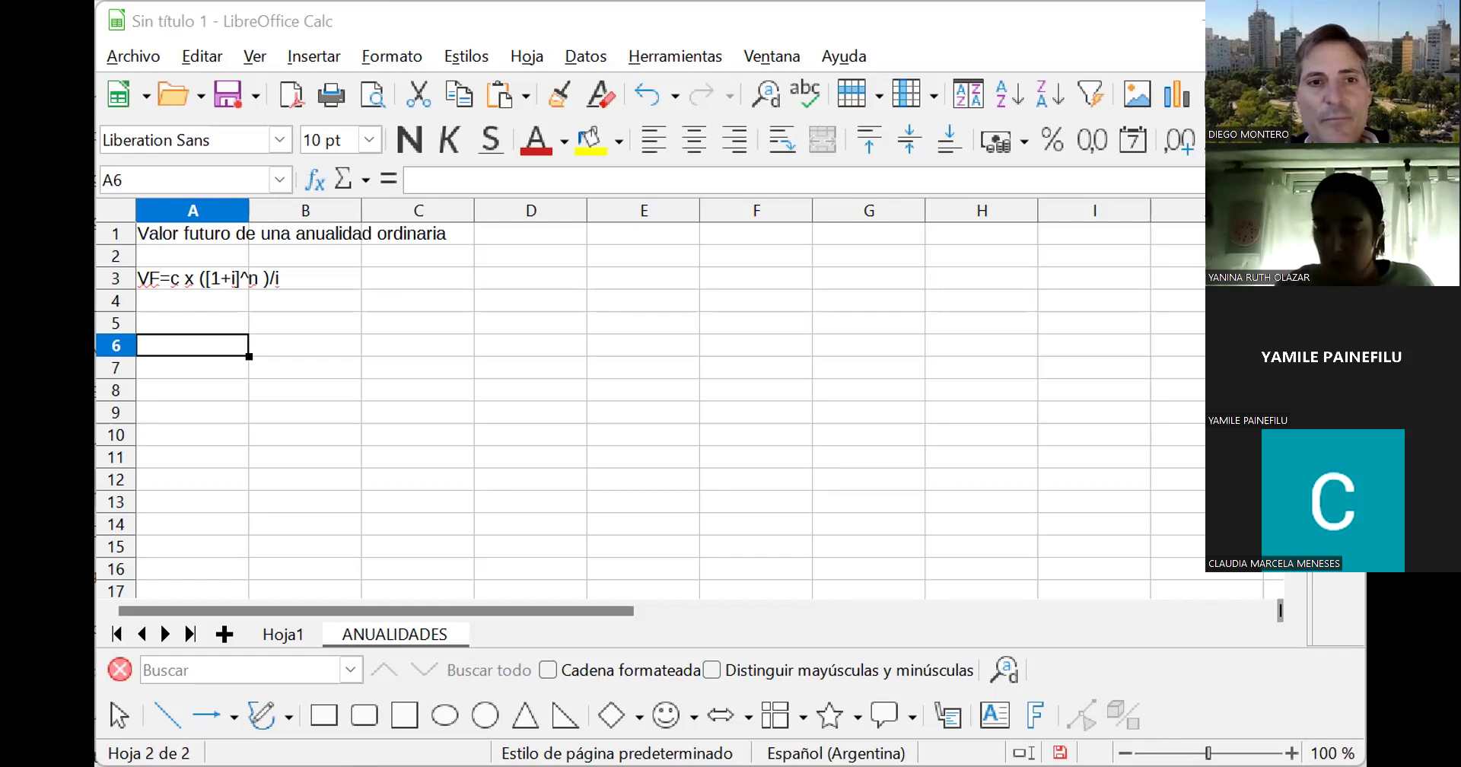
- Fill row 5 from column A with the label pago, the amount 320 and the note mensuales
key("Up")
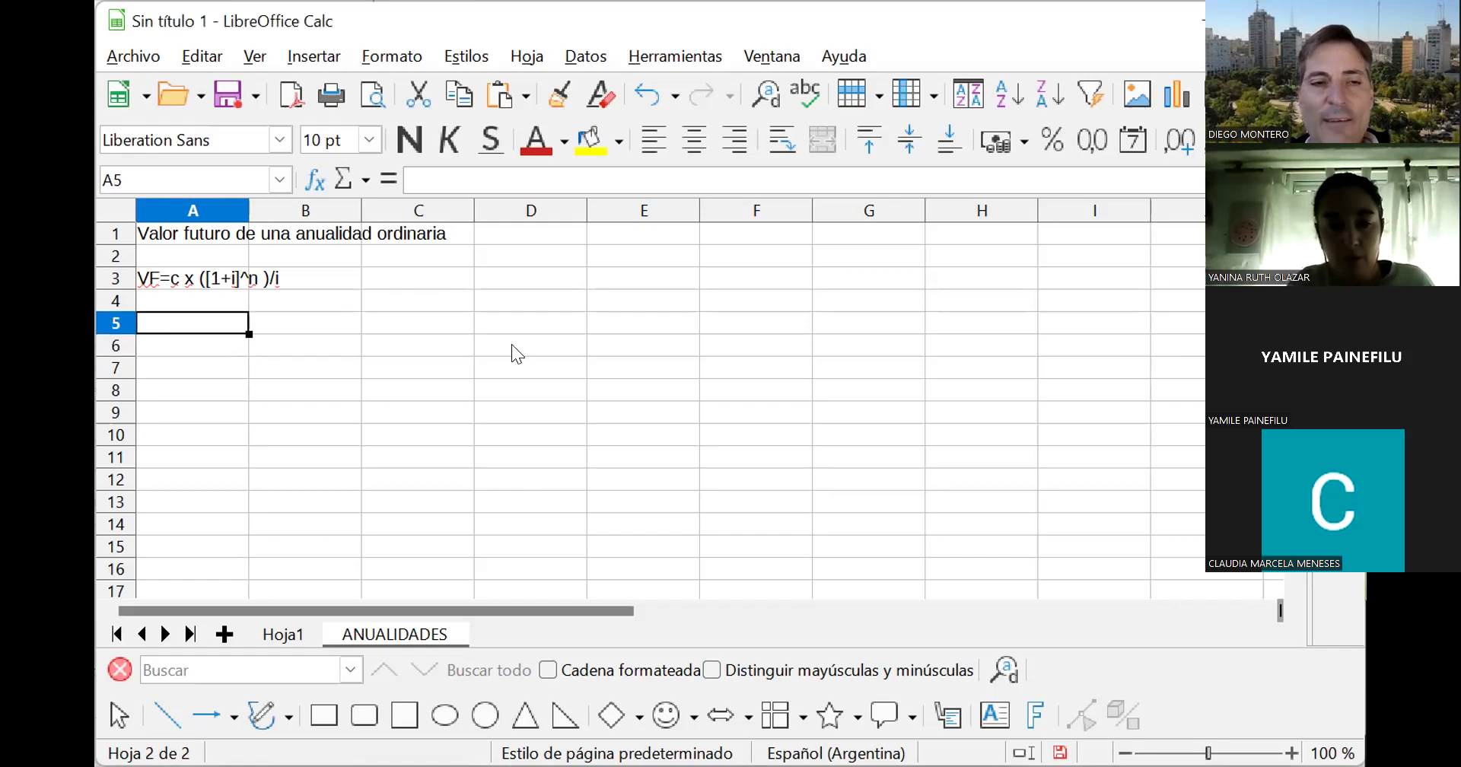
type("pago")
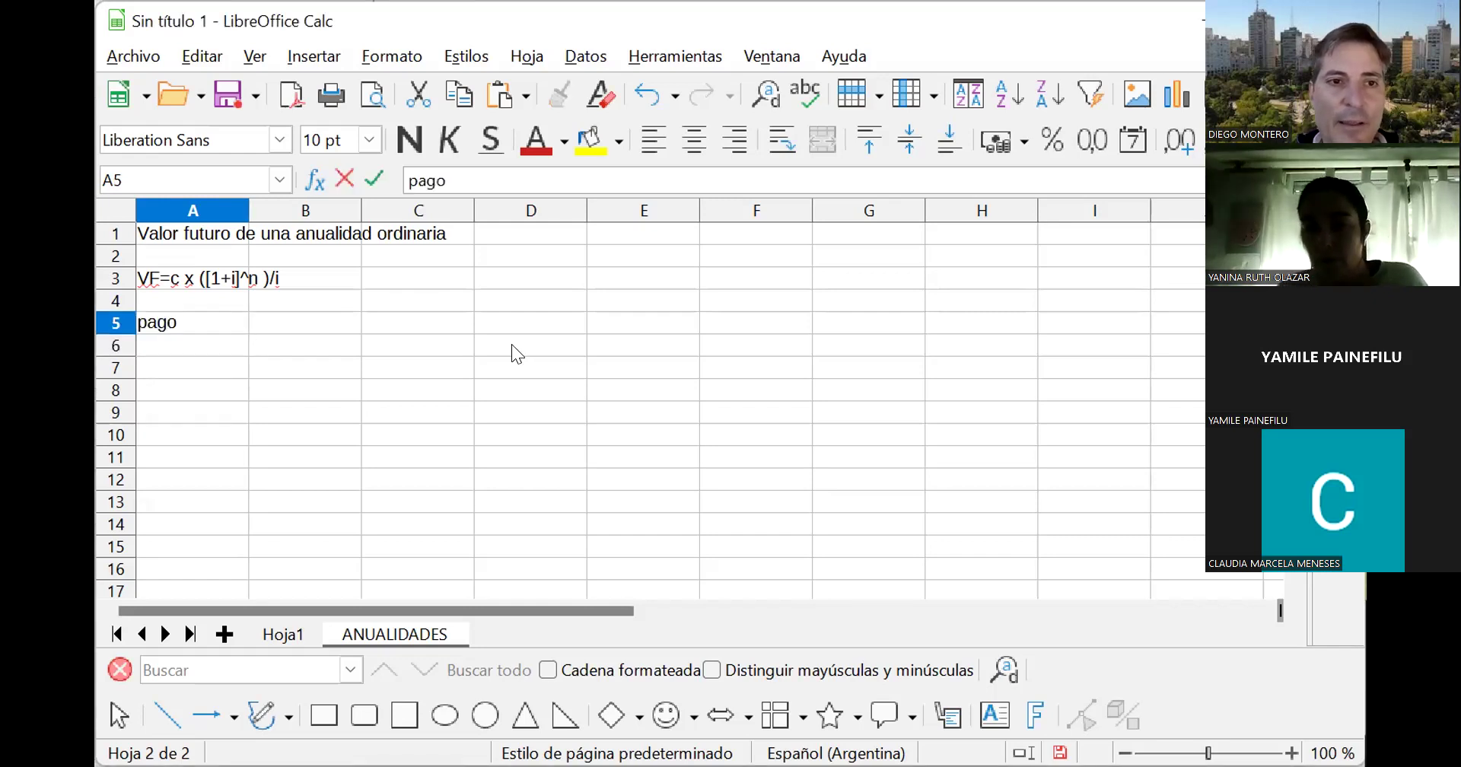
key("Tab")
type("320")
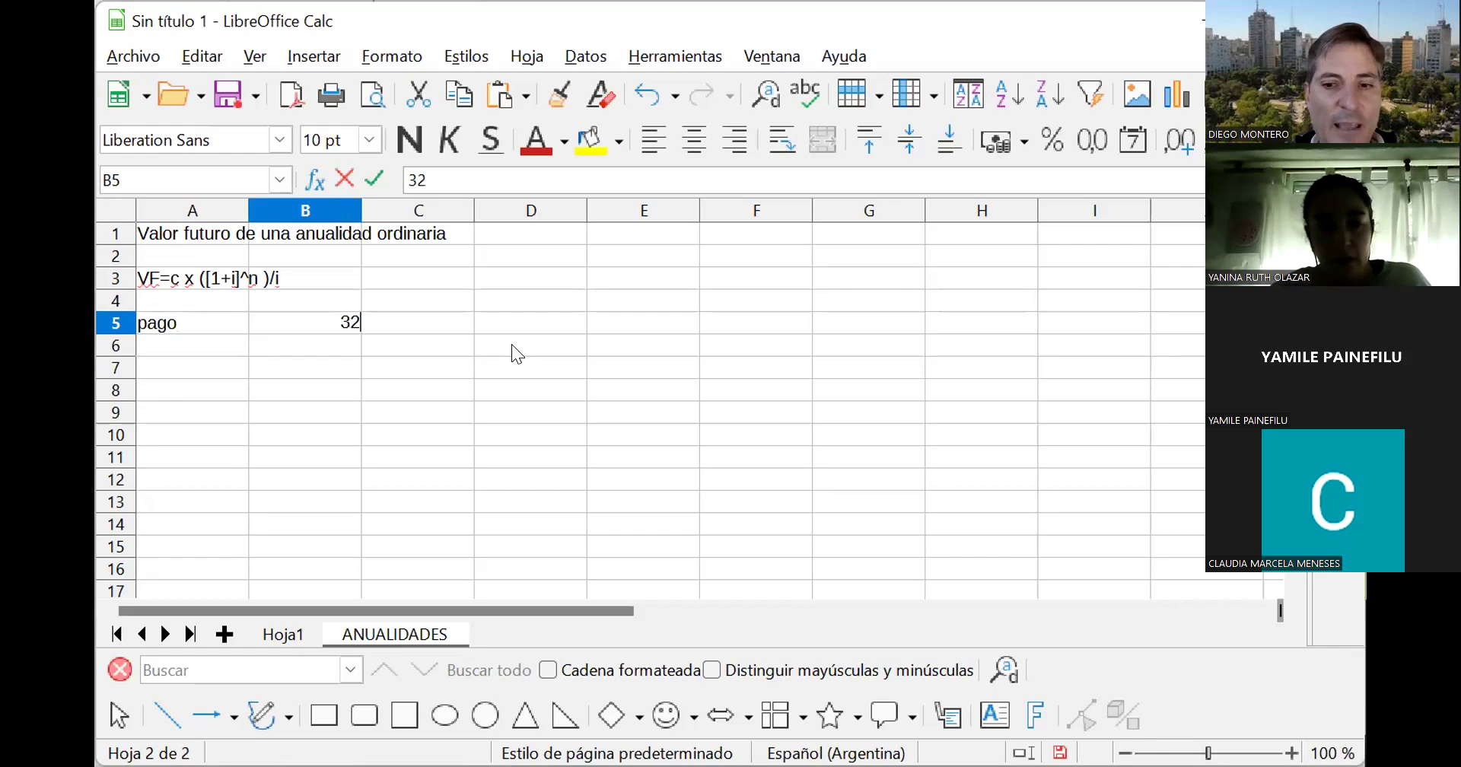
key("Right")
key("Down")
key("Left")
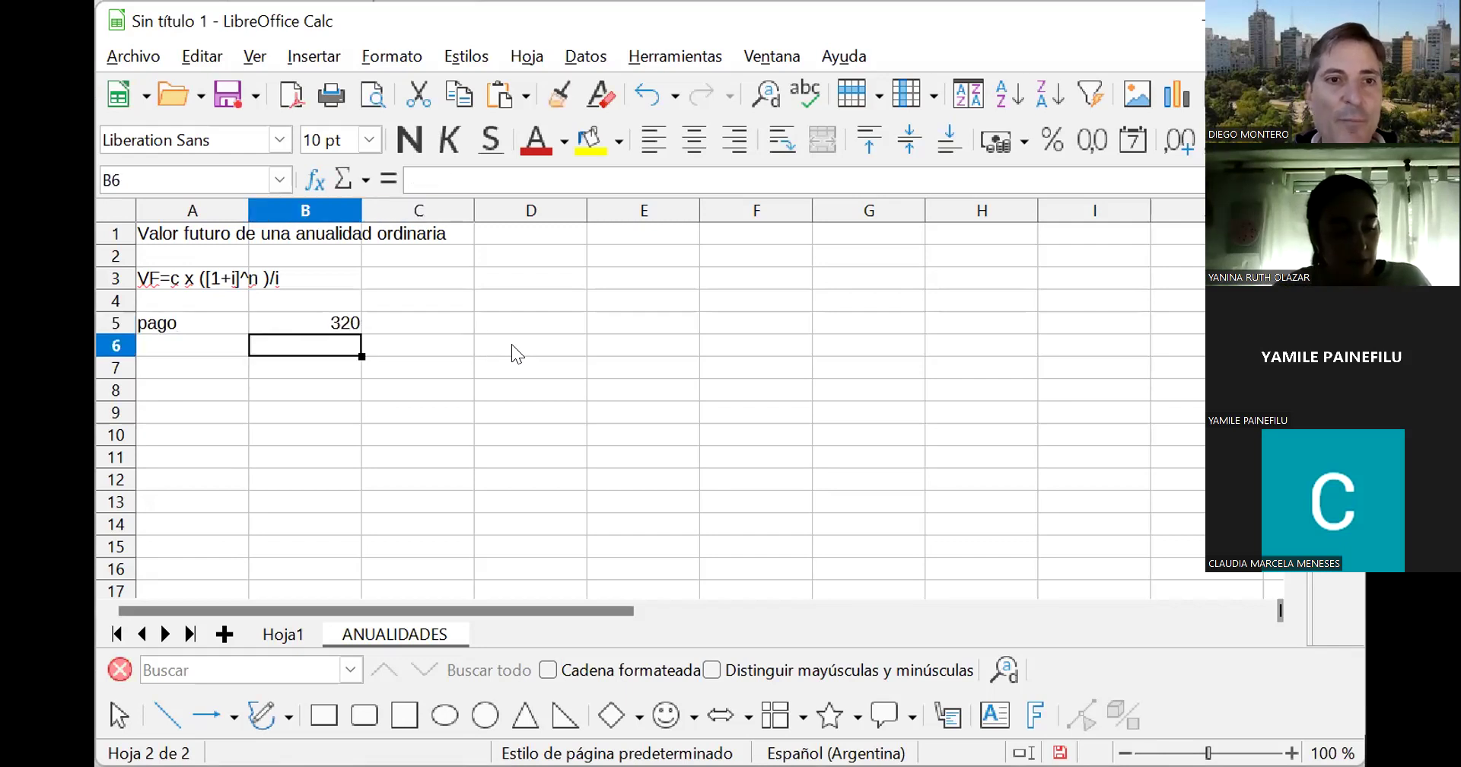
key("Up")
key("Right")
type("mensu")
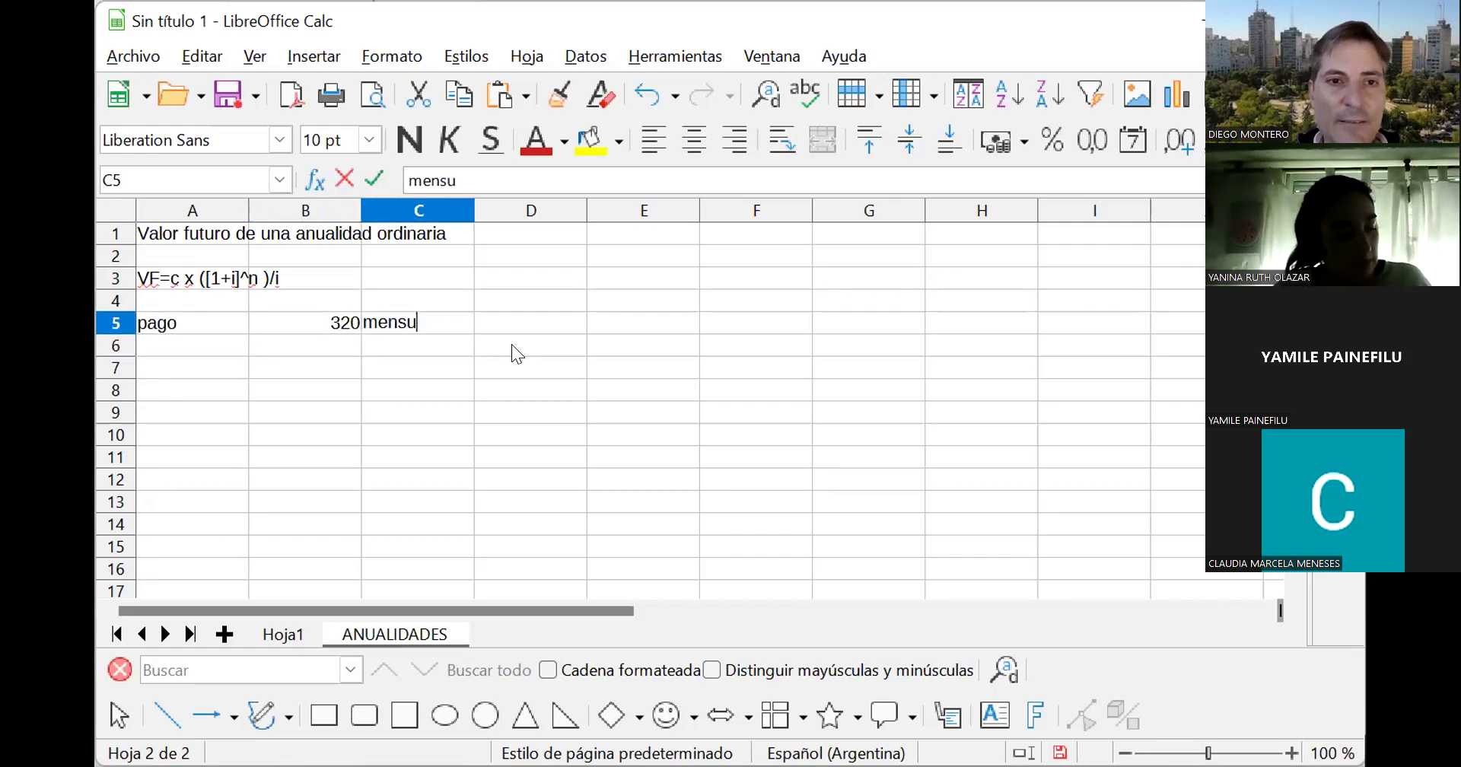
type("ales")
key("Return")
- Fill row 6 from column A with the label n, the value 24 and the unit meses
key("Left")
key("Left")
type("n")
key("Right")
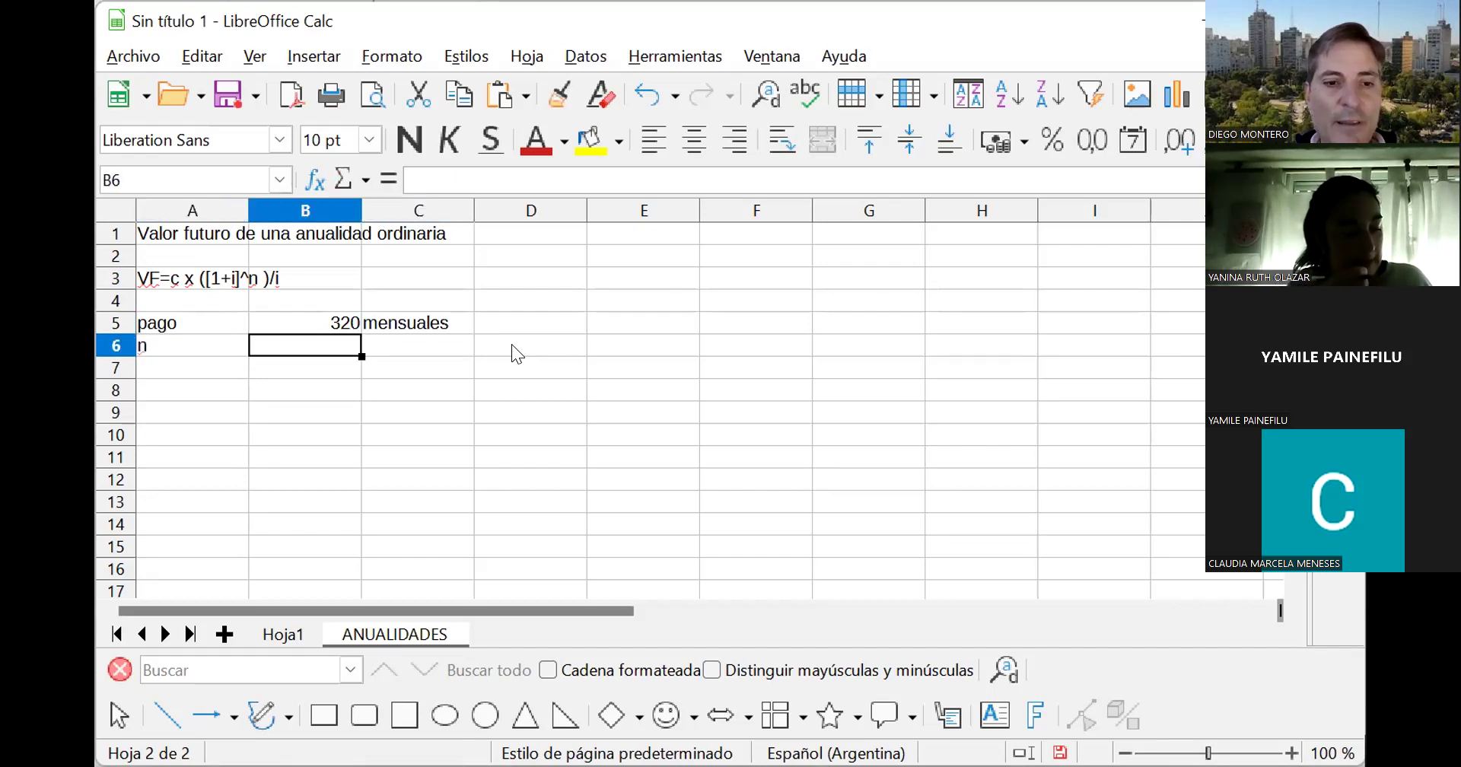
type("24")
key("Right")
type("meses")
key("Return")
- Fill row 7 from column A with the label interés, the rate 0,18 and the note anual
key("Left")
key("Left")
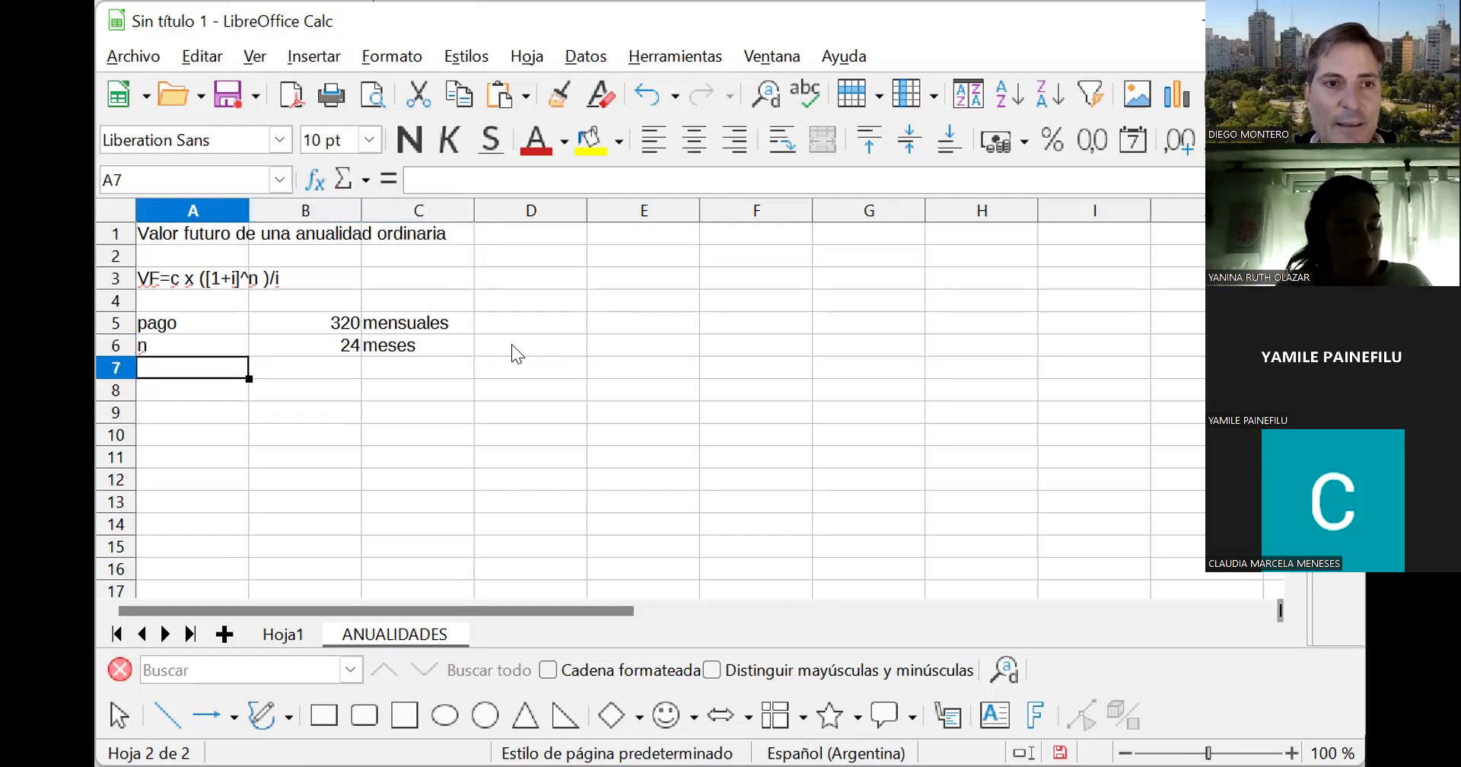
type("in")
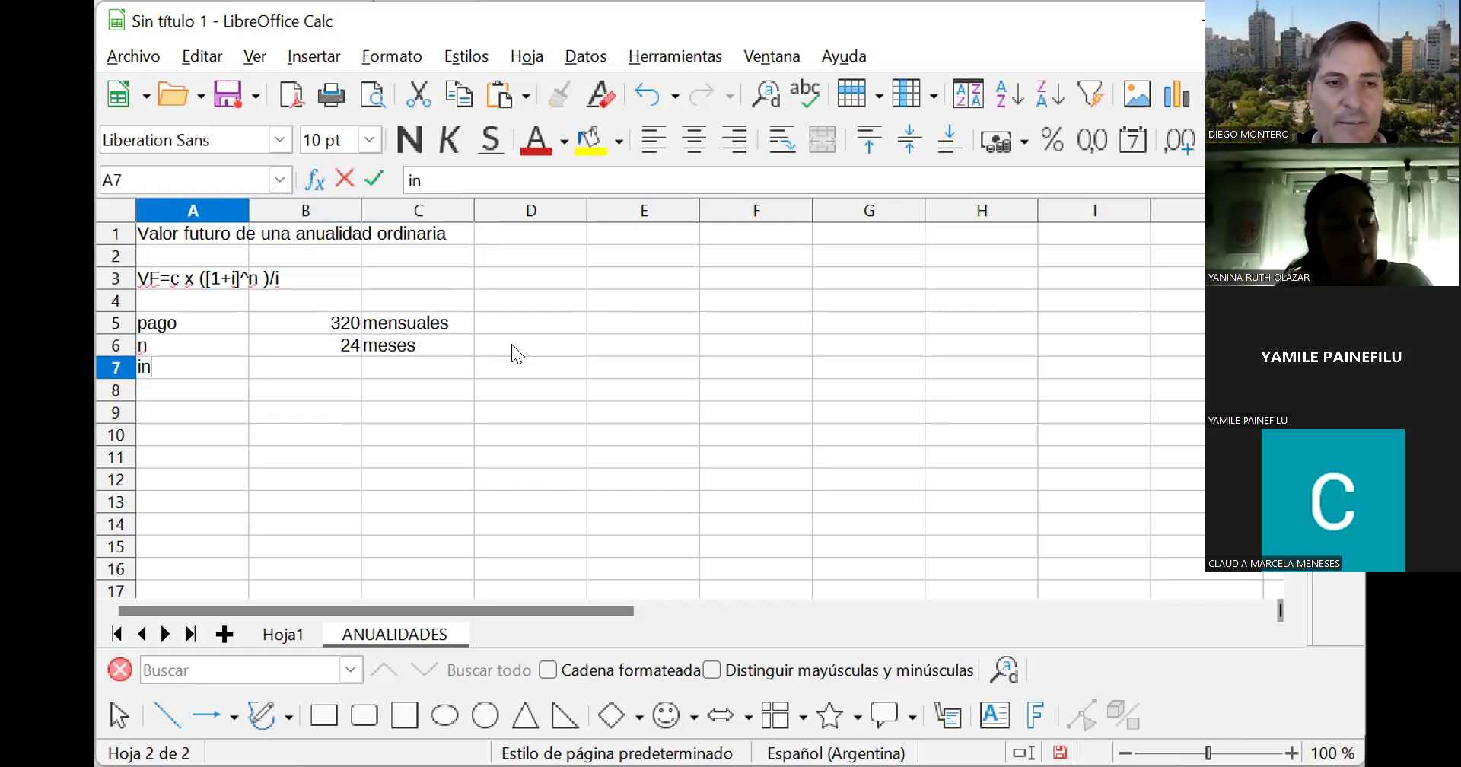
type("terés")
key("Right")
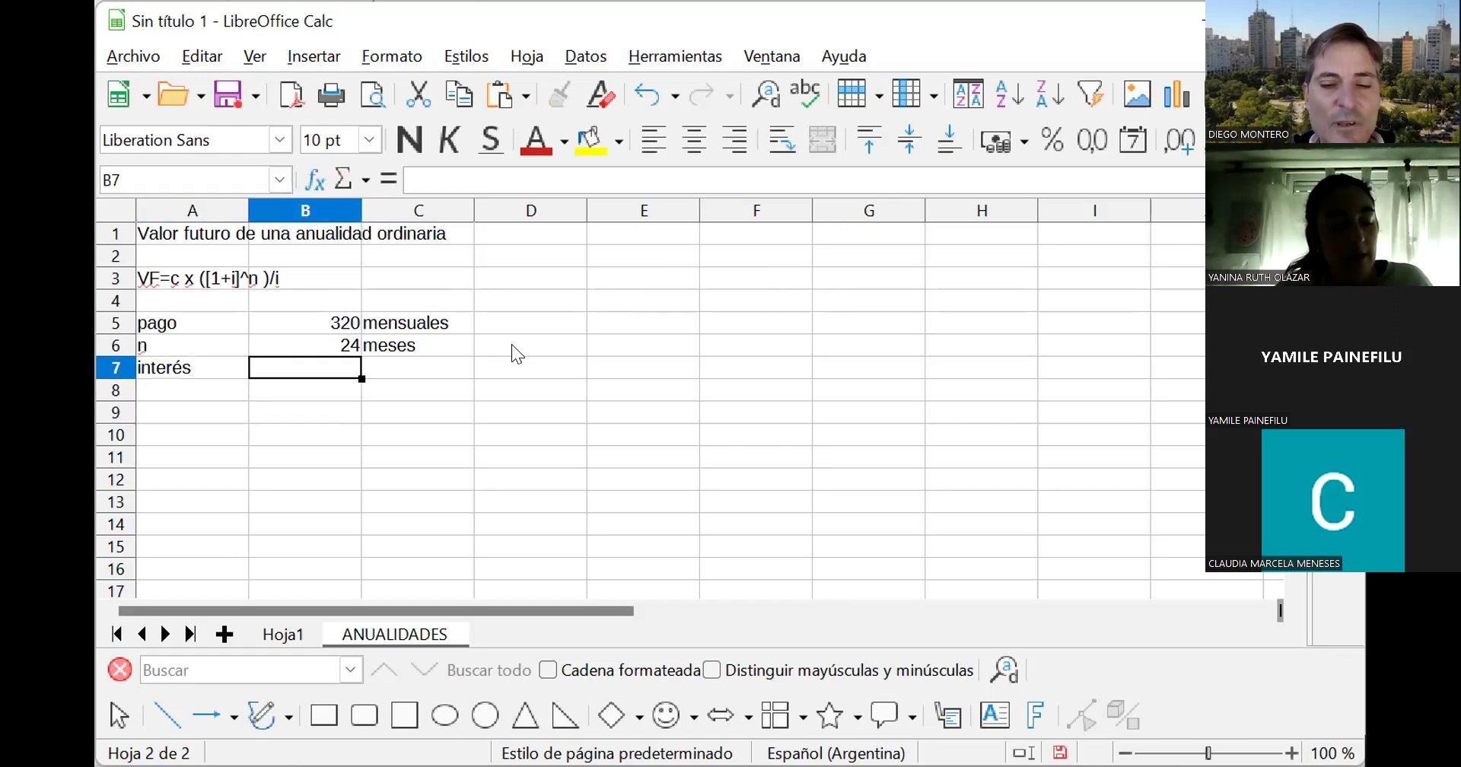
type("0,18")
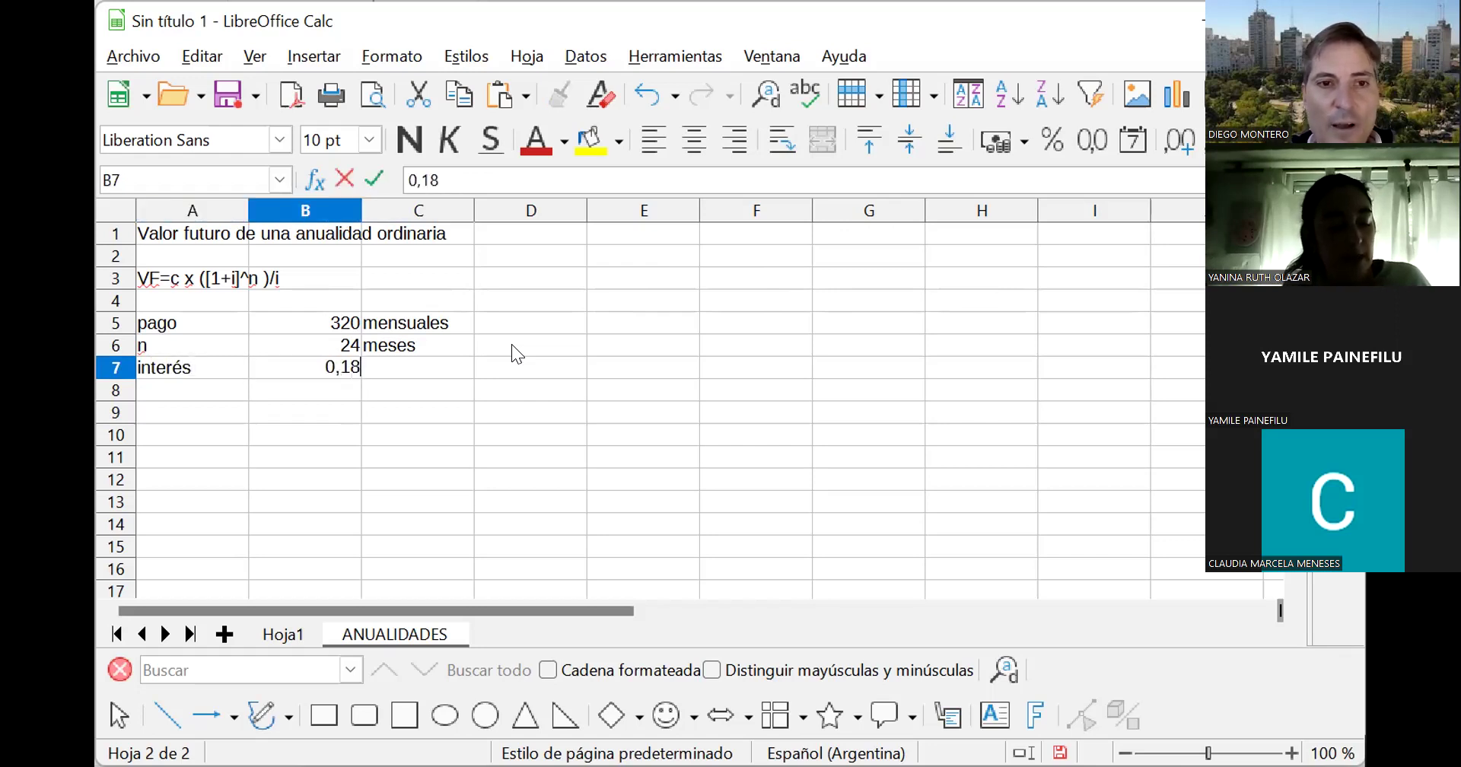
key("Right")
type("anual")
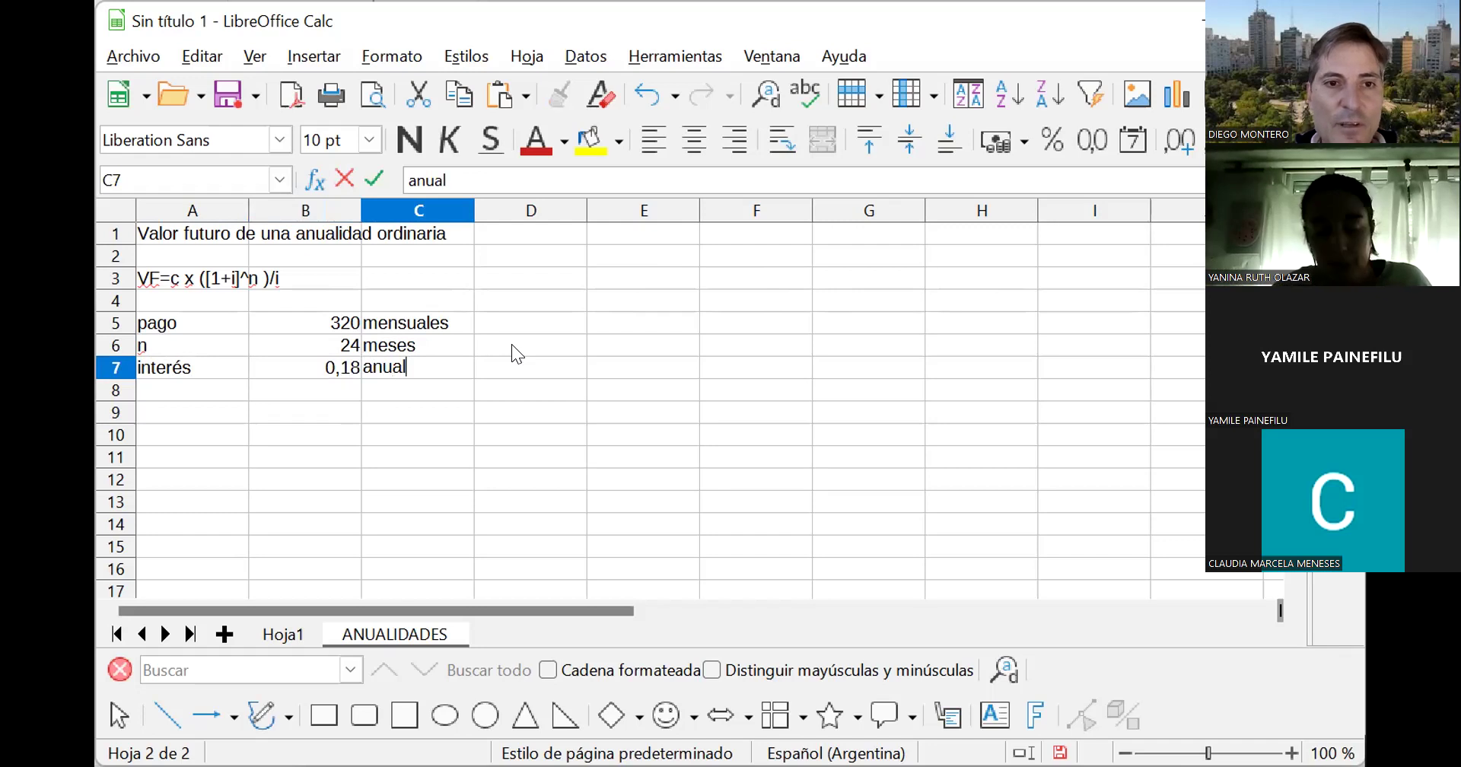
- Calculate the monthly rate in D7 with the formula +B7/12 and label it mensual in E7
key("Right")
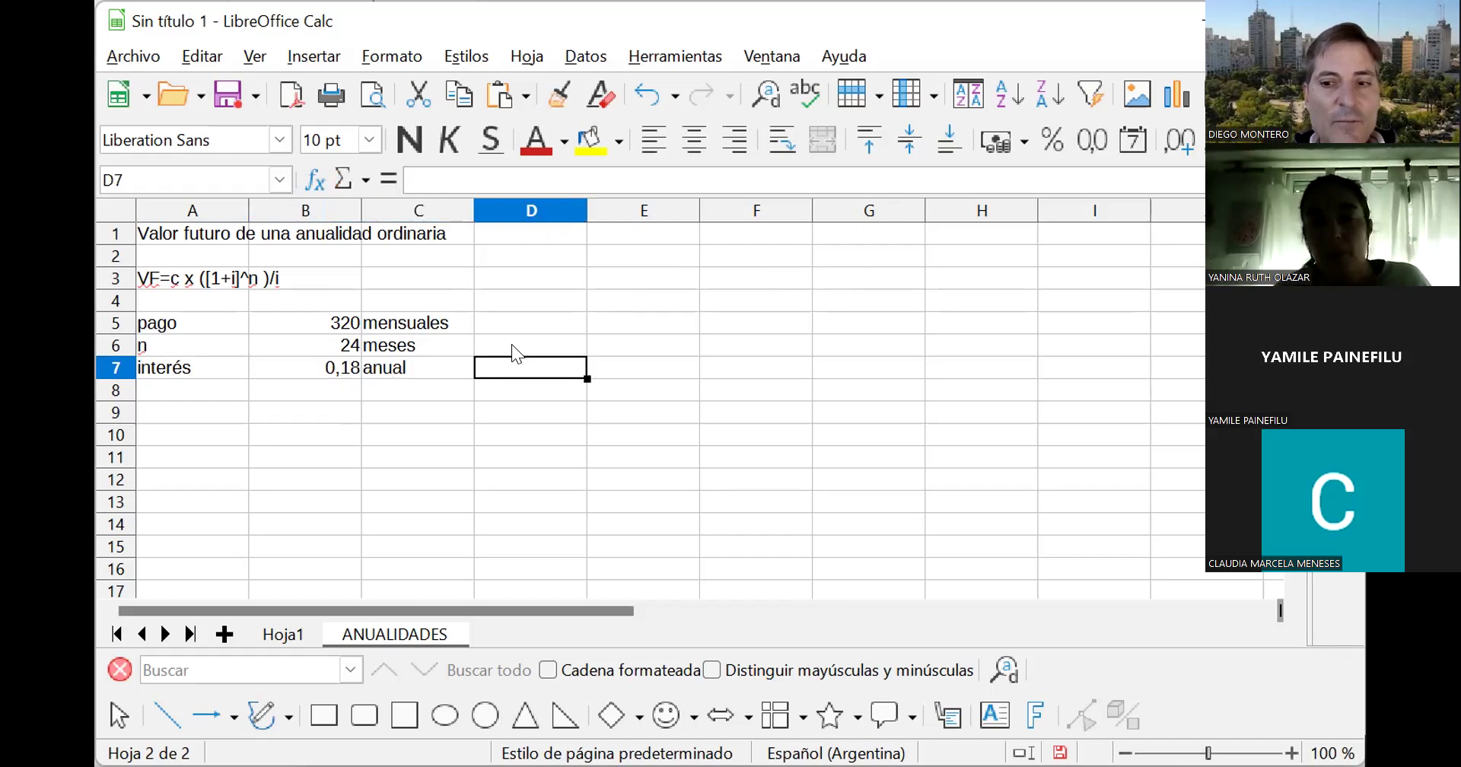
type("+")
key("Left")
key("Left")
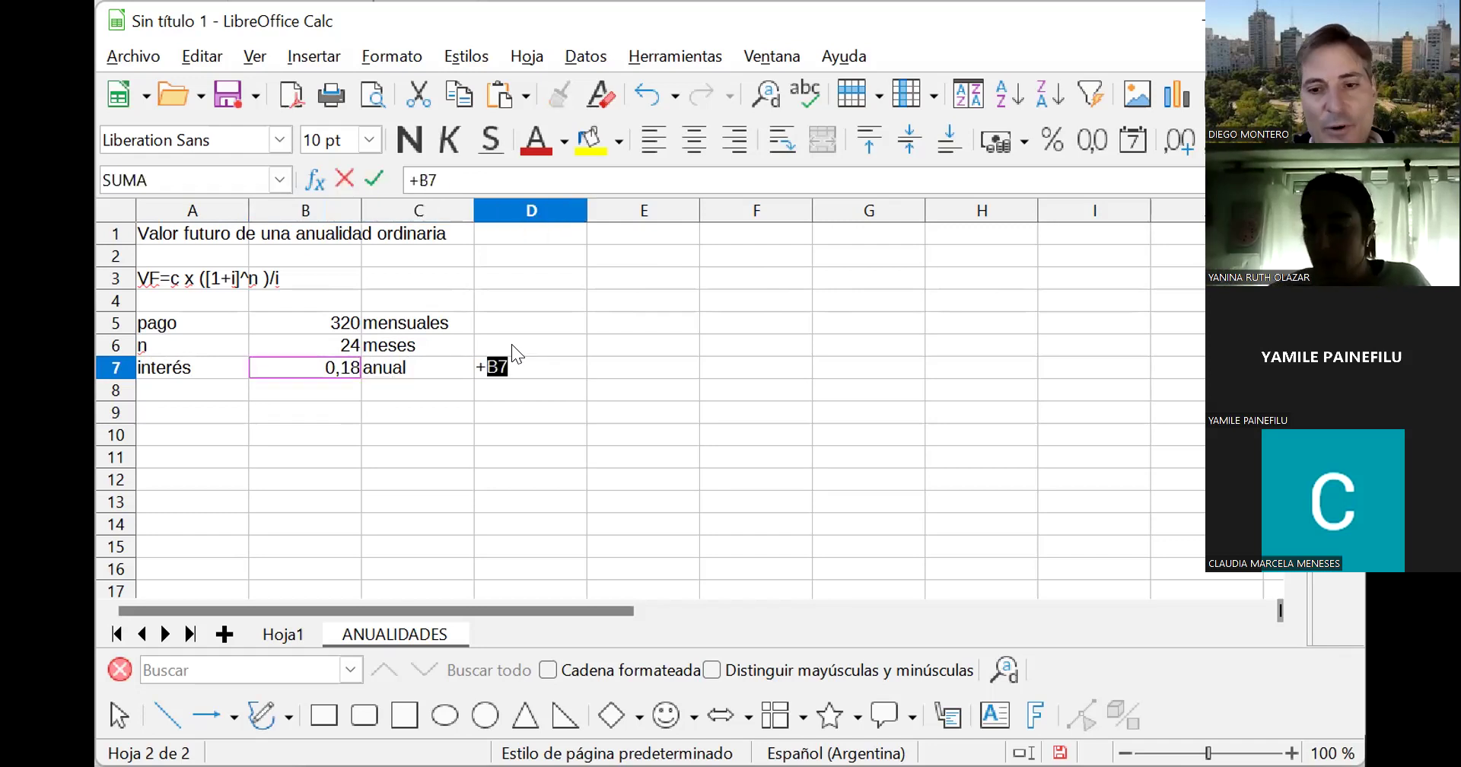
type("/12")
key("Return")
key("Up")
key("Right")
type("mensual")
key("Return")
- Apply all inner and outer borders to the data range A5:B7
key("Up")
key("Up")
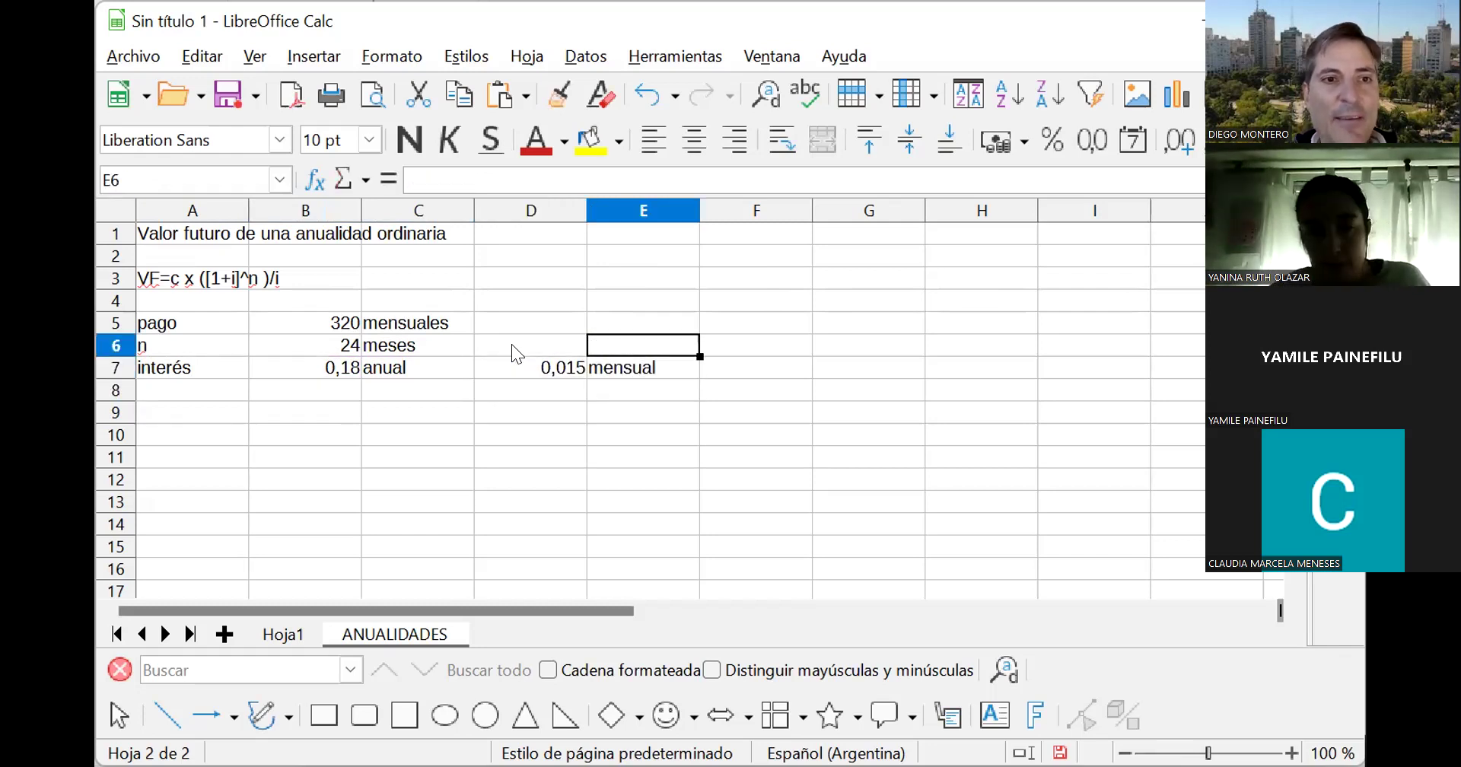
key("Up")
key("Left")
key("Left")
key("Left")
key("Left")
key("shift+Down")
key("shift+Down")
key("shift+Right")
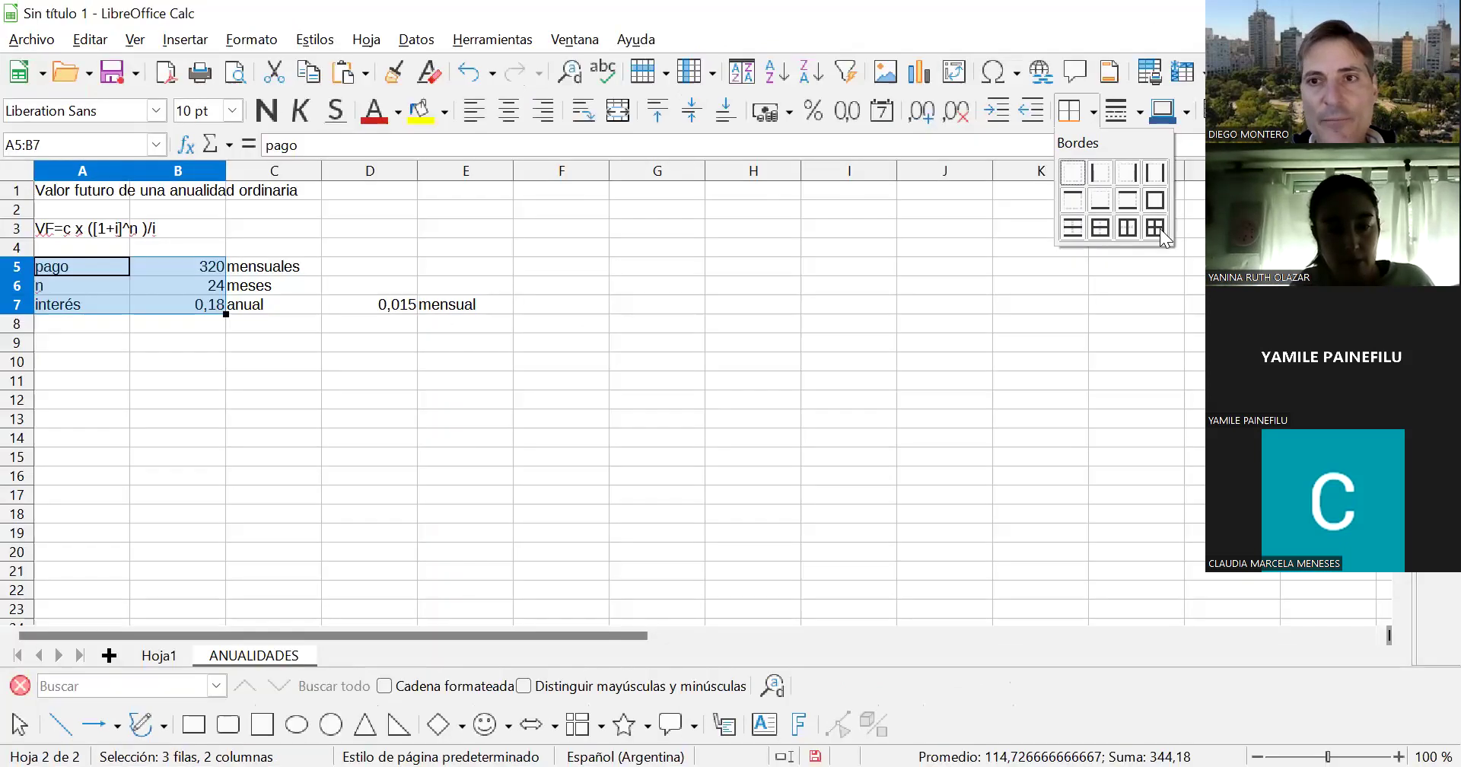
left_click(1343, 278)
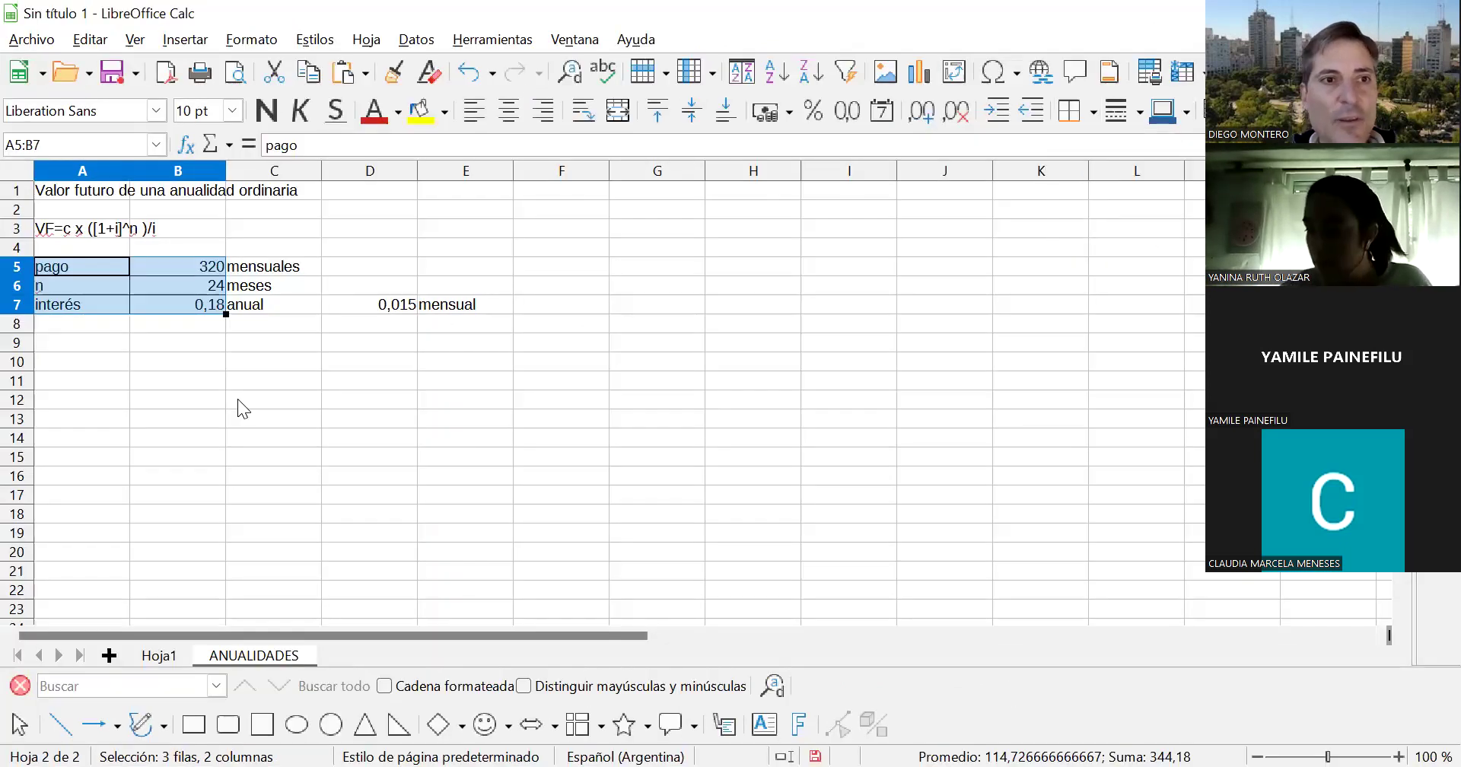
- Add the label VF acumulado in A8 with ¿? as the unknown value in B8
left_click_drag(230, 436, 228, 455)
key("Up")
key("Up")
key("Up")
key("Left")
type("VF")
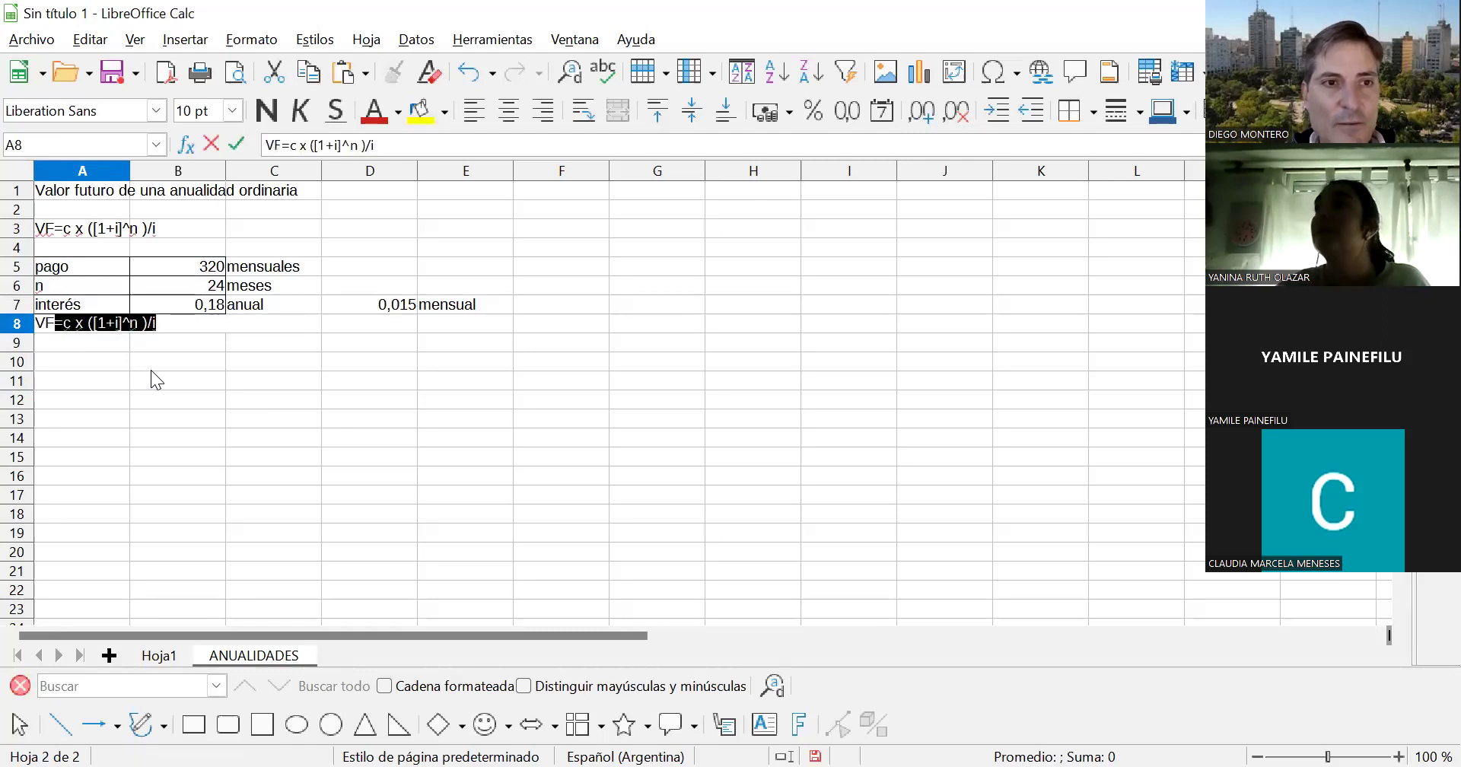
type(" acumulado")
key("Tab")
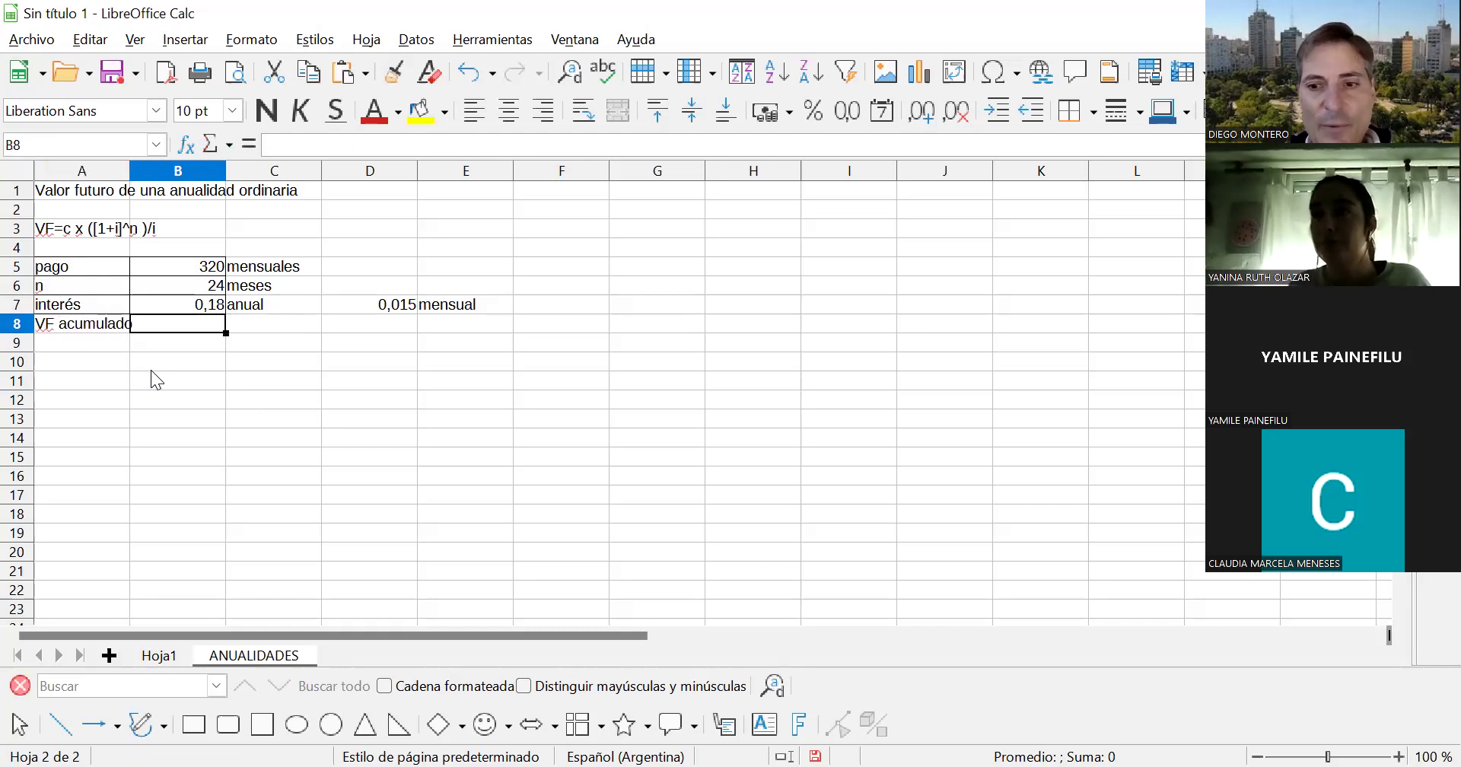
type("¿?")
key("Return")
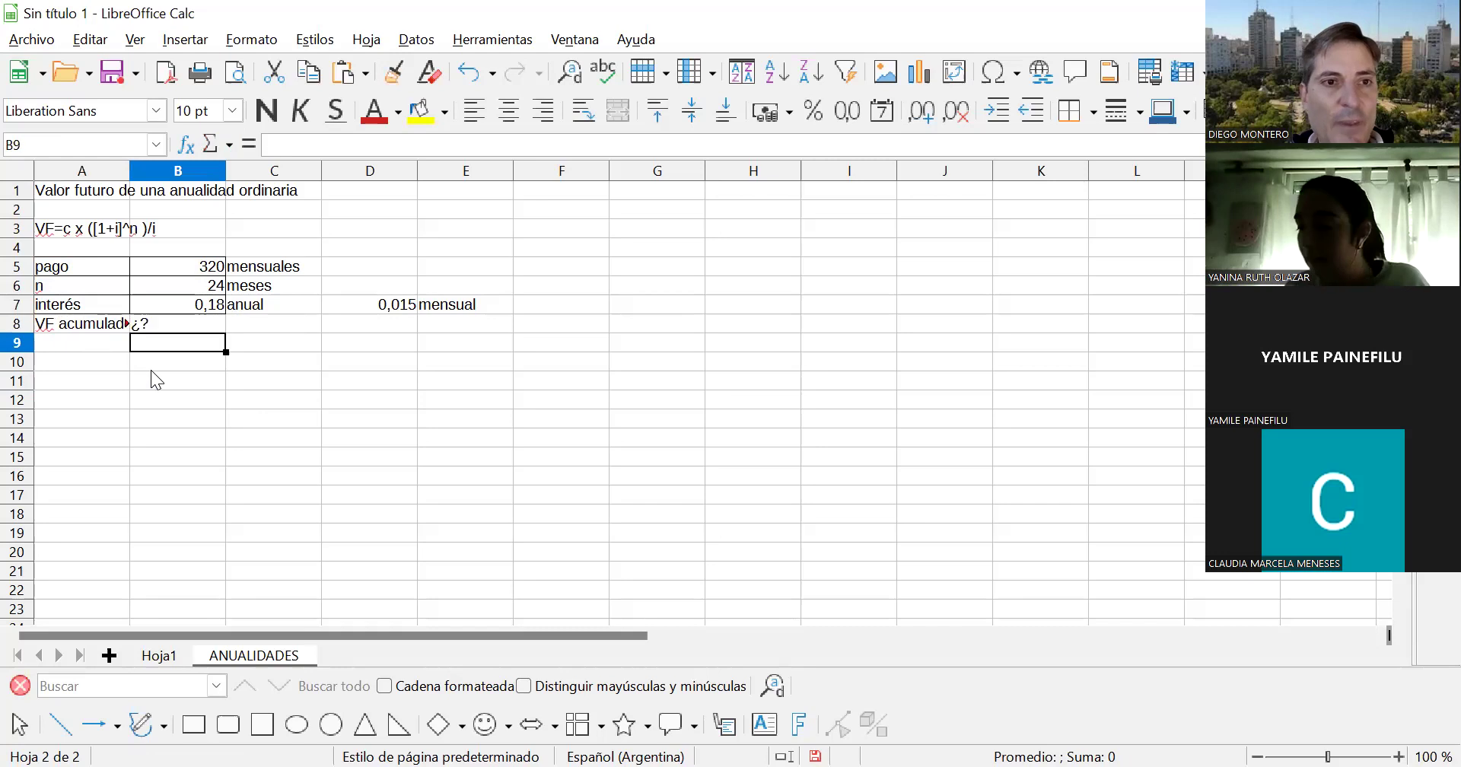
- Apply all borders to A8:B8 and centre the contents of both cells
key("Up")
key("Left")
key("shift+Right")
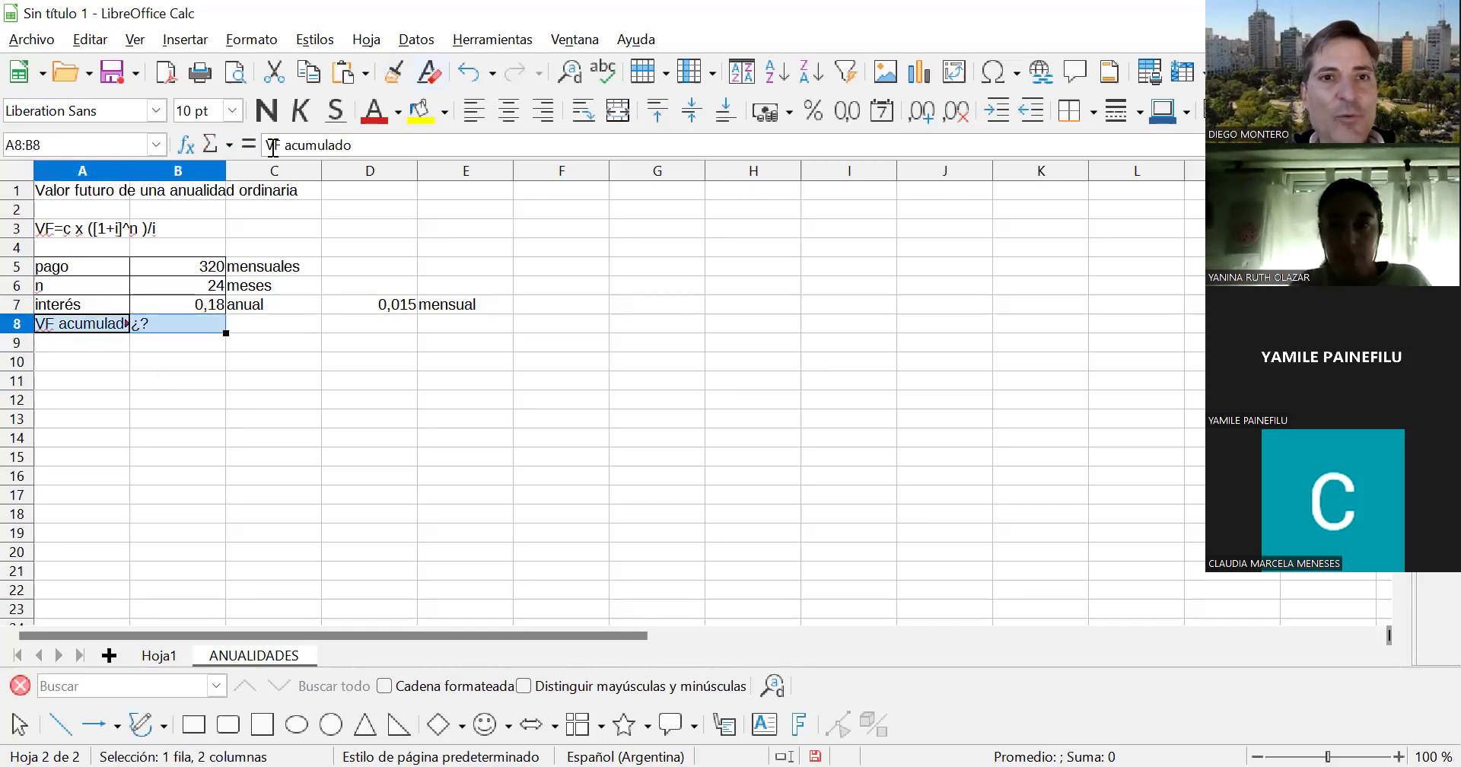
left_click(1063, 120)
left_click(1155, 227)
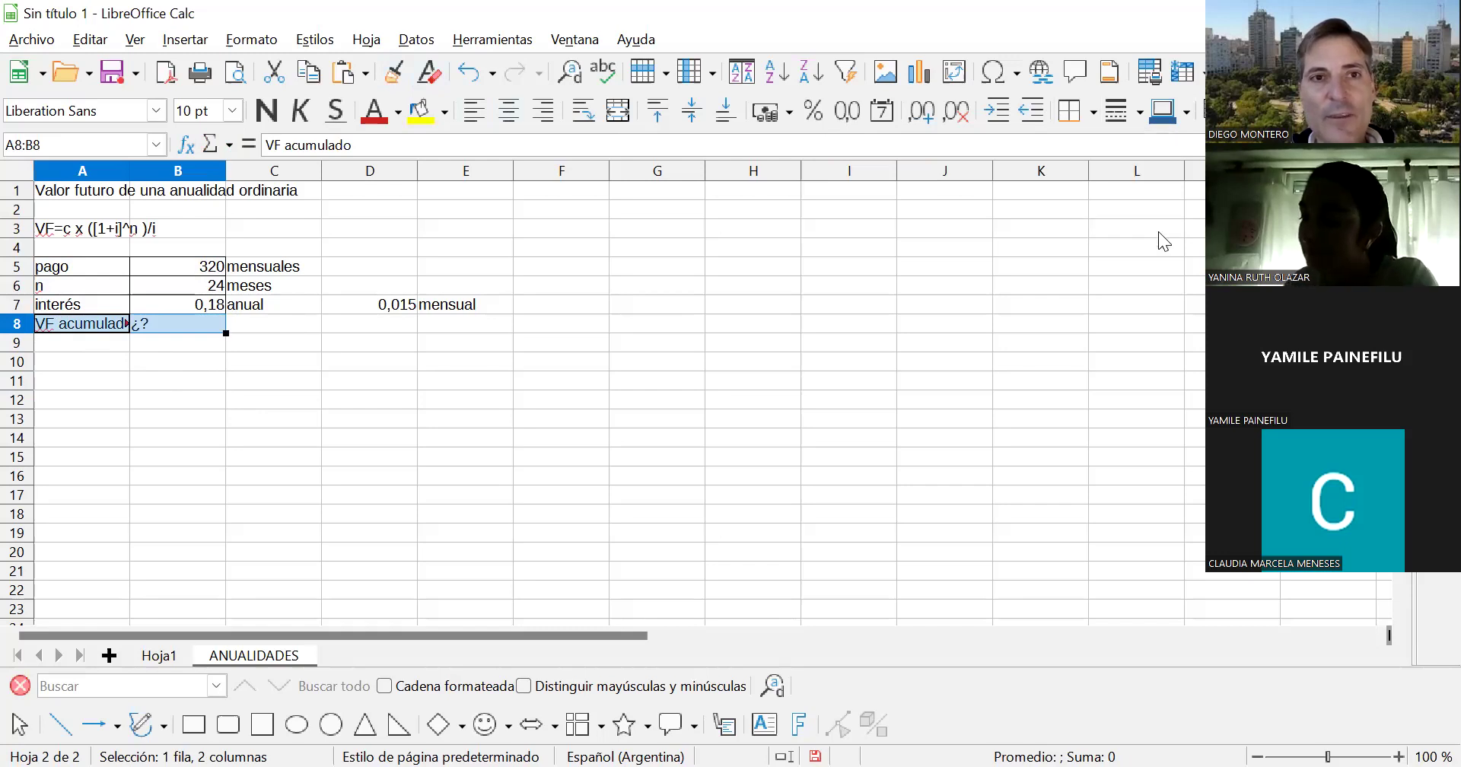
left_click(520, 114)
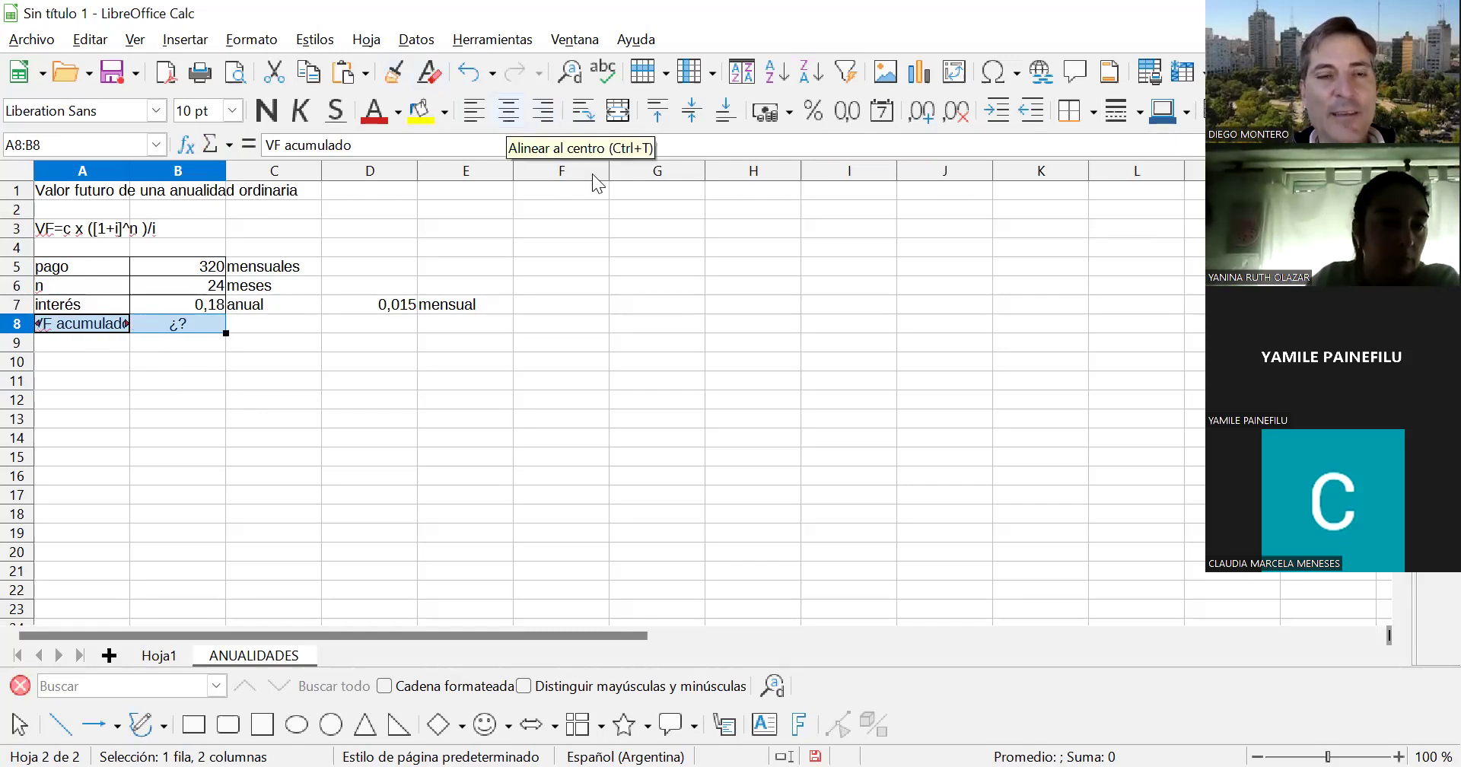
- Widen column A so that the VF acumulado label fits inside its cell
left_click(317, 307)
left_click_drag(127, 172, 153, 172)
left_click(196, 344)
double_click(192, 348)
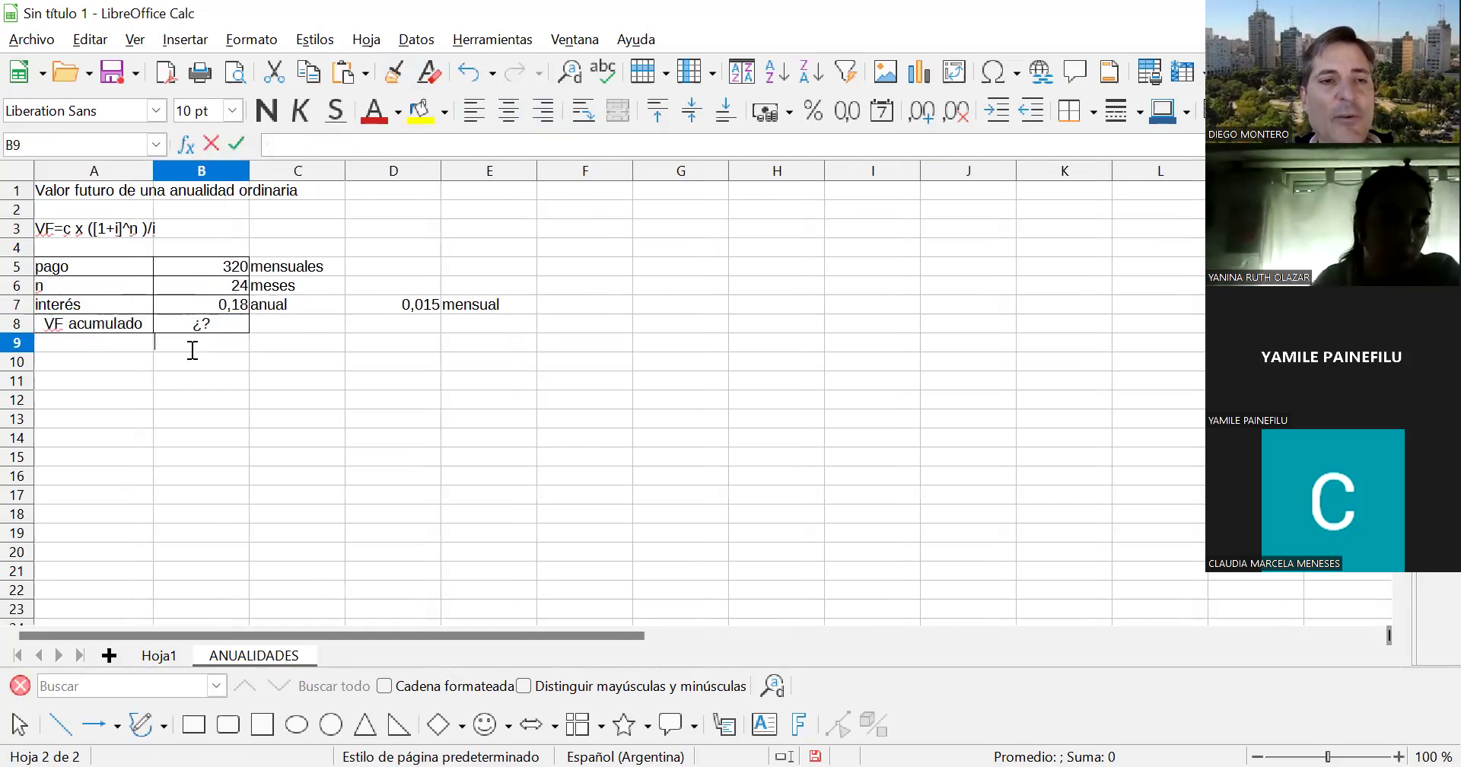
key("Escape")
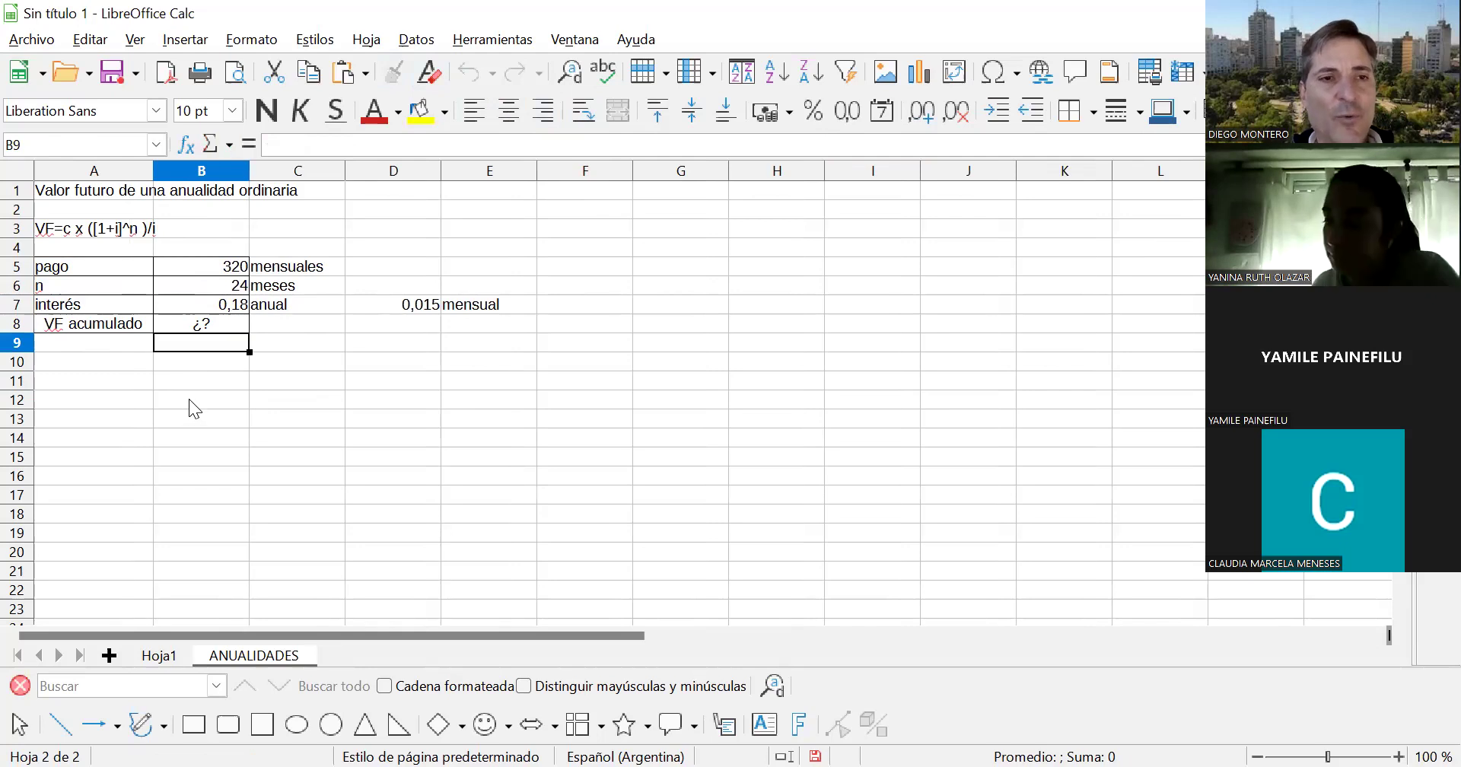
- Write the compound interest formula VF=VA(1+i)^n as text in A10
key("Down")
key("Left")
type("VF")
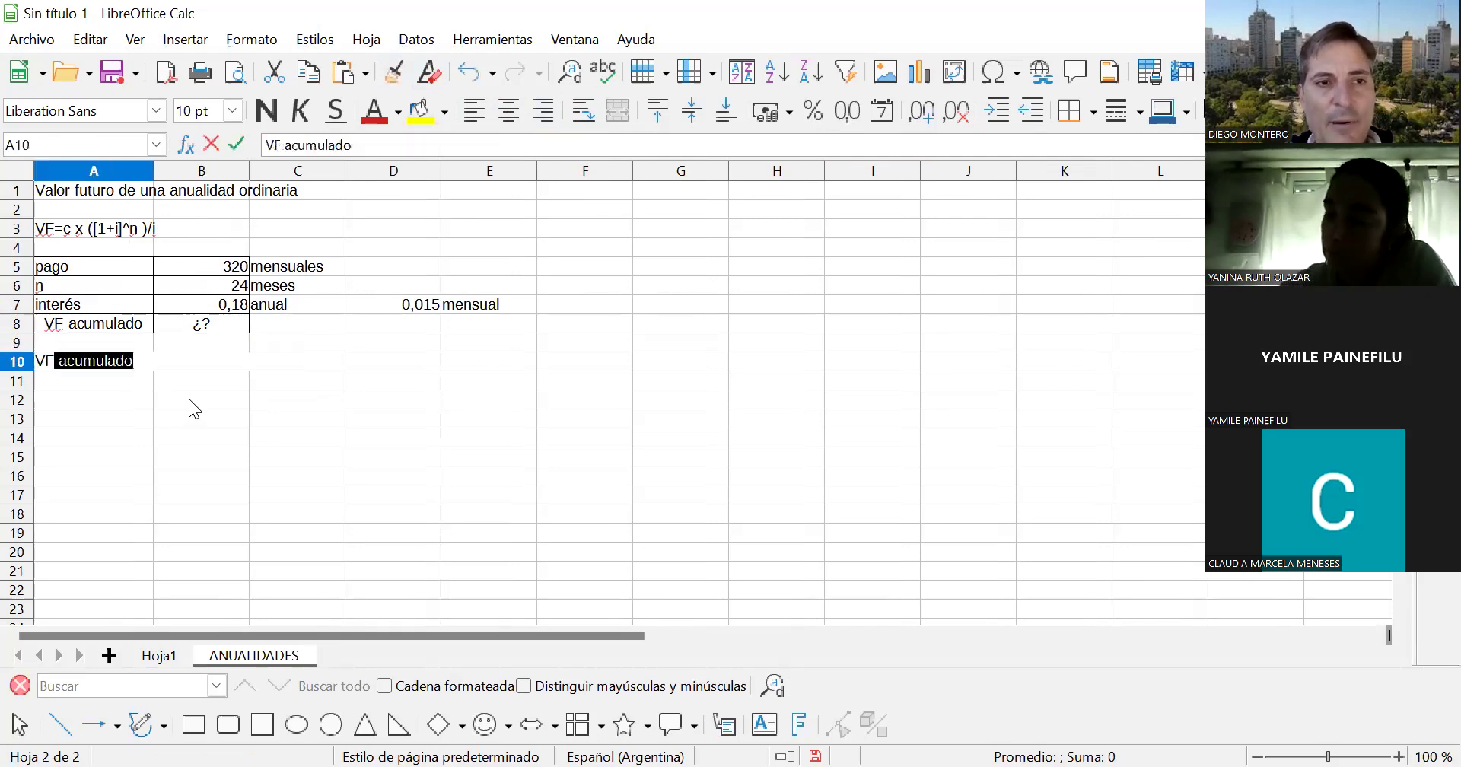
type("=VA")
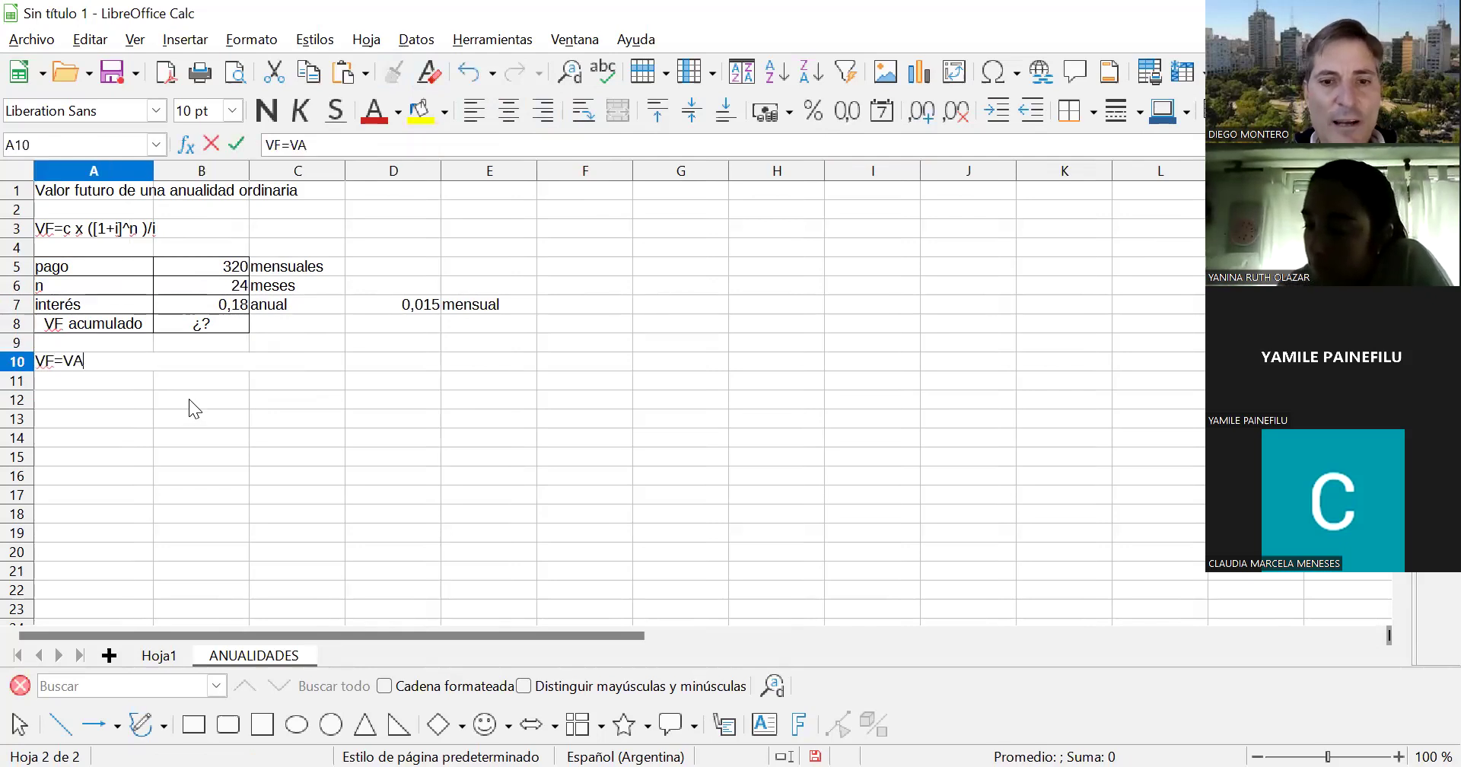
type("(1+i")
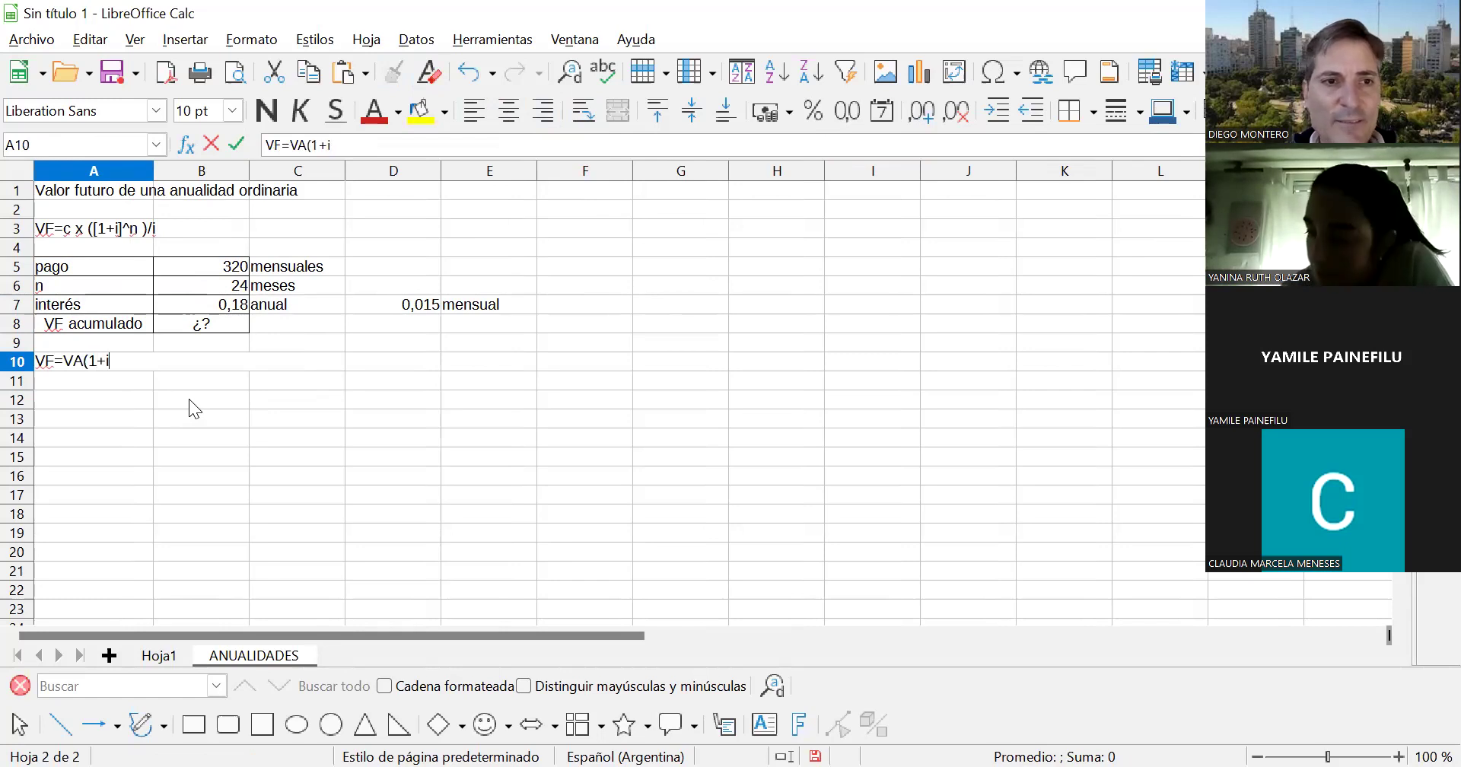
type(")")
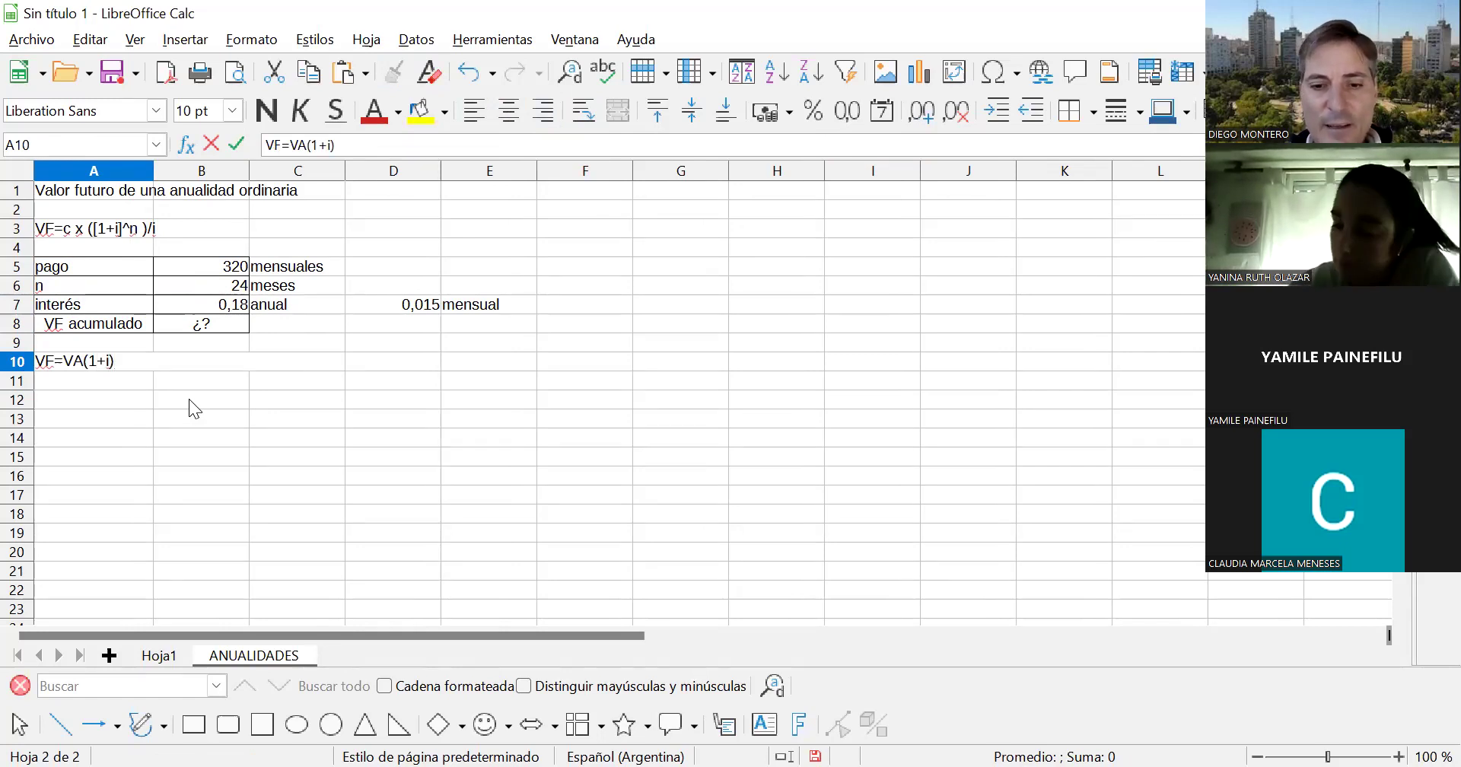
type("^n")
key("Return")
- List the period numbers 1, 2 and 3 down cells A12 to A14
key("Return")
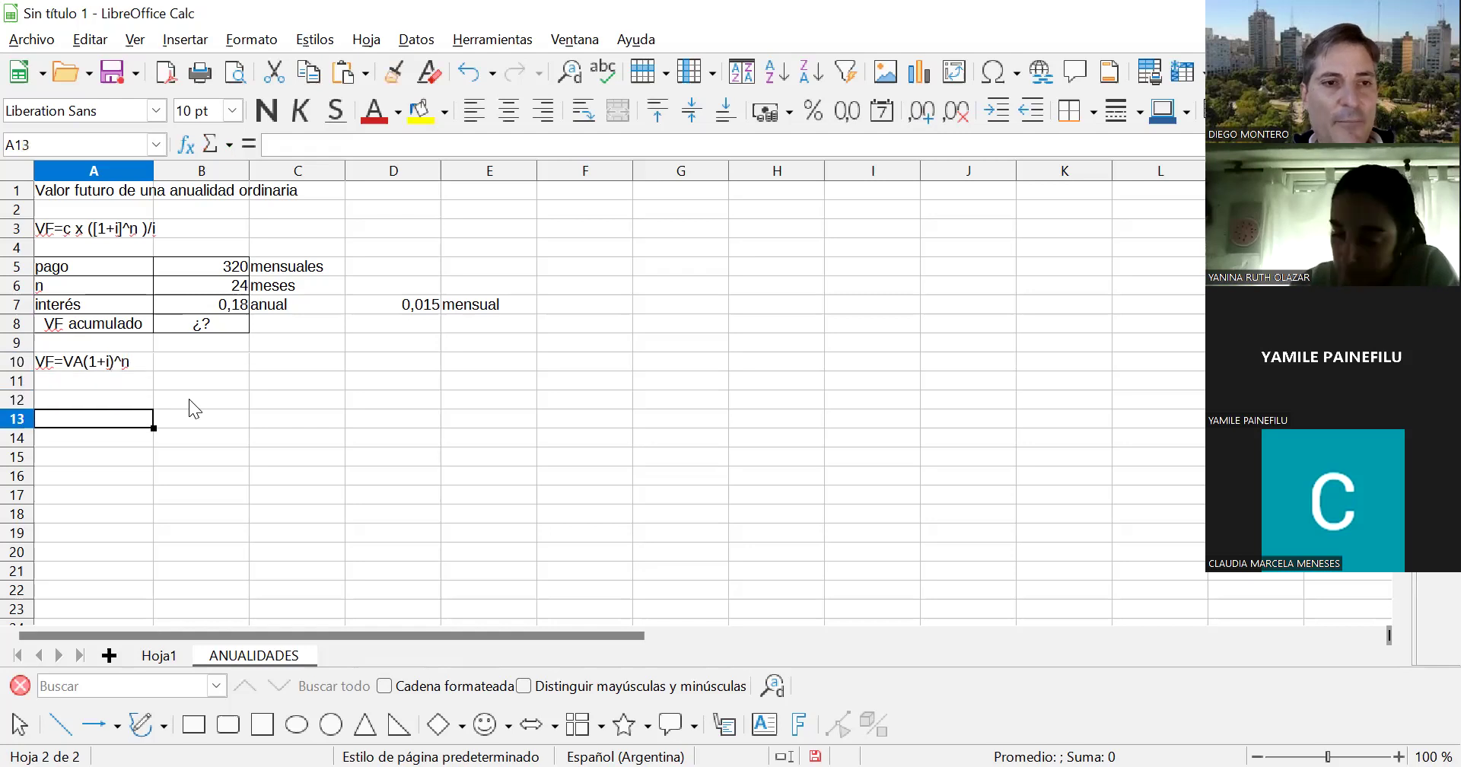
type("1")
key("Return")
type("2")
key("Return")
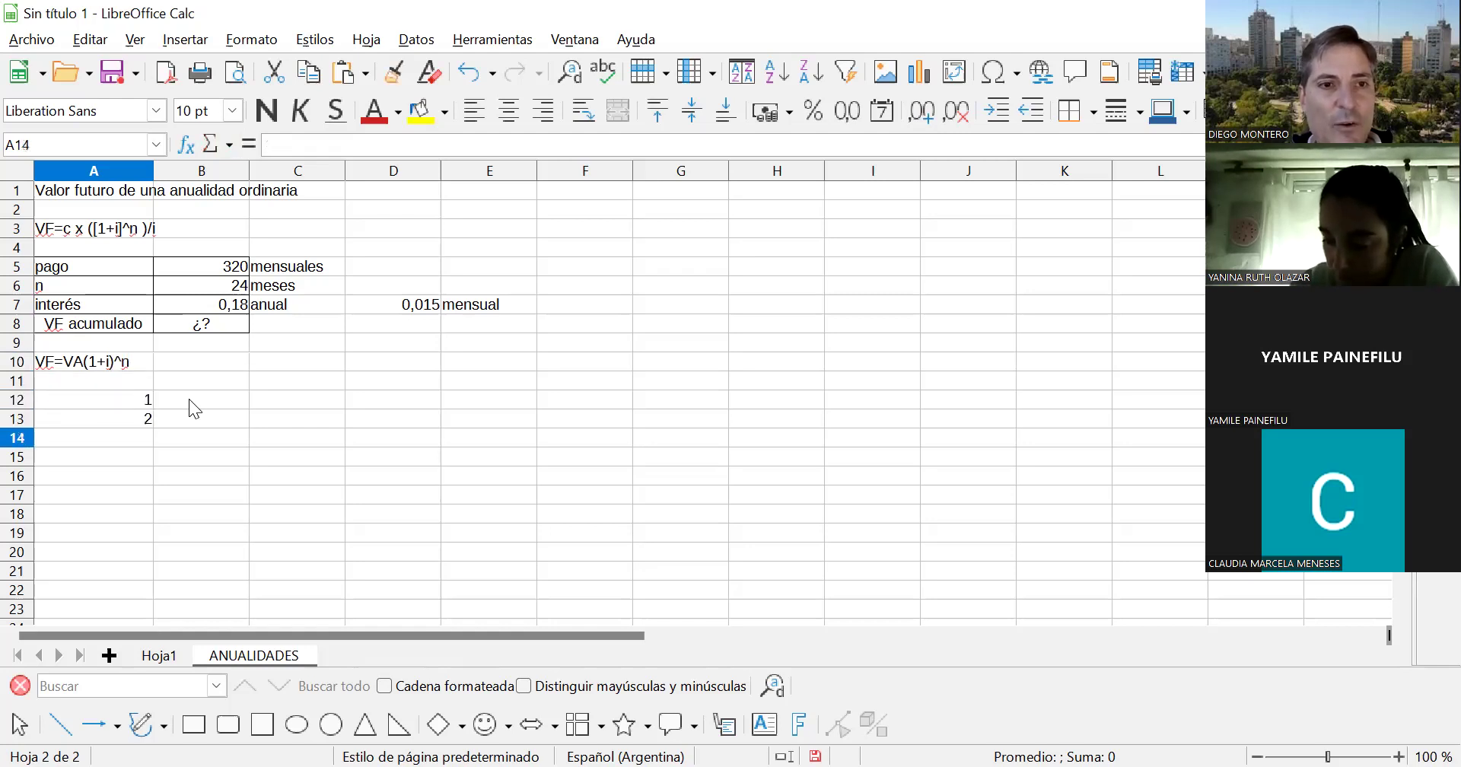
type("3")
key("Return")
- Centre the period numbers in A12:A14
key("Up")
key("Up")
key("Up")
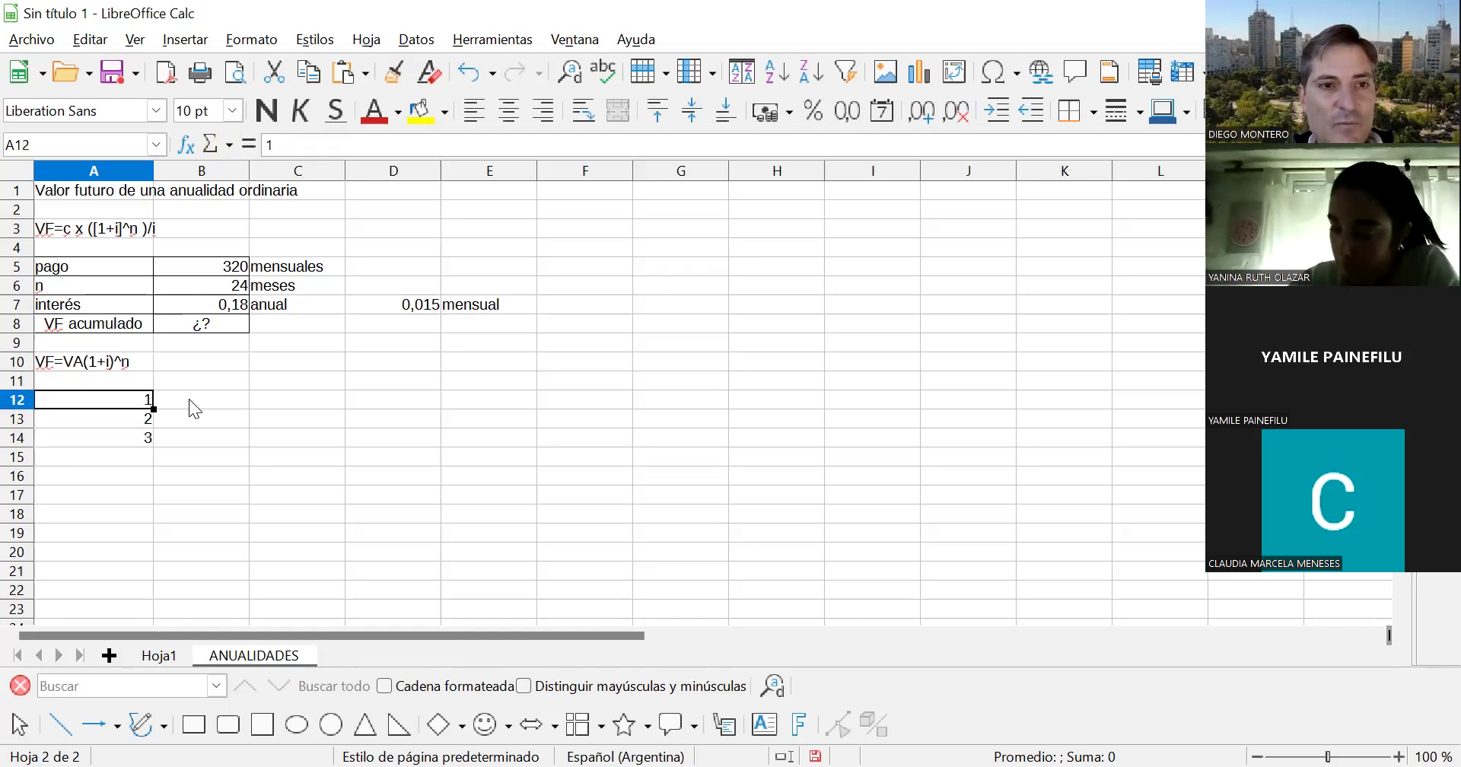
key("shift+Down")
key("shift+Down")
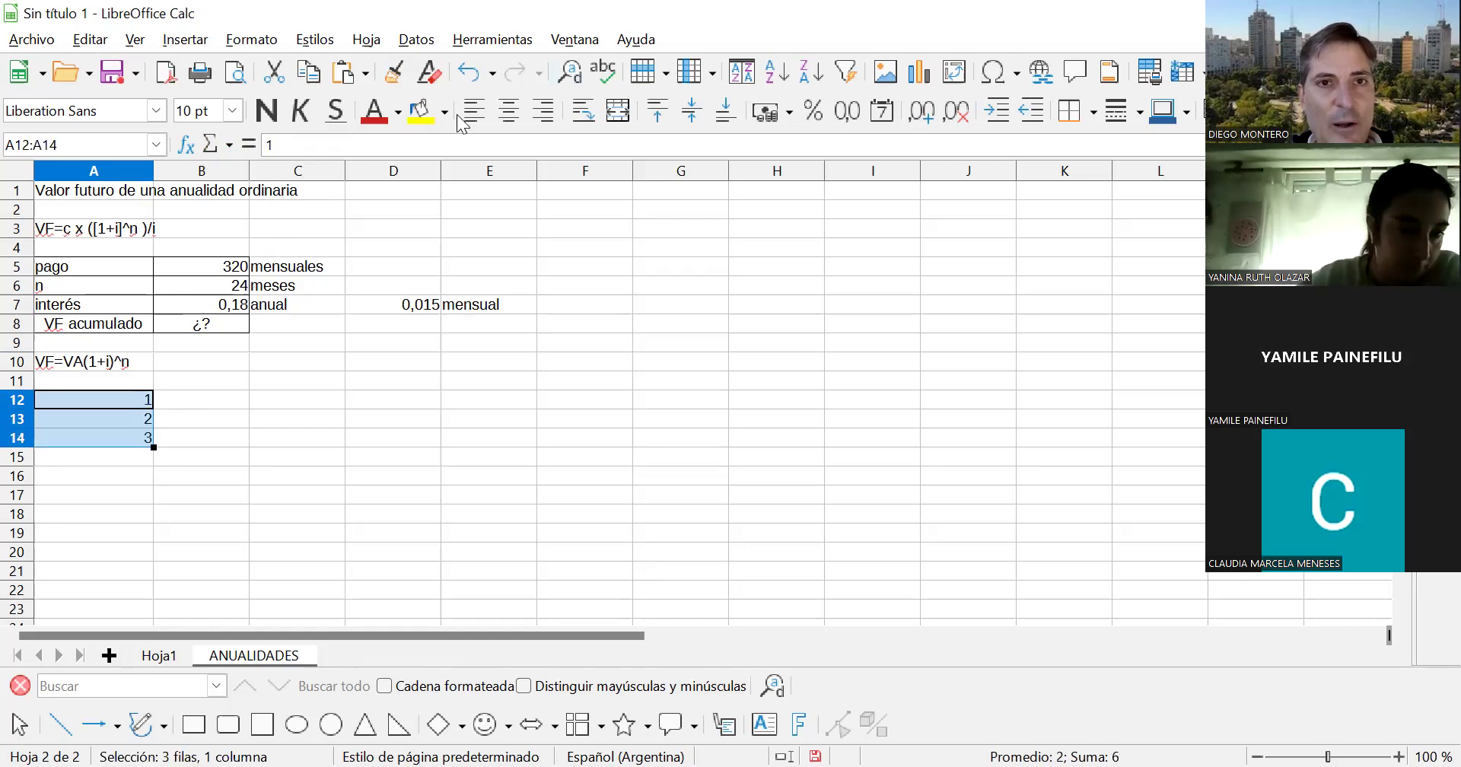
left_click(509, 111)
- Enter the payment amount 320 for period 1 in B12
key("Down")
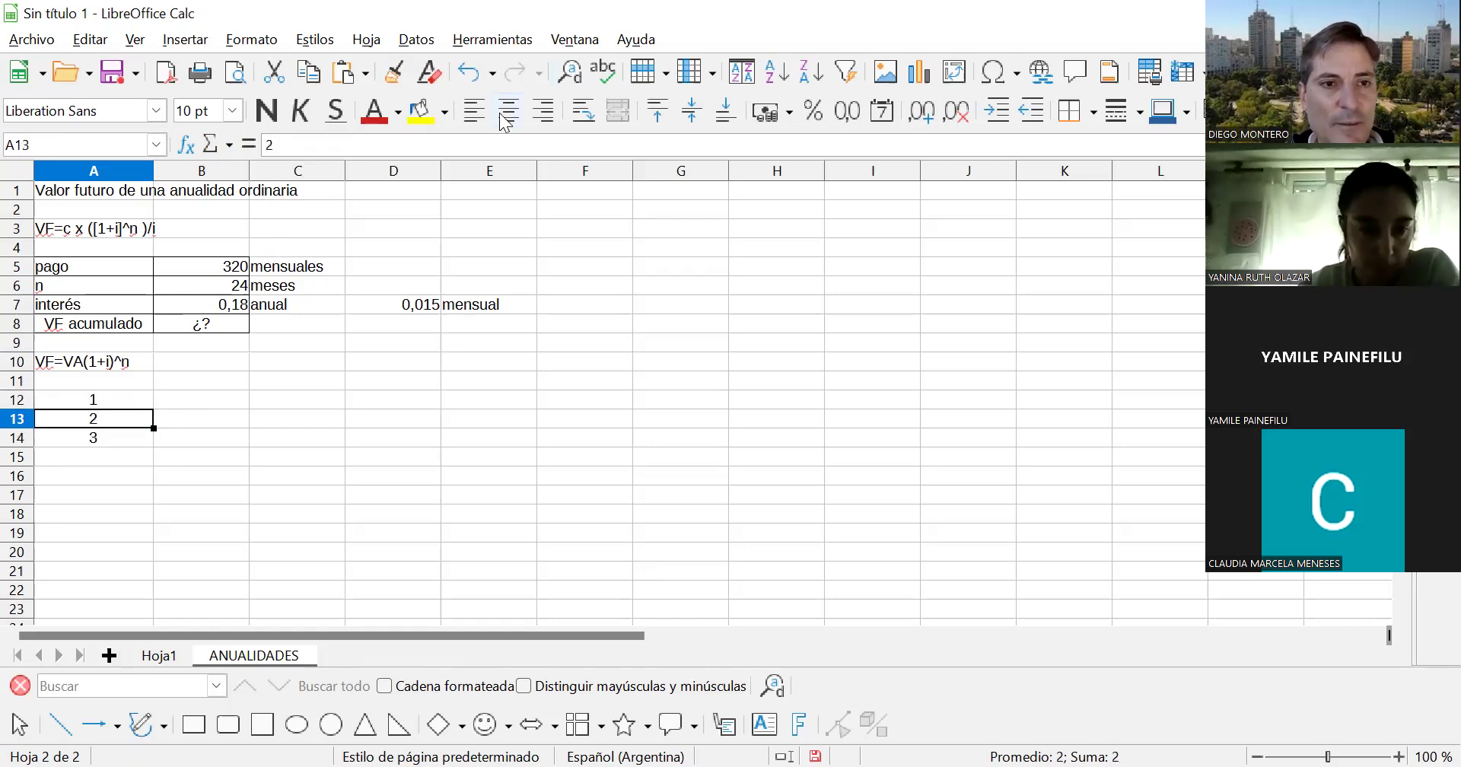
key("Up")
key("Right")
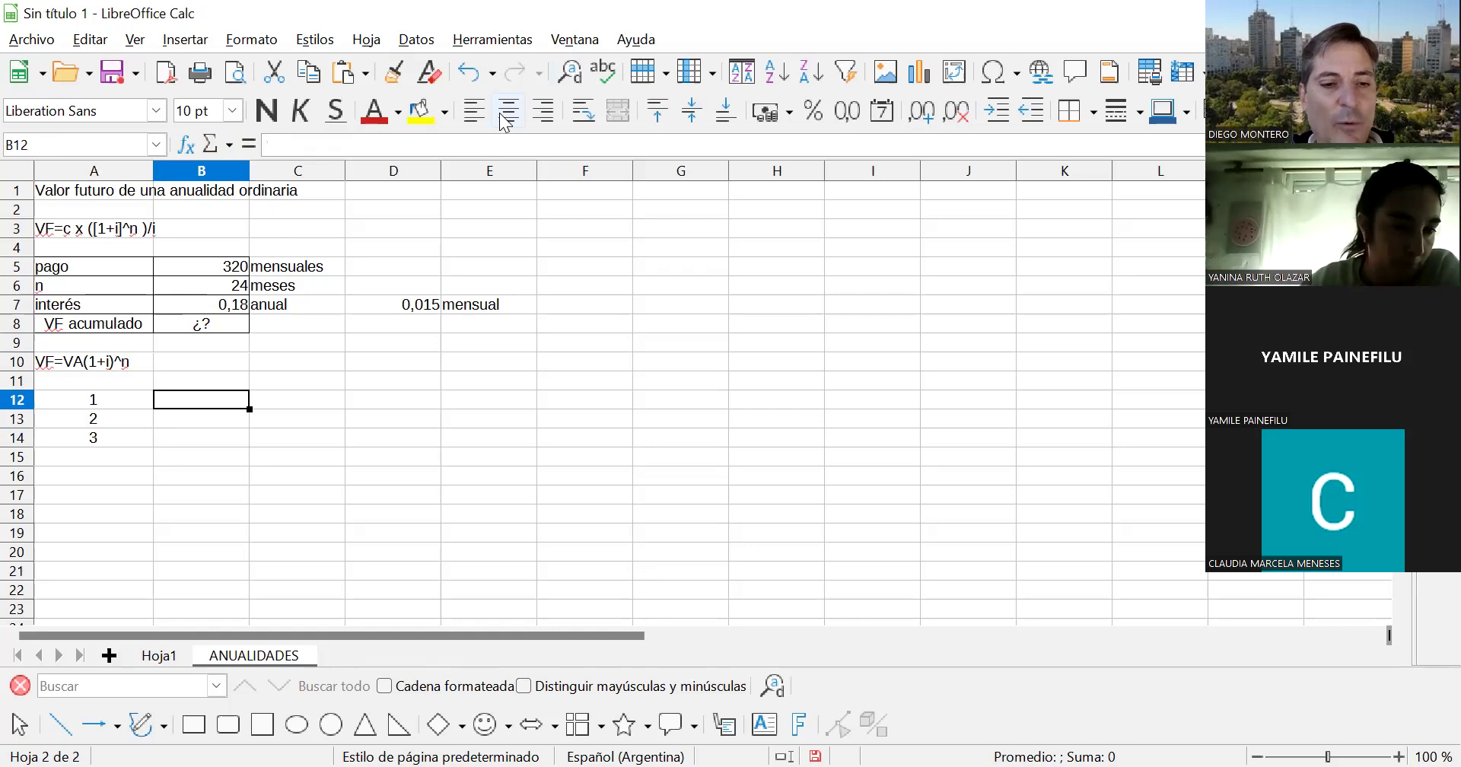
type("320")
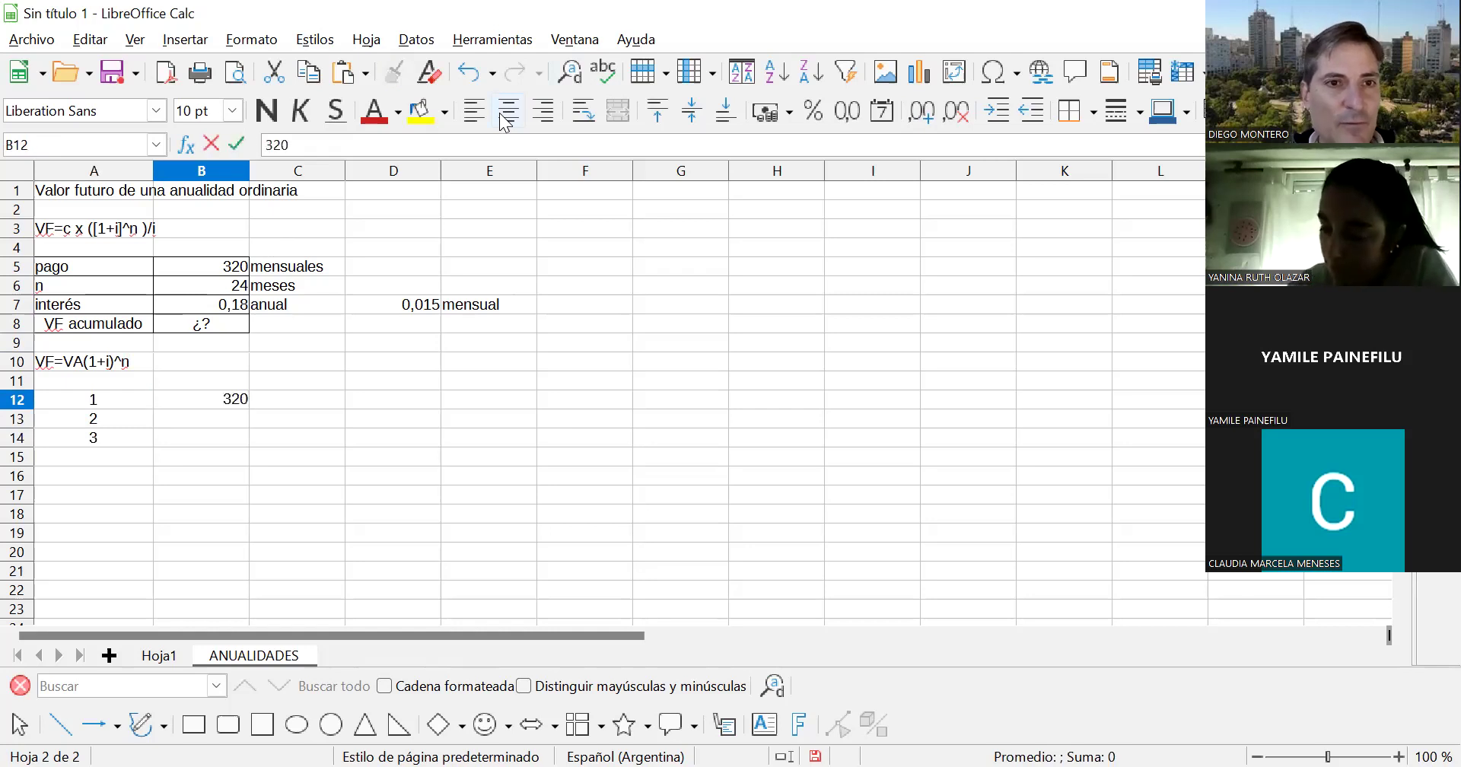
key("Return")
- Add the column heading VF in C11, above the period rows
key("Left")
key("Down")
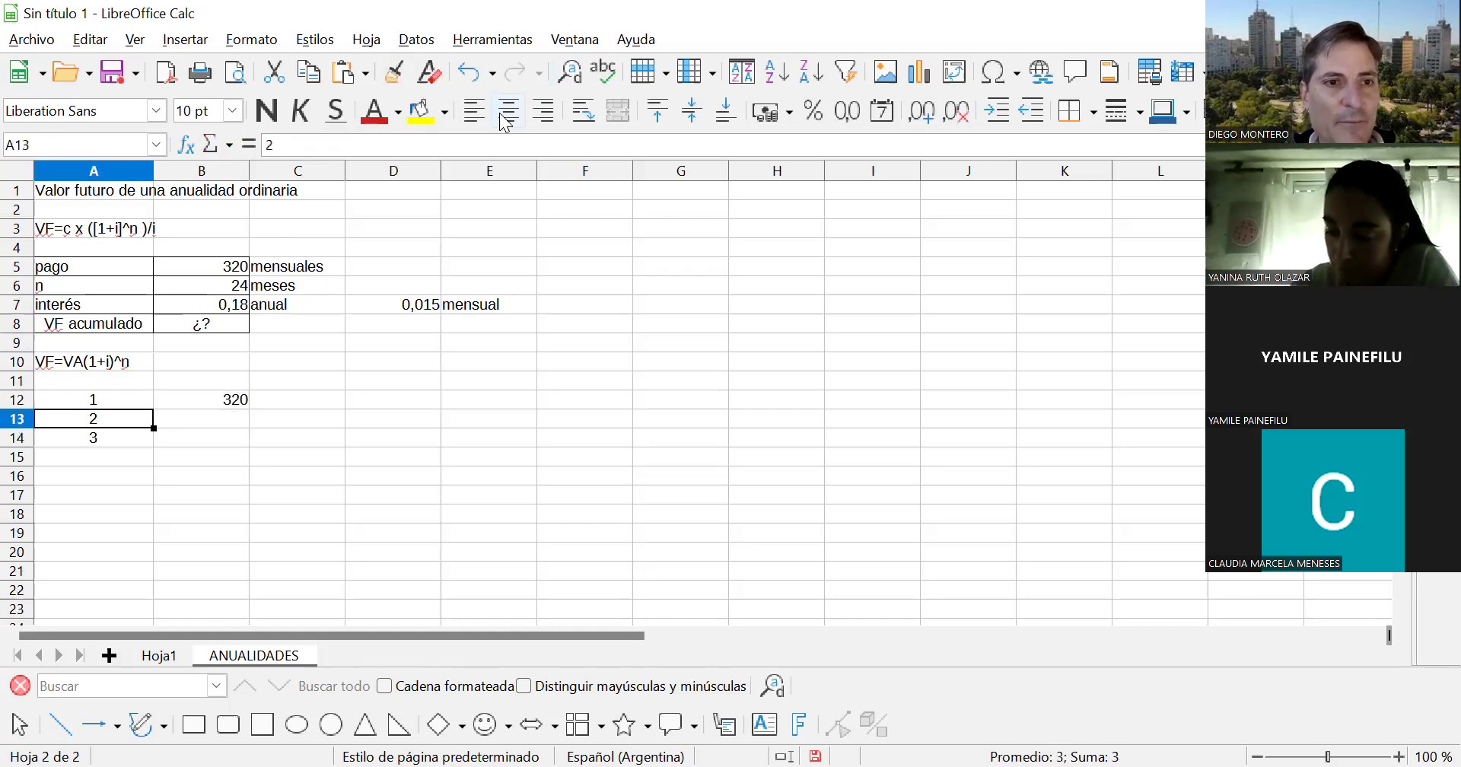
key("Up")
key("Up")
key("Right")
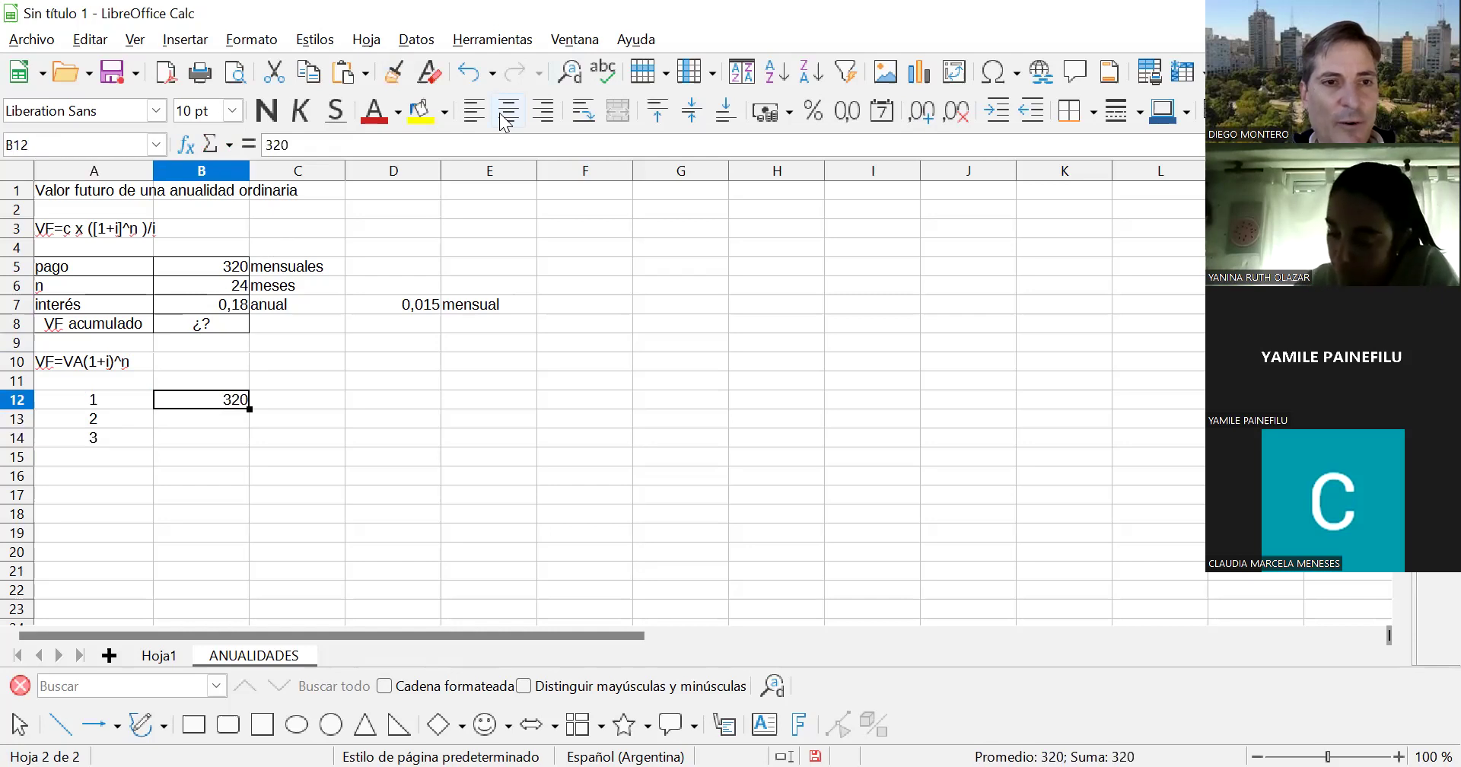
key("Right")
key("Up")
type("VF")
- Add the column heading Importe in B11, above the payment amount
key("Up")
key("Left")
key("Down")
type("Cuo")
key("BackSpace")
key("BackSpace")
key("BackSpace")
type("Importe")
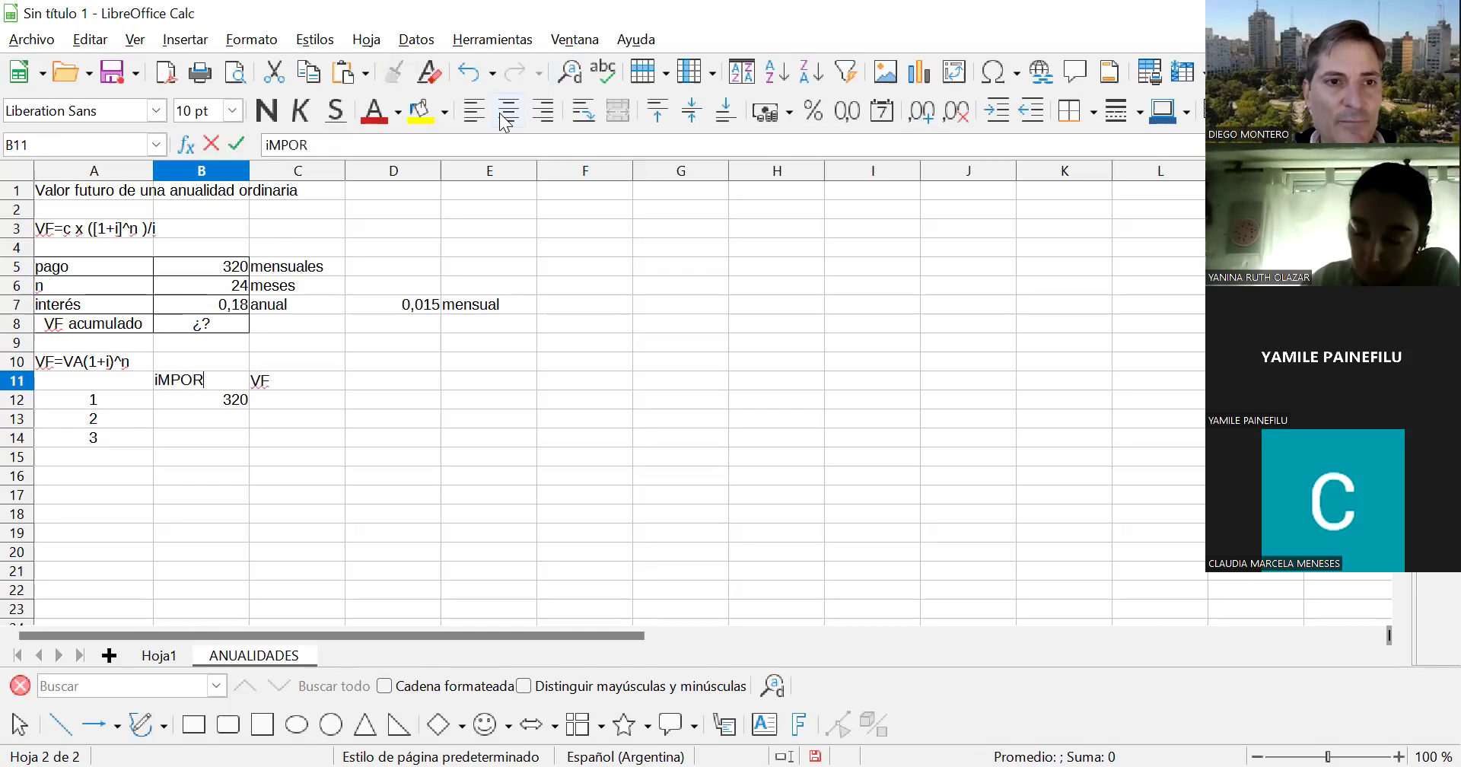
key("Return")
- Add the column heading Nro. Cta in A11, above the period numbers
key("Up")
key("Left")
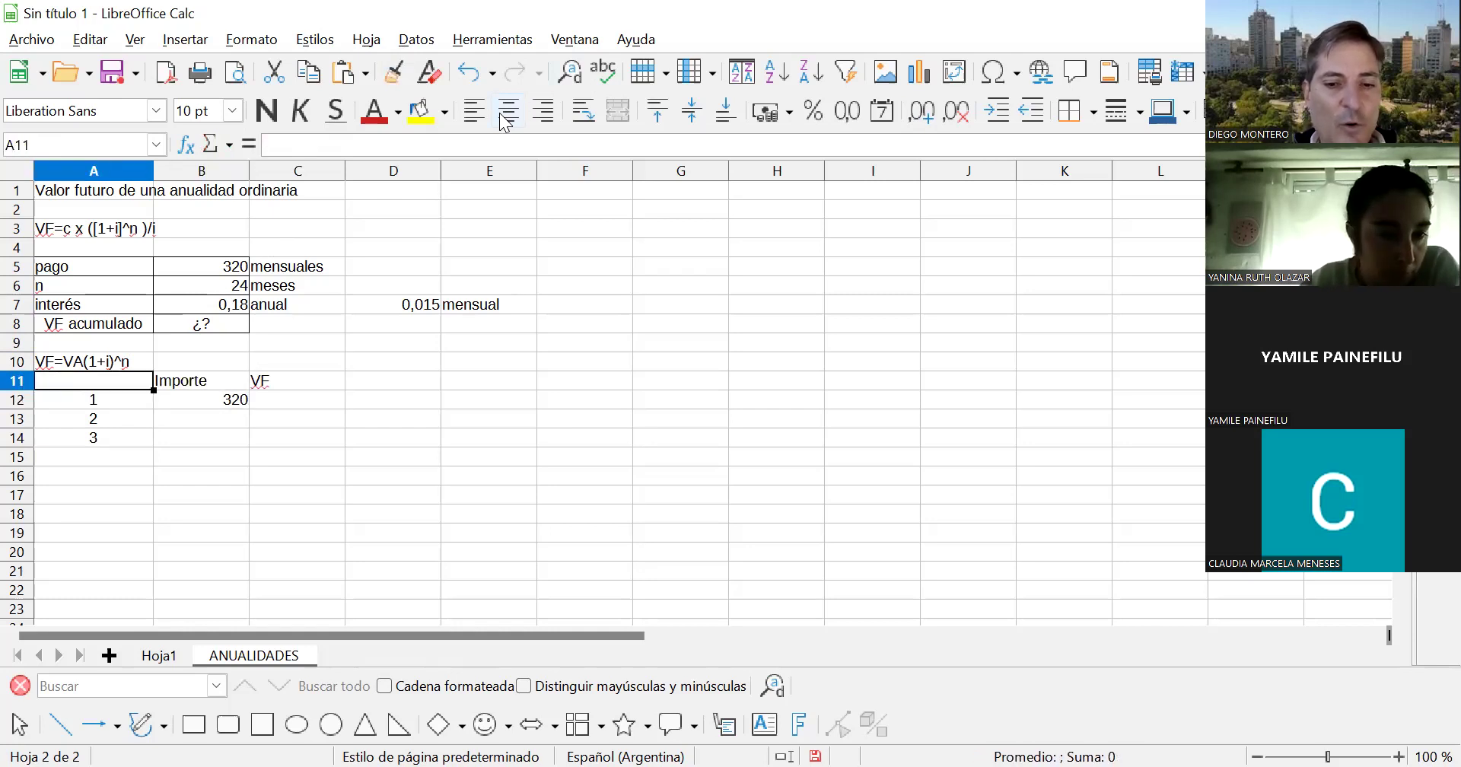
type("Nro. Cta")
key("Return")
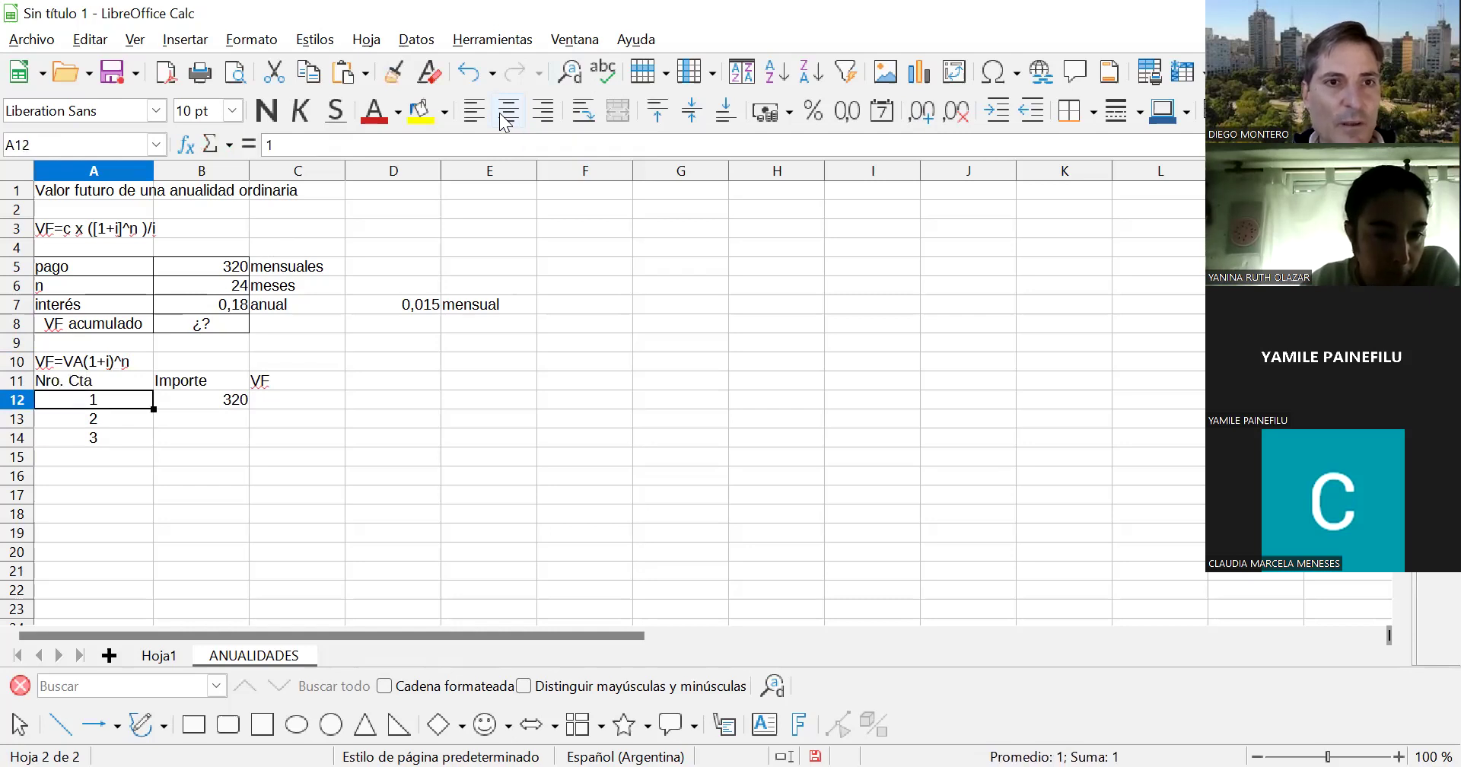
- Centre the VF heading in C11
key("Up")
key("Down")
key("Down")
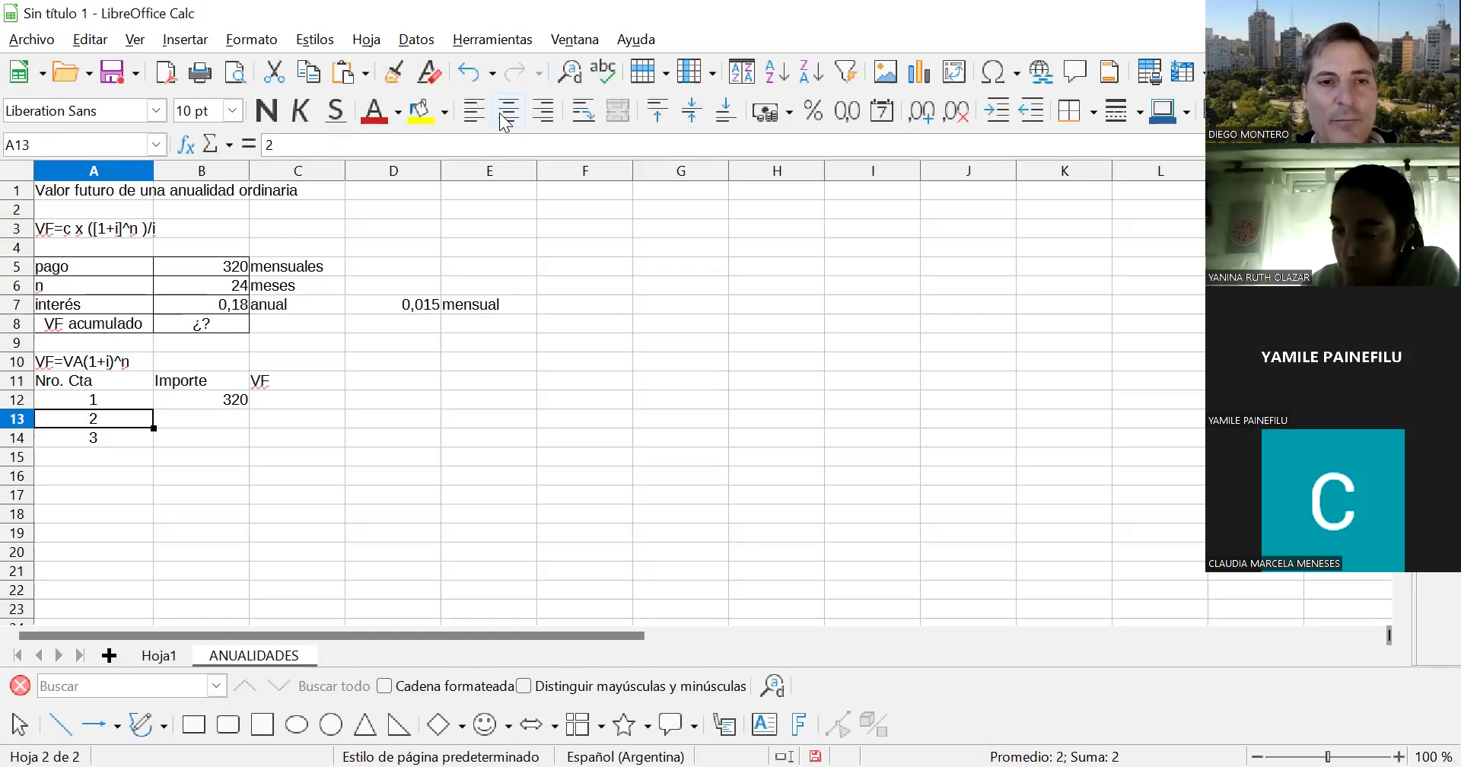
key("Up")
key("Right")
key("Right")
key("Up")
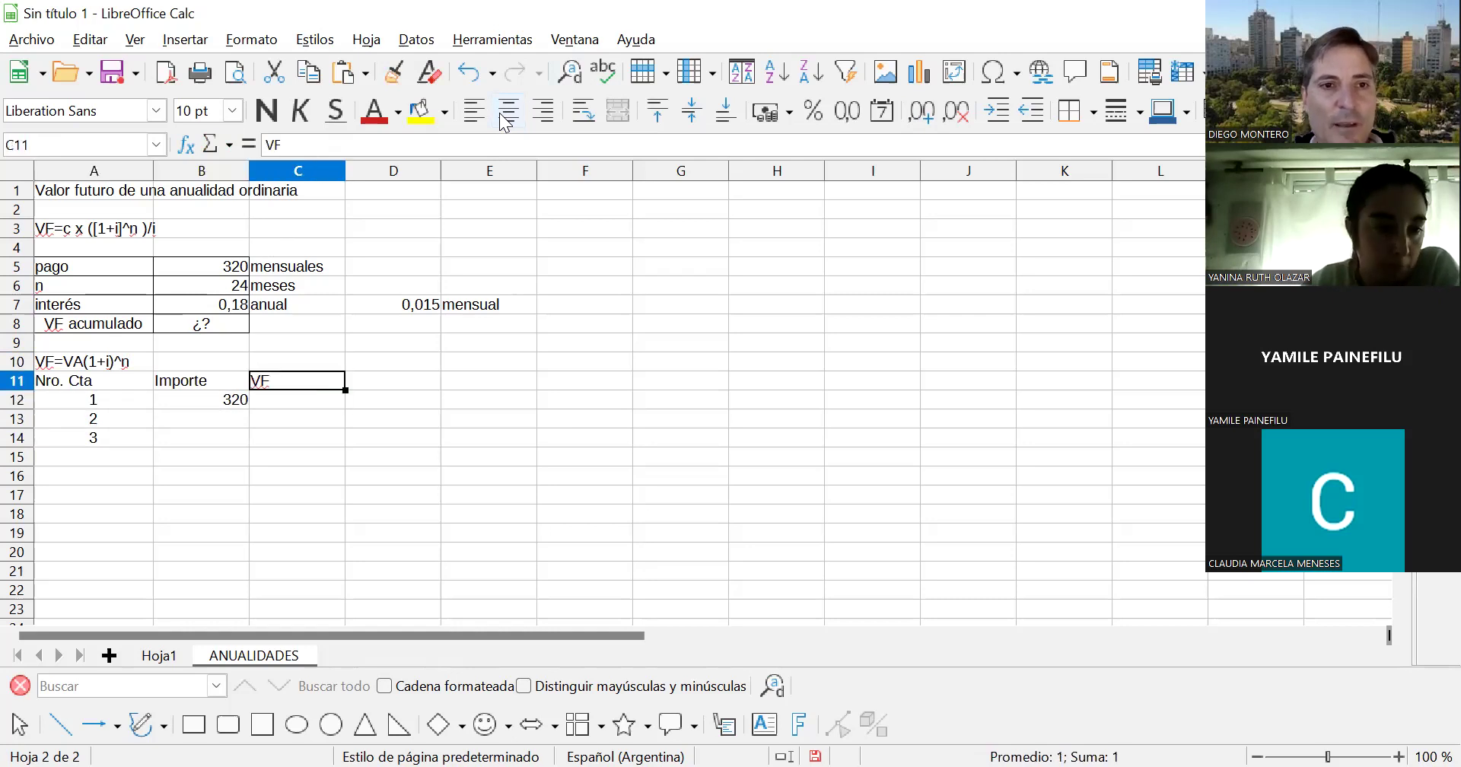
left_click(509, 113)
- Apply borders around and between all cells of the table range A11:C16
key("Left")
key("Left")
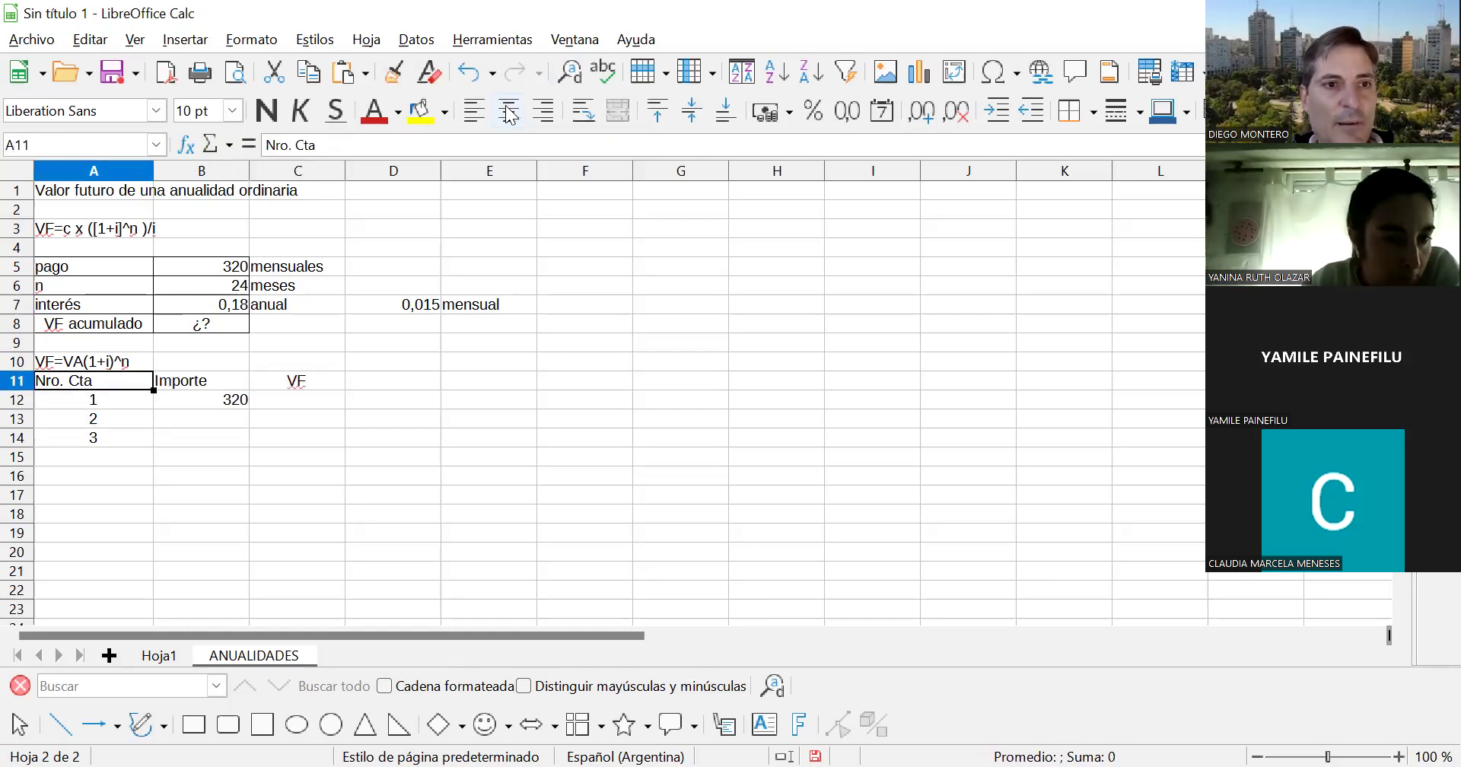
key("shift+Down")
key("shift+Down")
key("shift+Down")
key("shift+Down")
key("shift+Down")
key("shift+Right")
key("shift+Right")
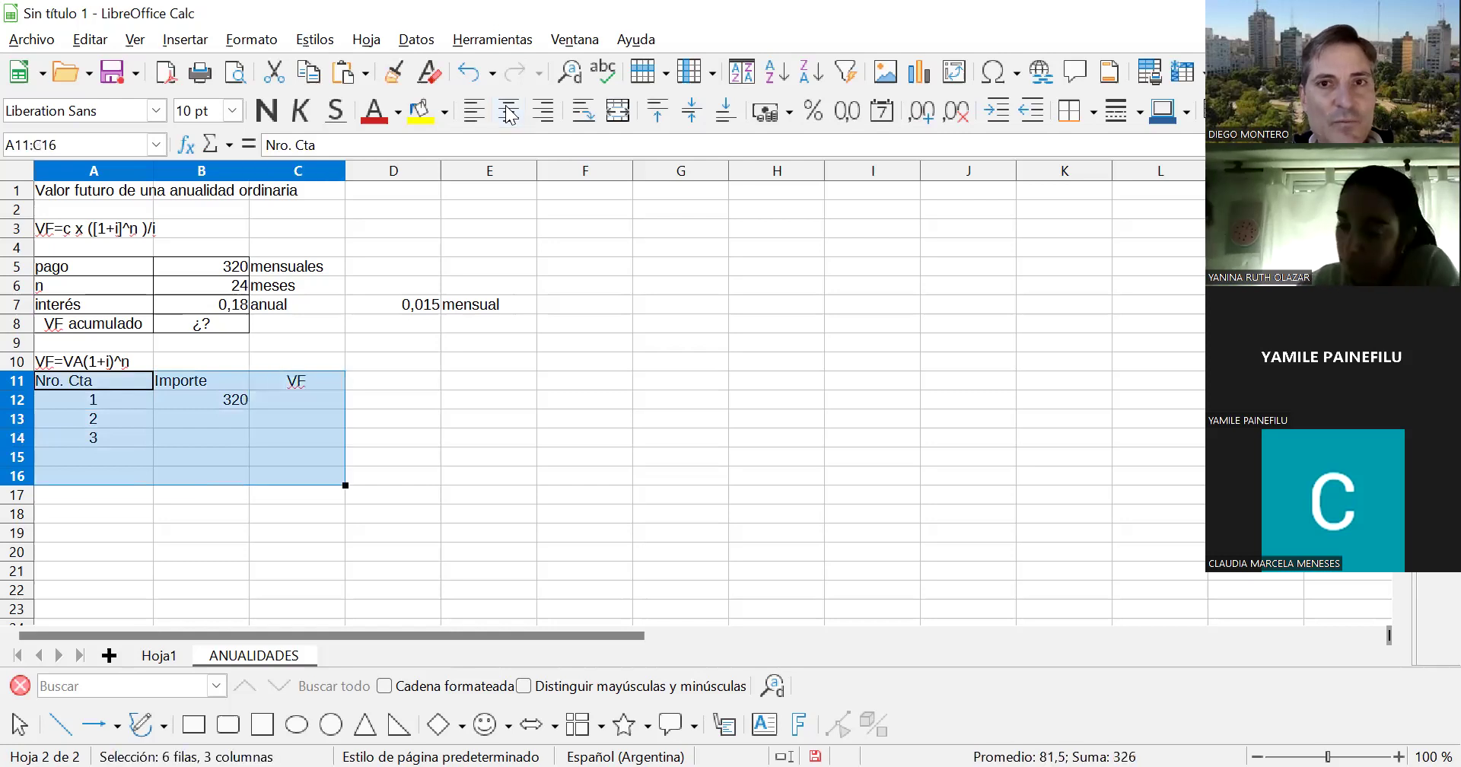
left_click(1094, 114)
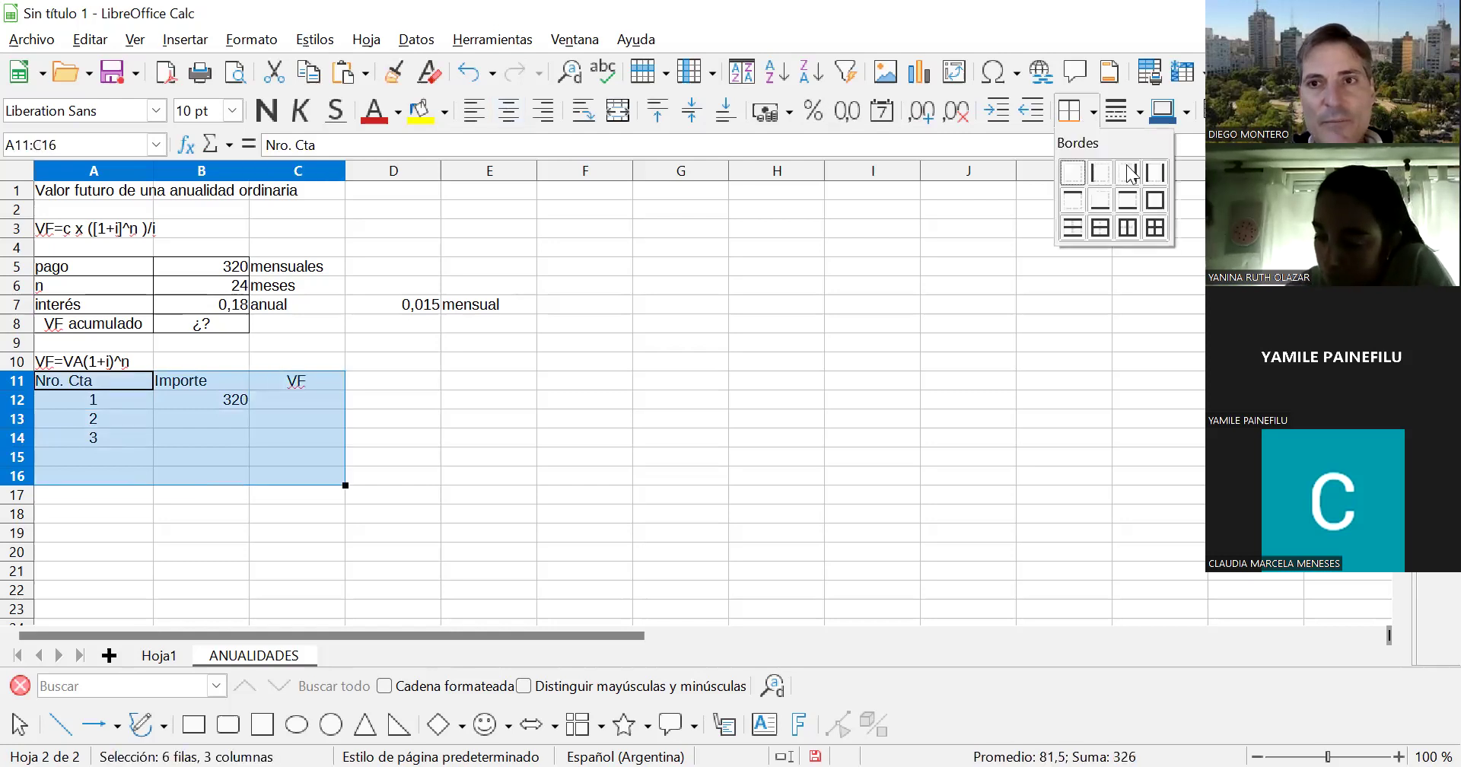
left_click(1161, 237)
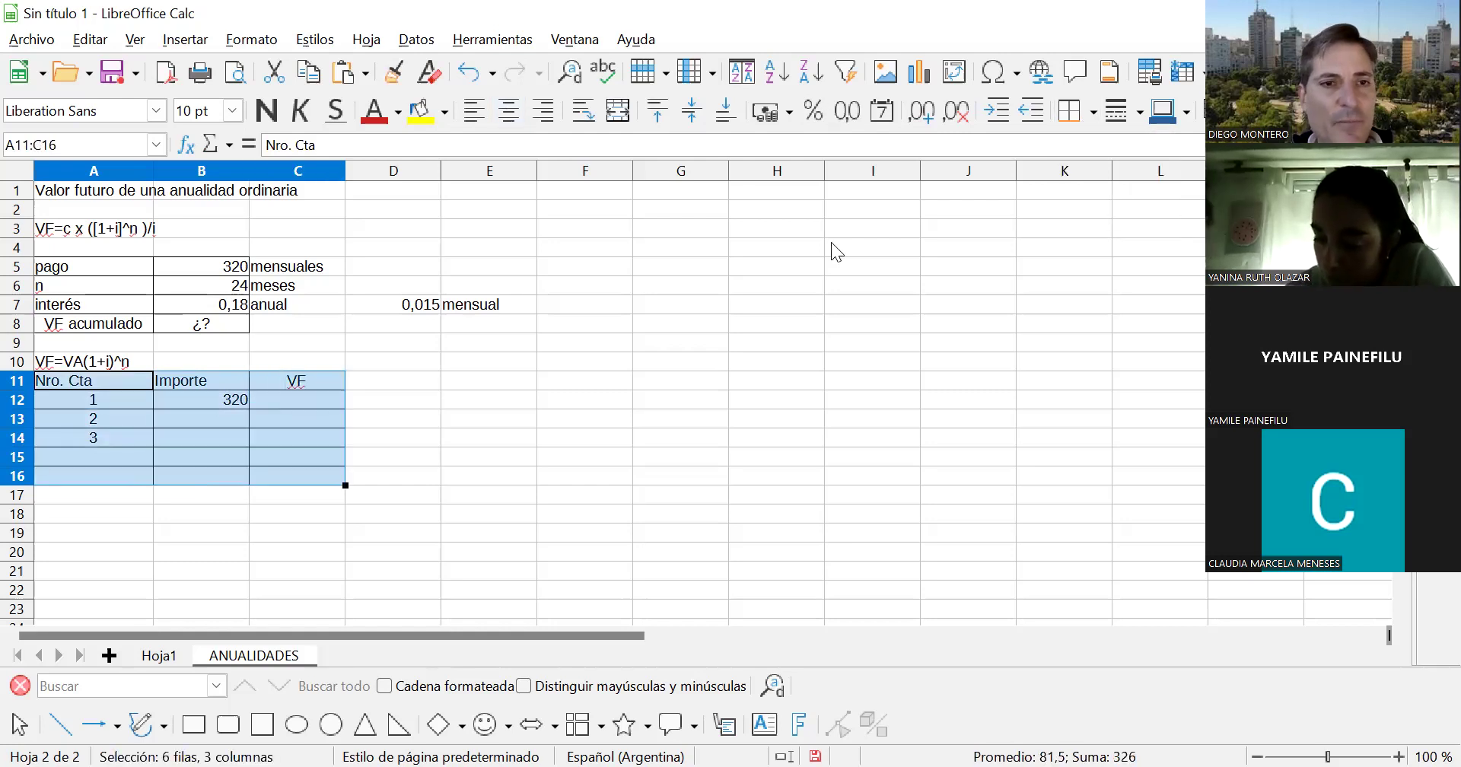
- Calculate the first payment's future value in C12 with the formula +B12*(1+0,18/12)^(24-A12)
double_click(305, 400)
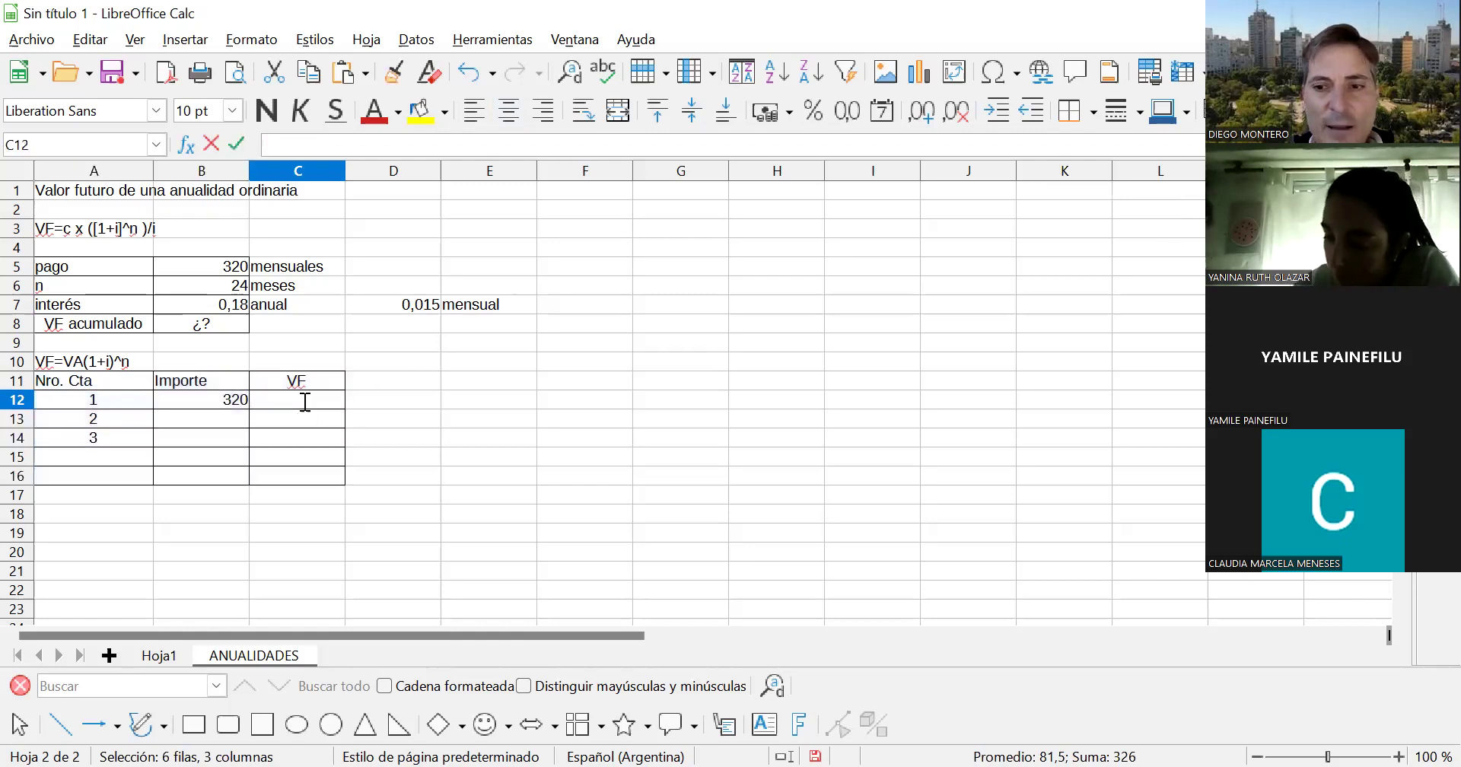
type("+")
left_click(190, 403)
type("*(")
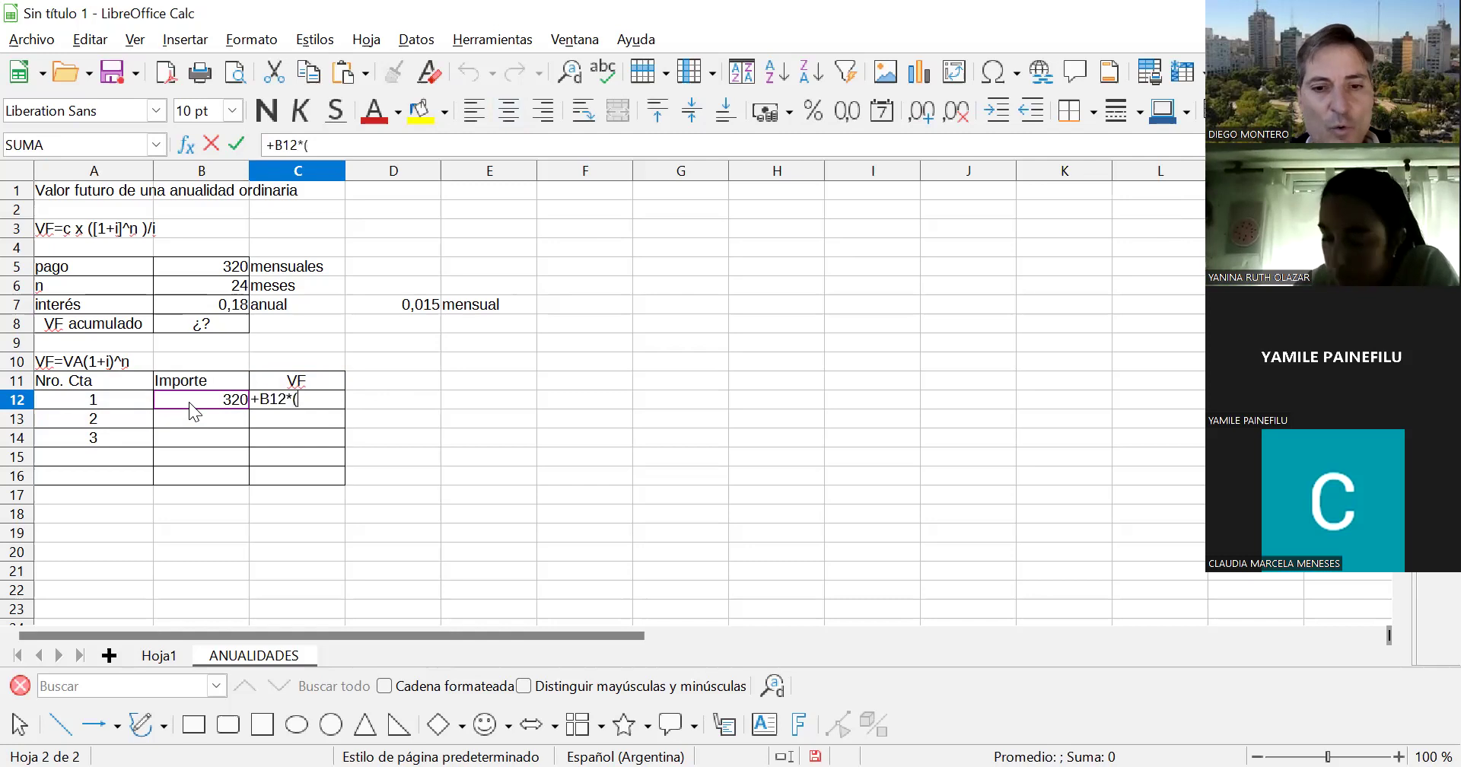
type("1+0,18")
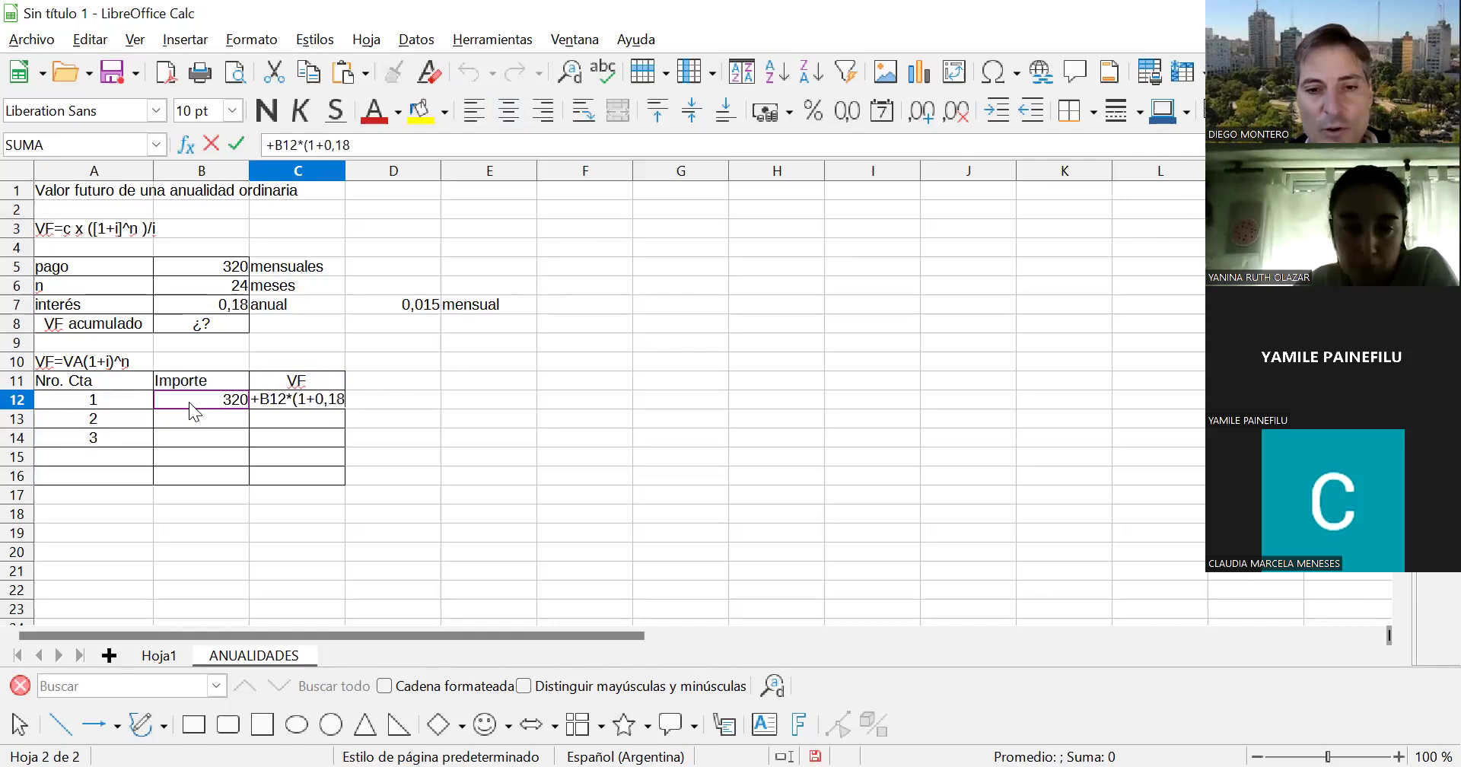
type("/12)")
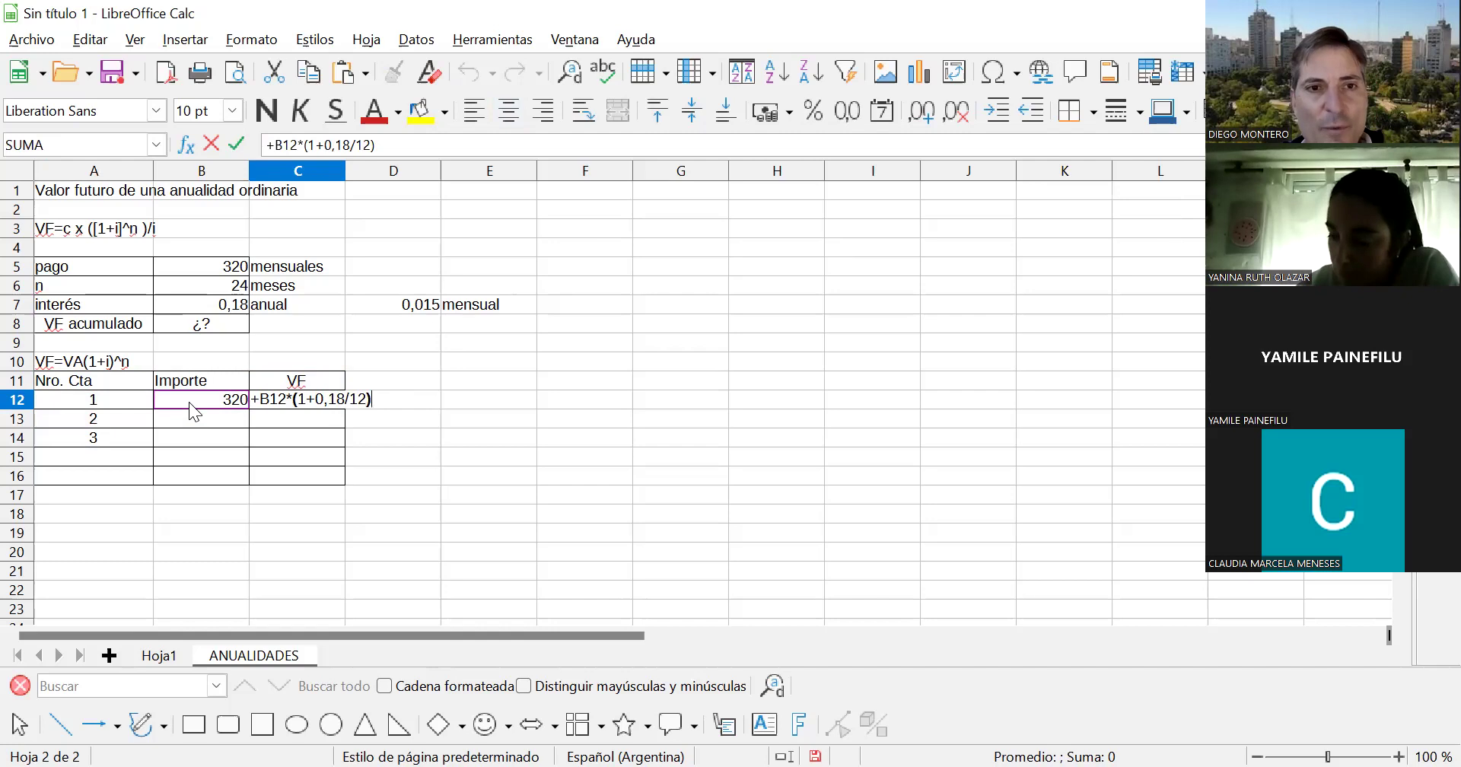
type("^")
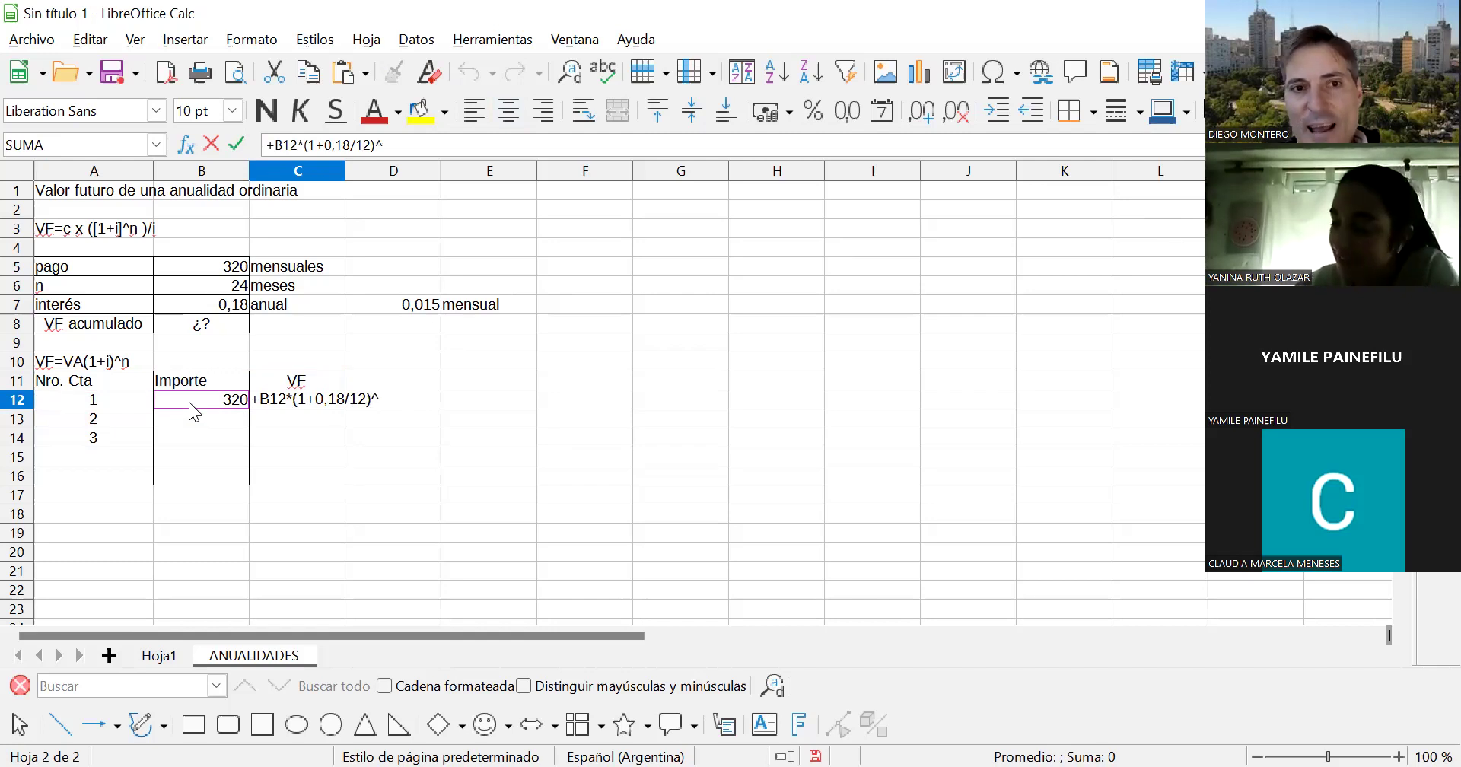
type("(")
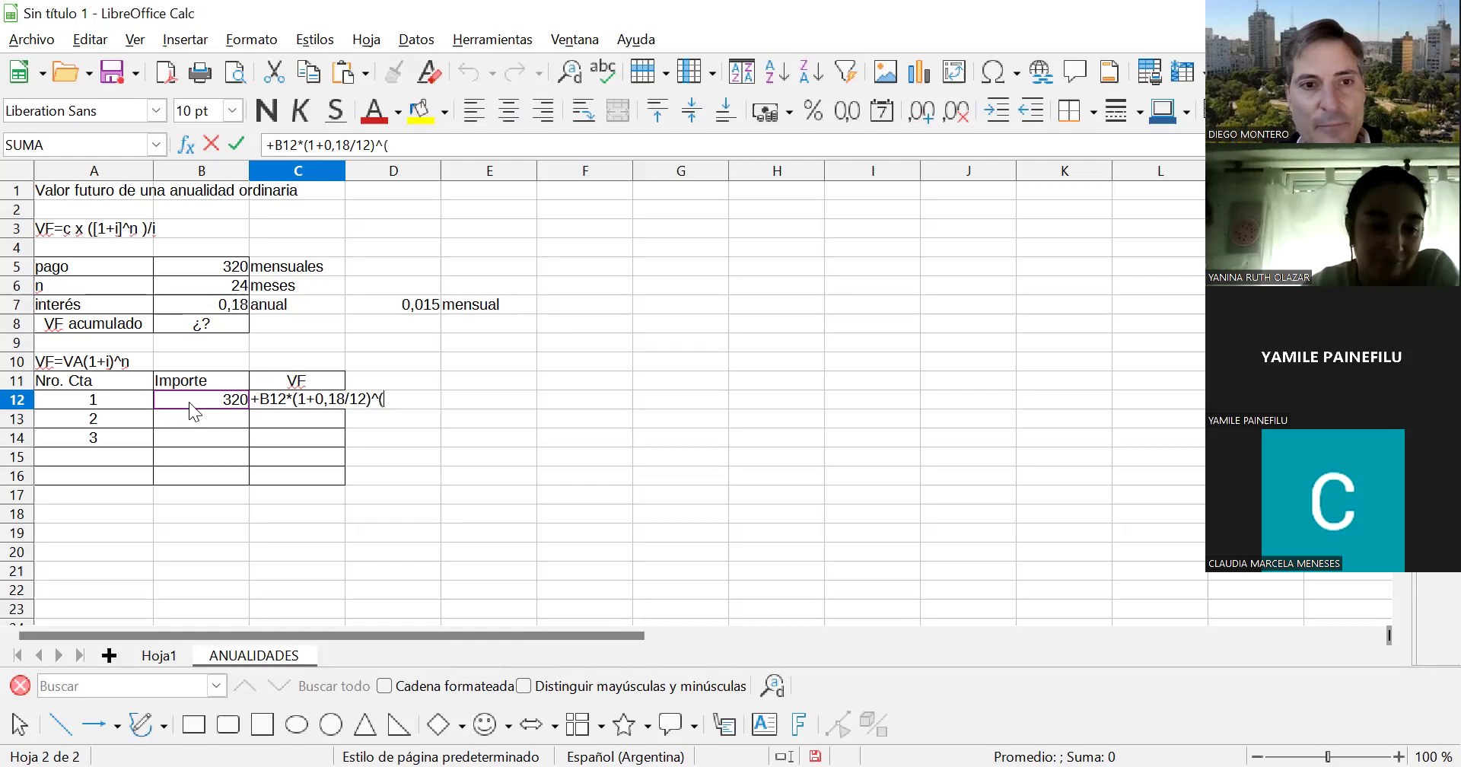
type("24-")
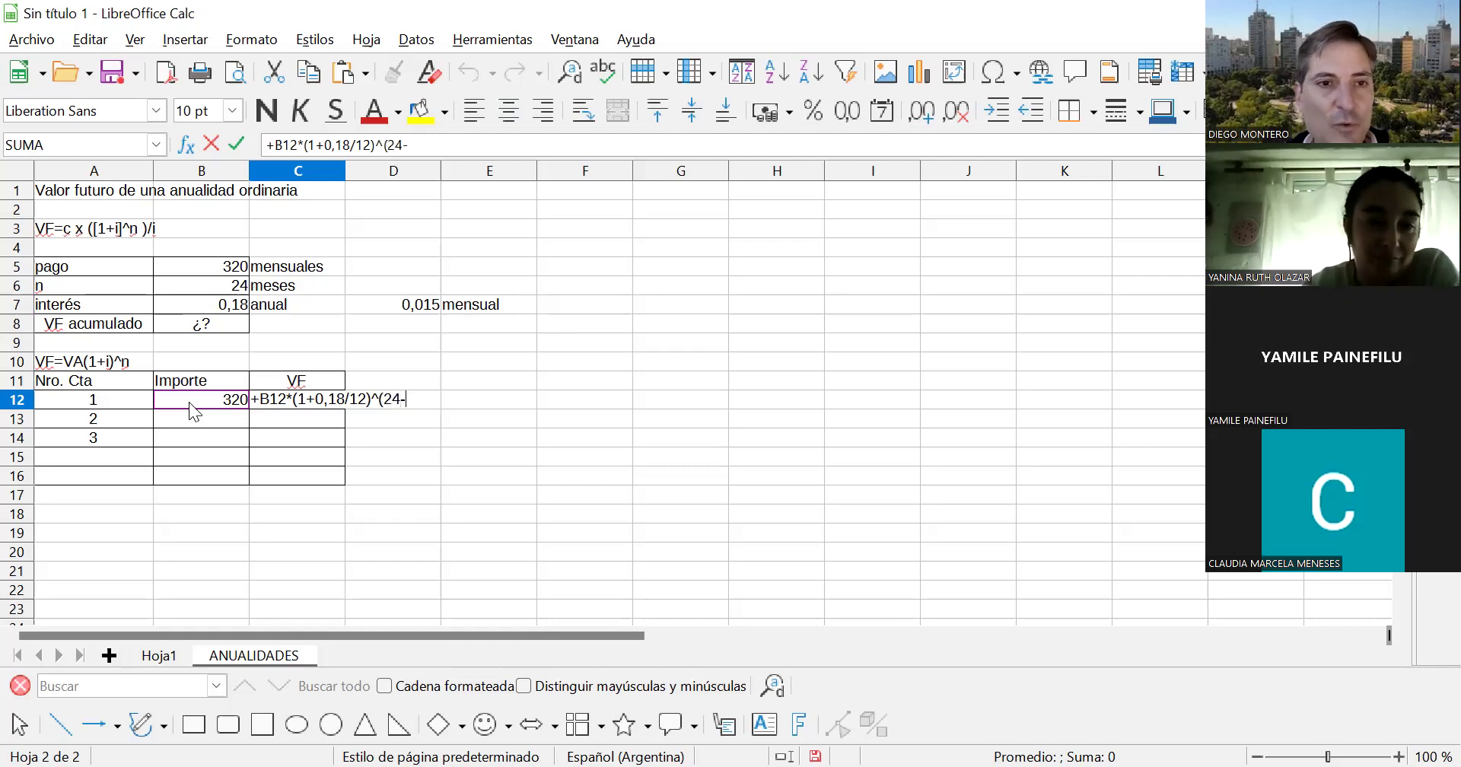
left_click(51, 403)
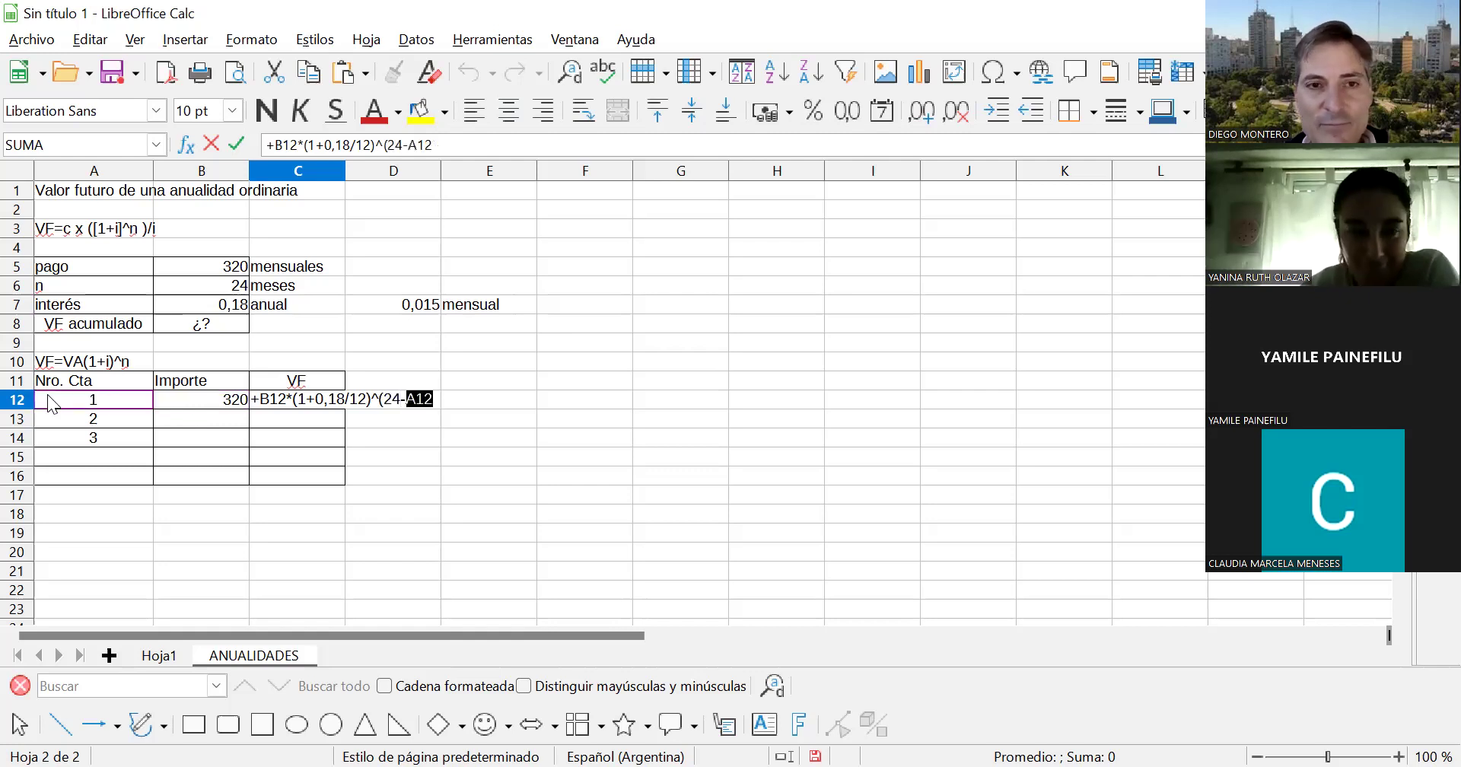
type(")")
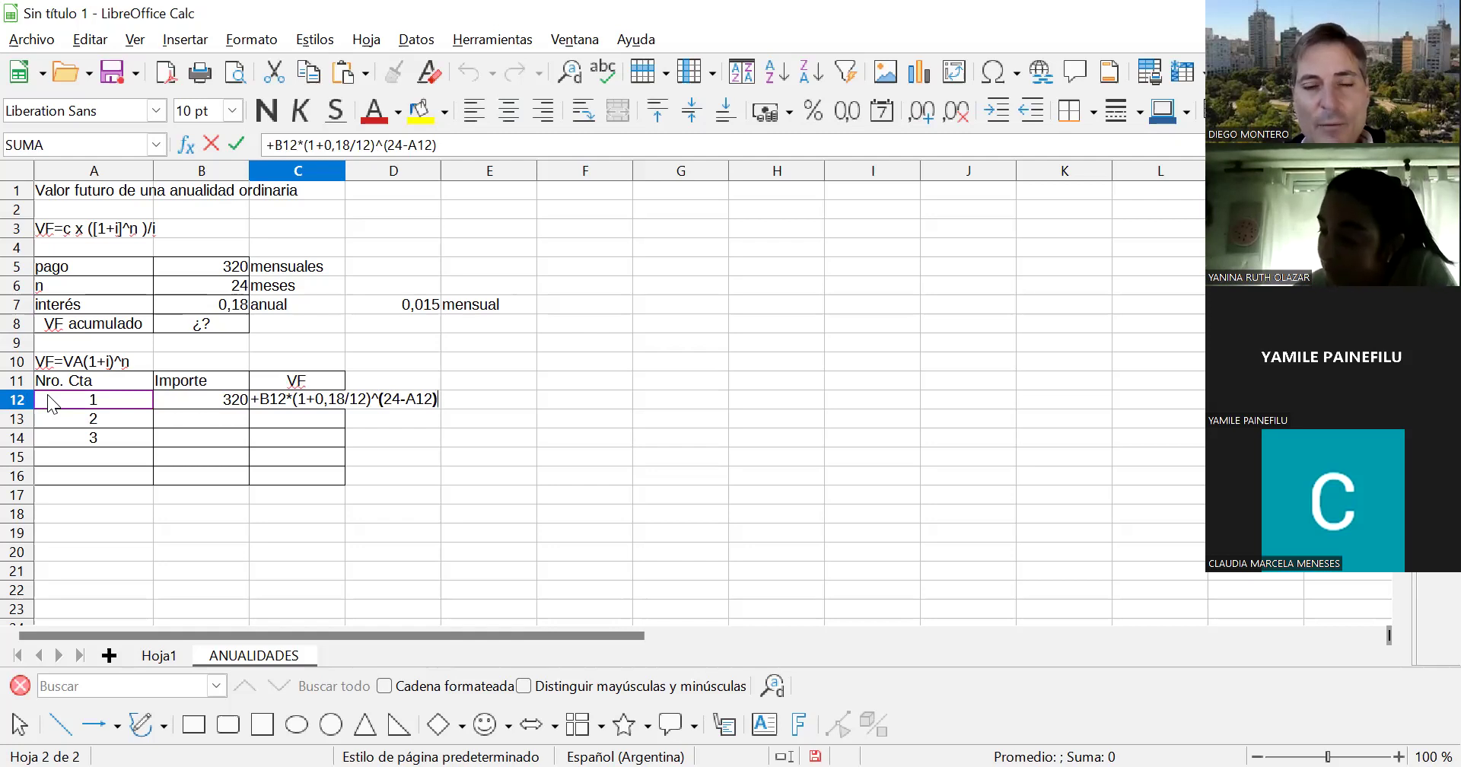
key("Return")
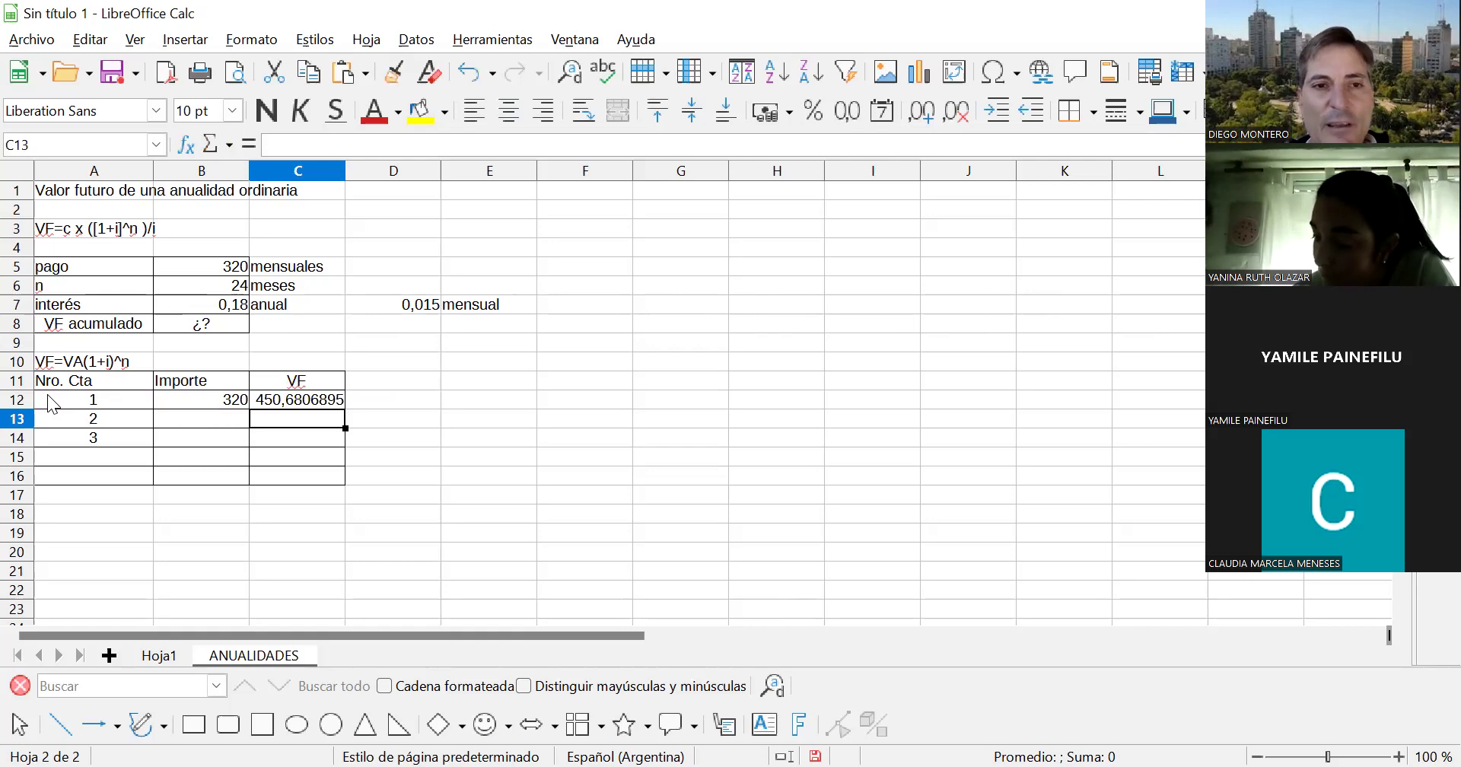
- Enter the payment amount 320 for period 2 in B13
key("Up")
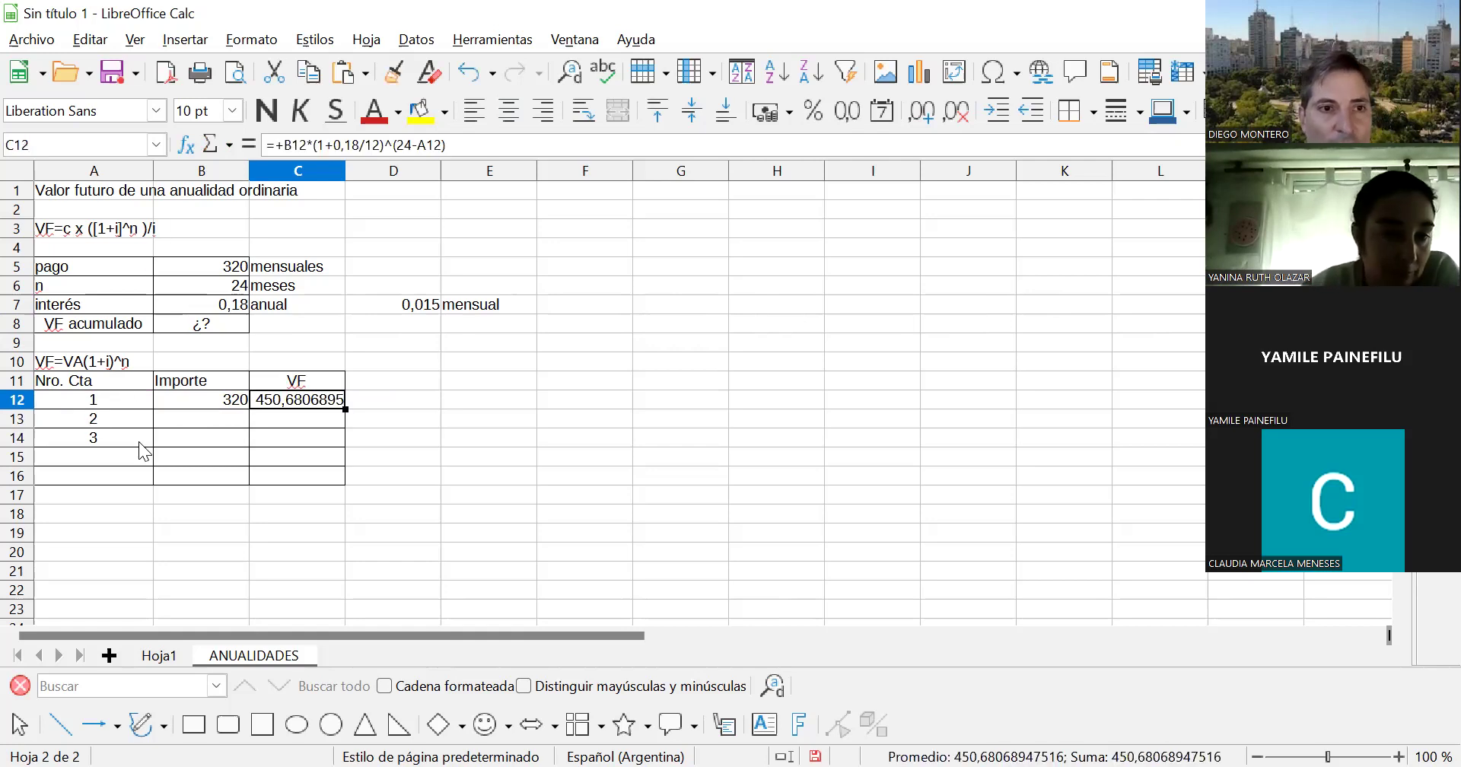
left_click(178, 412)
type("320")
key("Tab")
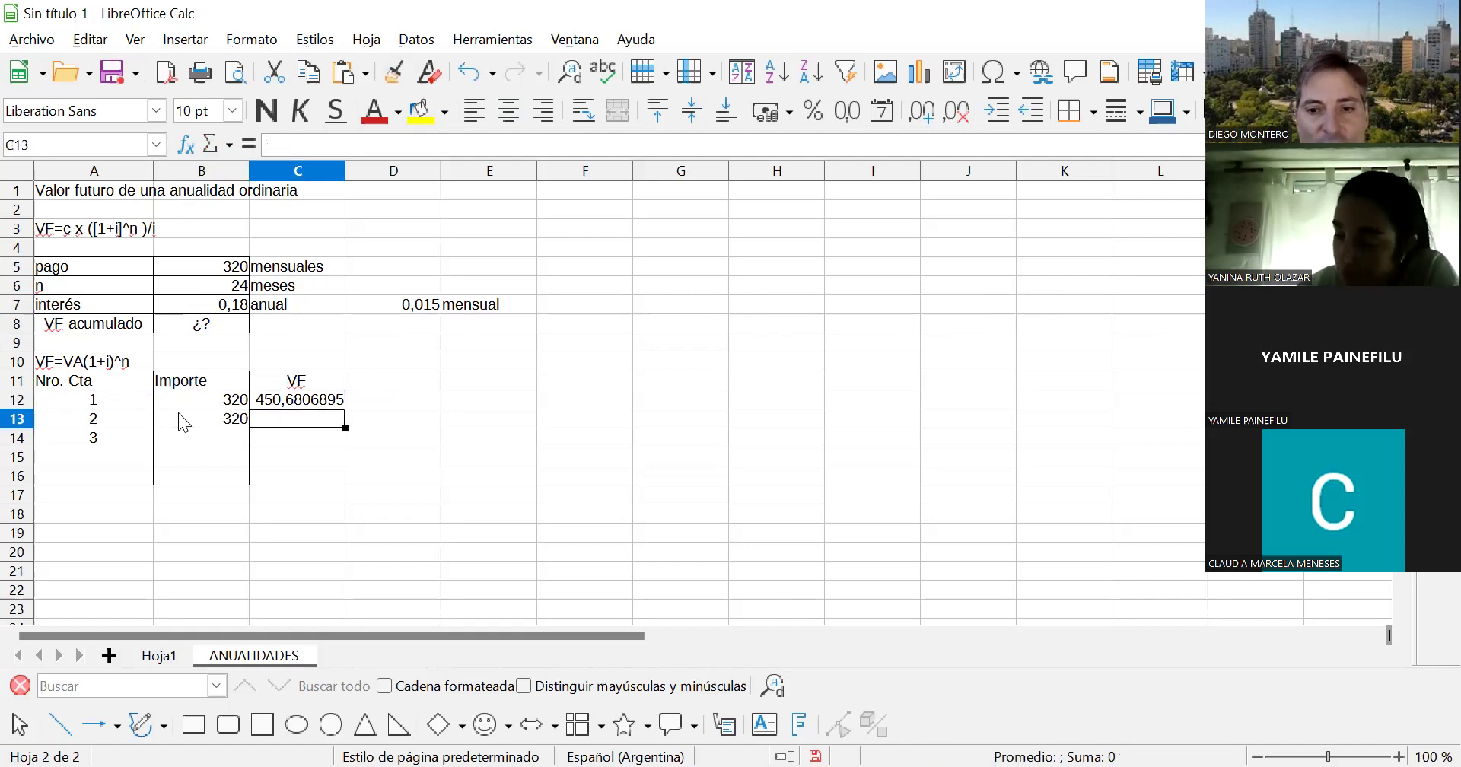
- Calculate the second payment's future value in C13 with the formula +B13*(1+0,18/12)^(24-A13)
type("+")
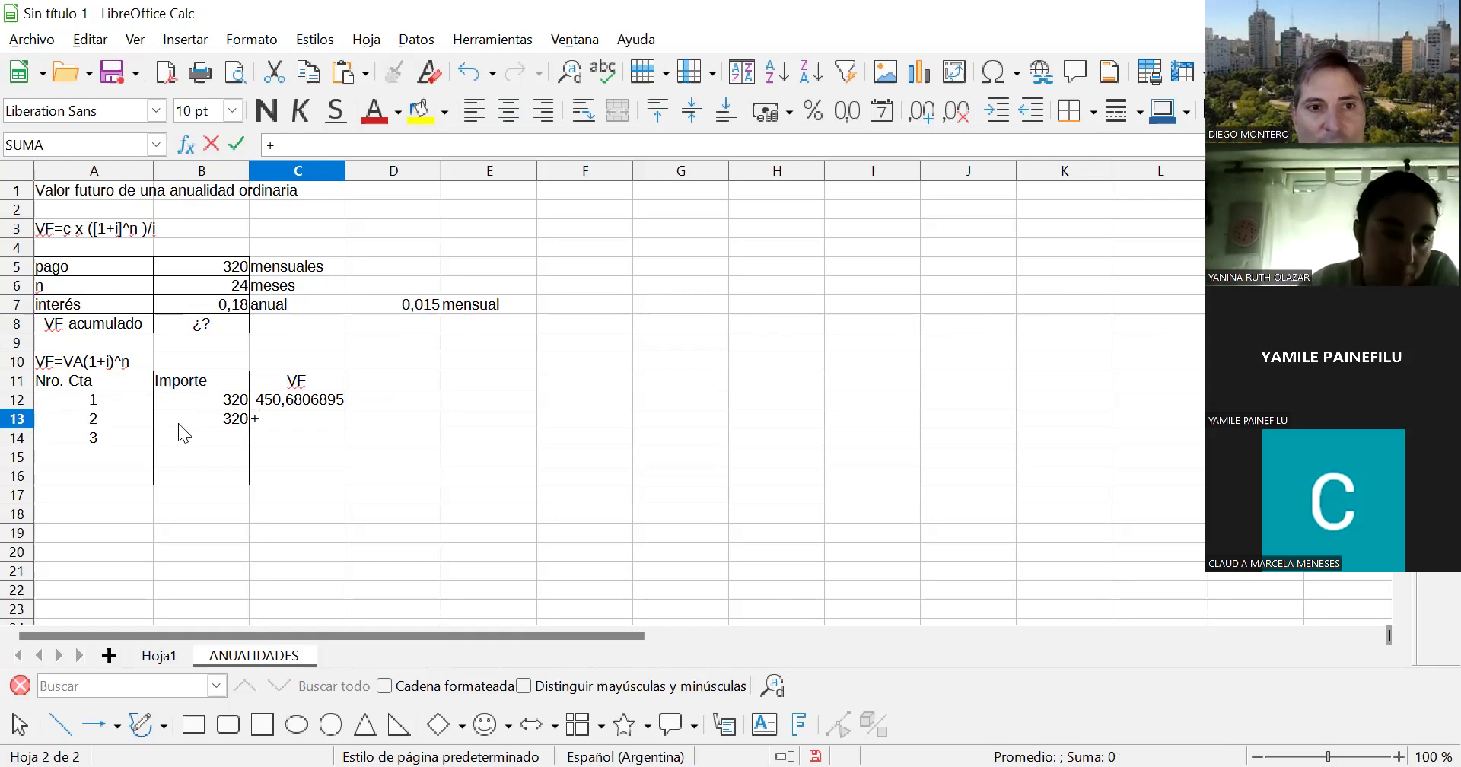
left_click(178, 423)
type("*")
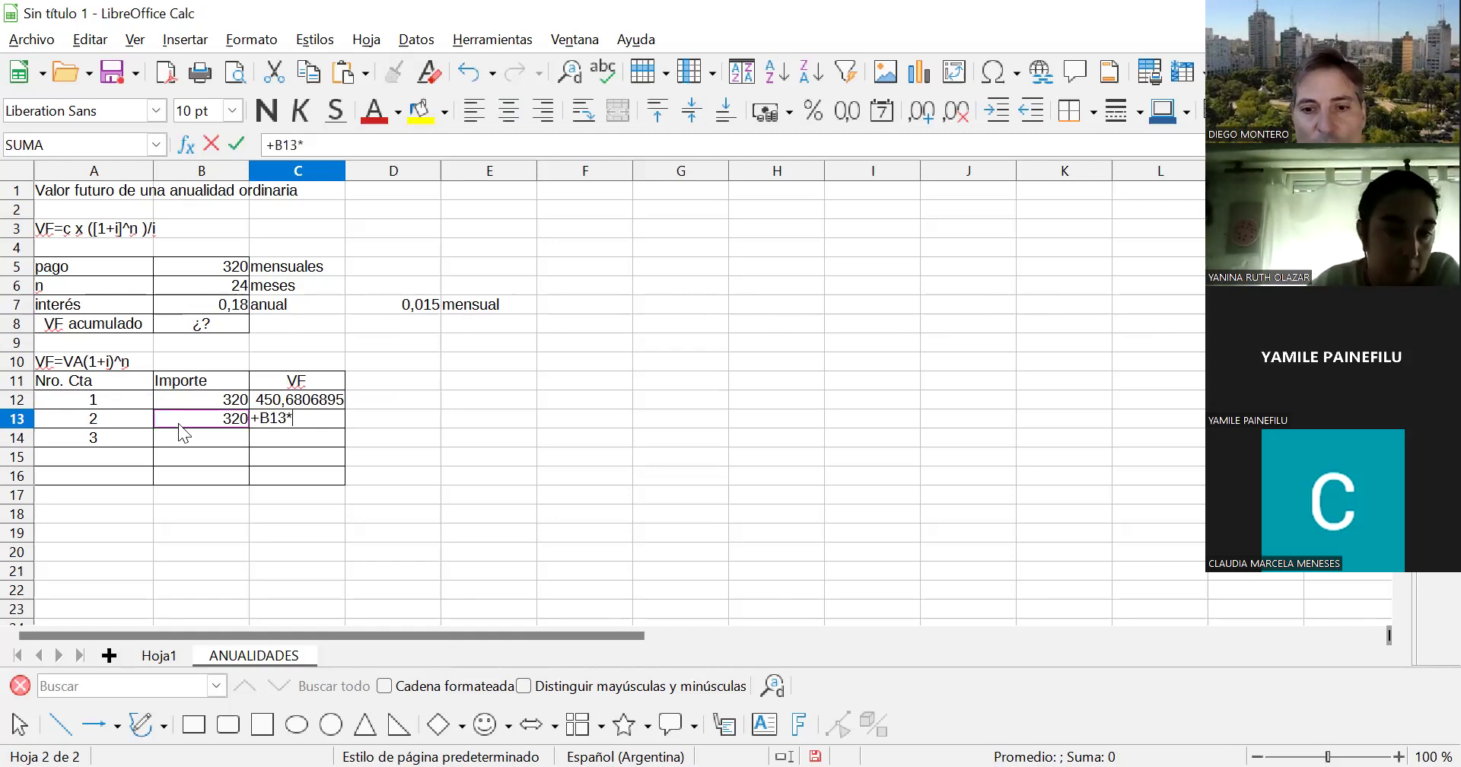
type("(1+0,1")
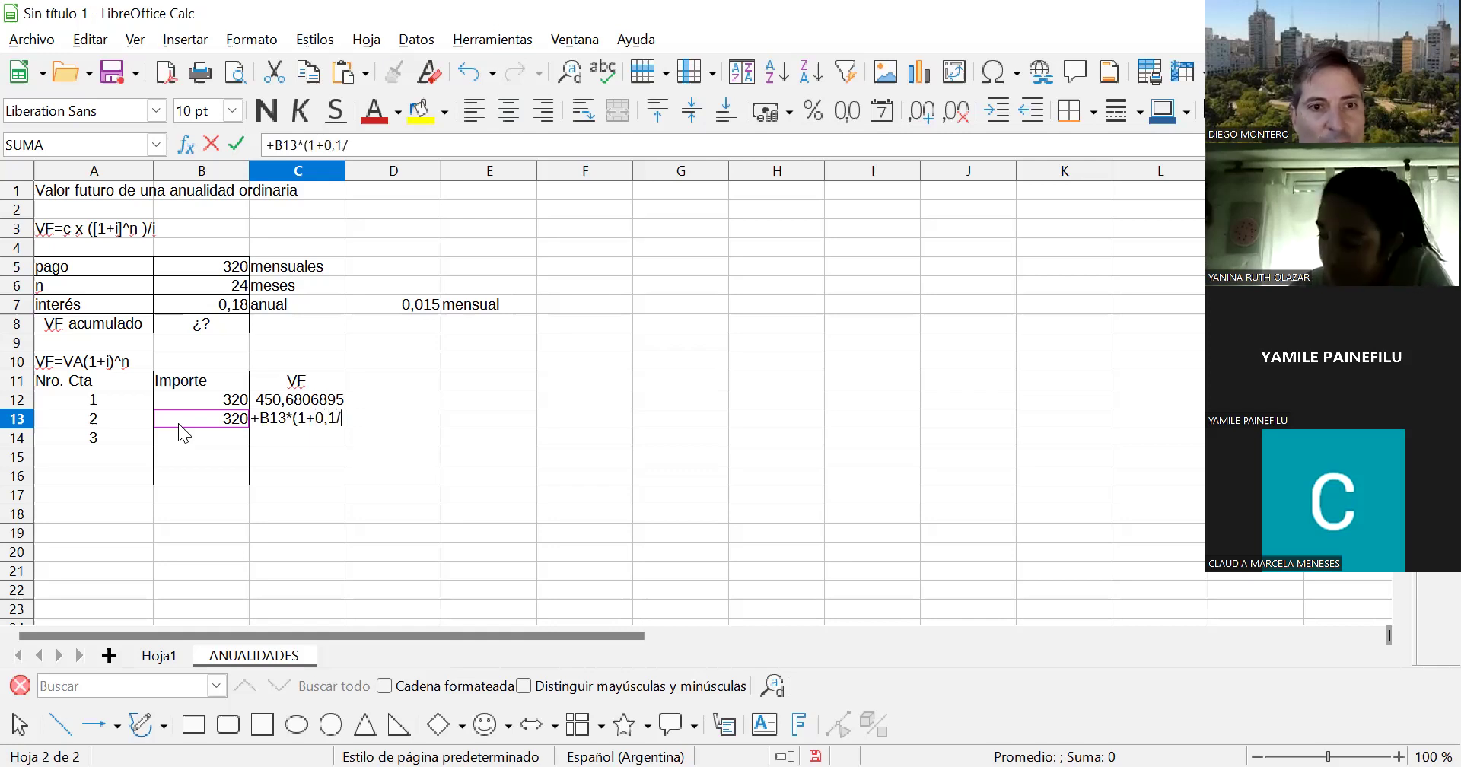
type("8")
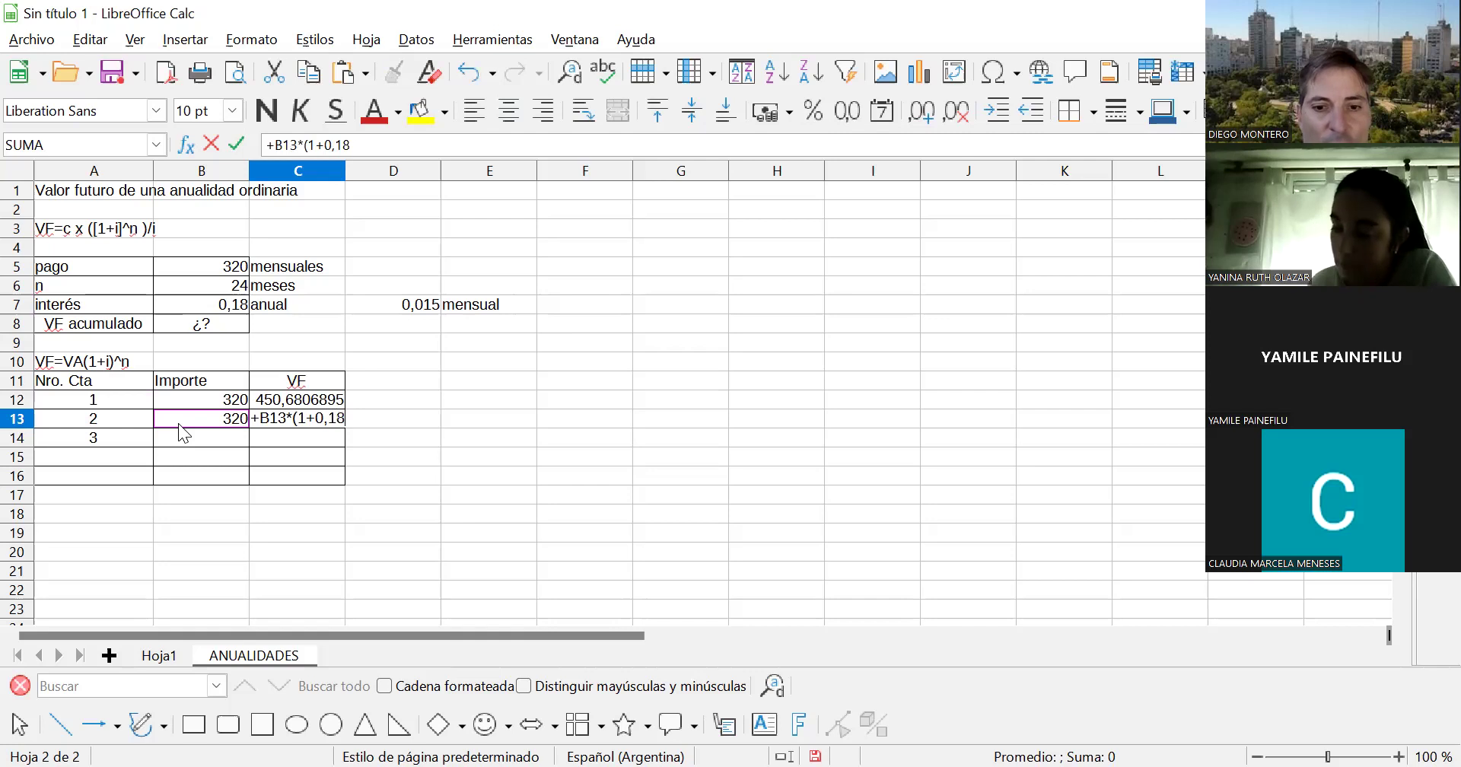
type("/12)")
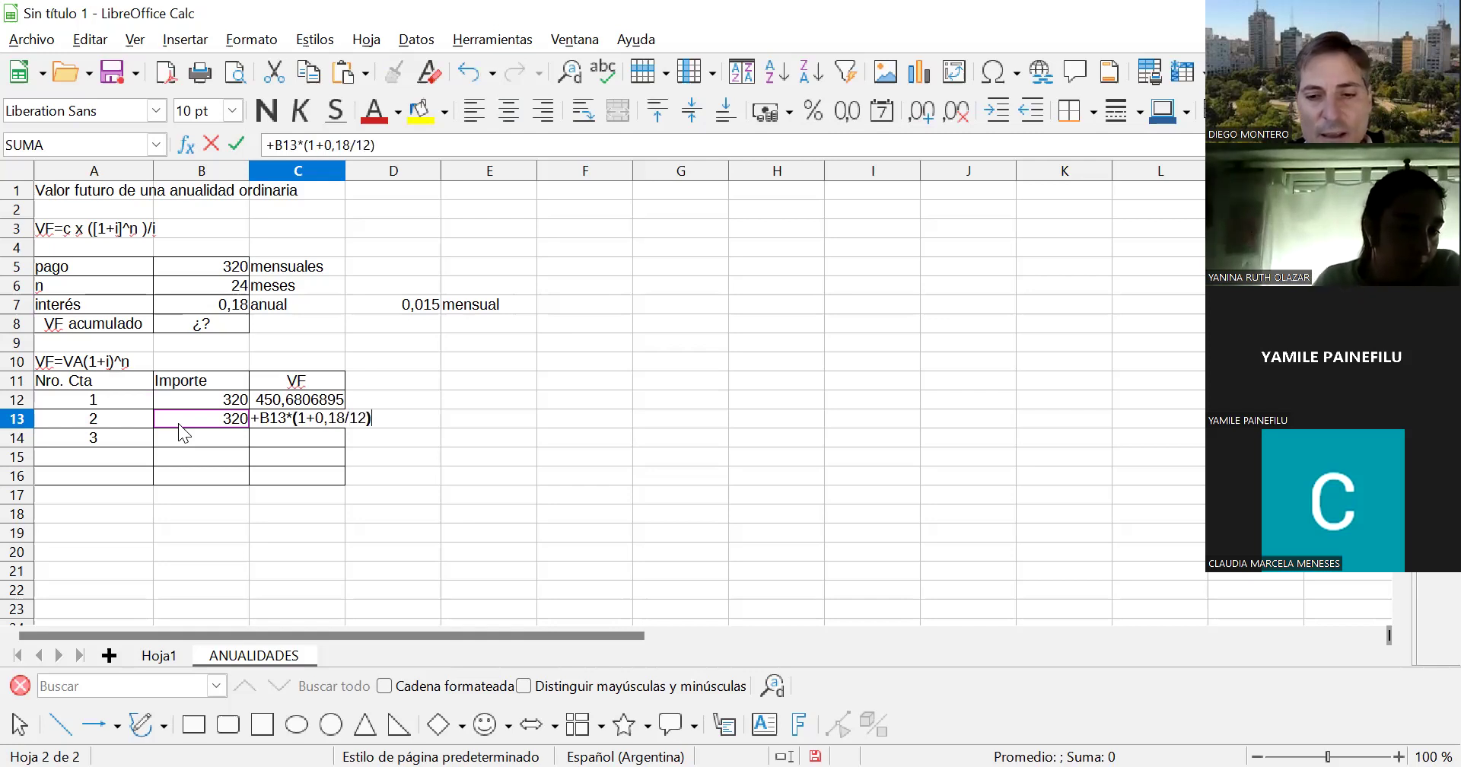
type("^(")
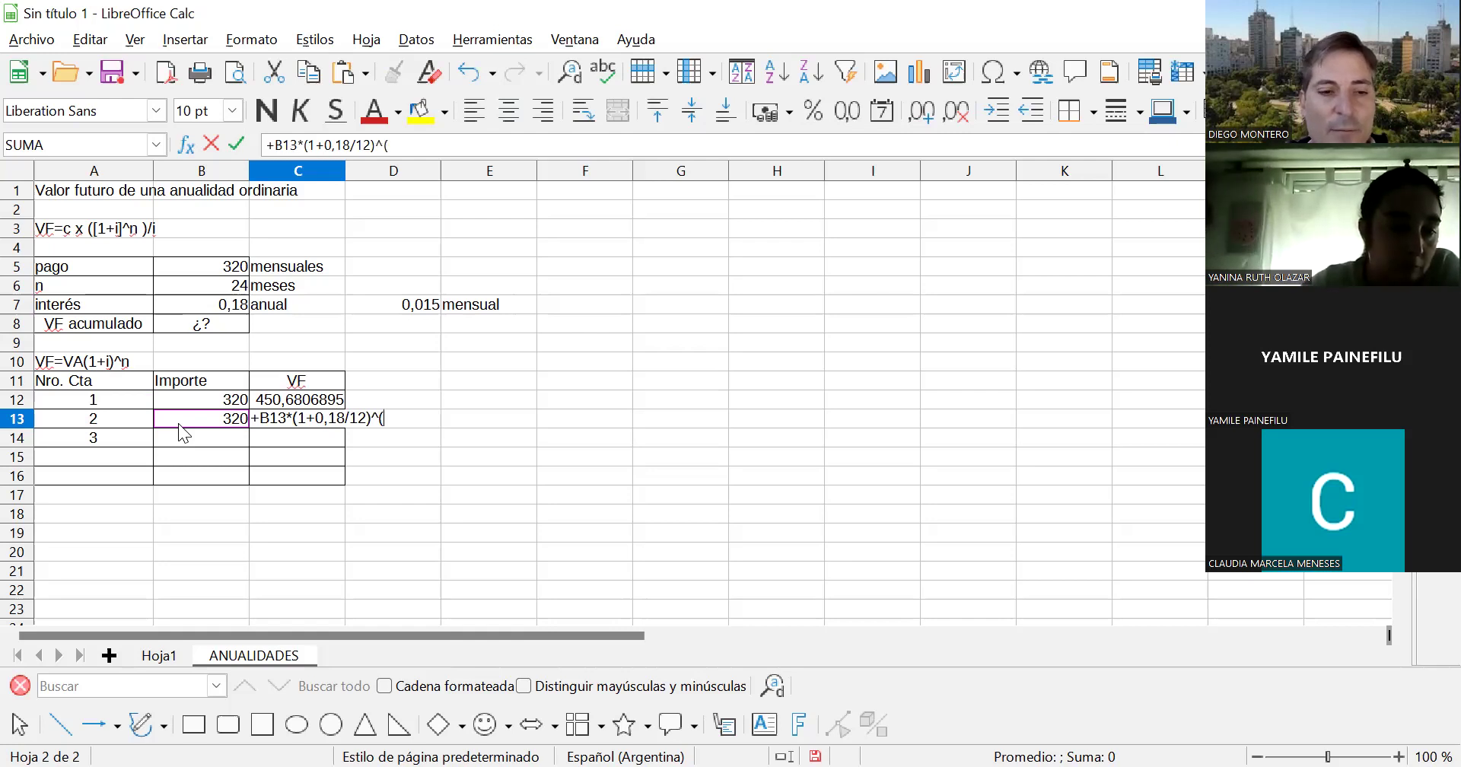
type("24")
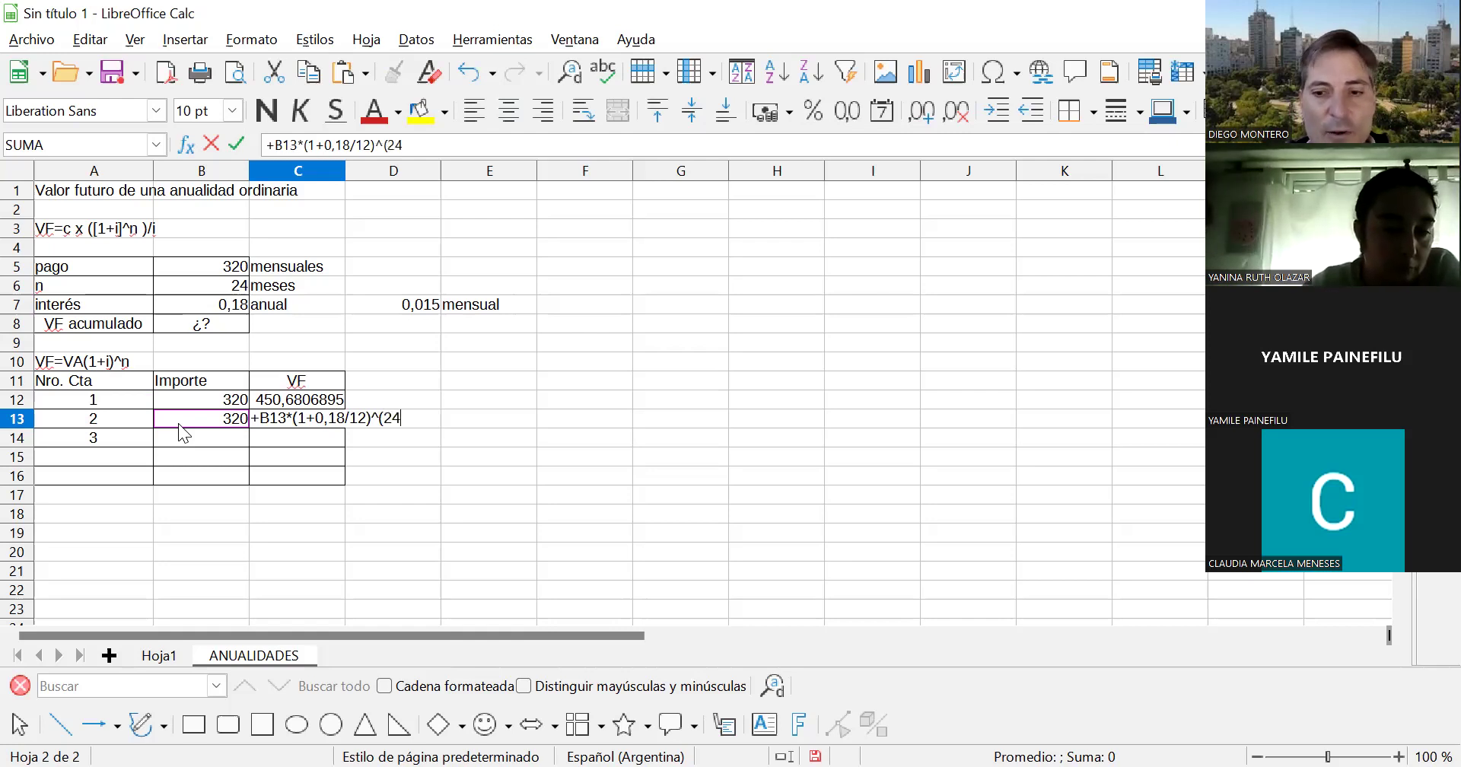
type("-")
left_click(127, 423)
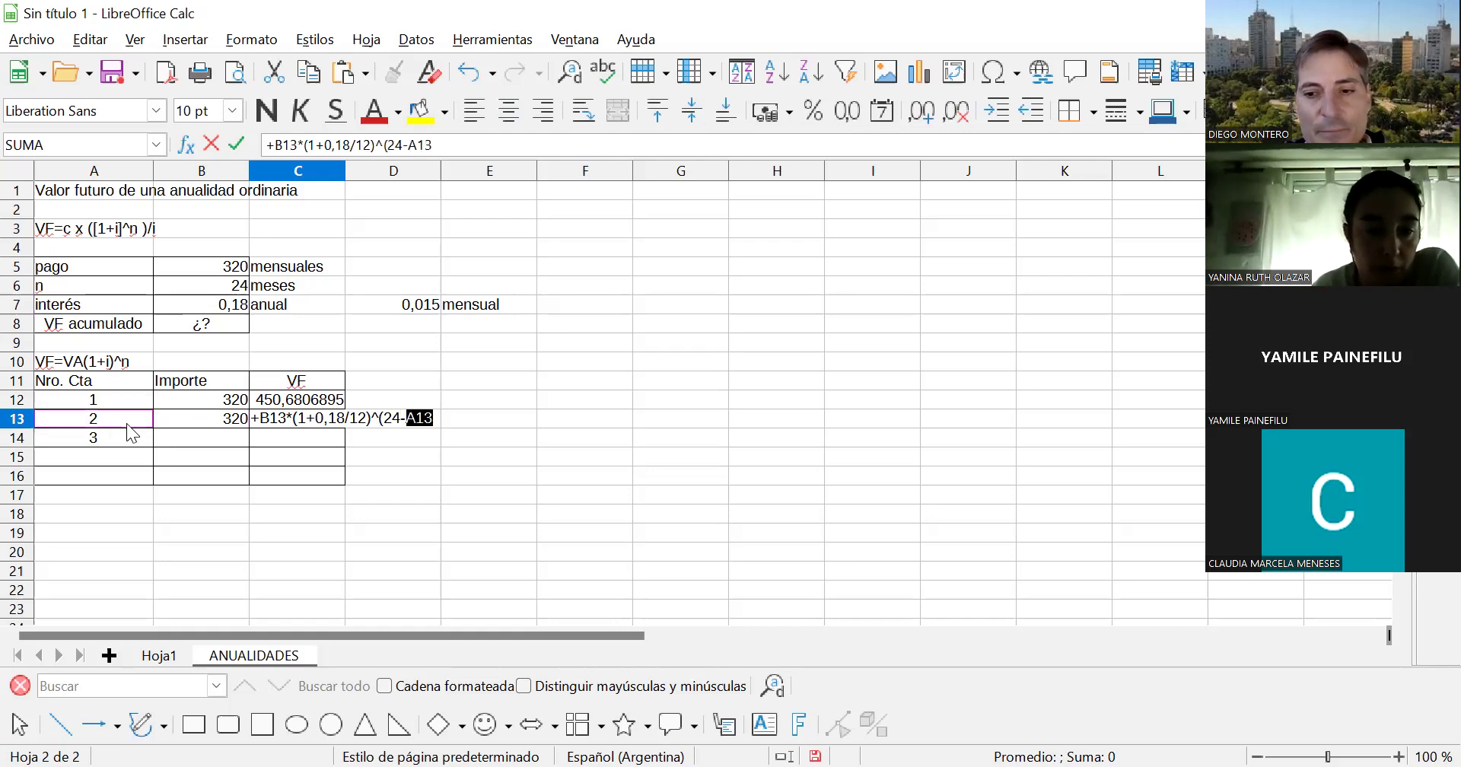
type(")")
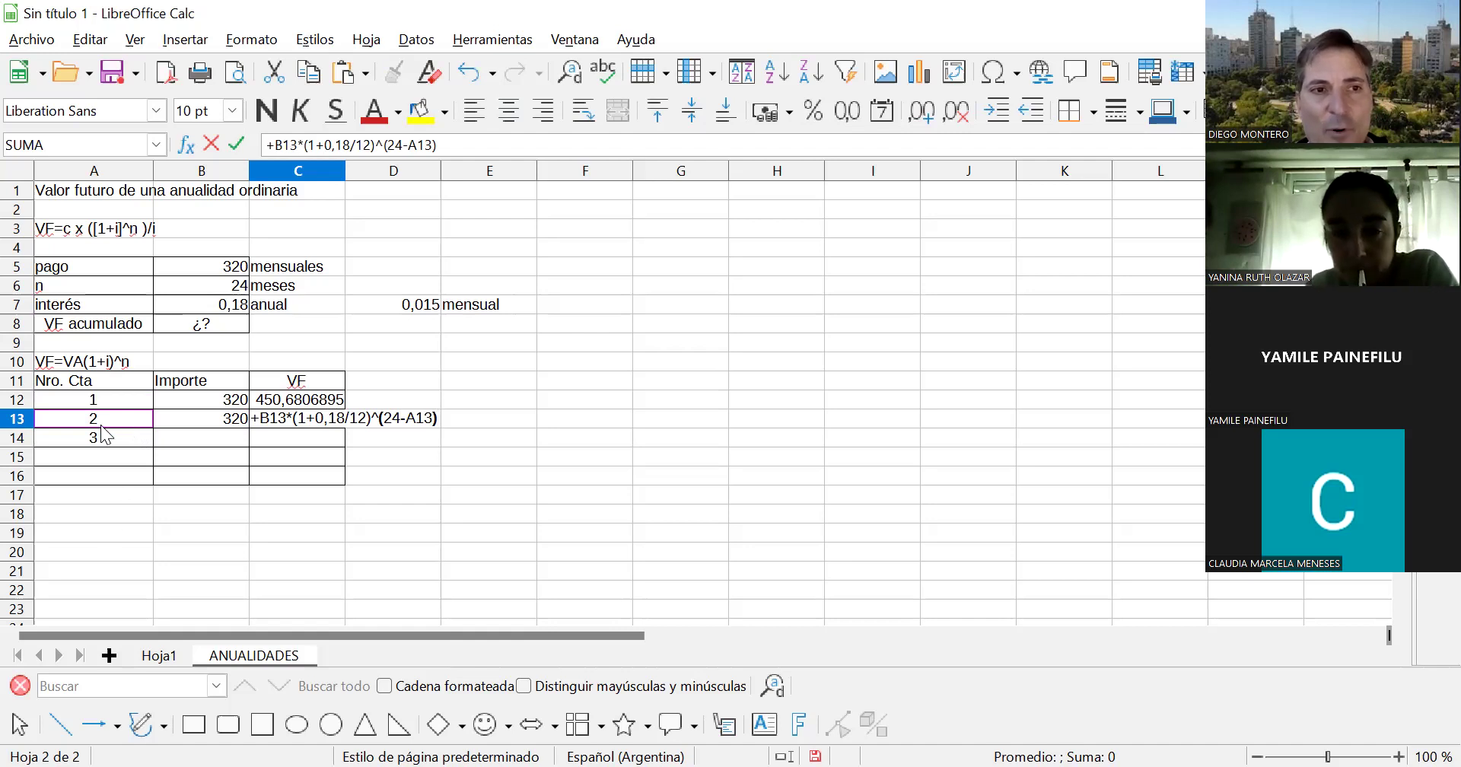
key("Return")
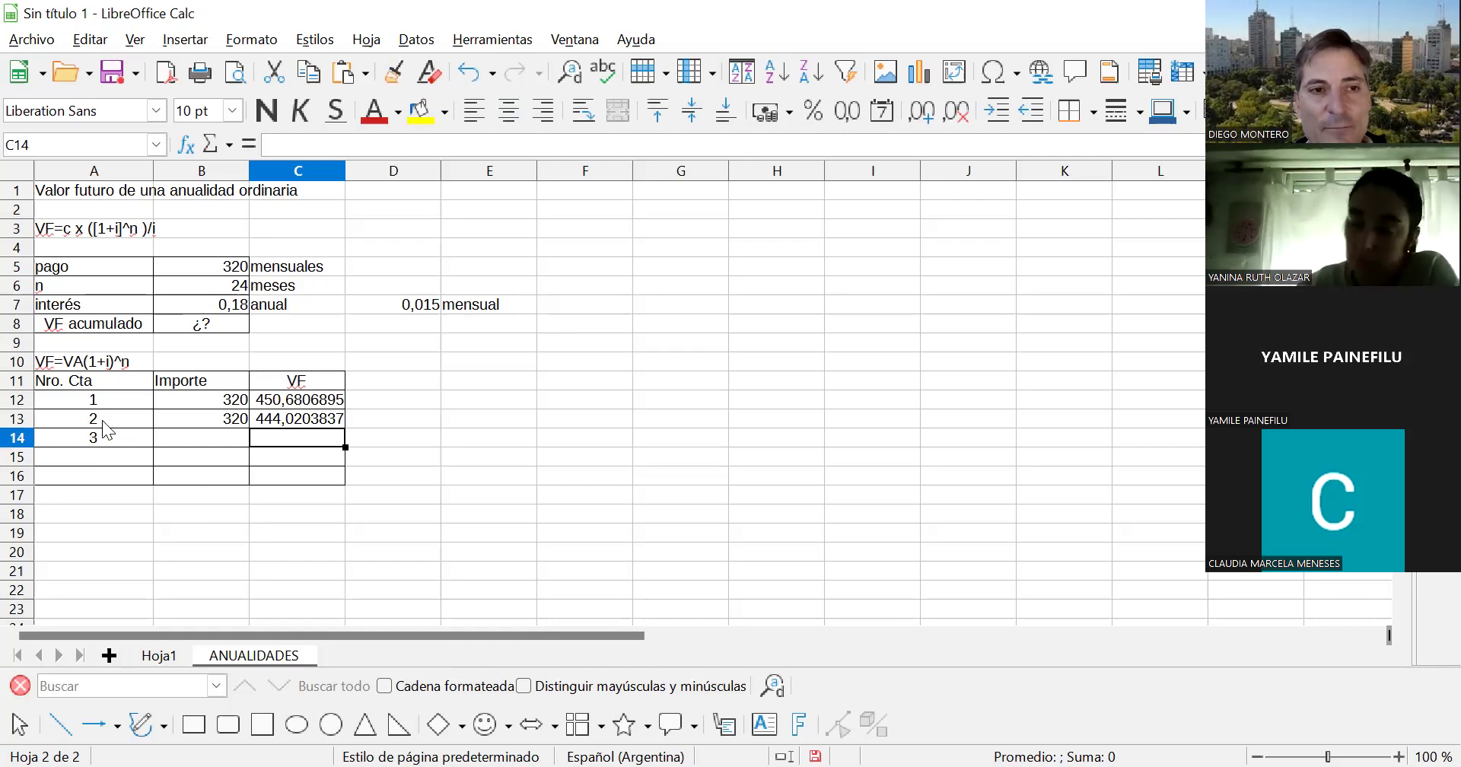
- Extend the payment number series from A13:A14 down to 24 in A35, clearing the surplus number in A36
left_click(104, 423)
key("shift+Down")
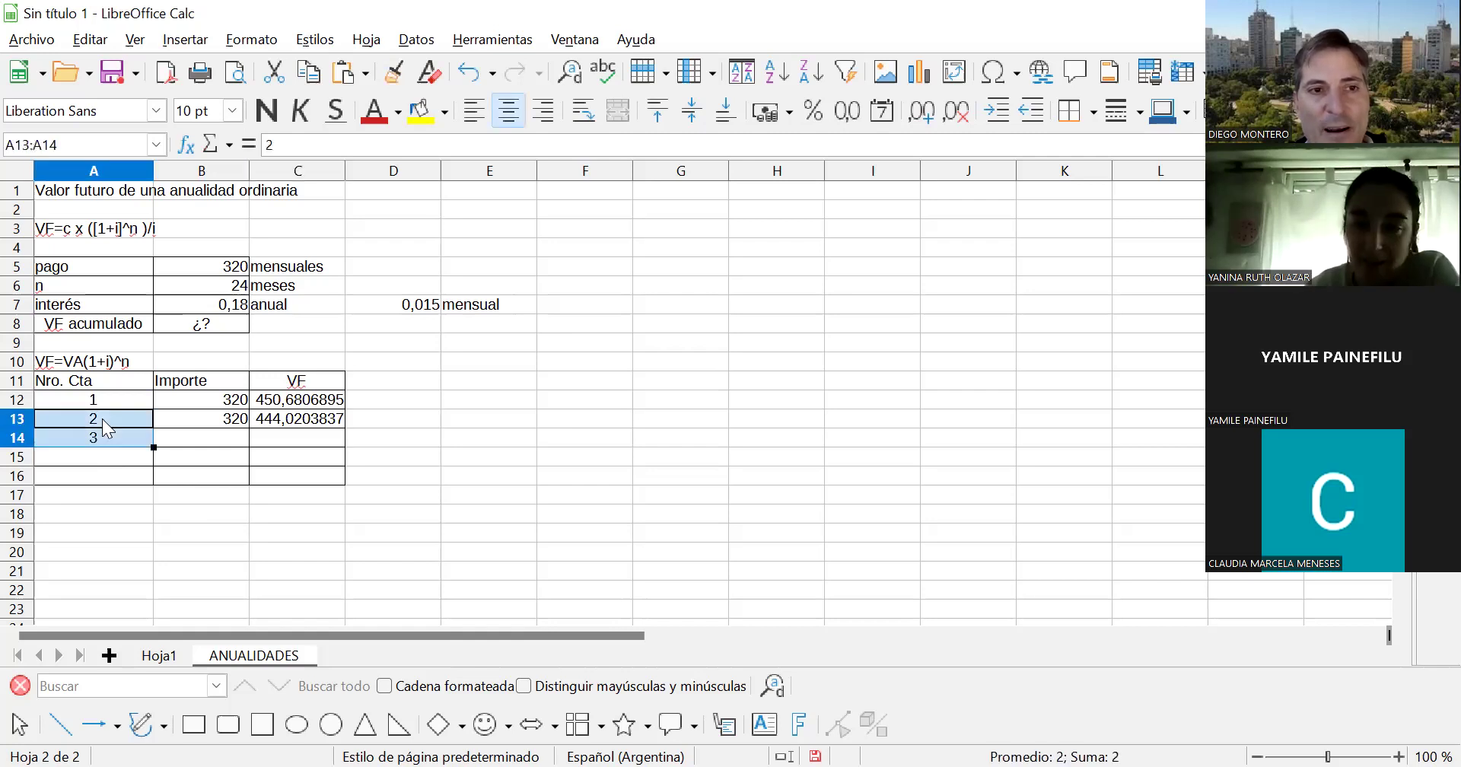
key("Up")
key("Up")
key("Down")
key("shift+Down")
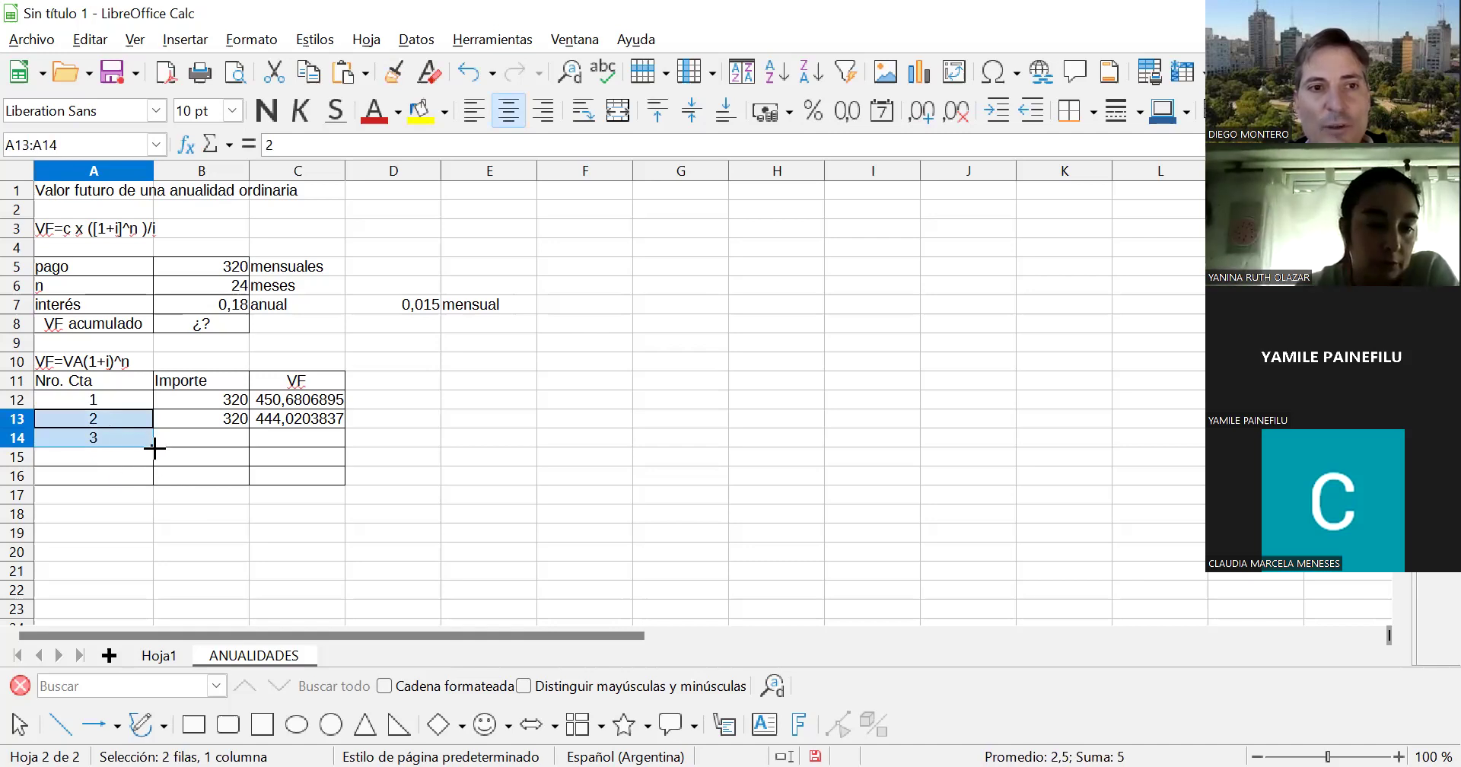
left_click_drag(155, 449, 170, 586)
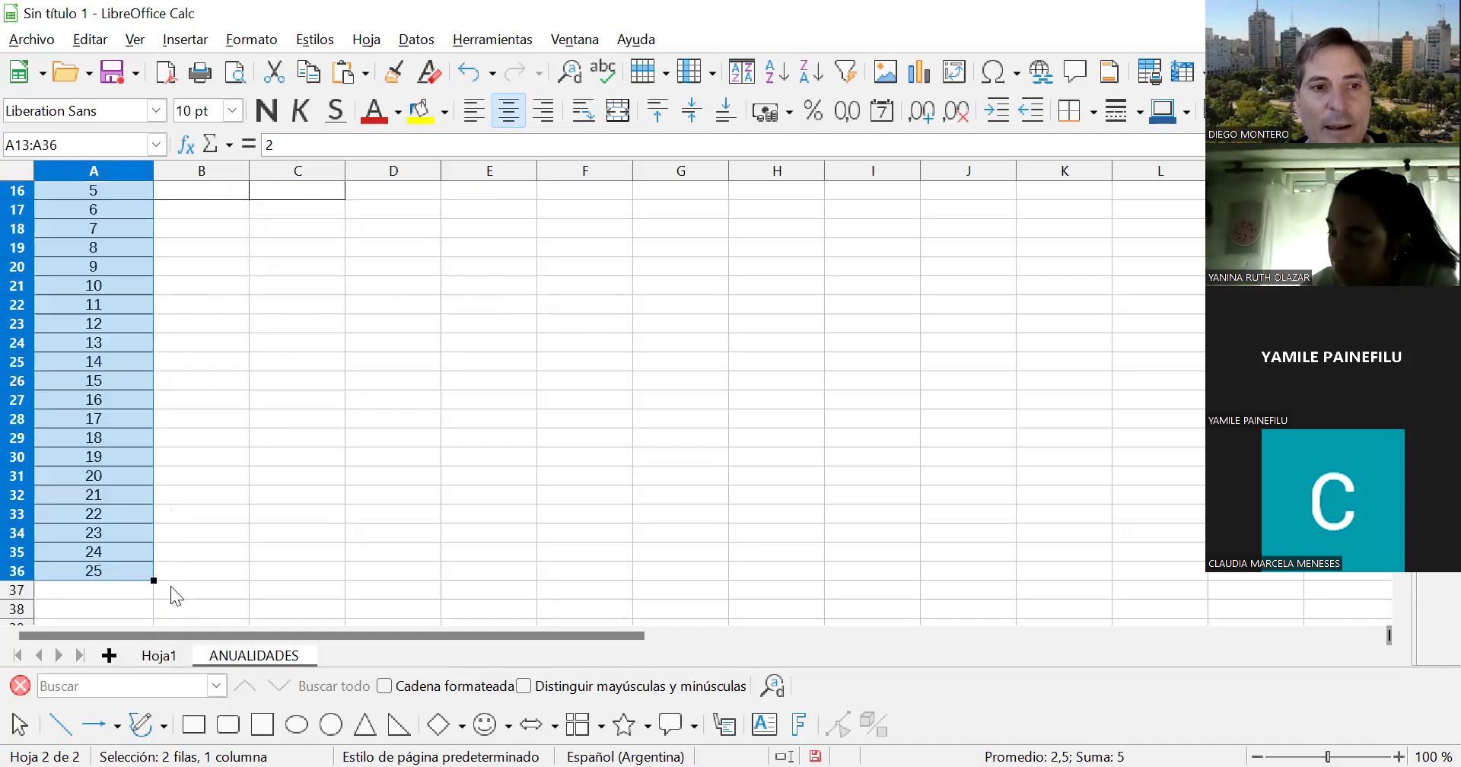
left_click(145, 574)
key("Delete")
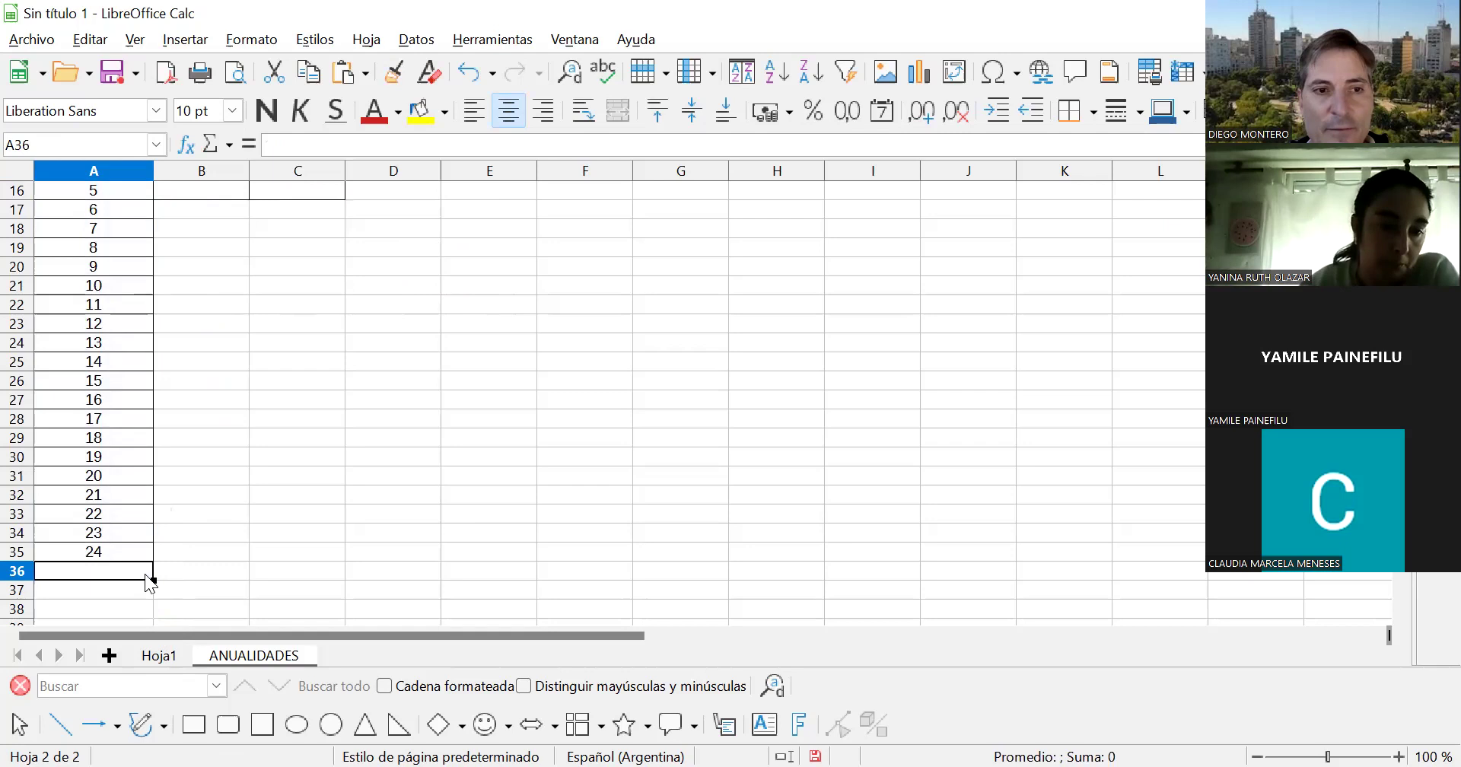
- Copy the payment amount 320 from B13 into B14:B18 for payments 3 to 7
key("Up")
key("Up")
key("Right")
key("Up")
key("Up")
key("Up")
key("Up")
key("Up")
key("Up")
key("Up")
key("Up")
key("Up")
key("Up")
key("Up")
key("Up")
key("Up")
key("Up")
key("Up")
key("Up")
key("Up")
key("Up")
key("Up")
key("Up")
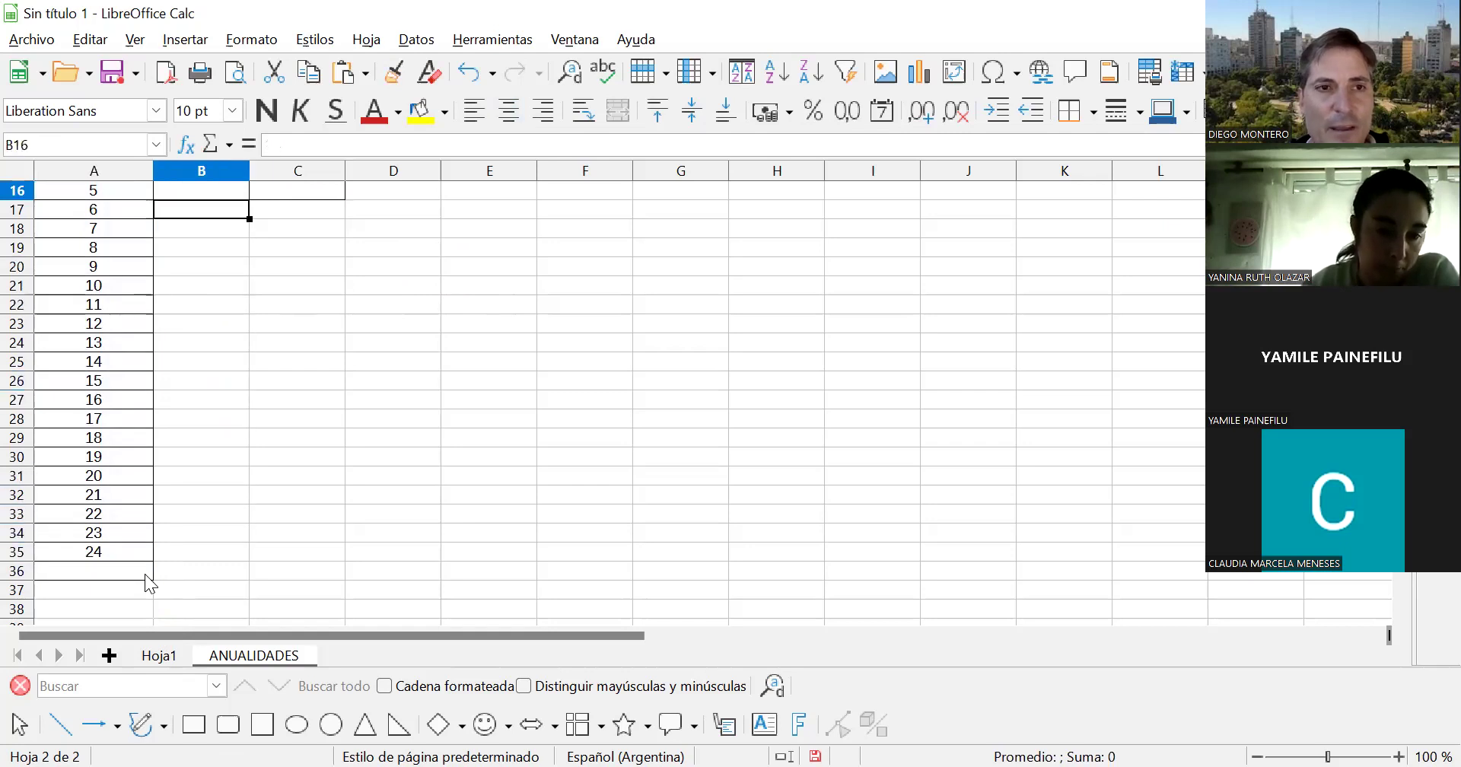
key("Down")
key("Down")
key("Down")
key("Down")
key("Down")
key("Down")
key("Down")
key("Down")
key("Down")
key("Down")
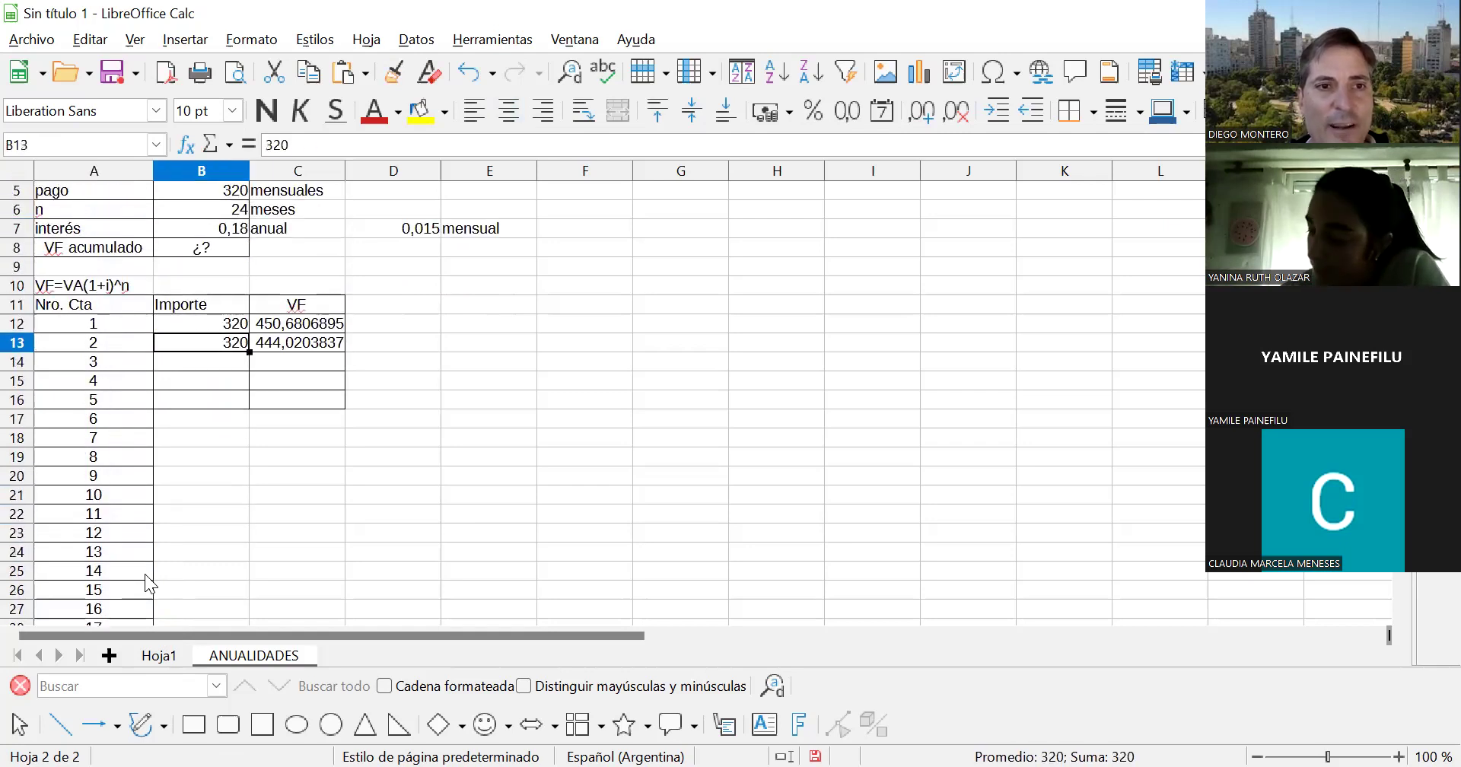
key("Up")
key("Up")
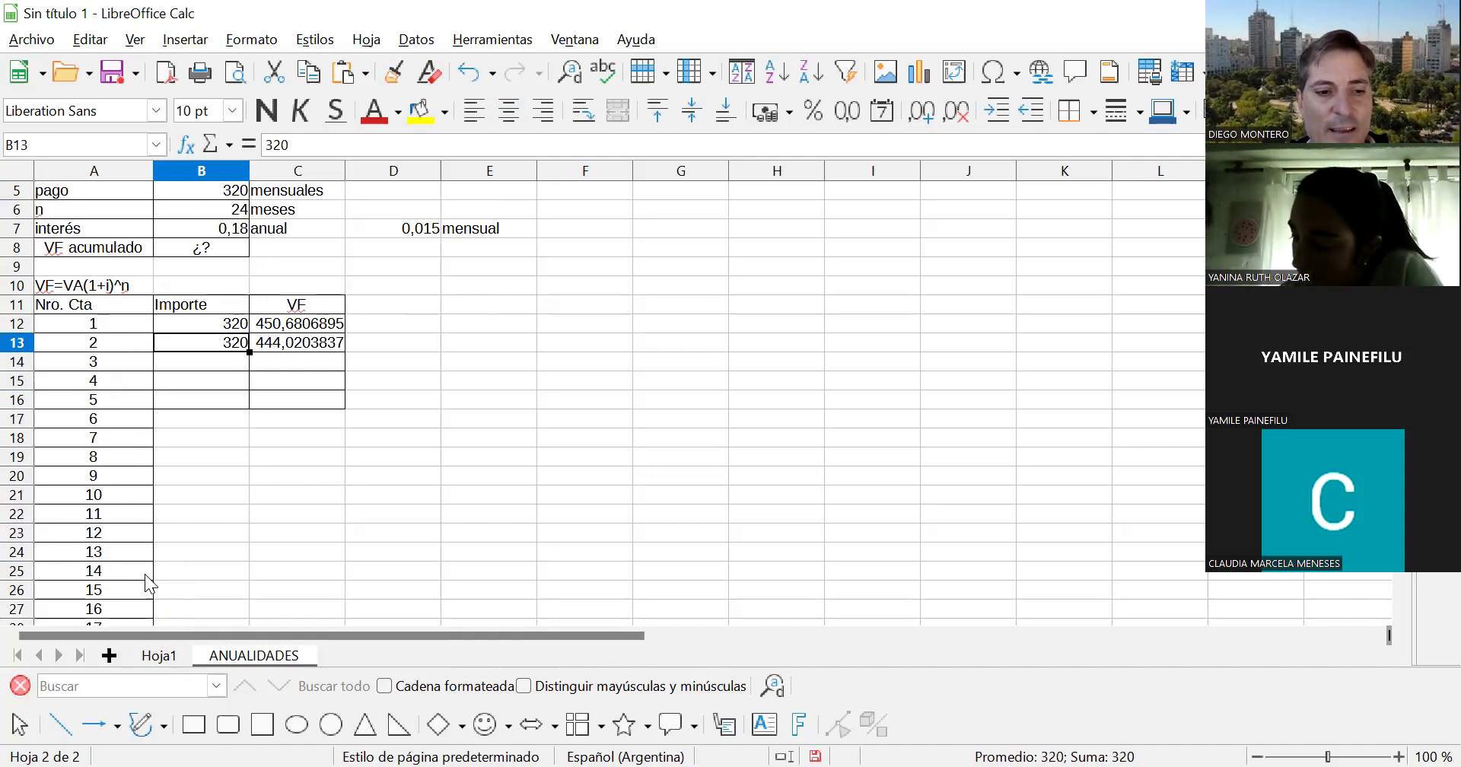
key("Right")
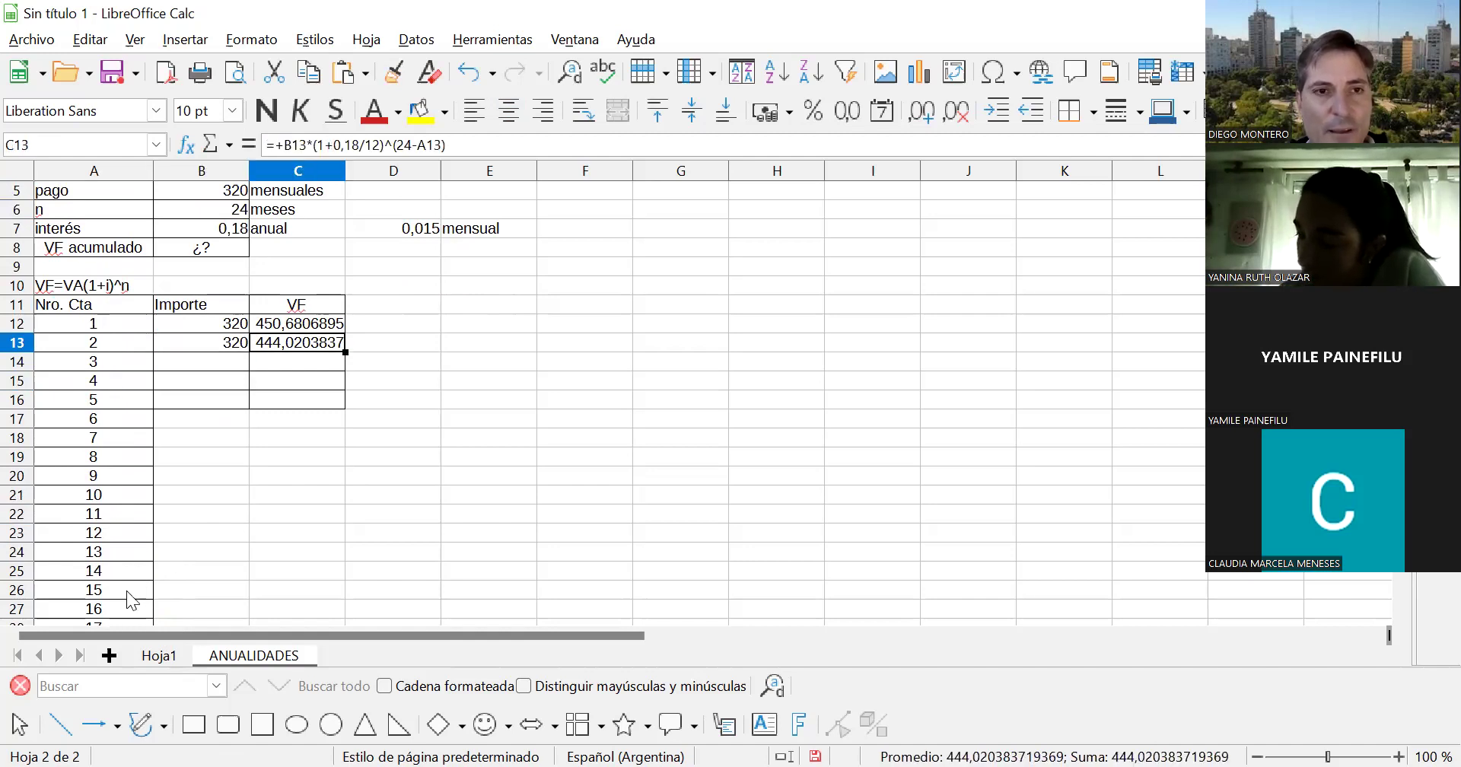
left_click(220, 344)
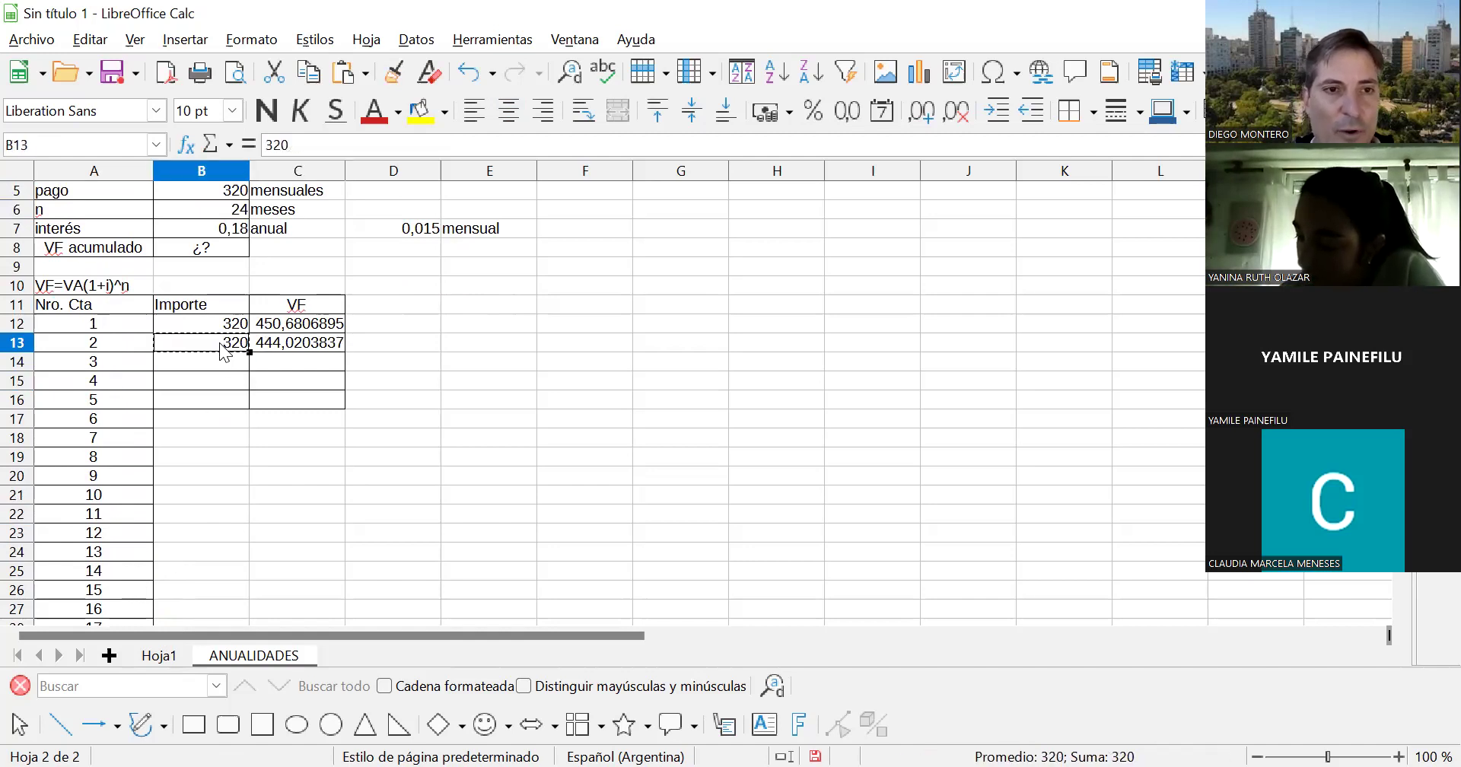
key("Down")
key("shift+Down")
key("shift+Down")
key("shift+Down")
key("shift+Down")
key("ctrl+v")
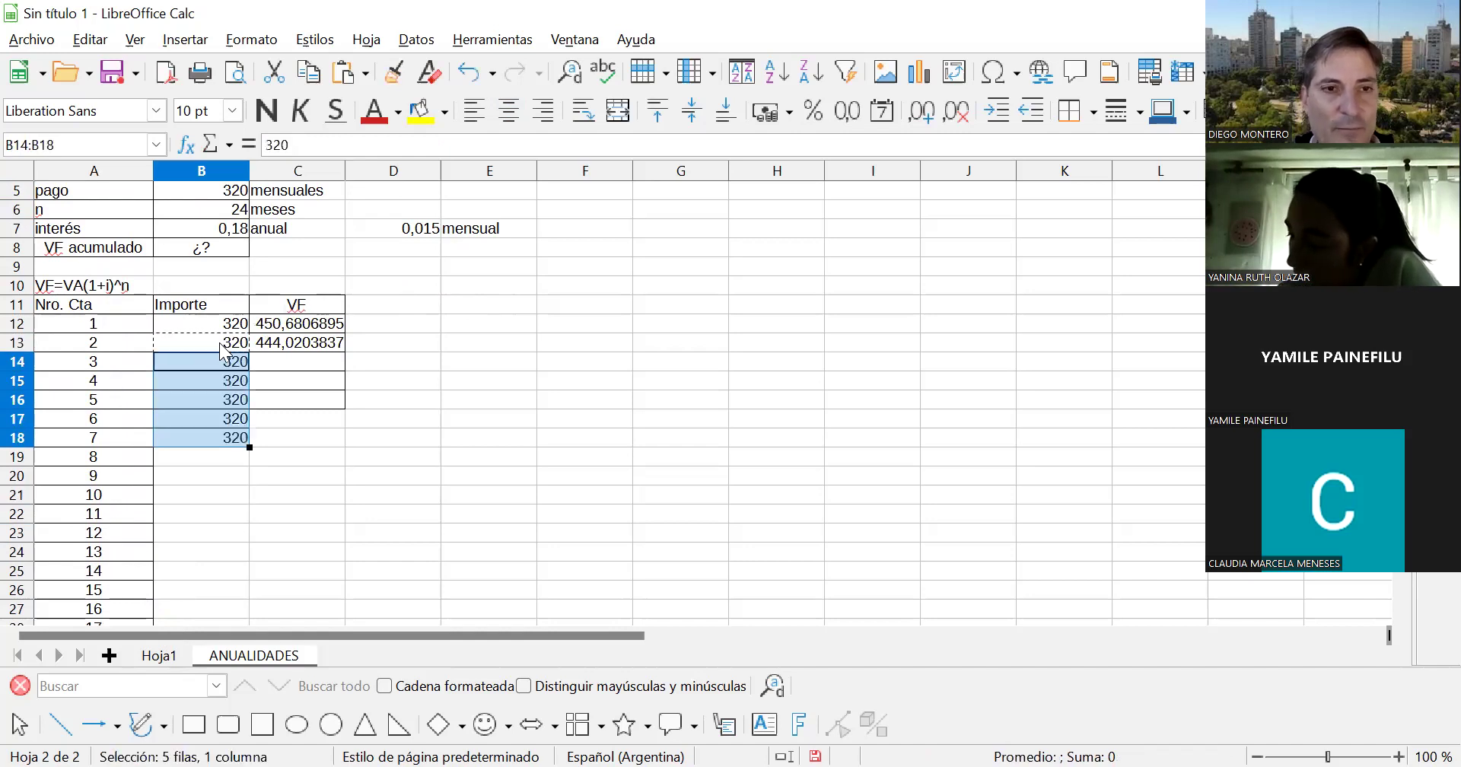
key("Escape")
- Examine which cells the future value formula in C13 refers to
key("Right")
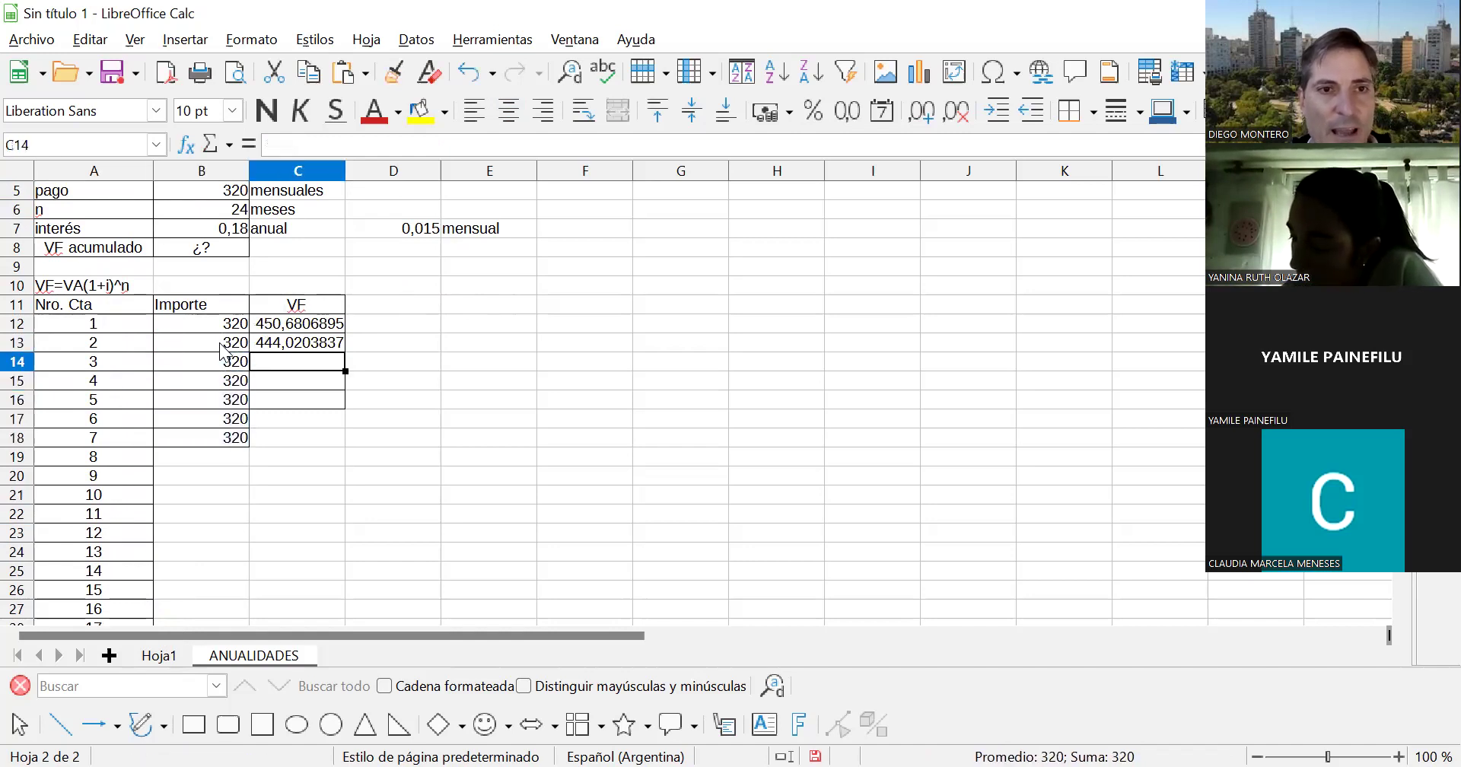
key("Up")
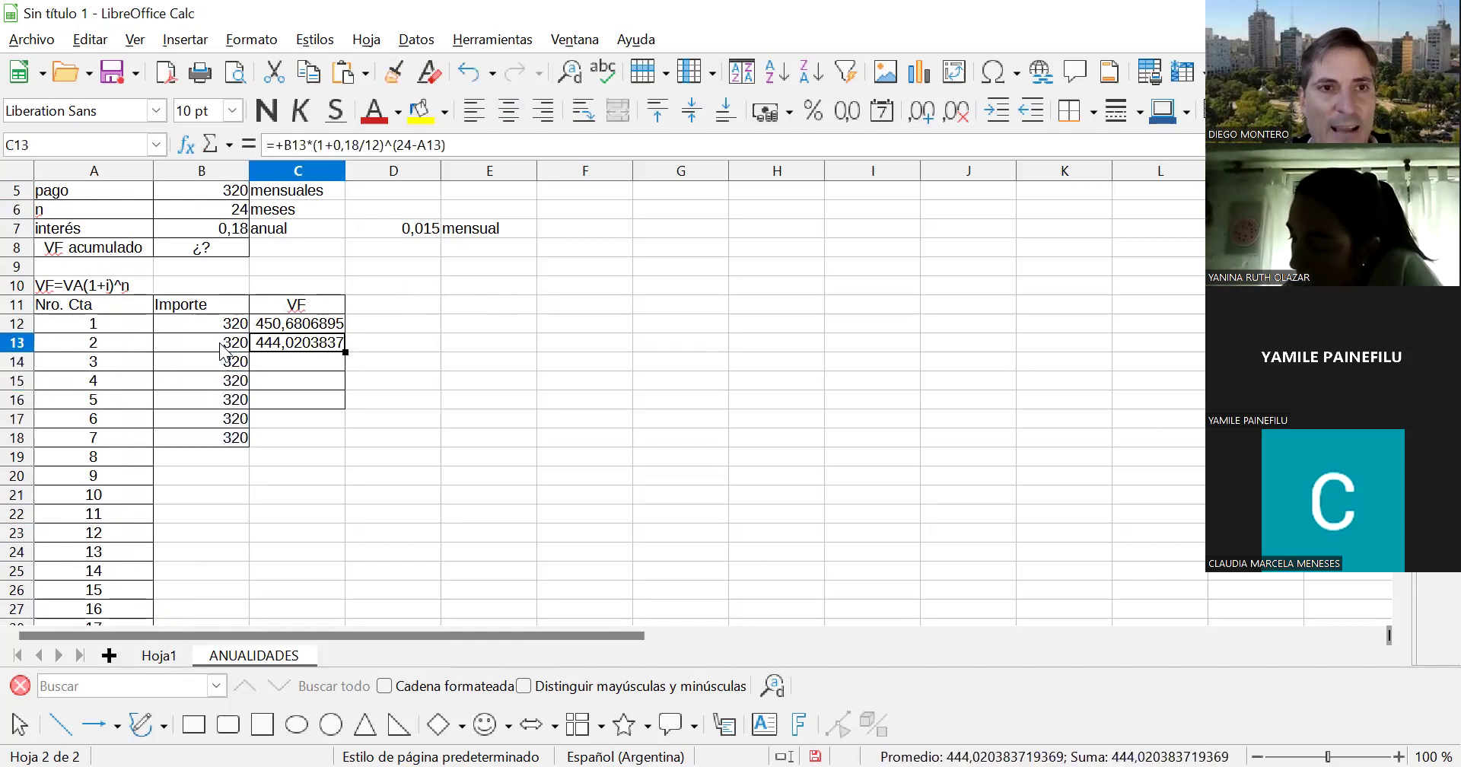
double_click(297, 344)
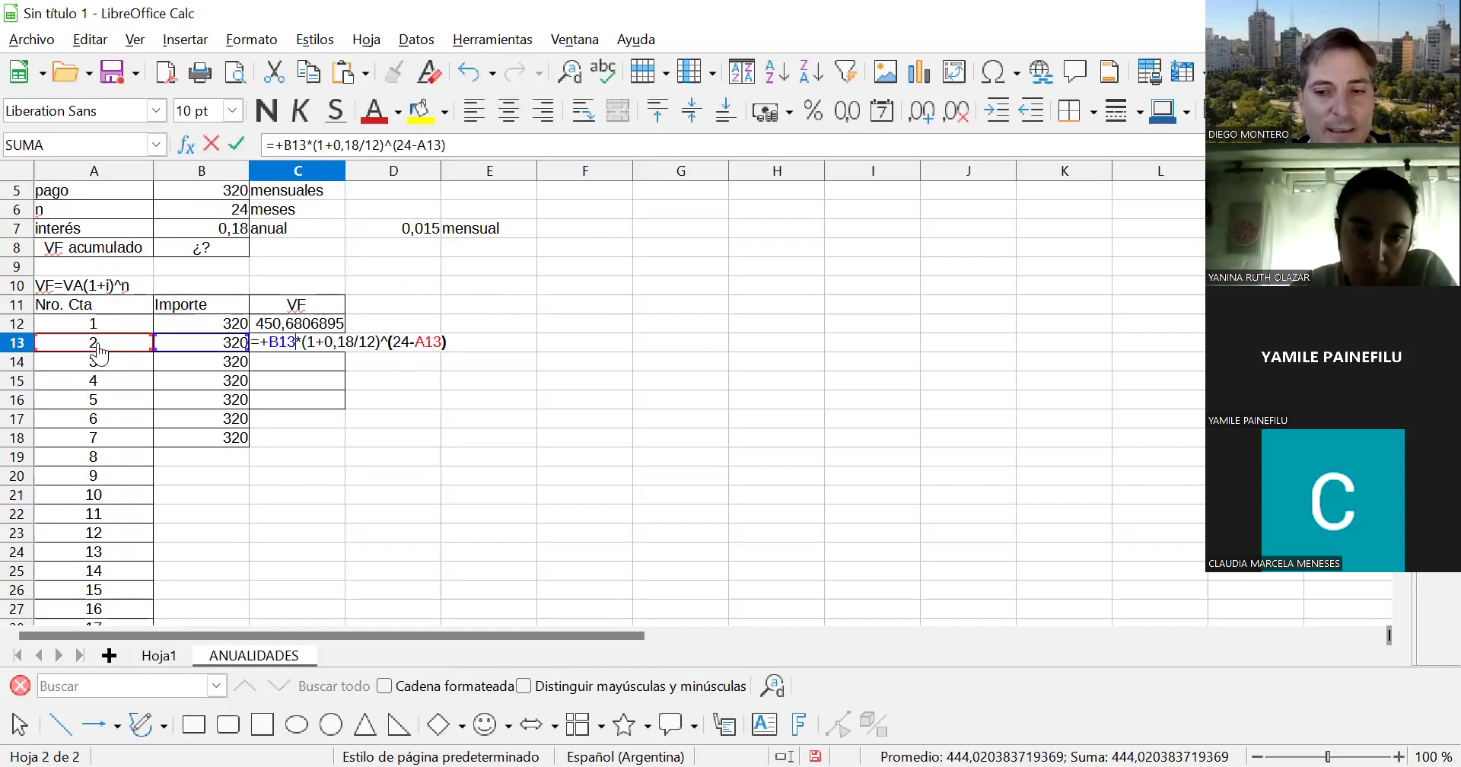
key("Return")
key("Up")
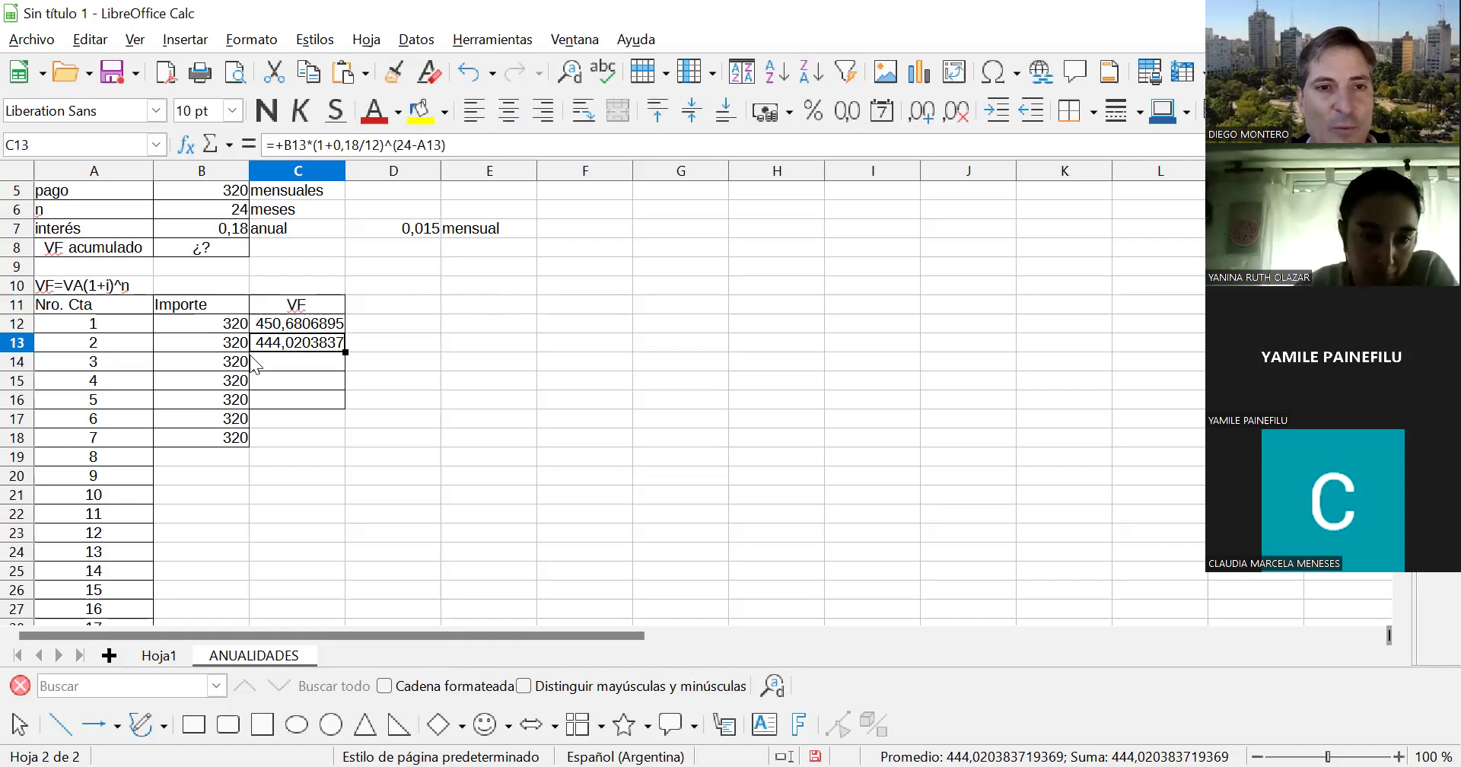
- Try filling the C13 formula down through C16, inspect the formula in C14, and undo the fill
left_click_drag(345, 352, 353, 405)
double_click(323, 362)
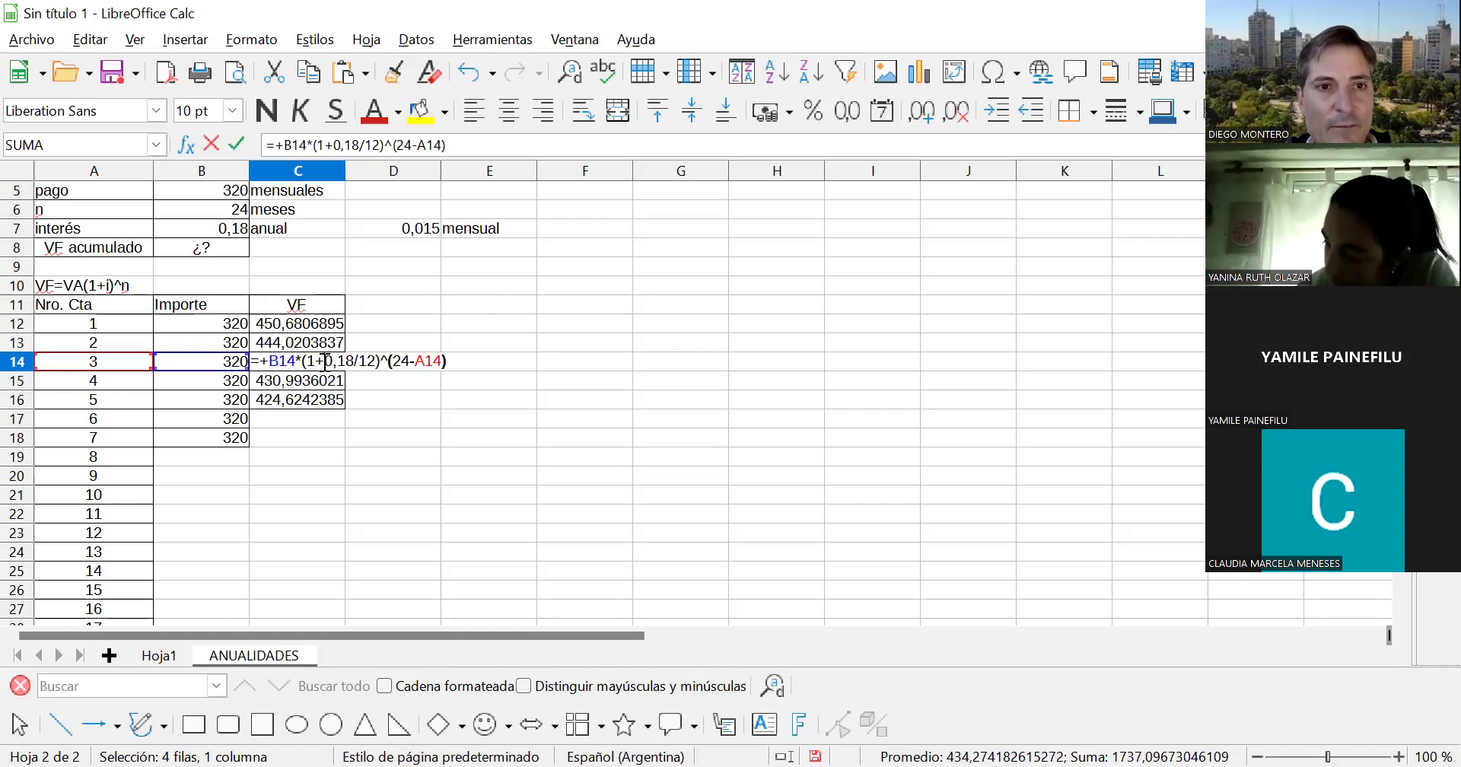
key("Escape")
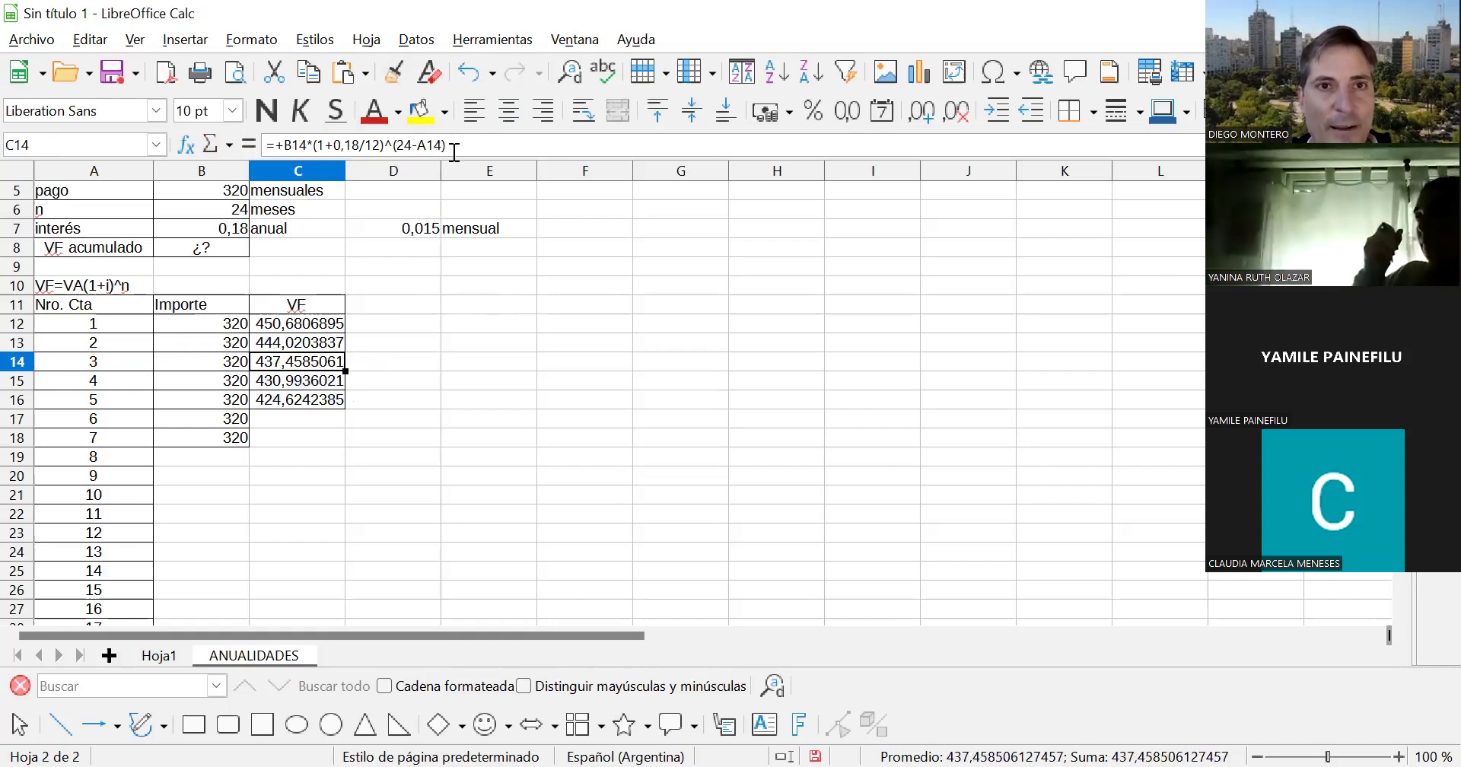
left_click(468, 72)
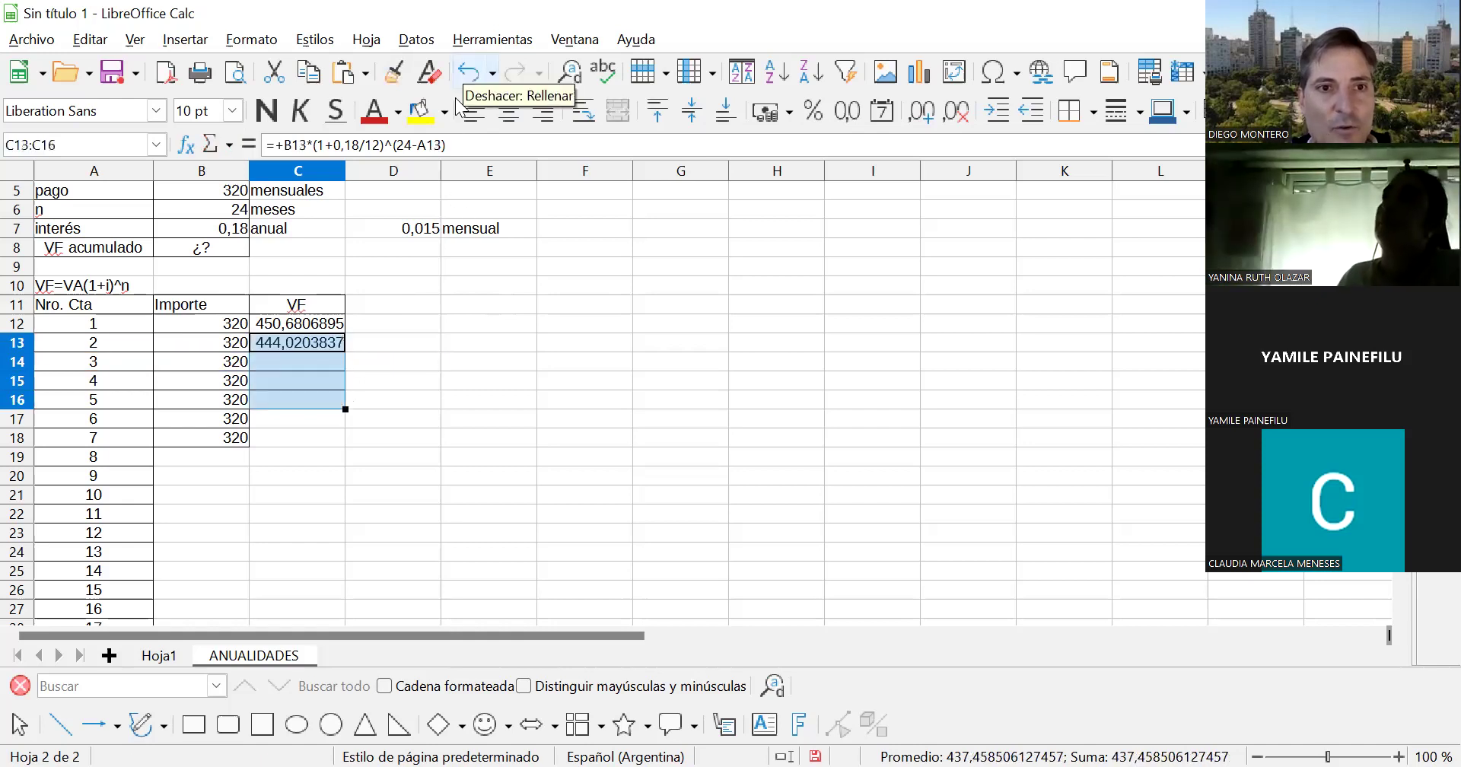
- Repeat the trial fill of the C13 formula through C16 and undo it
left_click(342, 338)
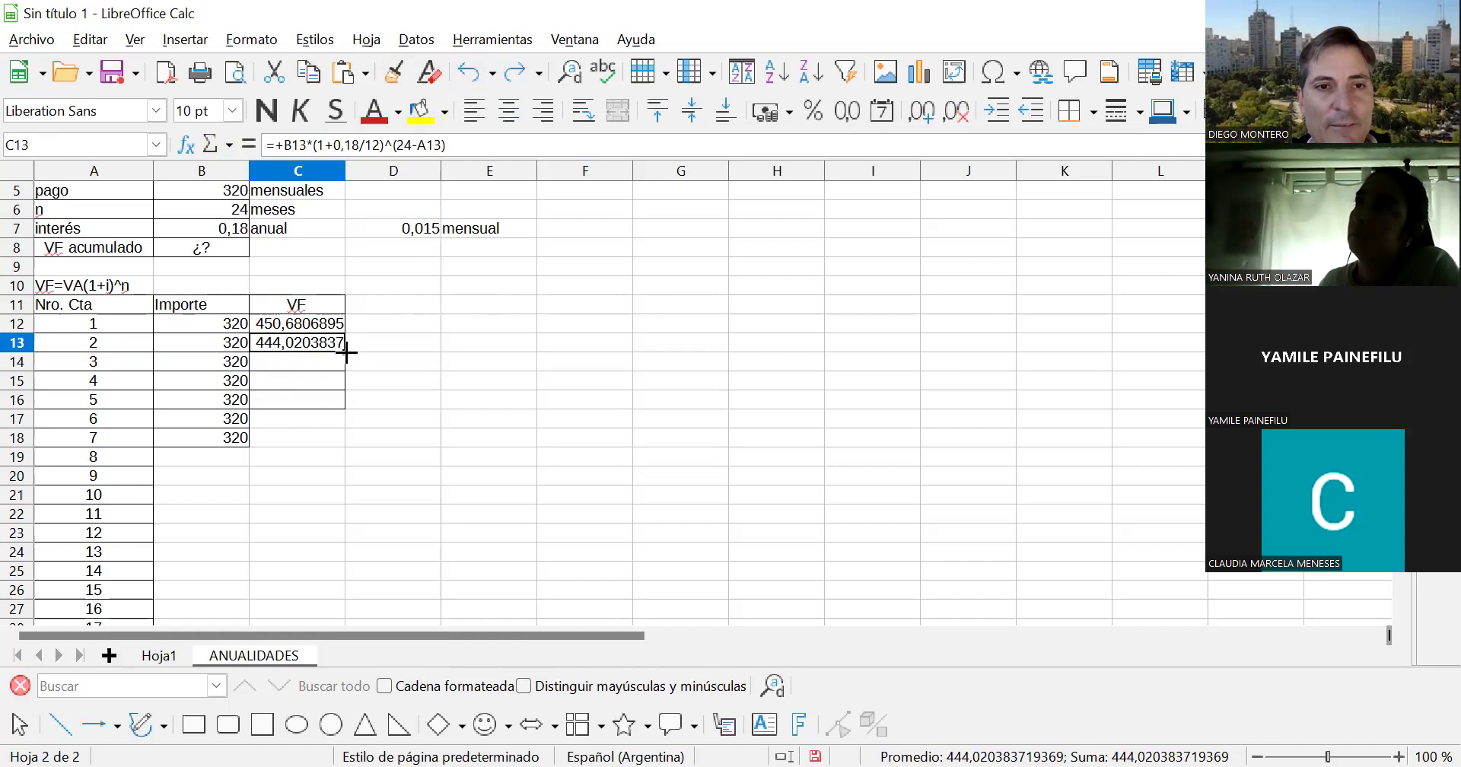
left_click_drag(346, 353, 352, 411)
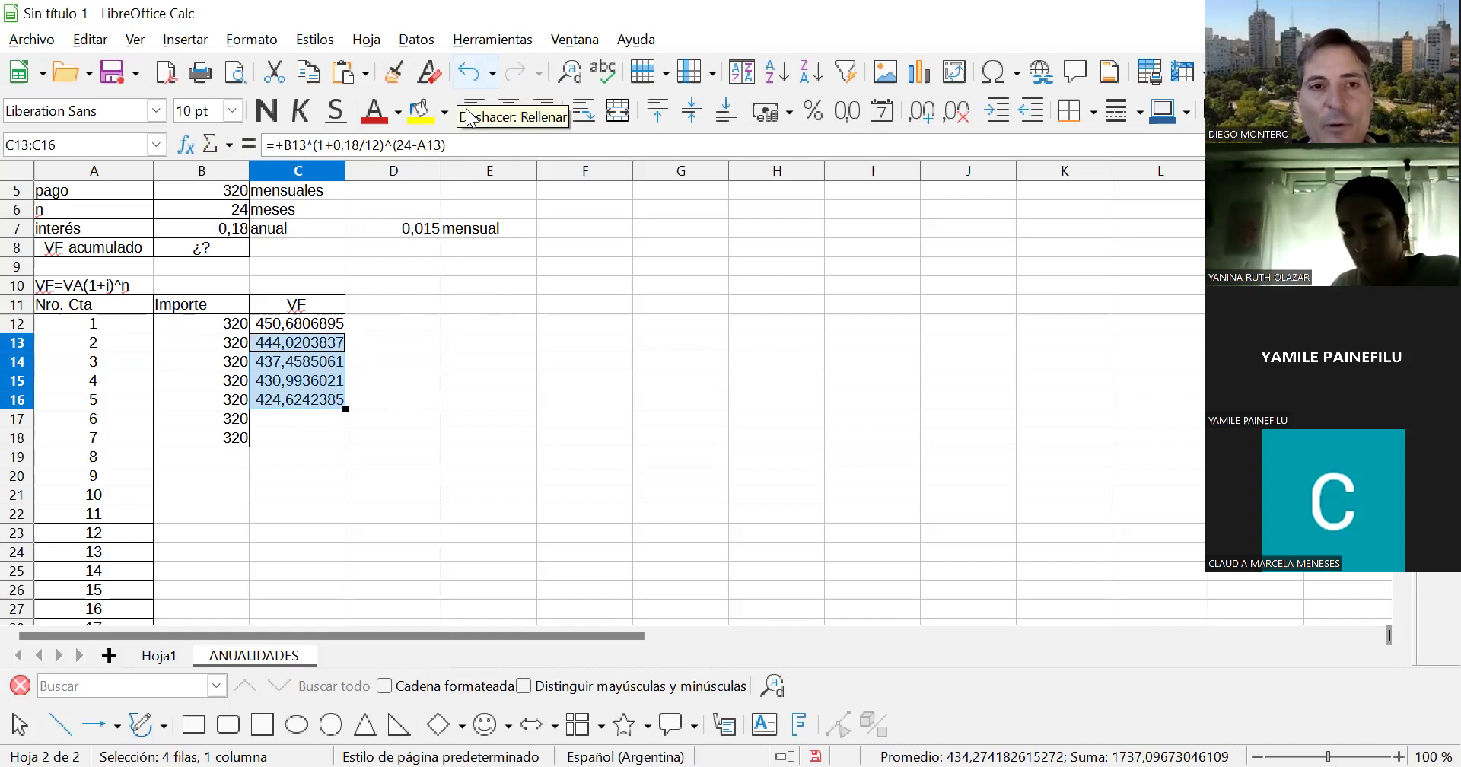
left_click(468, 76)
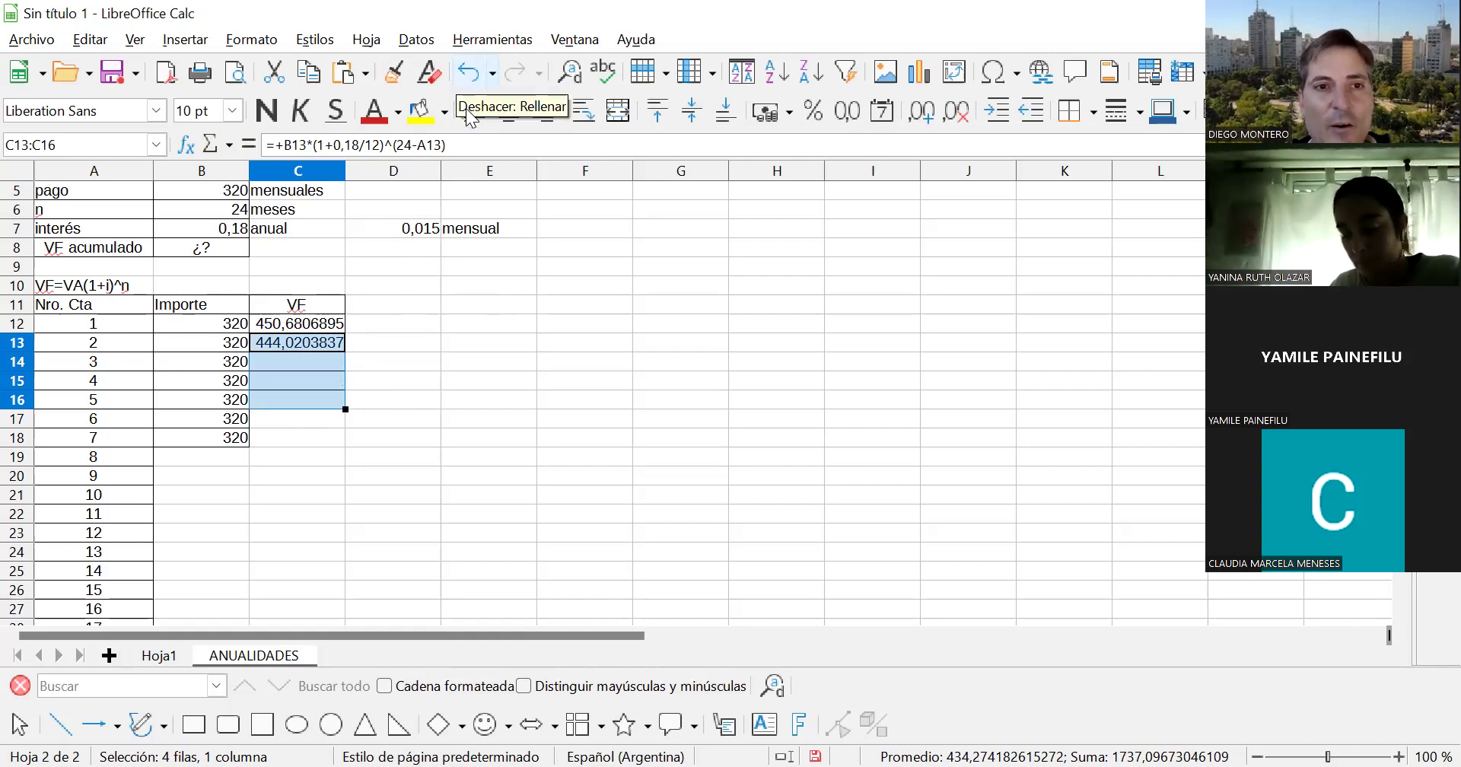
- Copy the future value formula from C13 and paste it into C14:C19 for payments 3 to 8
mouse_move(336, 338)
left_mouse_down()
mouse_move(335, 324)
mouse_move(337, 348)
left_mouse_up()
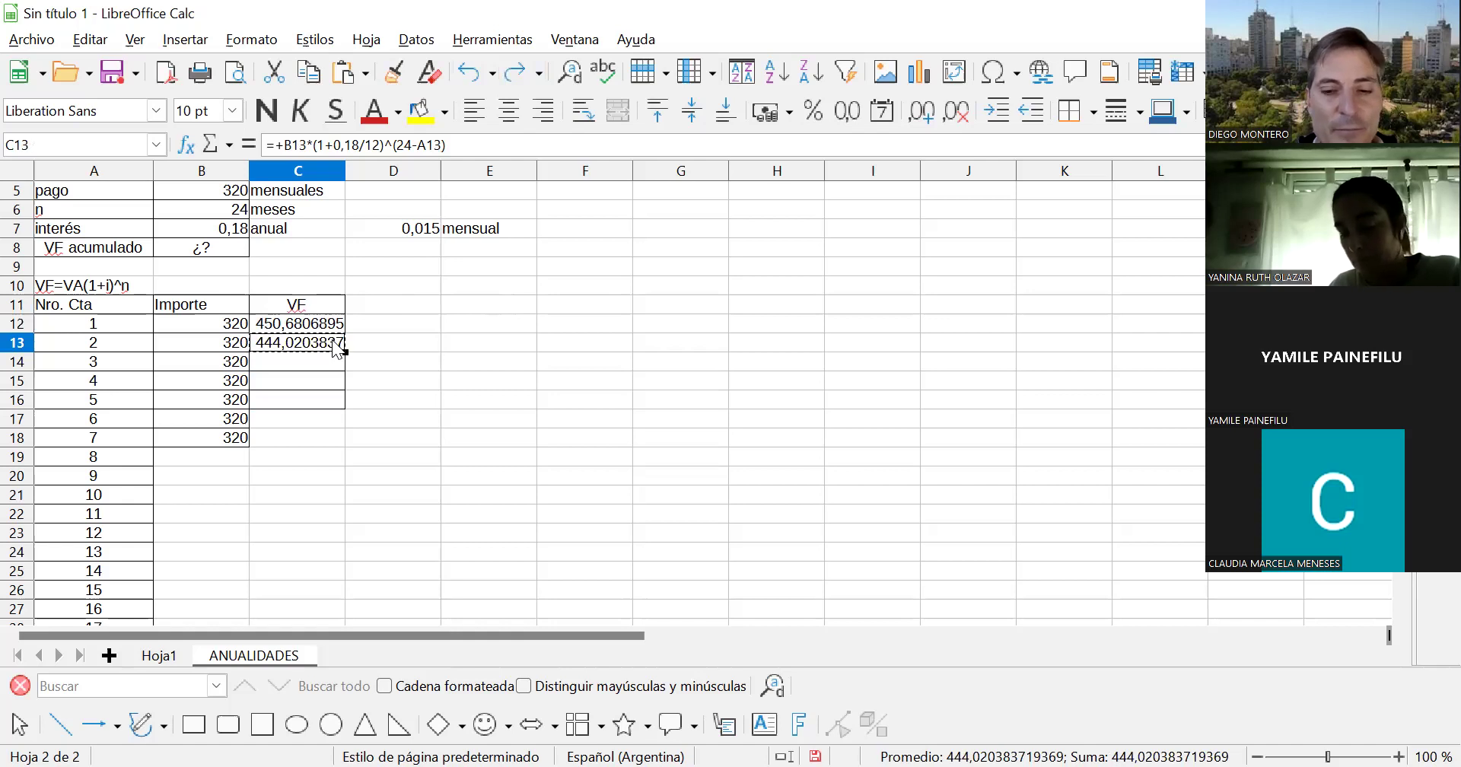
key("Down")
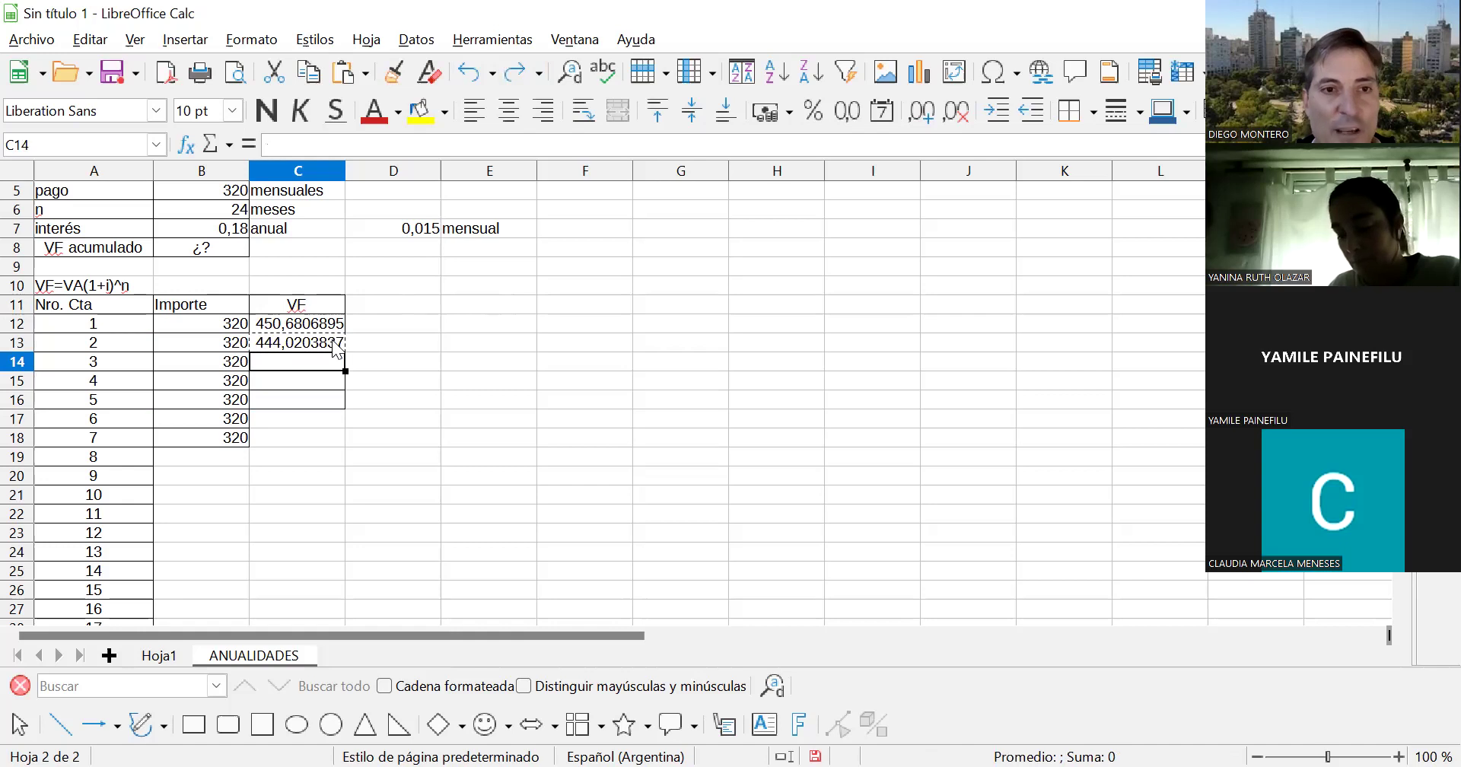
key("shift+Down")
key("shift+Down")
key("shift+Down")
key("shift+Down")
key("shift+Down")
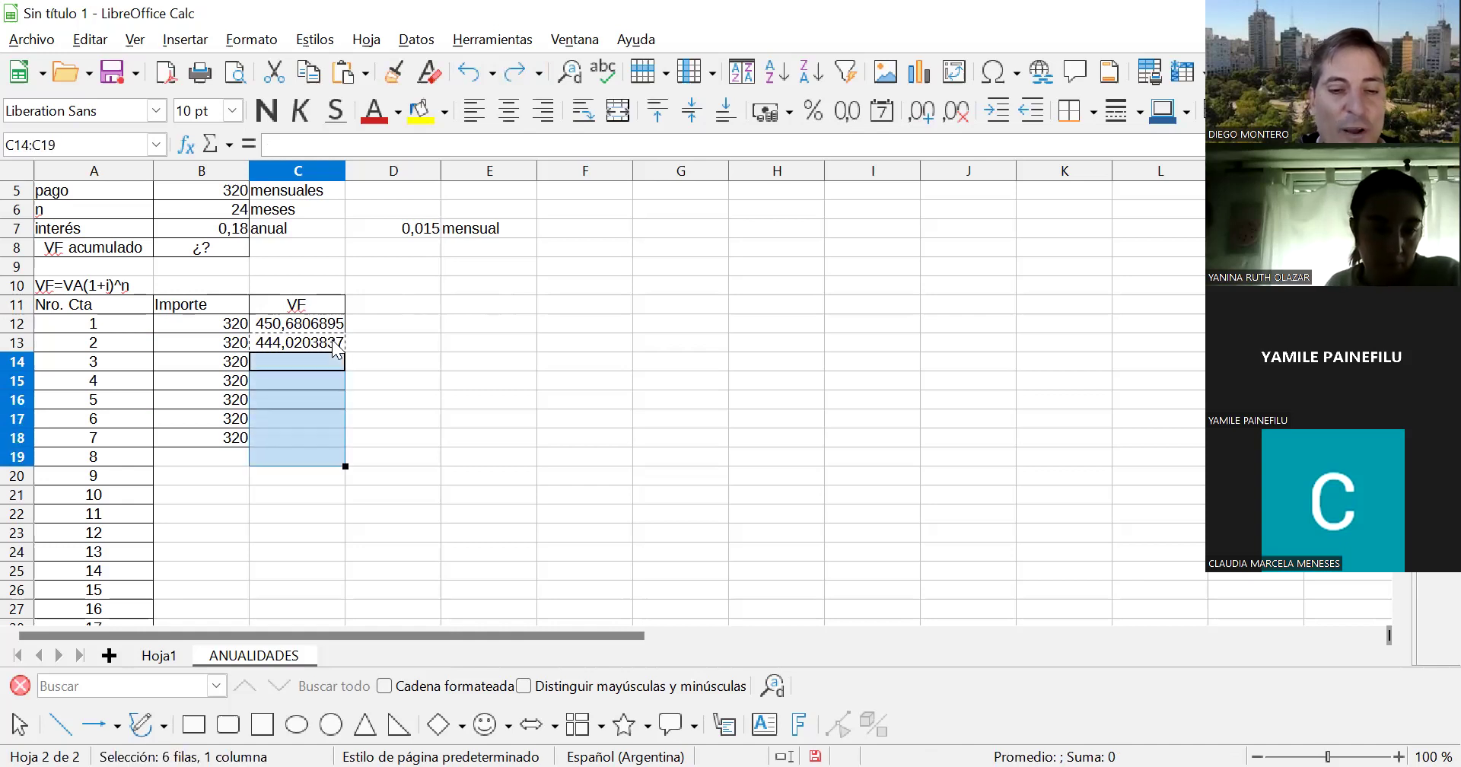
key("ctrl+v")
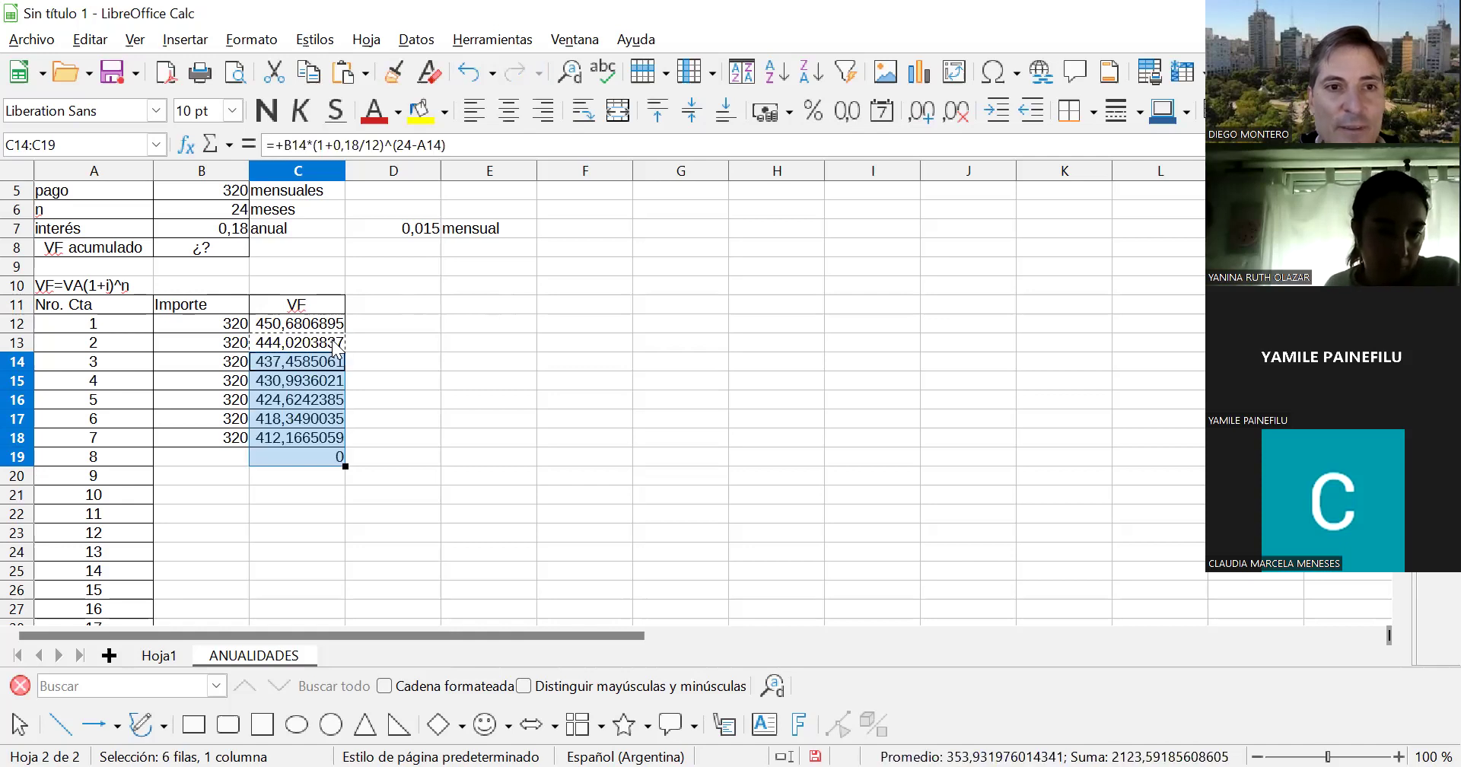
left_click(332, 364)
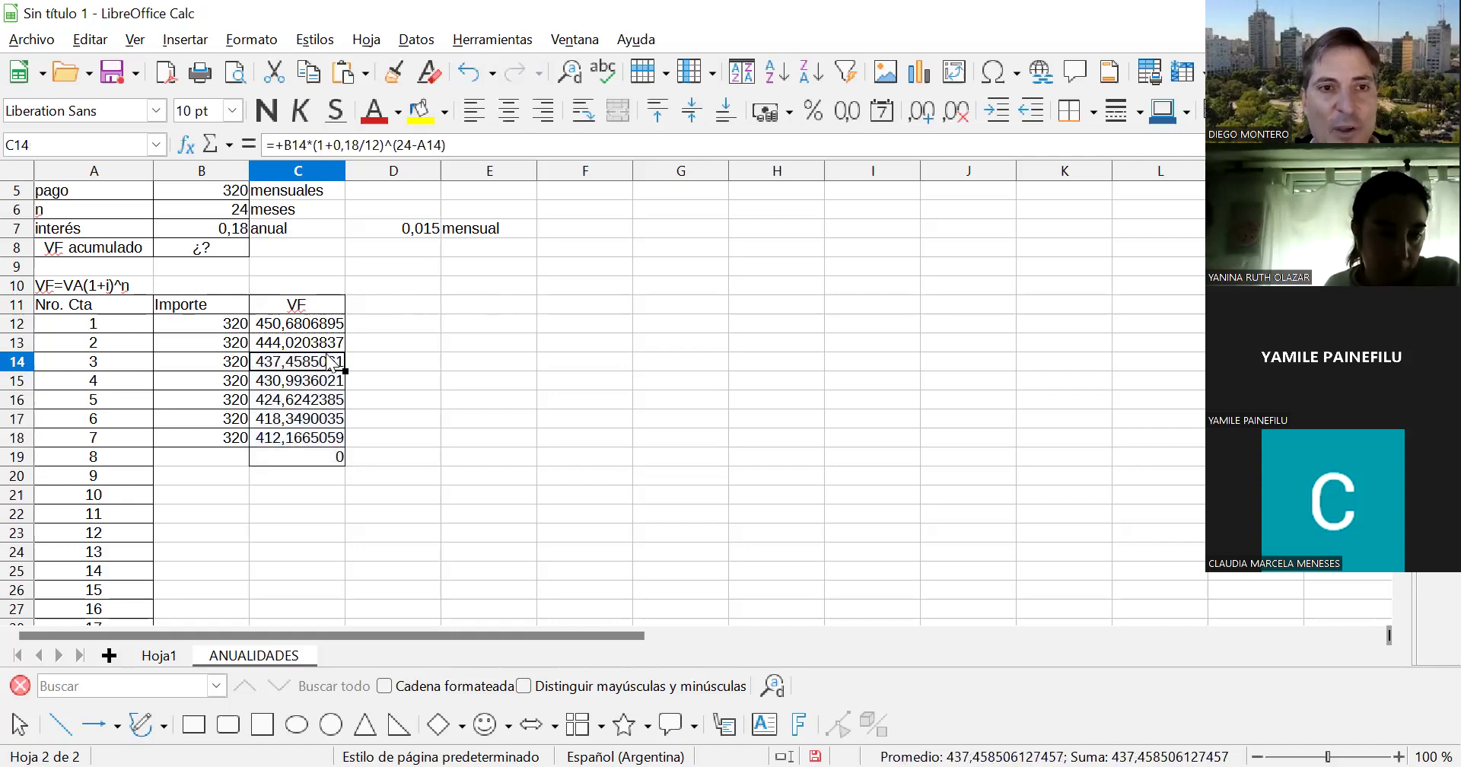
- Examine which payment and installment cells the future value formulas in C13, C14, C15 and C19 refer to
double_click(318, 342)
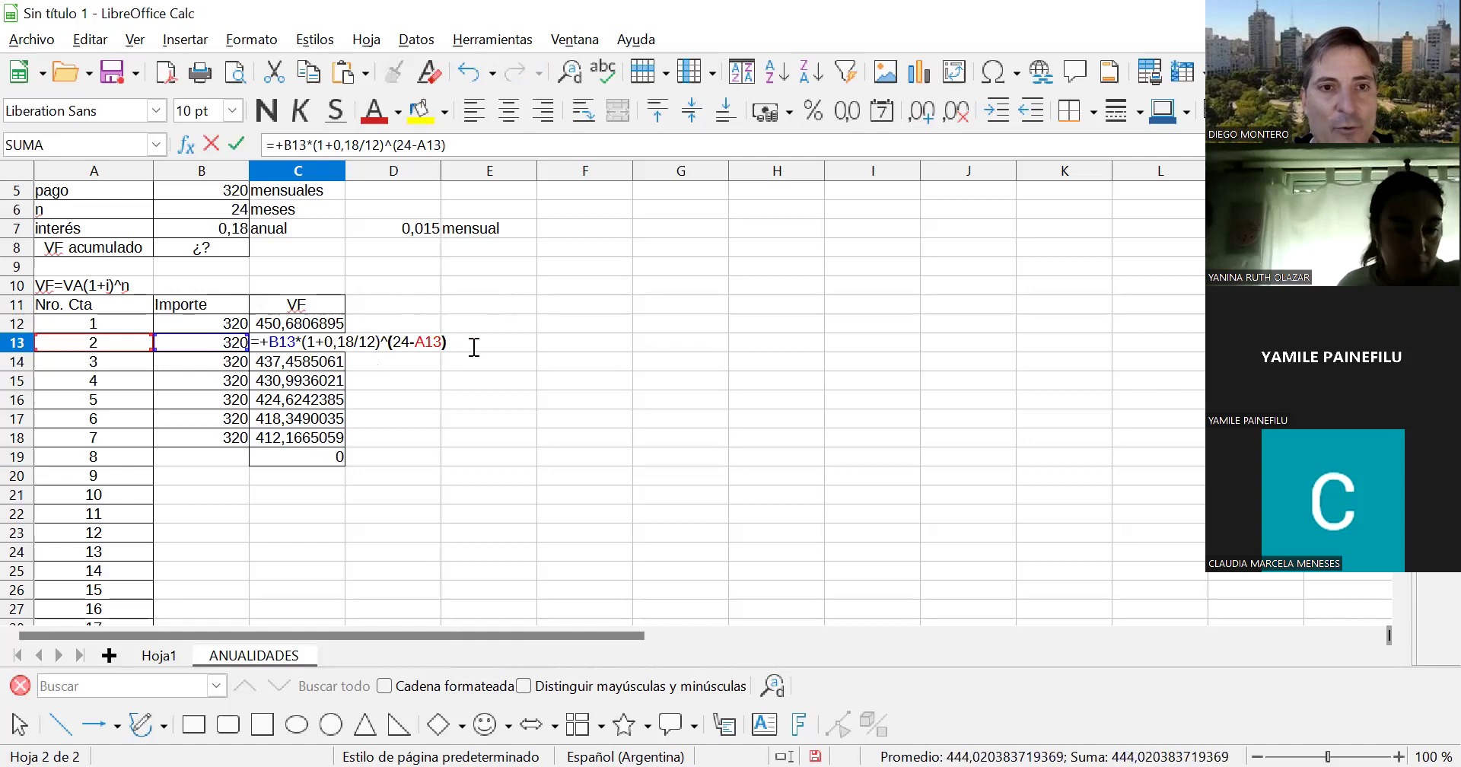
key("Return")
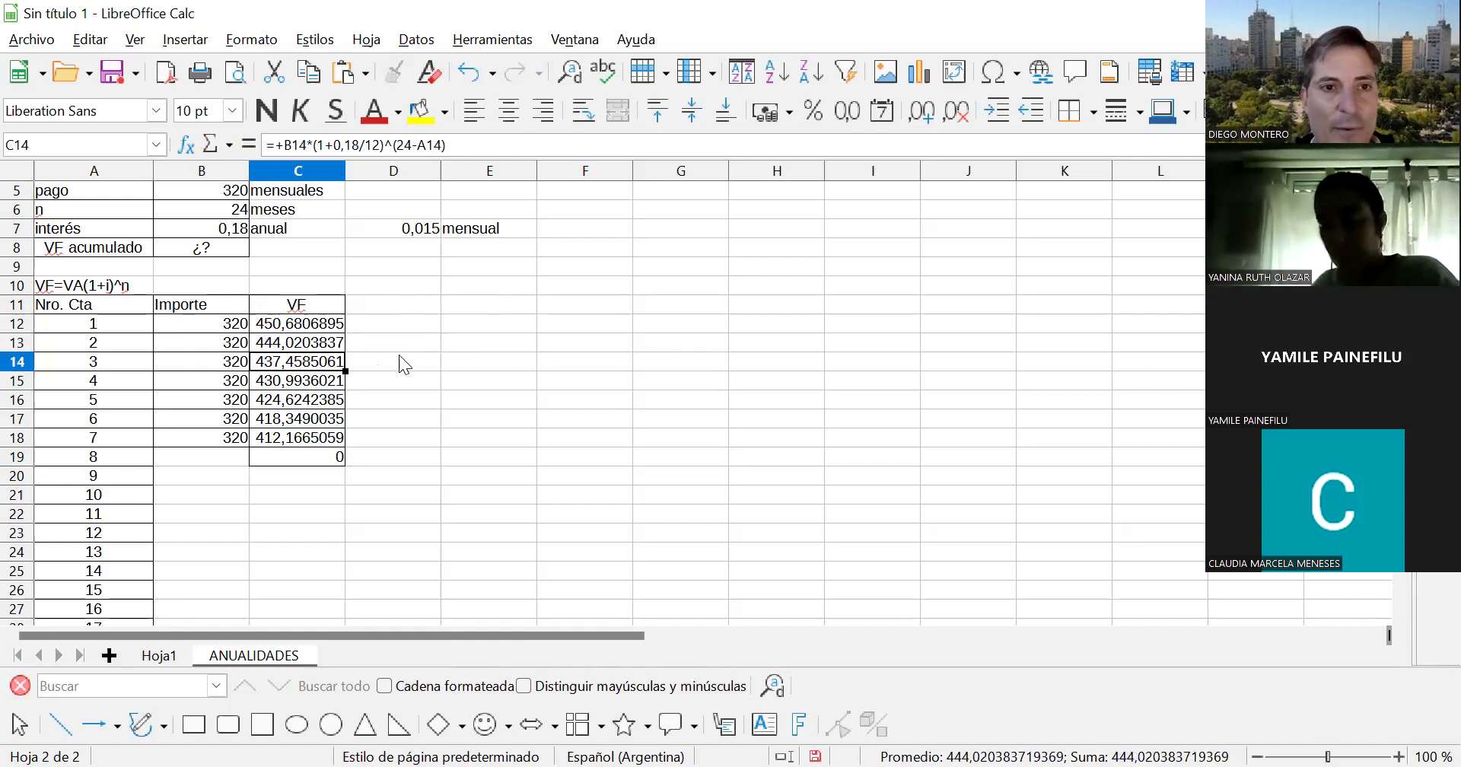
double_click(334, 364)
key("Return")
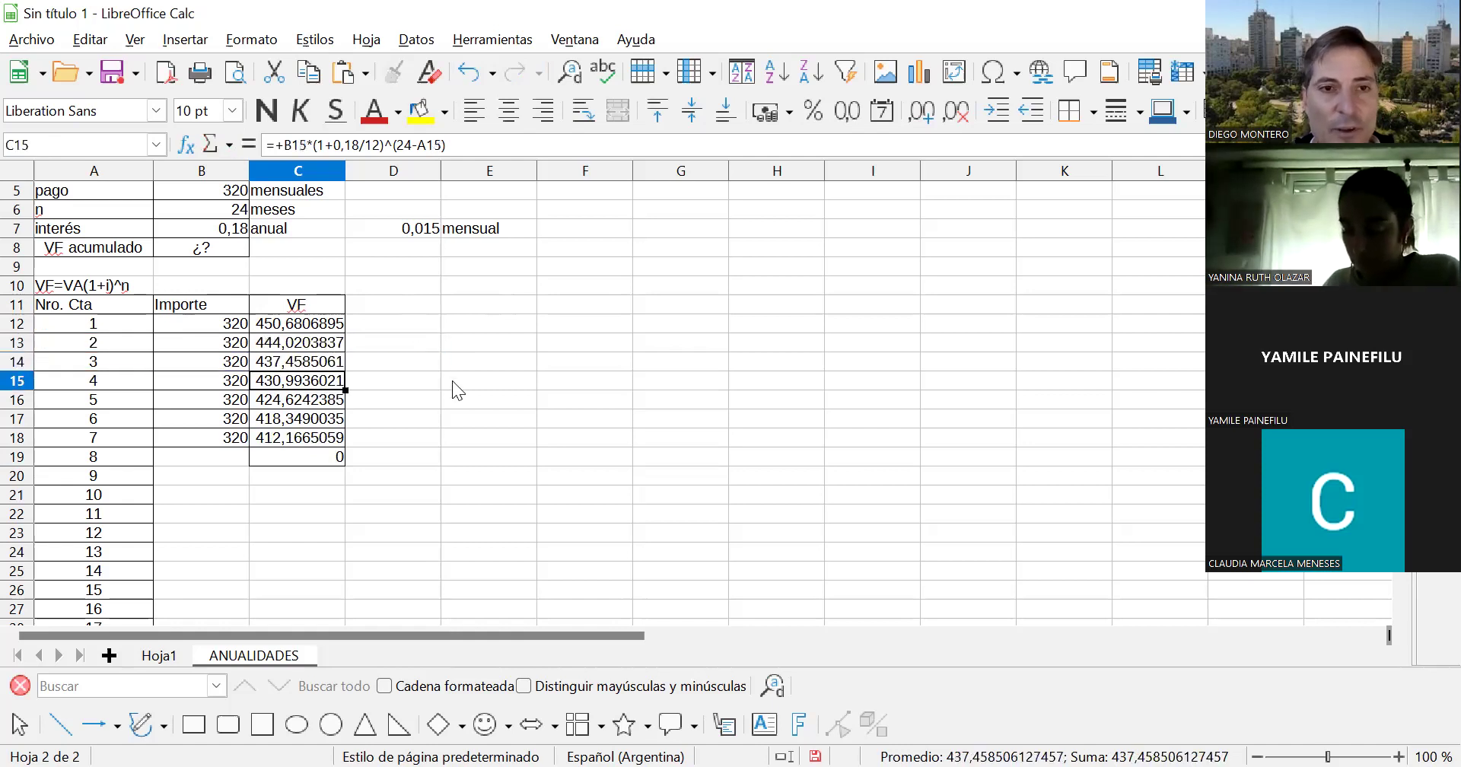
double_click(327, 381)
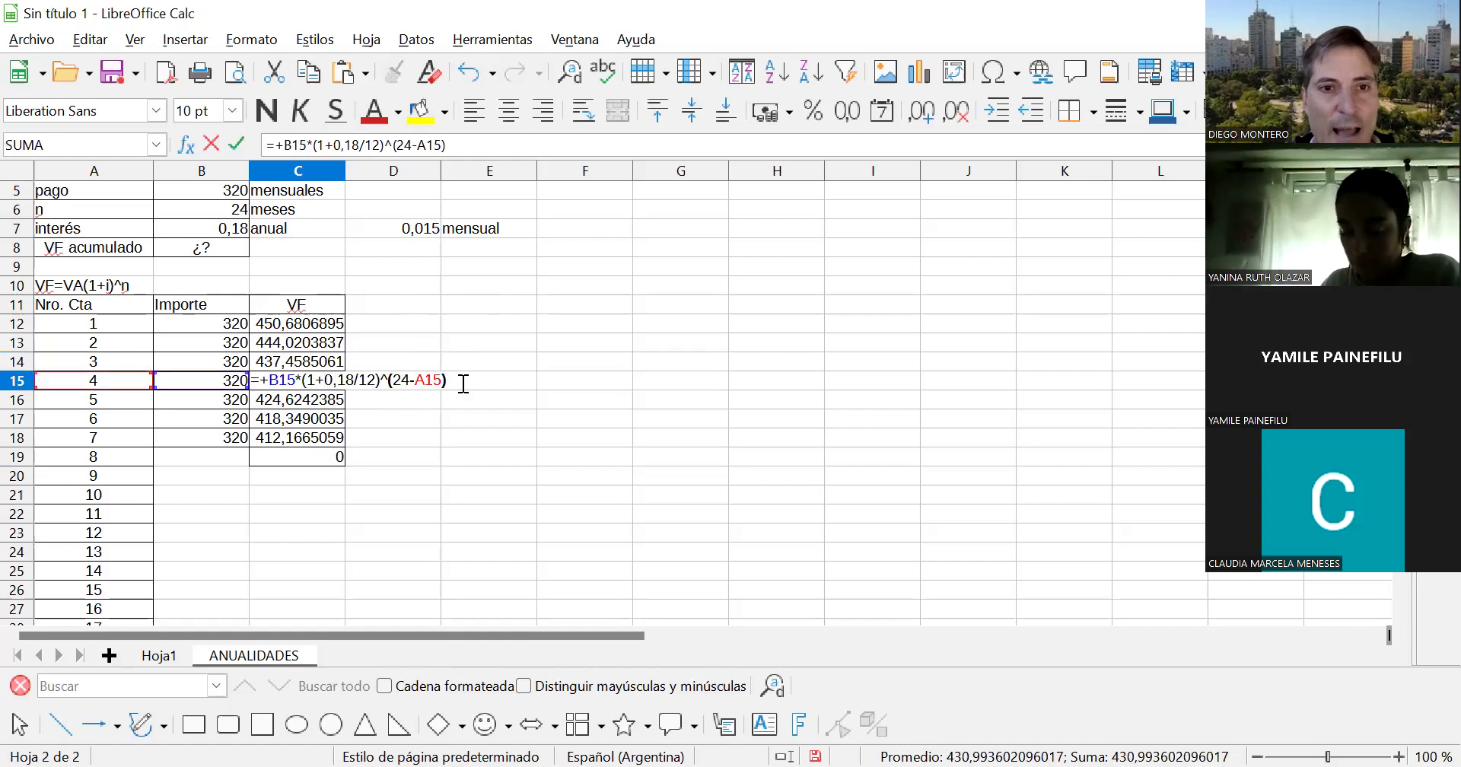
key("Return")
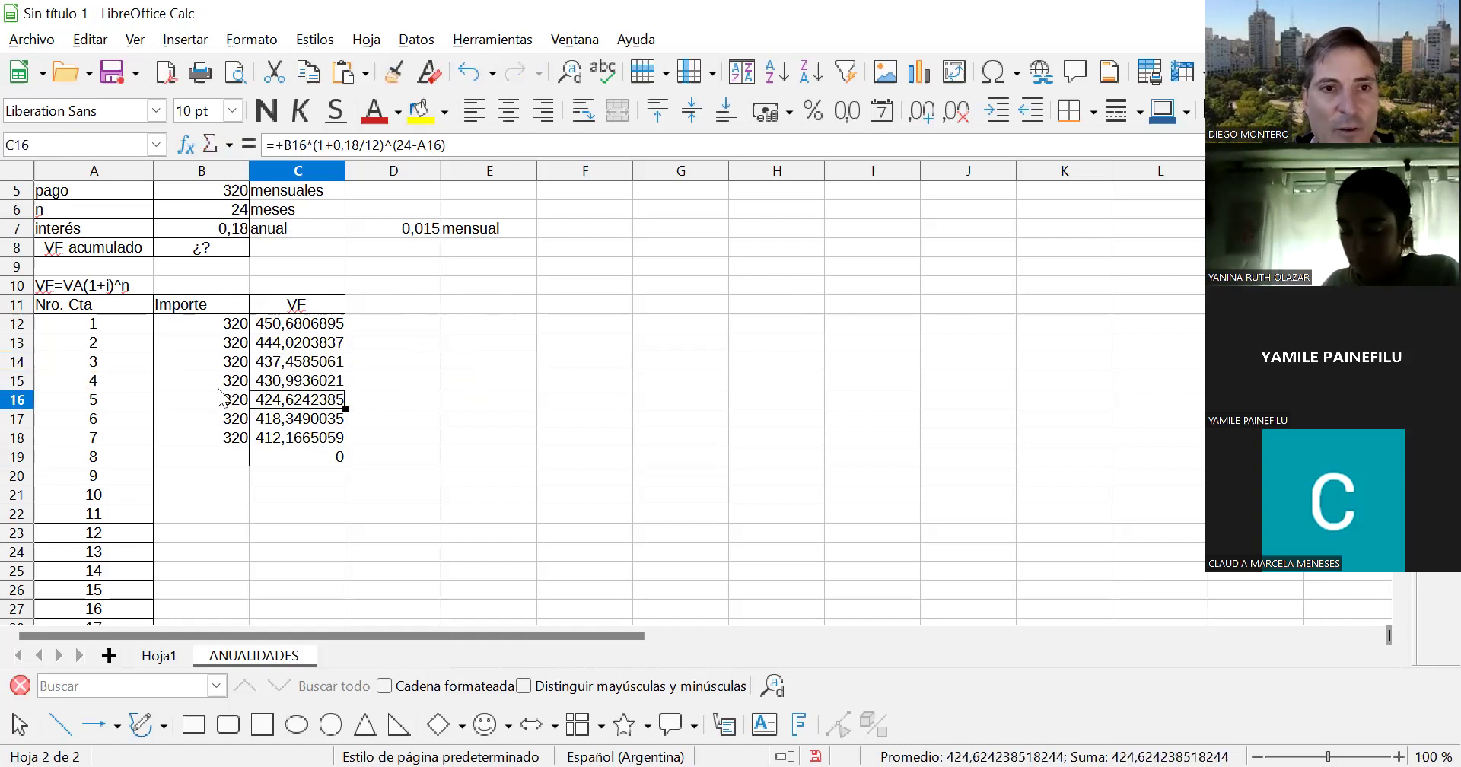
double_click(328, 458)
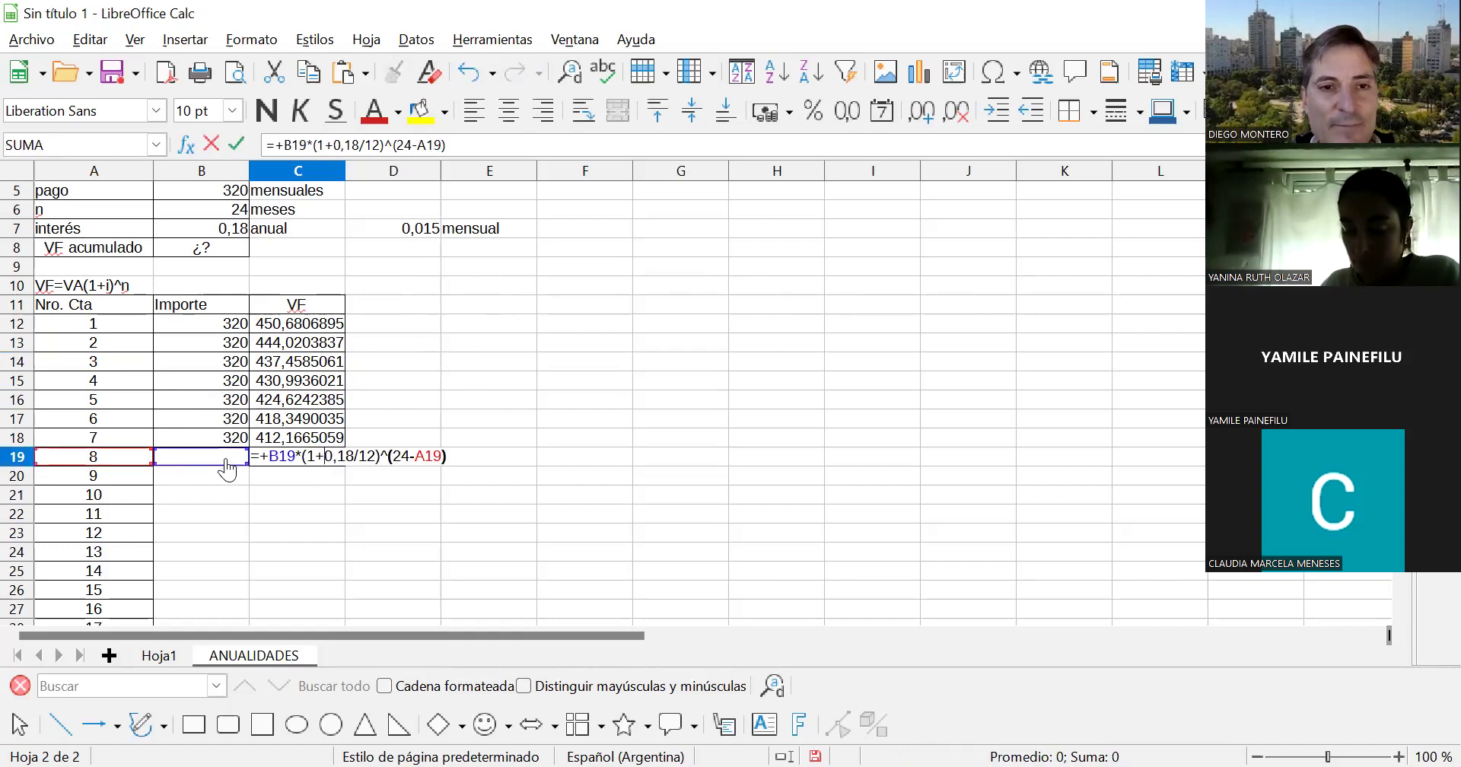
key("Return")
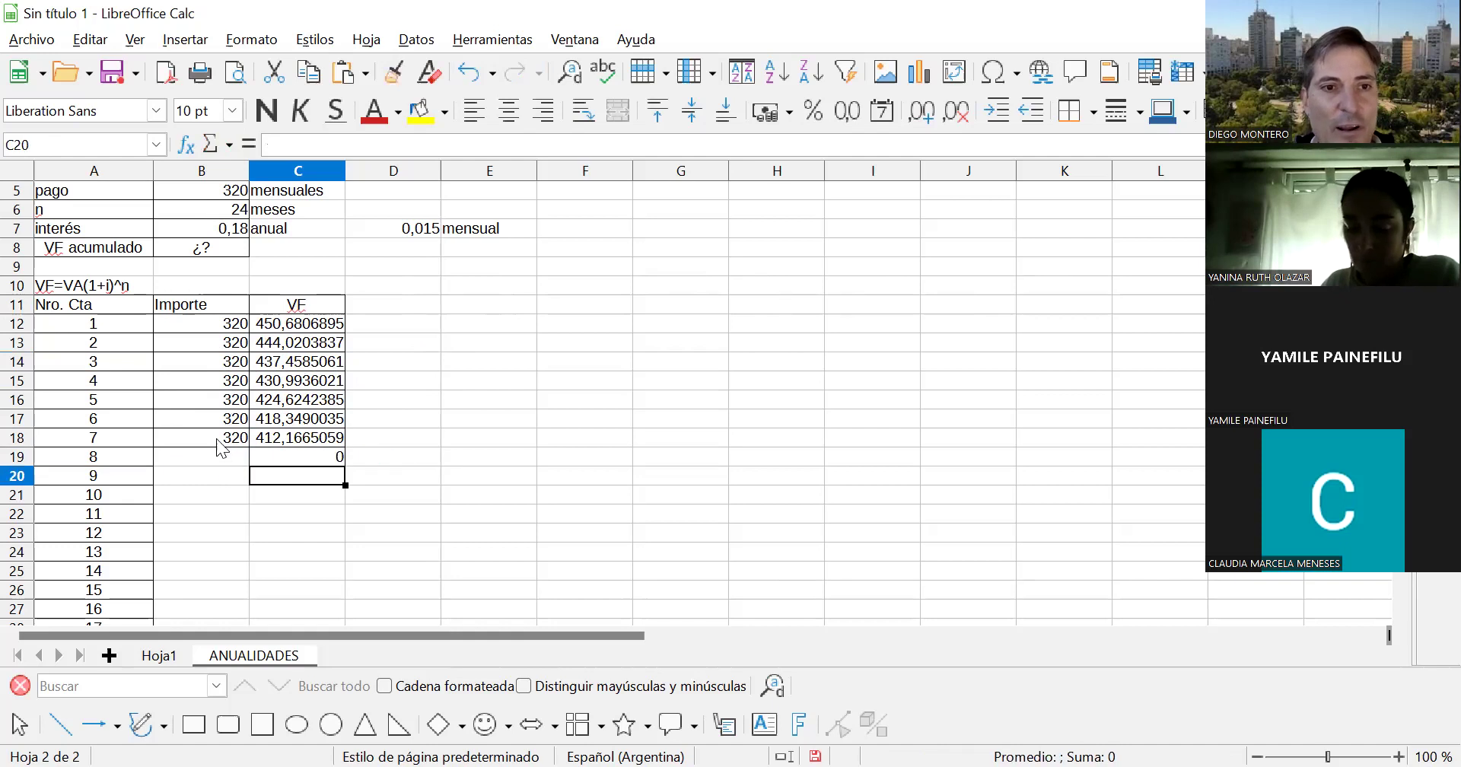
- Copy the amount and future value formula from B18:C18 and paste them into B19:C35 for payments 8 to 24, overwriting existing data
left_click(216, 438)
key("shift+Right")
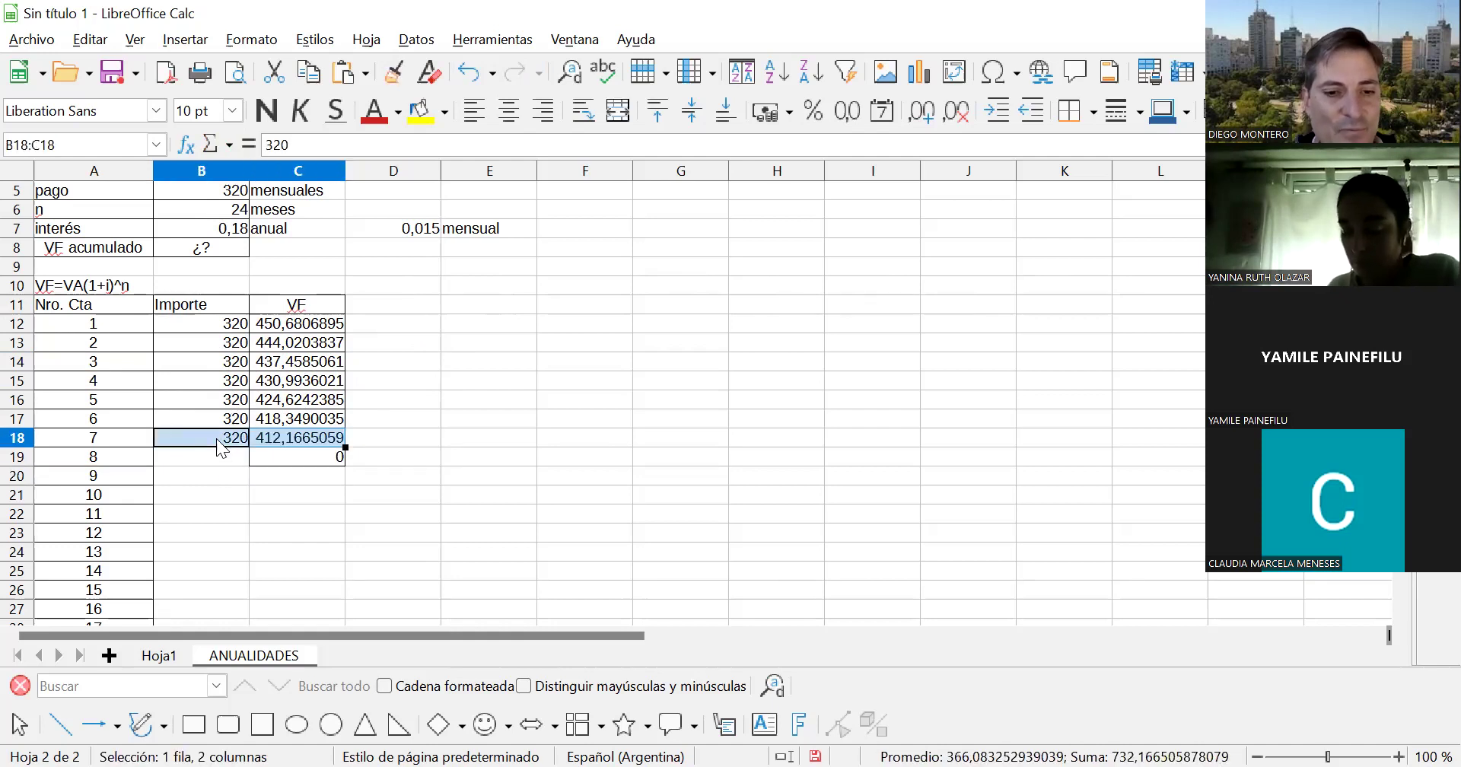
key("Escape")
left_click(207, 441)
key("shift+Right")
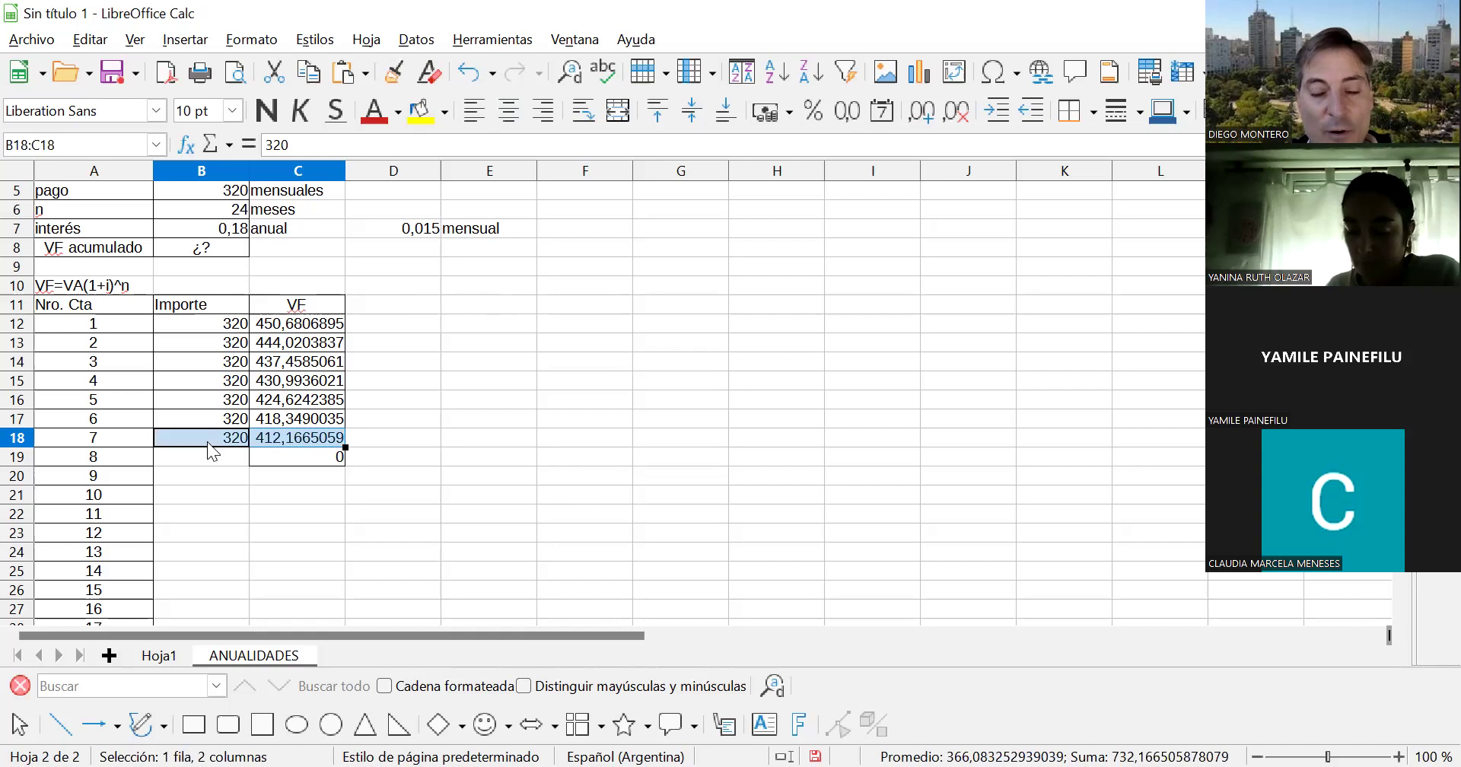
key("ctrl+c")
key("Down")
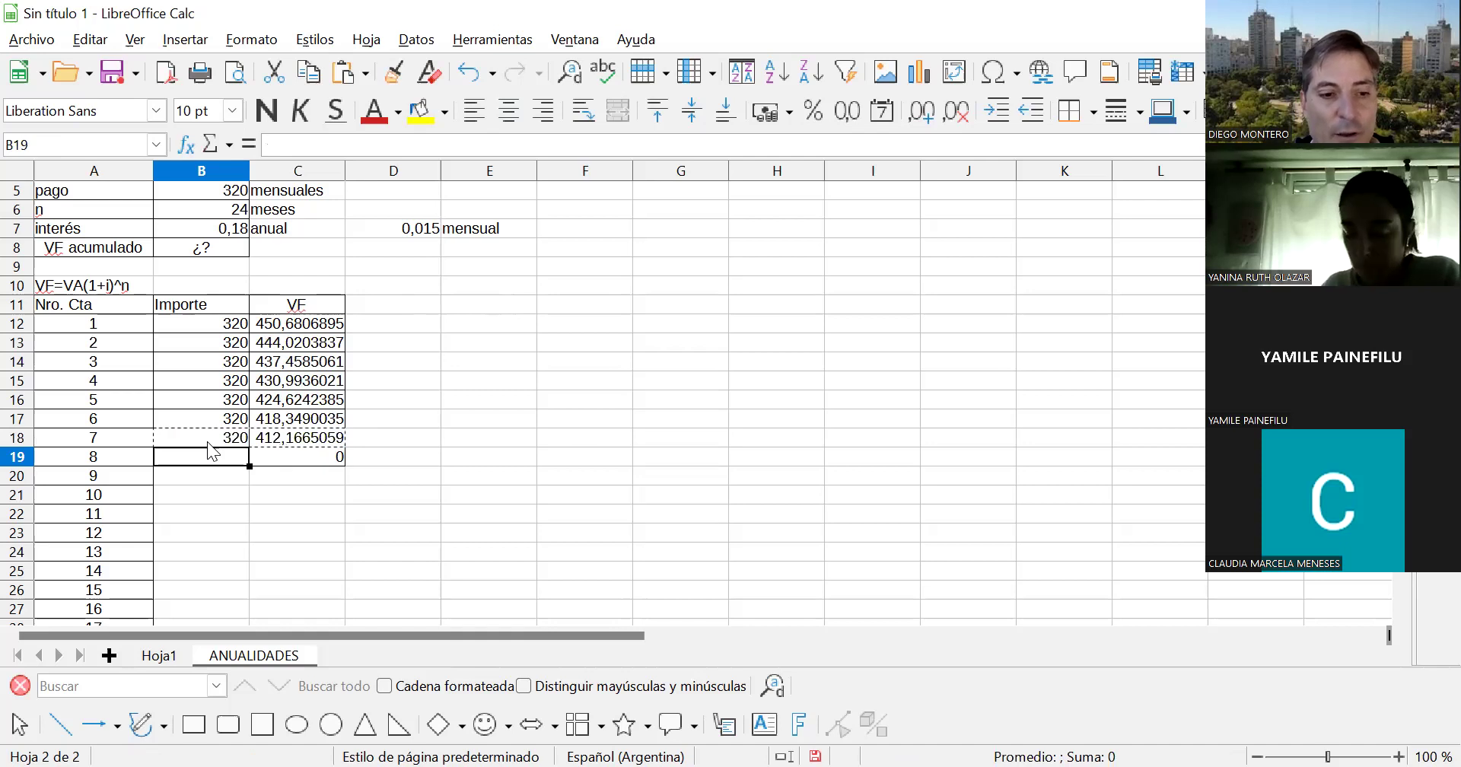
key("shift+Down")
key("shift+Down")
key("shift+Down")
key("shift+Right")
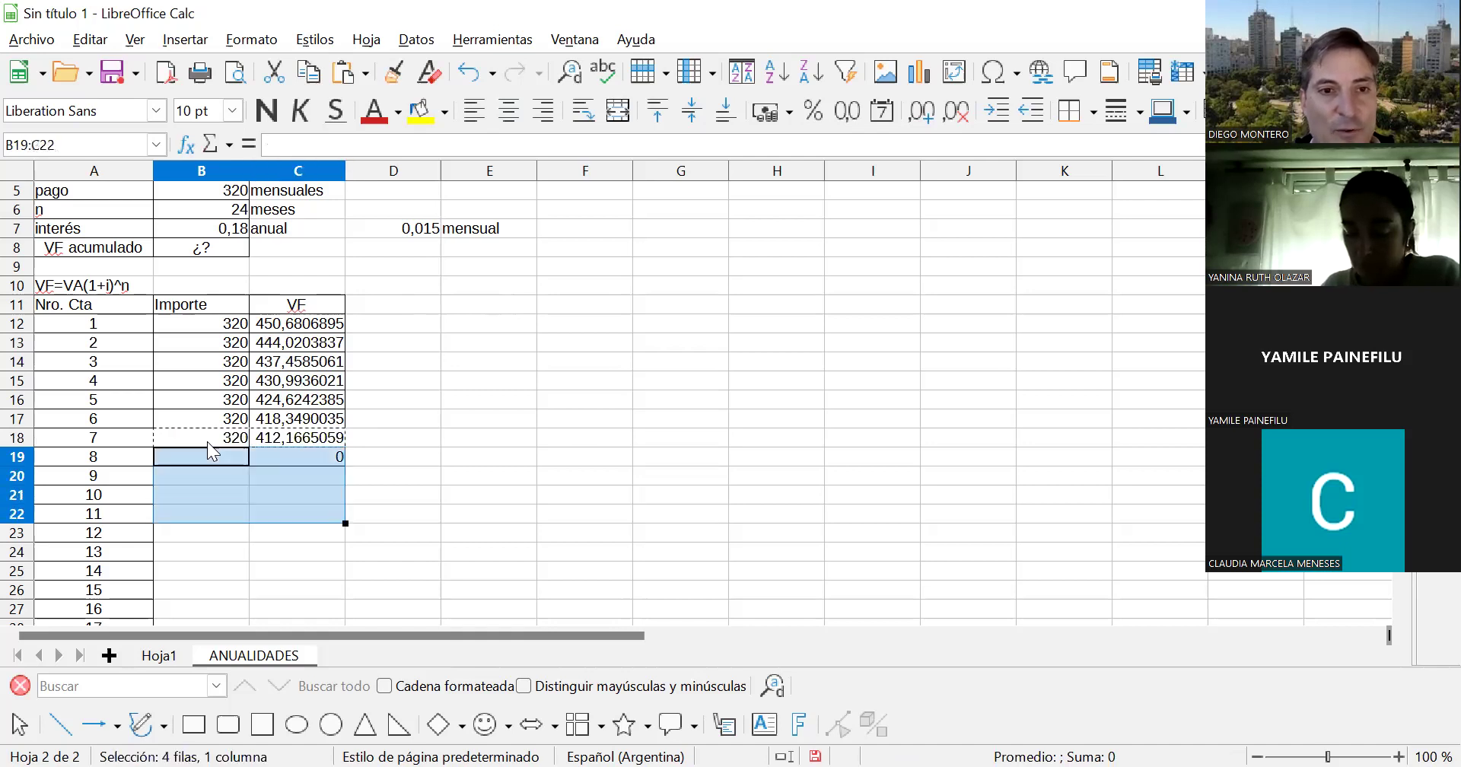
key("shift+Left")
key("shift+Down")
key("shift+Down")
key("shift+Down")
key("shift+Down")
key("shift+Down")
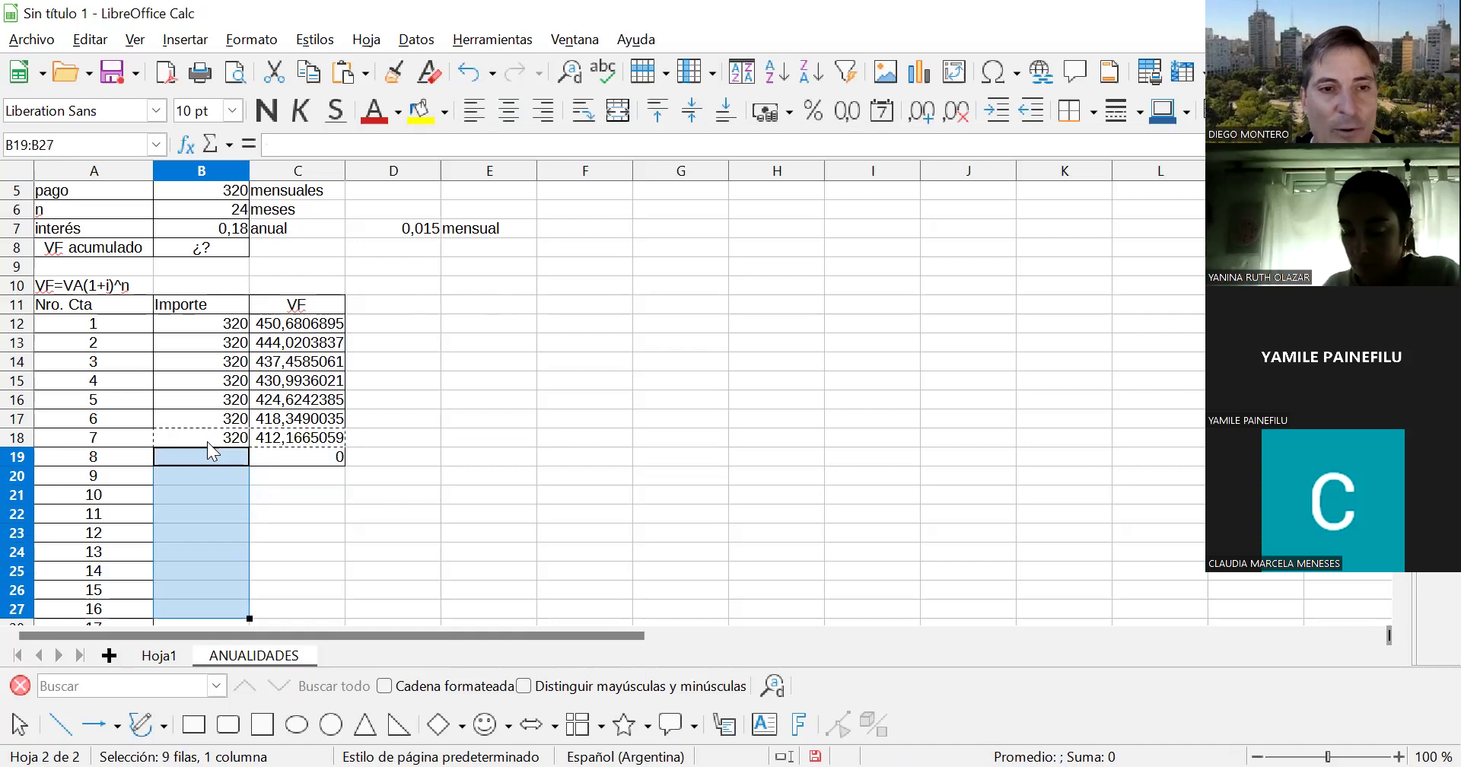
key("shift+Down")
key("shift+Down")
key("shift+Down")
key("shift+Down")
key("shift+Down")
key("shift+Down")
key("shift+Down")
key("shift+Down")
key("shift+Down")
key("shift+Down")
key("shift+Down")
key("shift+Up")
key("shift+Up")
key("shift+Up")
key("shift+Up")
key("shift+Down")
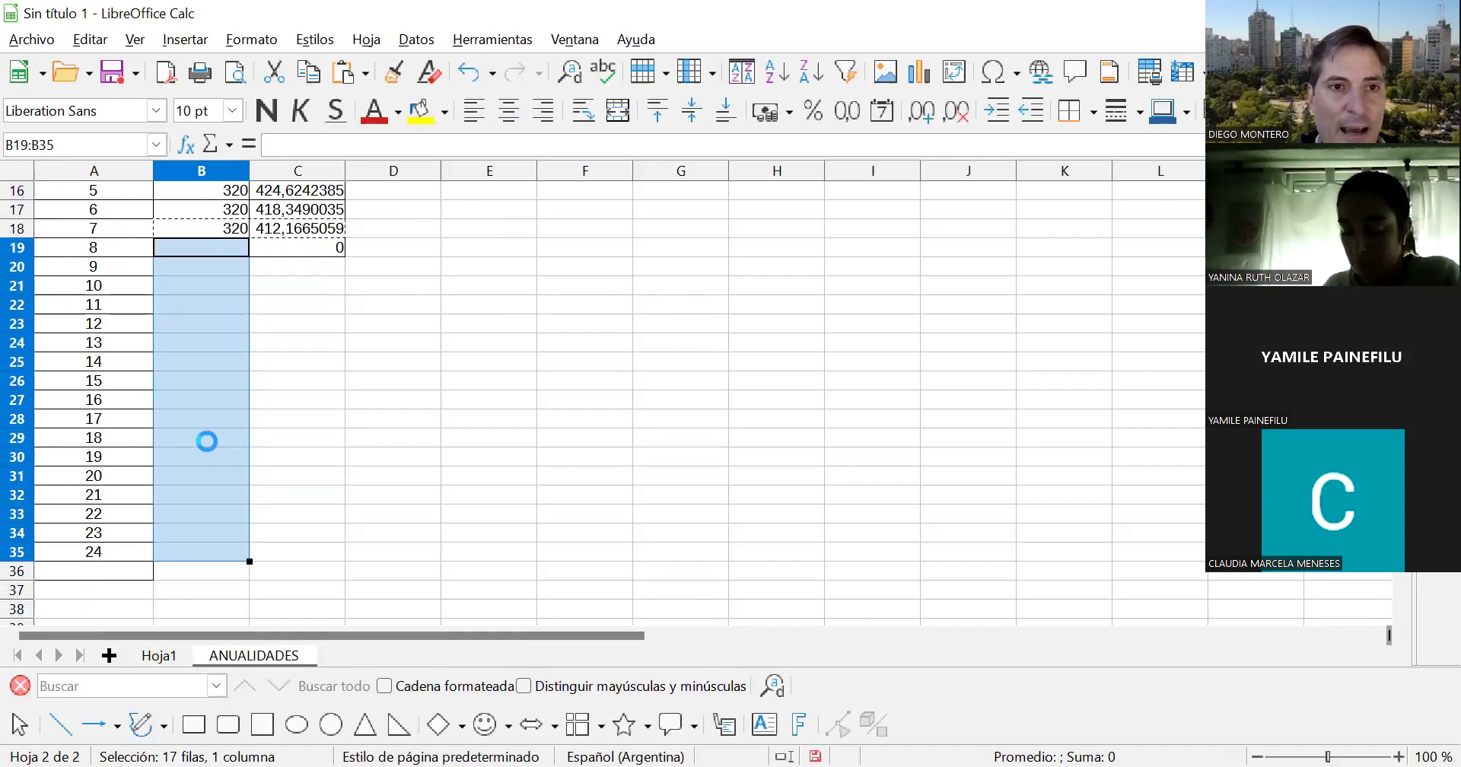
key("ctrl+v")
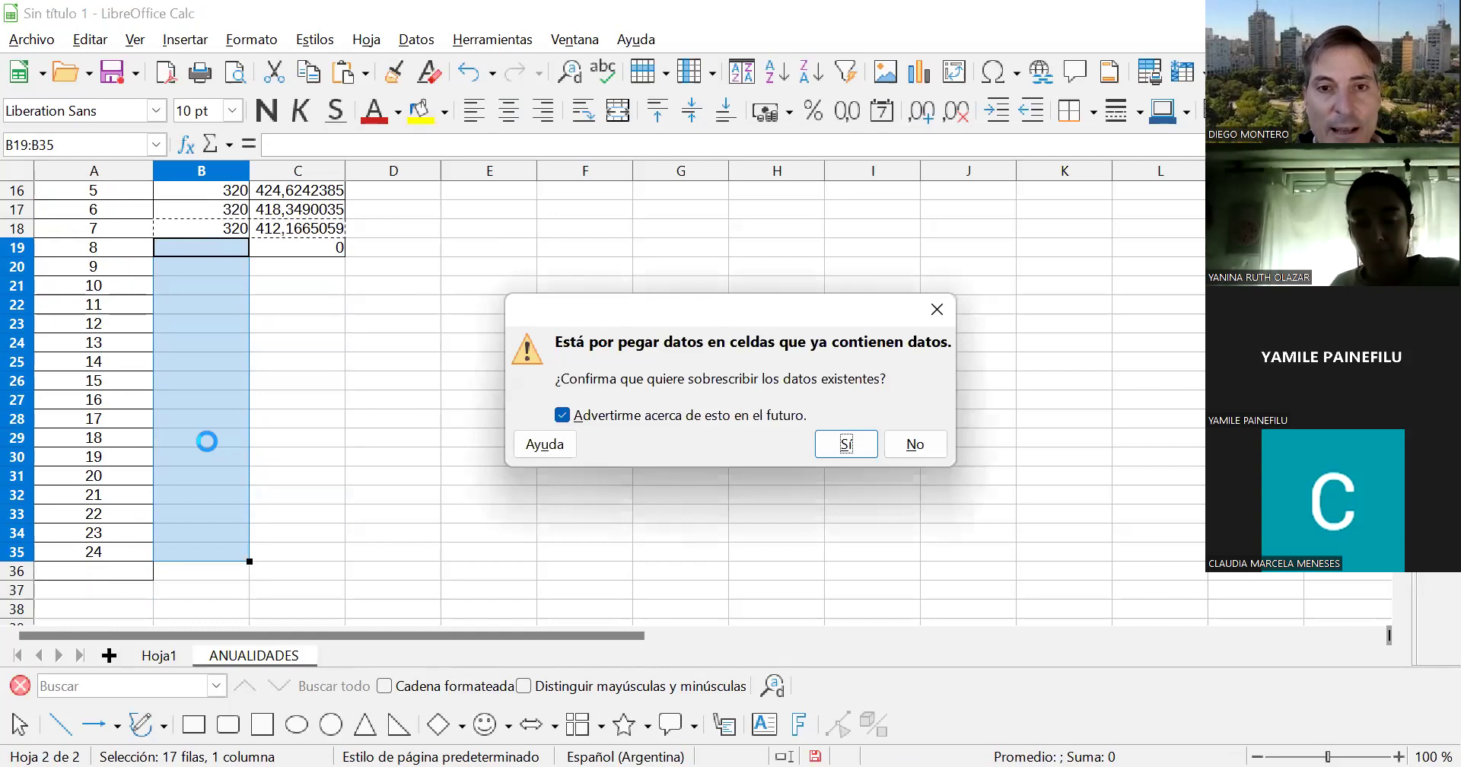
key("Return")
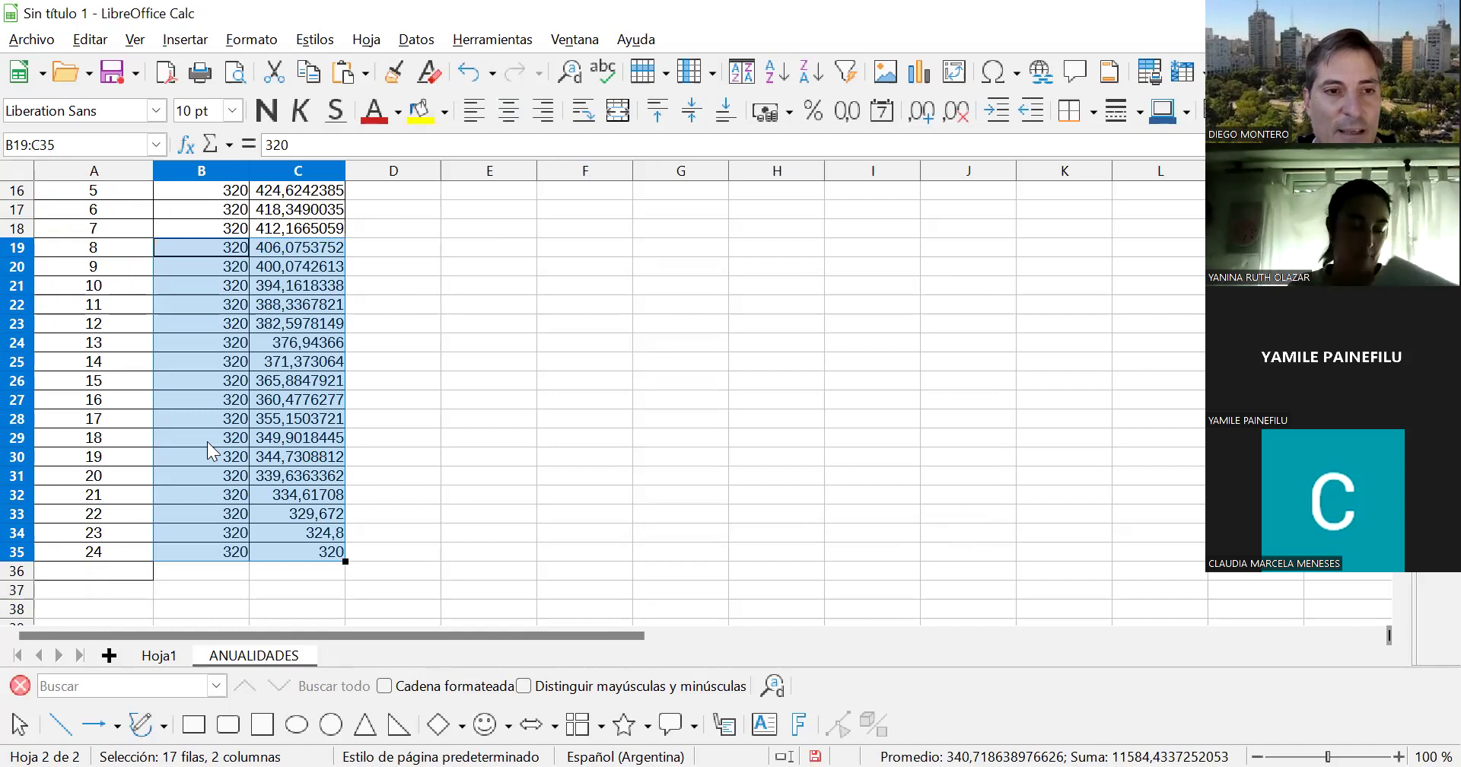
- Examine the future value formula in C35 and review the entries along the VF column
double_click(295, 548)
key("Escape")
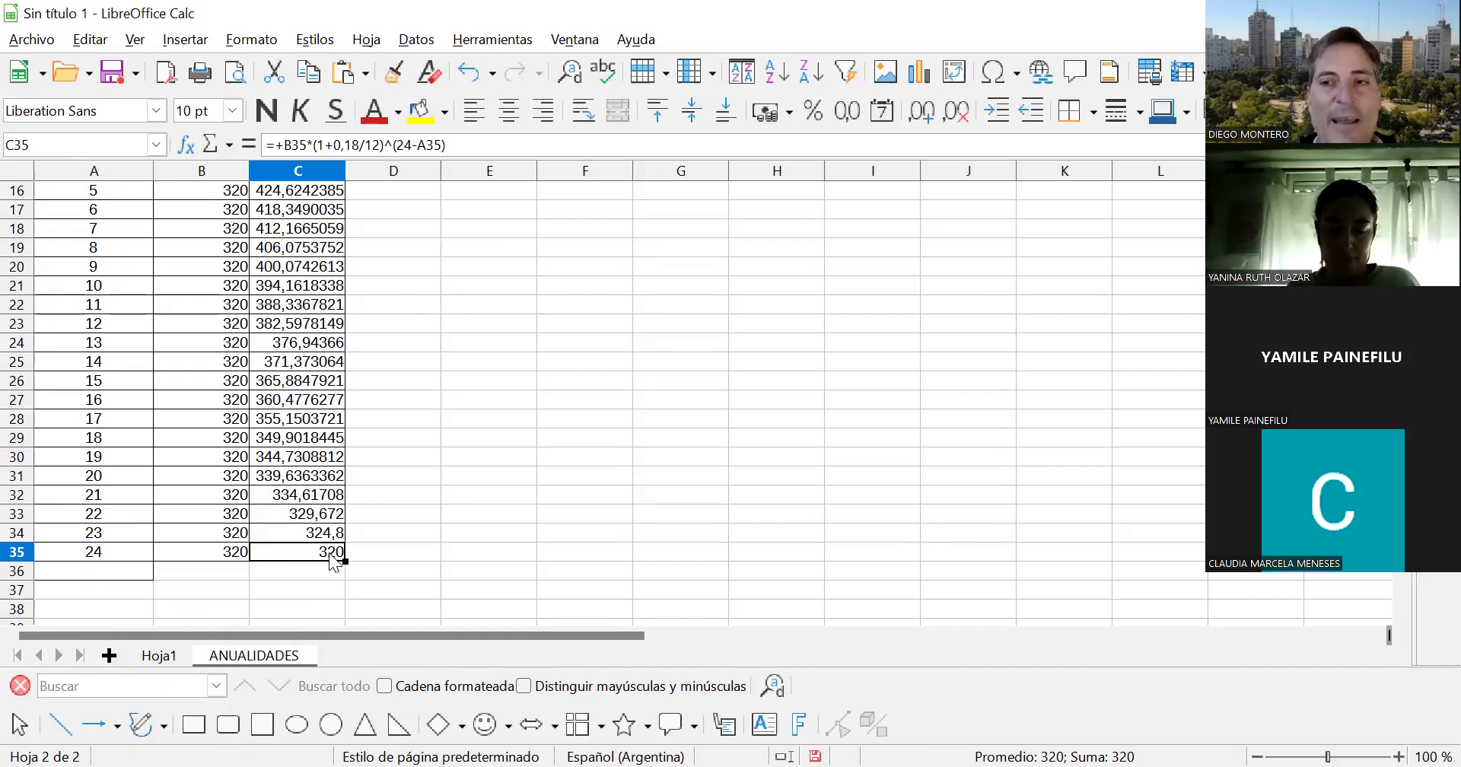
key("Up")
key("Up")
key("Up")
key("Up")
key("Up")
key("Up")
key("Up")
key("Up")
key("Up")
key("Up")
key("Up")
key("Up")
key("Up")
key("Up")
key("Up")
key("Up")
key("Up")
key("Up")
key("Up")
key("Up")
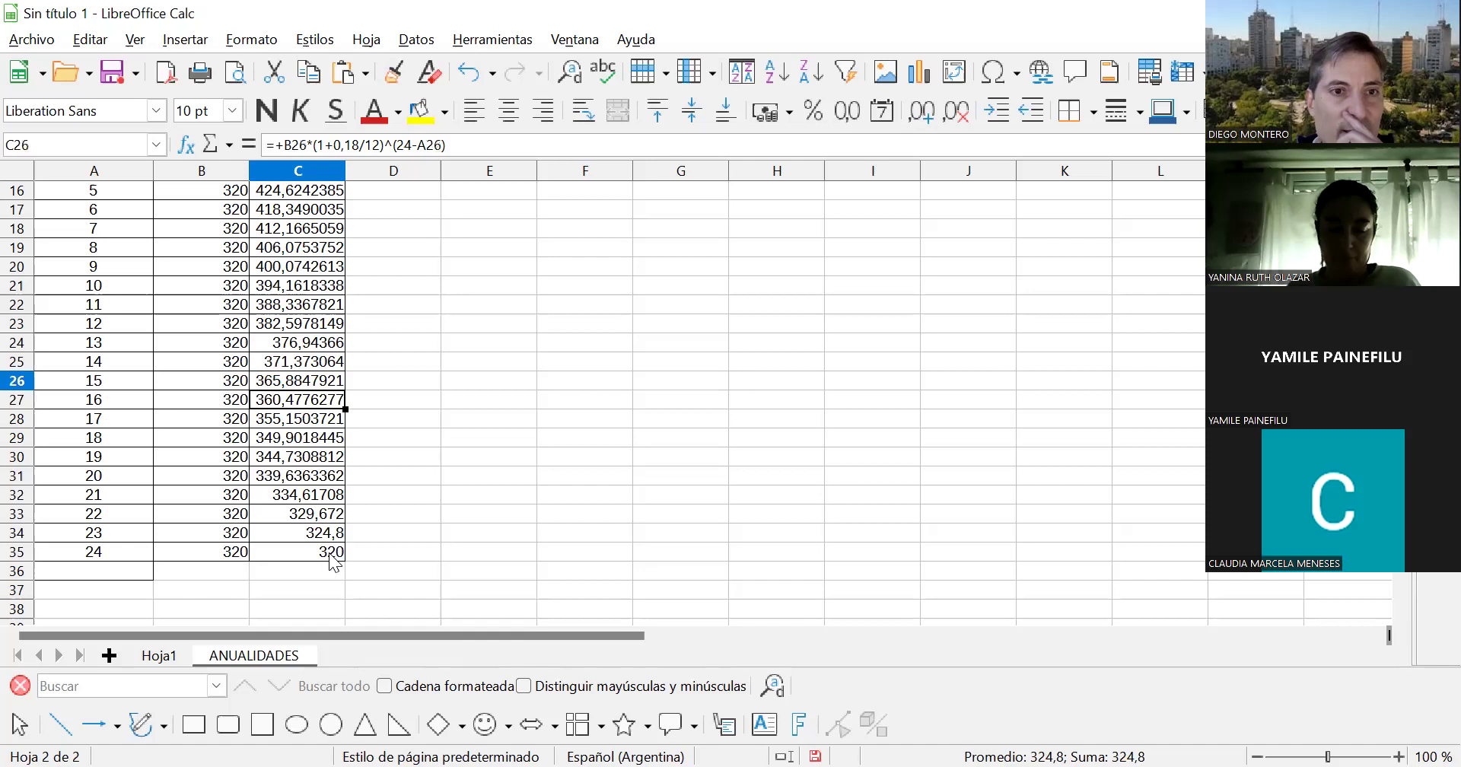
key("Down")
key("Down")
key("Down")
key("Down")
key("Down")
key("Down")
key("Down")
key("Down")
key("Down")
key("Down")
key("Down")
key("Down")
key("Down")
key("Down")
key("Down")
key("Down")
key("Down")
key("Down")
key("Down")
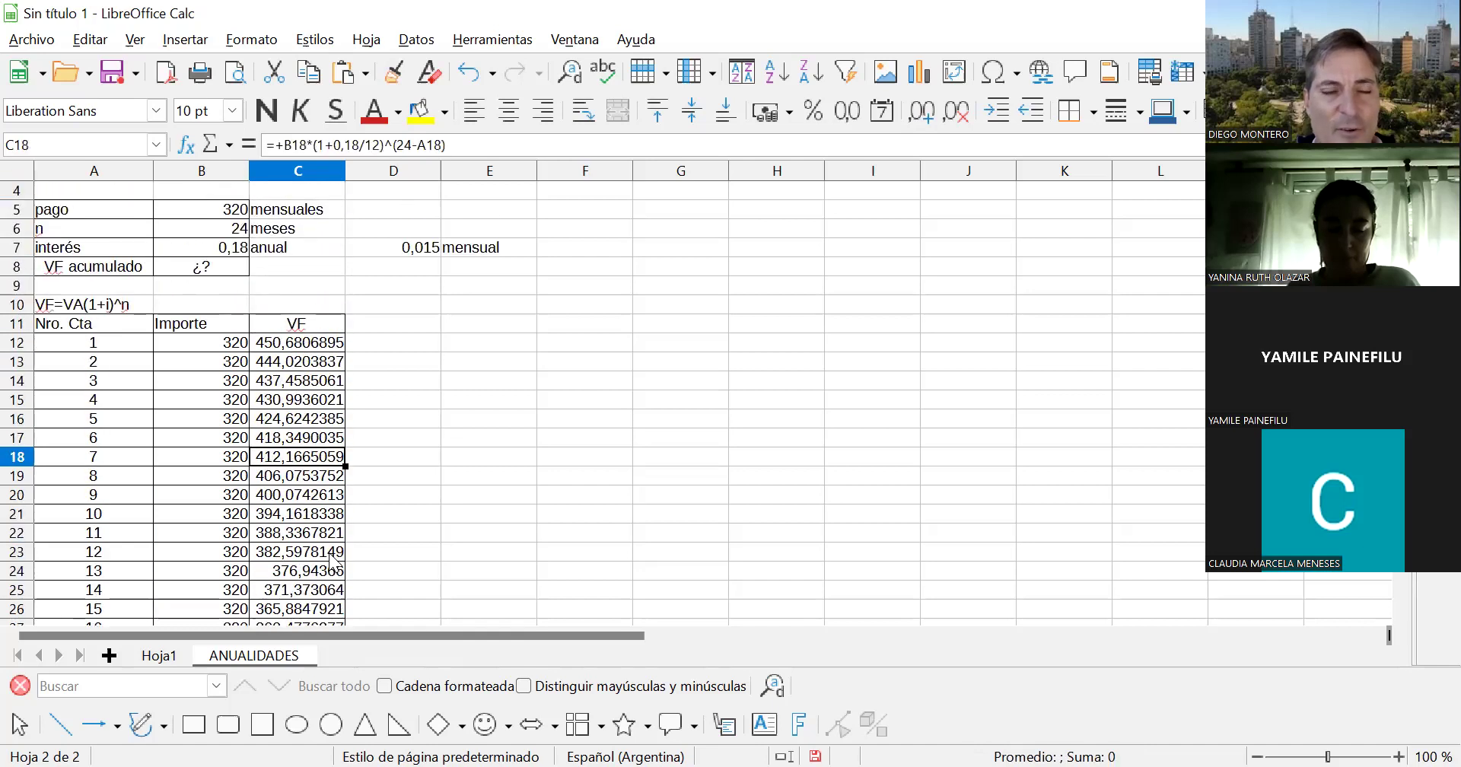
key("Down")
key("Down")
key("Down")
key("Down")
key("Down")
key("Down")
key("Down")
key("Down")
key("Down")
key("Down")
key("Down")
key("Down")
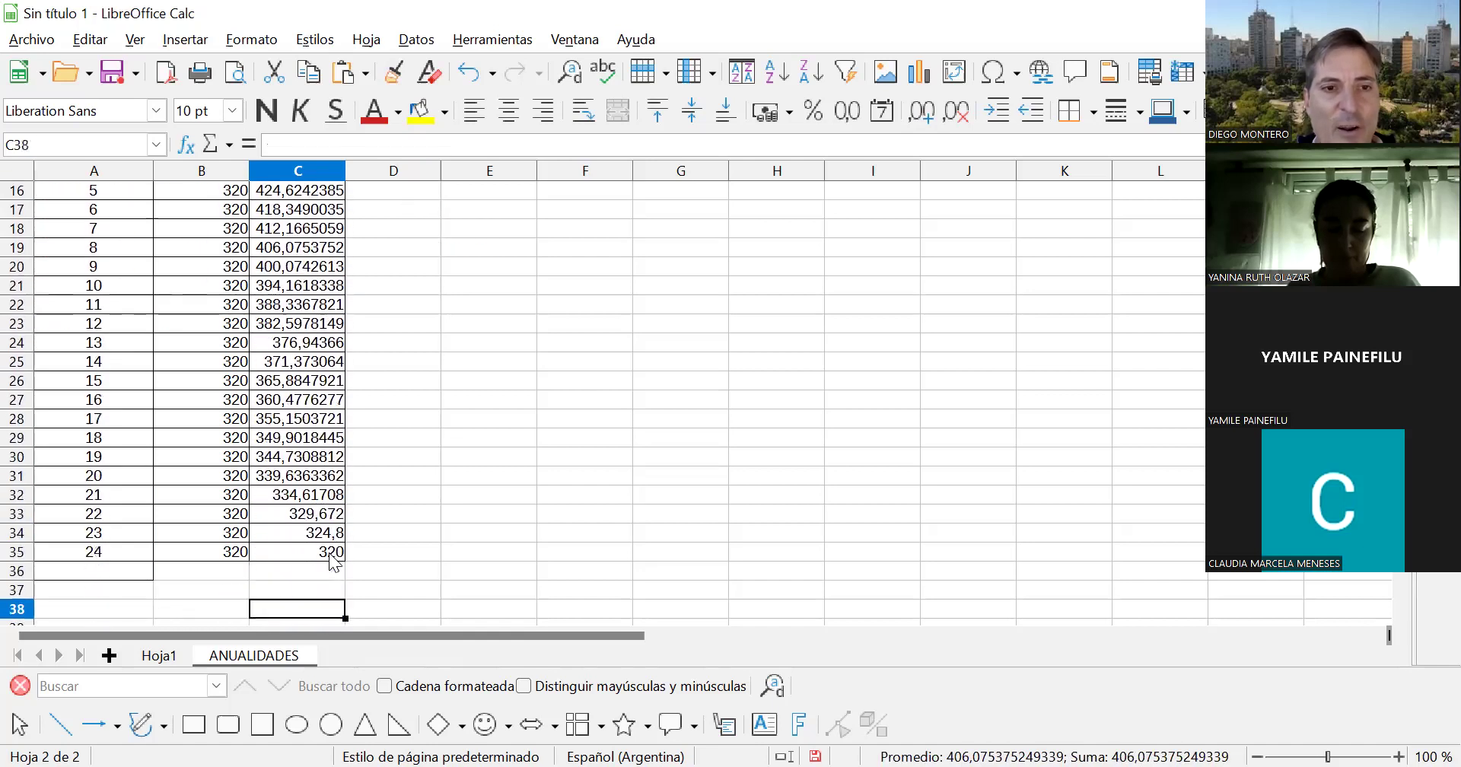
- Enter the label SUMA in B36, below the payment amounts
key("Left")
key("Right")
key("Left")
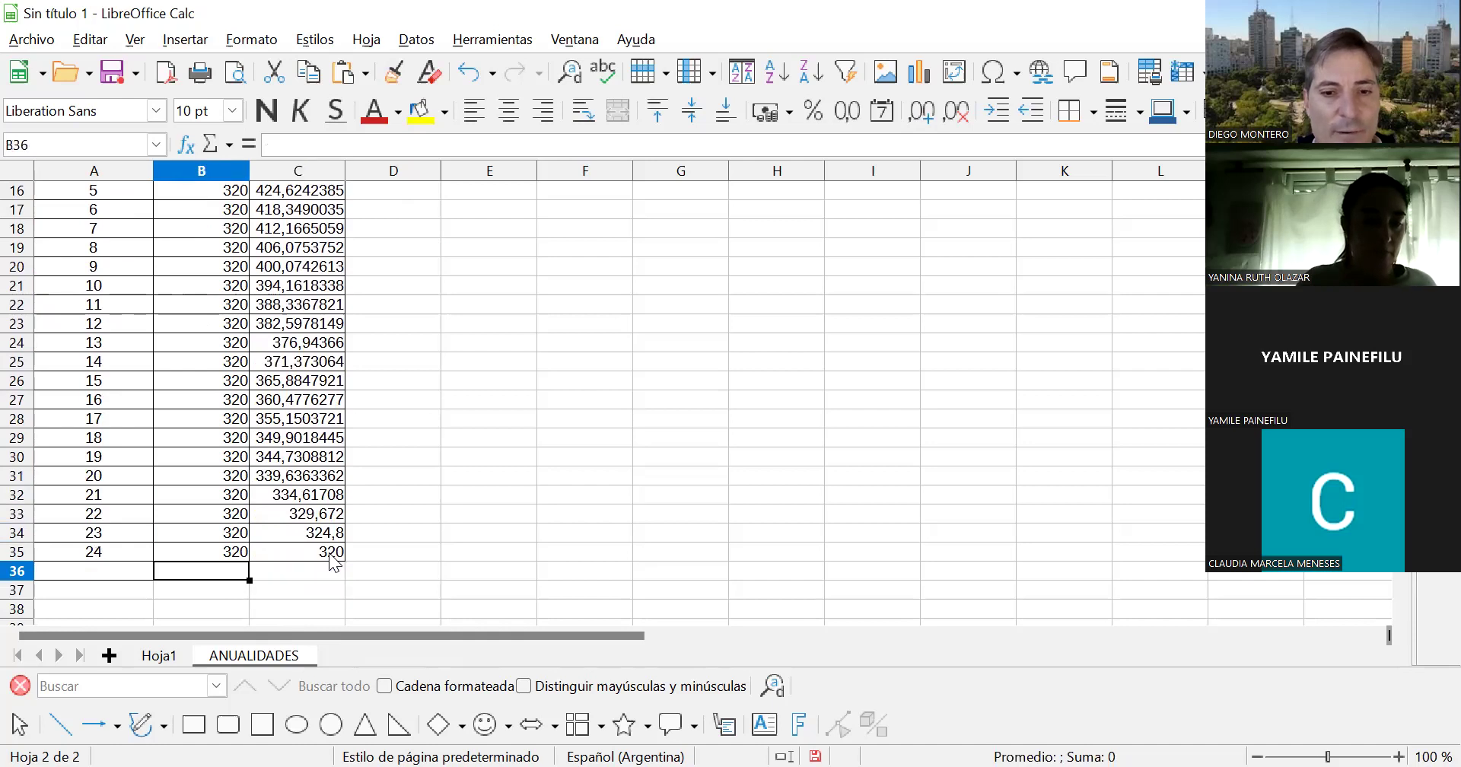
type("SUMA")
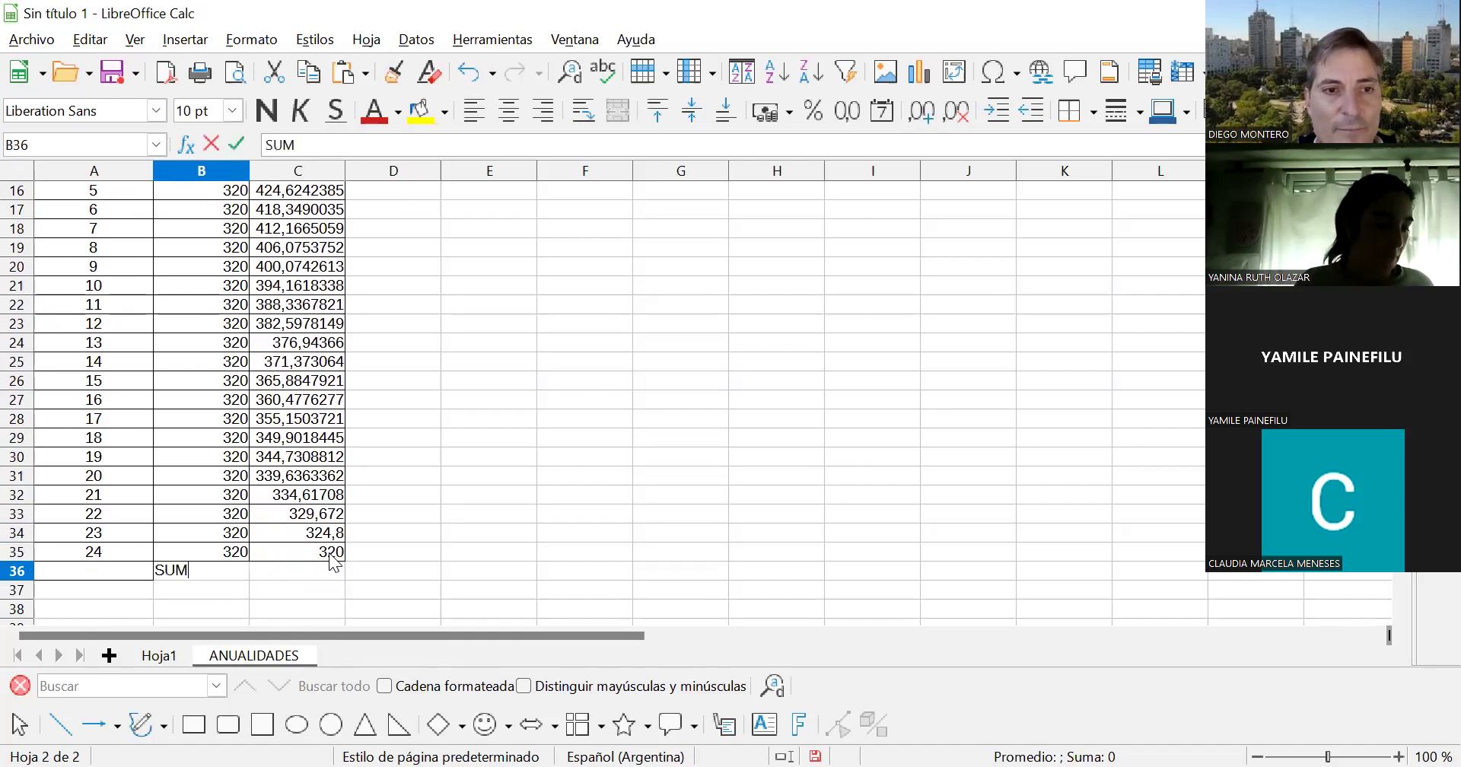
key("Return")
key("Up")
key("Right")
type("+")
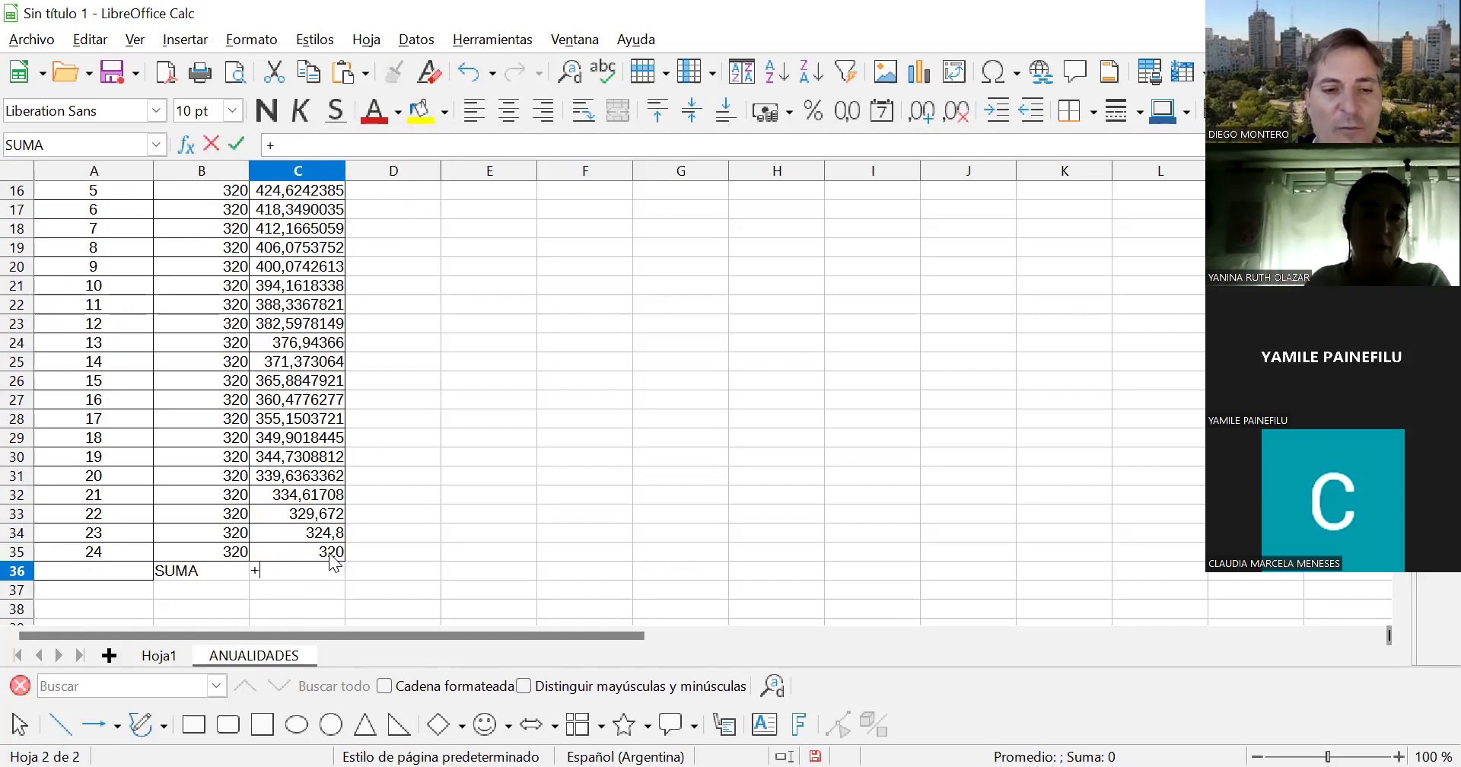
type("suma")
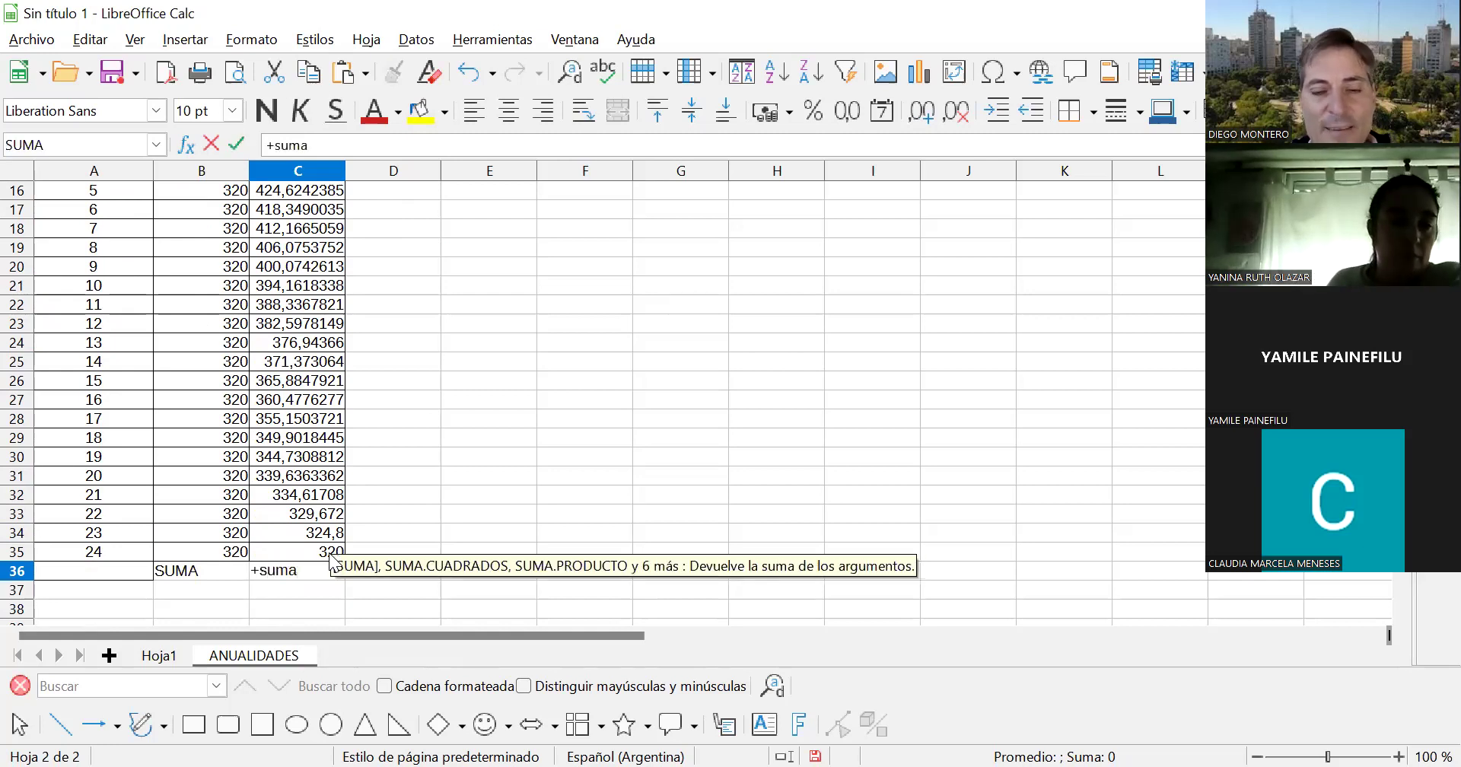
type("(")
left_click(330, 556)
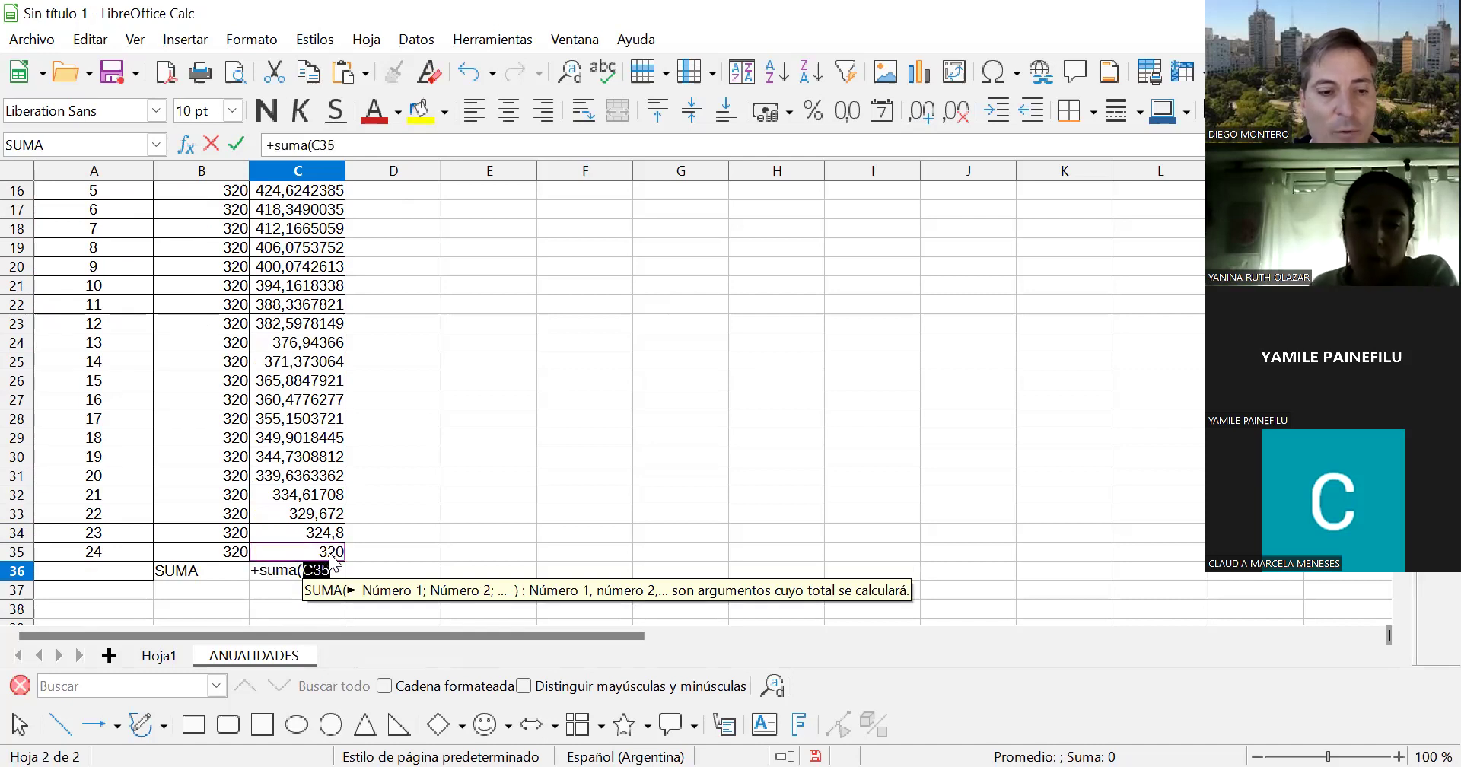
key("shift+Up")
key("shift+Up")
key("shift+Up")
key("shift+Up")
key("shift+Up")
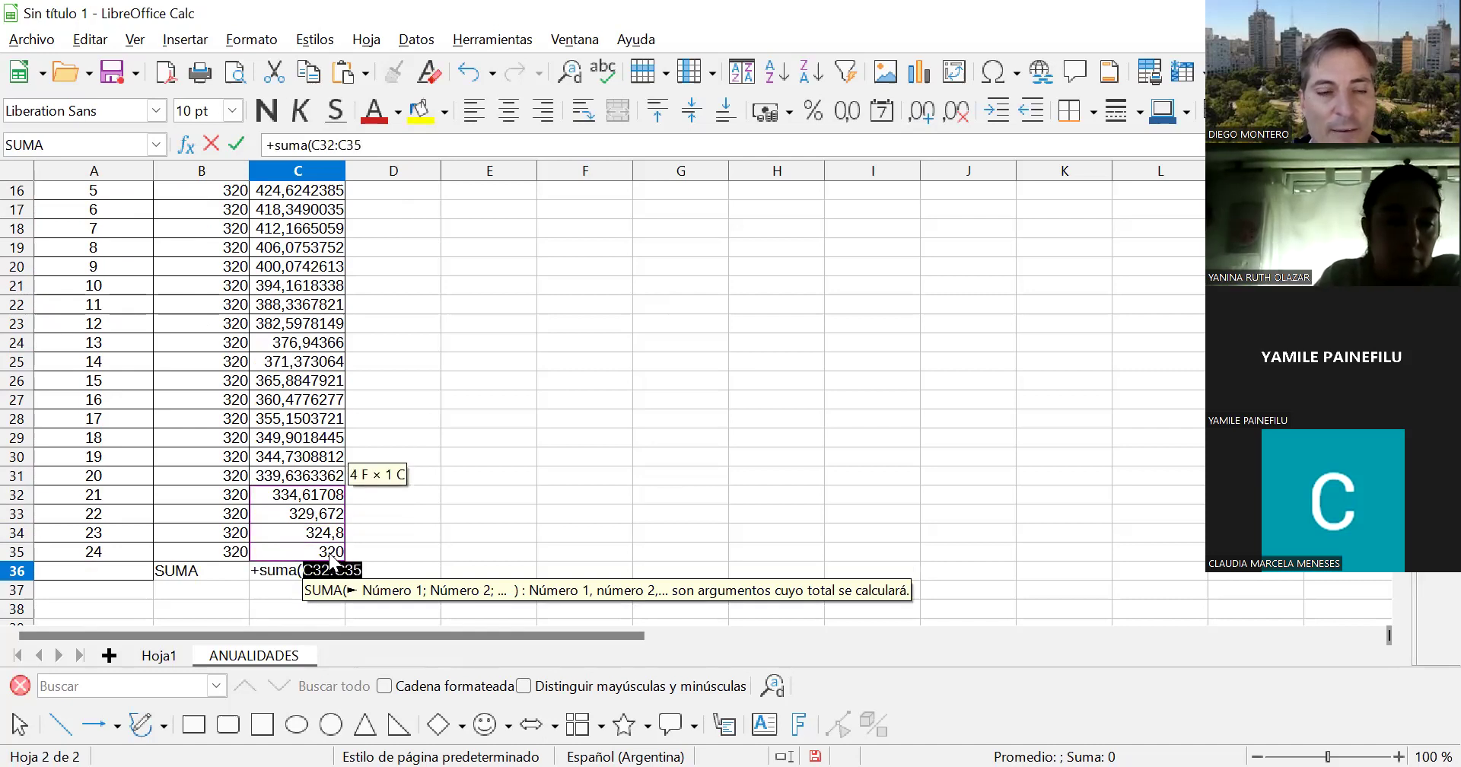
key("shift+Up")
key("shift+Up")
key("shift+Up")
key("shift+Up")
key("shift+Up")
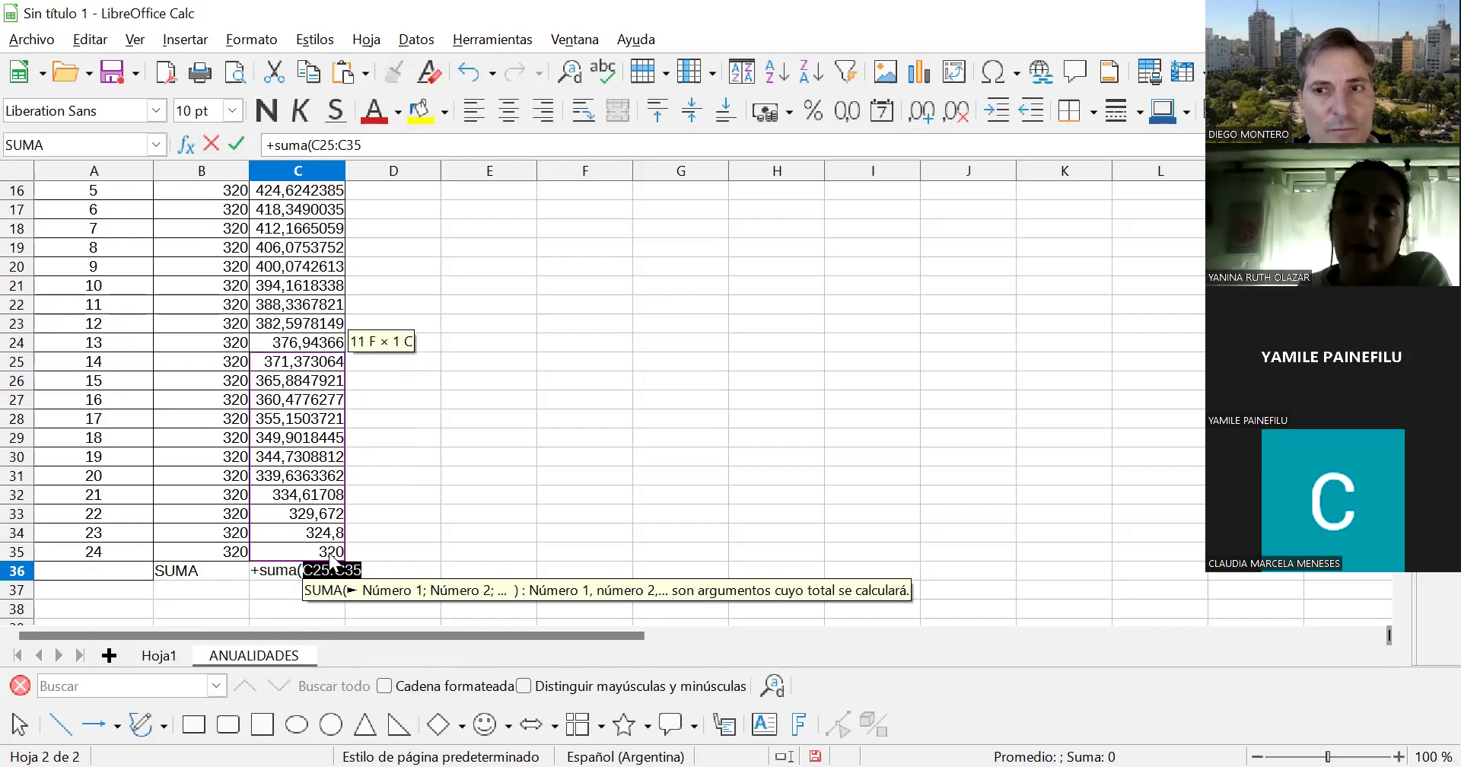
key("shift+Up")
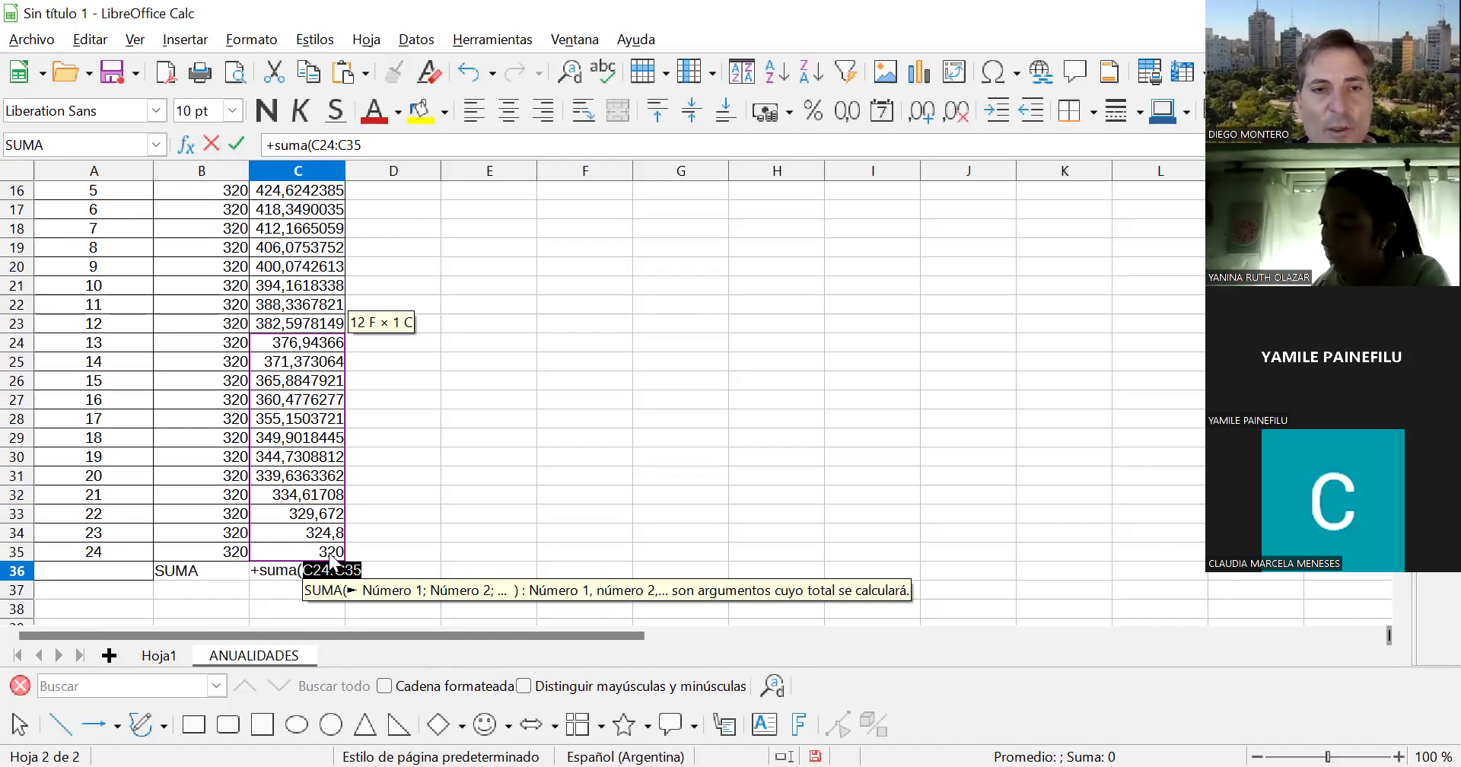
key("shift+Up")
key("shift+Up")
key("shift+Up")
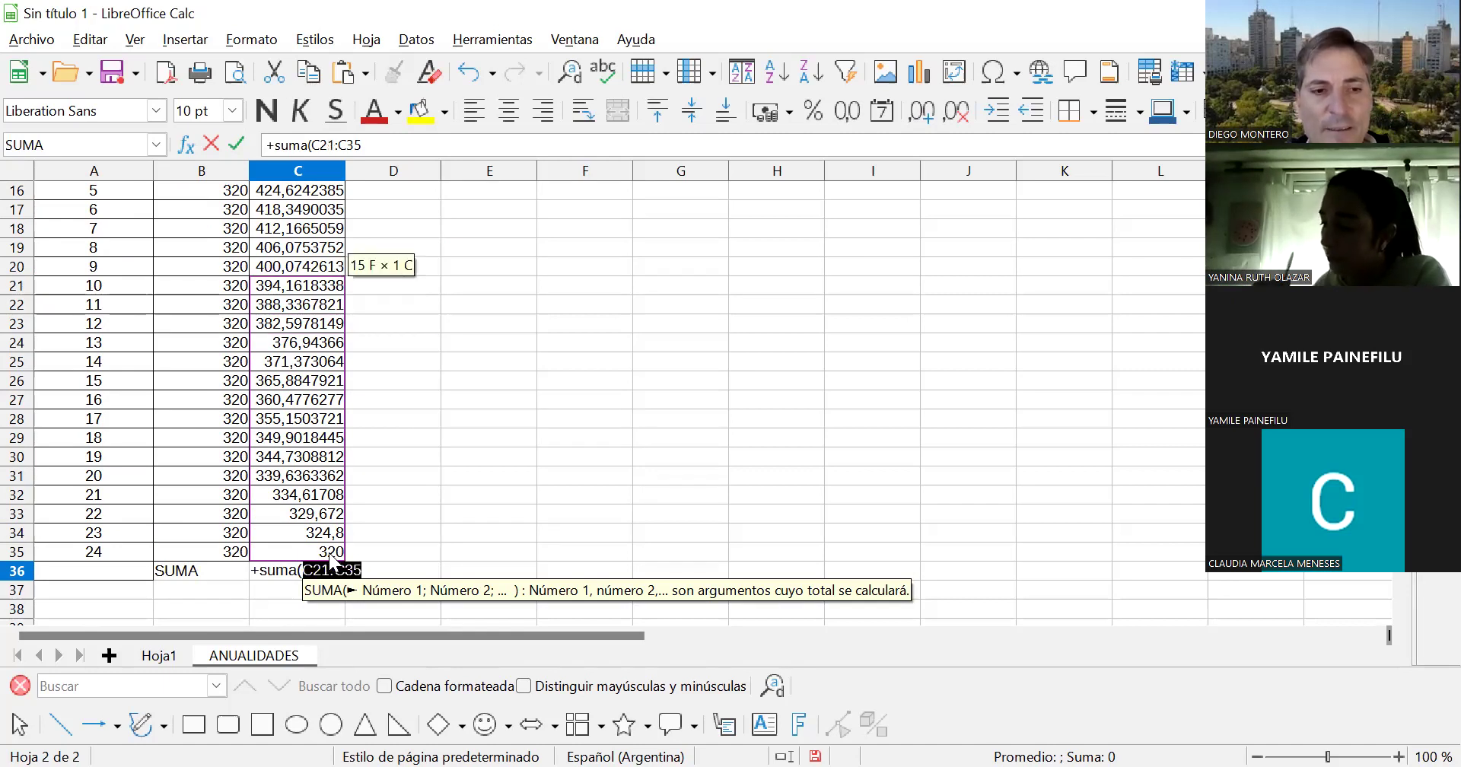
key("Escape")
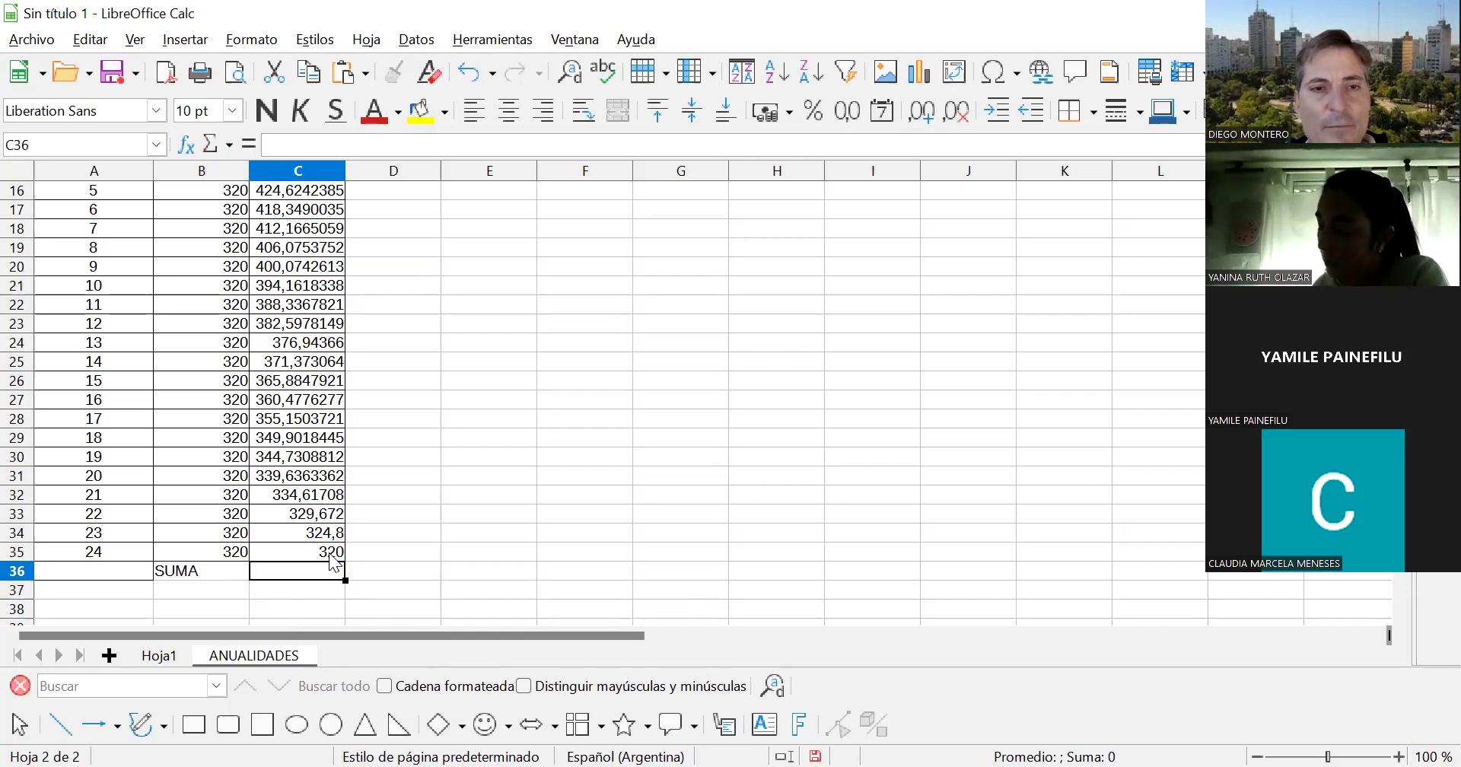
- Review the future values from payment 24 in C35 back up to the VF column header in C11
left_click(330, 554)
key("Up")
key("Up")
key("Up")
key("Up")
key("Up")
key("Up")
key("Up")
key("Up")
key("Up")
key("Up")
key("Up")
key("Up")
key("Up")
key("Up")
key("Up")
key("Up")
key("Up")
key("Up")
key("Up")
key("Up")
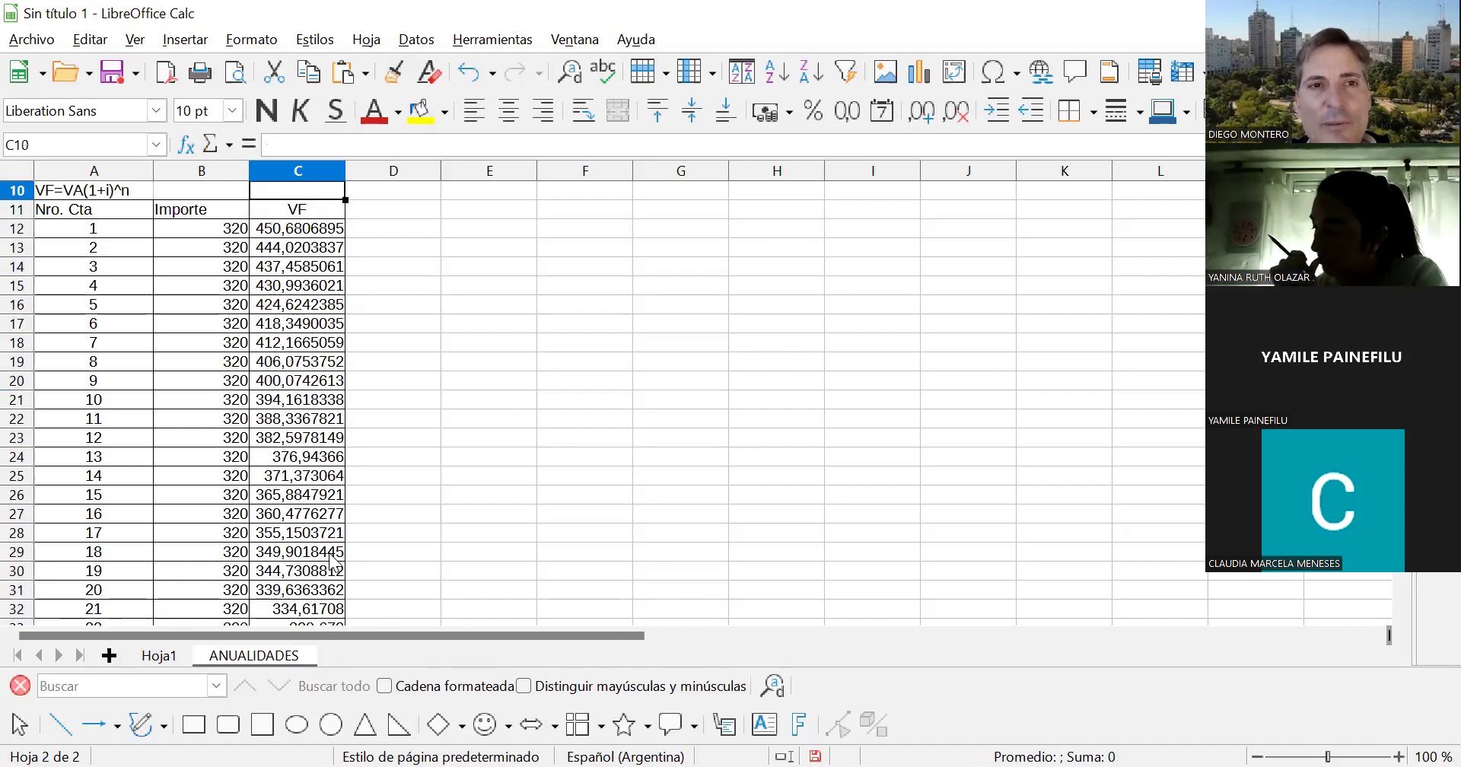
key("Down")
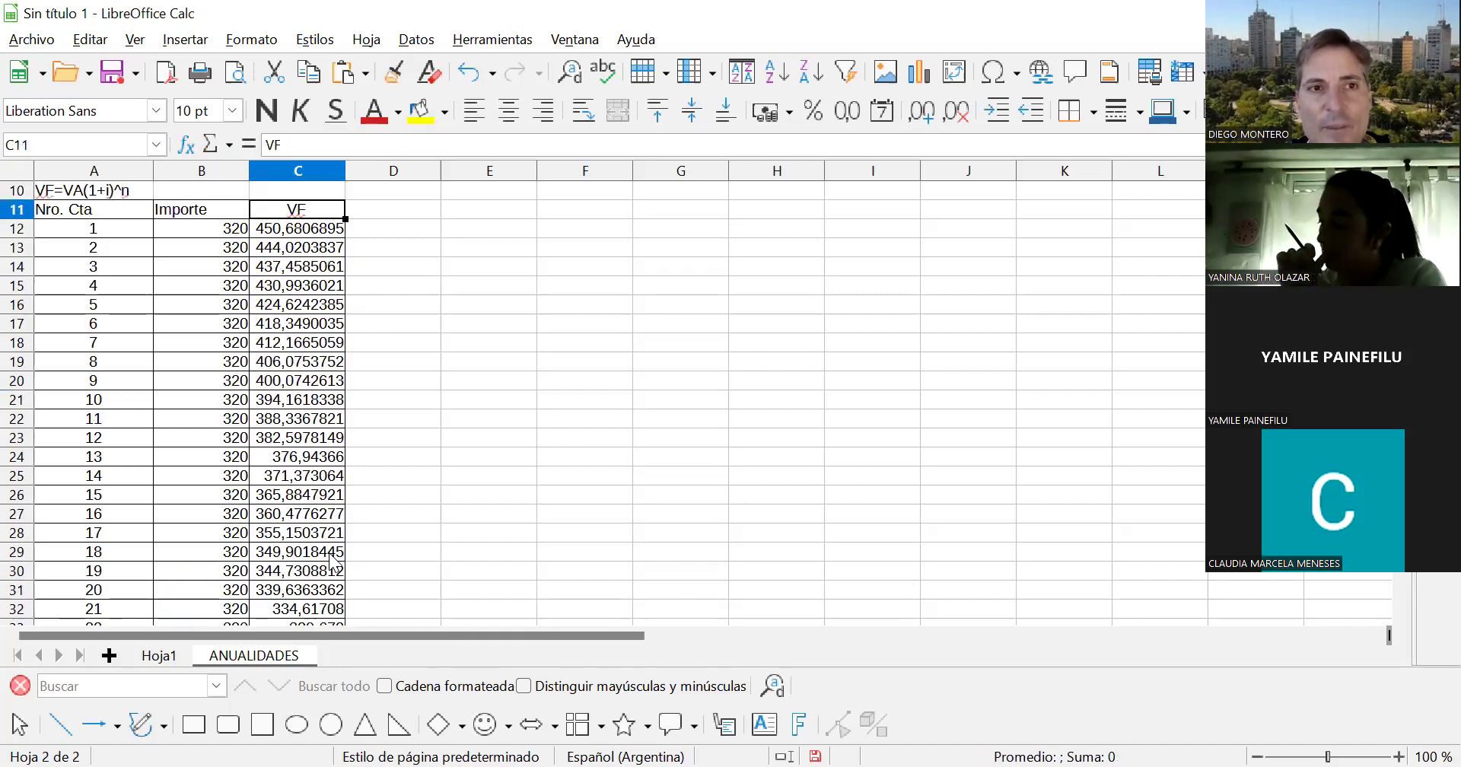
- Make the monthly interest rate in D7 and its label mensual in E7 bold
key("Up")
key("Up")
key("Up")
key("Up")
key("Up")
key("Up")
key("Down")
key("Down")
key("Right")
key("Right")
key("Left")
key("Left")
key("Left")
key("Right")
key("Right")
key("Right")
key("Left")
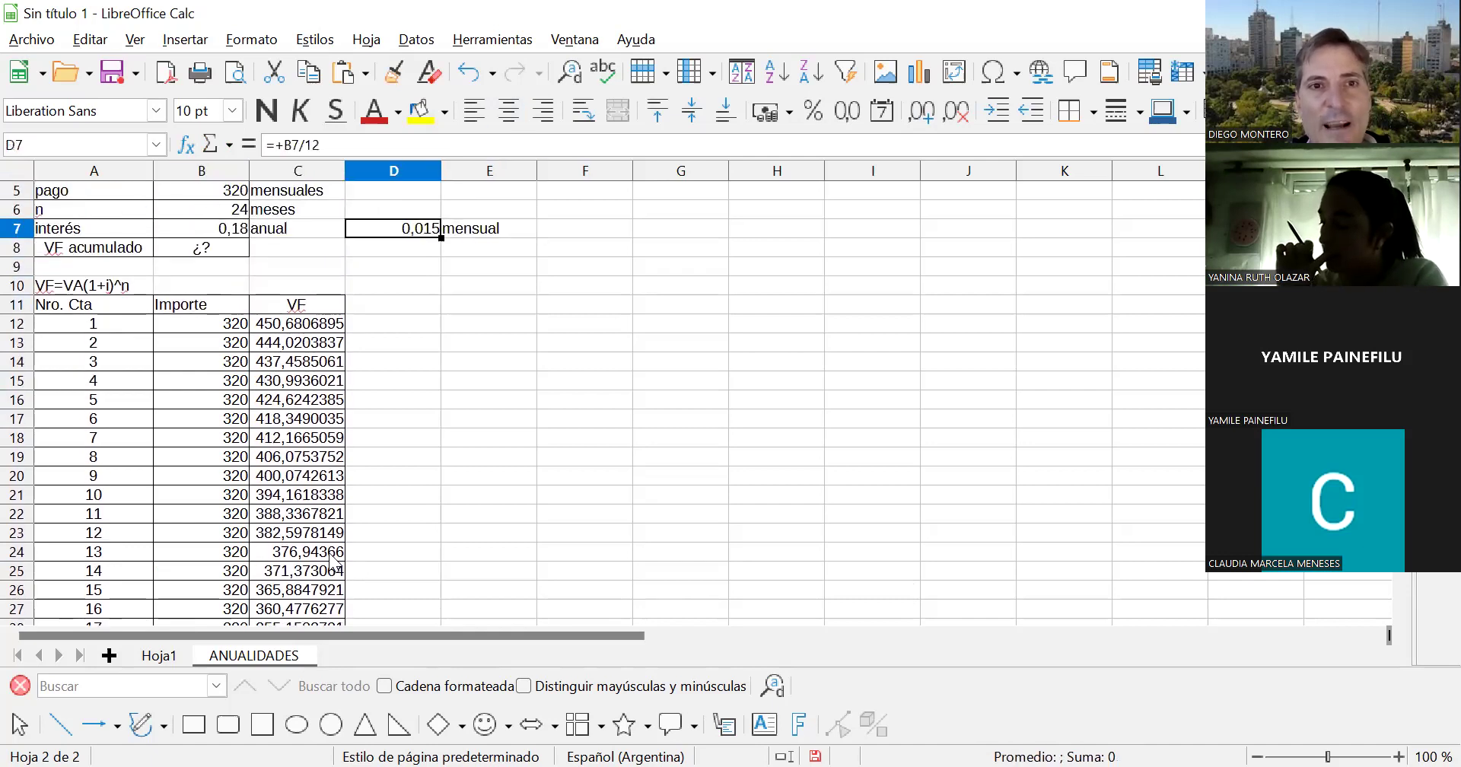
left_click(272, 112)
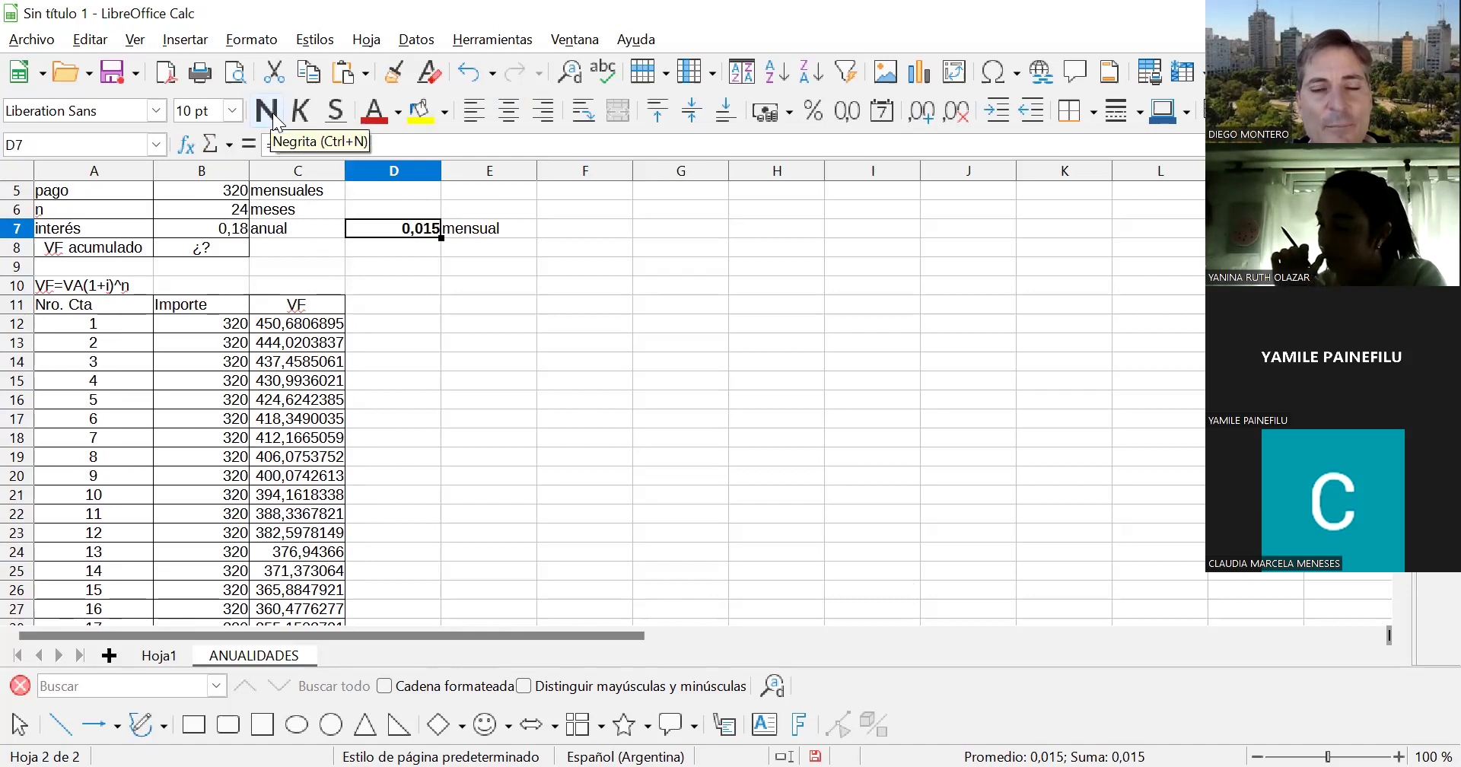
key("shift+Right")
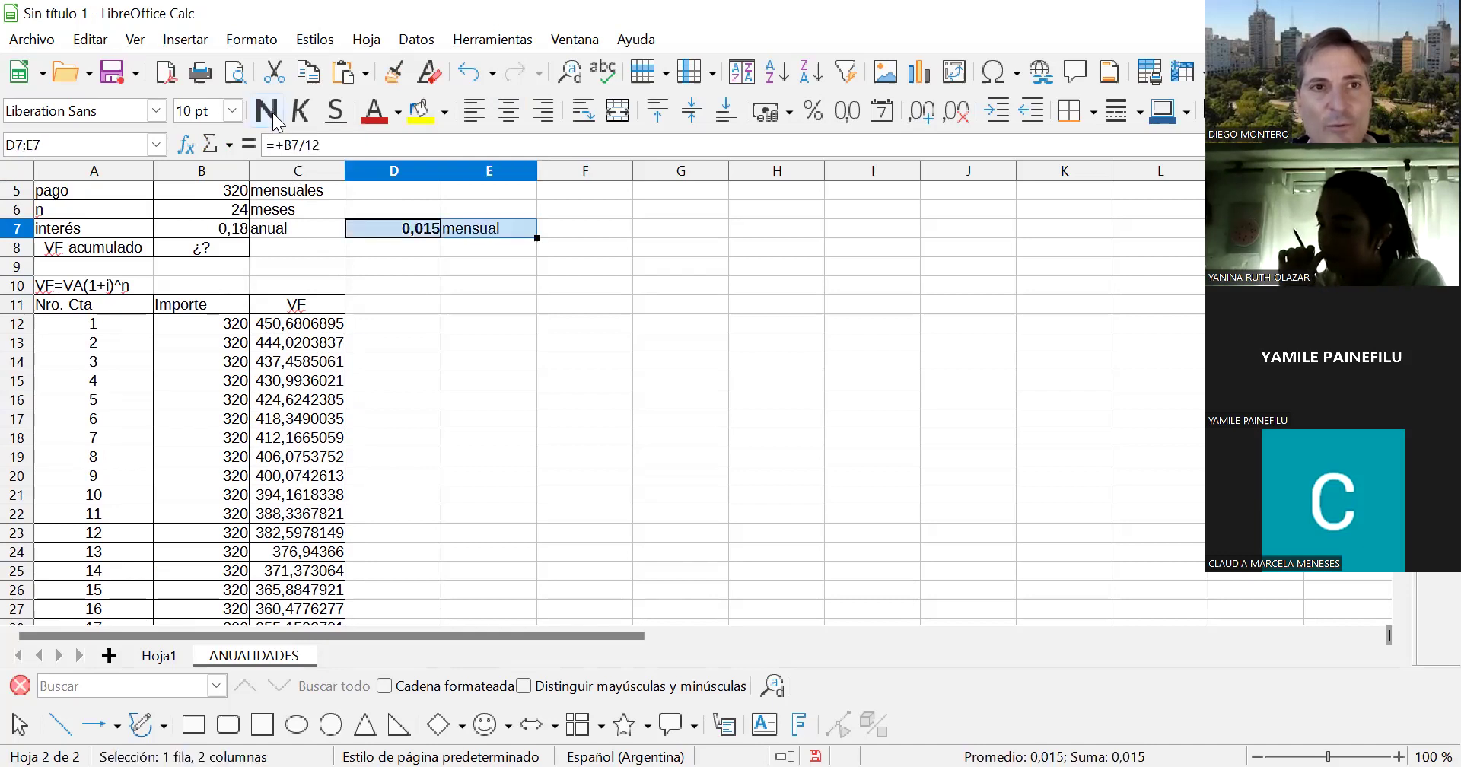
left_click(272, 112)
- Review the future values and their formulas along the VF column, from payment 24 up to the first payments
key("Down")
key("Down")
key("Down")
key("Down")
key("Down")
key("Down")
key("Down")
key("Down")
key("Down")
key("Down")
key("Down")
key("Down")
key("Down")
key("Down")
key("Down")
key("Down")
key("Down")
key("Down")
key("Down")
key("Down")
key("Down")
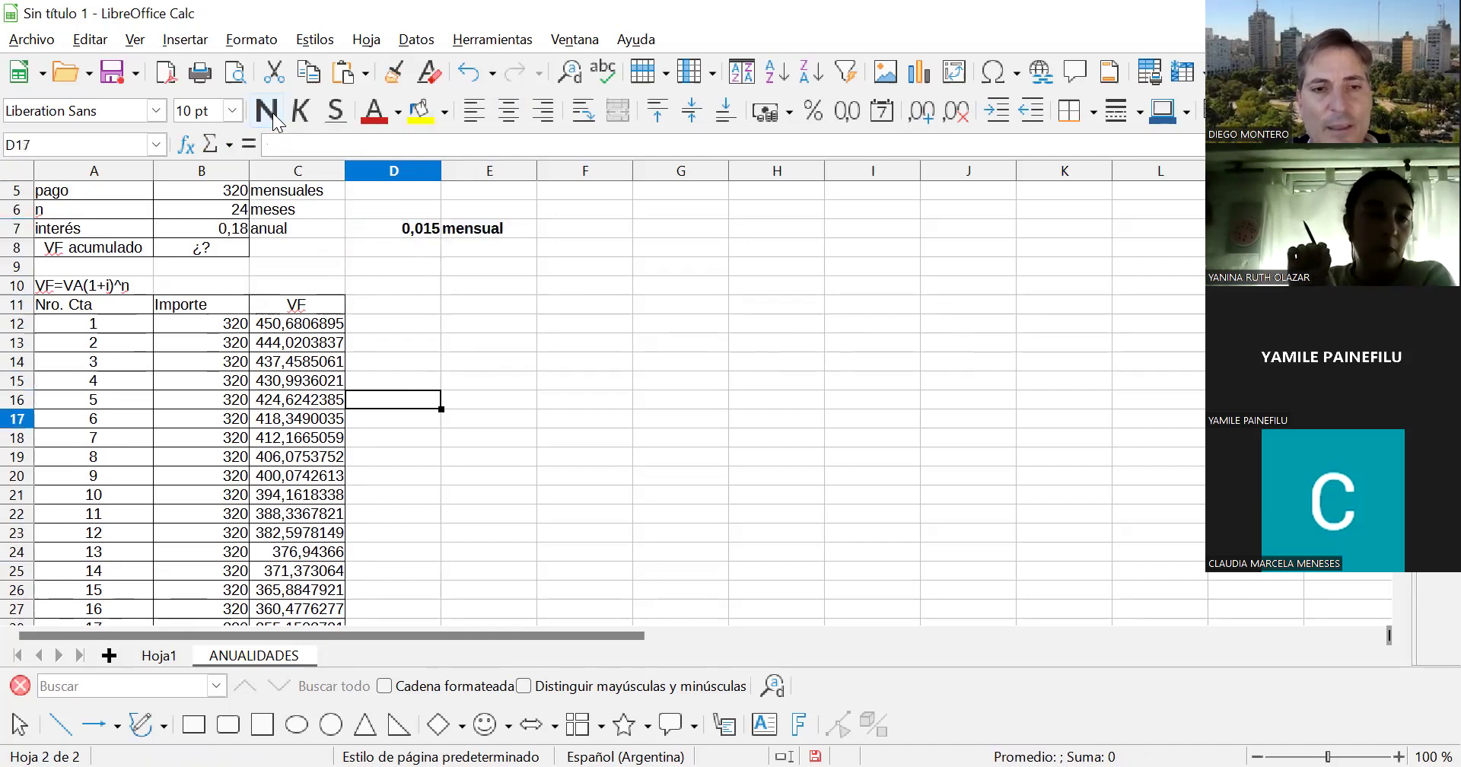
key("Up")
key("Up")
key("Up")
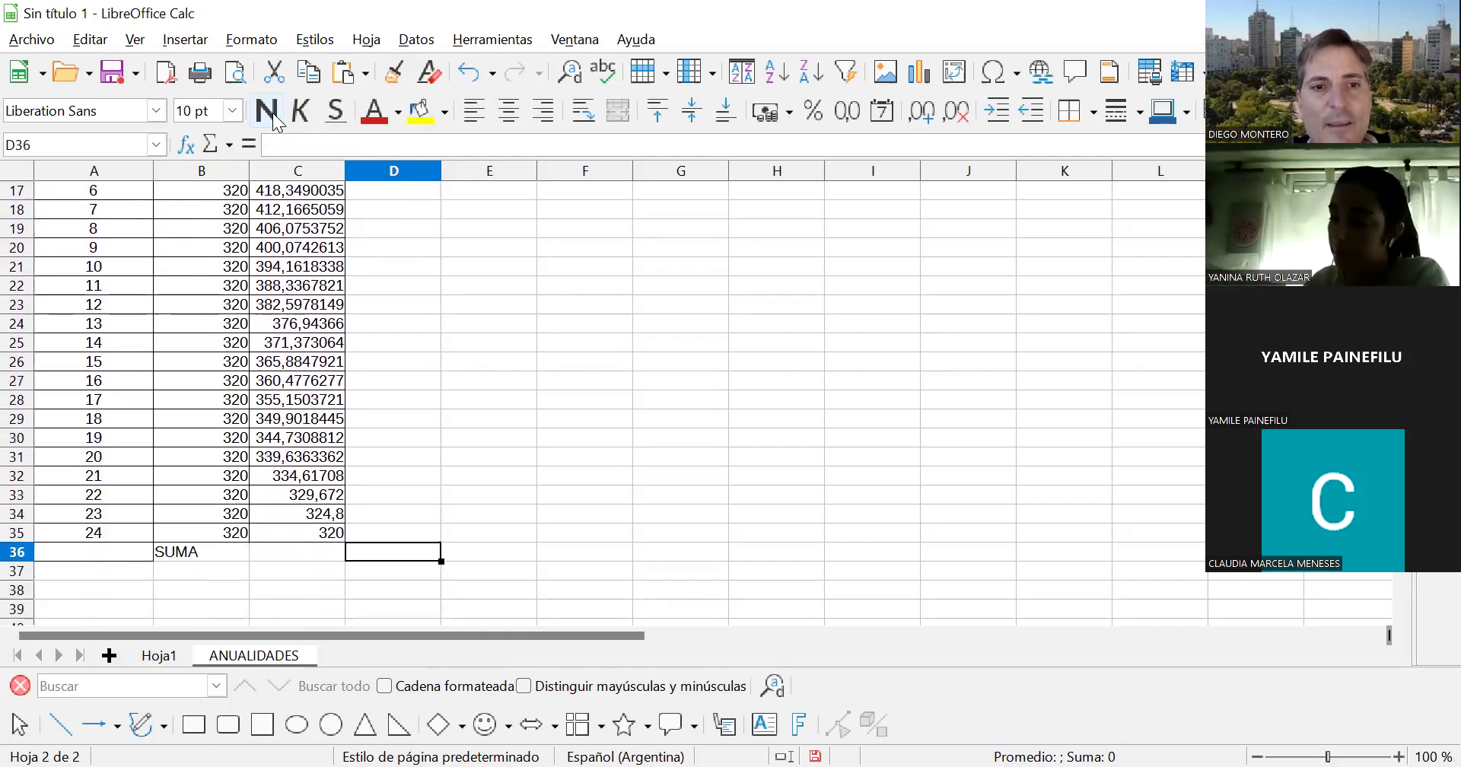
key("Left")
key("Up")
key("Up")
key("Up")
key("Up")
key("Up")
key("Up")
key("Up")
key("Up")
key("Up")
key("Up")
key("Up")
key("Up")
key("Up")
key("Up")
key("Up")
key("Up")
key("Up")
key("Up")
key("Up")
key("Up")
key("Up")
key("Up")
key("Up")
key("Up")
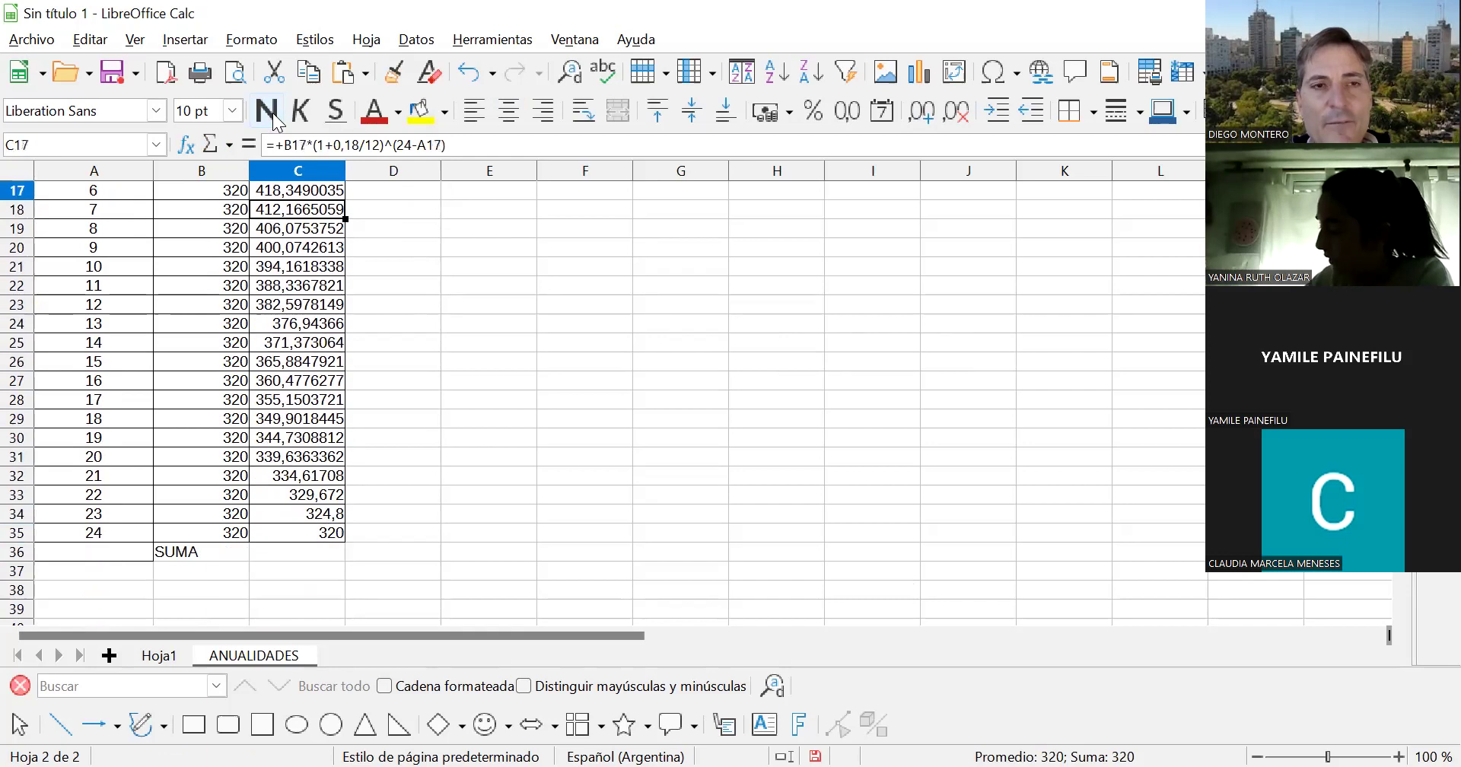
key("Down")
key("Down")
key("Down")
key("Down")
key("Down")
key("Down")
key("Down")
key("Down")
key("Down")
key("Down")
key("Down")
key("Down")
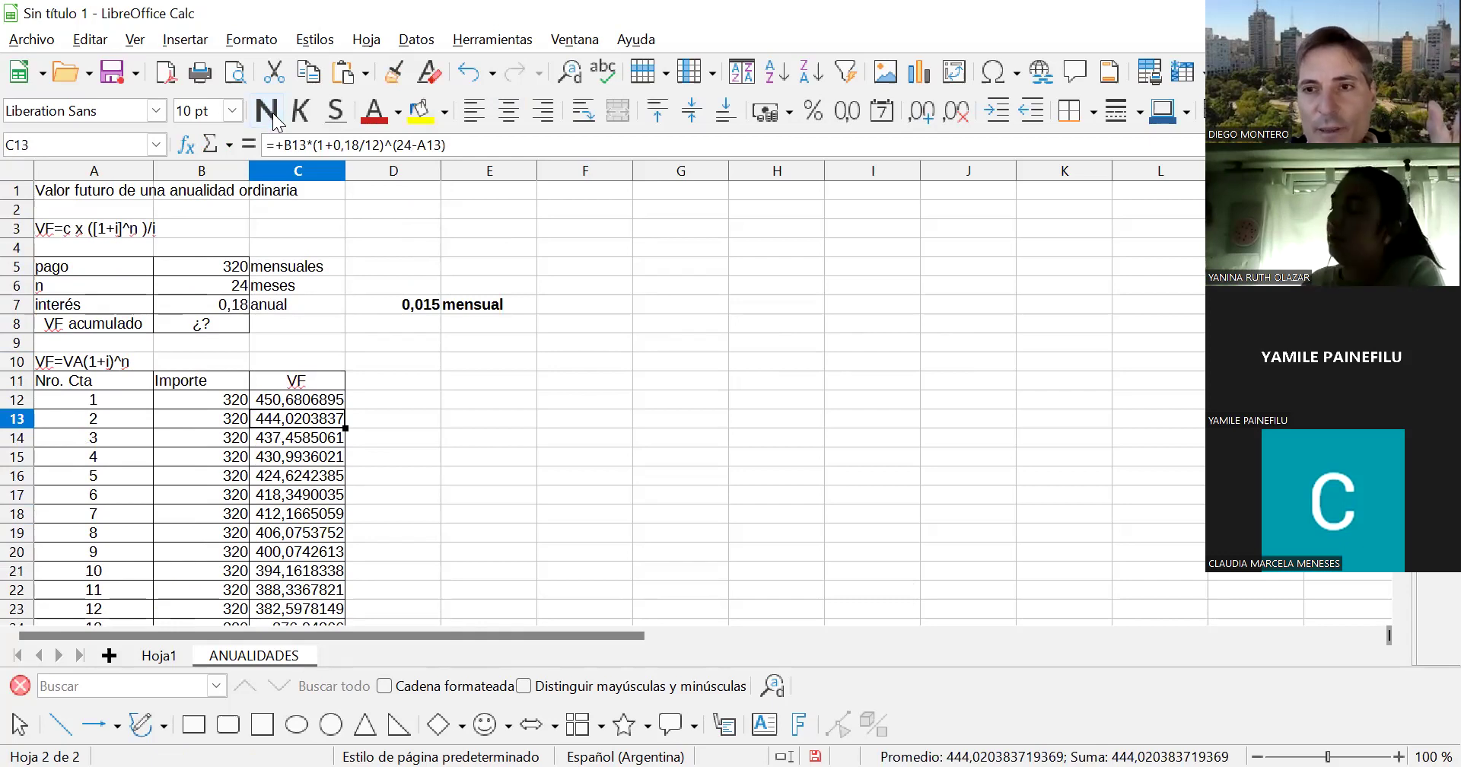
- Enter the formula +SUMA(C12:C35) in C36 to total the future values of all 24 payments
key("Down")
key("Down")
key("Down")
key("Down")
key("Down")
key("Down")
key("Down")
key("Down")
key("Down")
key("Down")
key("Down")
key("Down")
key("Down")
key("Down")
key("Down")
key("Down")
key("Down")
key("Down")
key("Down")
key("Down")
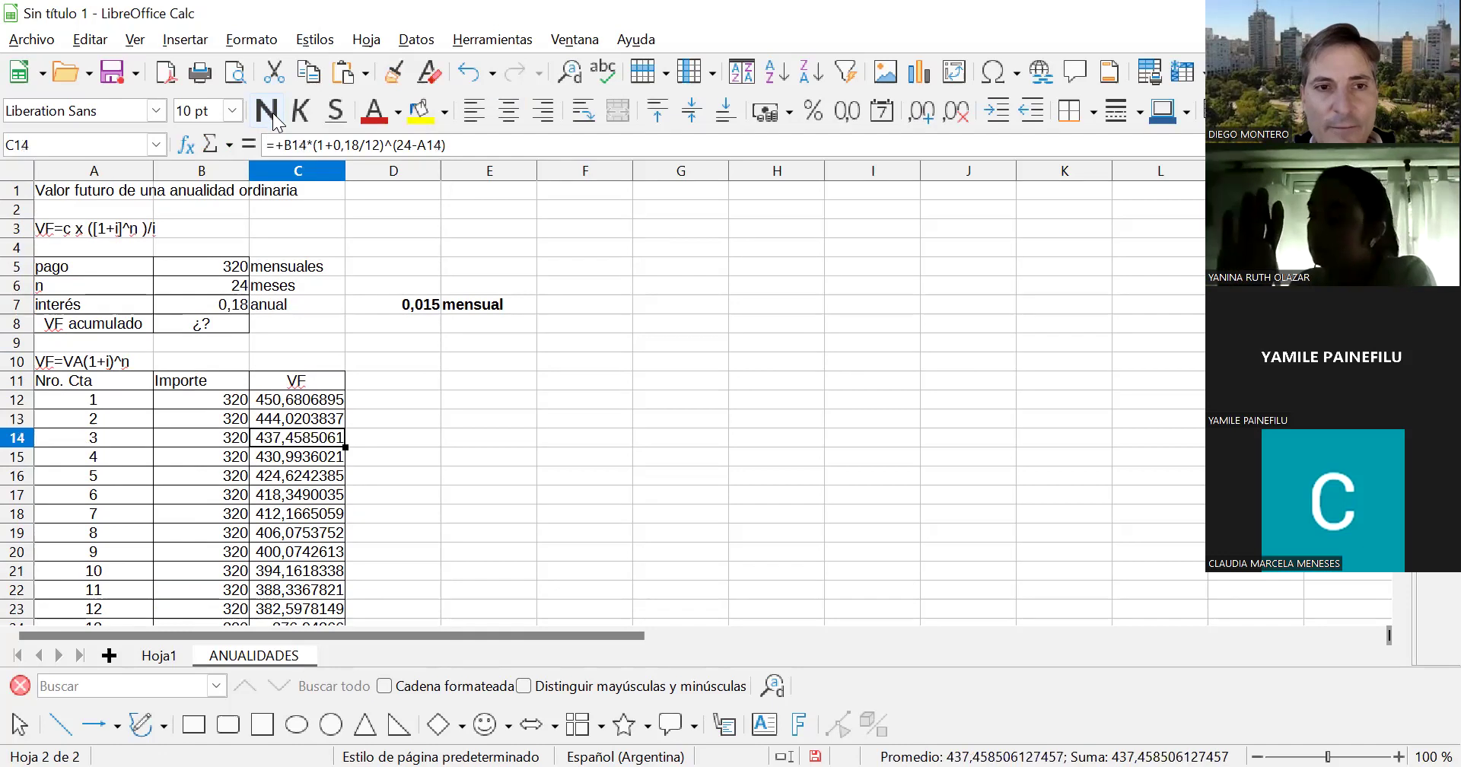
key("Up")
key("Up")
key("Up")
key("Up")
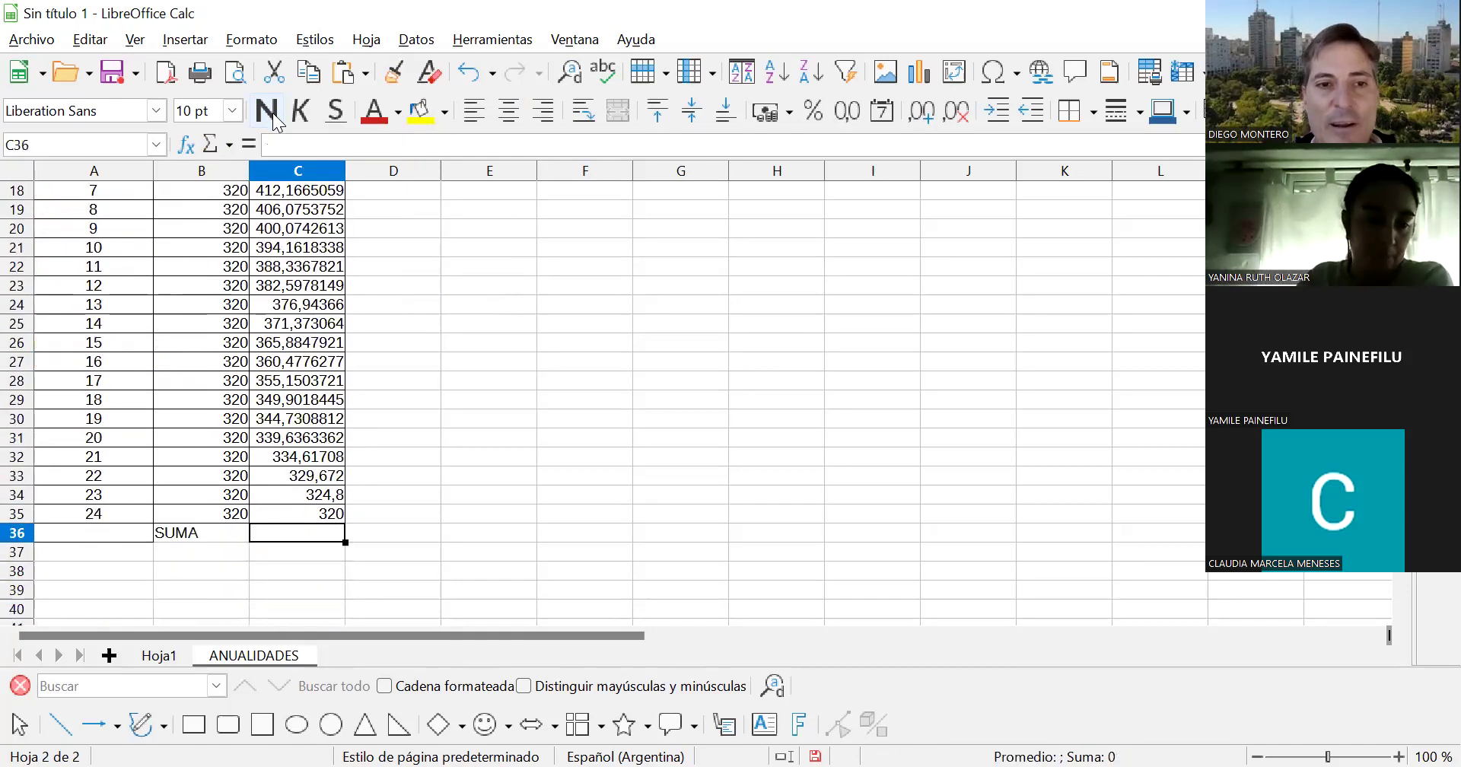
type("+suma(")
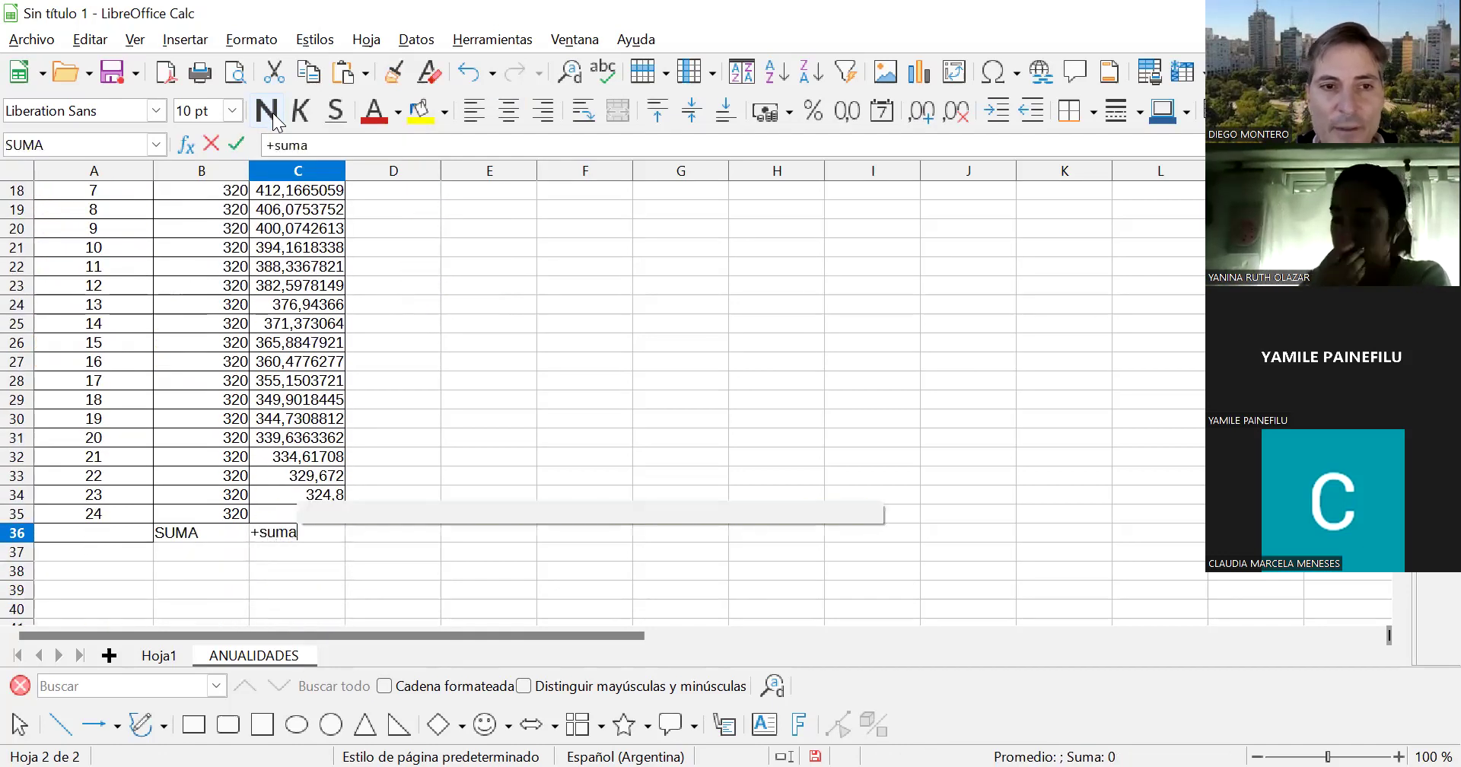
key("Up")
key("shift+Up")
key("shift+Up")
key("shift+Up")
key("shift+Up")
key("shift+Up")
key("shift+Up")
key("shift+Up")
key("shift+Up")
key("shift+Up")
key("shift+Up")
key("shift+Up")
key("shift+Up")
key("shift+Up")
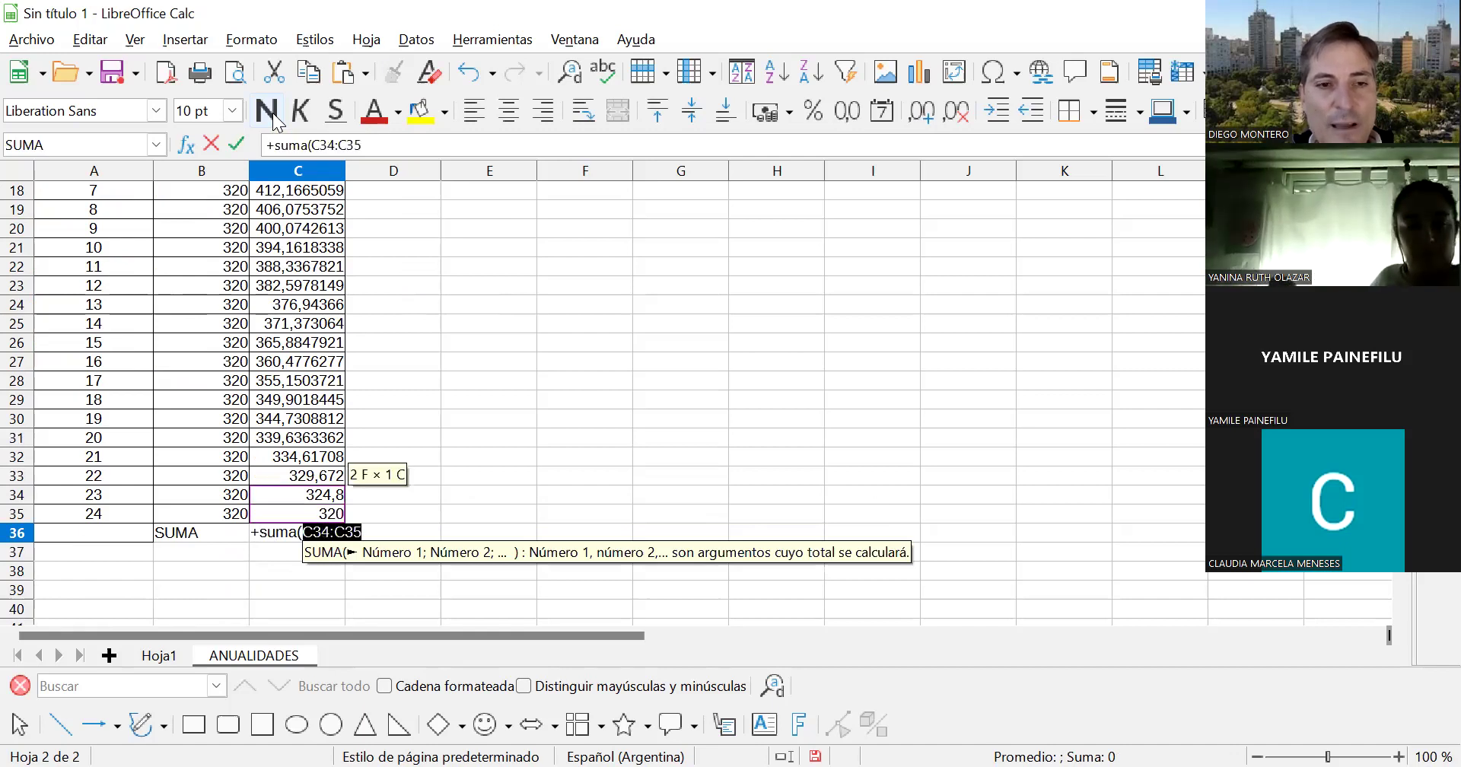
key("shift+Up")
key("shift+Up")
key("shift+Up")
key("shift+Up")
key("shift+Up")
key("shift+Up")
key("shift+Up")
key("shift+Up")
key("shift+Up")
key("shift+Up")
key("shift+Up")
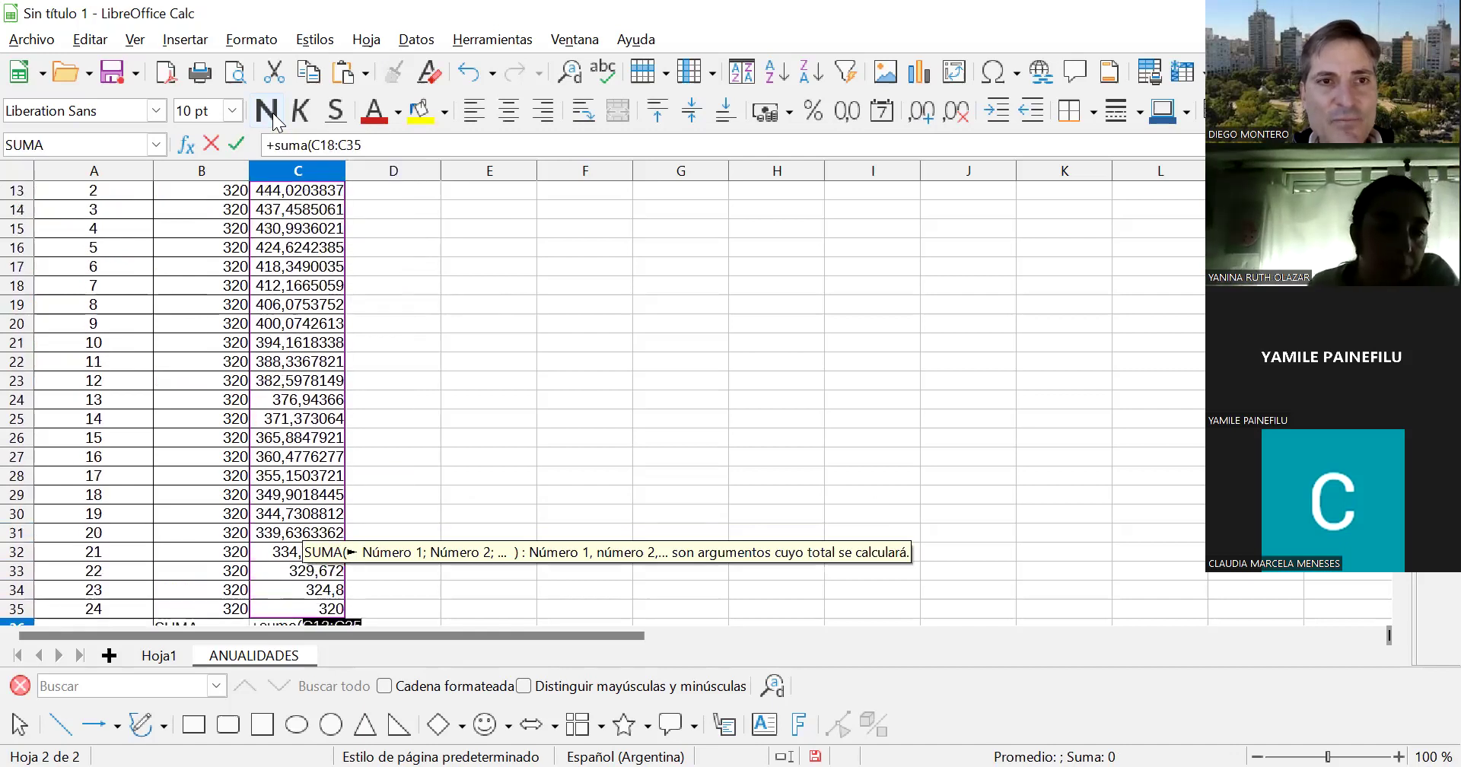
key("shift+Down")
type(")")
key("Return")
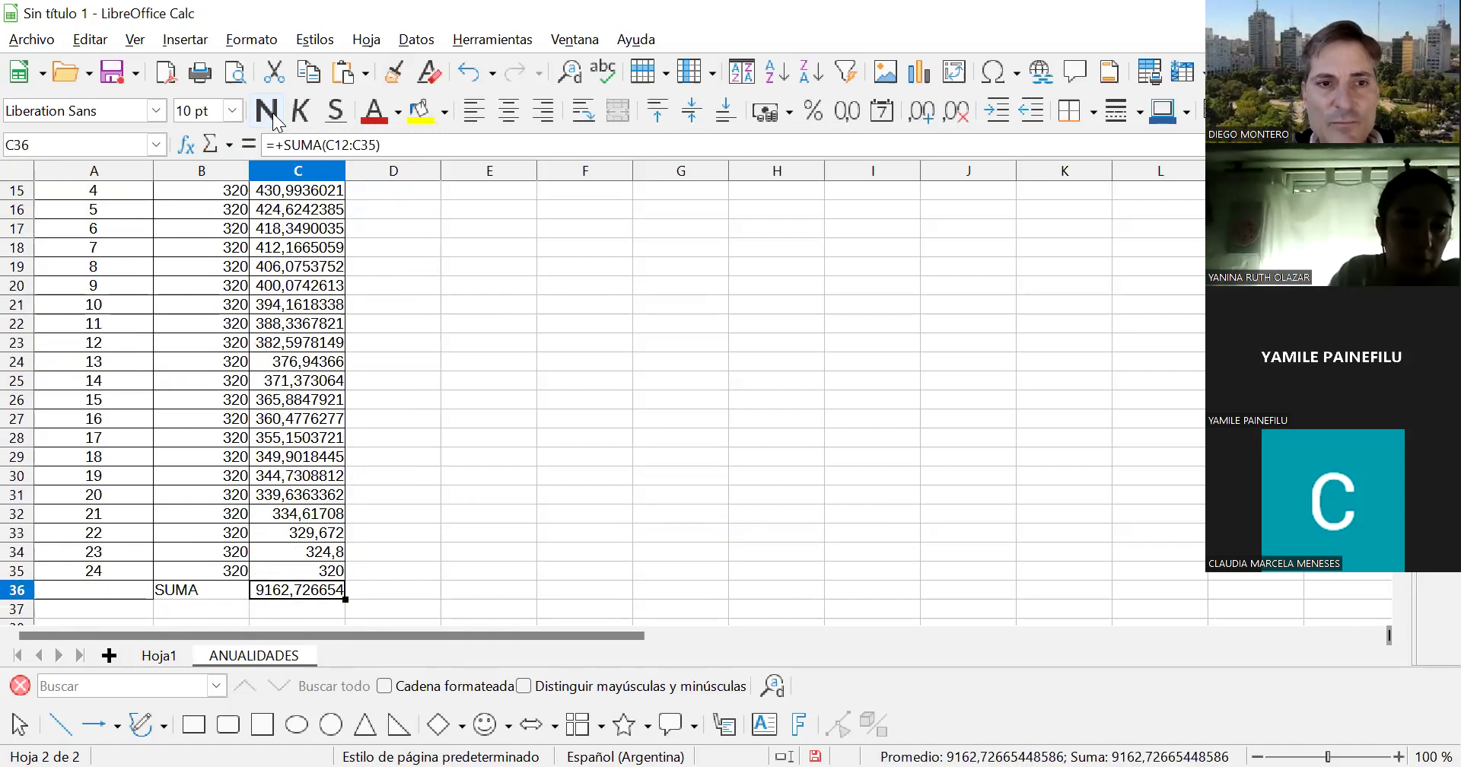
- Make the SUMA label and the total in B36:C36 bold
key("Left")
key("shift+Right")
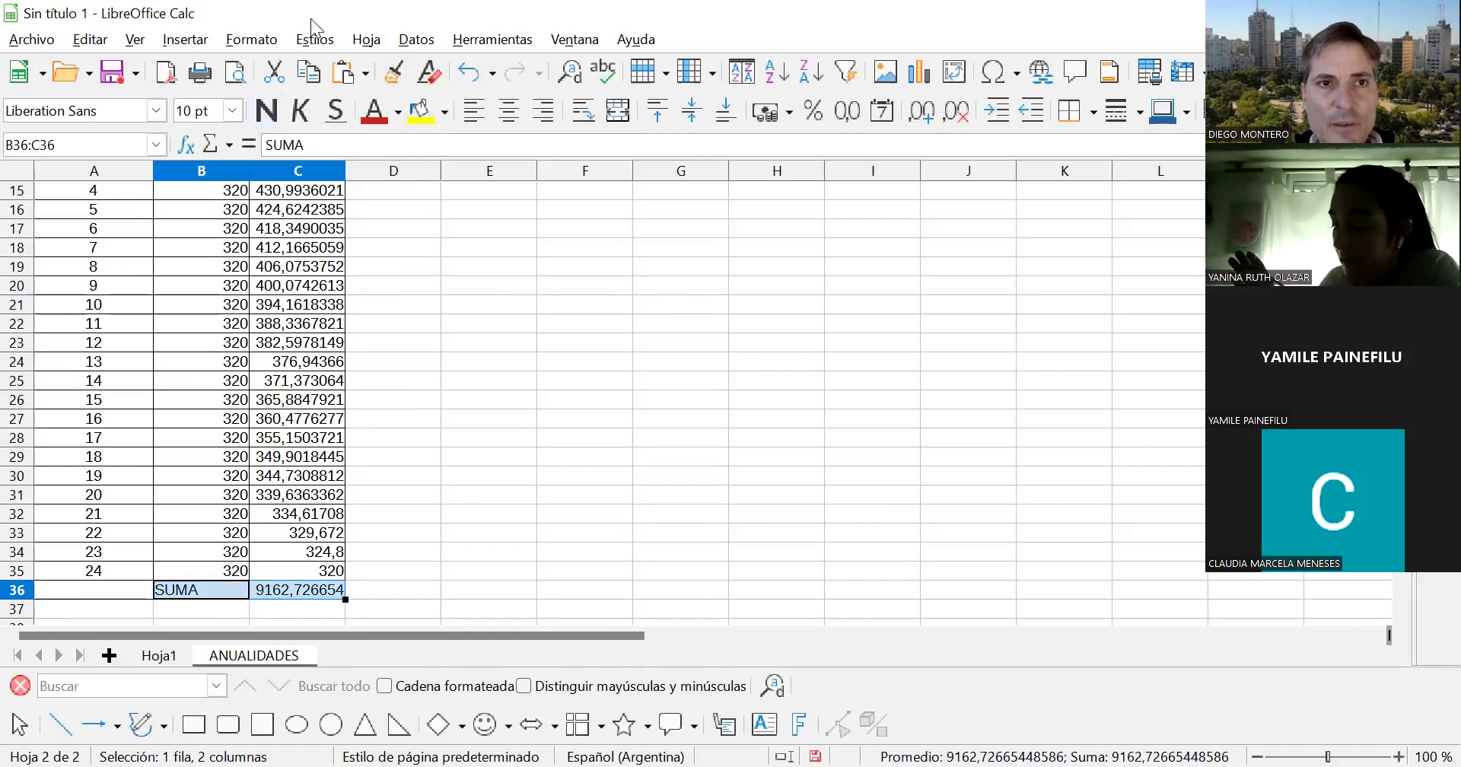
left_click(266, 111)
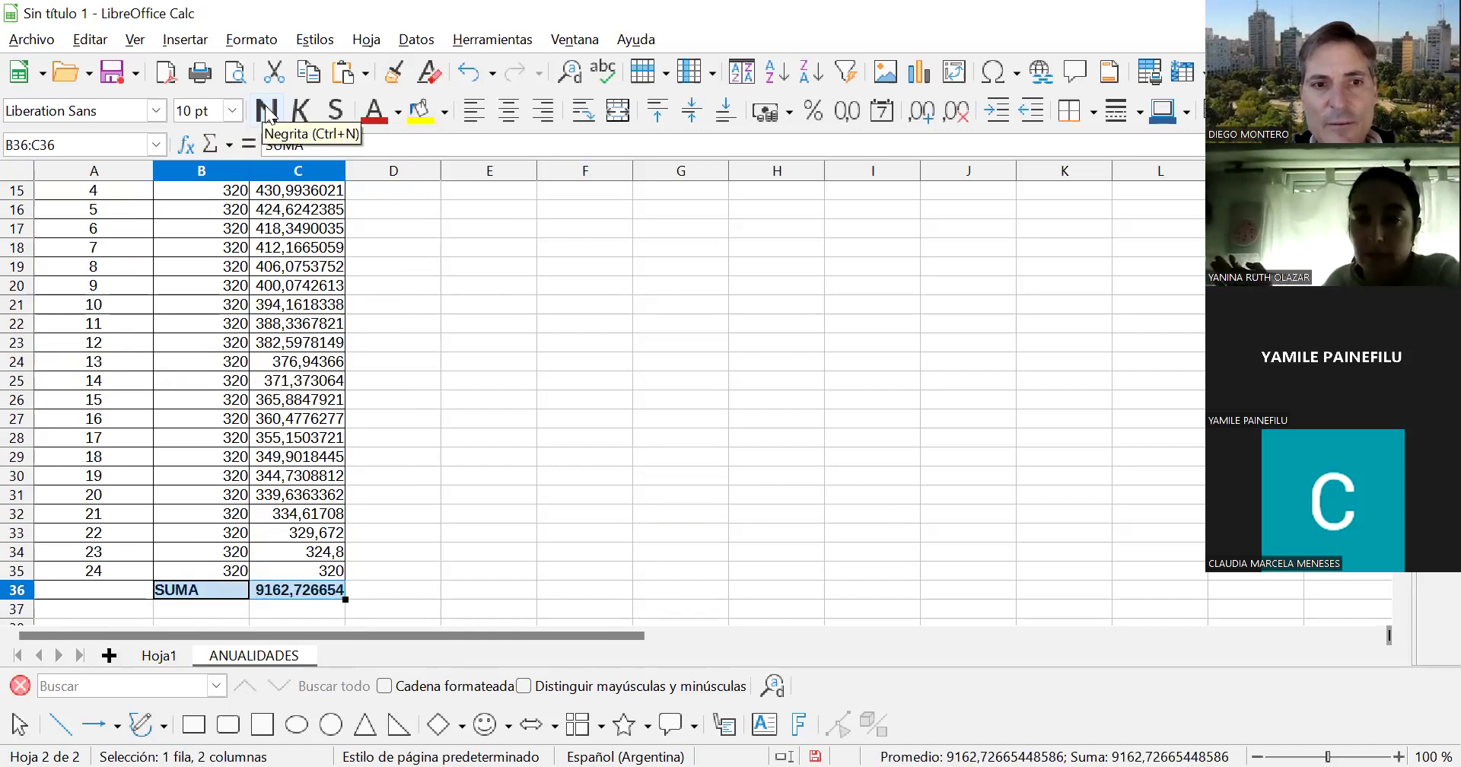
key("Right")
key("Right")
key("Left")
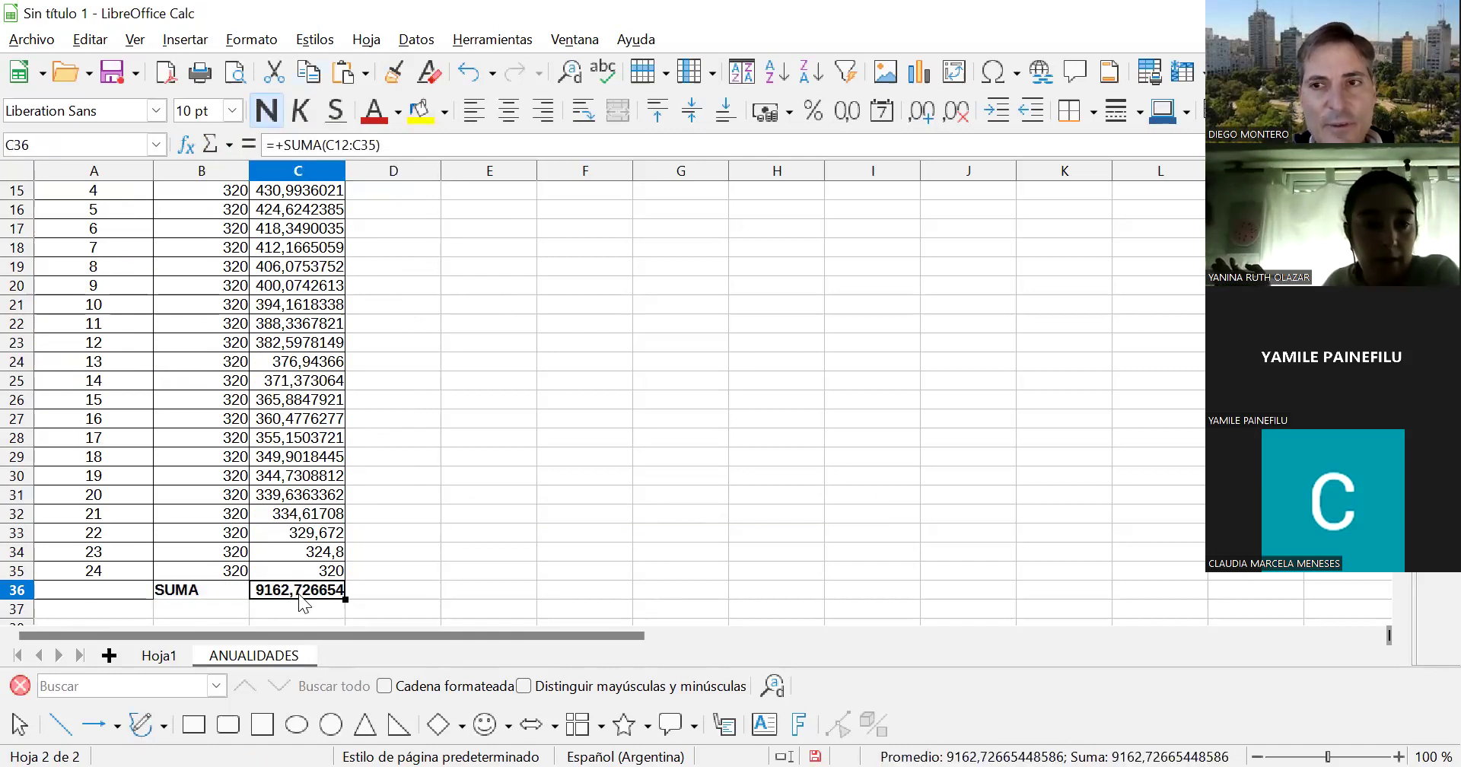
- Make the table headers Nro. Cta, Importe and VF in A11:C11 bold and centred
key("Up")
key("Up")
key("Up")
key("Up")
key("Up")
key("Up")
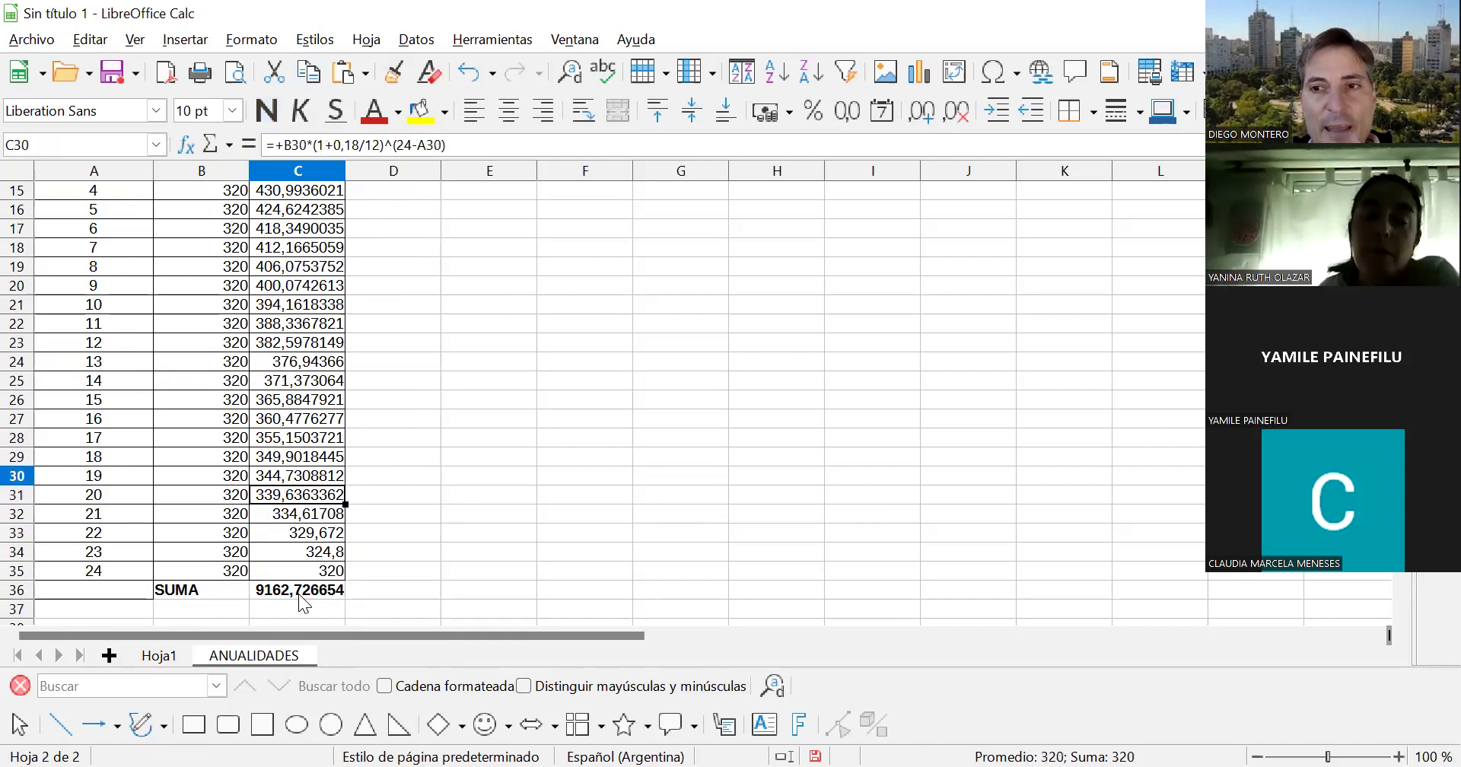
key("Up")
key("Up")
key("Up")
key("Up")
key("Up")
key("Up")
key("Up")
key("Up")
key("Up")
key("Up")
key("Up")
key("Up")
key("Up")
key("Up")
key("Up")
key("Up")
key("Up")
key("Up")
key("Up")
key("Up")
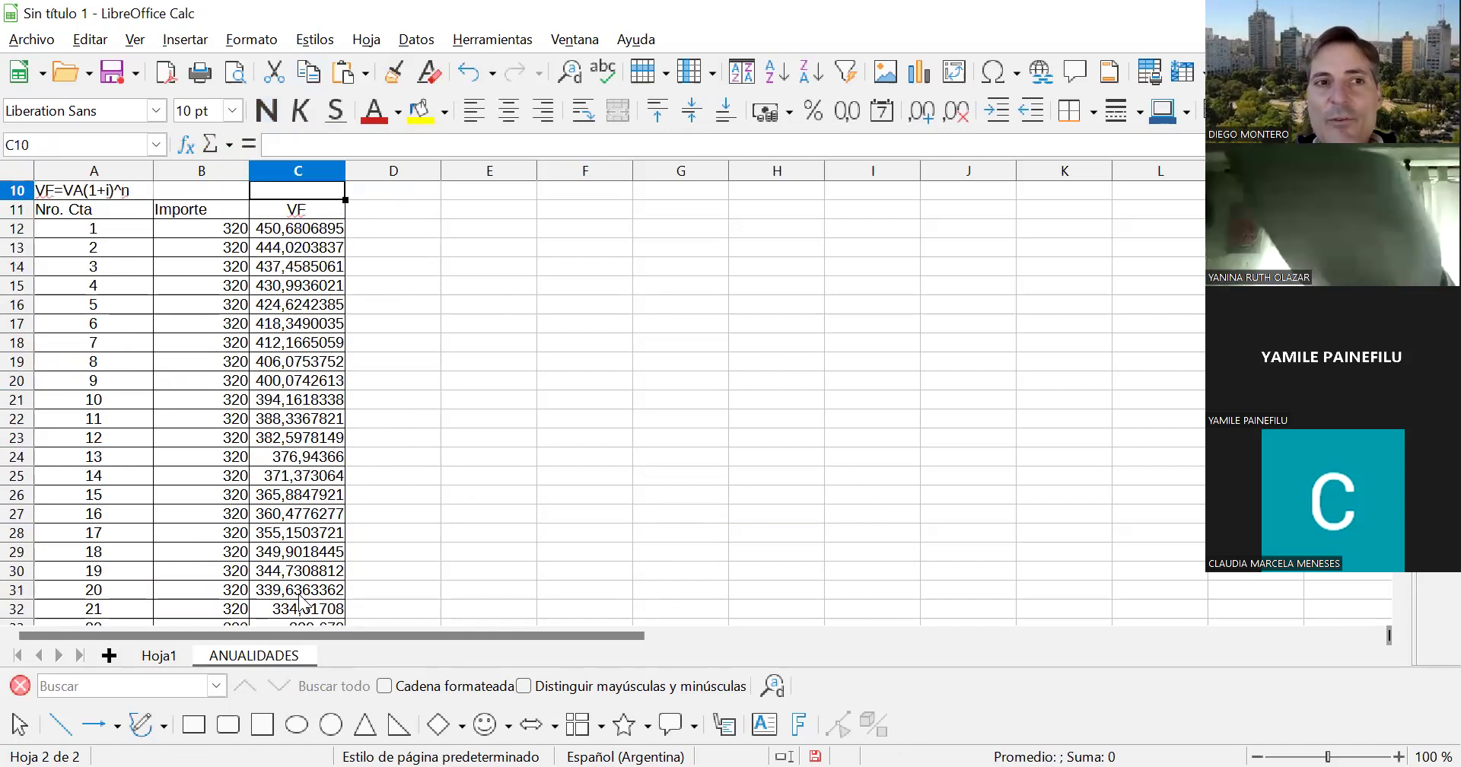
key("Up")
key("Down")
key("Down")
key("Home")
key("shift+Right")
key("shift+Right")
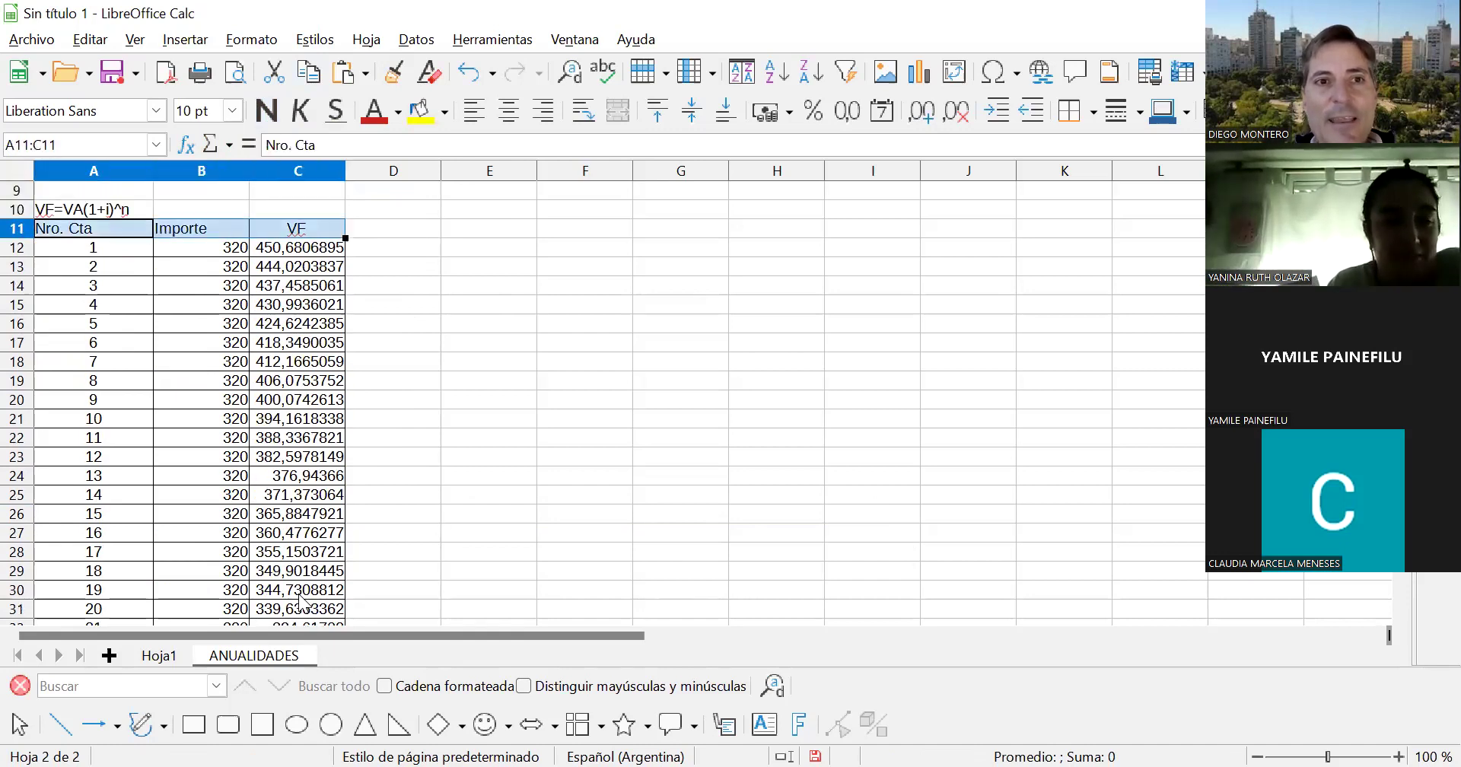
left_click(270, 116)
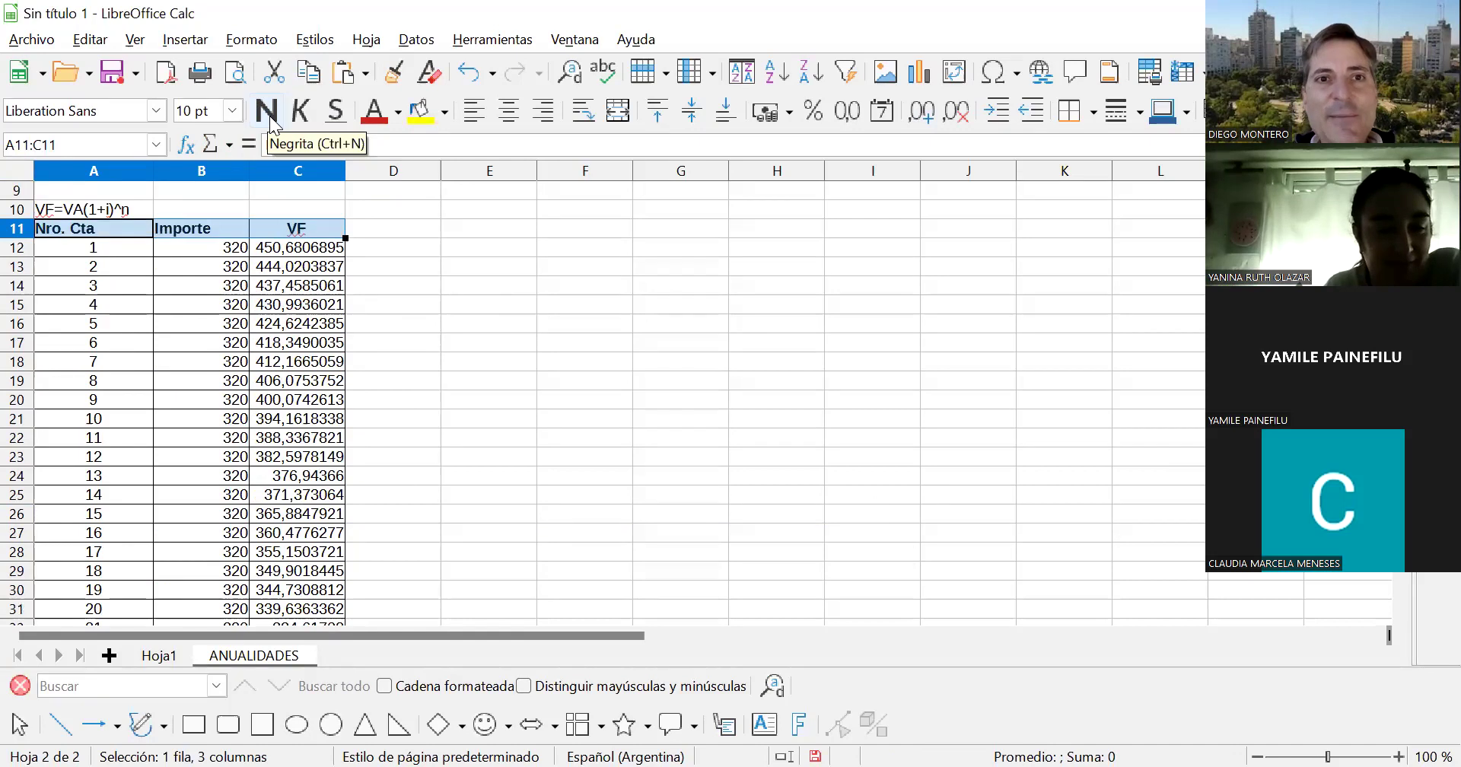
left_click(517, 114)
- Review the payment table from its first payments down the VF column to the SUMA total
key("Down")
key("Down")
key("Down")
key("Down")
key("Down")
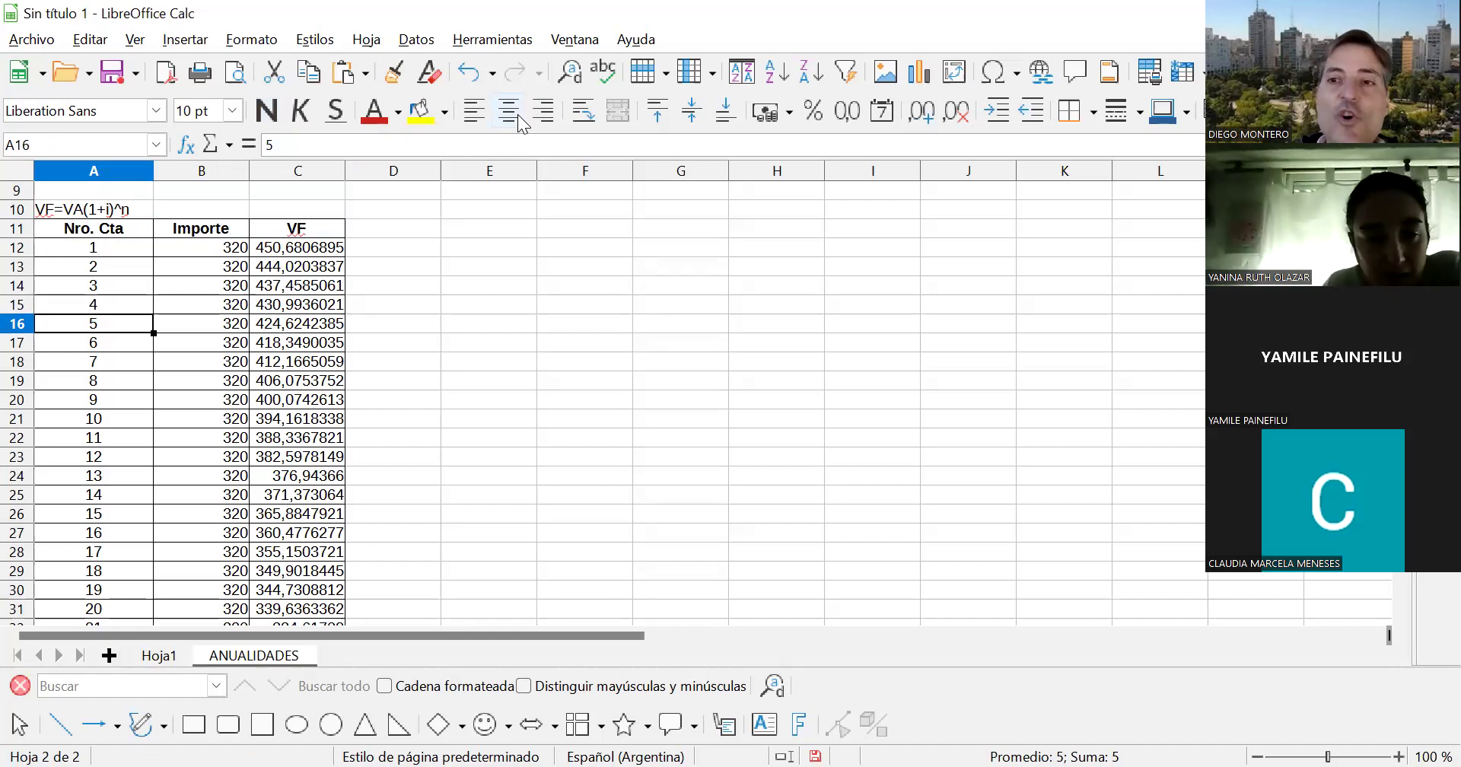
key("Up")
key("Up")
key("Up")
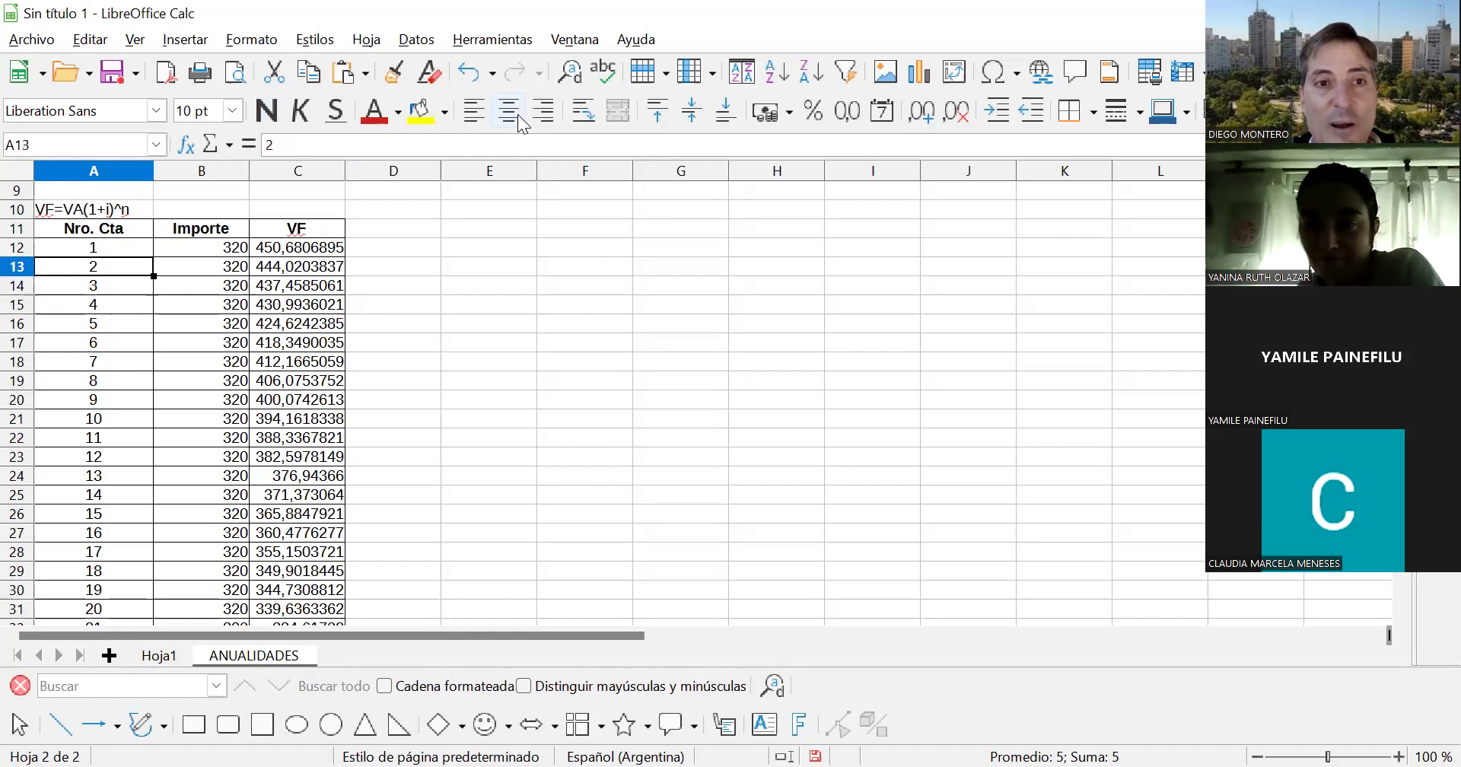
key("Right")
key("Right")
key("Down")
key("Down")
key("Down")
key("Down")
key("Down")
key("Down")
key("Down")
key("Down")
key("Down")
key("Down")
key("Down")
key("Down")
key("Down")
key("Down")
key("Down")
key("Down")
key("Down")
key("Down")
key("Down")
key("Down")
key("Down")
key("Down")
key("Down")
key("Down")
key("Down")
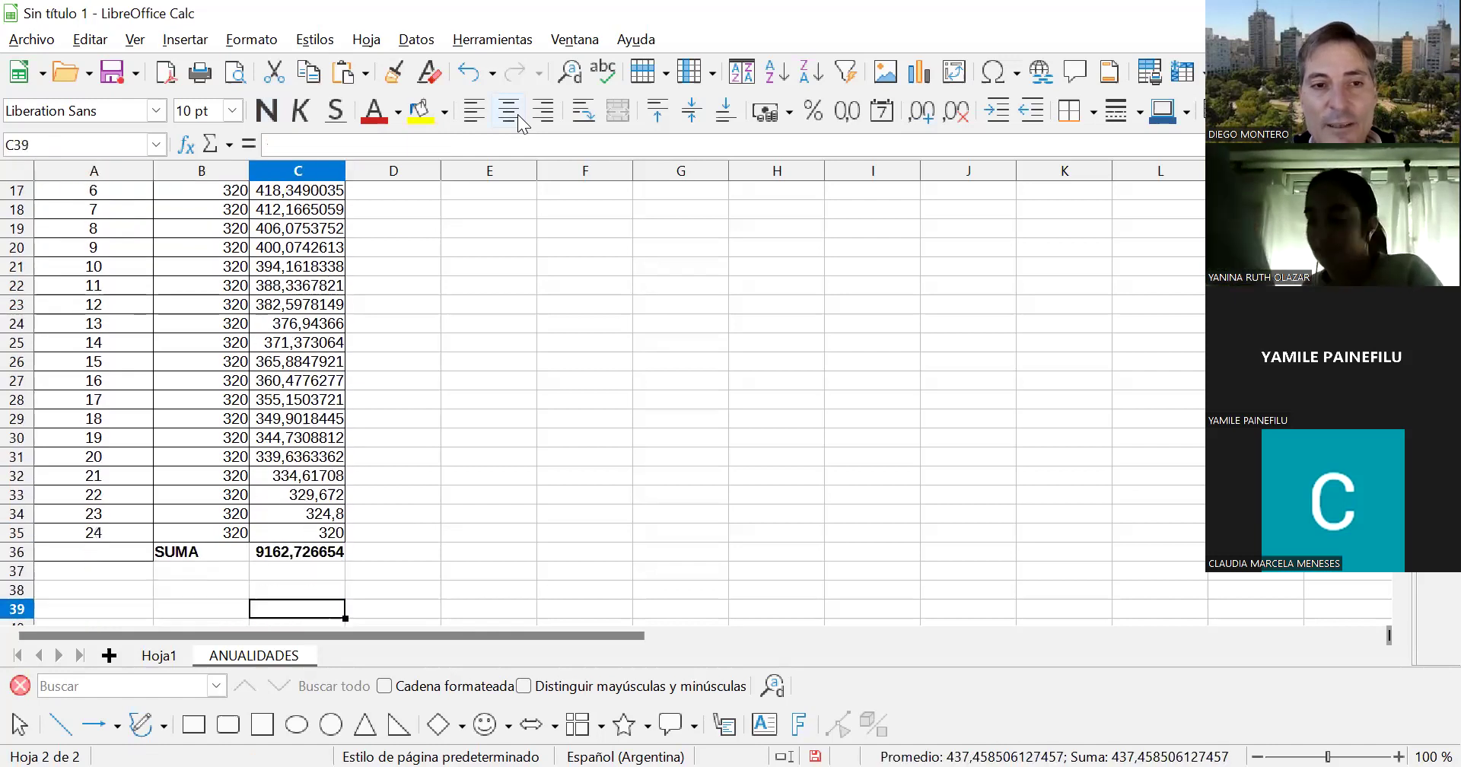
- Copy the annuity formula text VF=c x ([1+i]^n )/i from A3 into A38, below the SUMA row
key("Up")
key("Up")
key("Up")
key("Up")
key("Up")
key("Up")
key("Up")
key("Up")
key("Up")
key("Up")
key("Up")
key("Up")
key("Up")
key("Up")
key("Up")
key("Up")
key("Up")
key("Up")
key("Up")
key("Up")
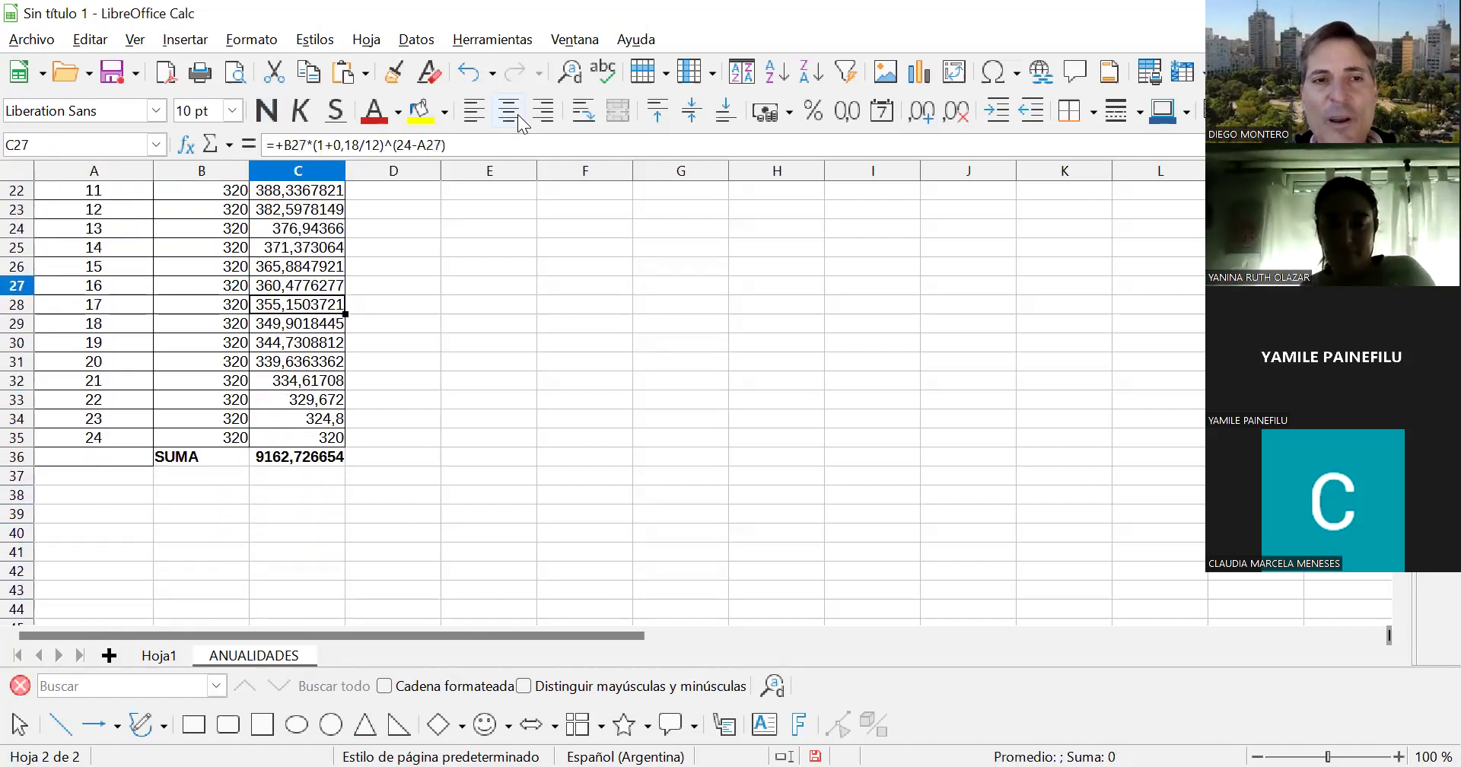
key("Down")
key("Up")
key("Up")
key("Up")
key("Up")
key("Up")
key("Up")
key("Up")
key("Up")
key("Up")
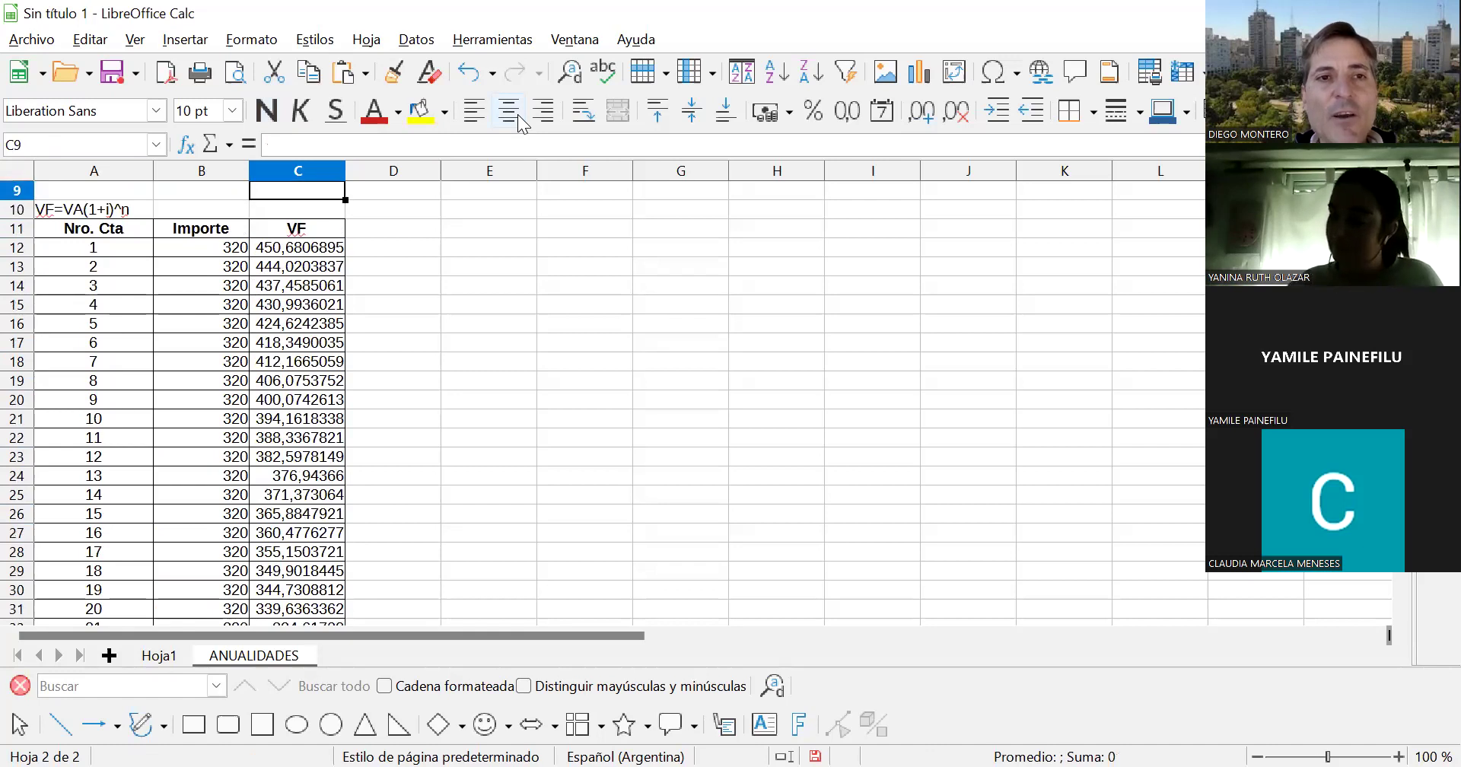
key("Down")
key("Down")
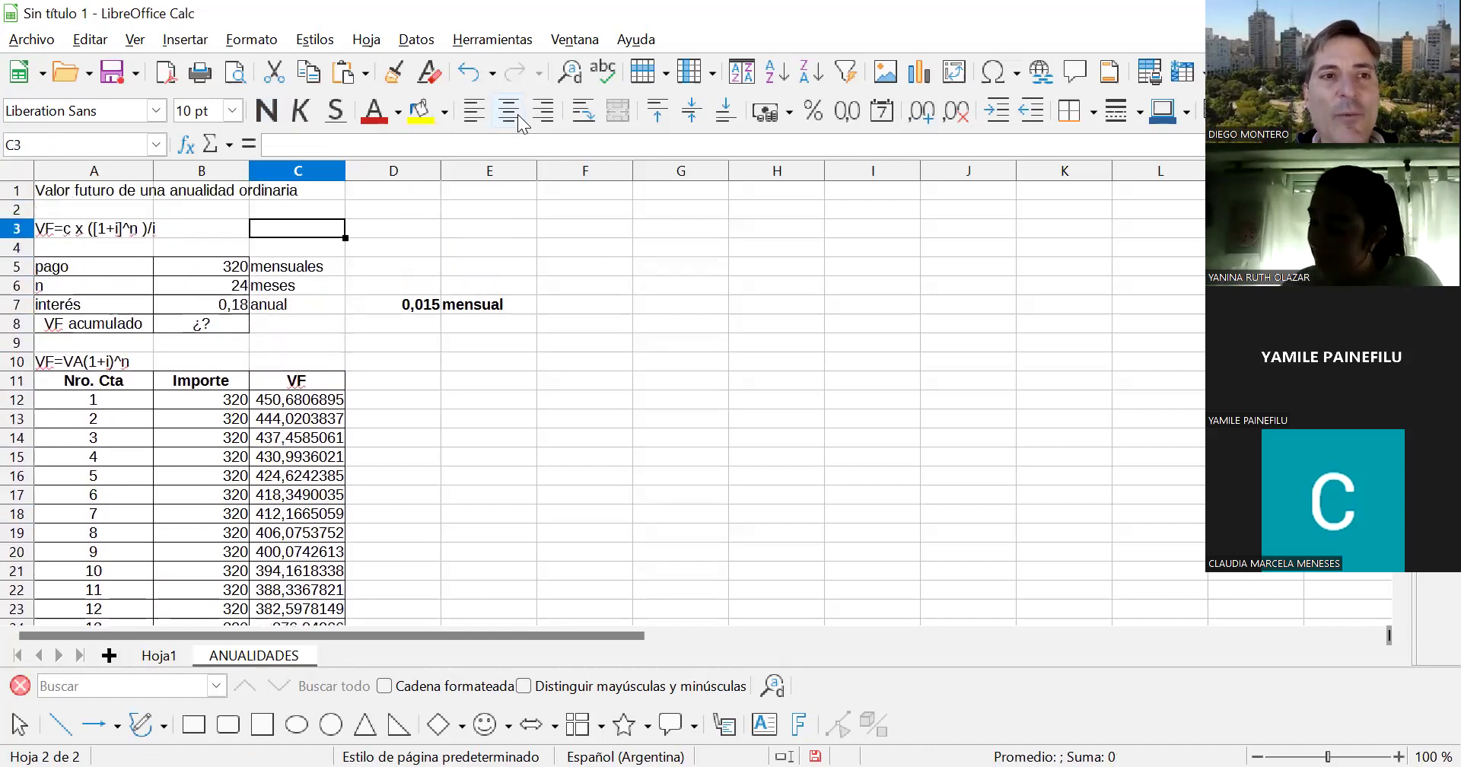
key("Left")
key("Left")
key("ctrl+c")
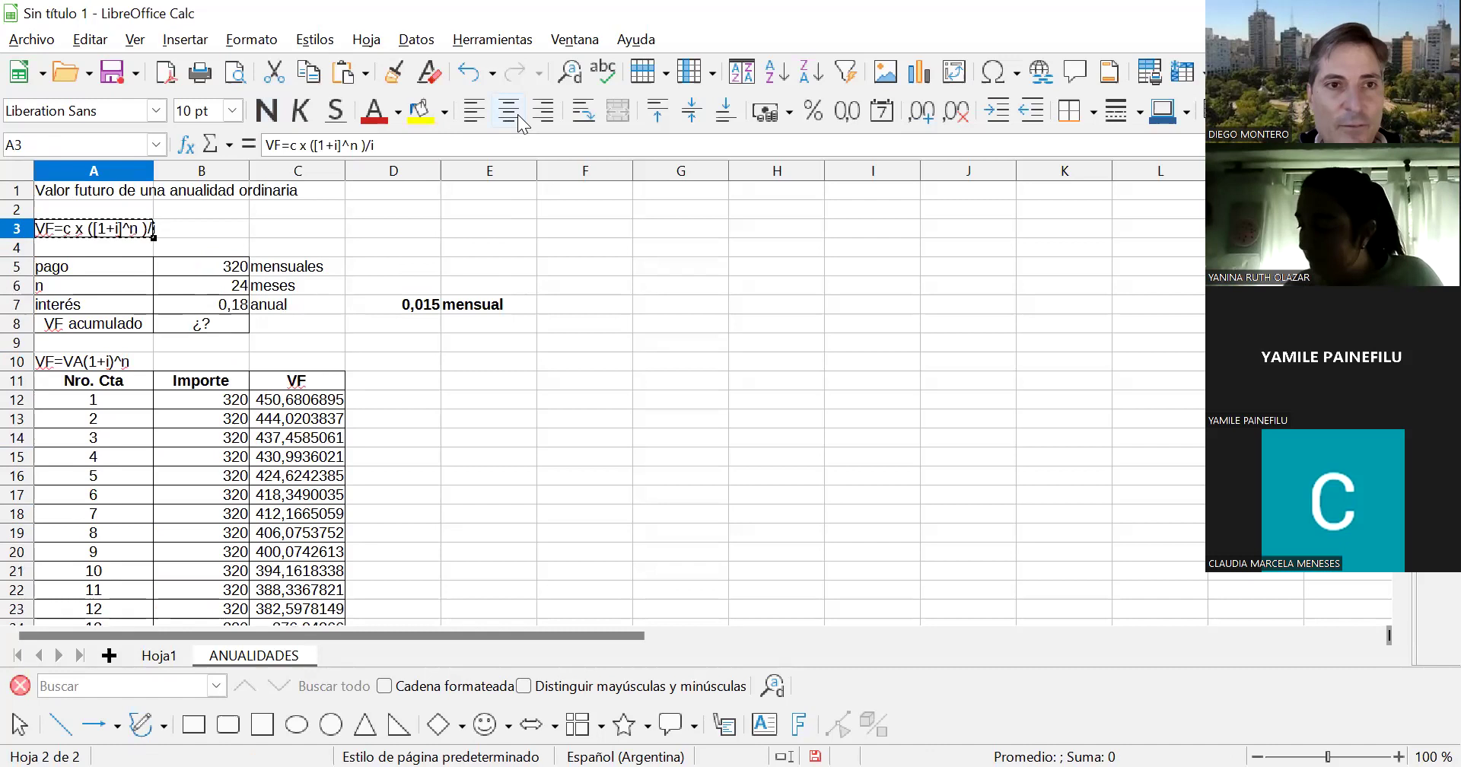
key("Right")
key("Right")
key("Right")
key("Down")
key("Down")
key("Down")
key("Down")
key("Down")
key("Down")
key("Down")
key("Down")
key("Down")
key("Down")
key("Down")
key("Down")
key("Down")
key("Down")
key("Down")
key("Down")
key("Down")
key("Down")
key("Down")
key("Down")
key("Down")
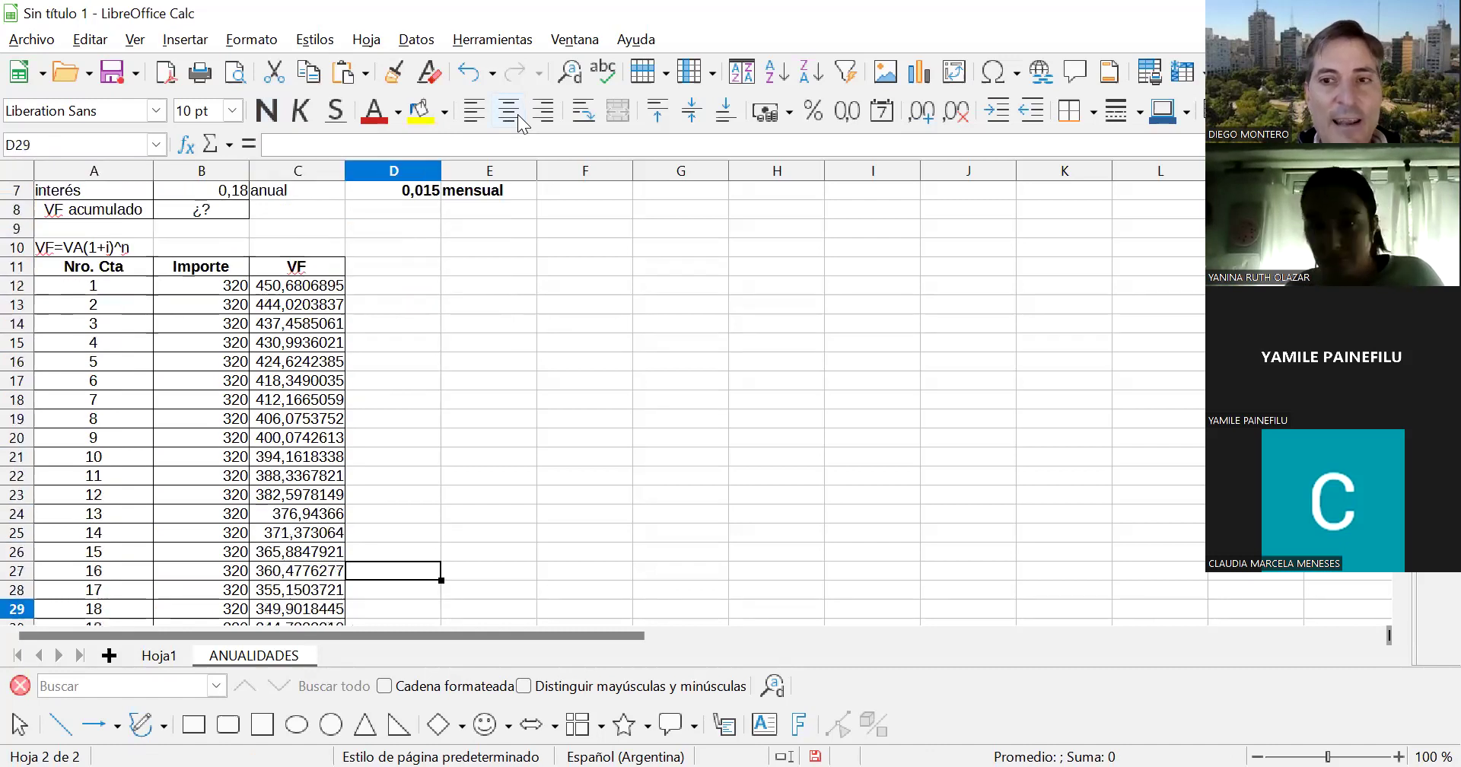
key("Up")
key("Up")
key("Up")
key("Up")
key("Up")
key("Up")
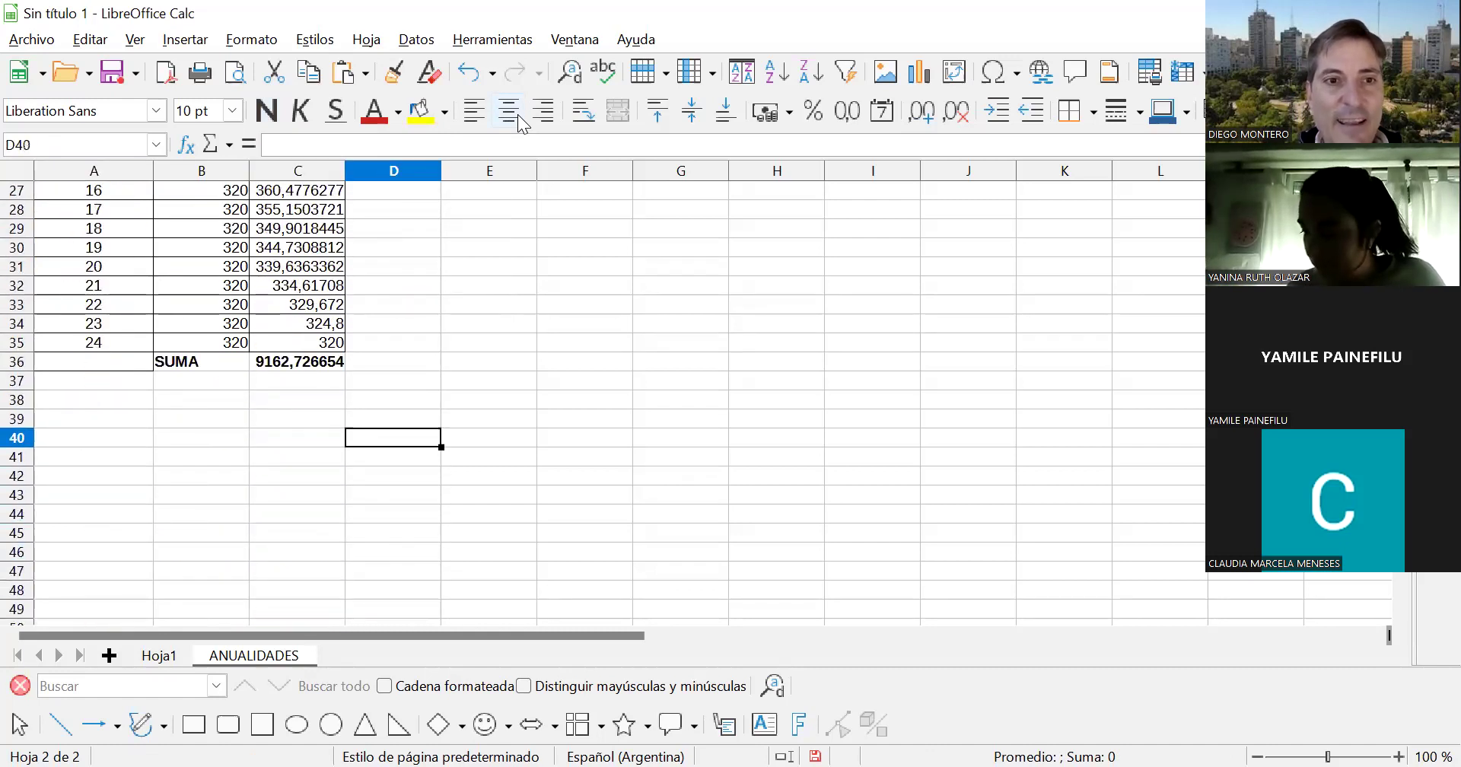
key("Left")
key("Left")
key("Up")
key("Up")
key("Left")
key("ctrl+v")
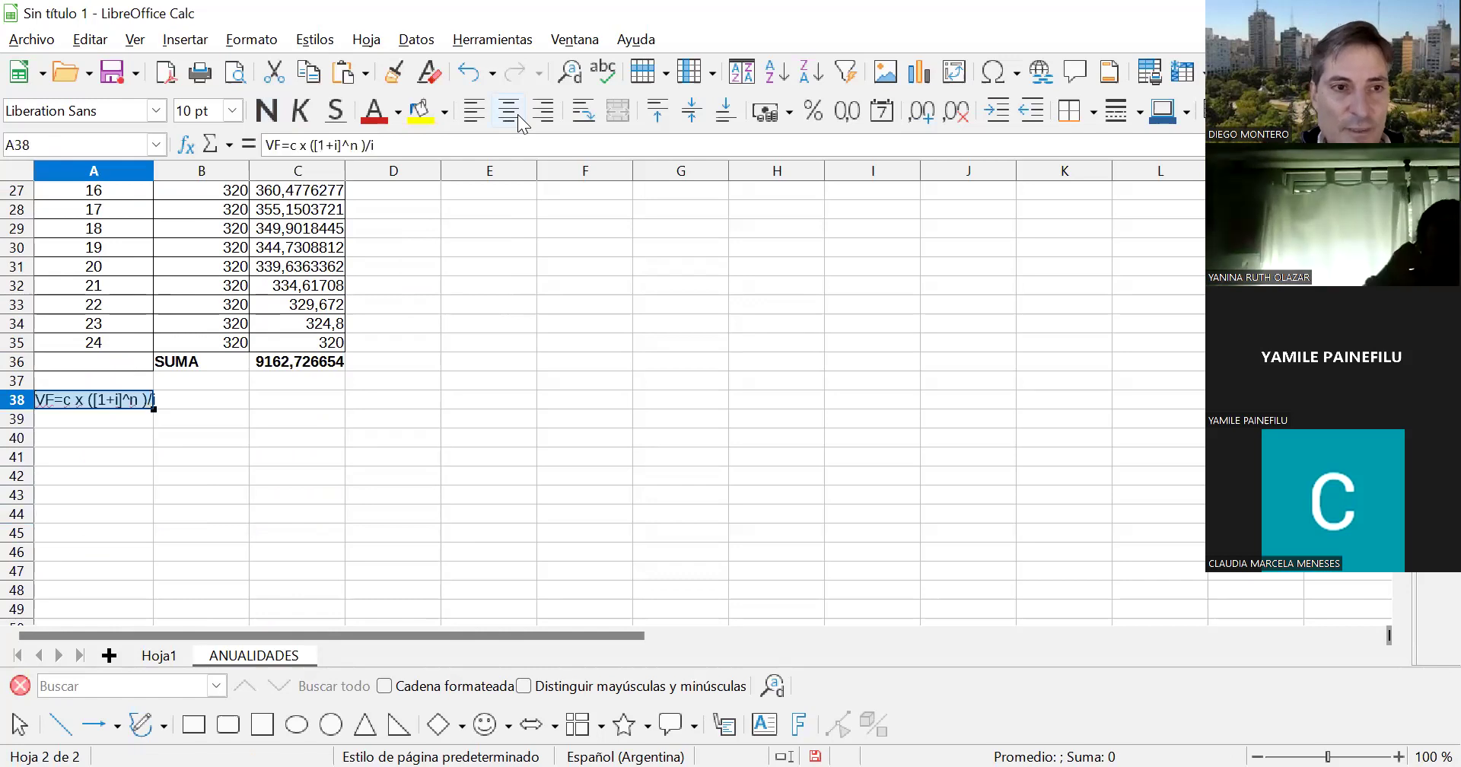
- Write the annuity calculation +320*(((1+0,18/12)^24))/0,015 in C38, beside the copied formula text
key("Right")
key("Right")
type("+")
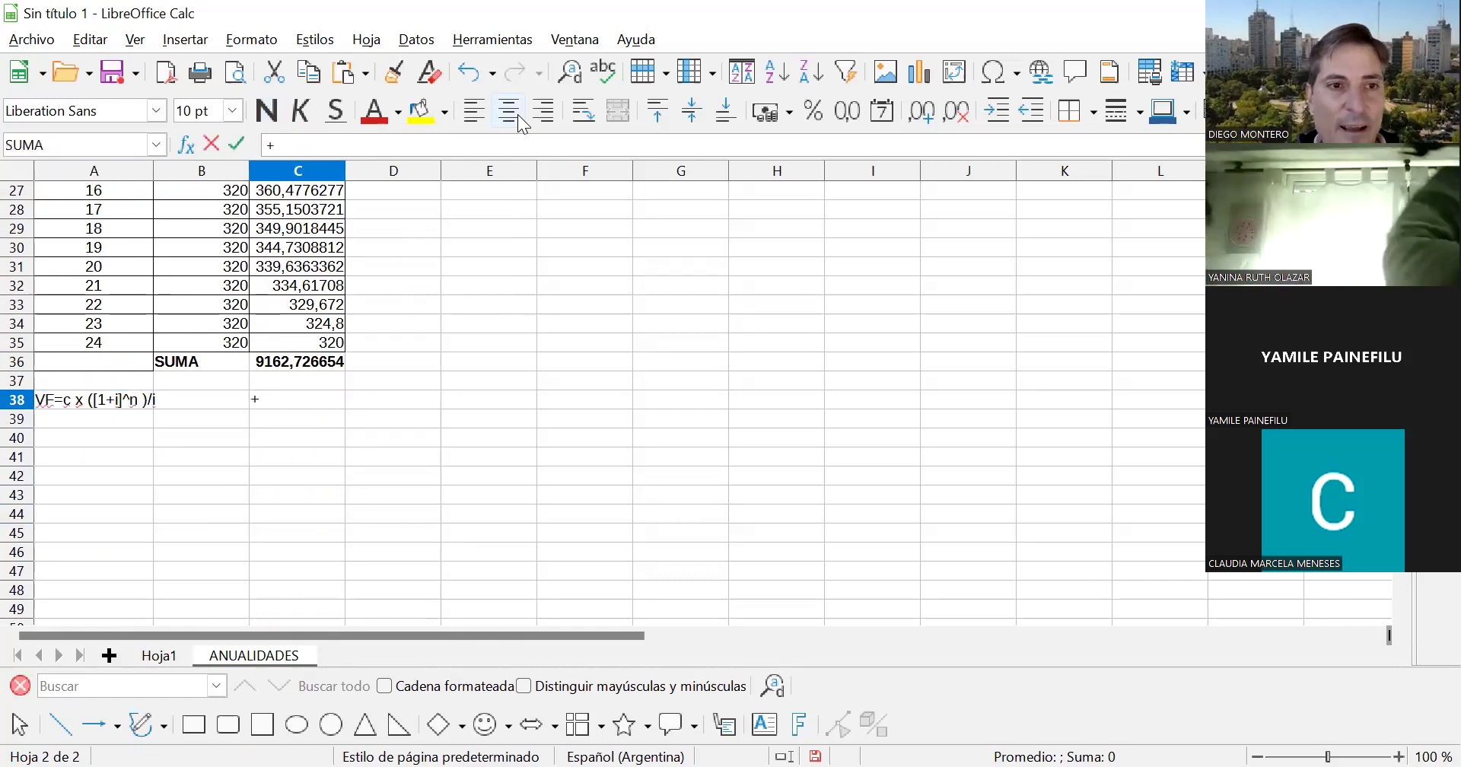
type("320*")
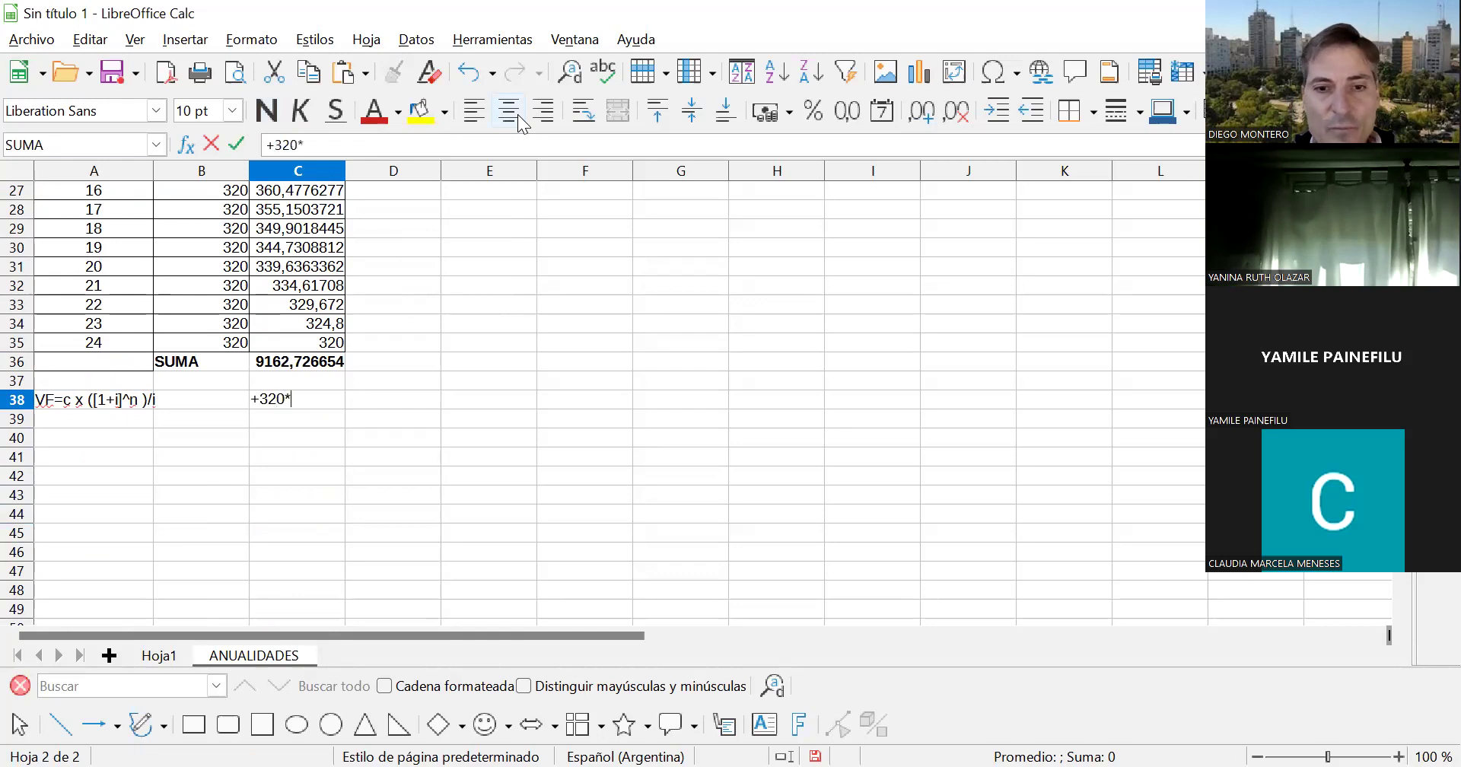
type("((")
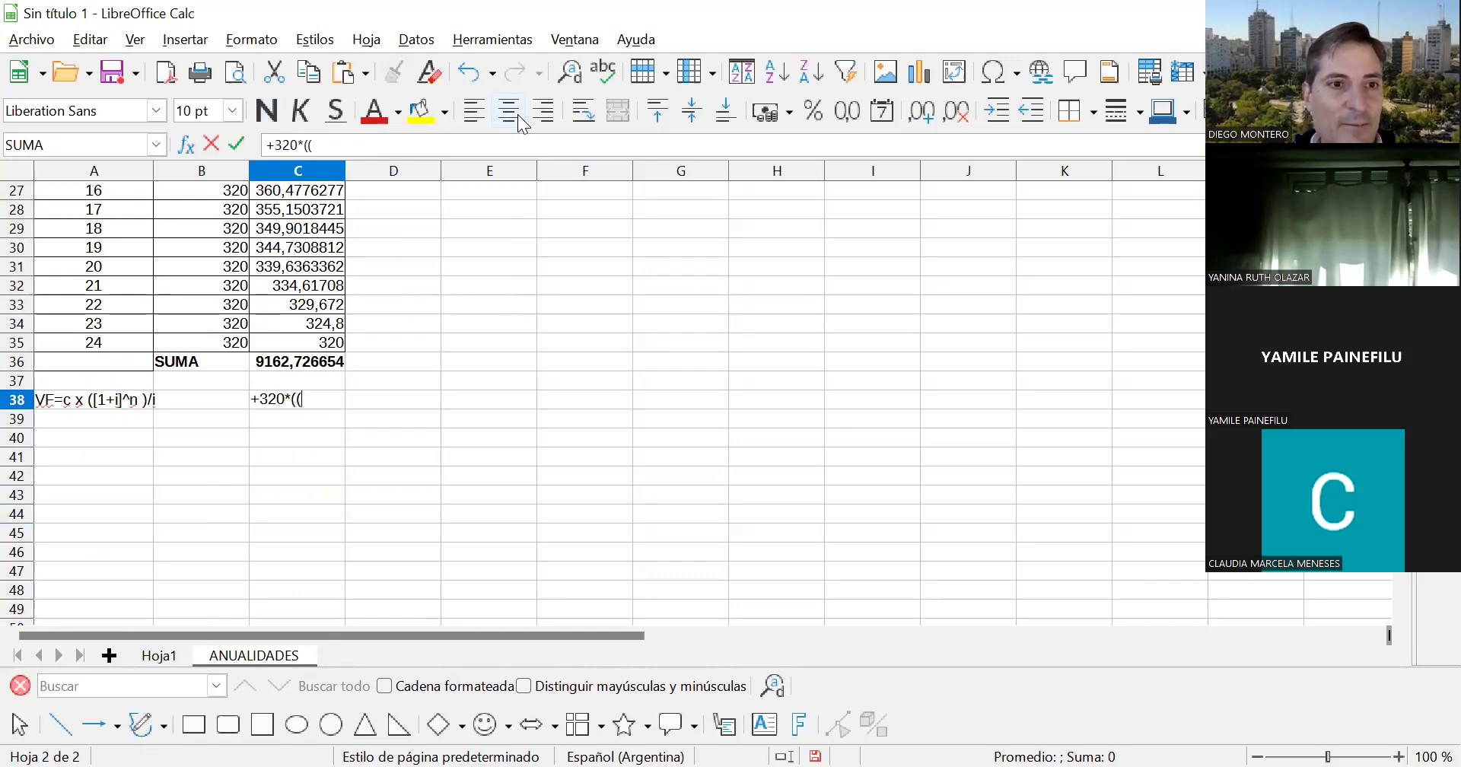
type("(")
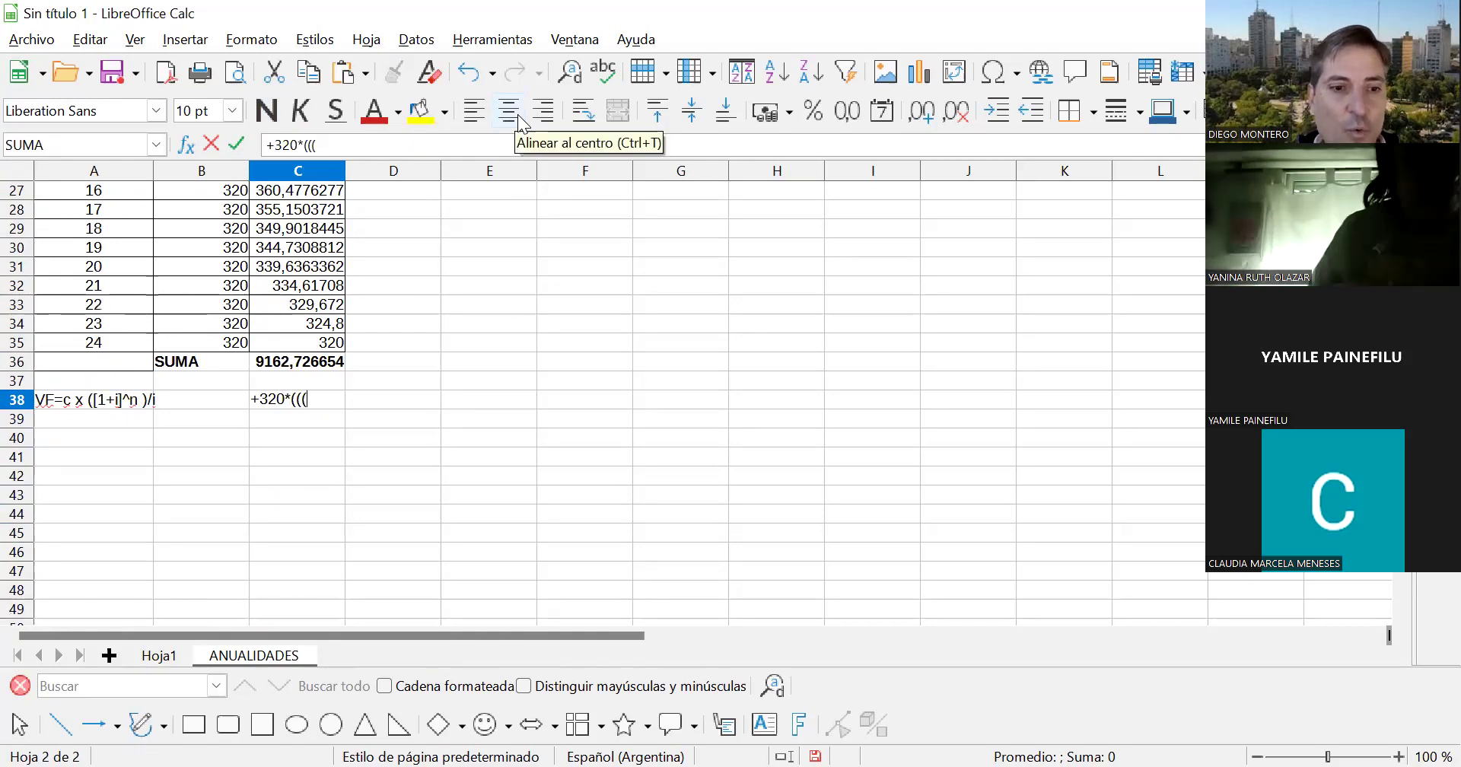
type("1+0,18")
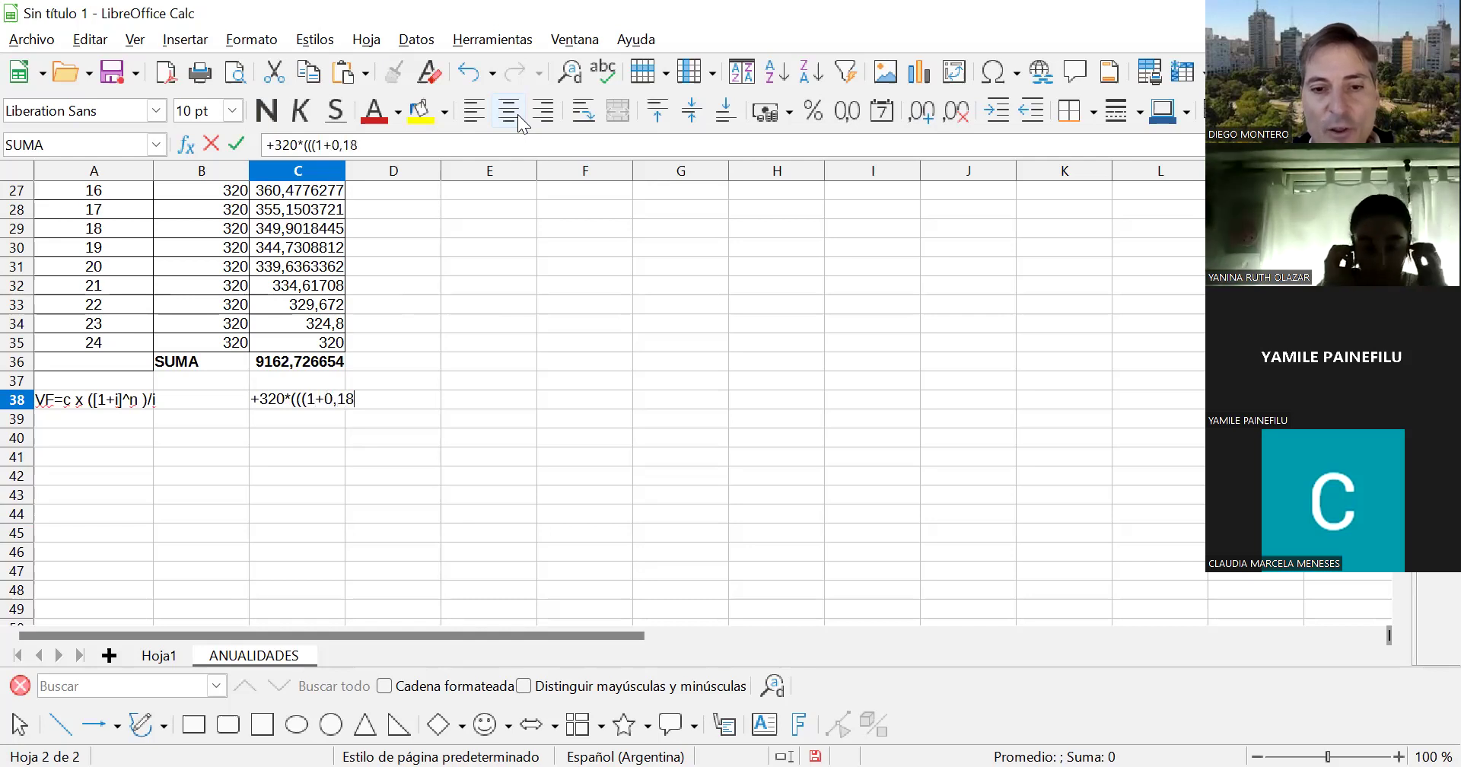
type("/12")
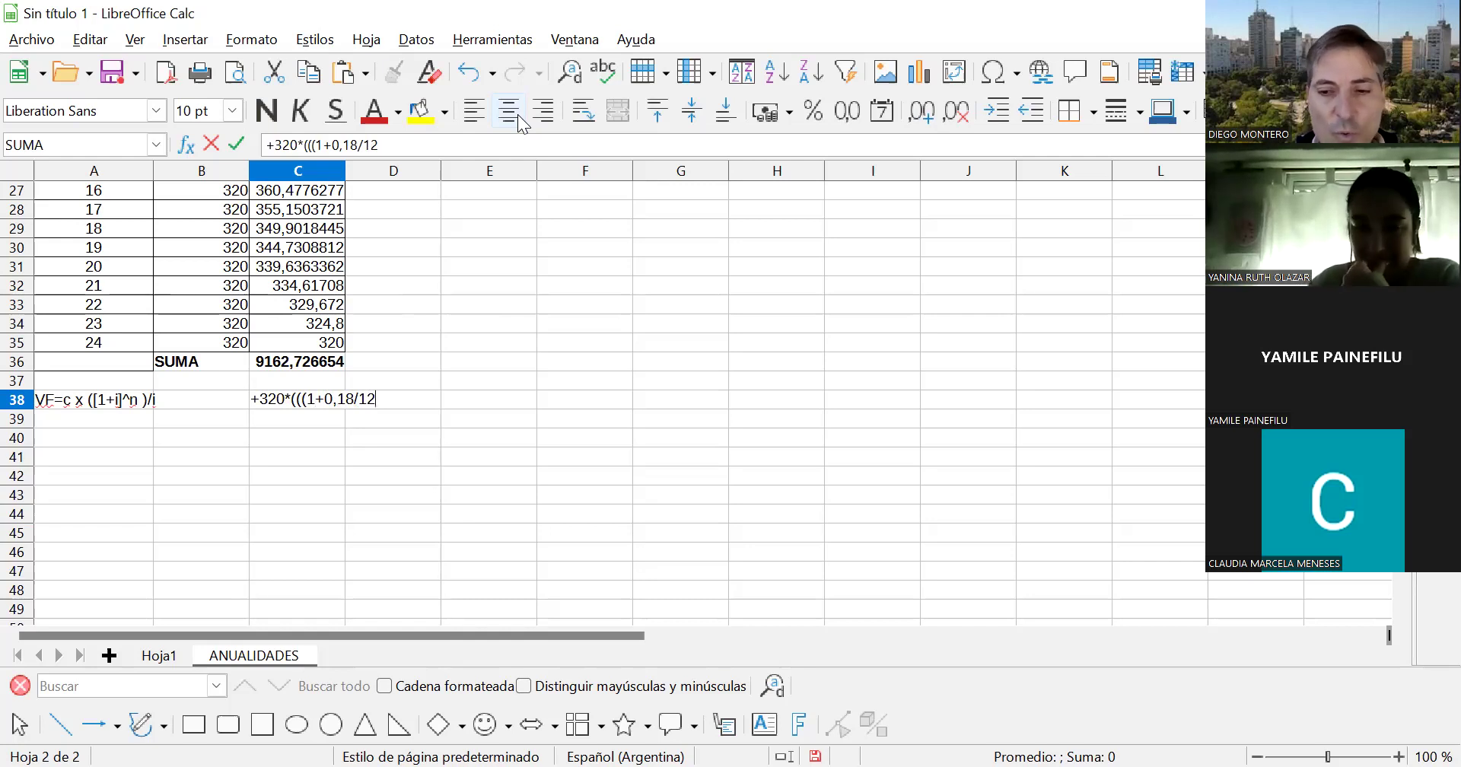
type(")")
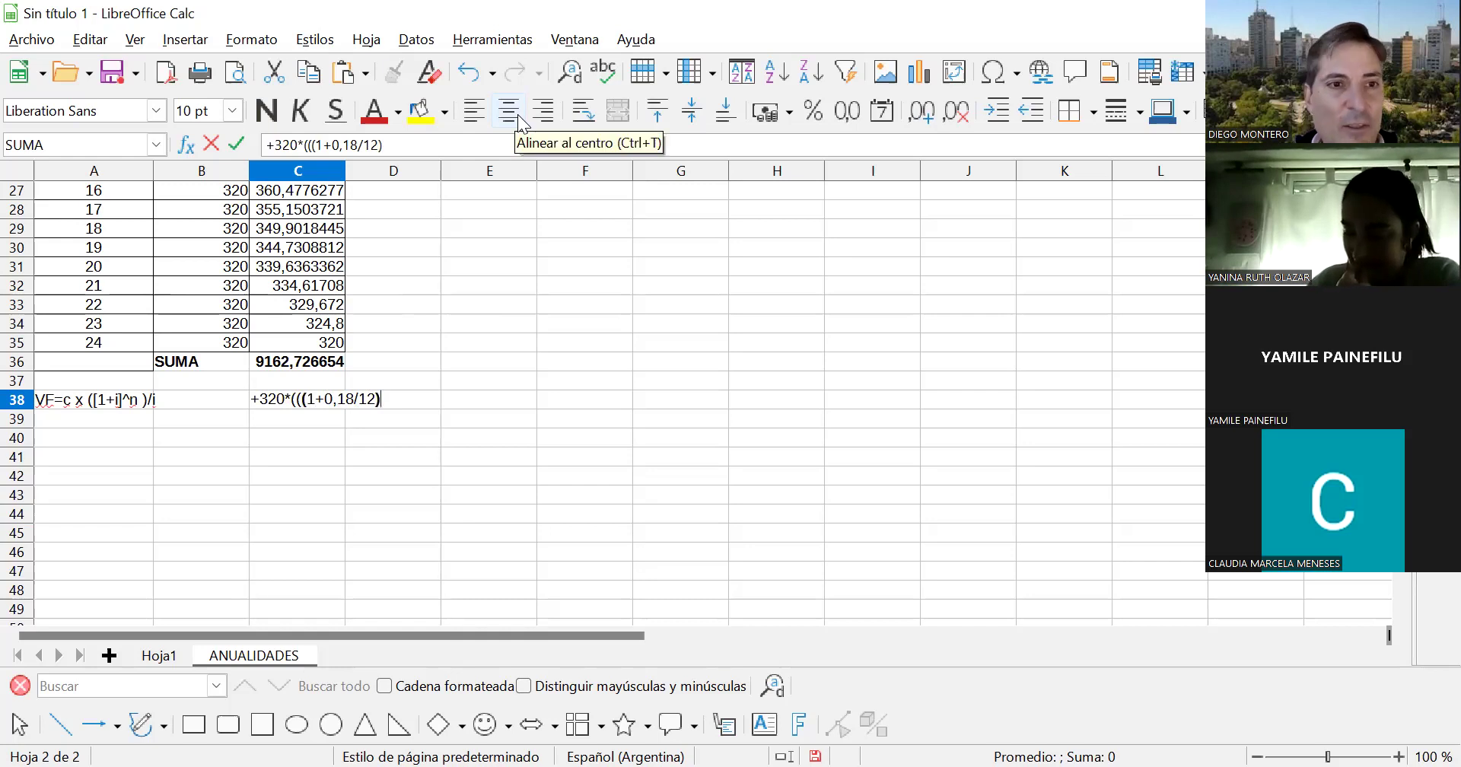
type("^")
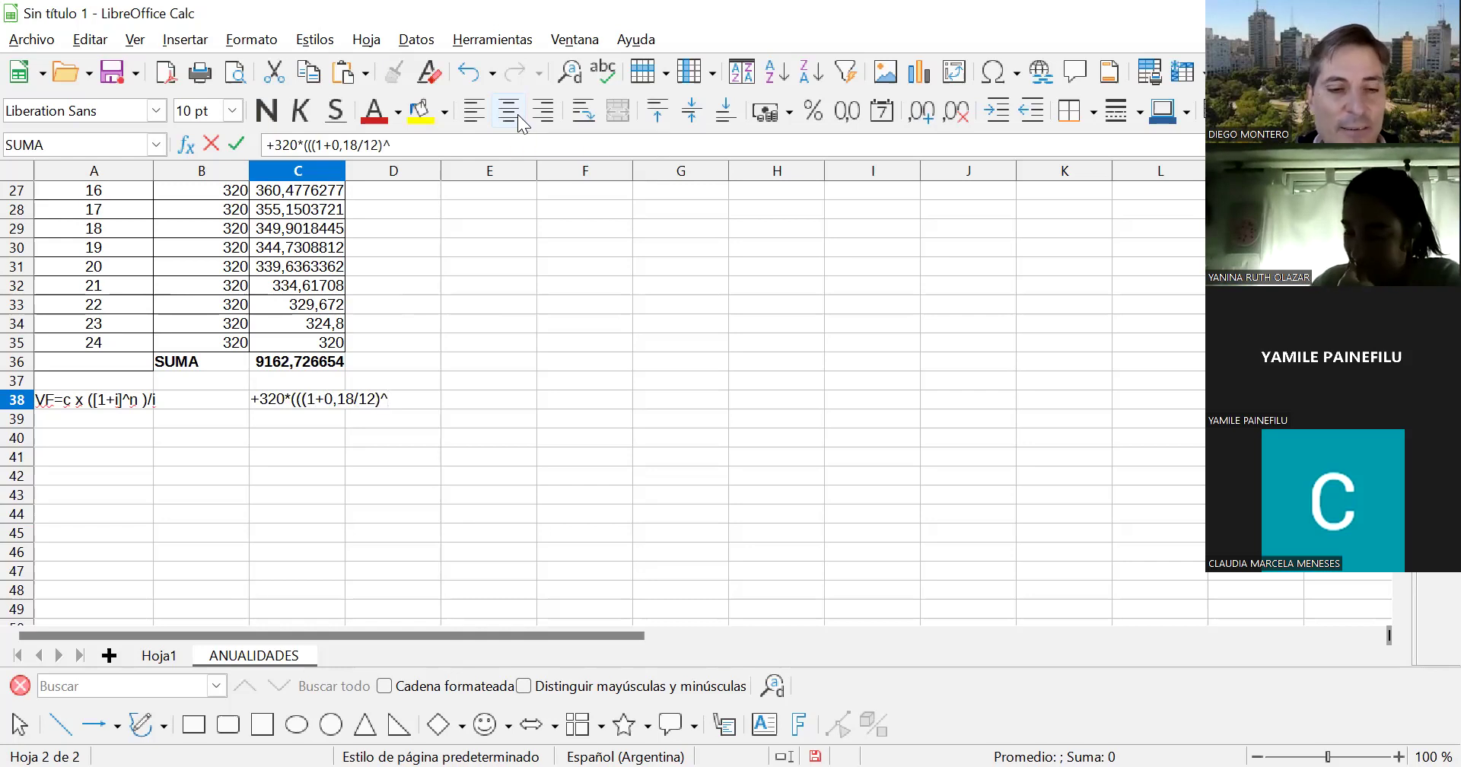
type("24")
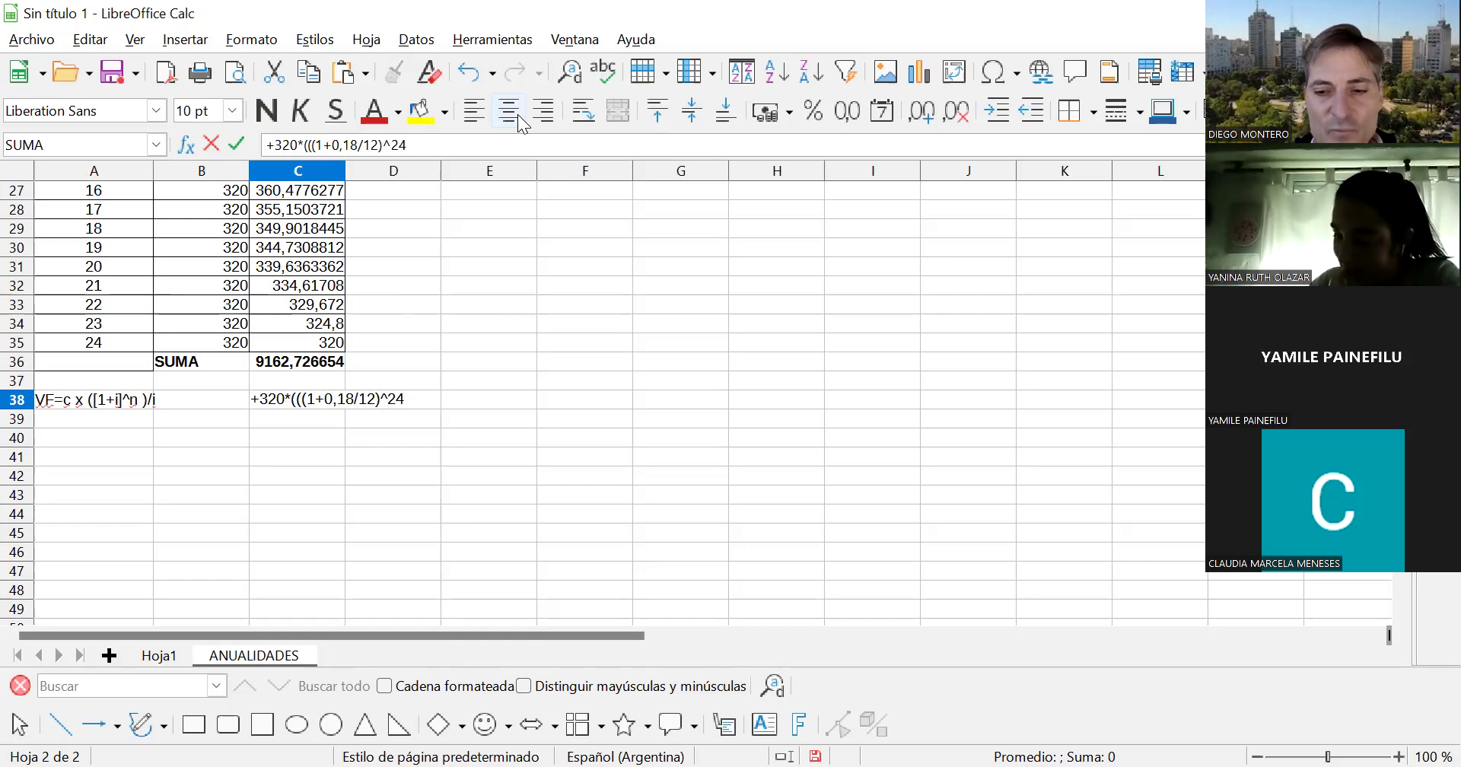
type(")")
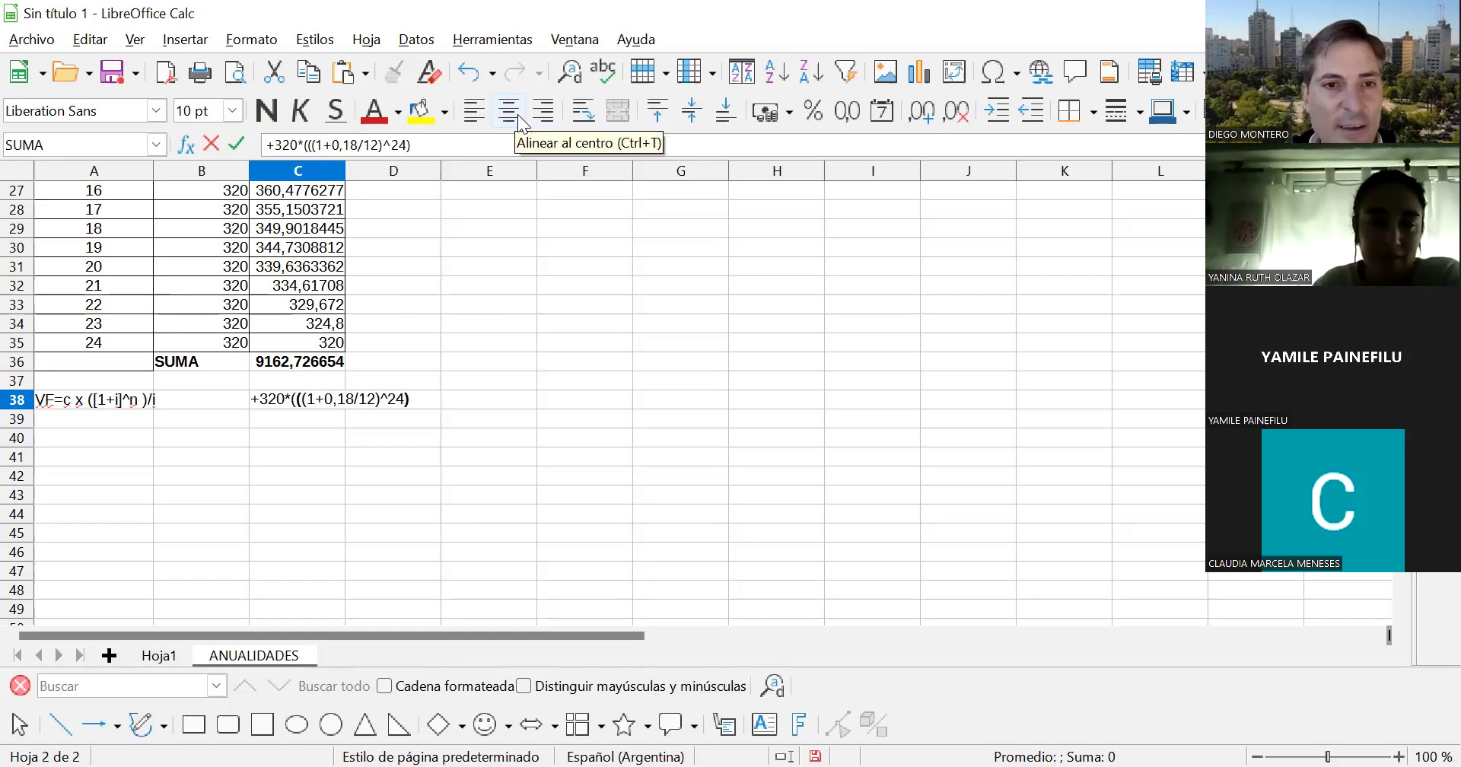
type(")")
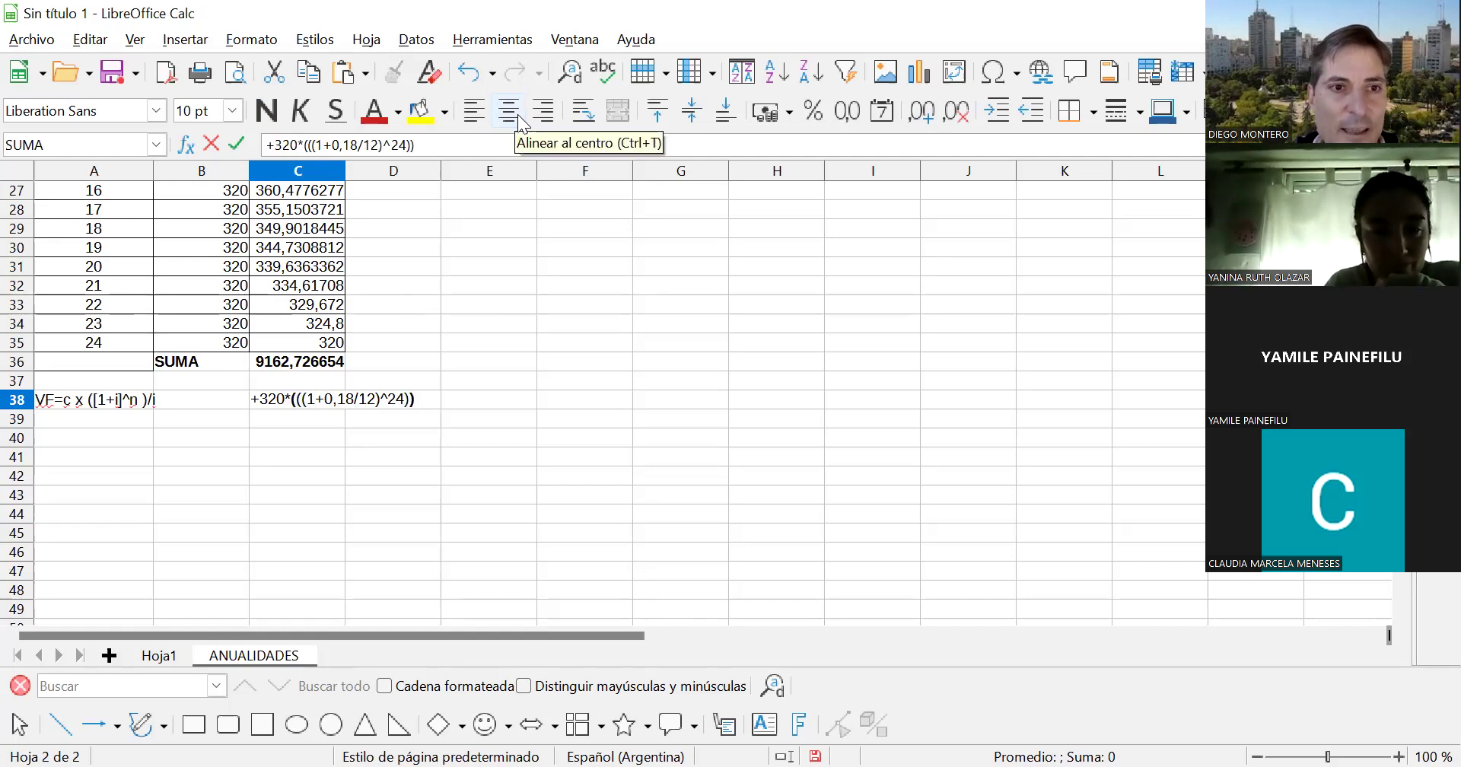
type("/")
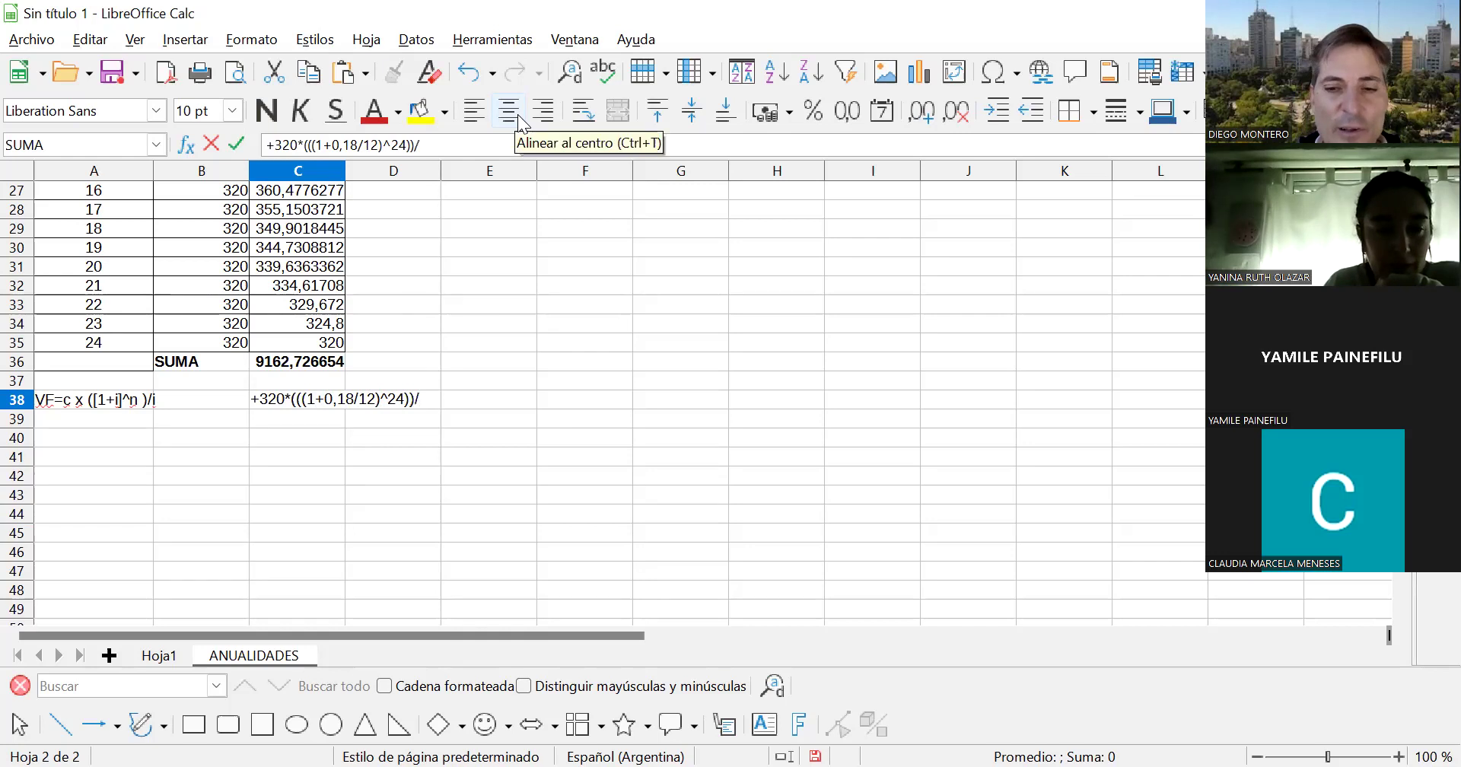
type("0")
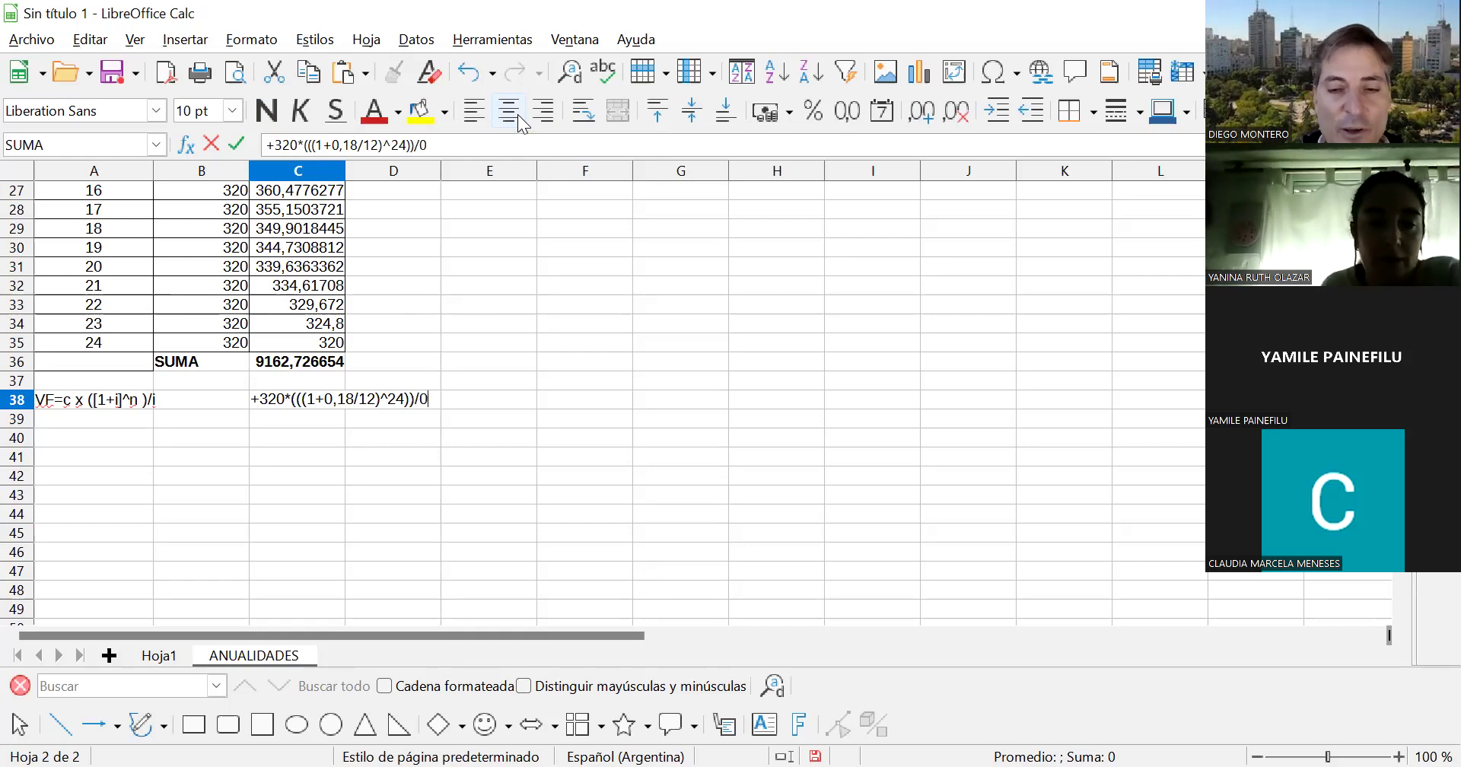
type(",015")
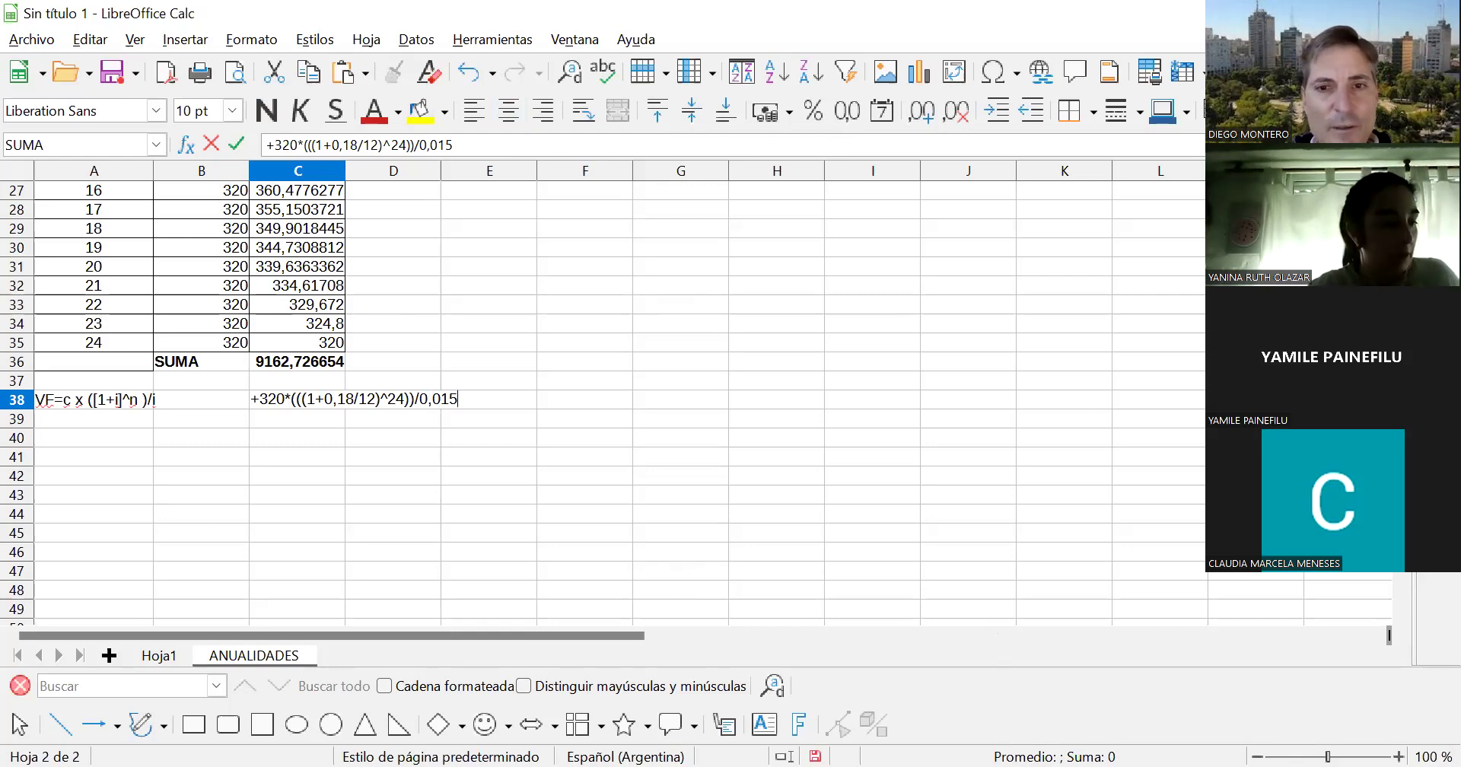
- Add -1 after the ^24 term in C38 and enter the formula, accepting the proposed correction =+320*(((1+0,18/12)^24)-1)/0,015
left_click(545, 664)
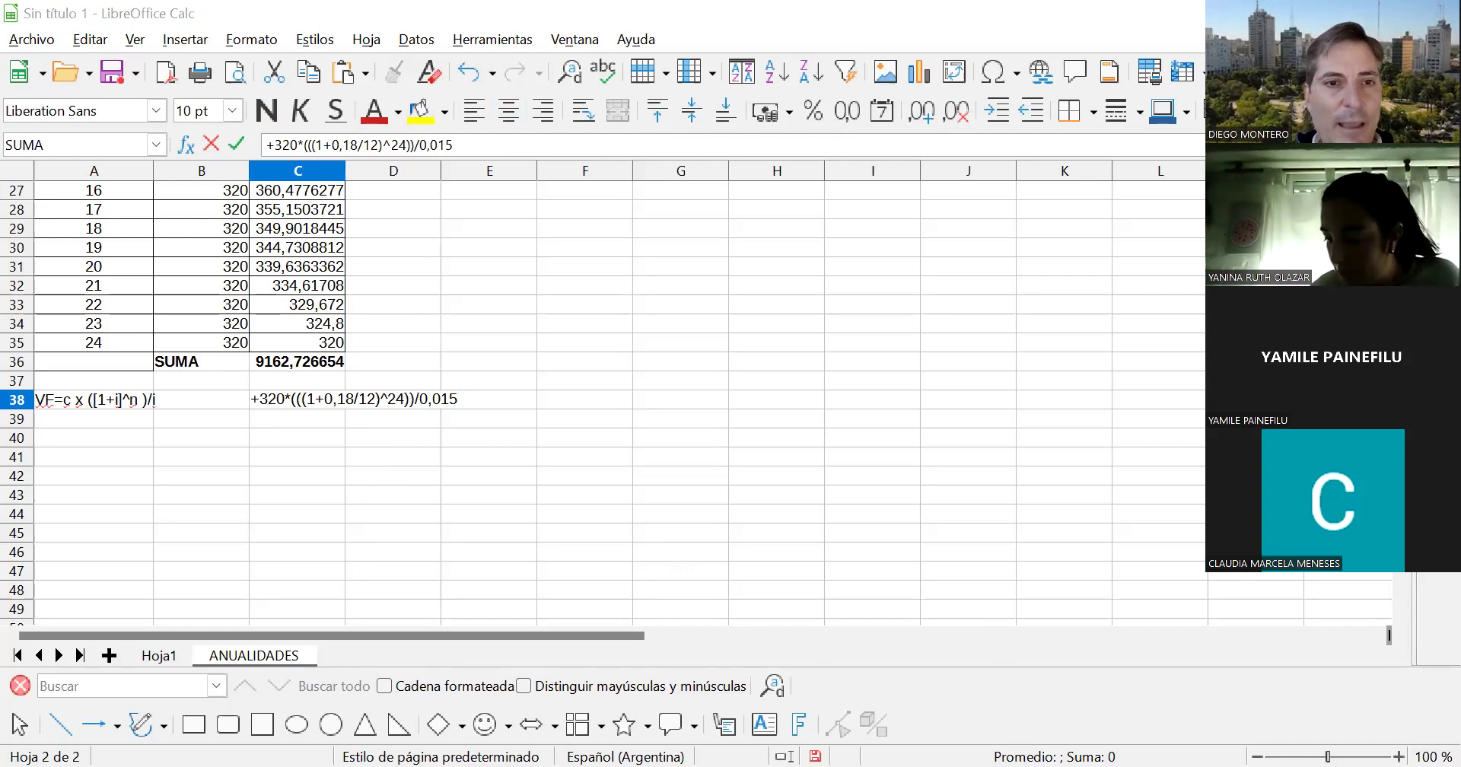
left_click(378, 398)
key("Right")
key("Right")
type(")-1")
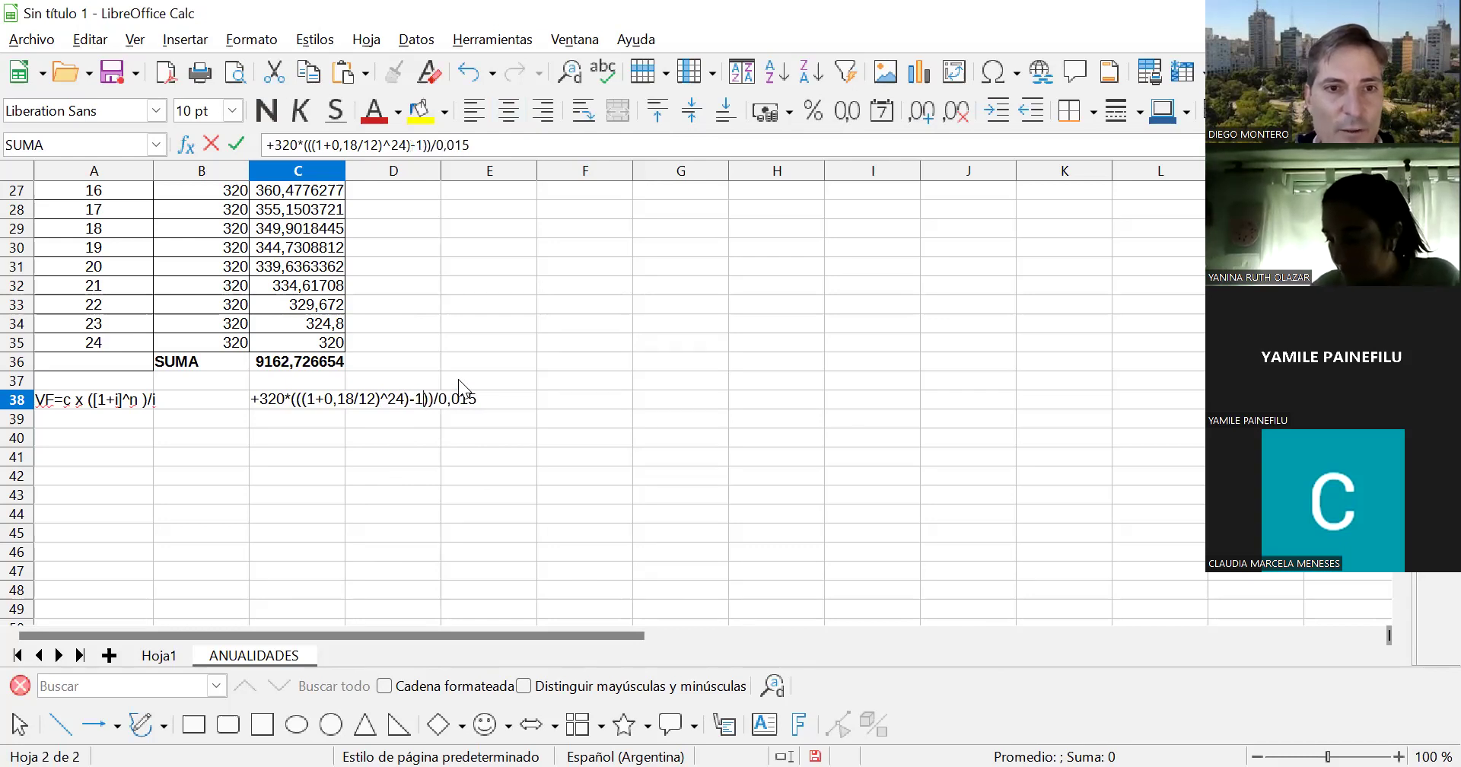
key("Right")
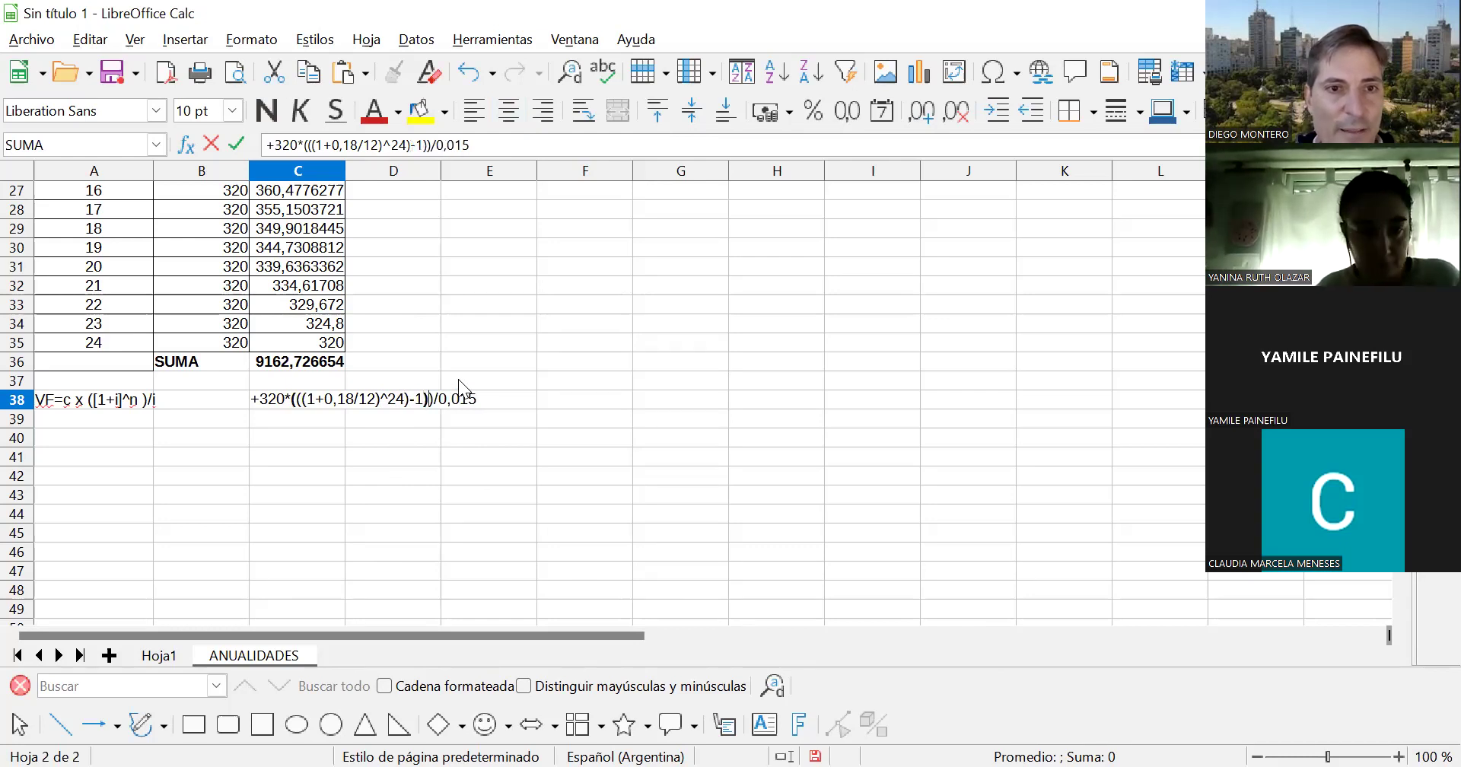
key("Right")
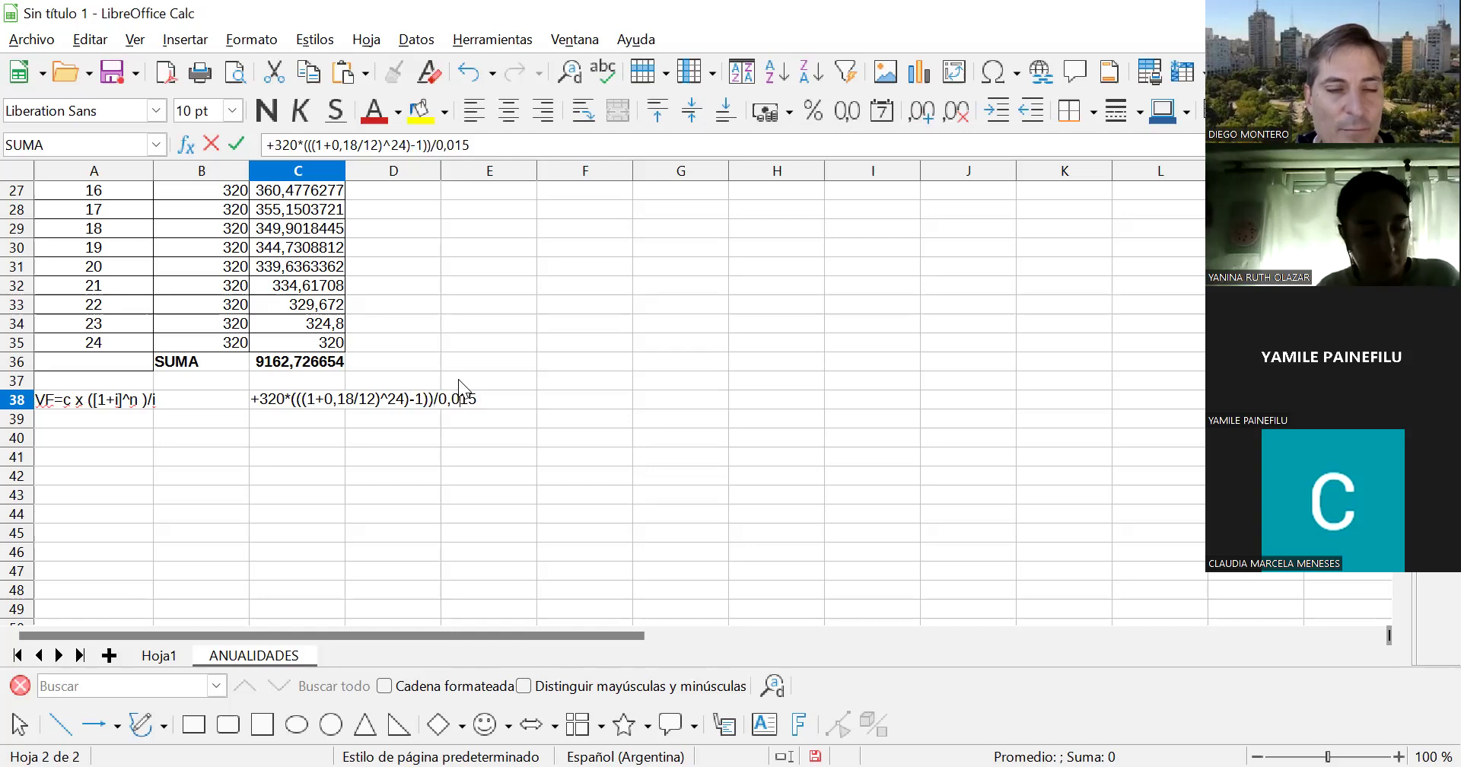
key("End")
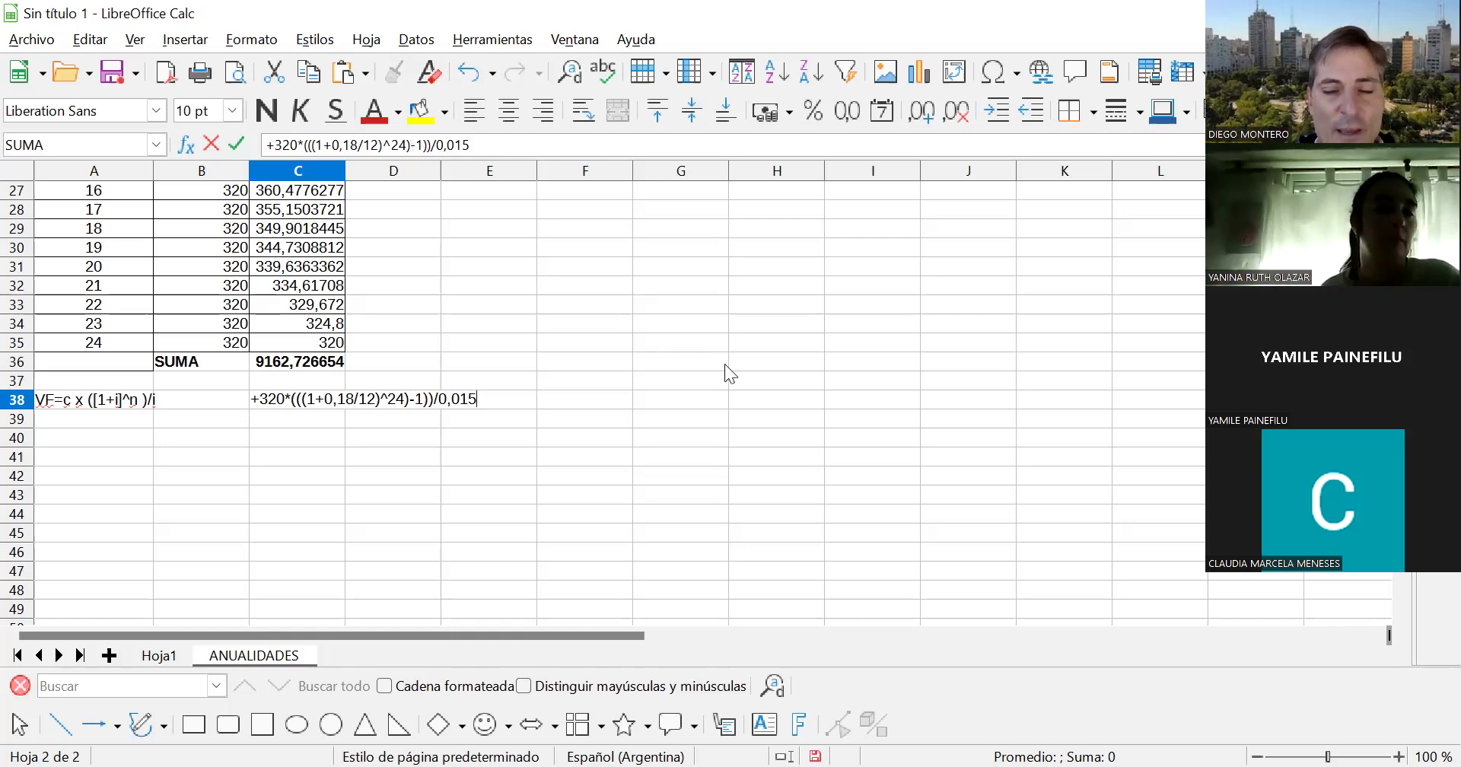
key("Return")
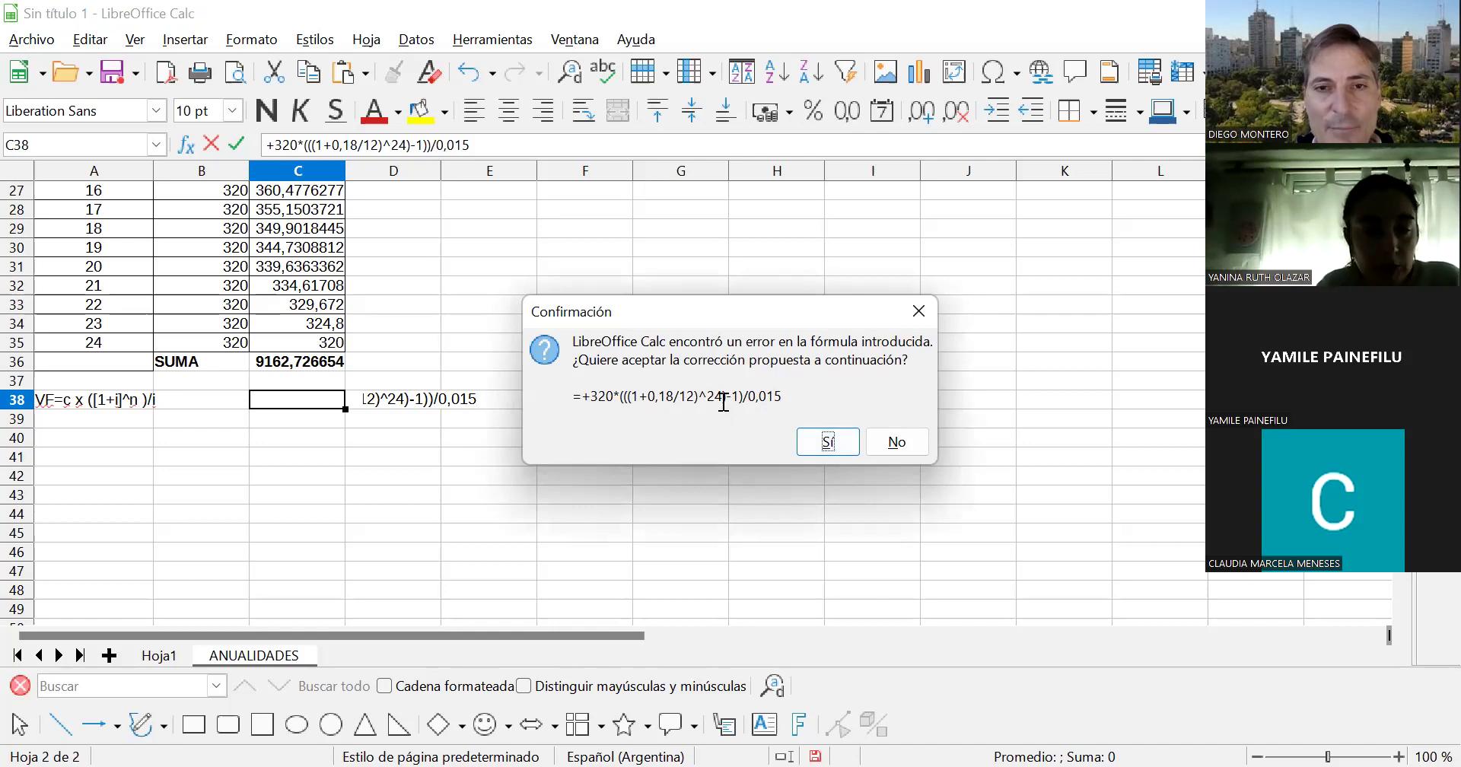
left_click(828, 442)
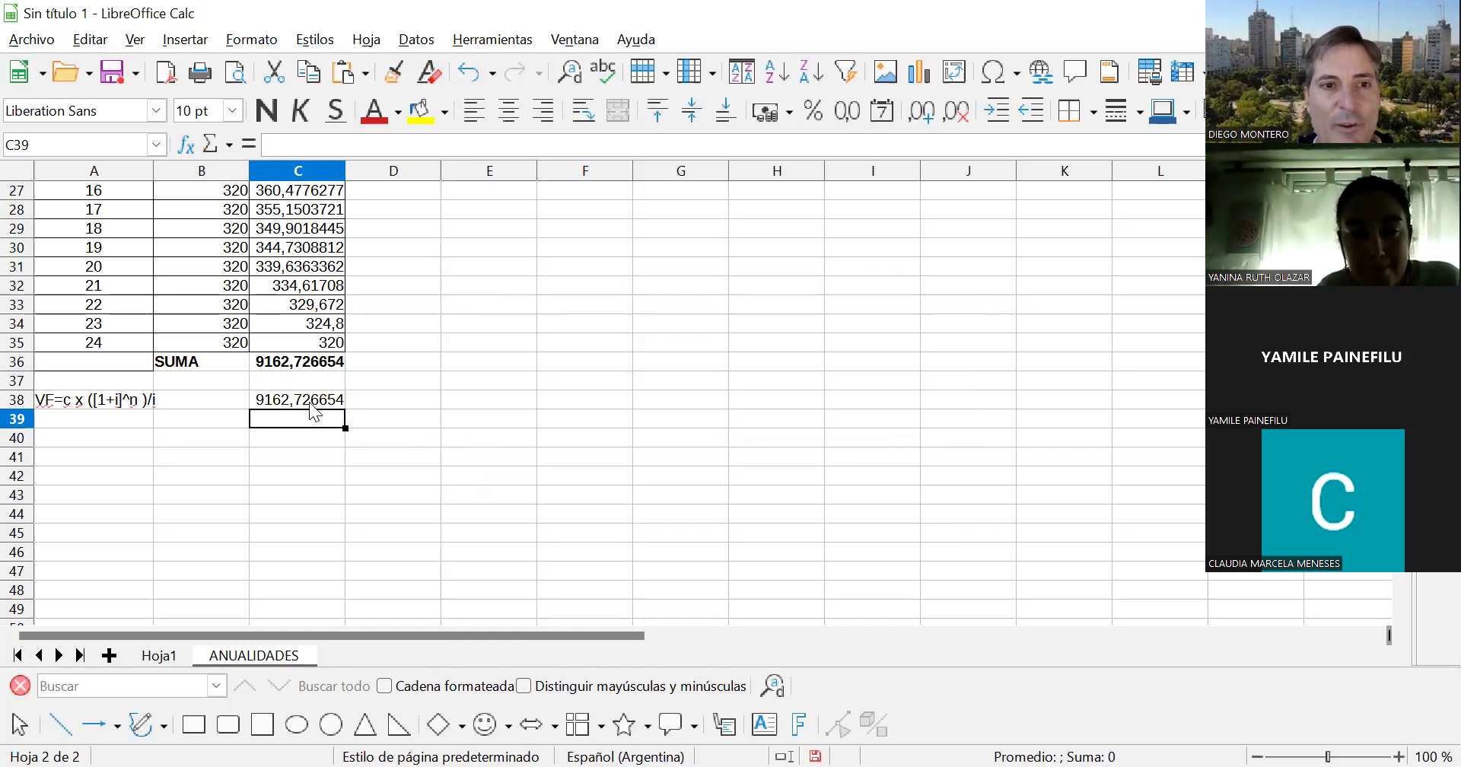
- Correct the formula text in A38 by adding -1 after n, making it VF=c x ([1+i]^n-1 )/i
left_click(309, 402)
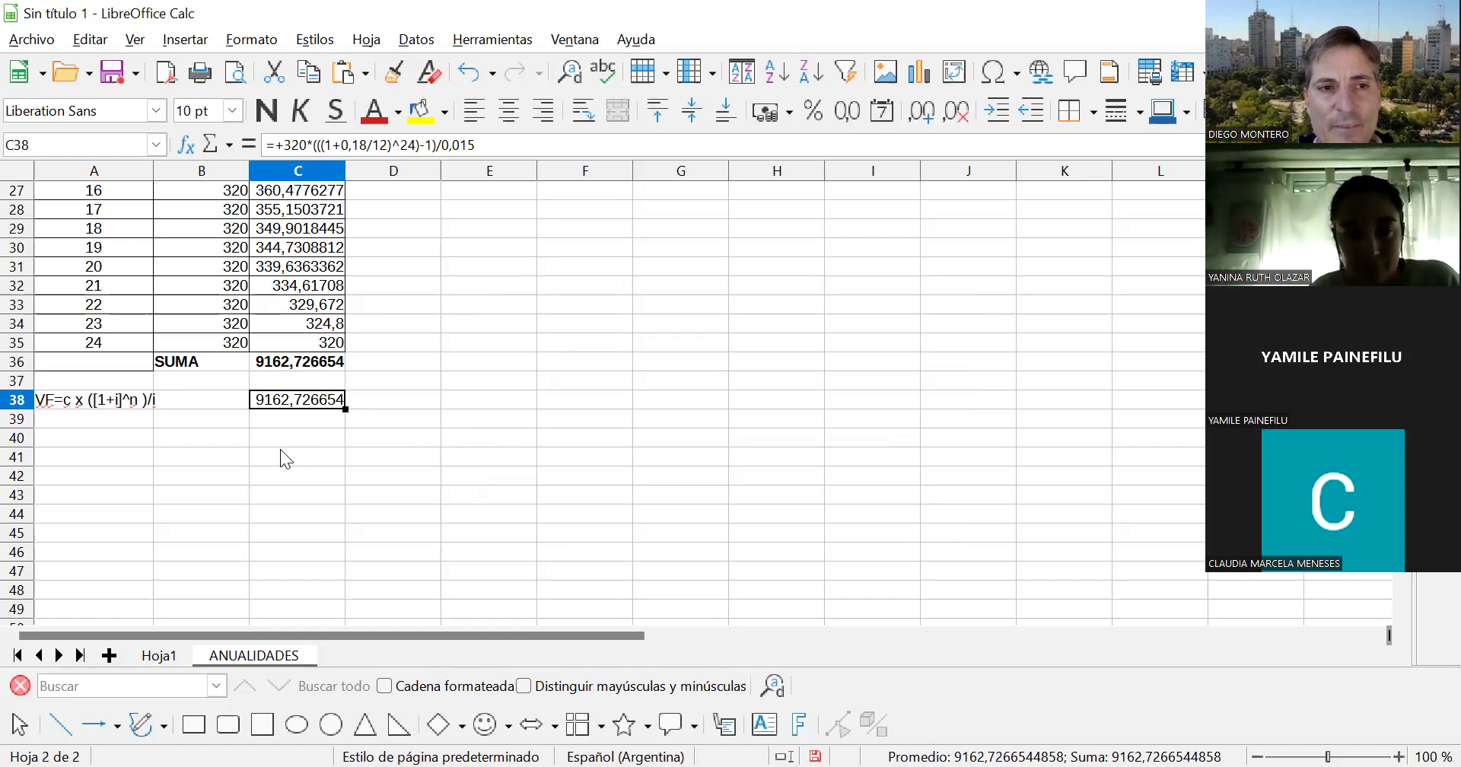
left_click(122, 405)
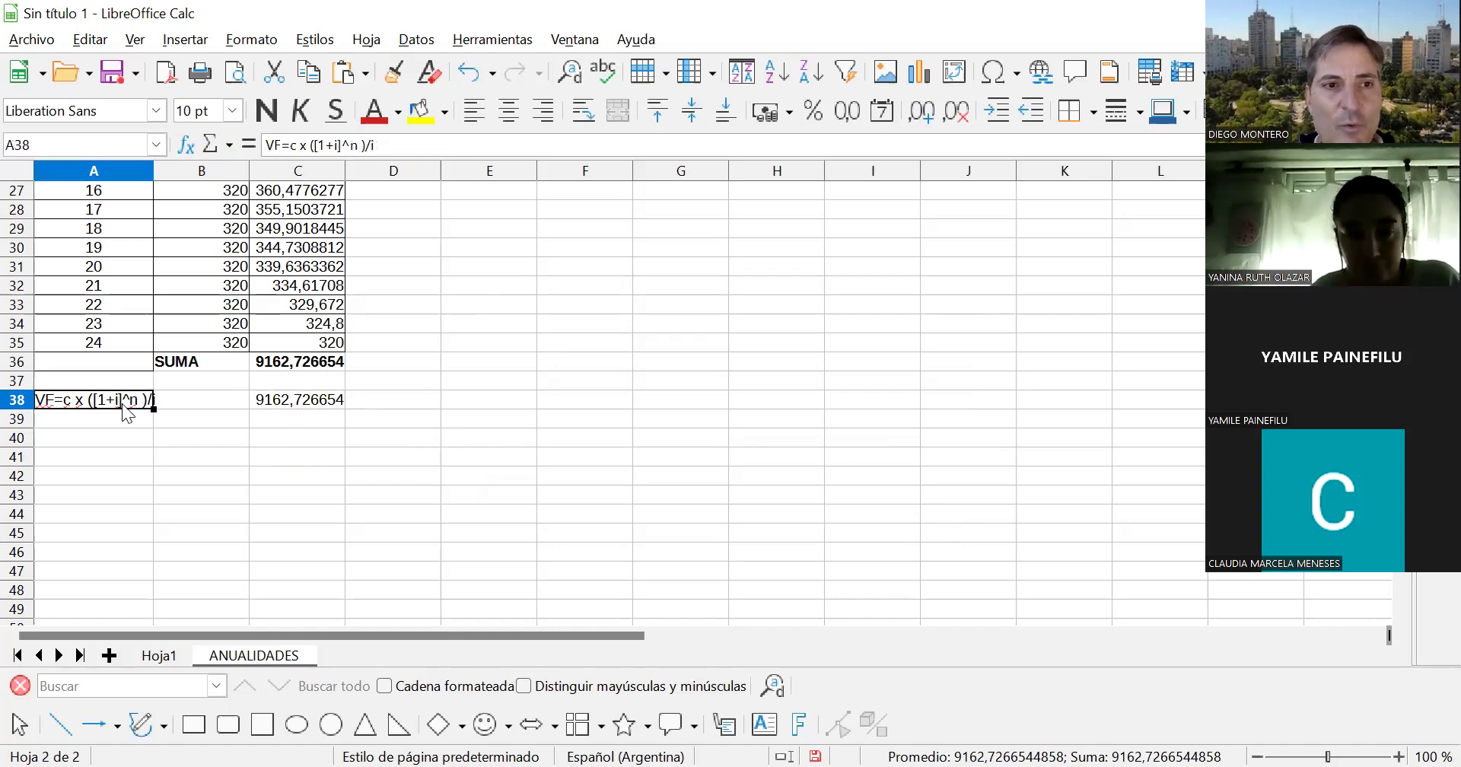
double_click(124, 405)
type("-1")
key("Return")
key("Up")
key("Right")
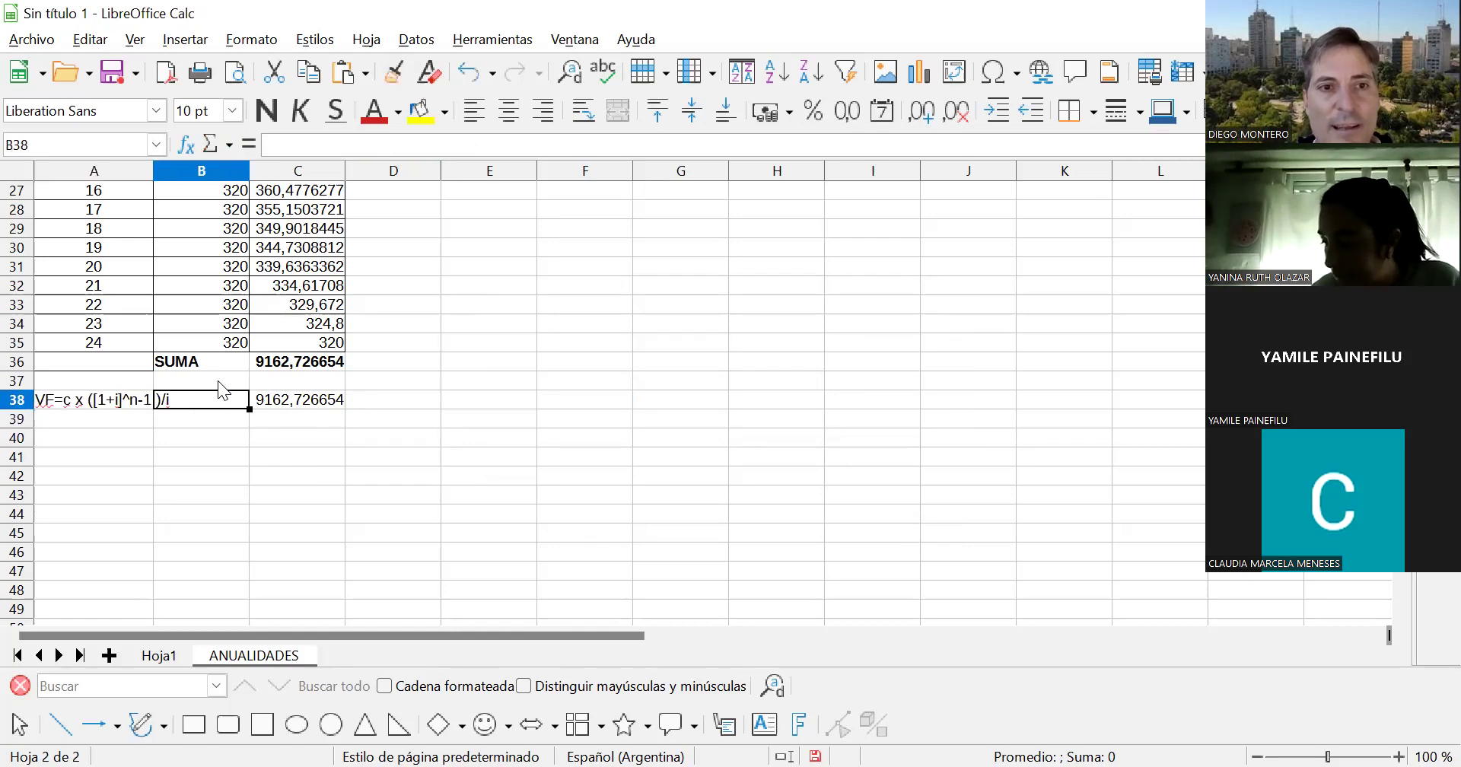
- Review the sheet from the C38 formula result up through the VF column to the heading and back down to the SUMA total
left_click(280, 401)
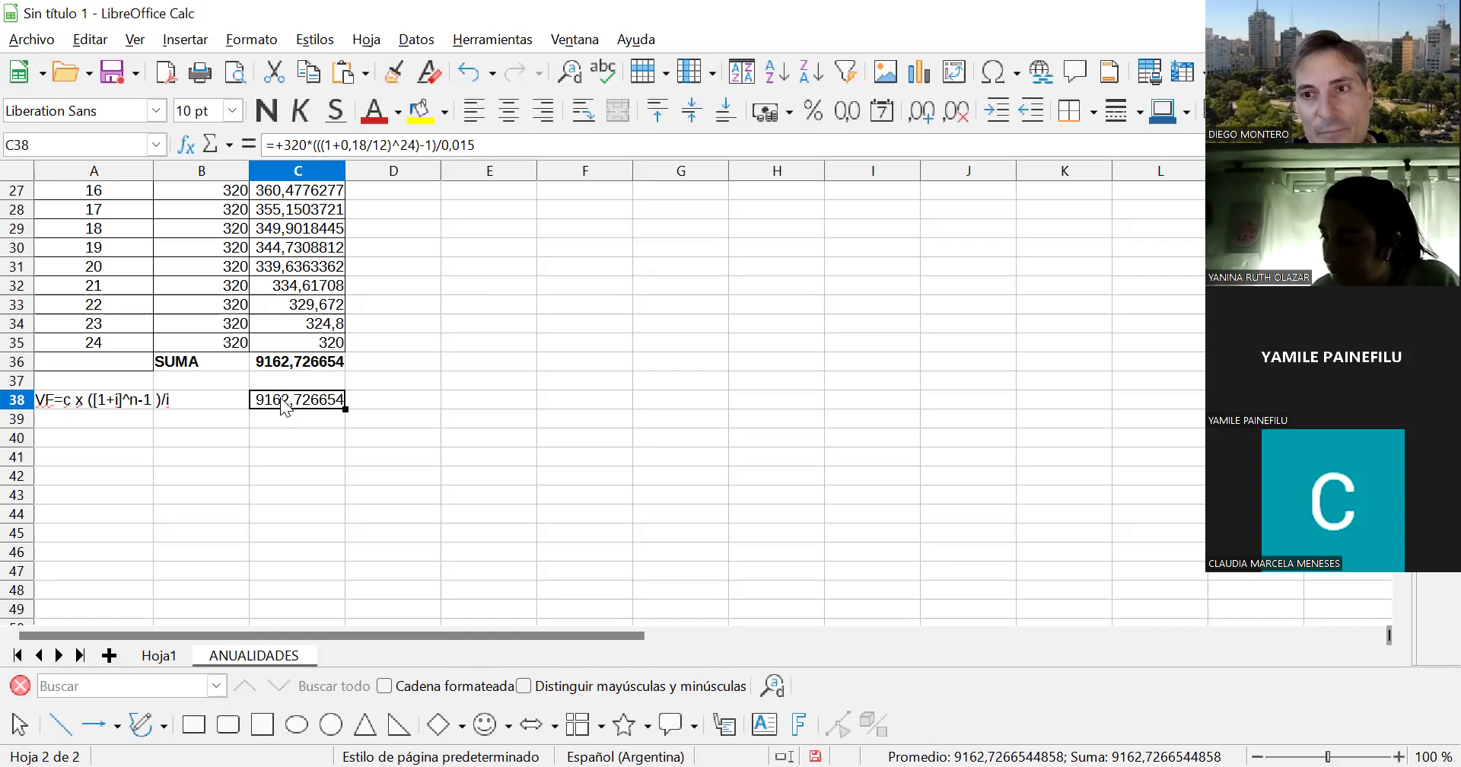
key("Up")
key("Up")
key("Up")
key("Up")
key("Up")
key("Up")
key("Up")
key("Up")
key("Up")
key("Up")
key("Up")
key("Up")
key("Up")
key("Up")
key("Up")
key("Up")
key("Up")
key("Up")
key("Up")
key("Up")
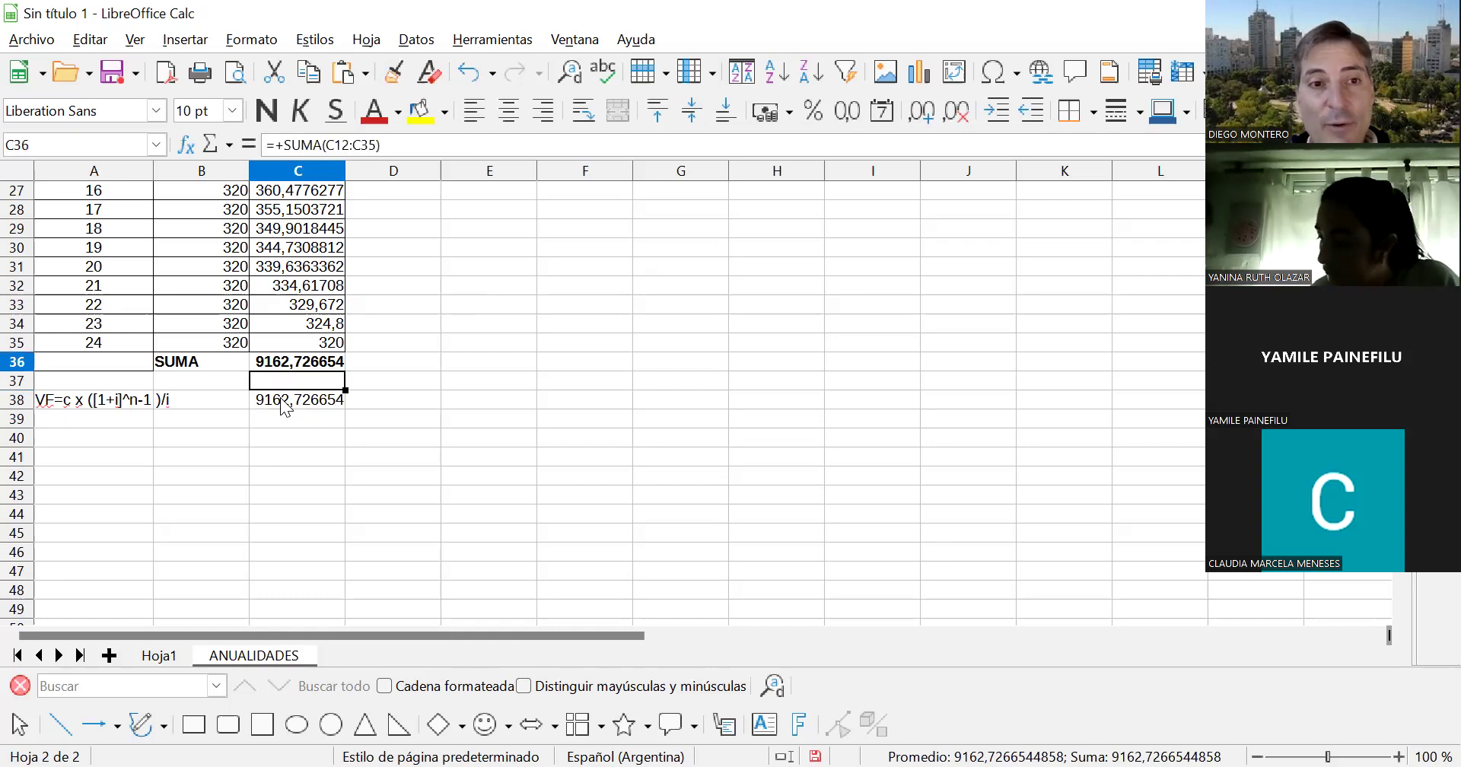
key("Up")
key("Up")
key("Up")
key("Up")
key("Up")
key("Up")
key("Up")
key("Up")
key("Up")
key("Up")
key("Up")
key("Up")
key("Up")
key("Up")
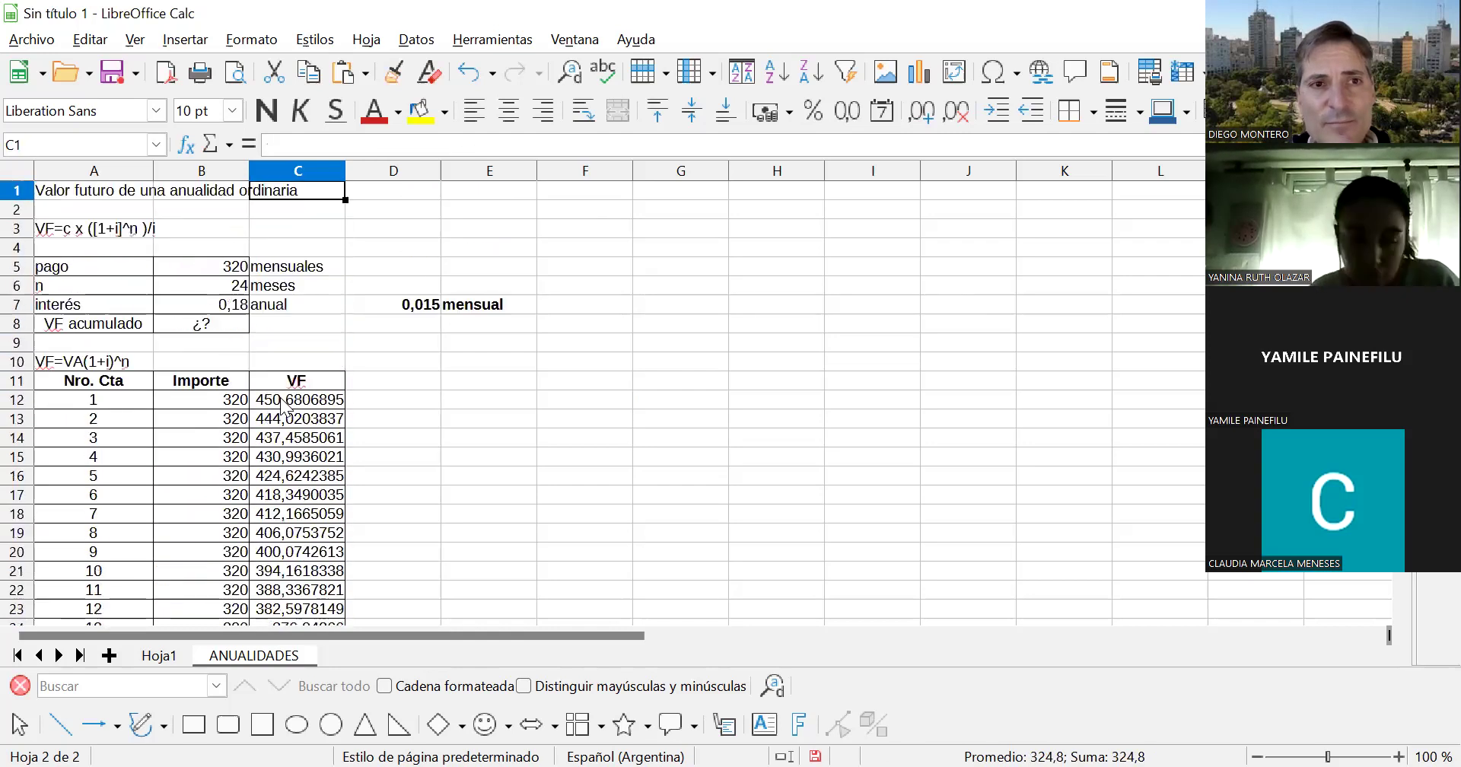
key("Down")
key("Down")
key("Down")
key("Down")
key("Down")
key("Down")
key("Down")
key("Down")
key("Down")
key("Down")
key("Down")
key("Down")
key("Down")
key("Down")
key("Down")
key("Down")
key("Down")
key("Down")
key("Down")
key("Down")
key("Down")
key("Down")
key("Down")
key("Down")
key("Down")
key("Down")
key("Down")
key("Down")
key("Down")
key("Down")
key("Down")
key("Down")
key("Down")
key("Down")
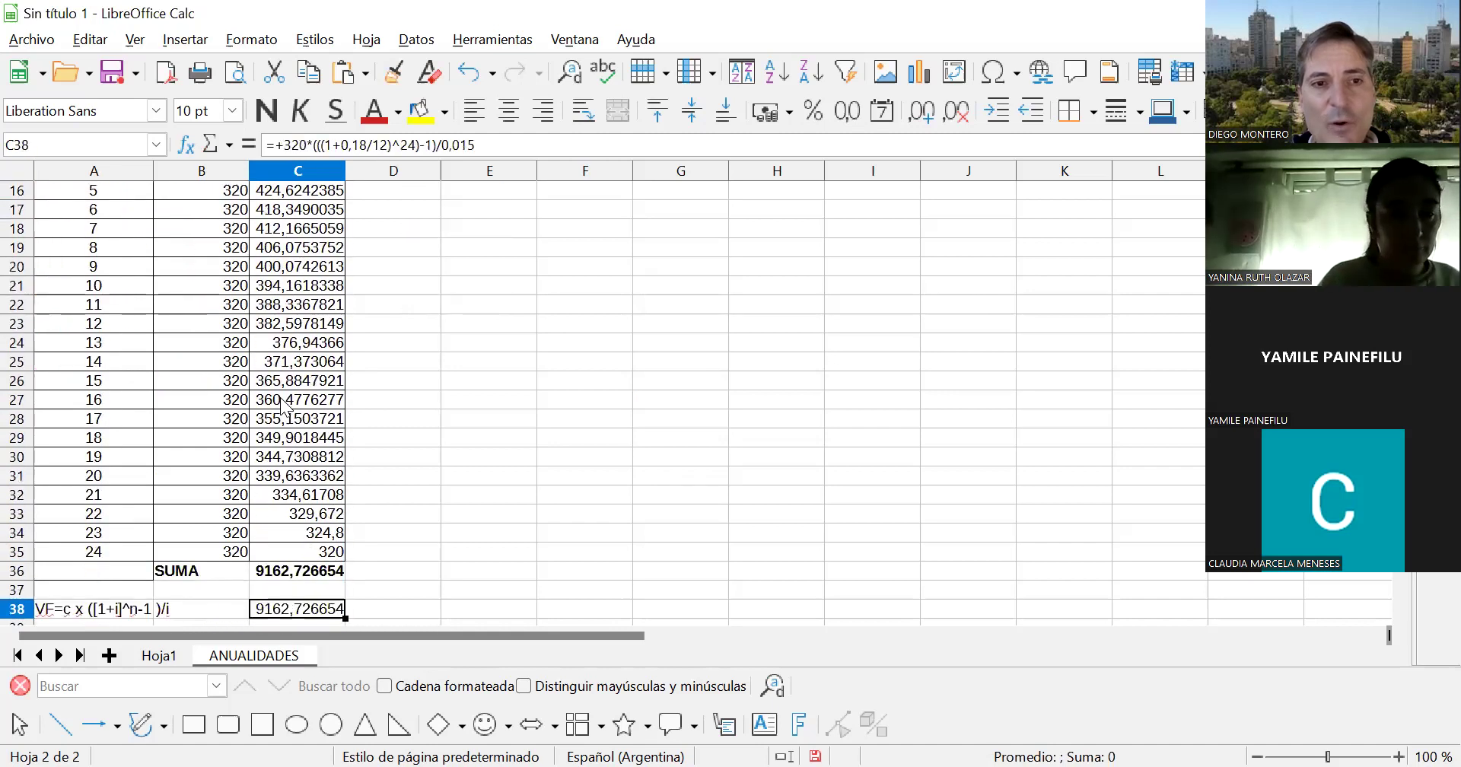
key("Up")
key("Up")
key("Up")
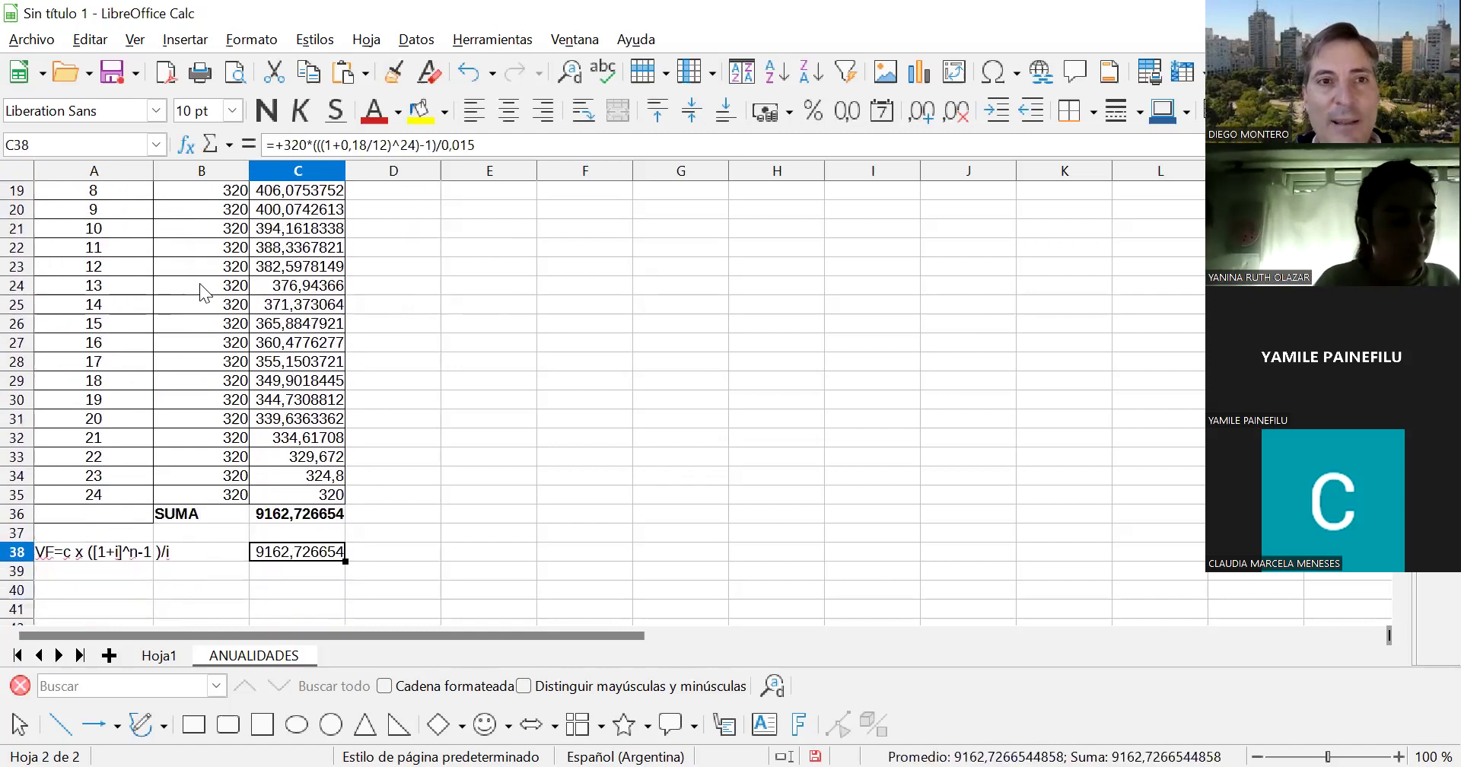
- Make the annuity formula result in C38 bold
left_click(270, 110)
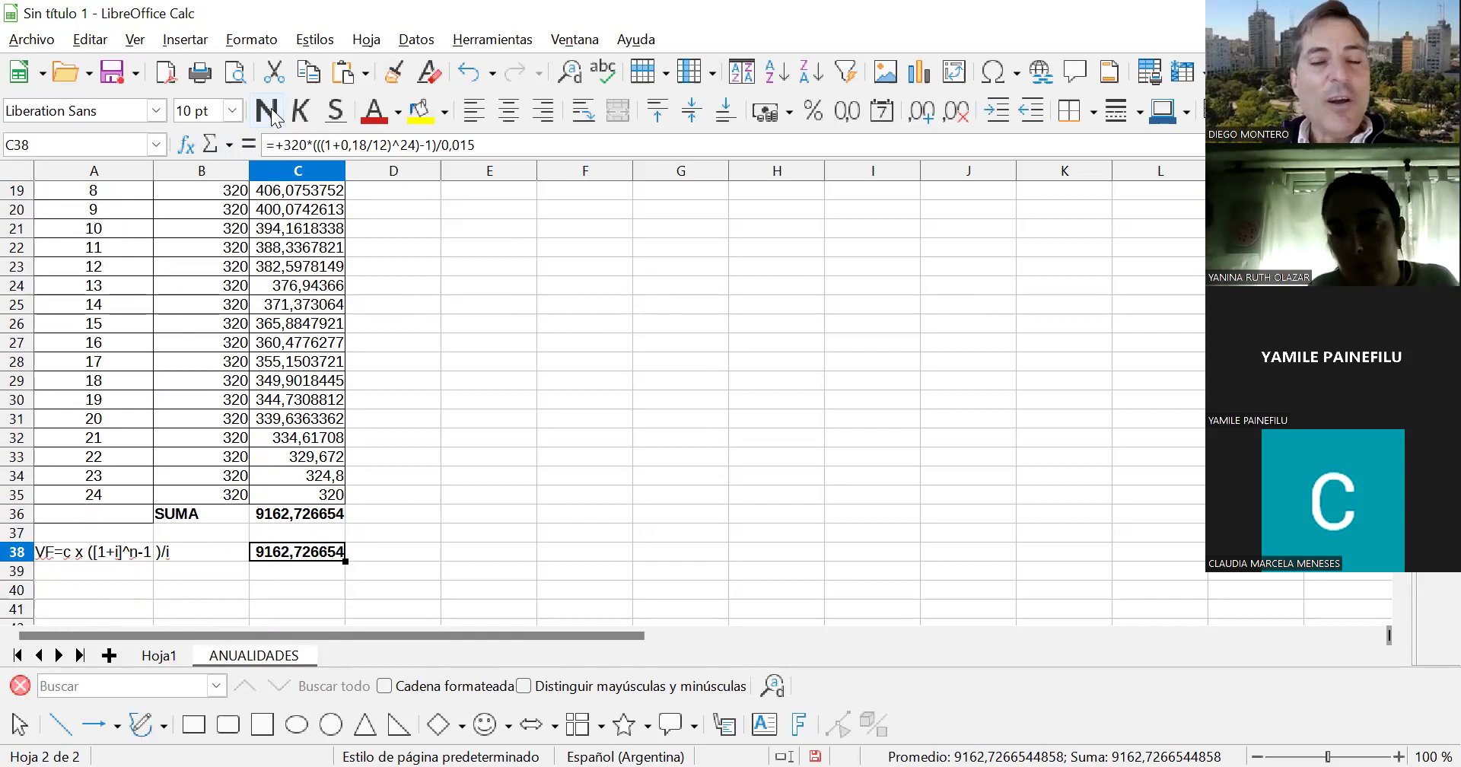
key("shift+Left")
key("shift+Right")
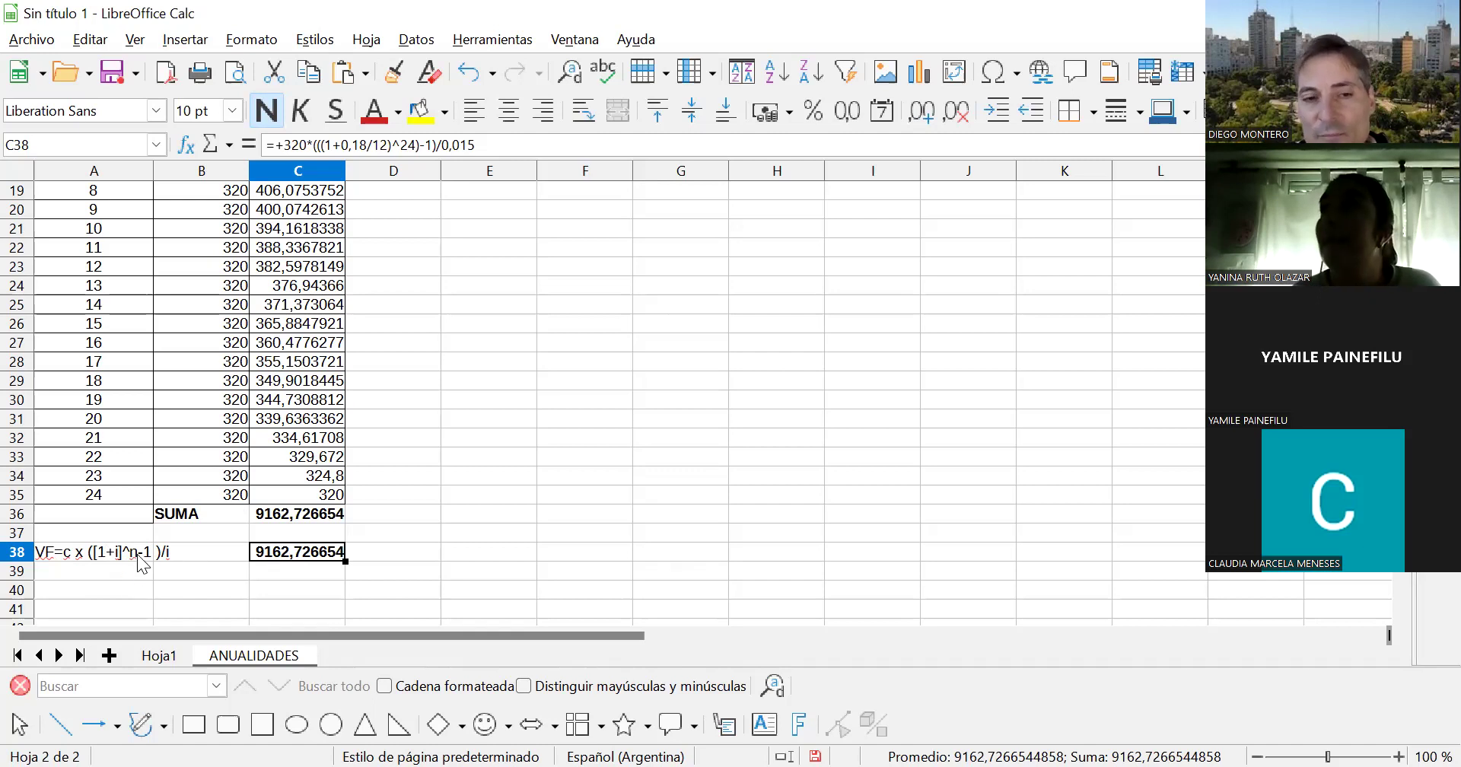
- Enter the label "Formula automática" in A40, two rows below the annuity formula text
key("Down")
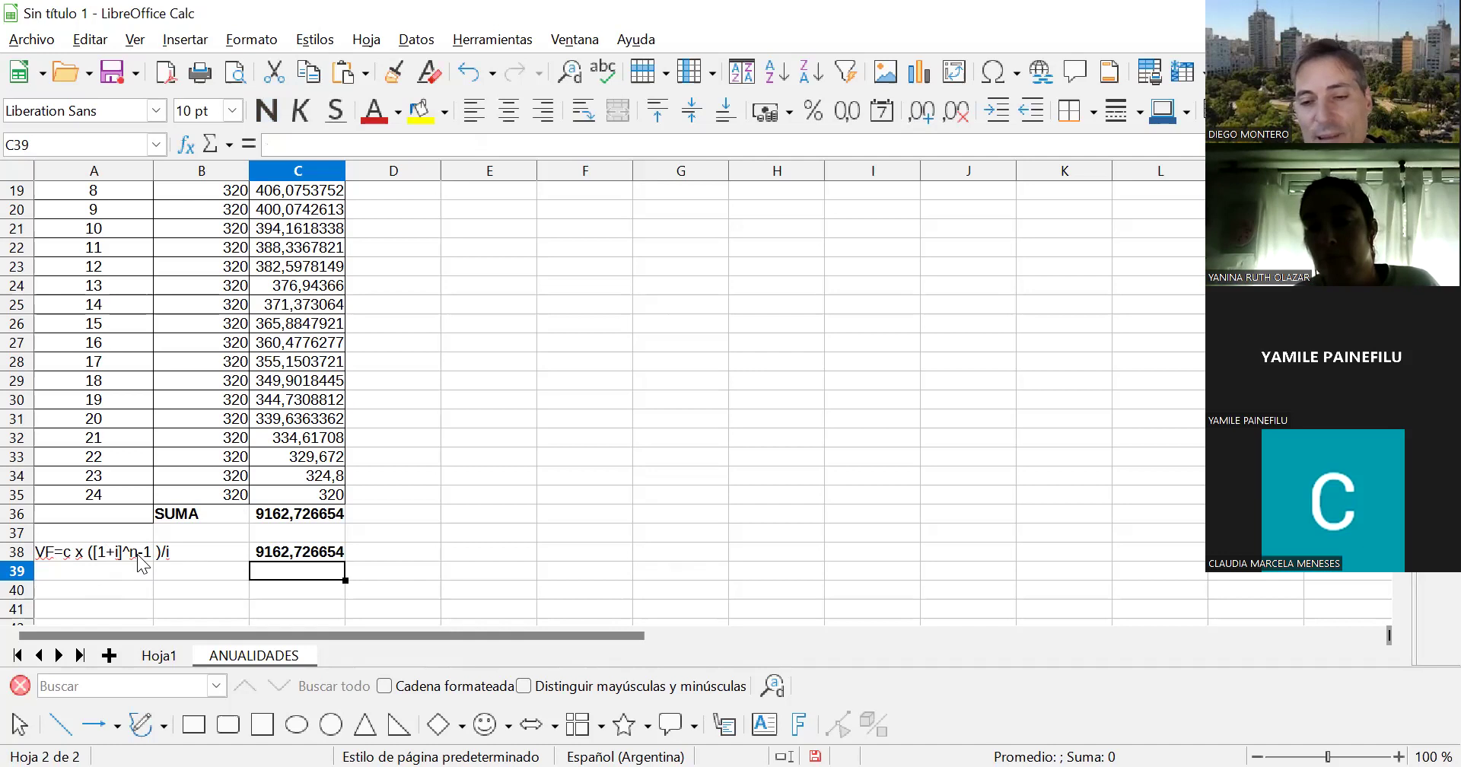
key("Down")
key("Up")
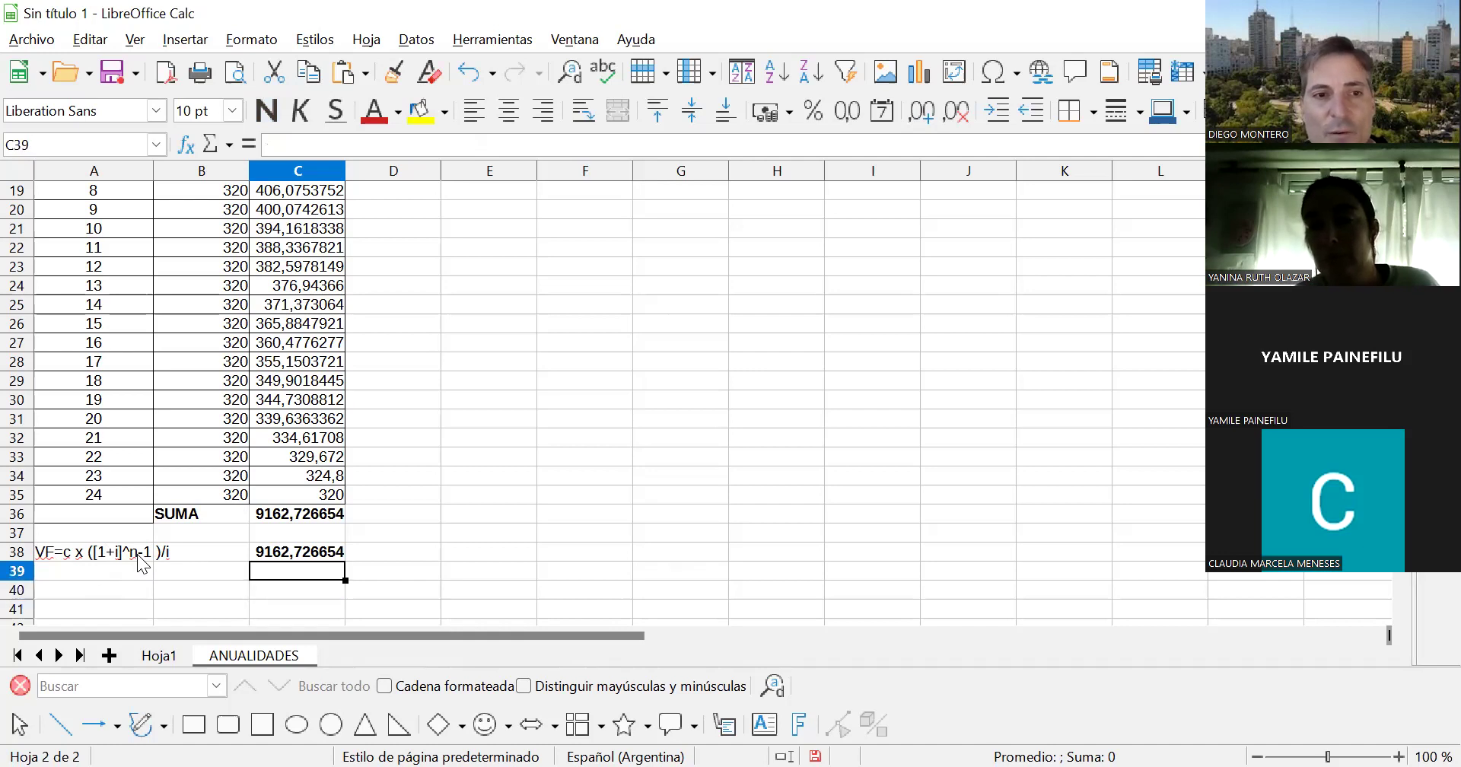
key("Down")
key("Left")
key("Left")
type("For")
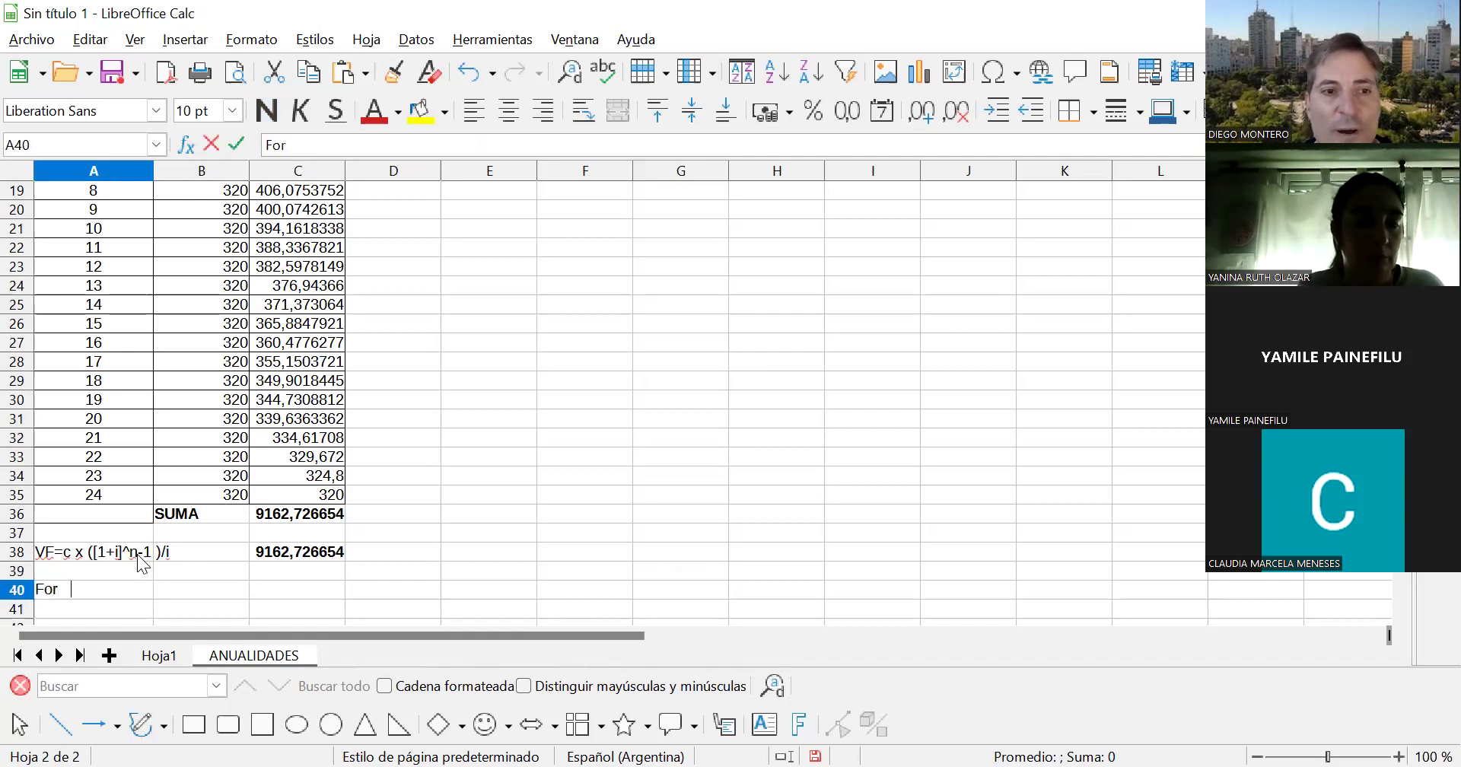
type("mula automática")
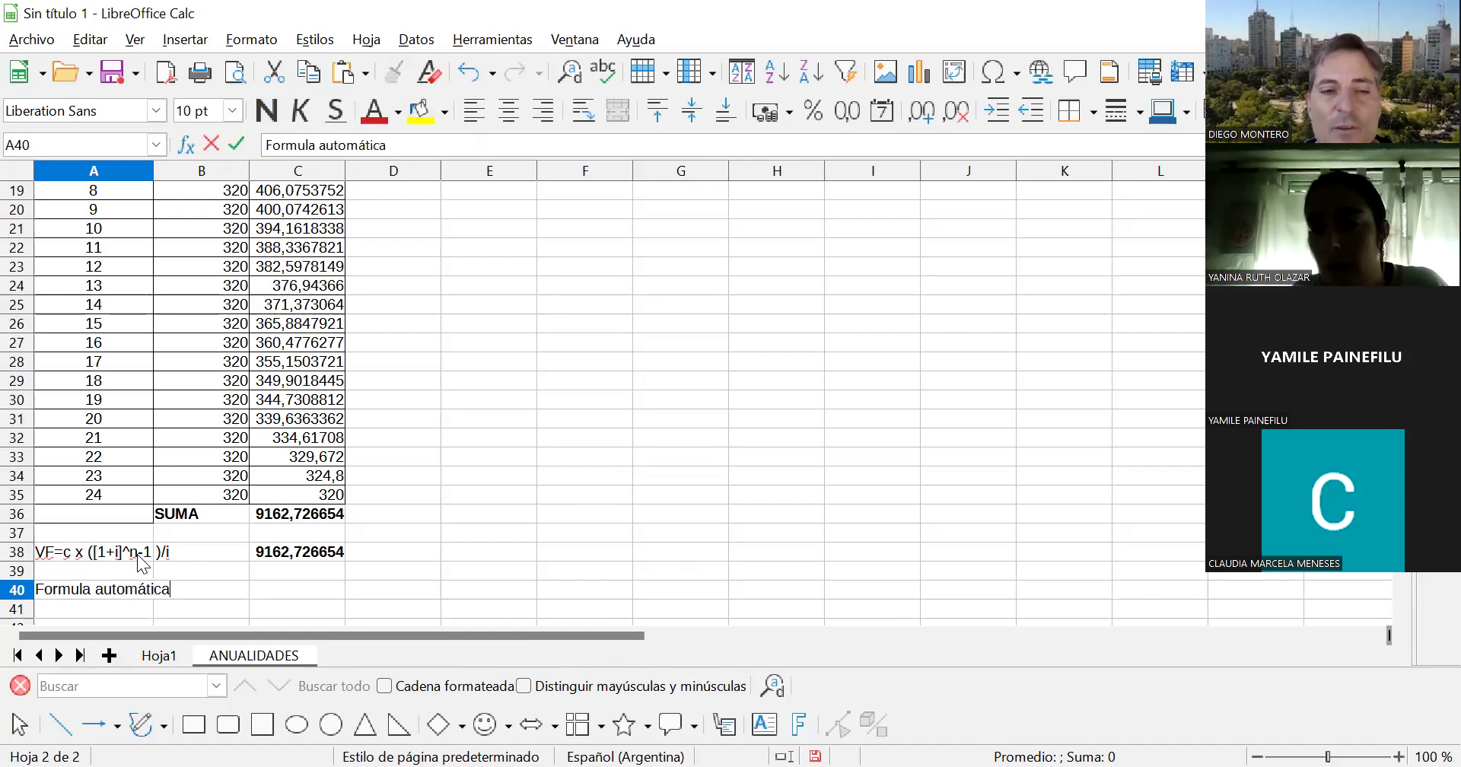
key("Tab")
- Begin a future value formula in C40 using the VF function with 0,18/12 as the rate
key("Tab")
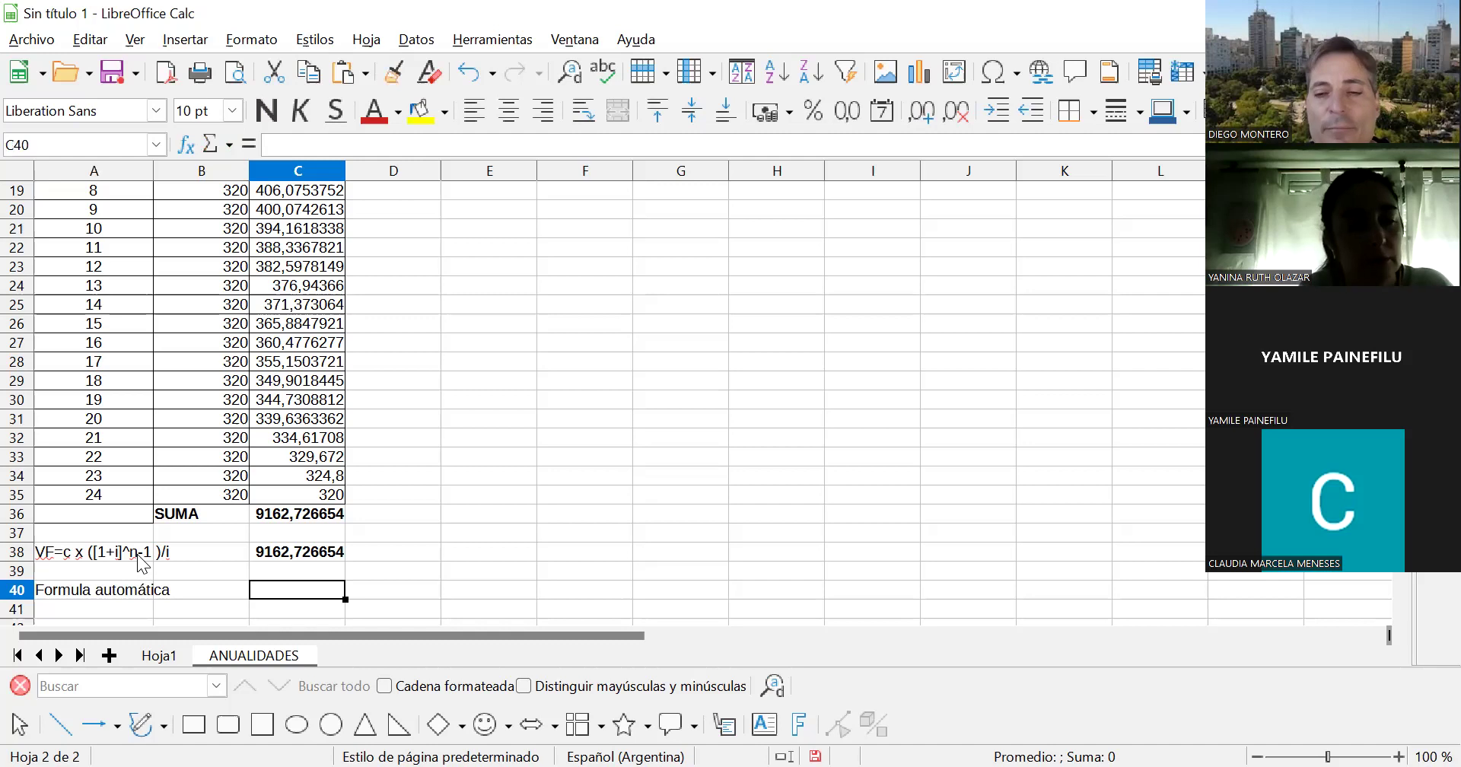
type("+")
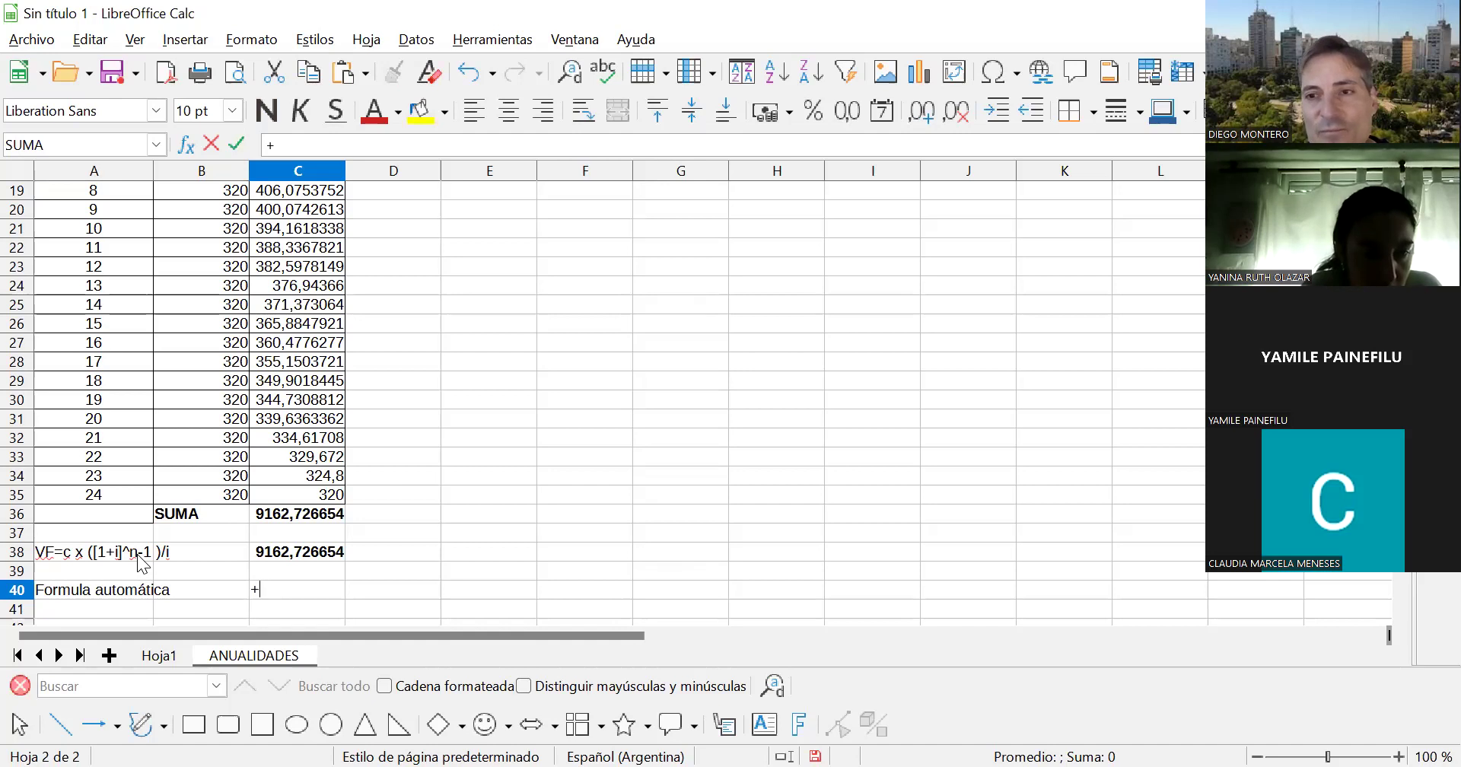
type("vf")
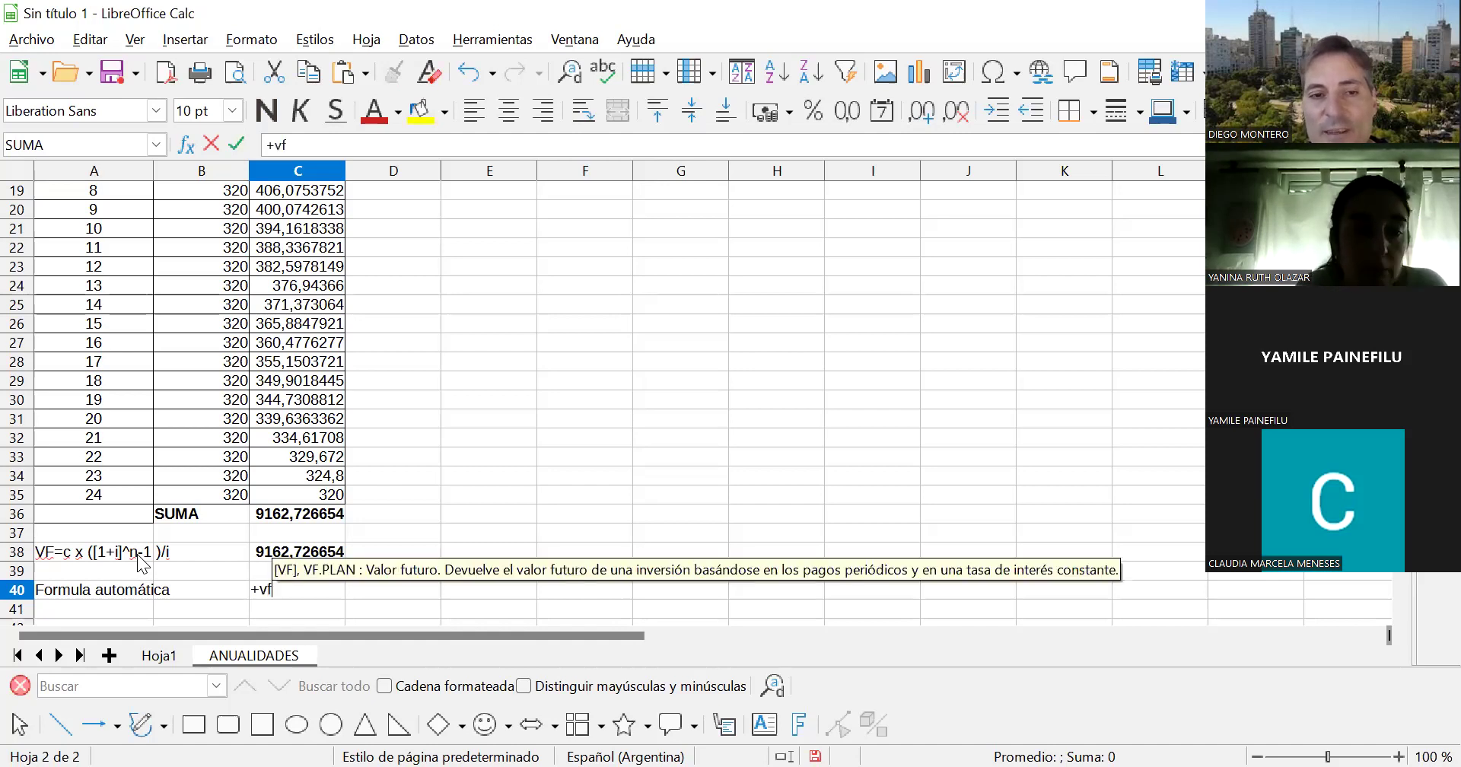
type("(")
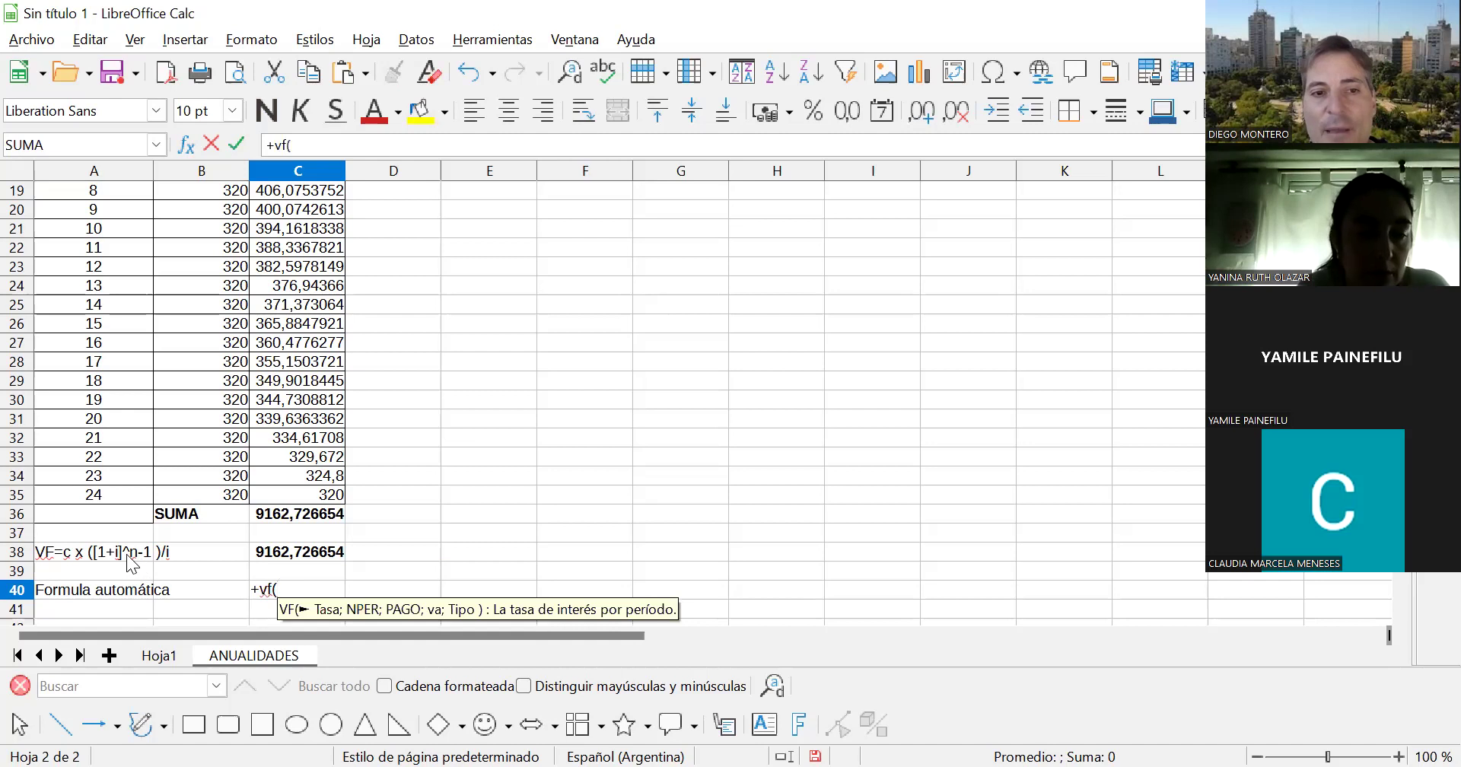
key("BackSpace")
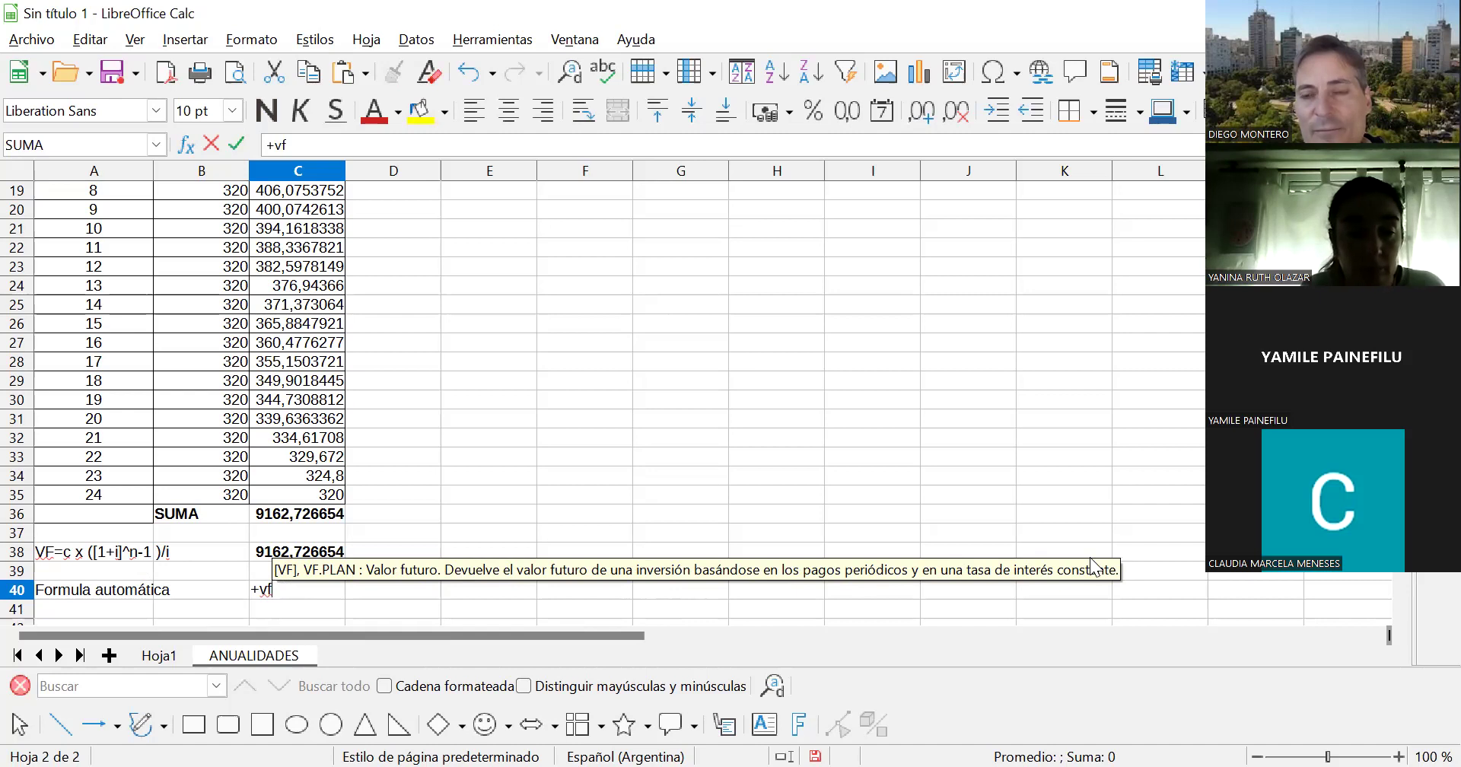
type("(")
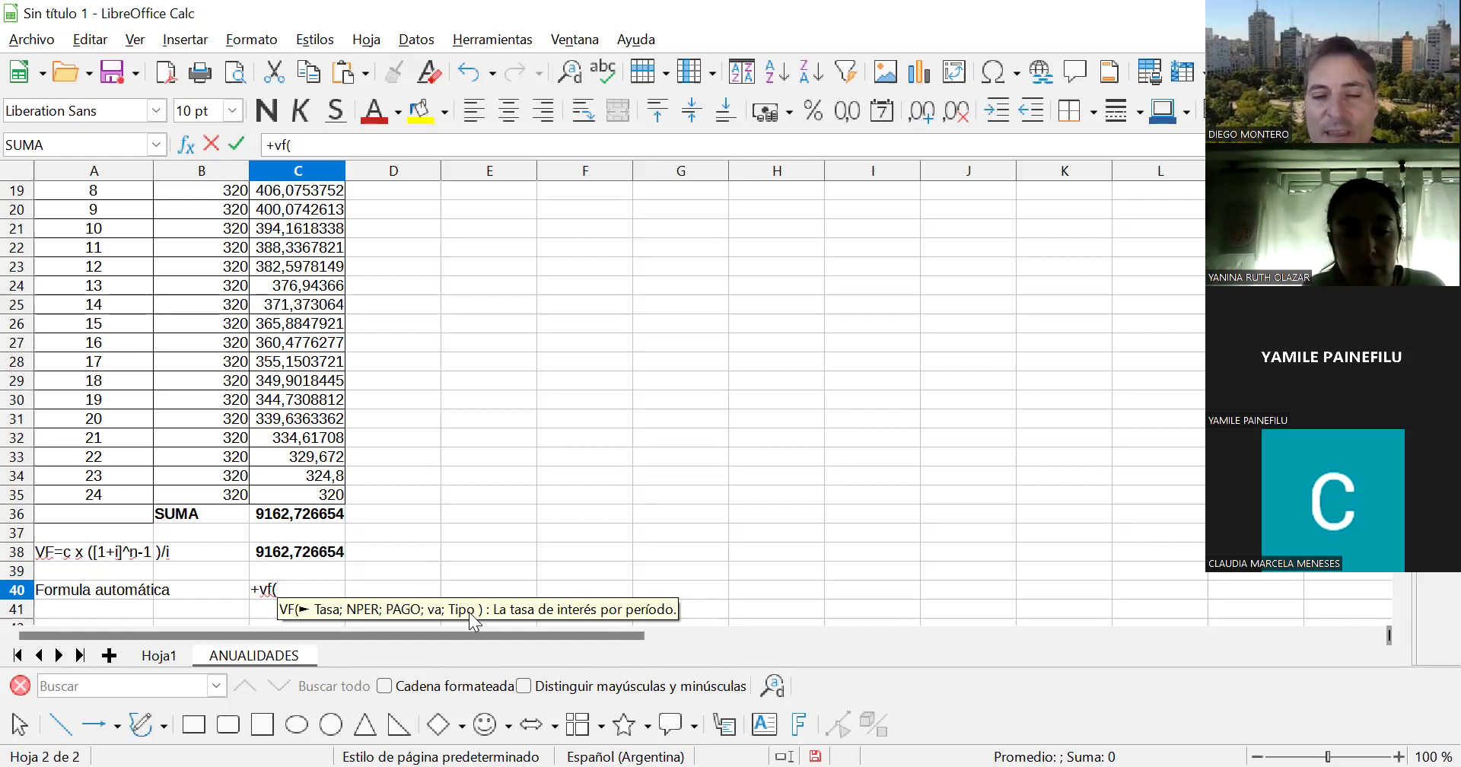
type("0,0")
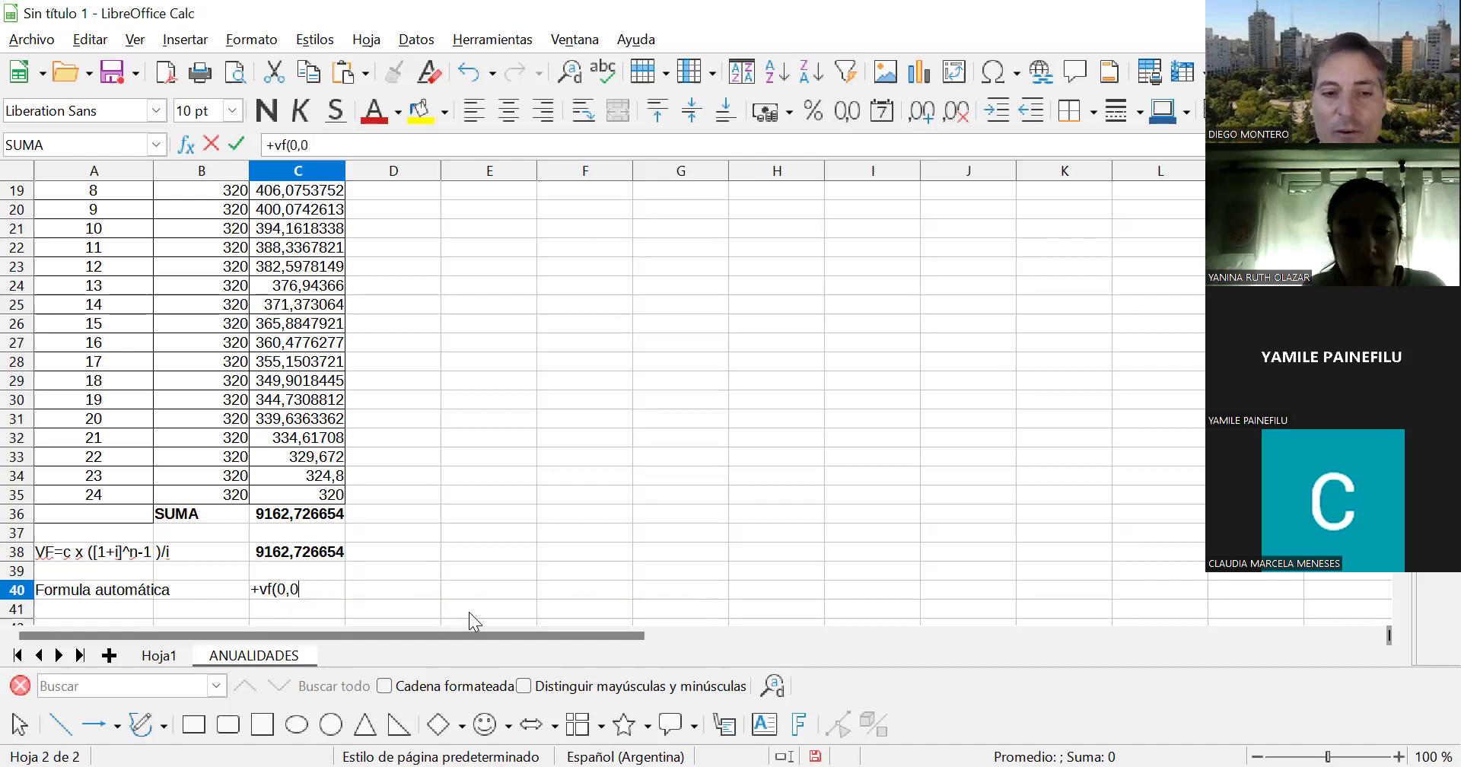
type("15")
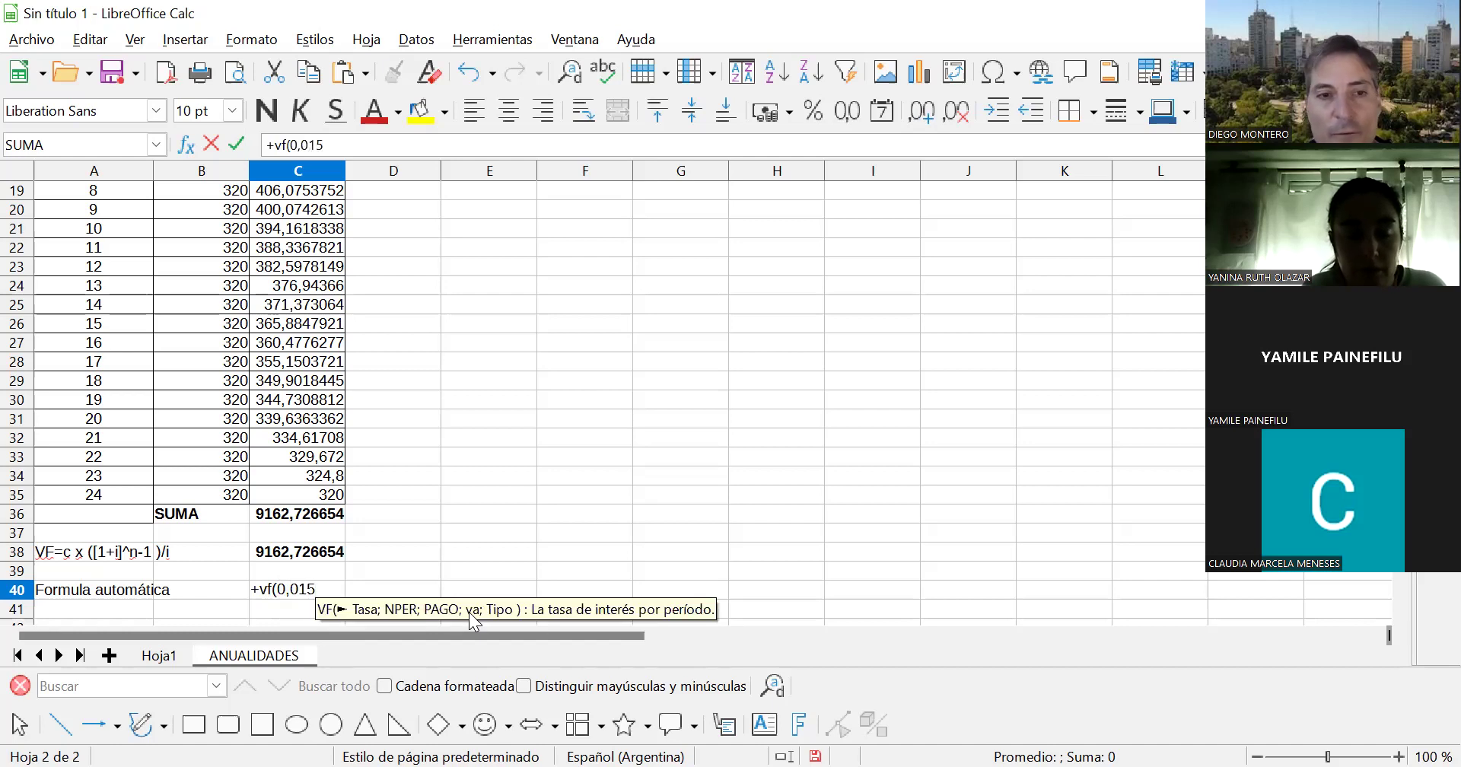
key("BackSpace")
key("BackSpace")
key("BackSpace")
type("1")
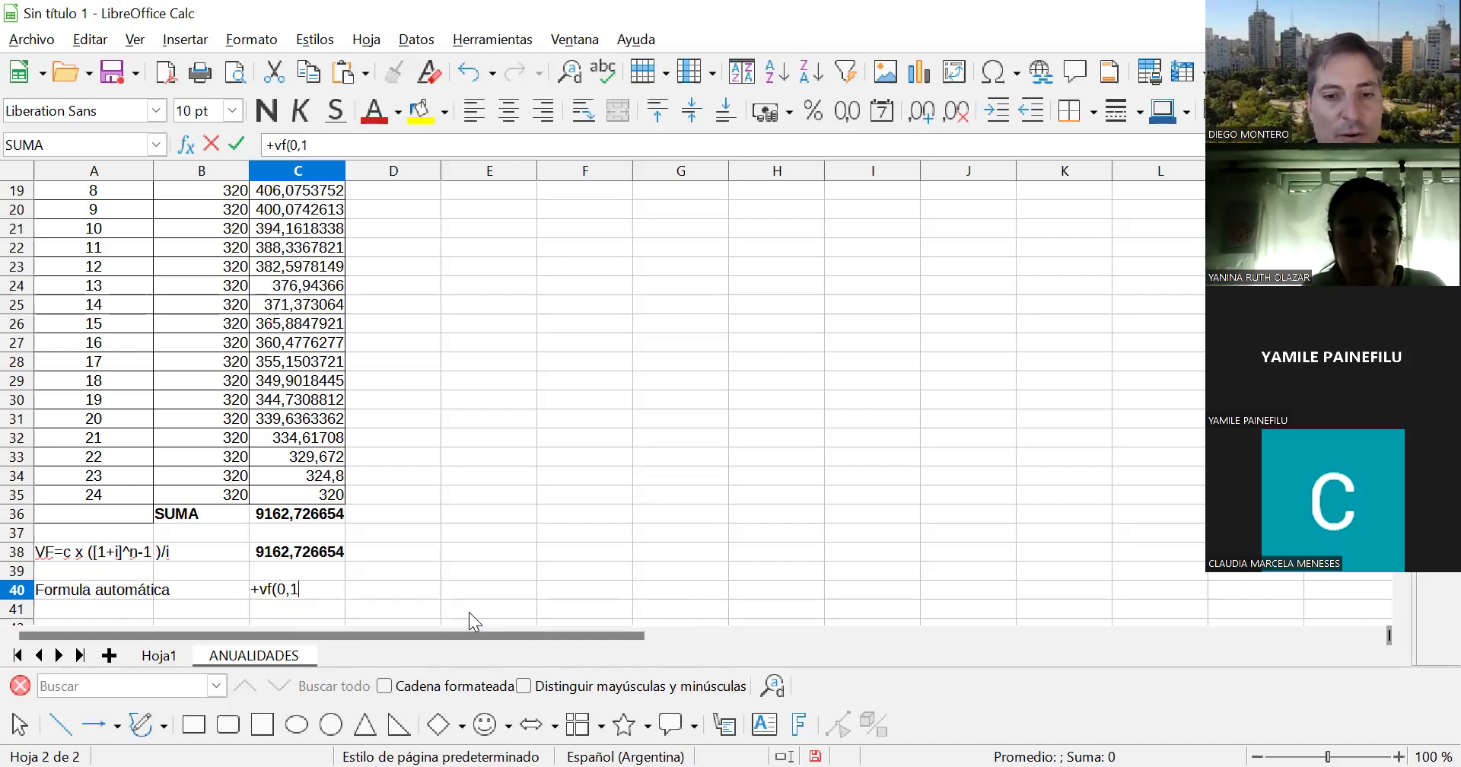
type("8/12")
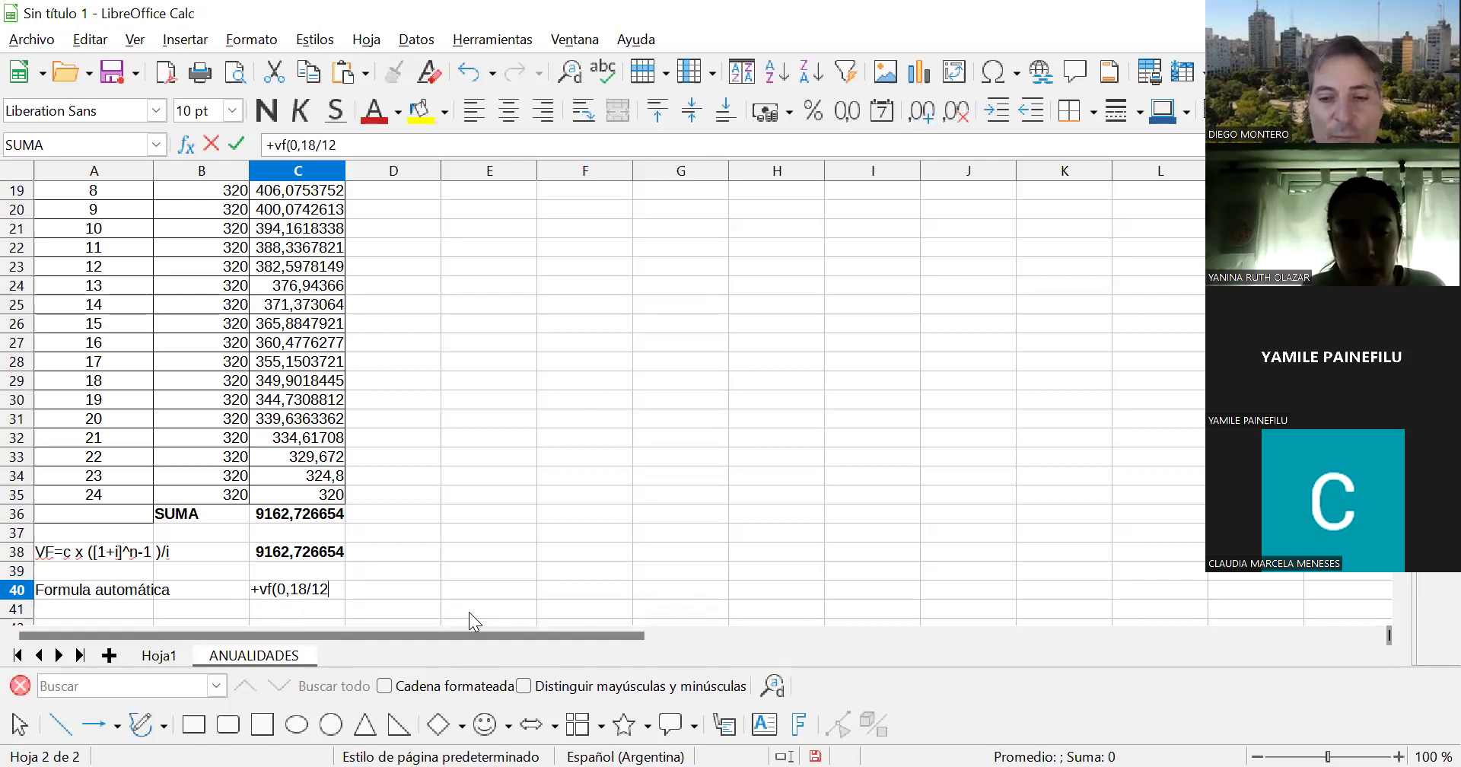
- Complete the VF formula in C40 with 24 periods, payment -320, present value 0 and type 0, and enter it
type(";")
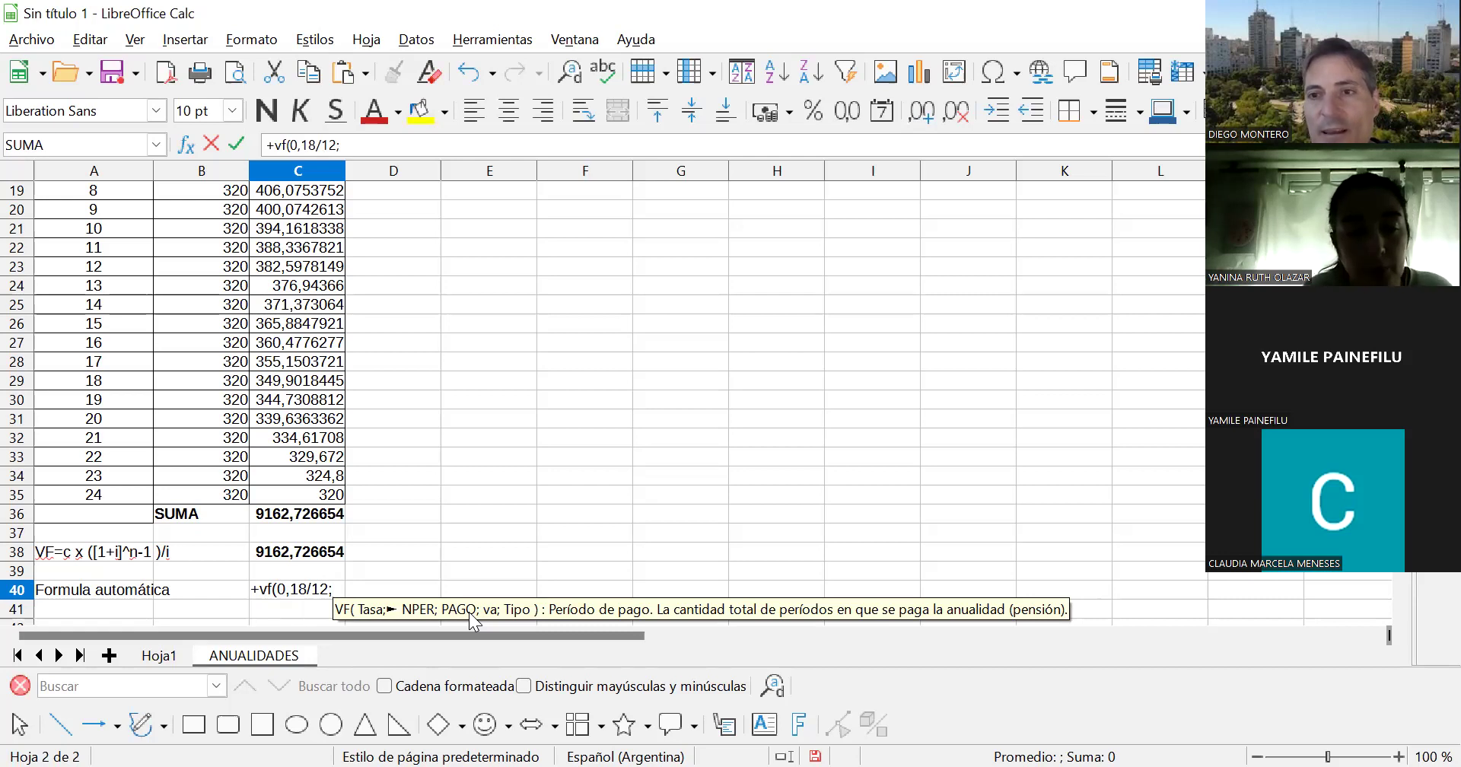
type("24")
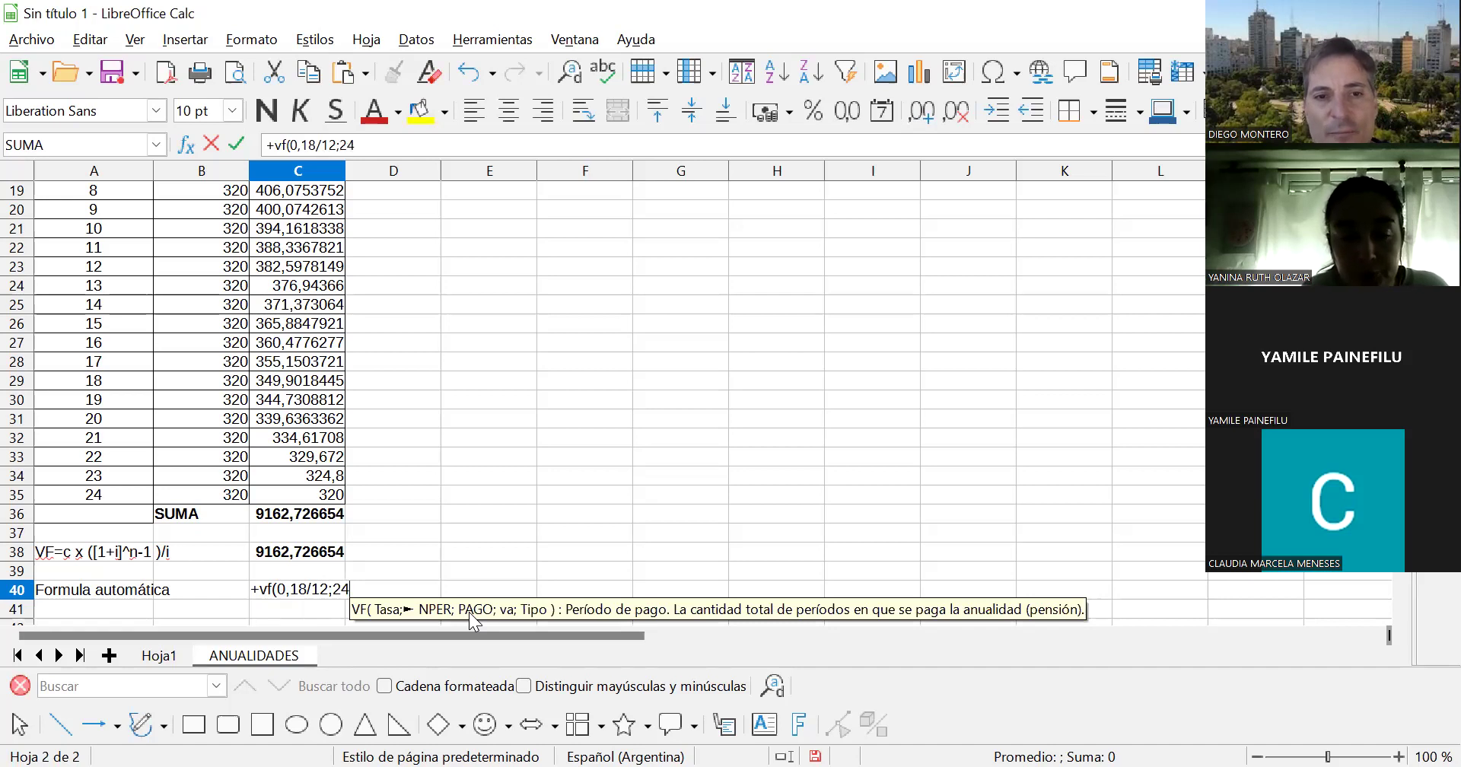
type(";")
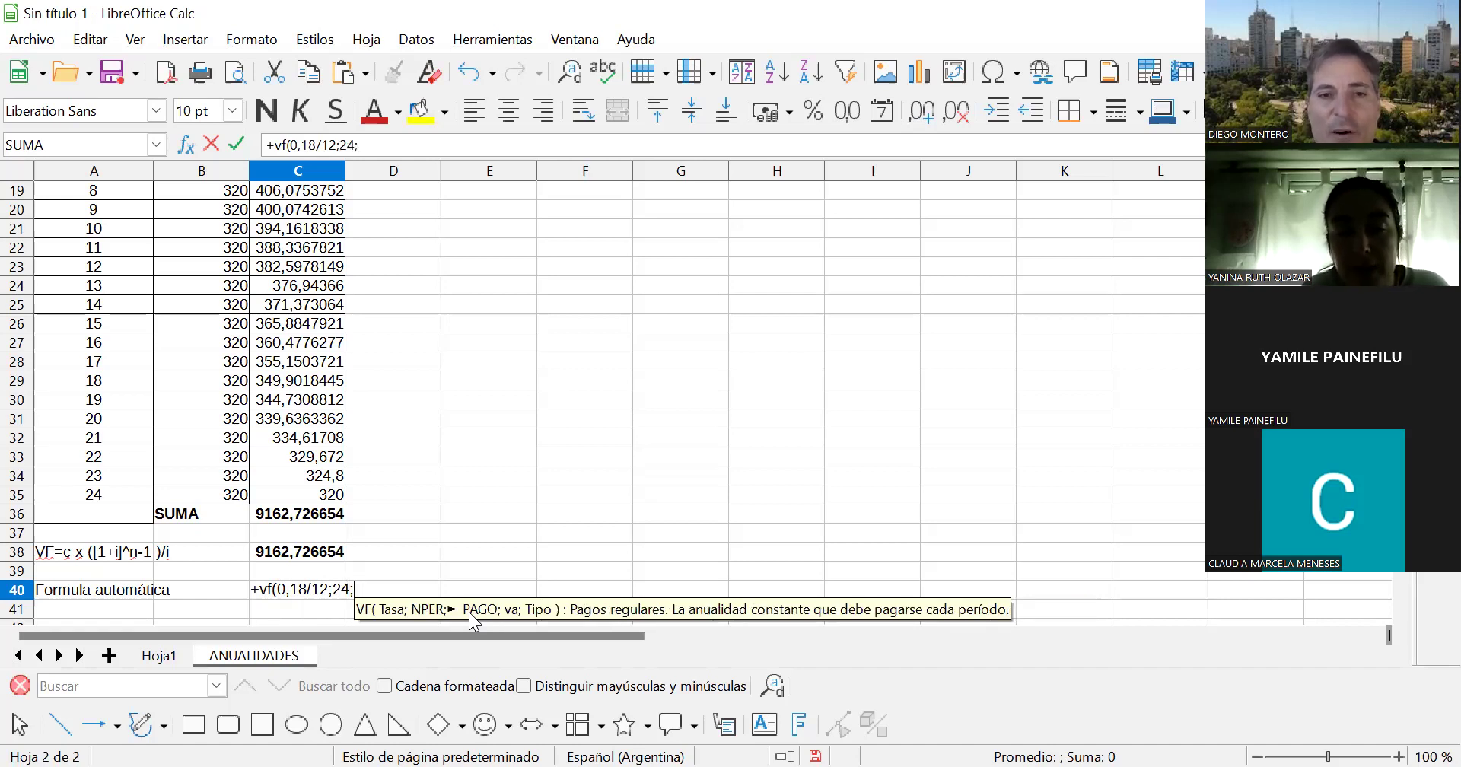
type("0")
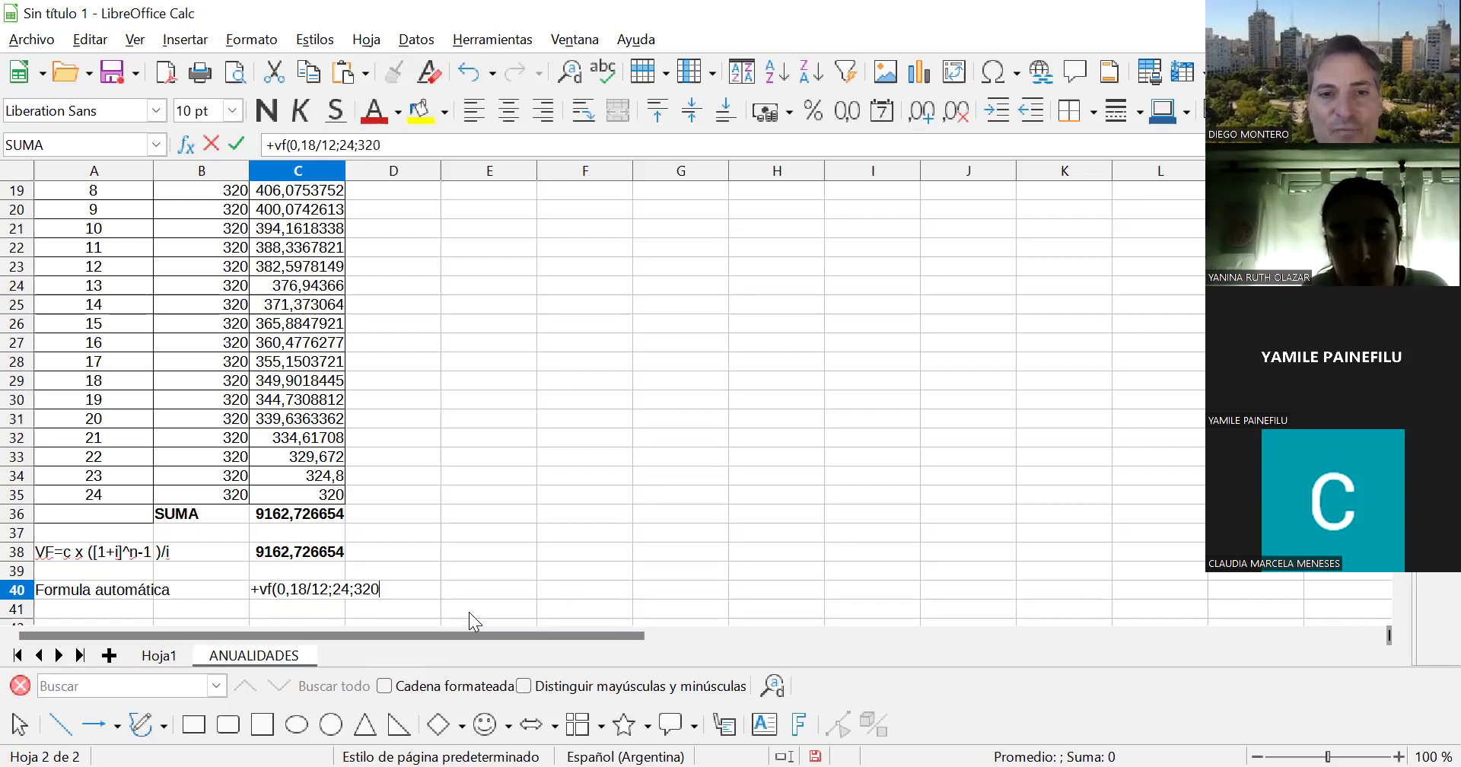
key("BackSpace")
key("BackSpace")
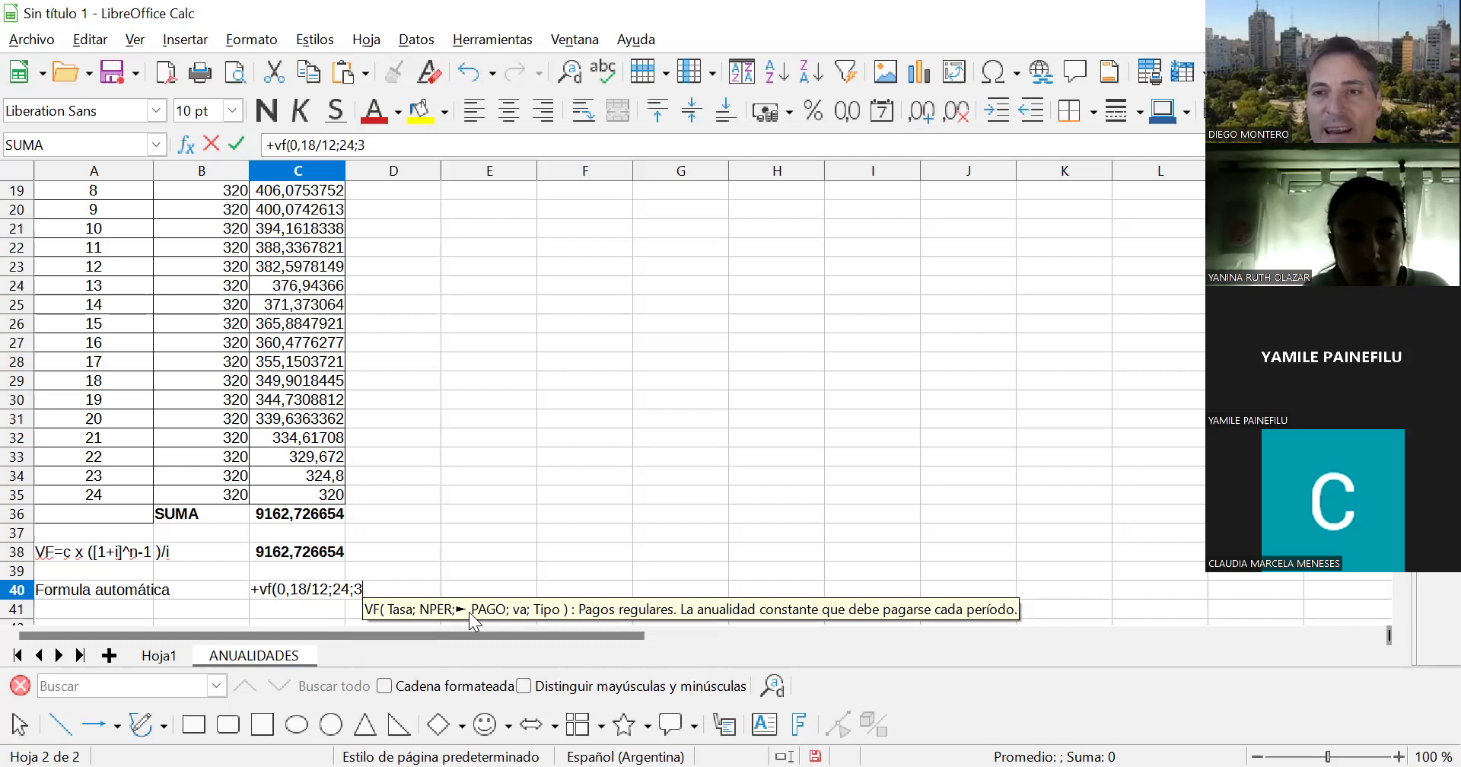
key("BackSpace")
type("-320")
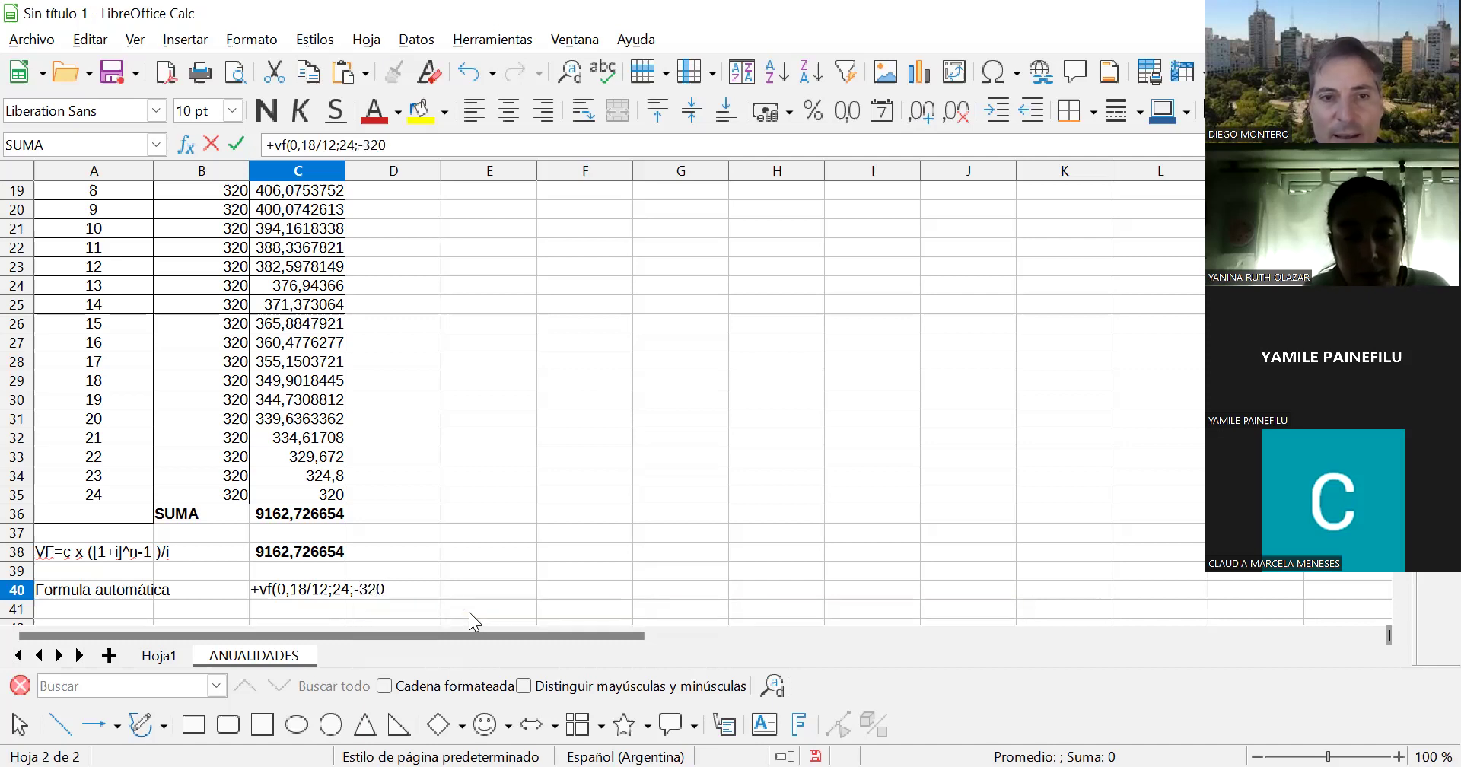
type(";")
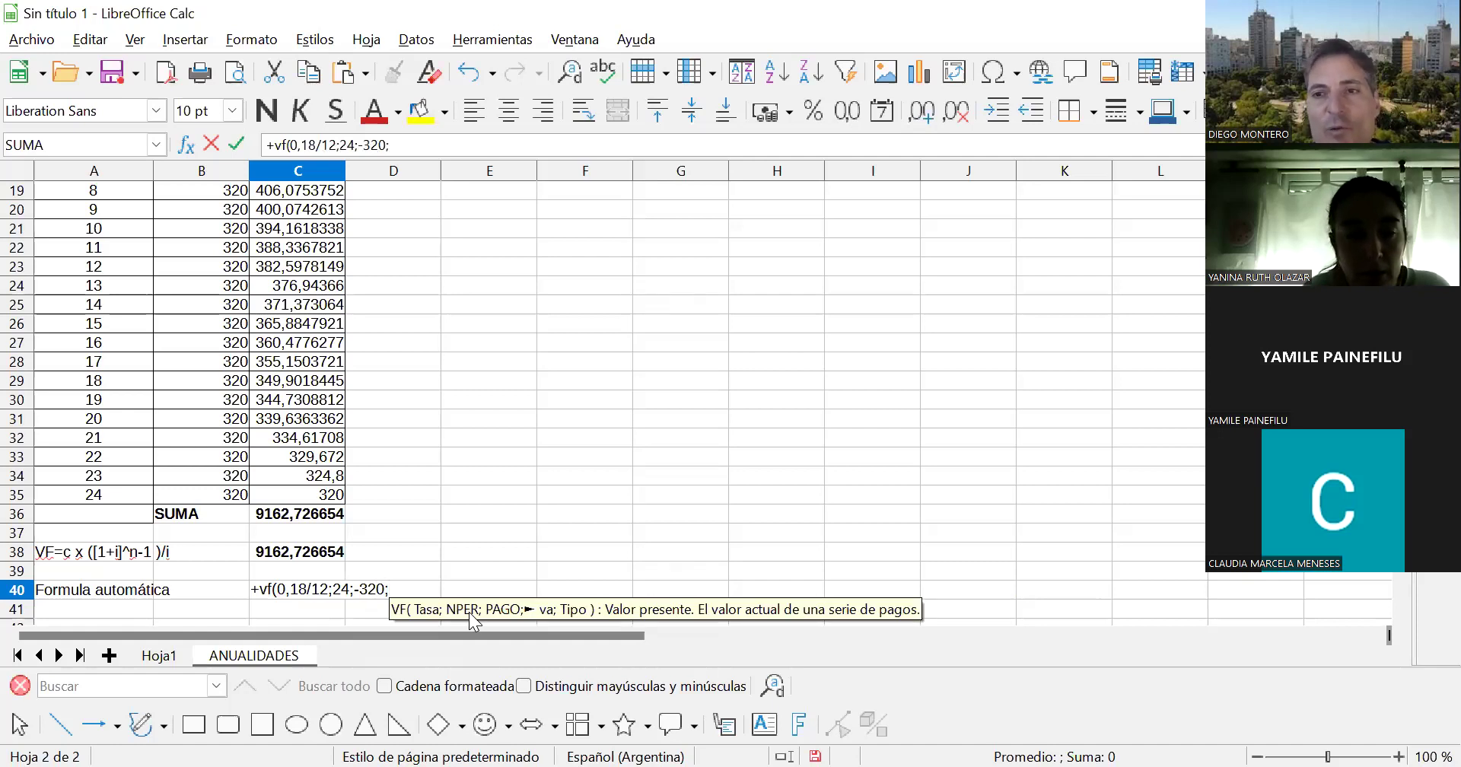
type("0")
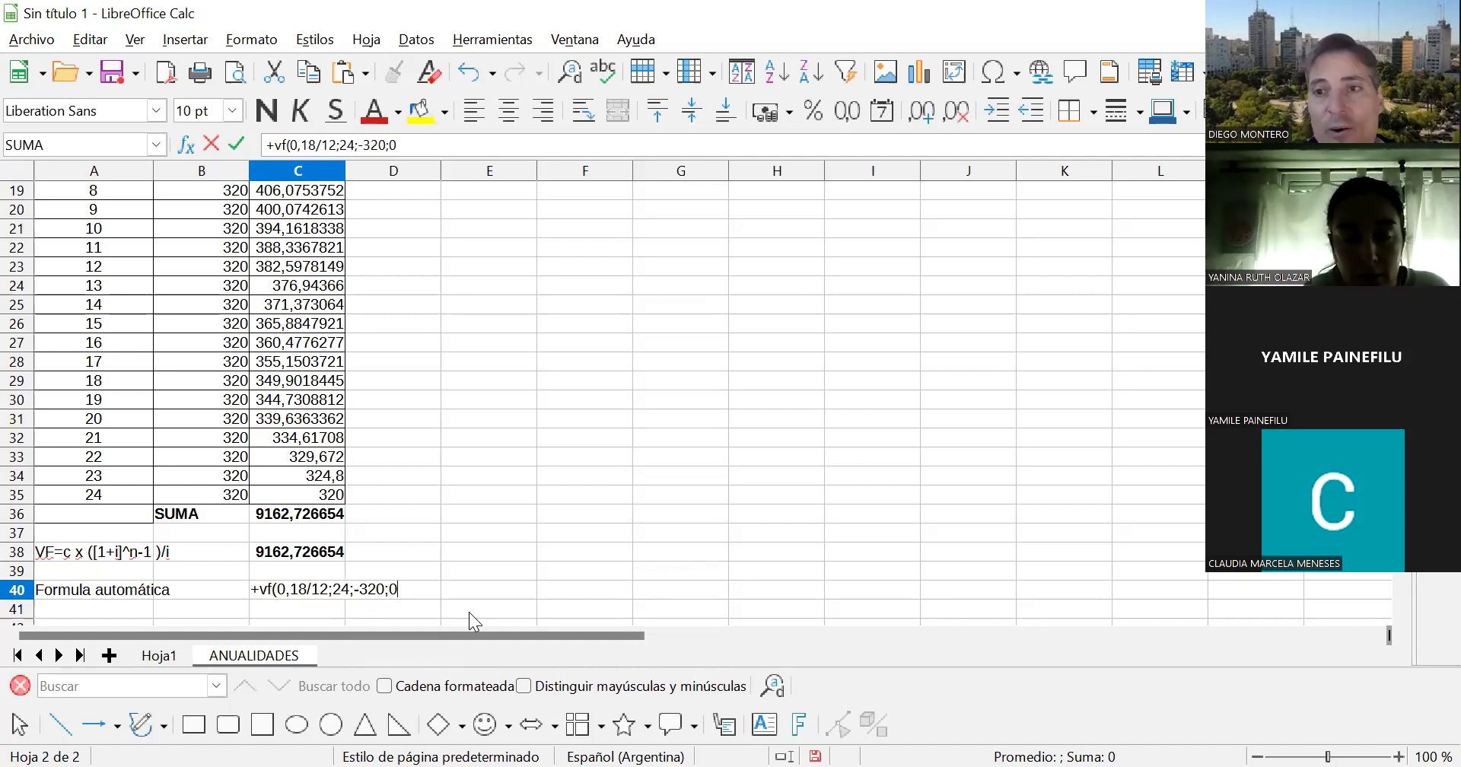
type(";")
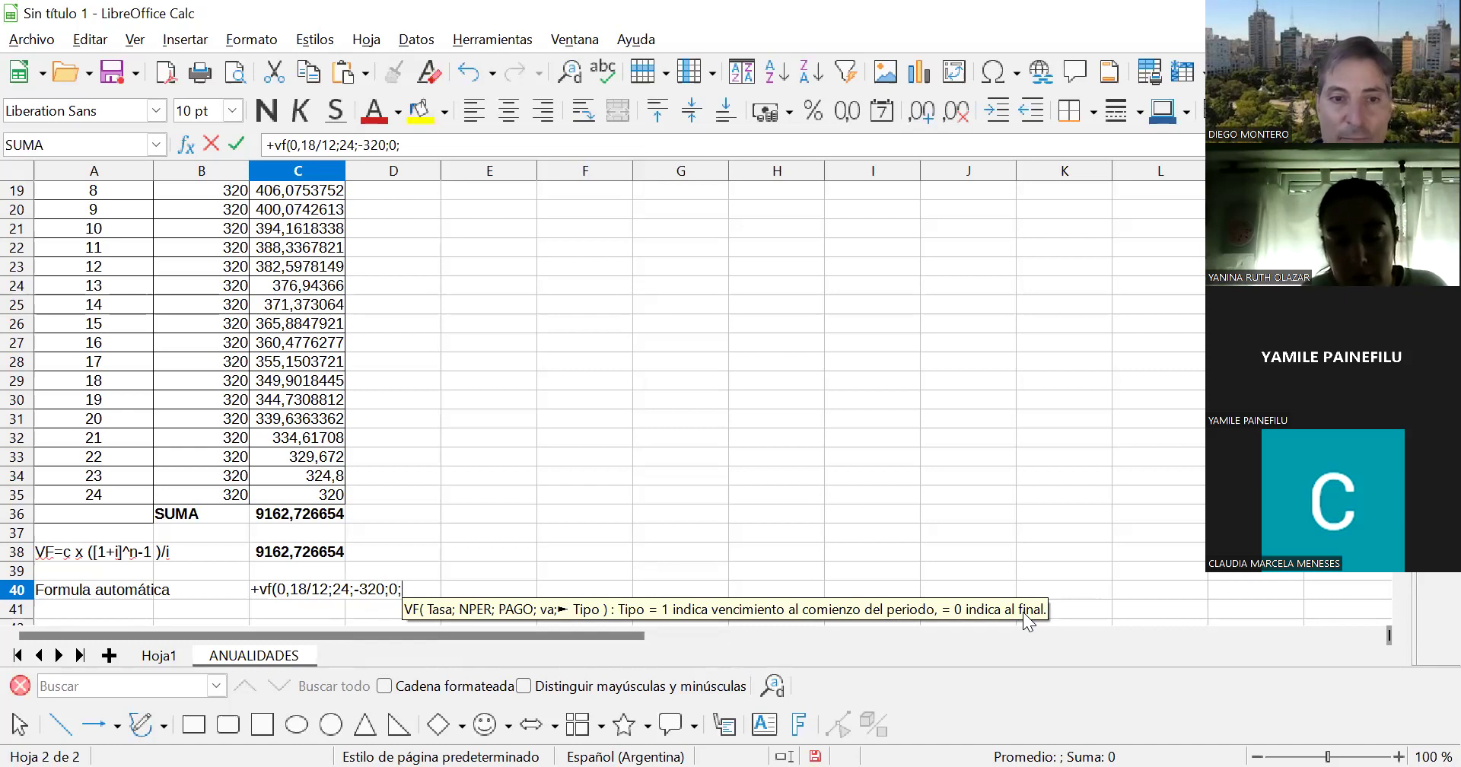
type("0)")
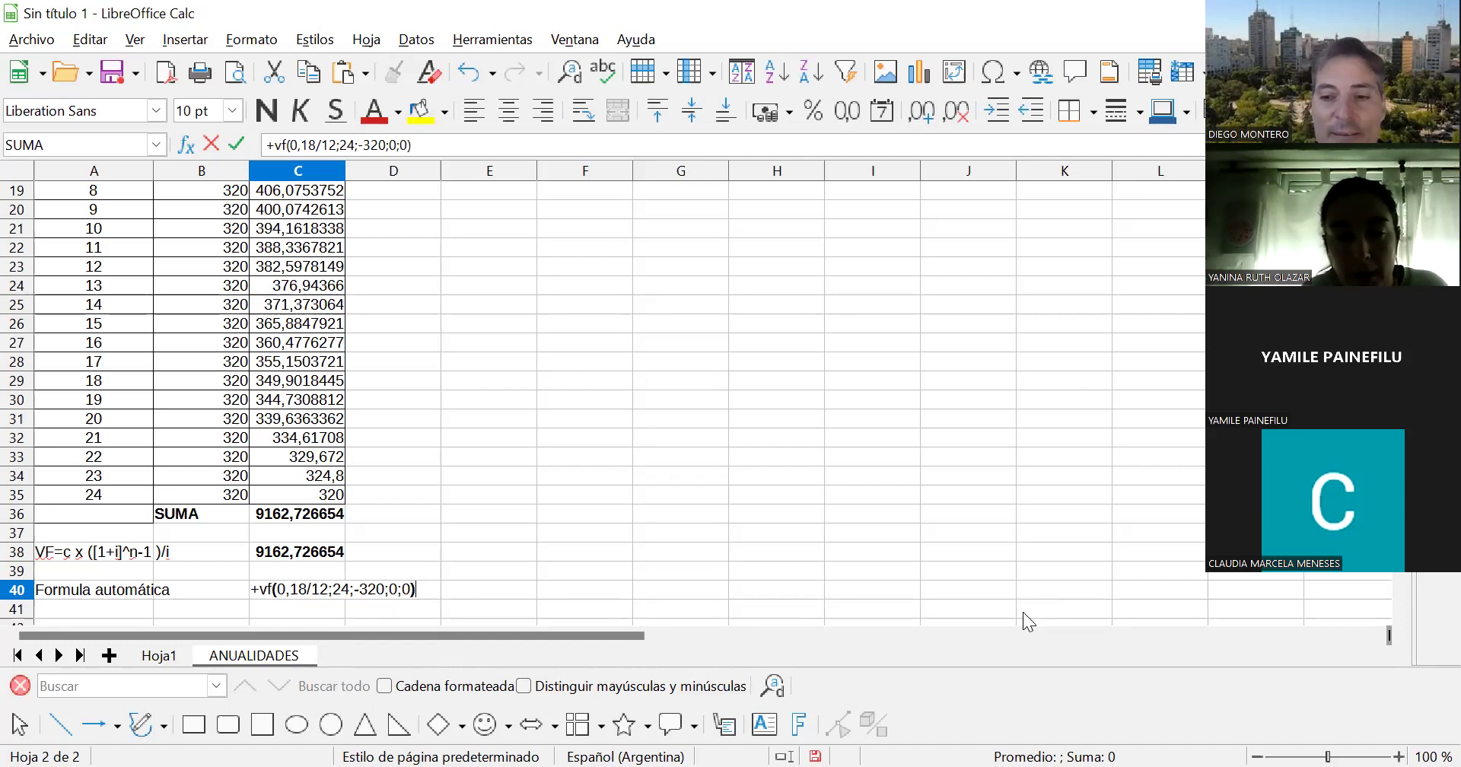
key("Return")
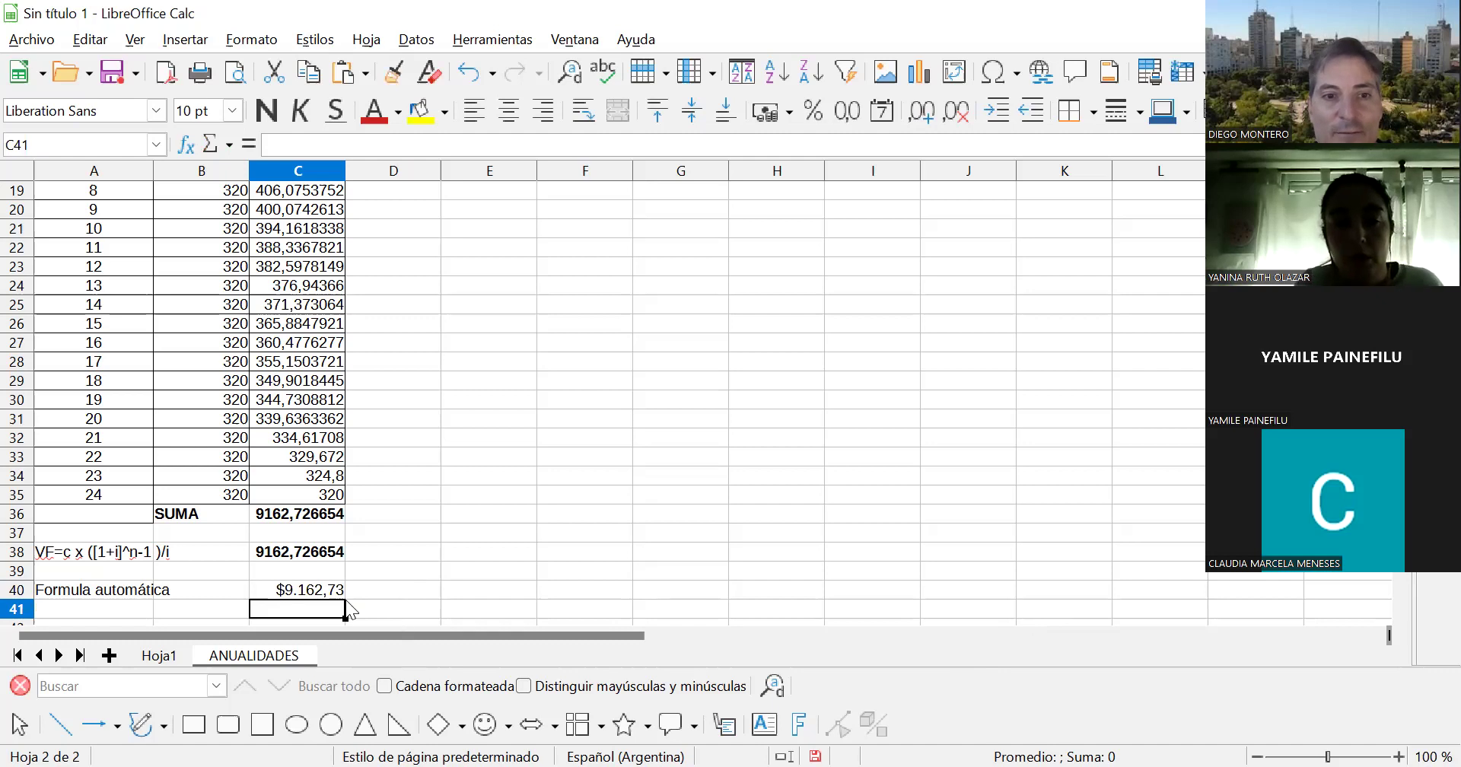
- Make the automatic formula result in C40 bold
left_click(324, 589)
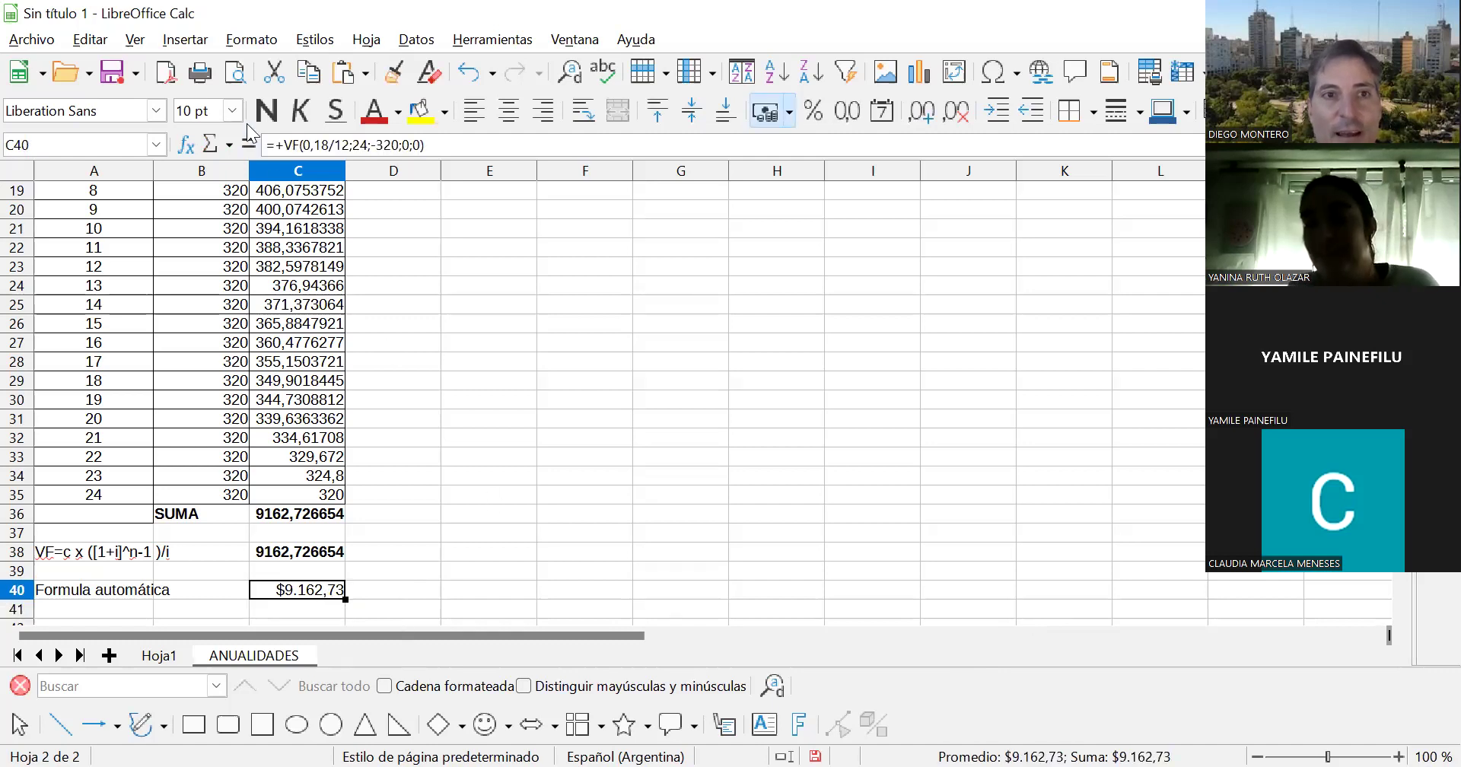
left_click(265, 111)
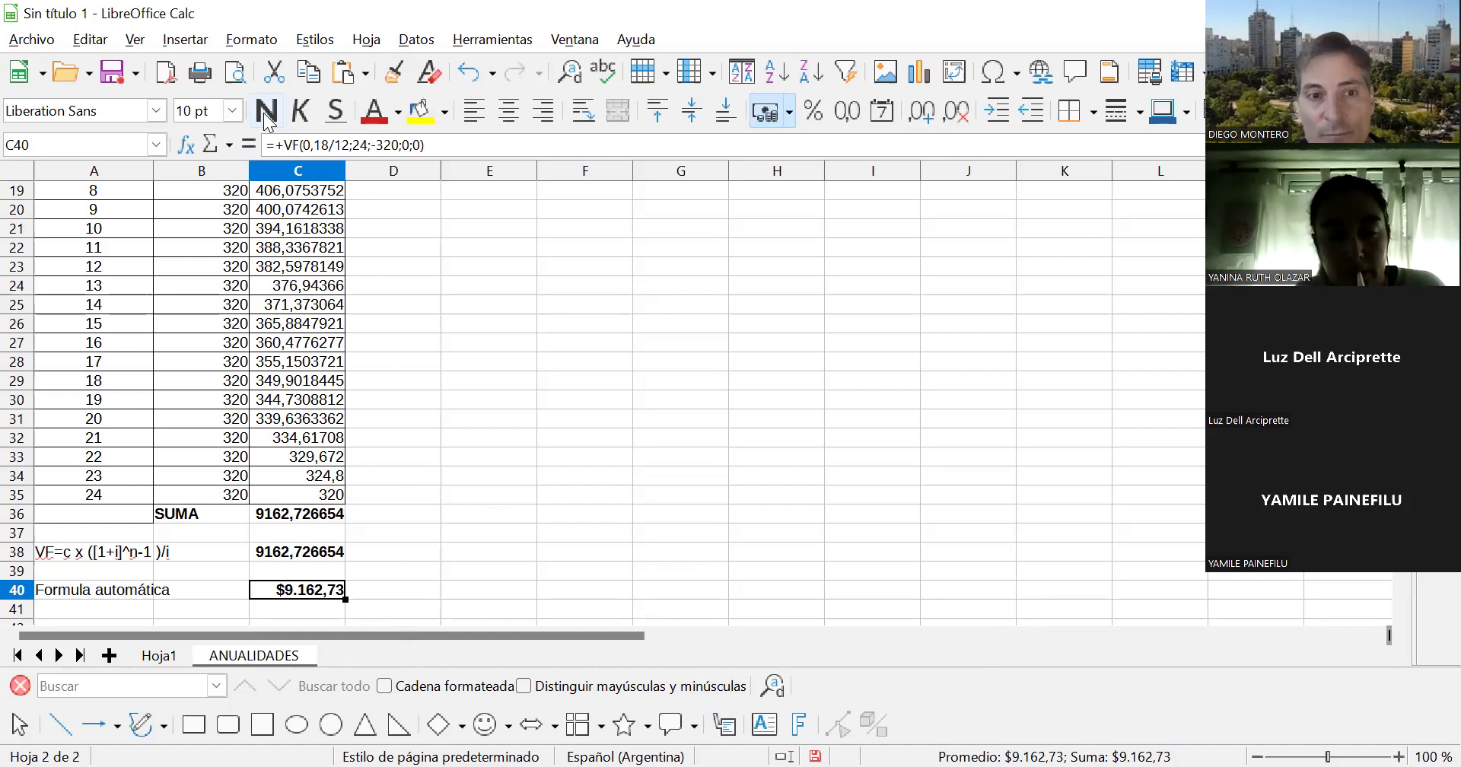
- Compare the manual annuity formula in C38 with the automatic VF formula in C40
key("Up")
key("Down")
key("Up")
key("Up")
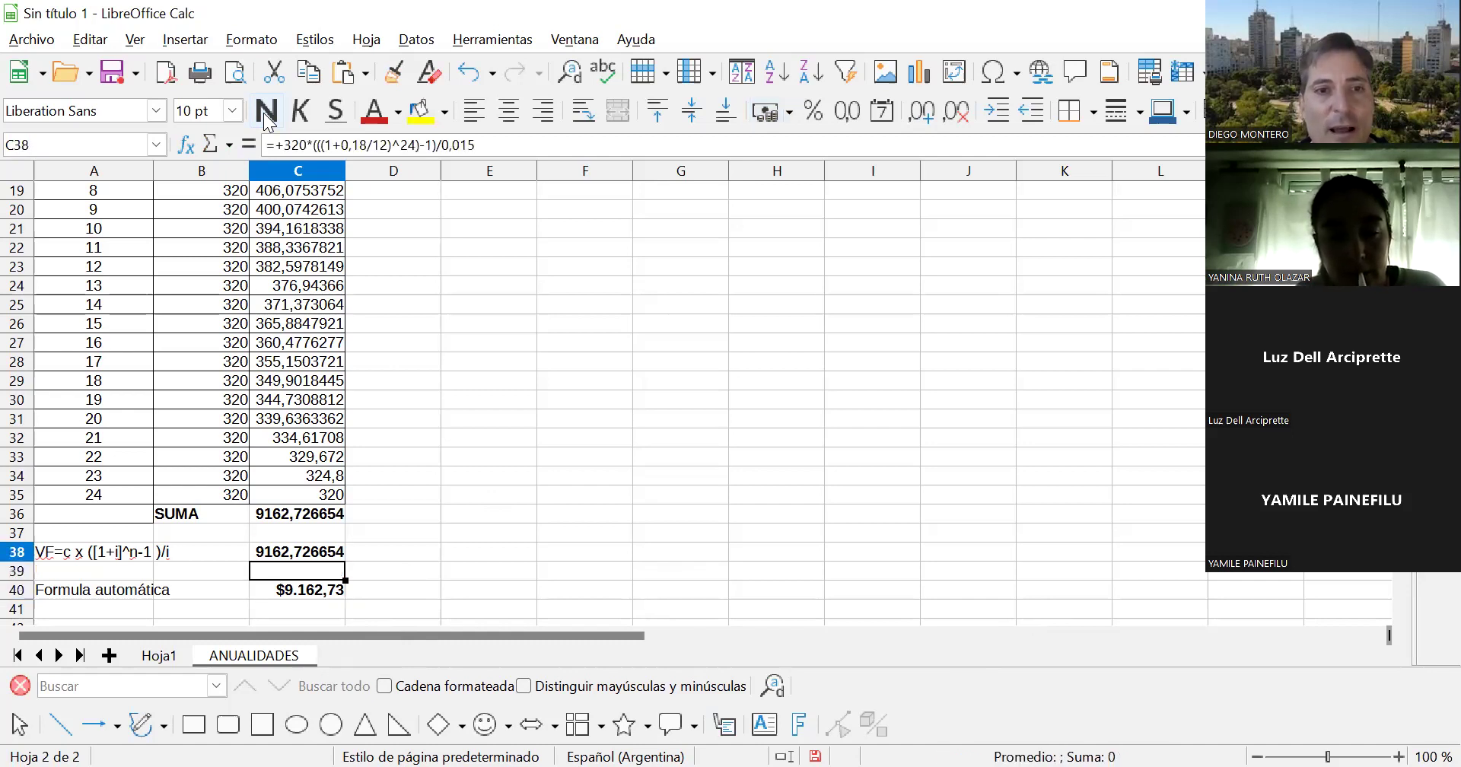
key("Down")
key("Down")
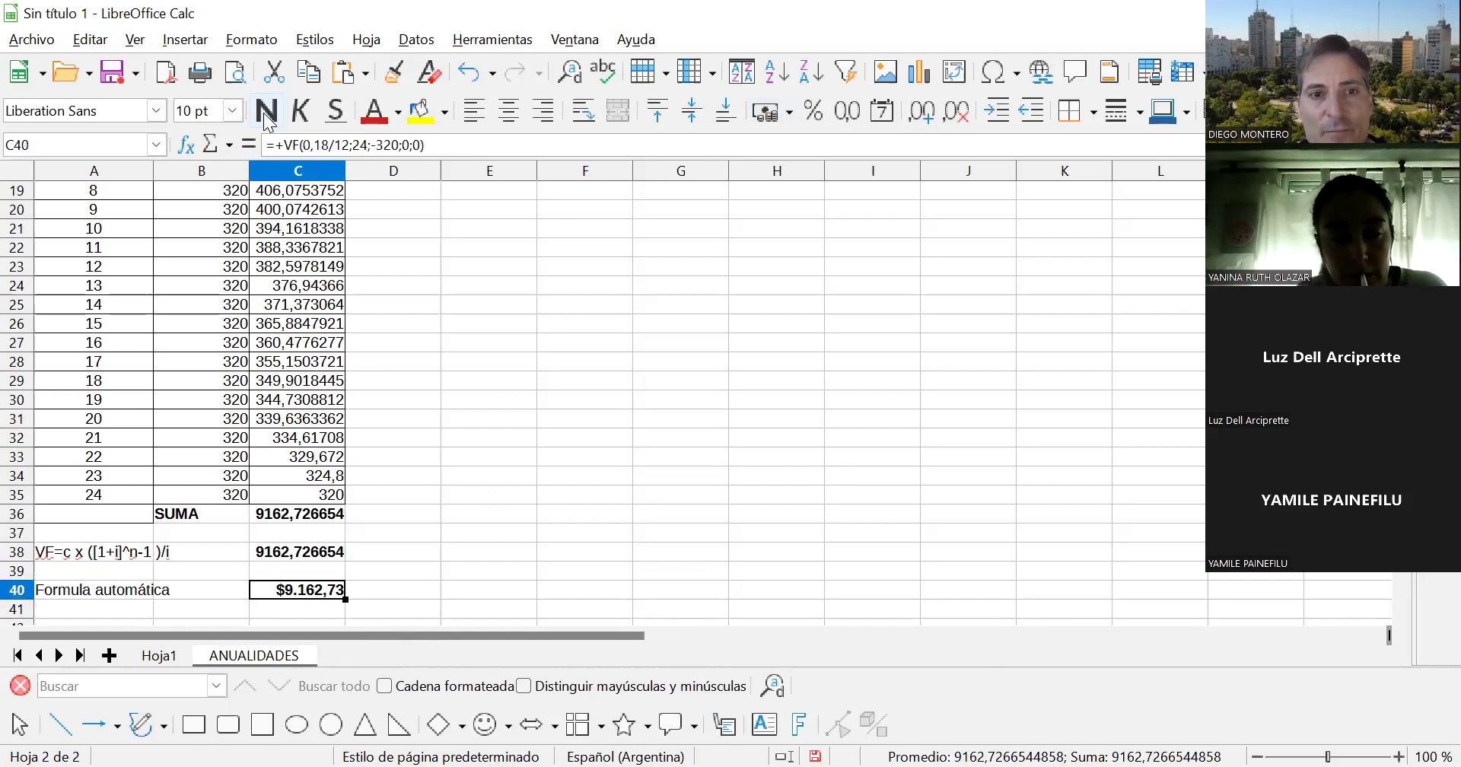
key("Up")
key("Up")
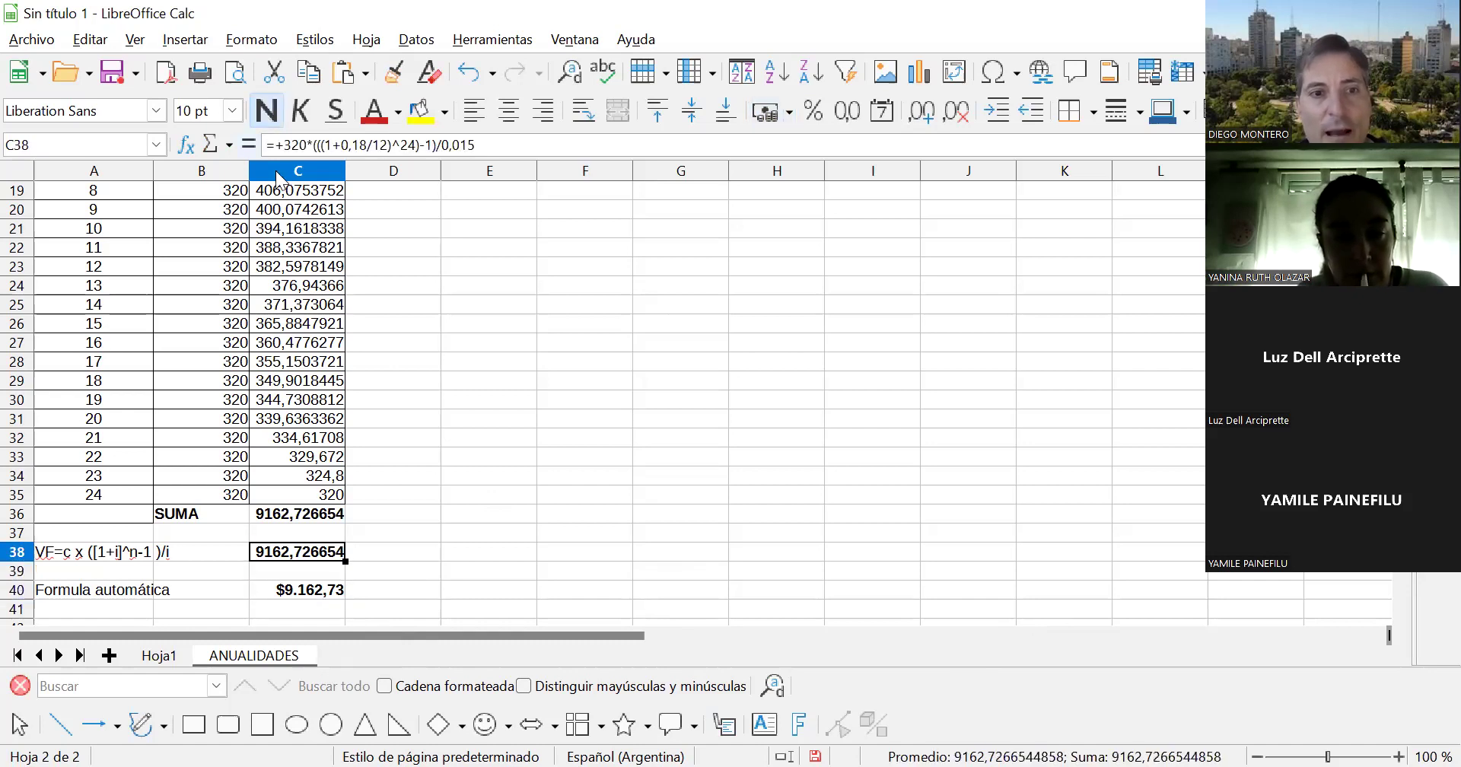
left_click(465, 501)
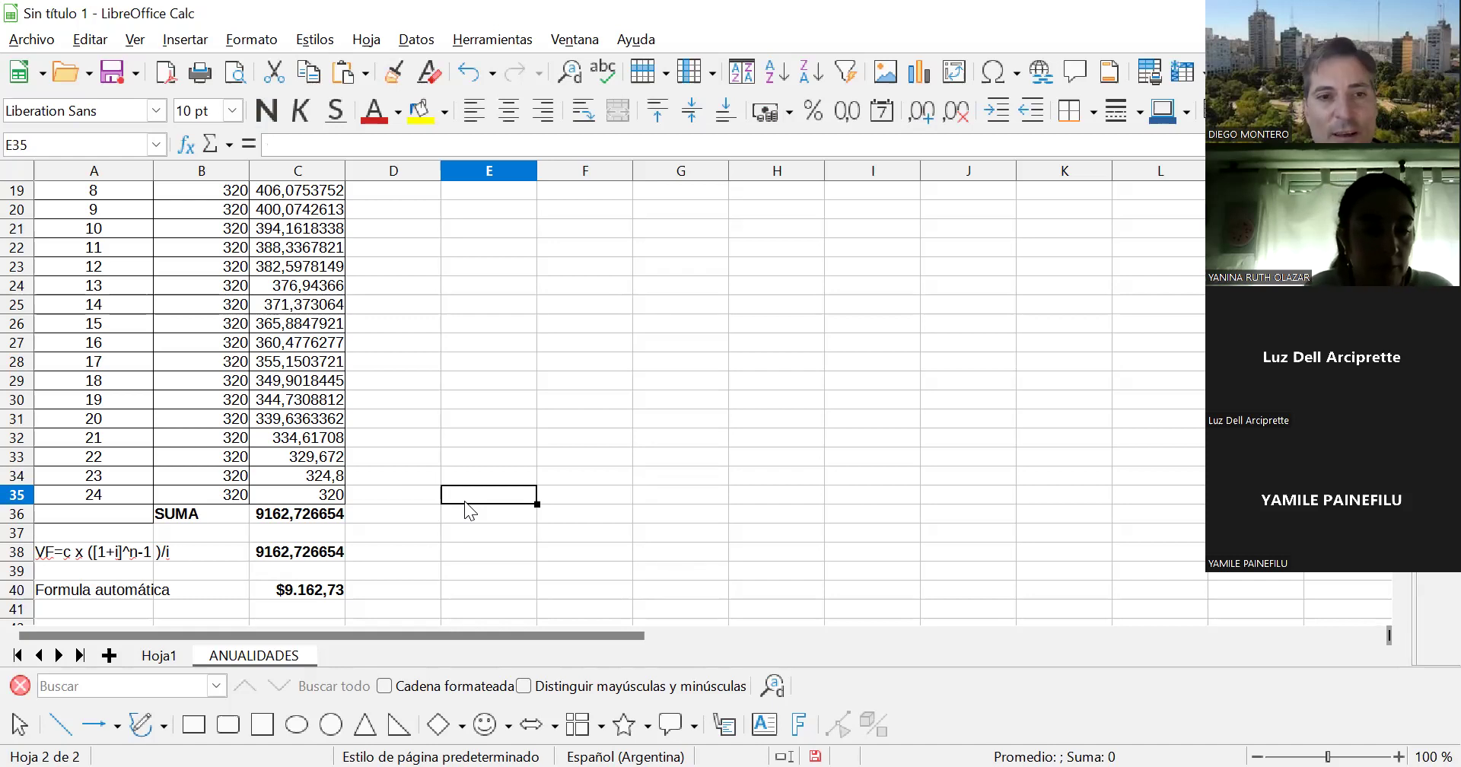
key("Down")
key("Down")
key("Down")
key("Down")
key("Down")
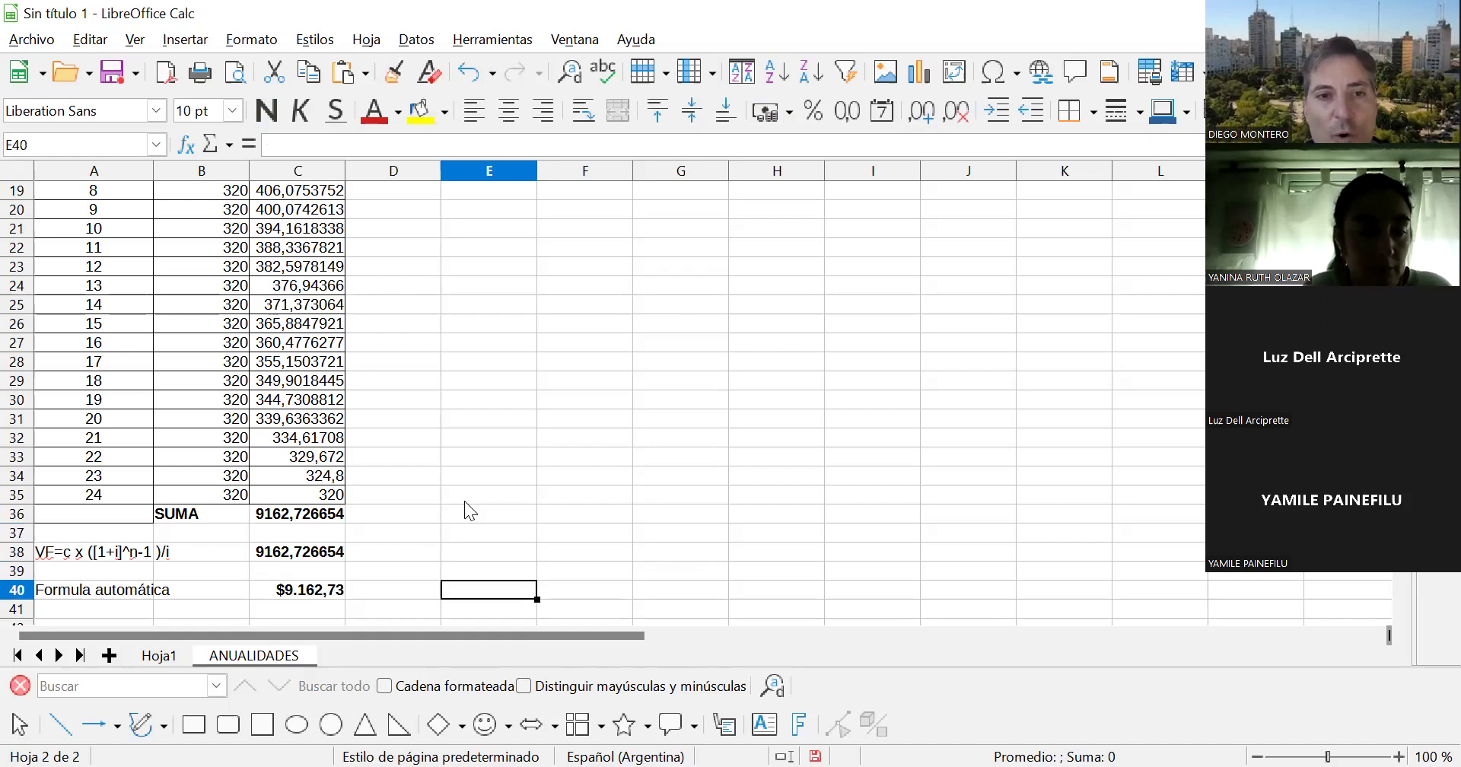
key("Left")
key("Left")
key("Down")
key("Down")
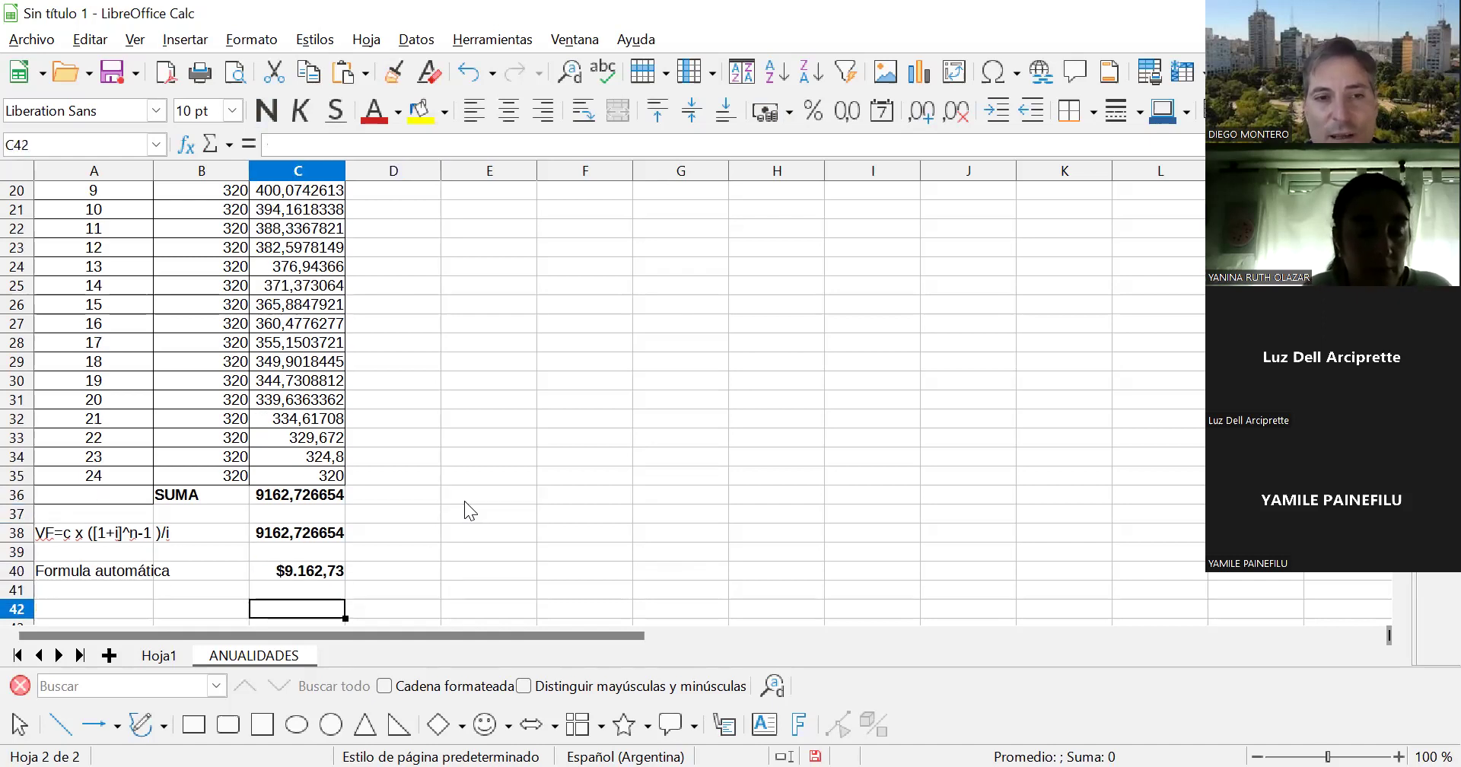
type("+")
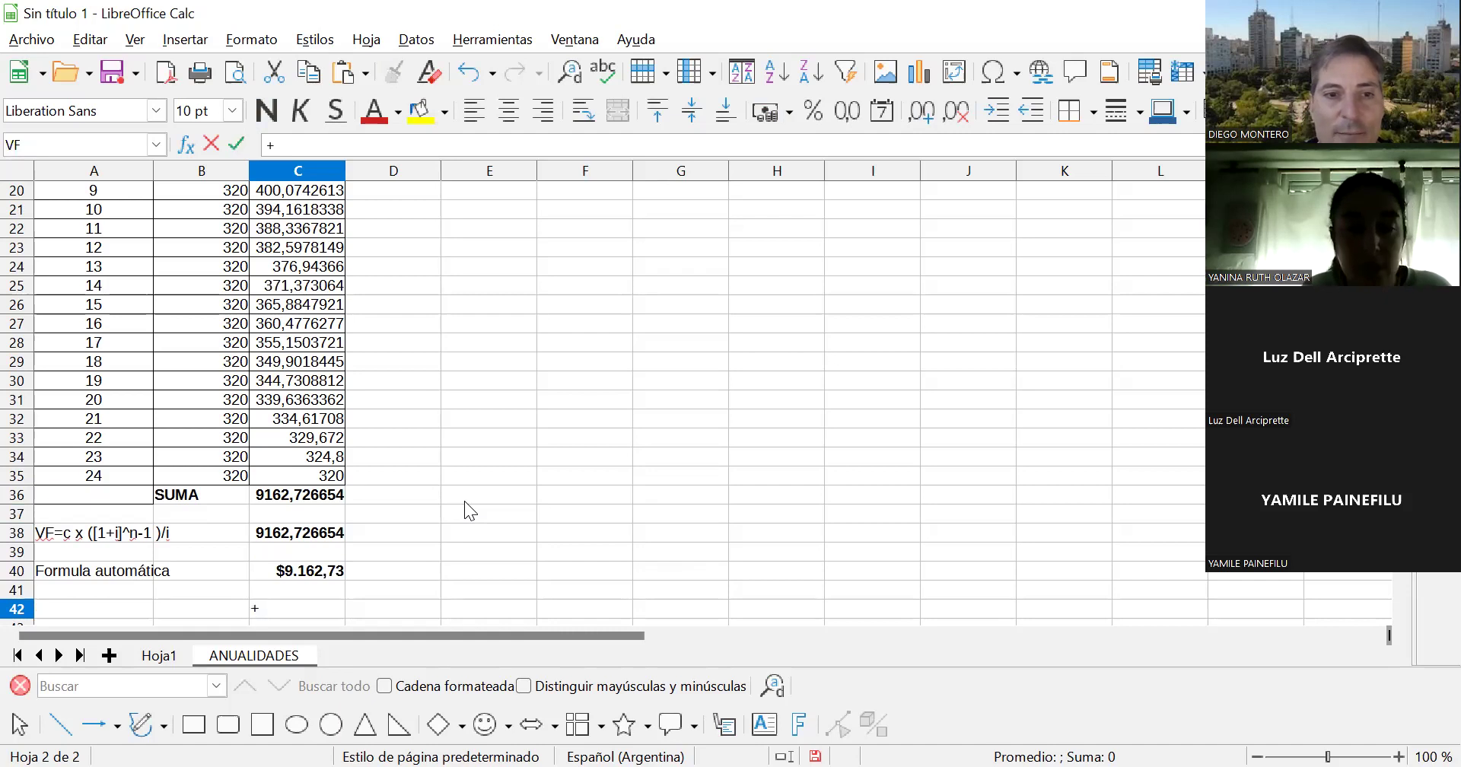
type("vf(")
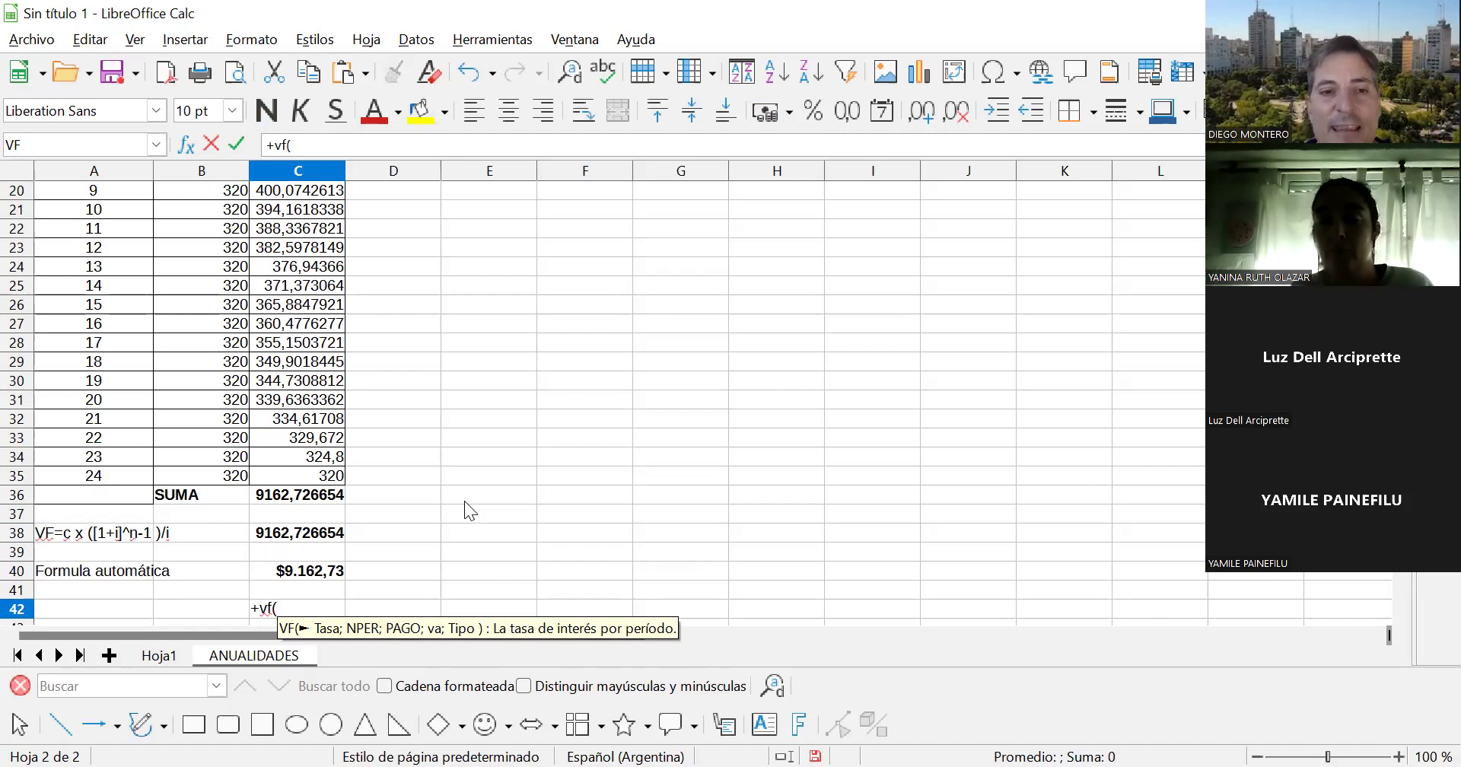
key("BackSpace")
key("BackSpace")
key("BackSpace")
key("BackSpace")
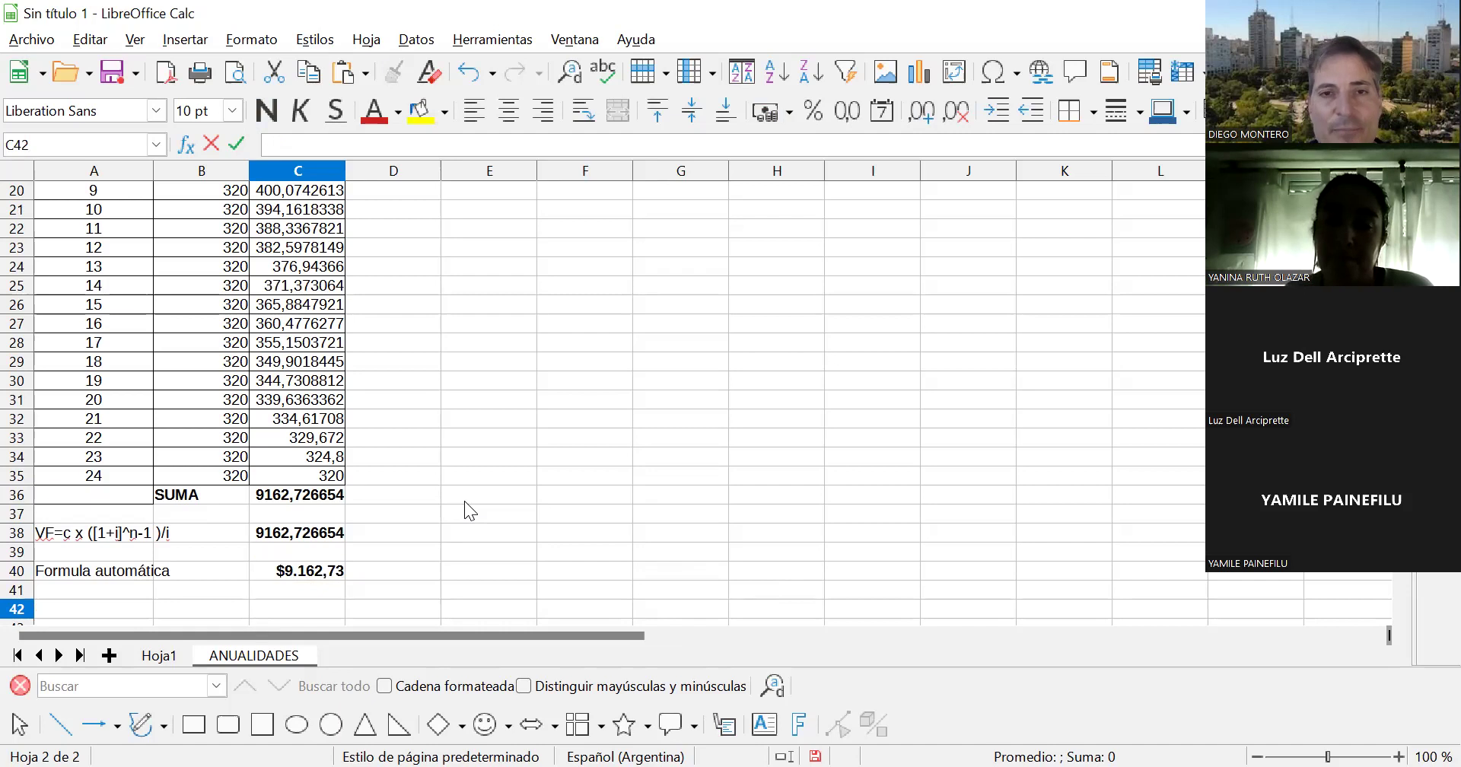
- Review the column C formulas from the SUMA total up through the individual payments and back down to the automatic formula in C40
key("Up")
key("Up")
key("Up")
key("Up")
key("Up")
key("Up")
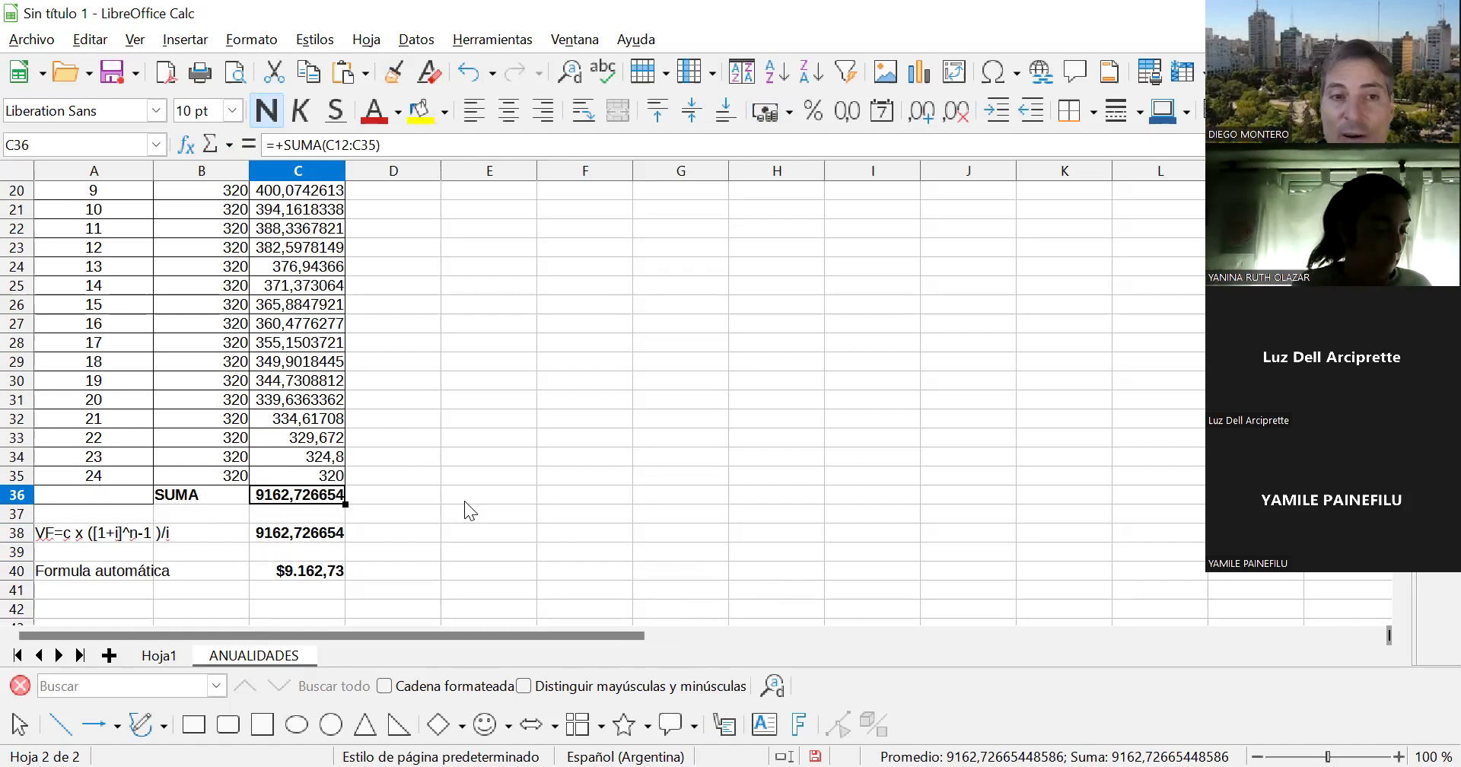
key("Up")
key("Up")
key("Up")
key("Up")
key("Up")
key("Up")
key("Up")
key("Up")
key("Up")
key("Up")
key("Up")
key("Up")
key("Up")
key("Up")
key("Up")
key("Up")
key("Up")
key("Up")
key("Up")
key("Up")
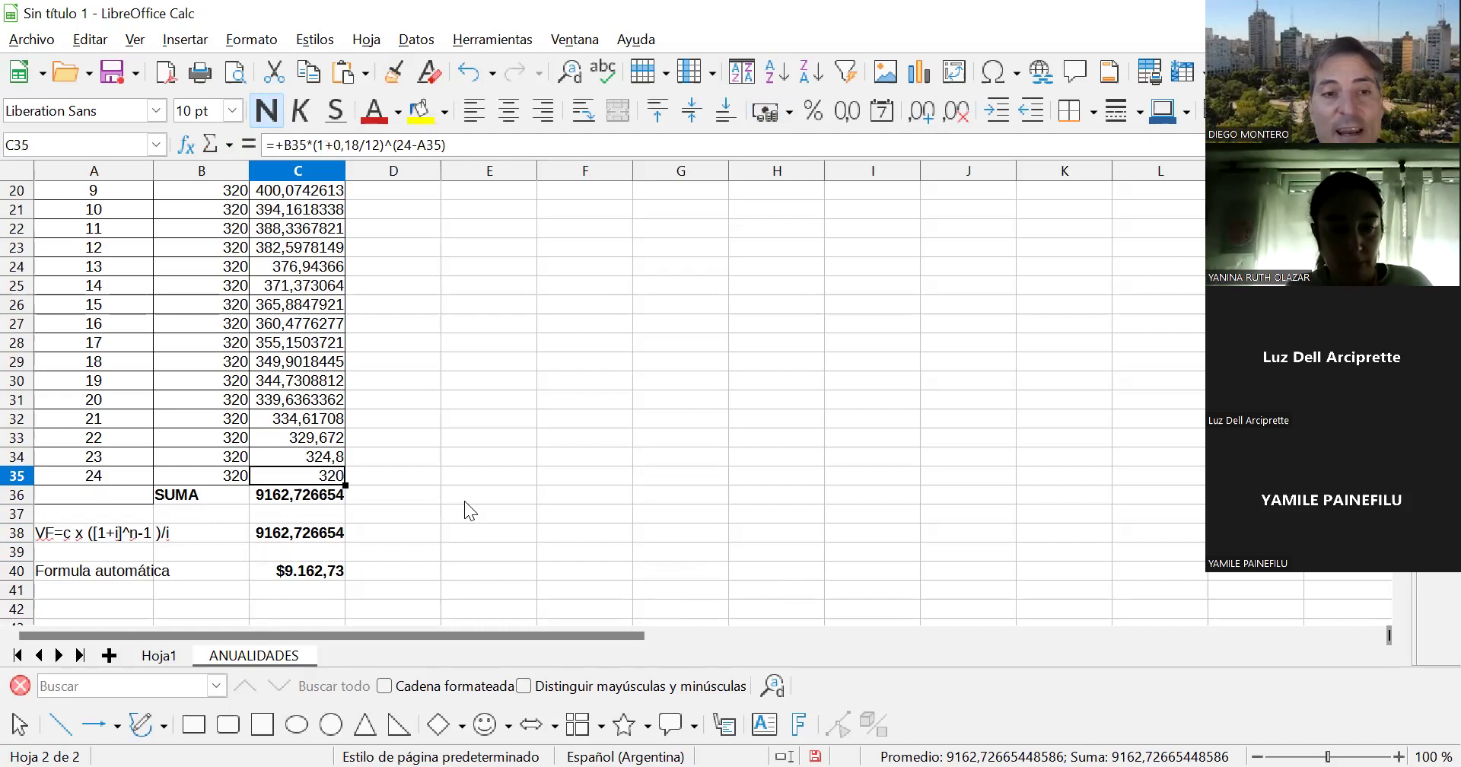
key("Up")
key("Up")
key("Up")
key("Down")
key("Down")
key("Down")
key("Down")
key("Down")
key("Down")
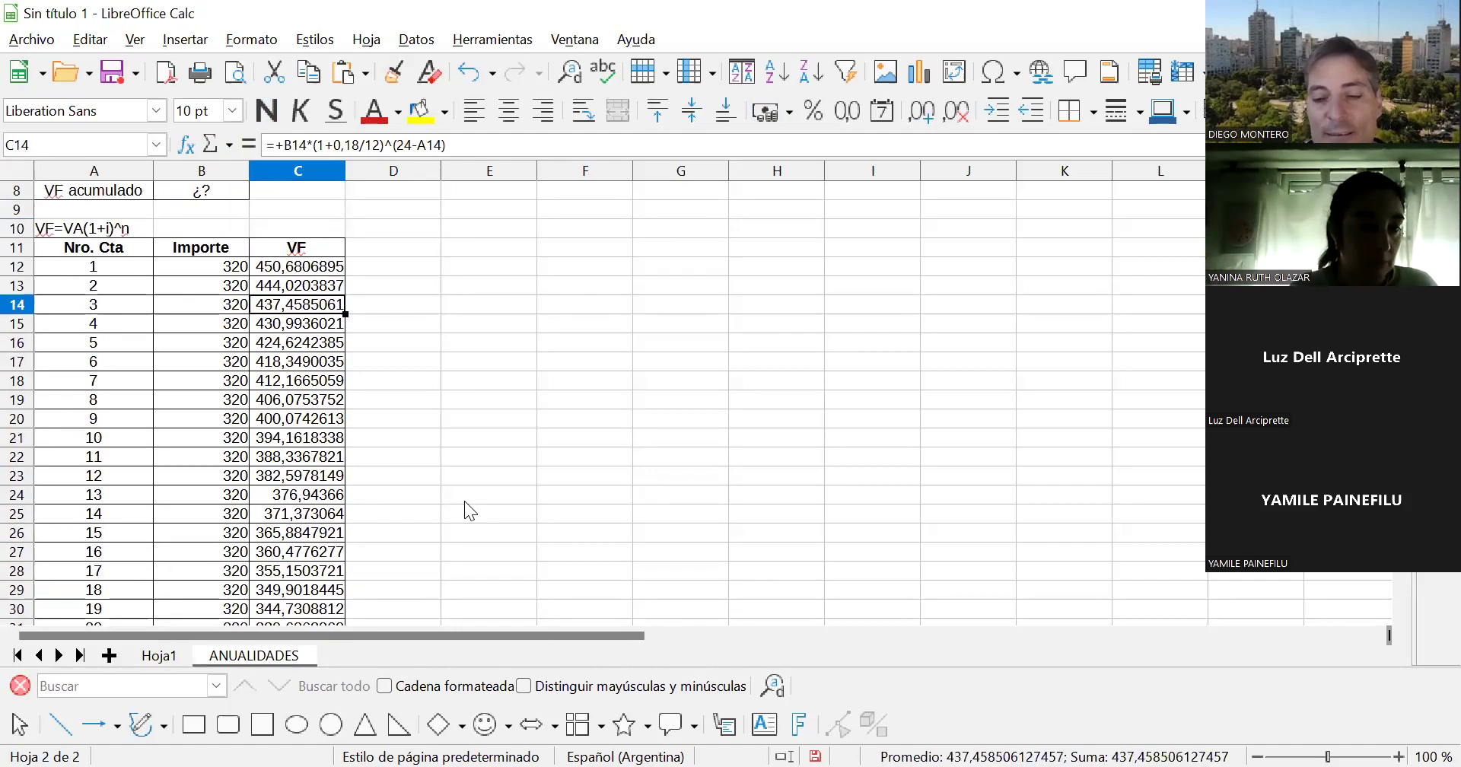
key("Down")
key("Down")
key("Down")
key("Down")
key("Down")
key("Down")
key("Down")
key("Down")
key("Down")
key("Down")
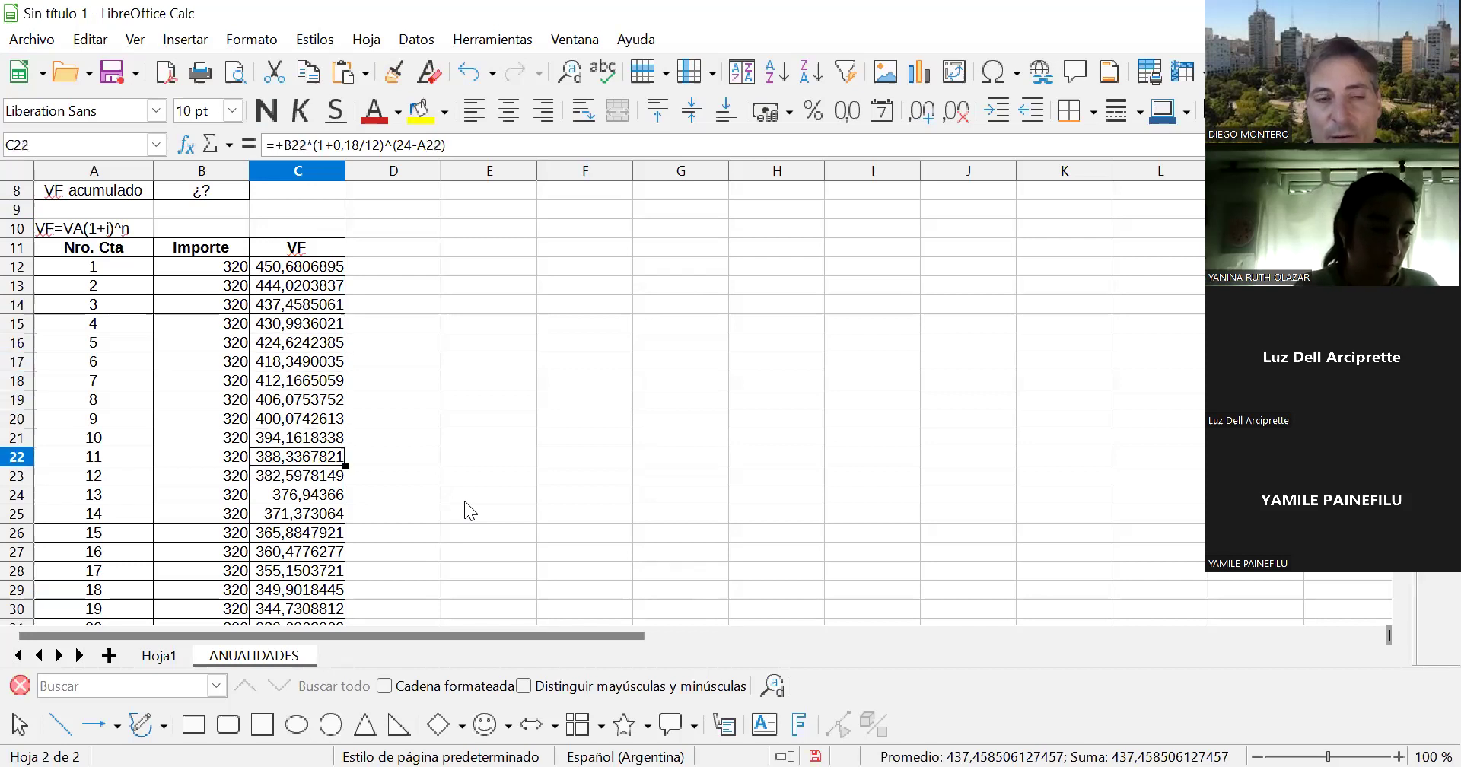
key("Down")
key("Down")
key("Down")
key("Down")
key("Down")
key("Down")
key("Down")
key("Down")
key("Down")
key("Down")
key("Down")
key("Down")
key("Down")
key("Down")
key("Down")
key("Down")
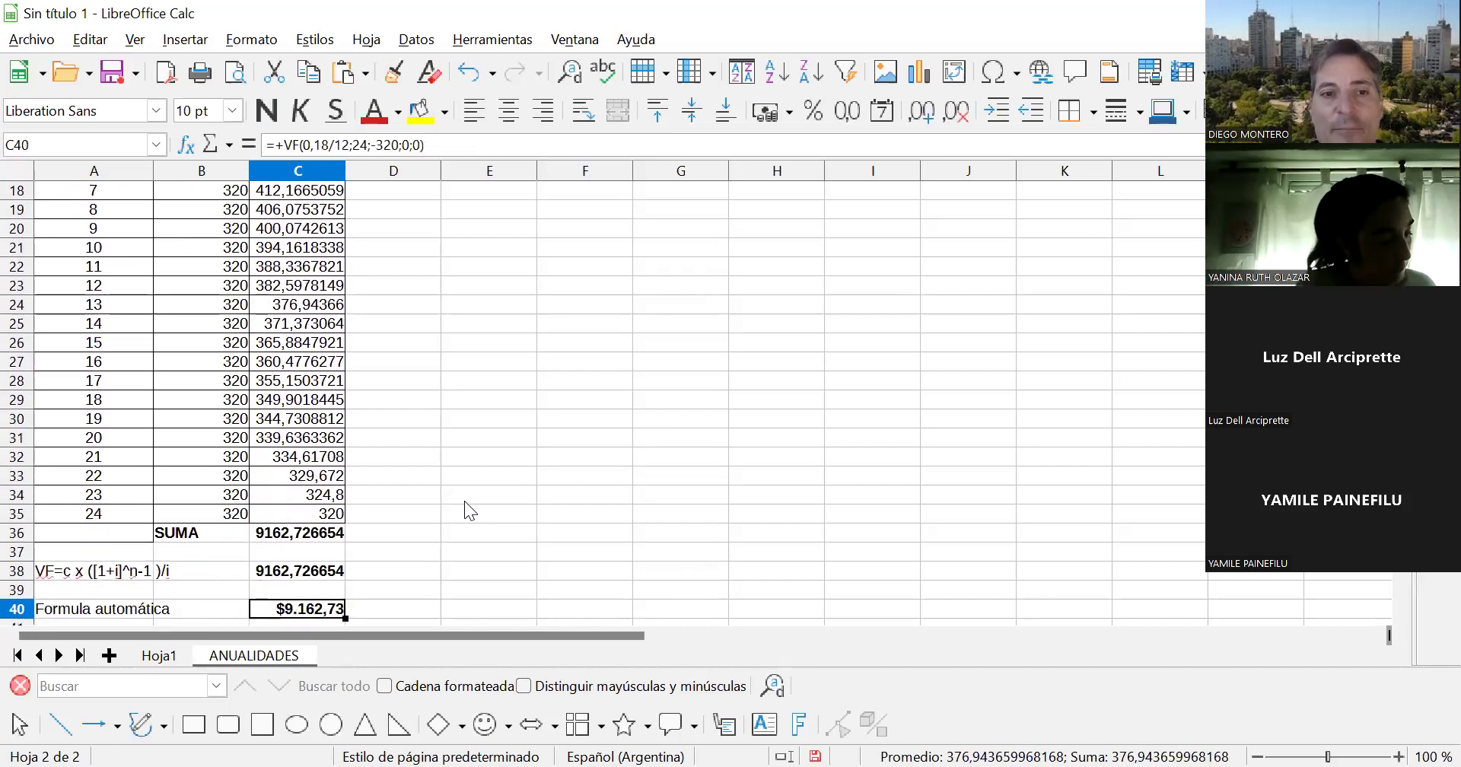
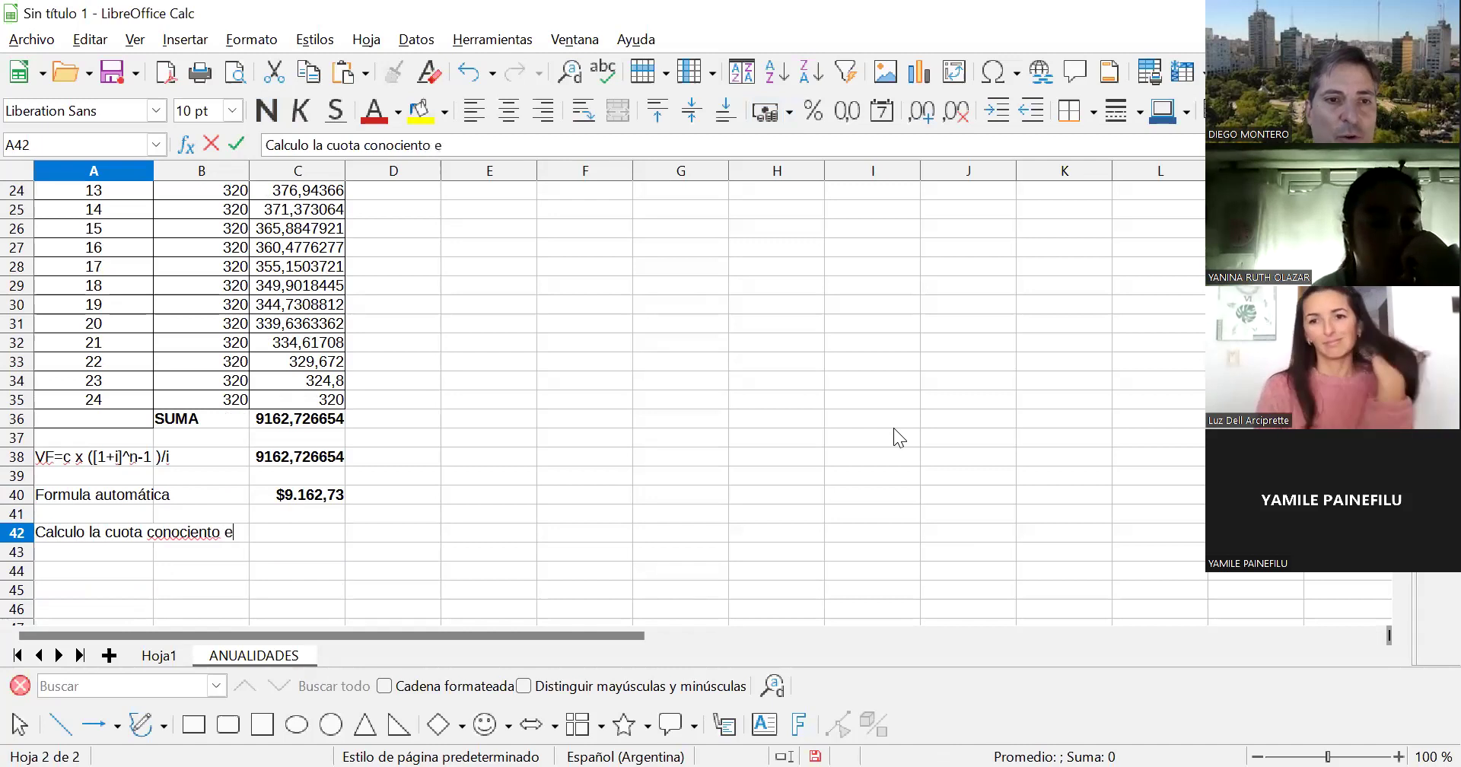
- Enter the heading "Calculo la cuota conociento el VF de n pagos iguales y consecutivos a interés constante" in A42
type("e n ")
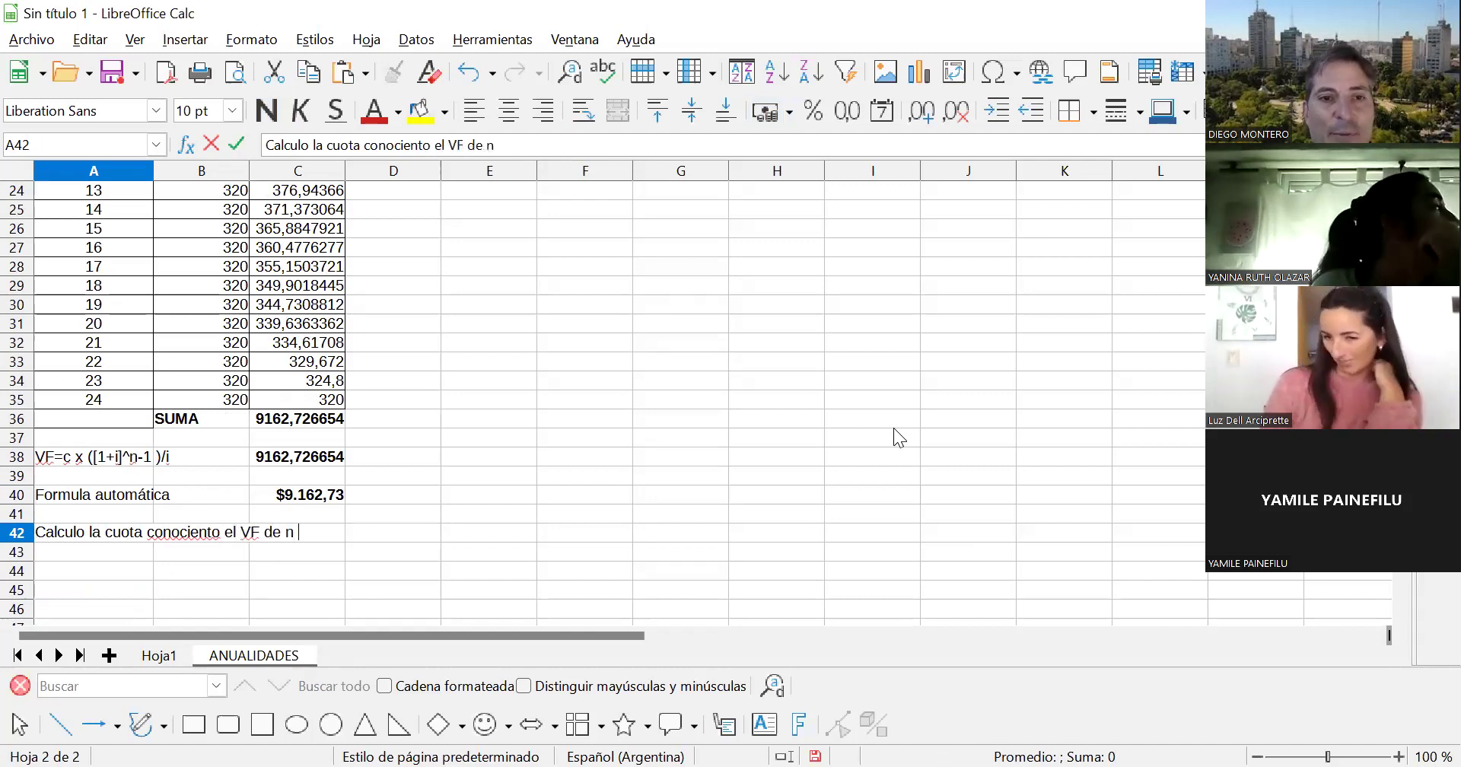
type("pagos igual")
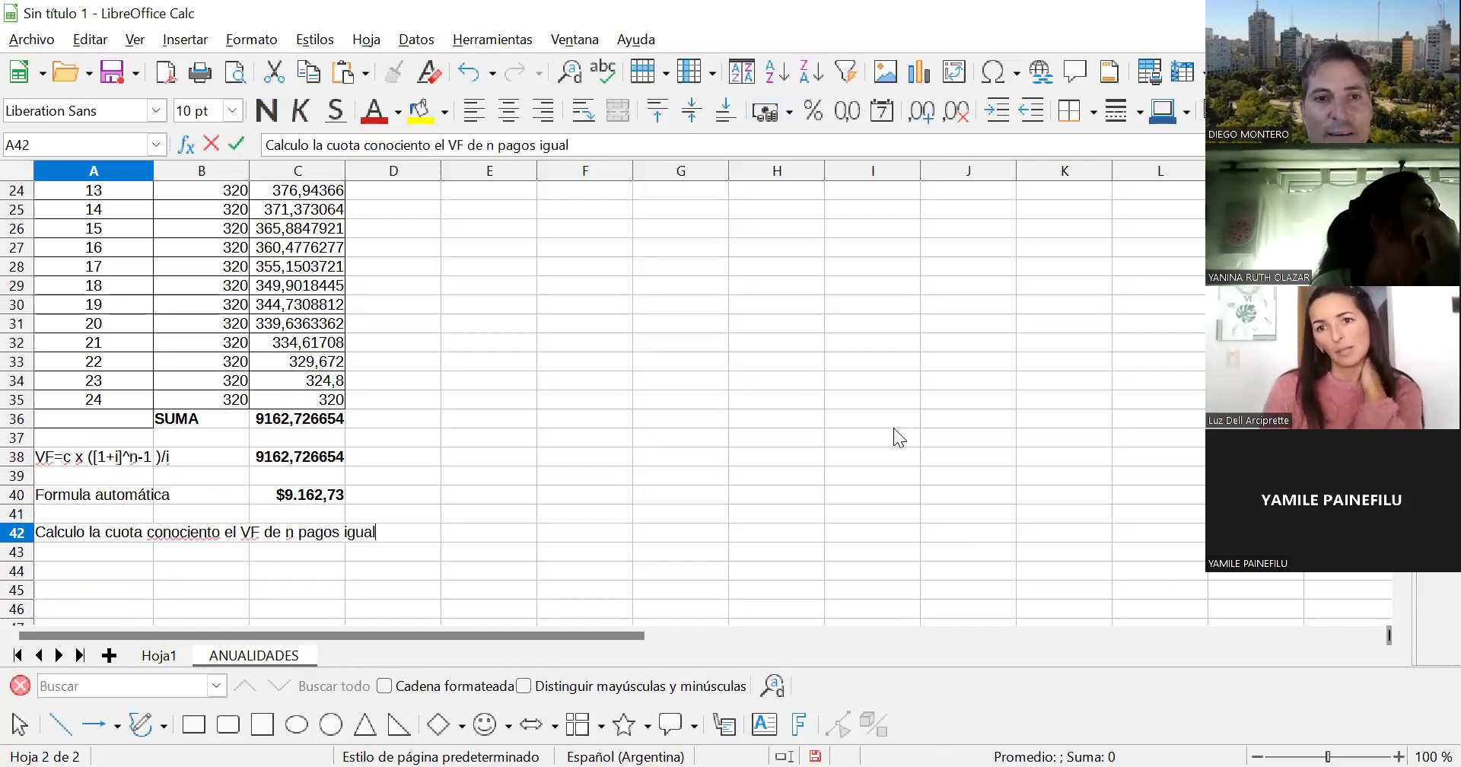
type("es y consecutivos")
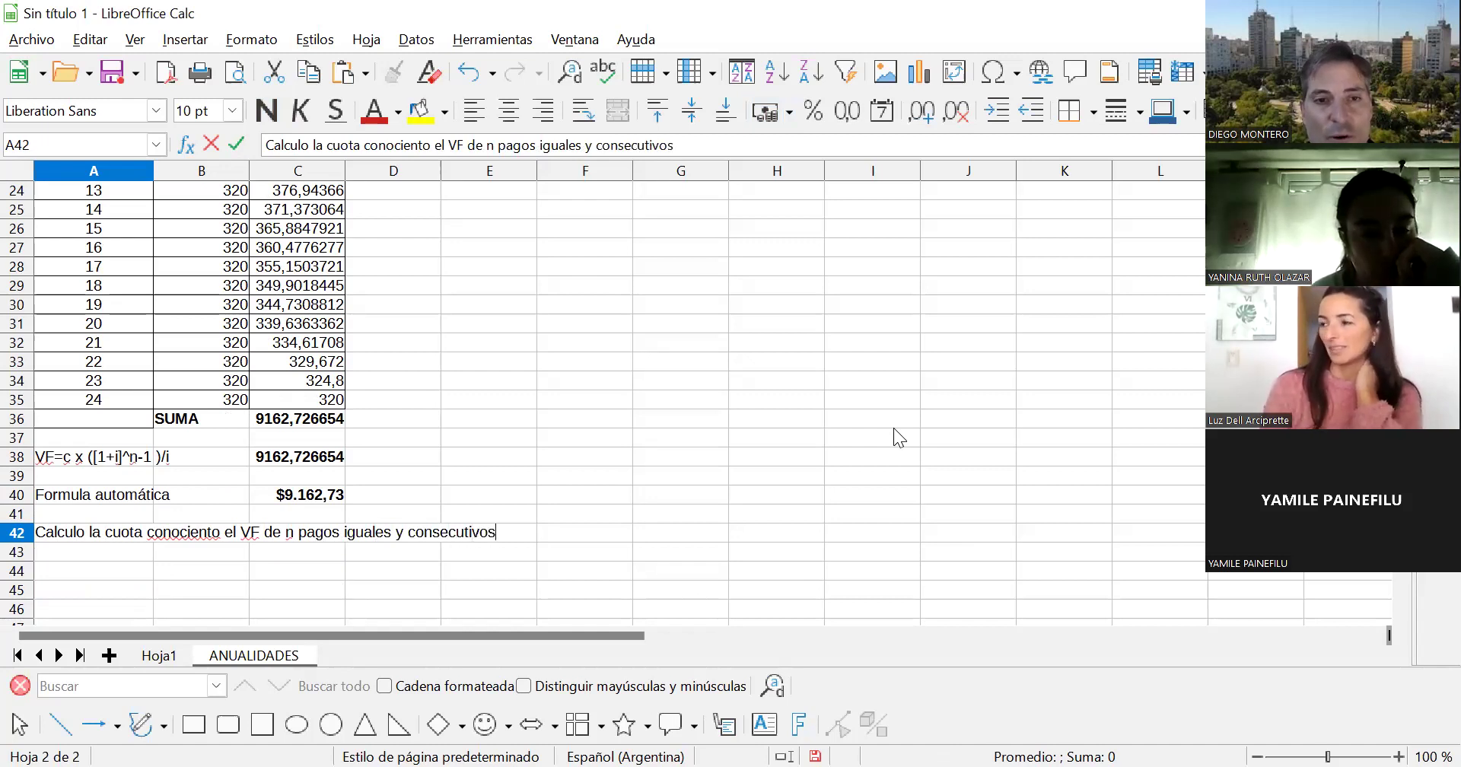
type(" a inter")
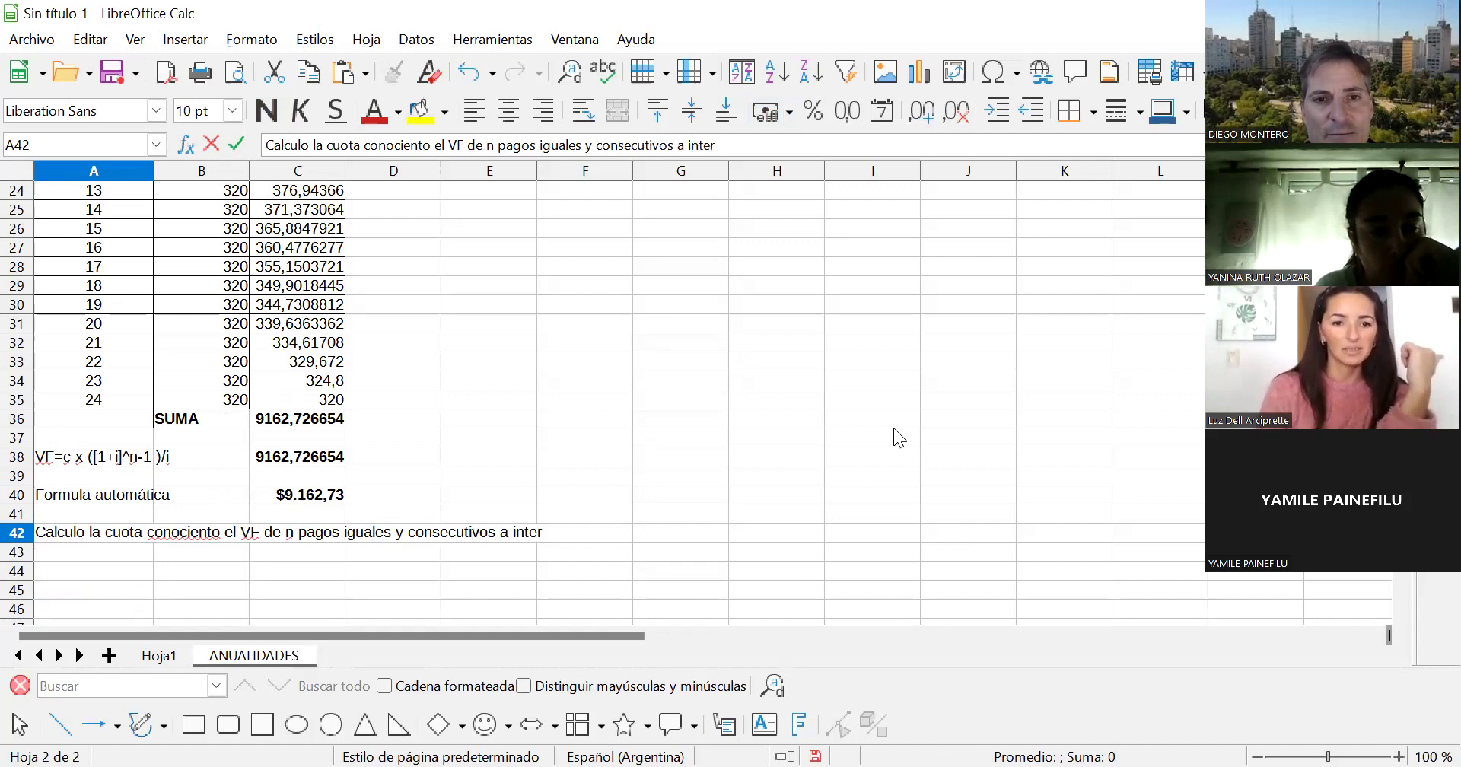
type("és constante")
key("Return")
- Make the new heading across A42:F42 bold and underlined
key("Up")
key("shift+Right")
key("shift+Right")
key("shift+Right")
key("shift+Right")
key("shift+Right")
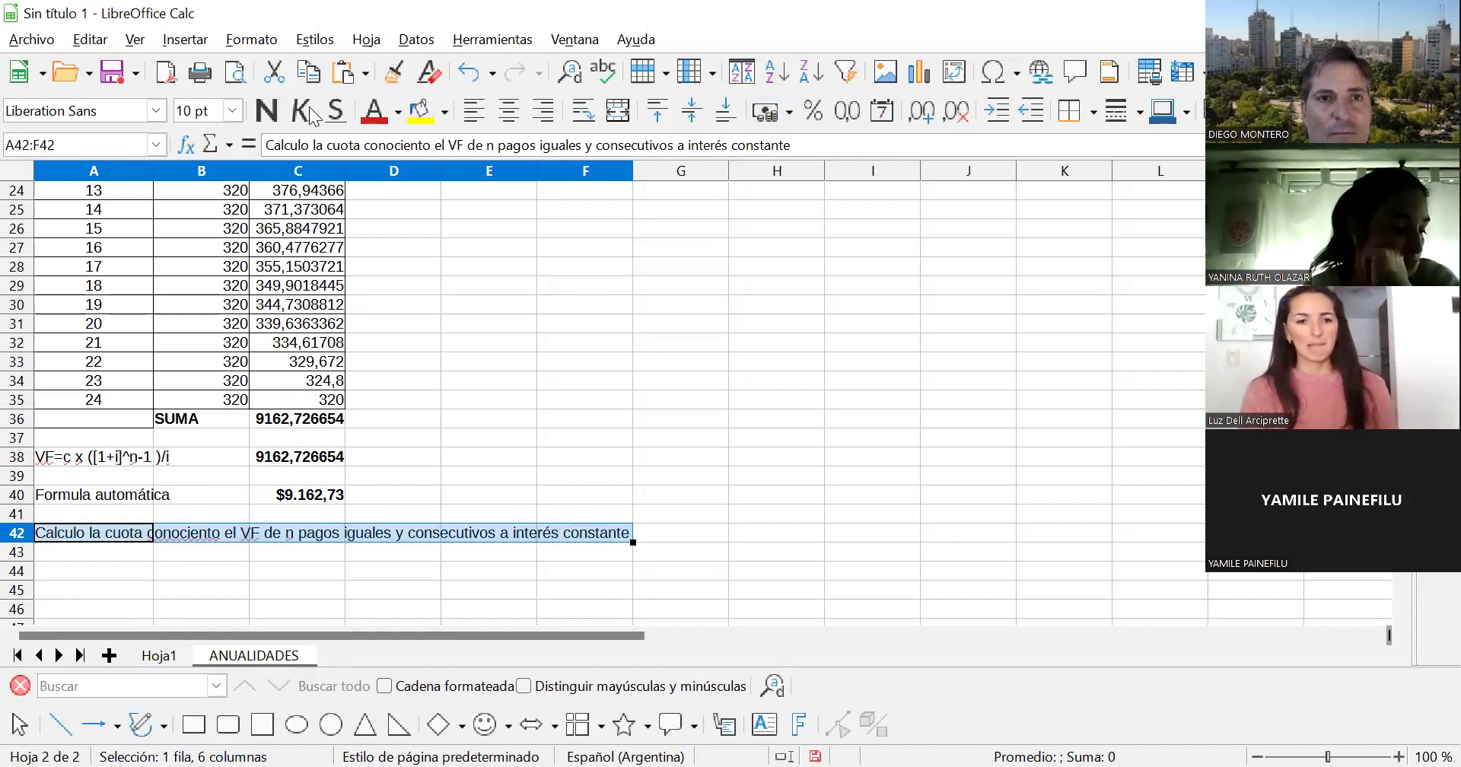
key("ctrl+b")
left_click(335, 111)
- Begin the text of the payment formula in A44 with "C="
key("Down")
key("Down")
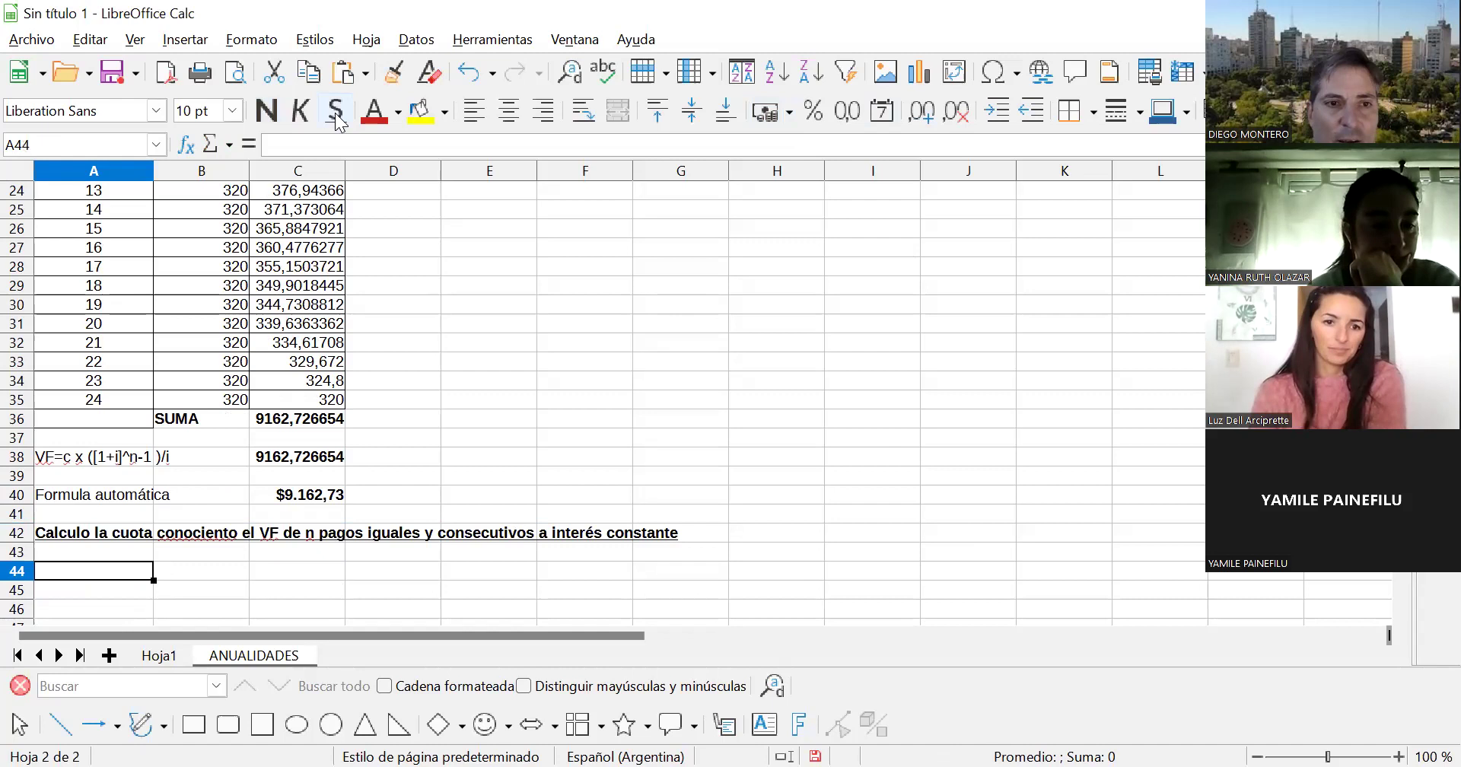
type("C=")
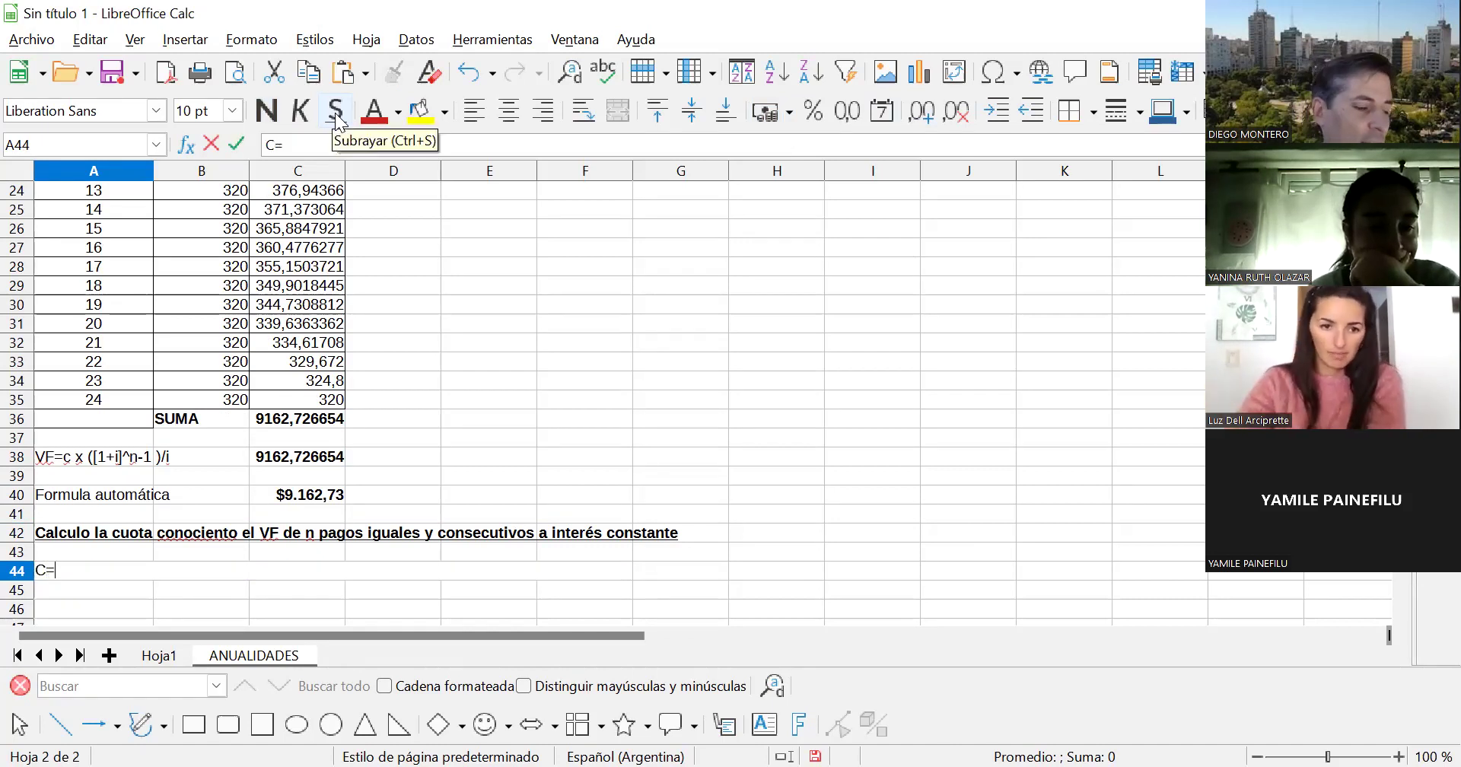
- Continue the payment formula text in A44 so it reads C=((VF.i)/ (1+i)^n -1
type("((")
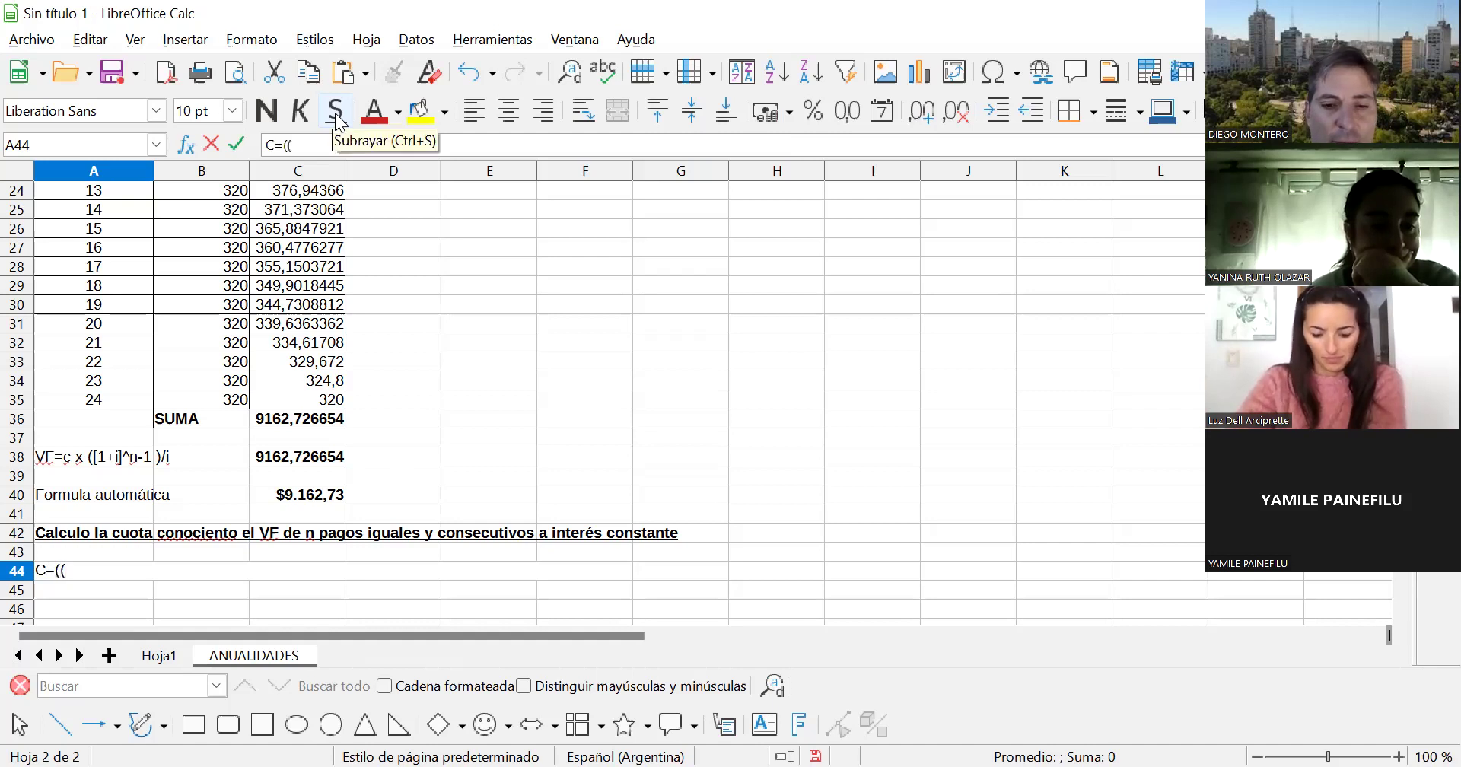
type("VFx")
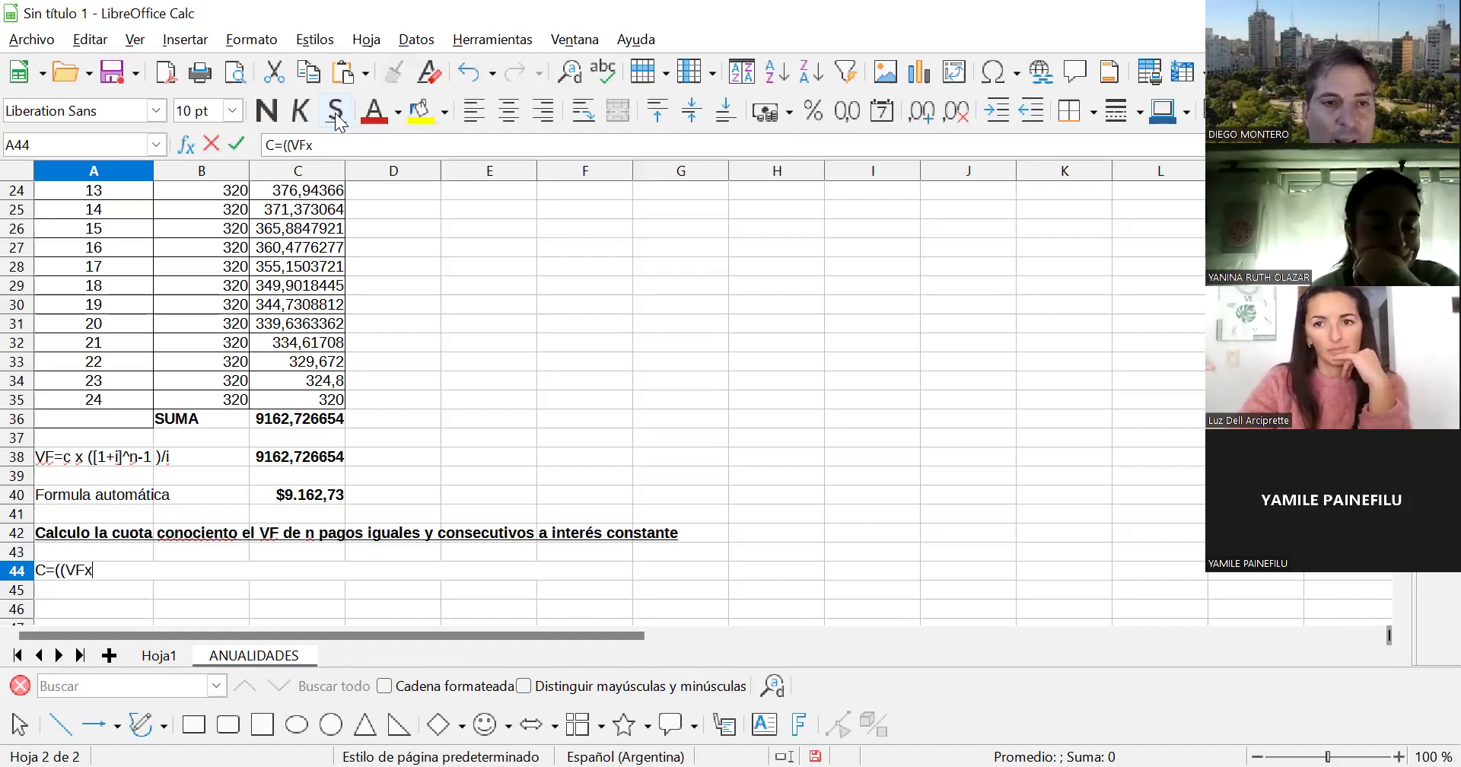
key("BackSpace")
type(".i)")
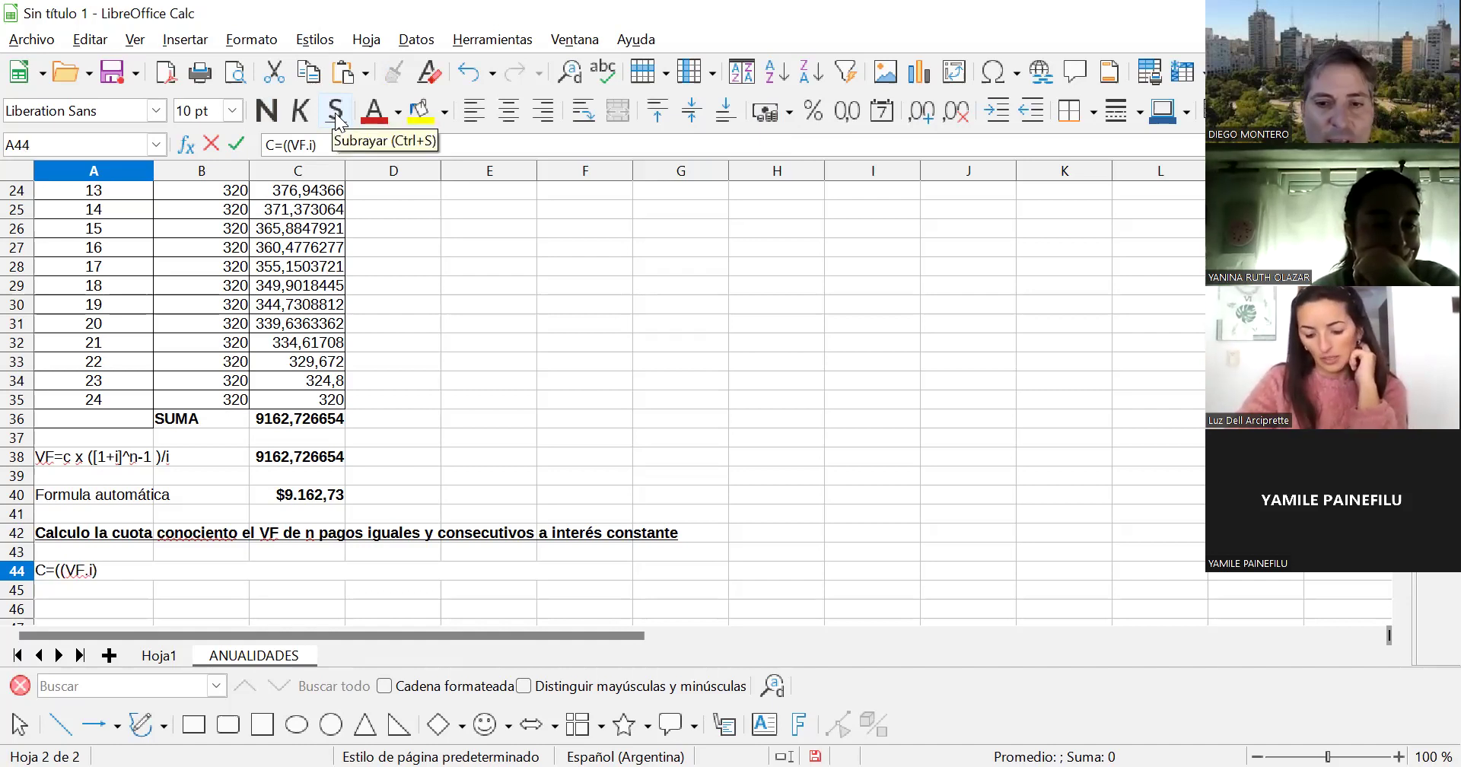
type("/")
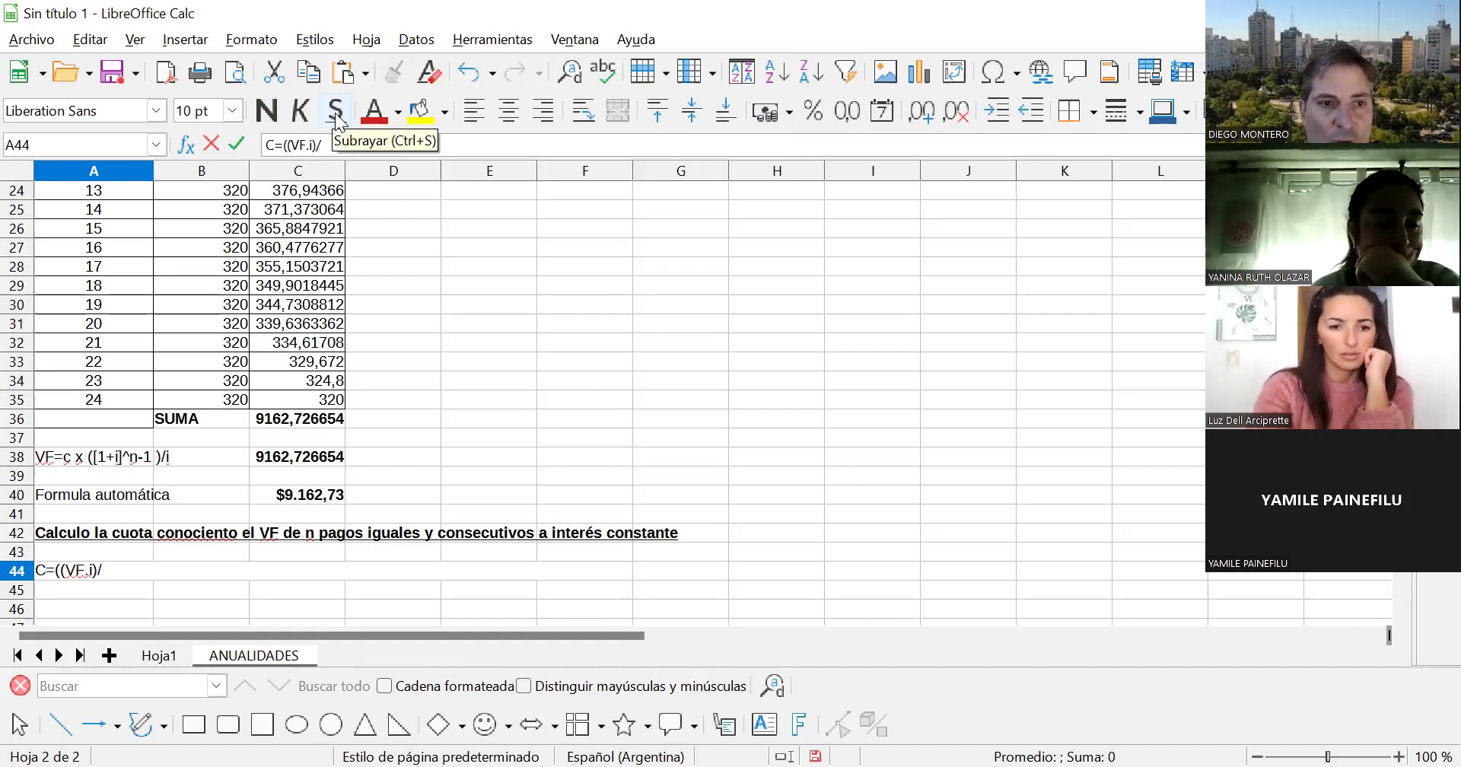
type(" (1+i)")
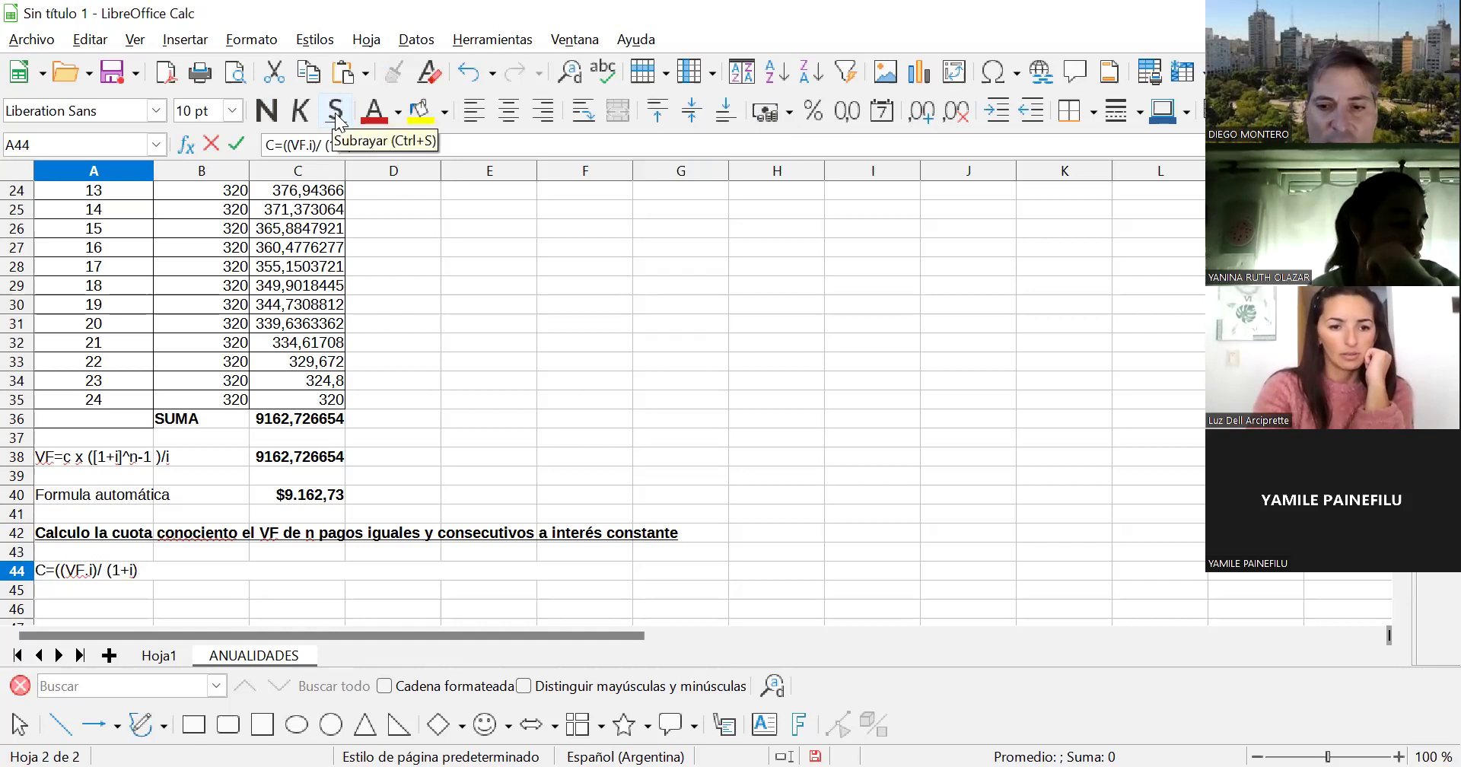
type("^n")
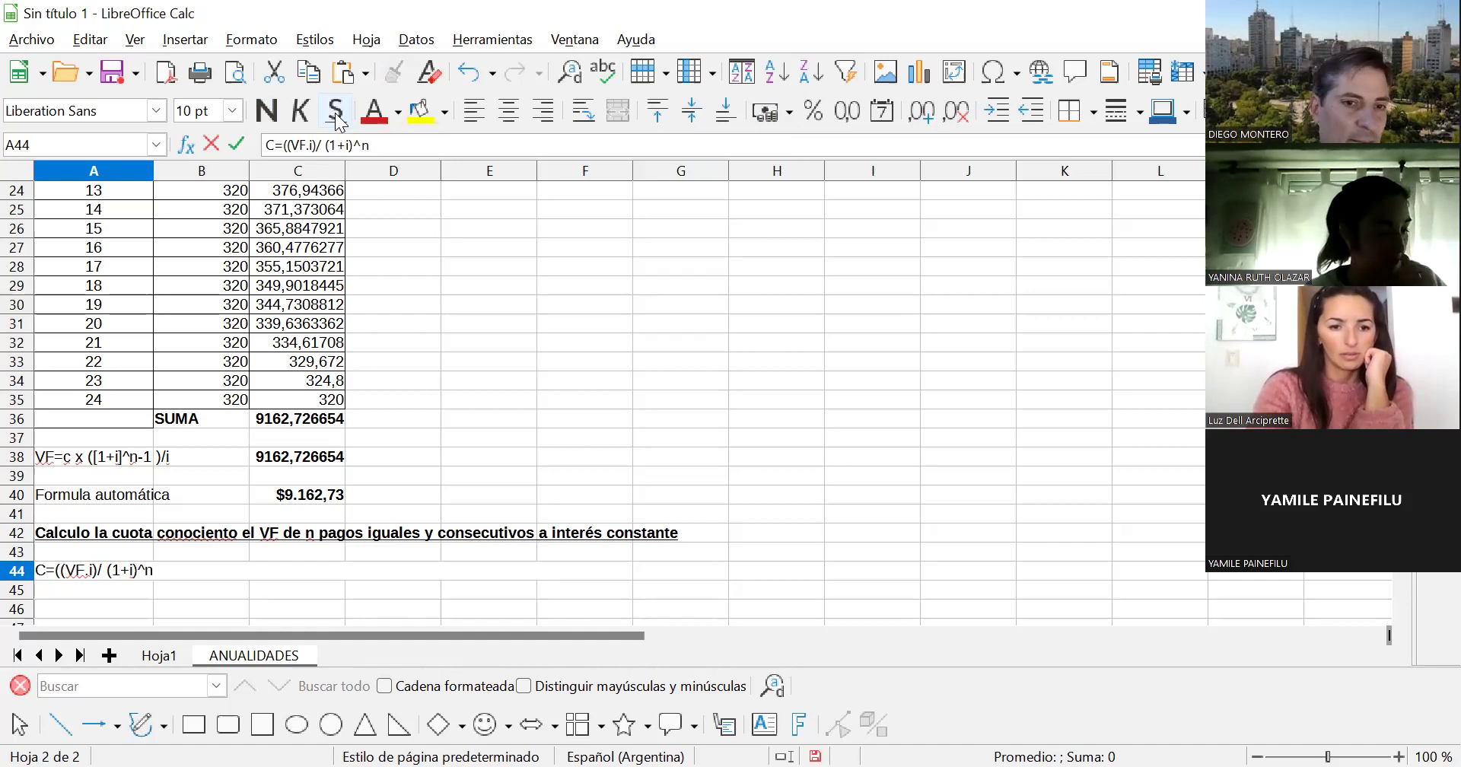
type(" -1")
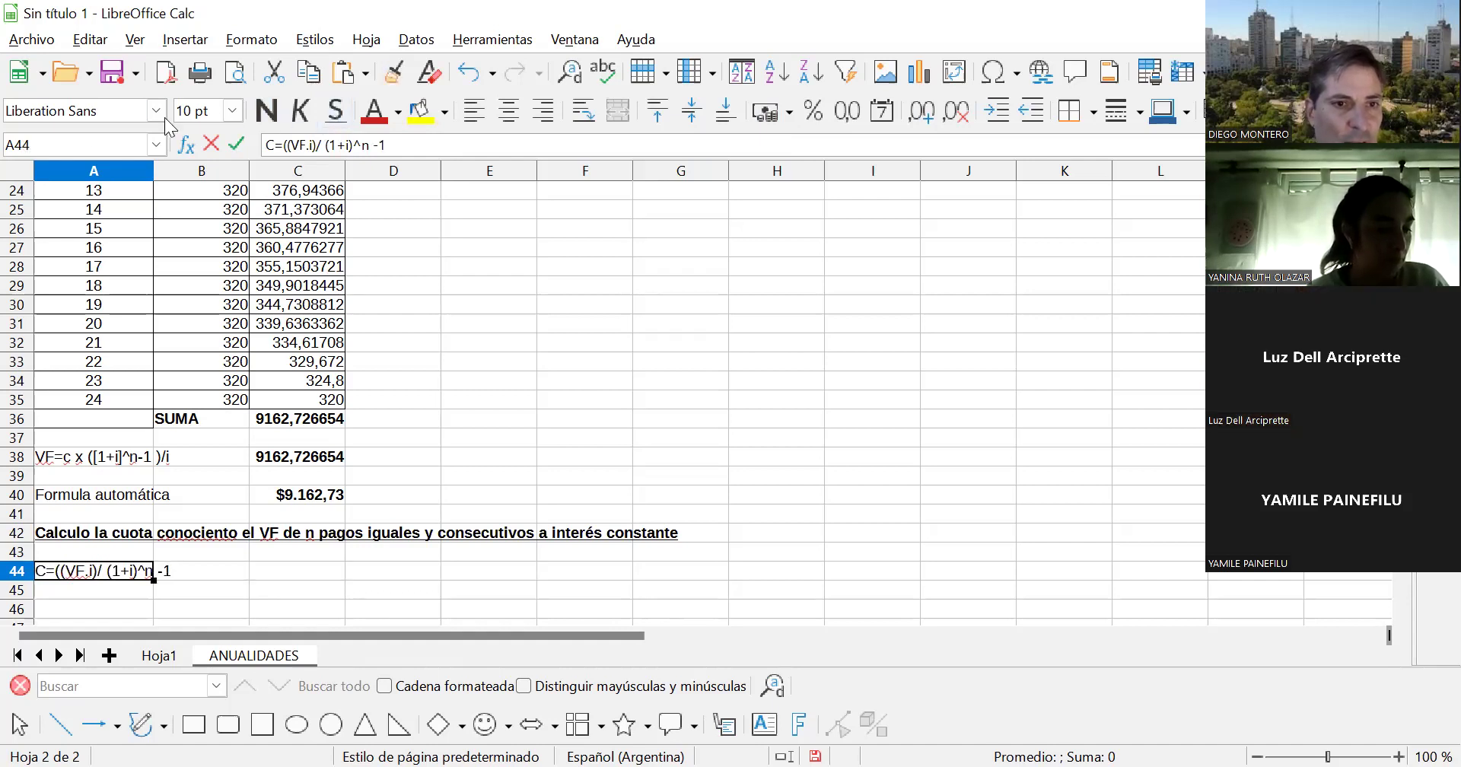
- Add spaces after the equals sign and before the slash in A44, making it C= ((VF.i) / (1+i)^n -1
left_click(90, 570)
key("Right")
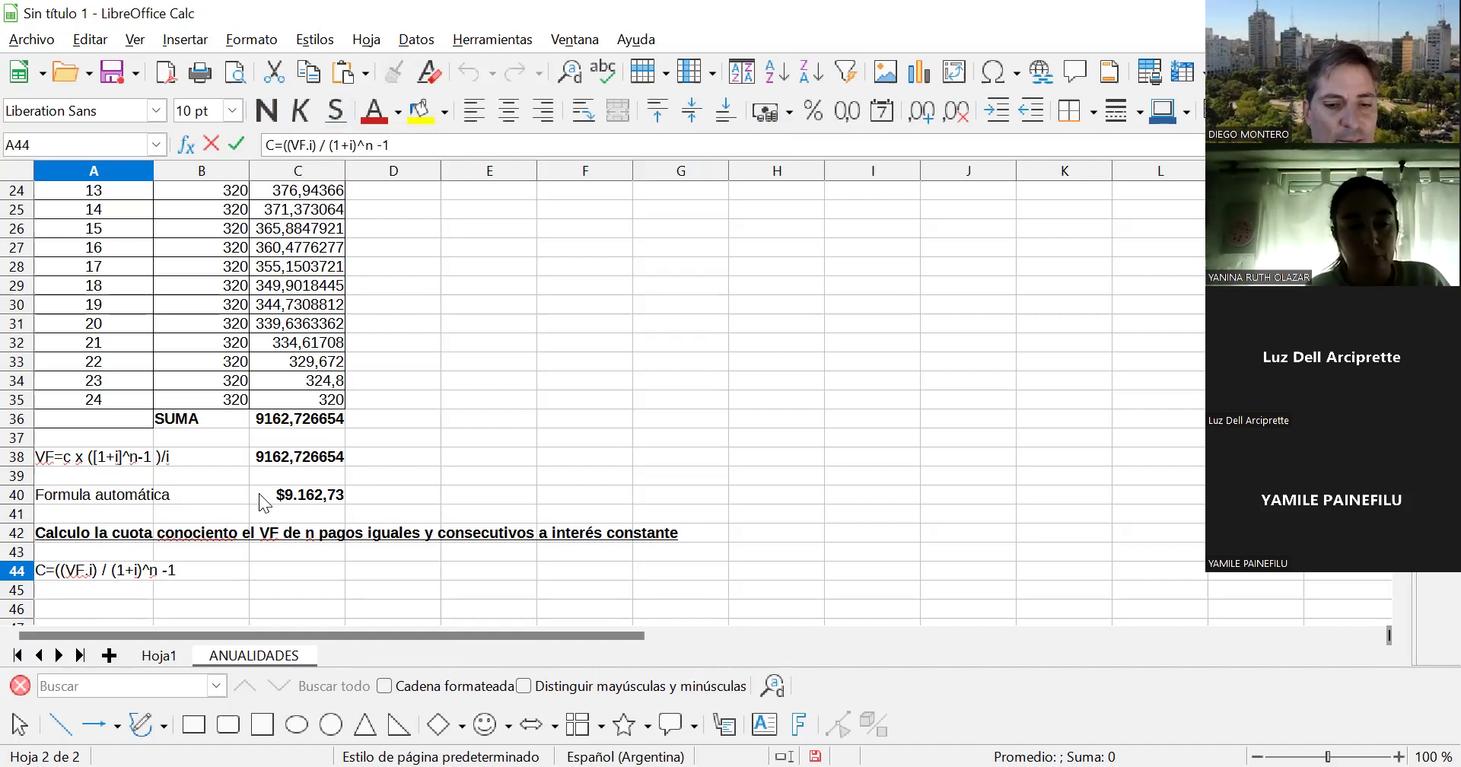
key("Right")
key("Right")
key("Right")
key("Right")
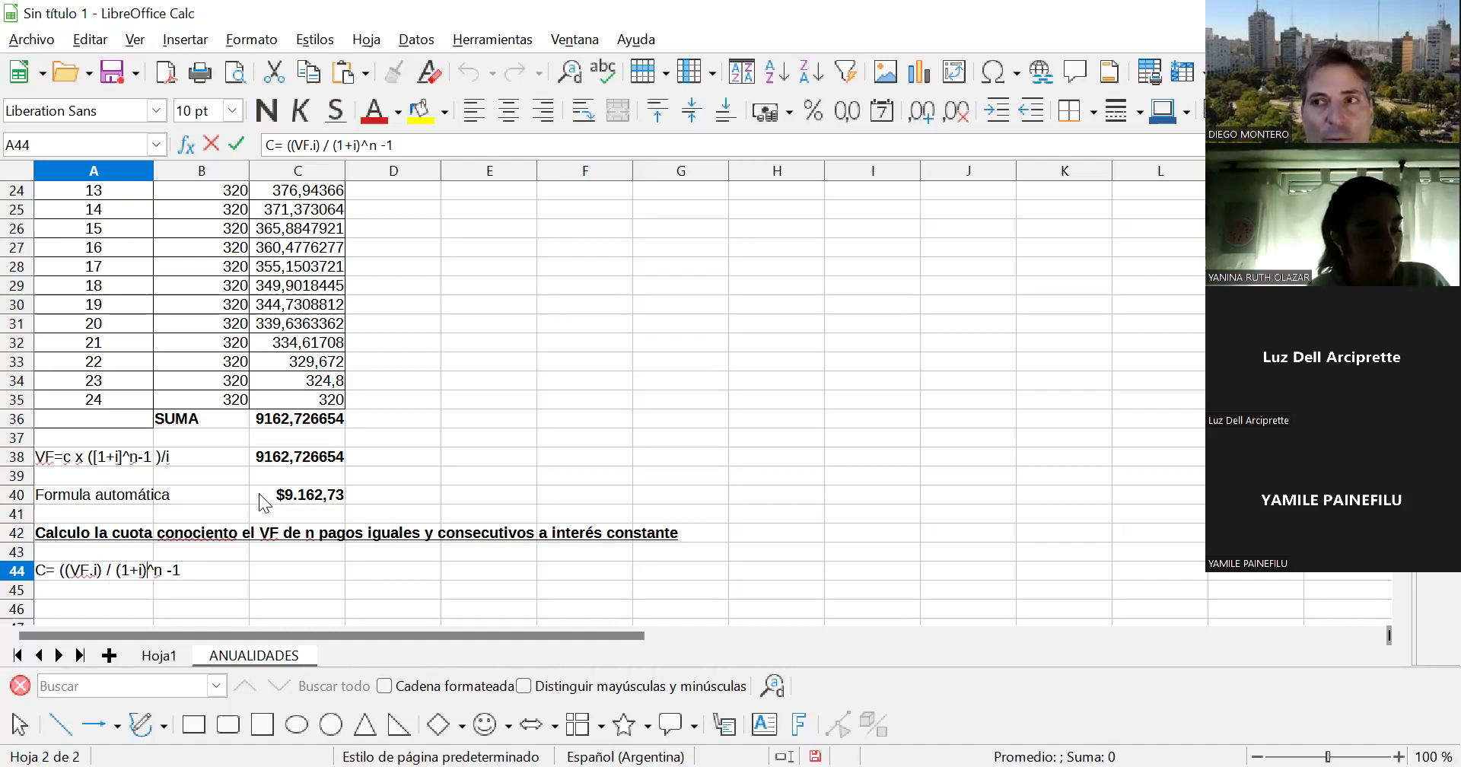
key("Return")
key("Return")
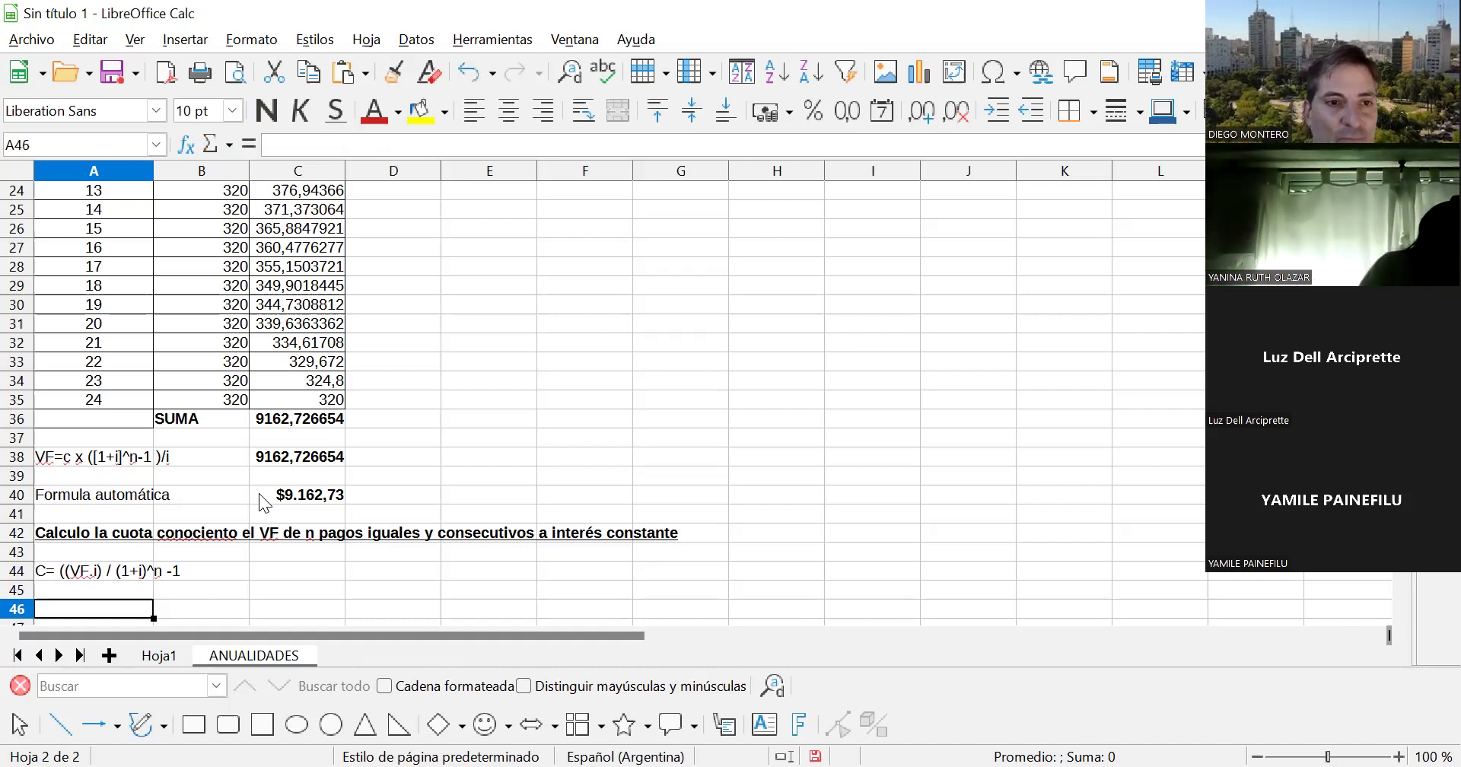
- Begin the payment calculation in C44 with the numerator and division sign, +(C40*0,18/12)/
key("Up")
key("Up")
key("Right")
key("Right")
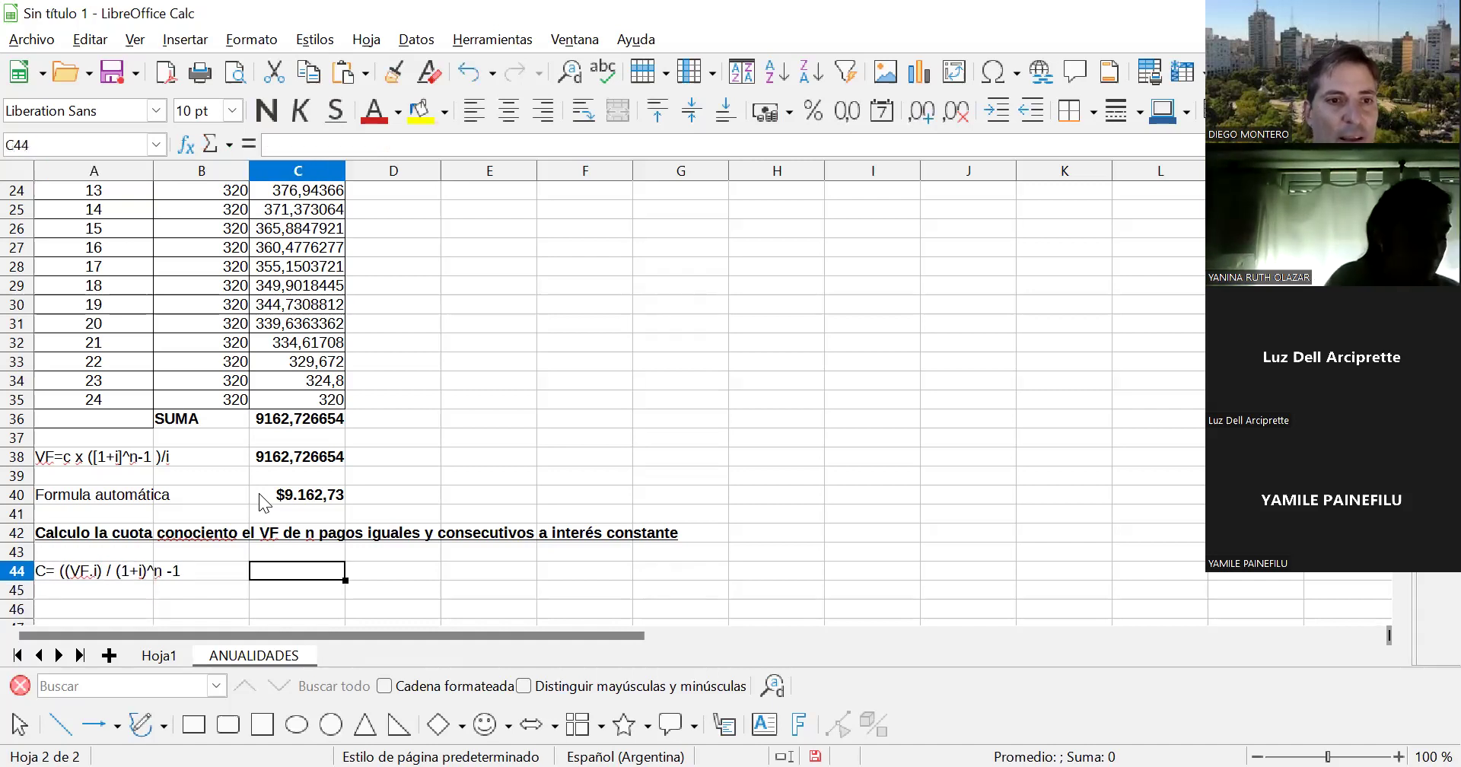
key("Left")
key("Left")
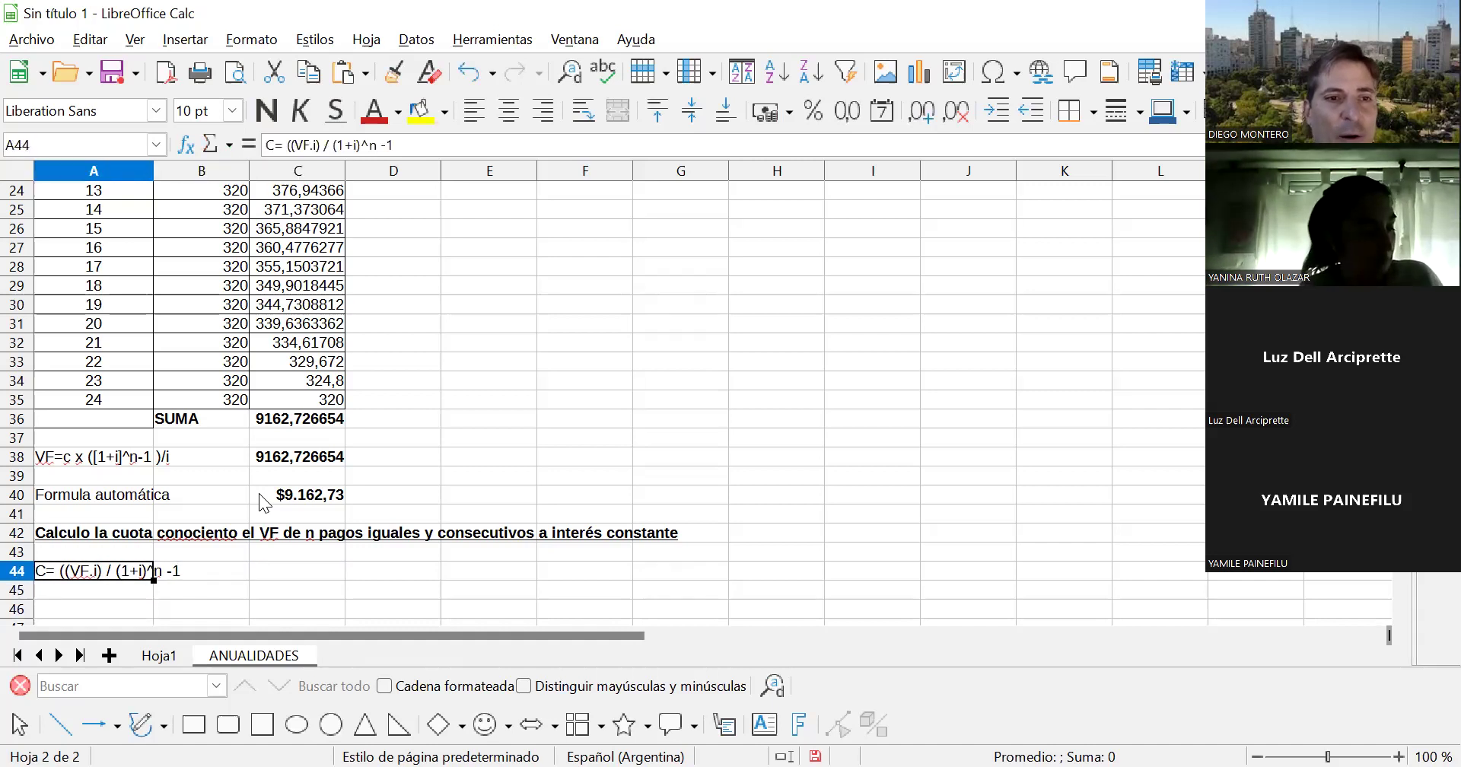
left_click(324, 566)
left_click(232, 397)
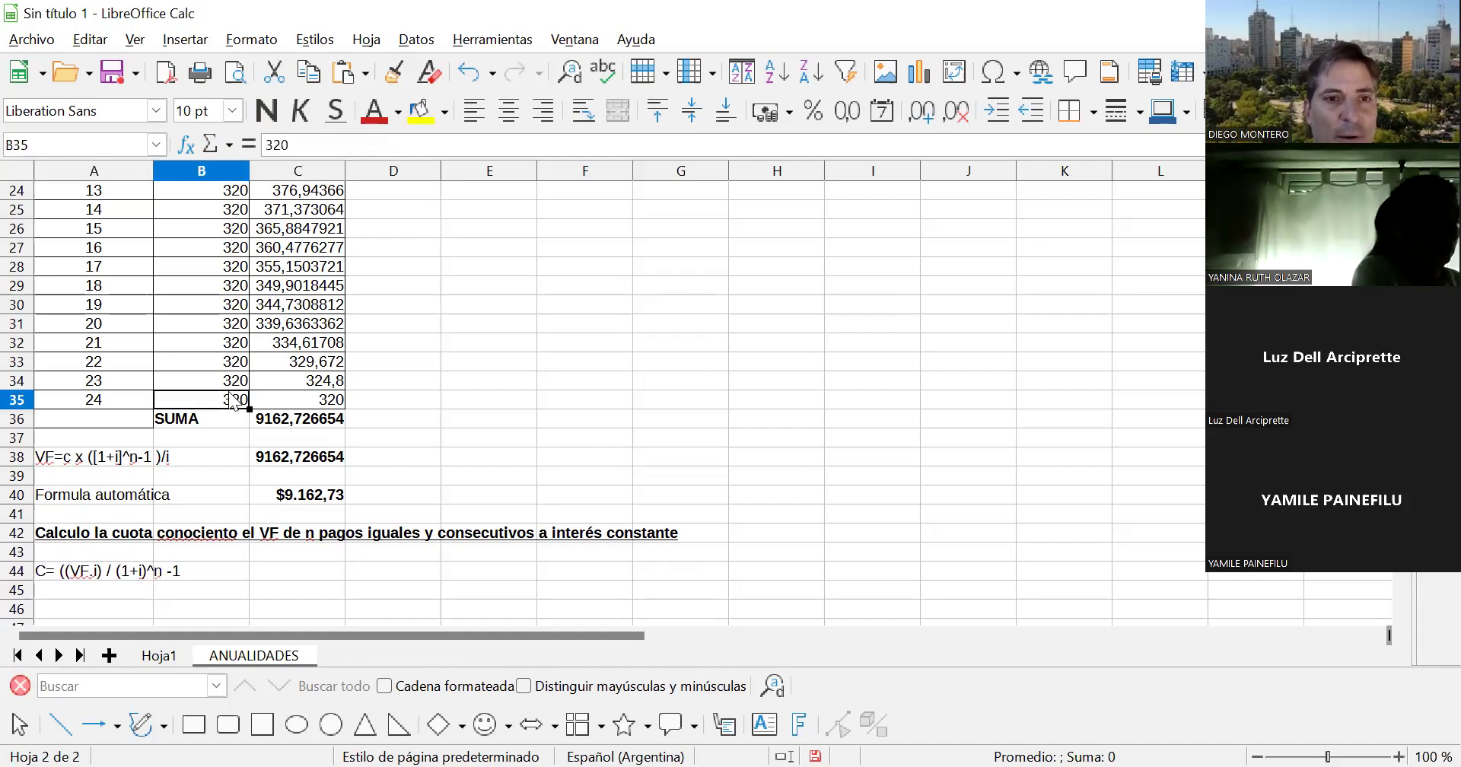
left_click(280, 570)
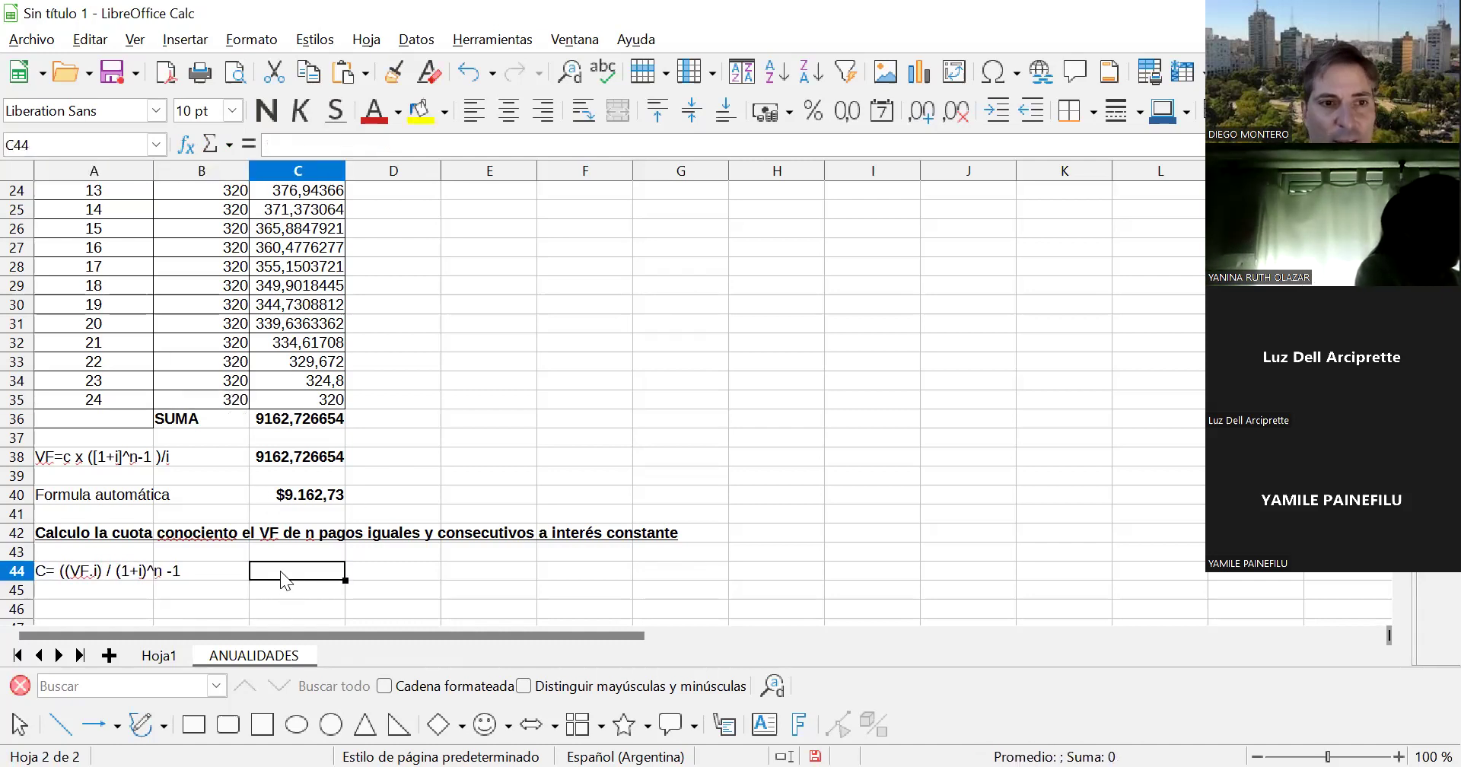
type("+(")
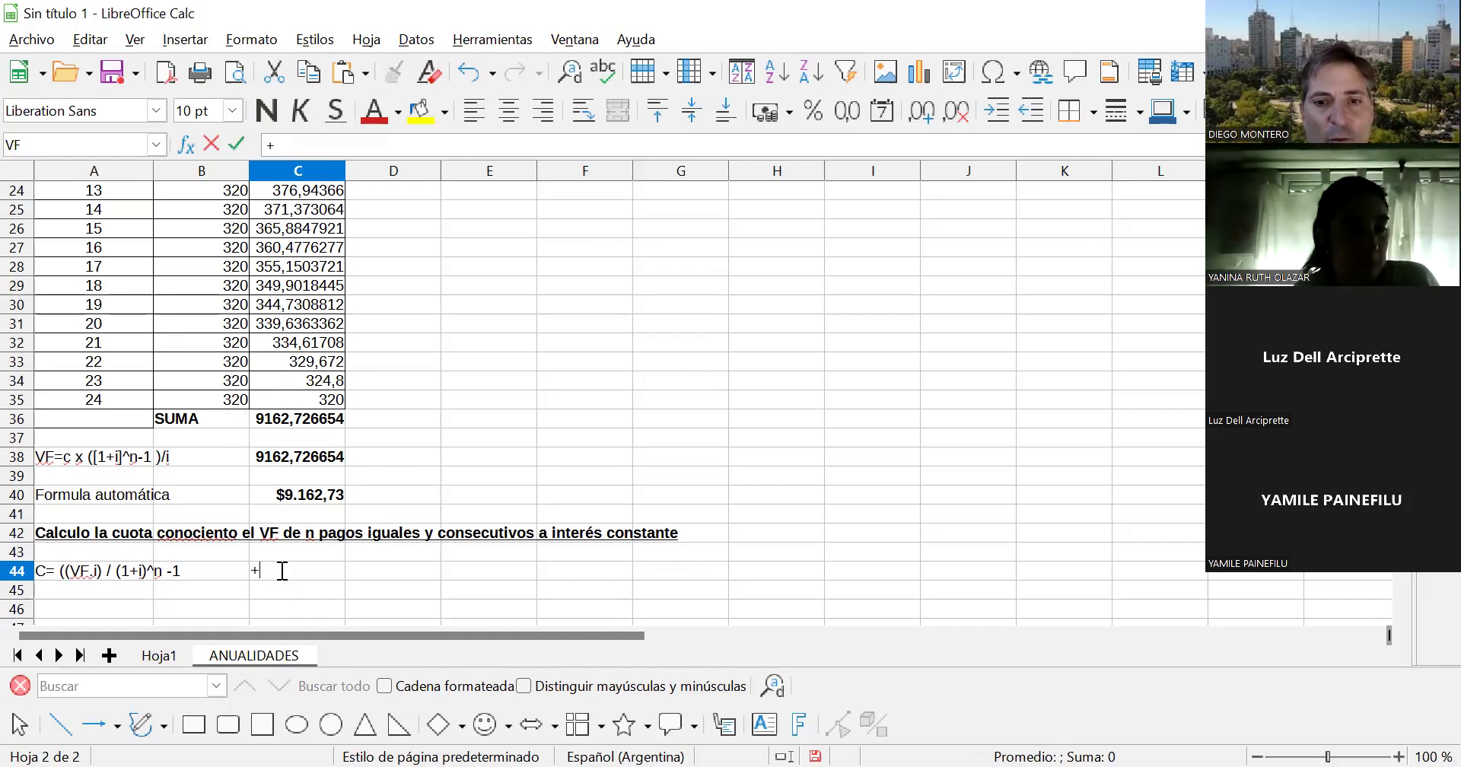
left_click(318, 496)
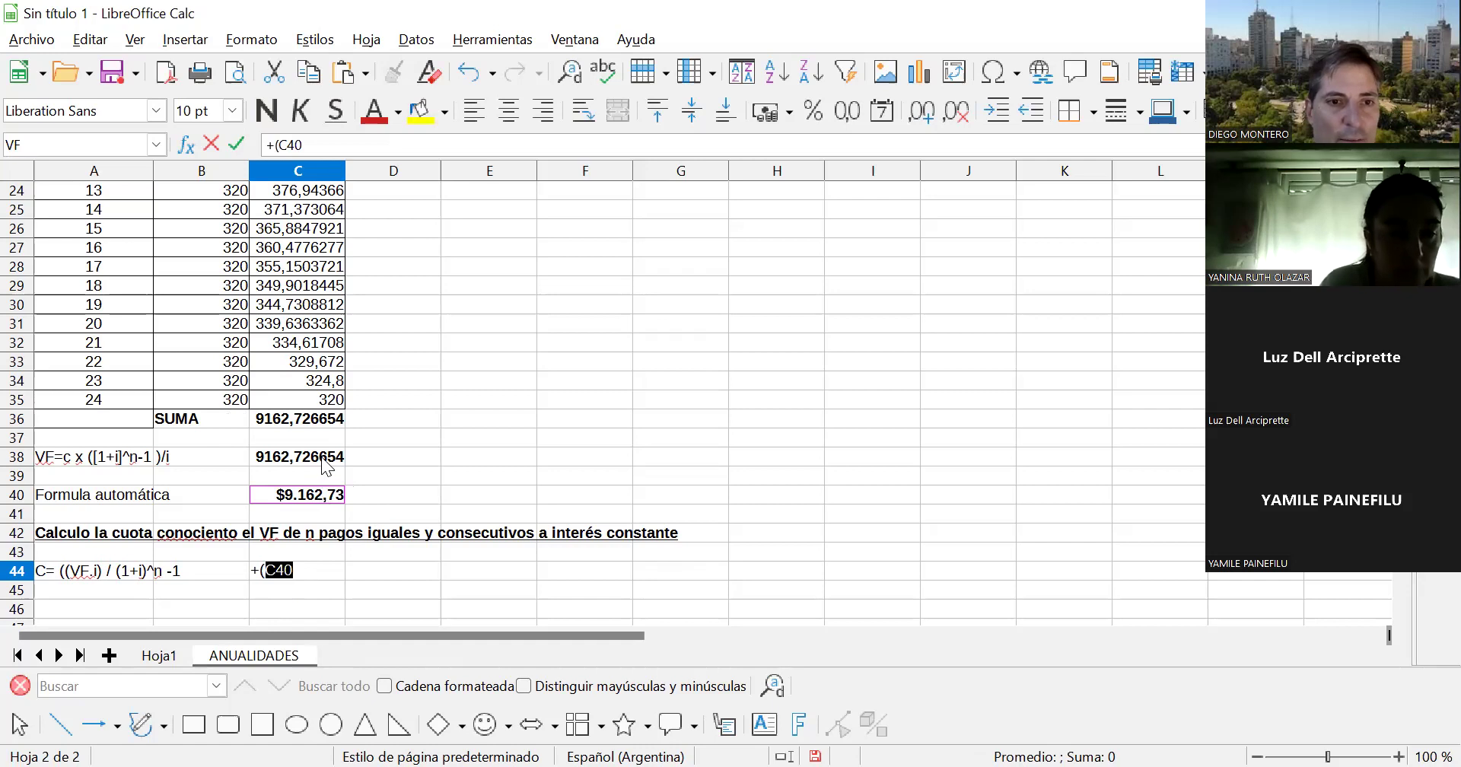
type("*")
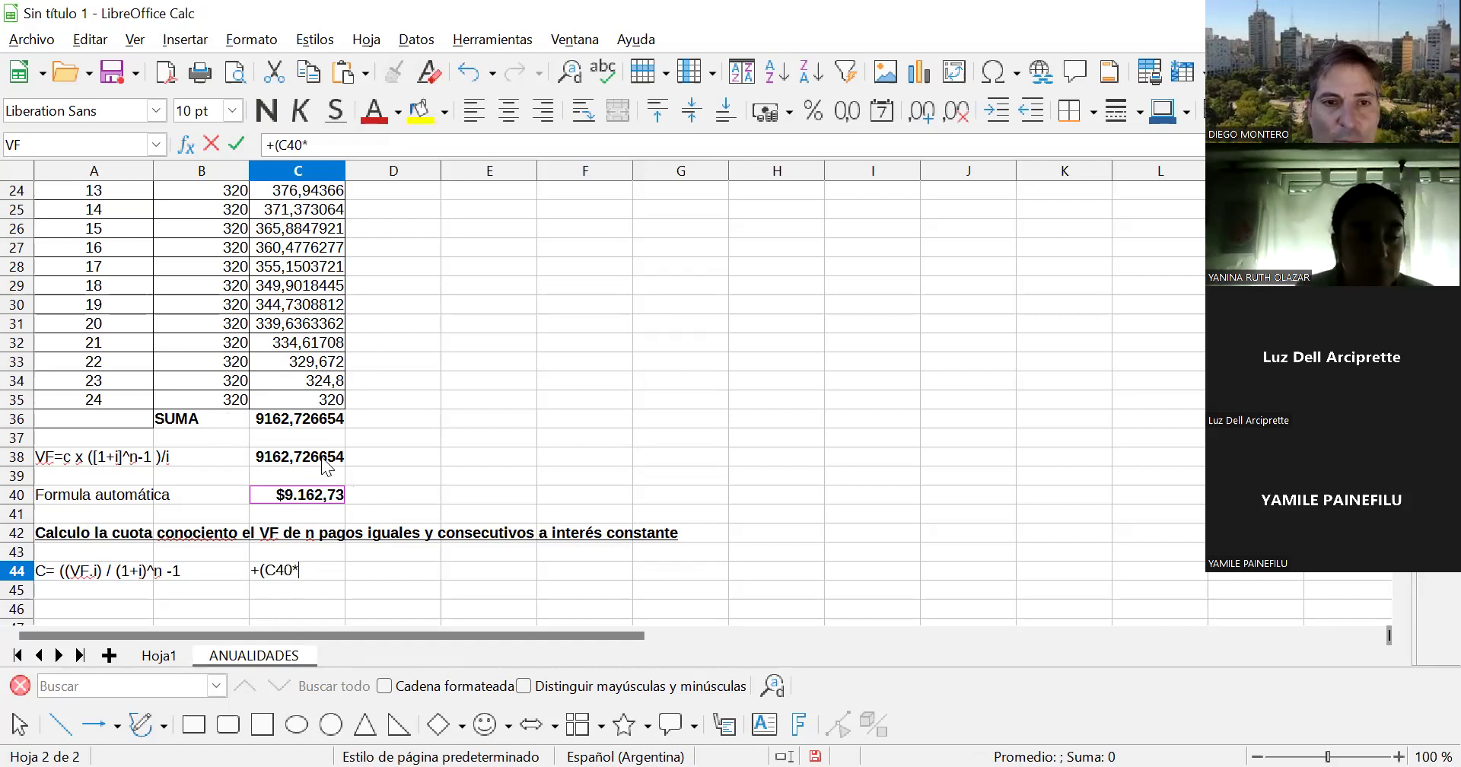
type("0,18/12)")
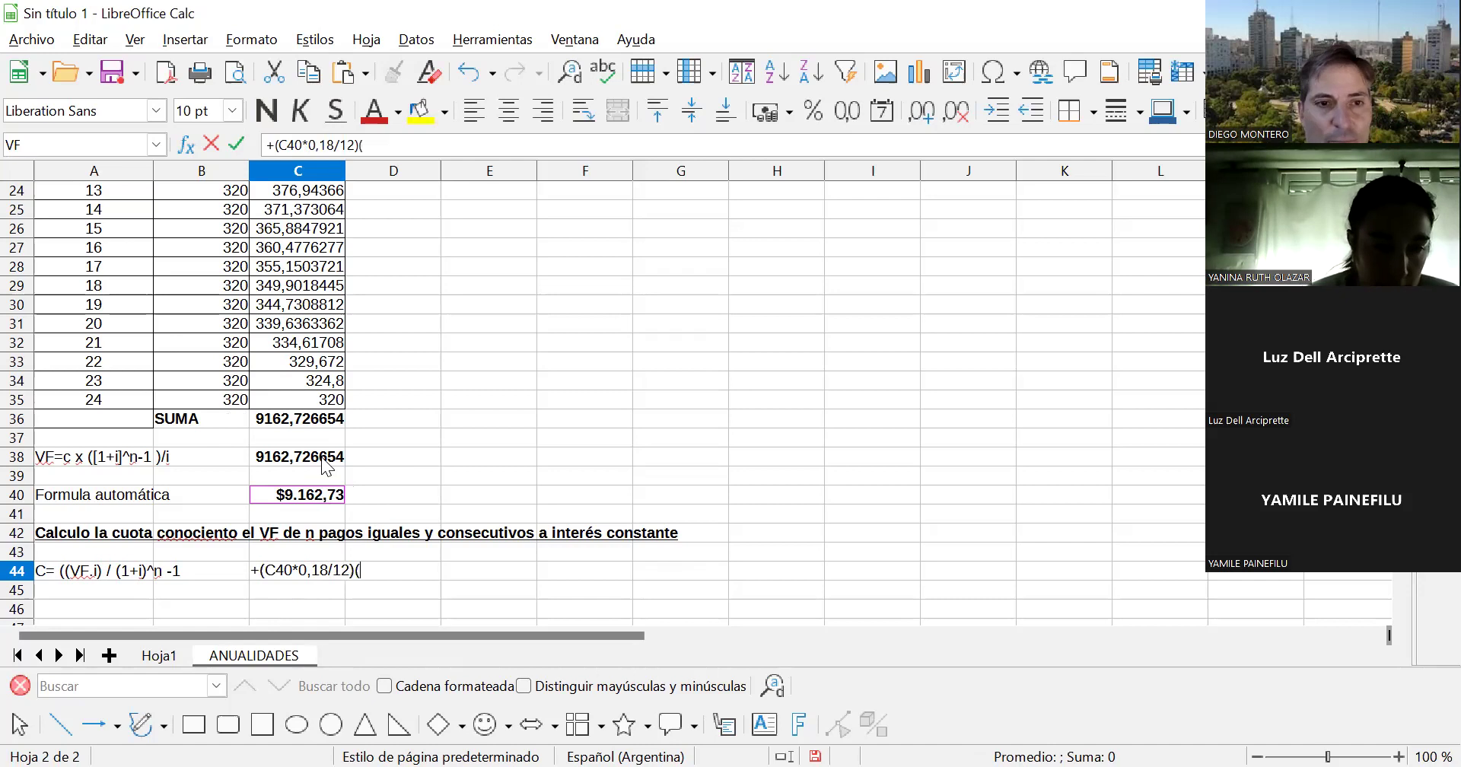
type("7")
key("BackSpace")
type("/")
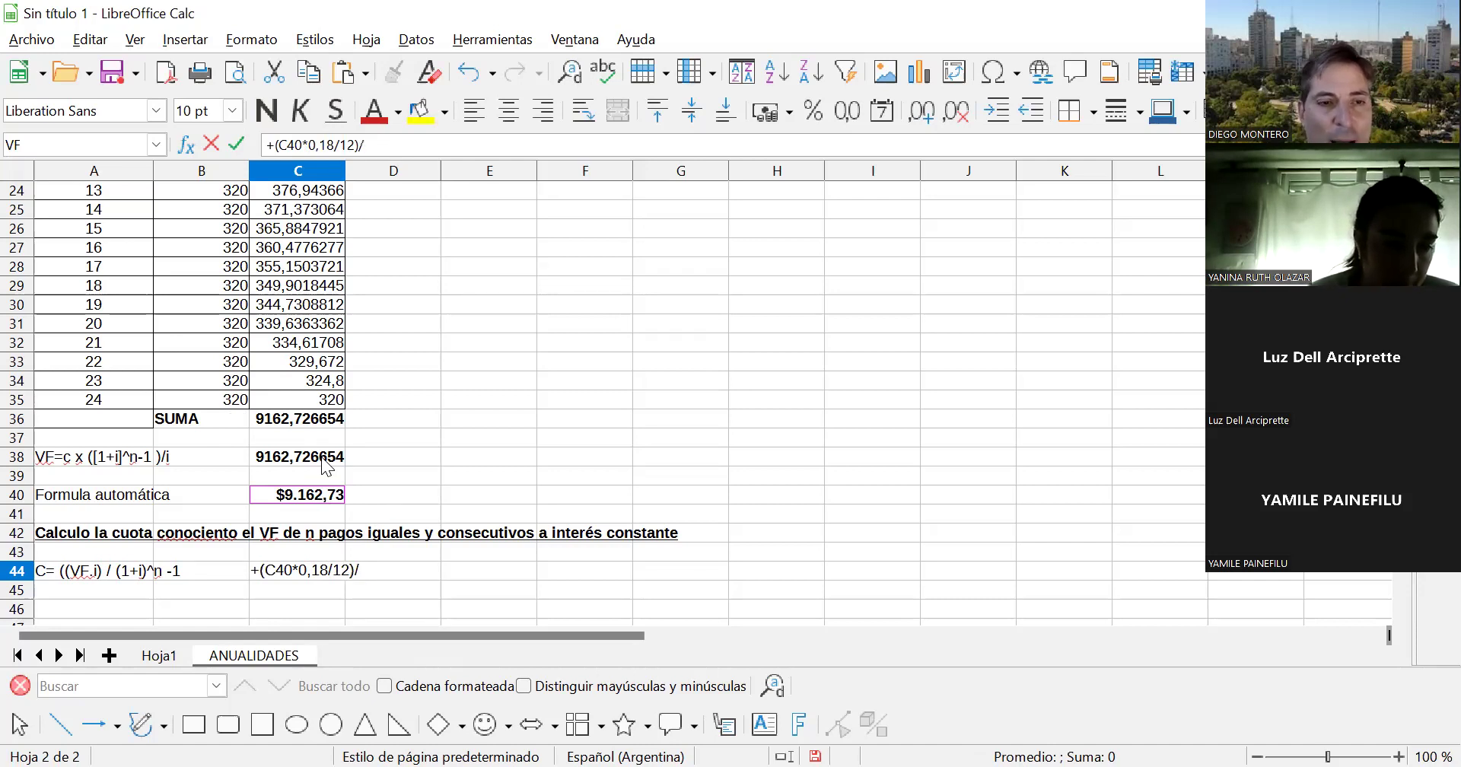
- Complete the C44 formula with the divisor ((1+0,18/12)^24)-1) and accept the proposed correction
type("((")
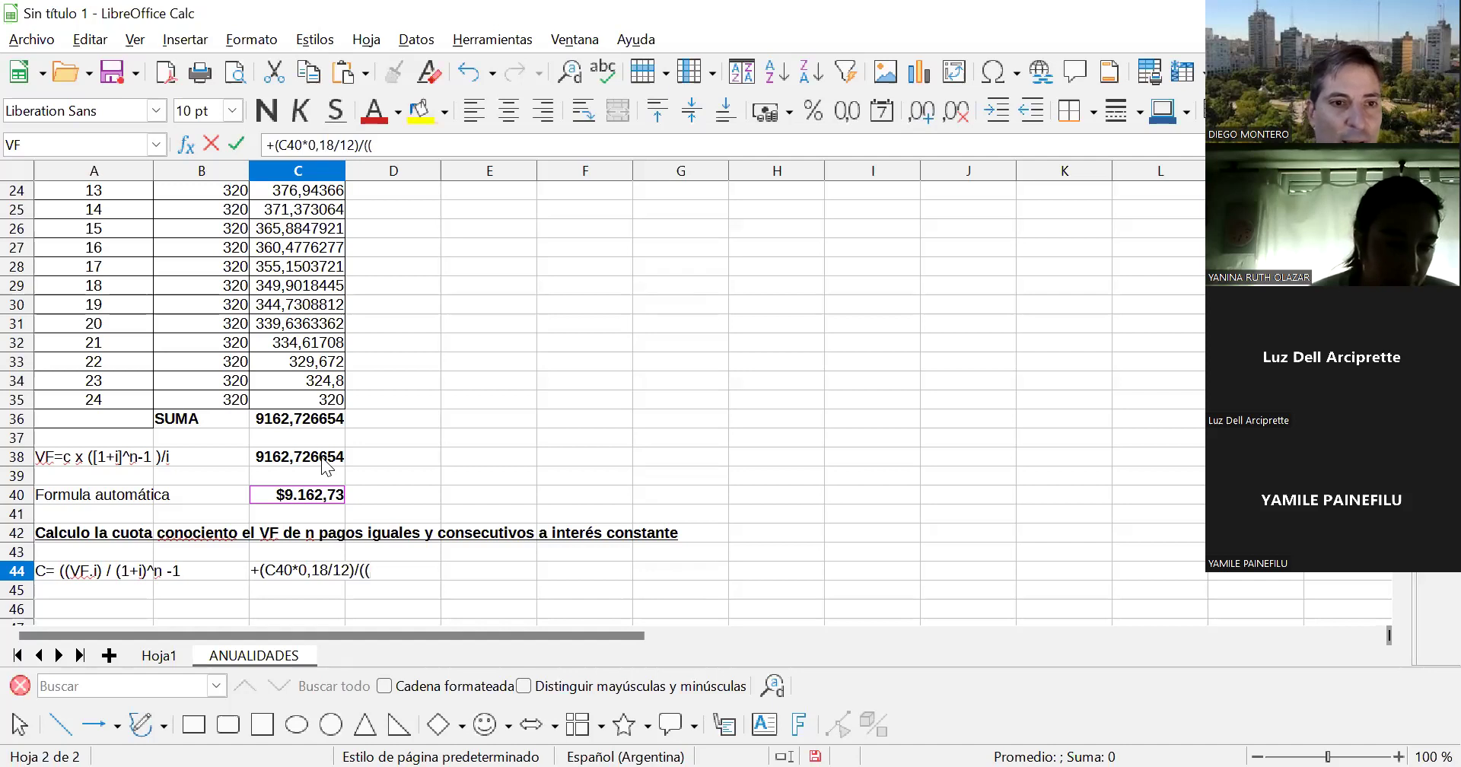
type("1+0,18/12)")
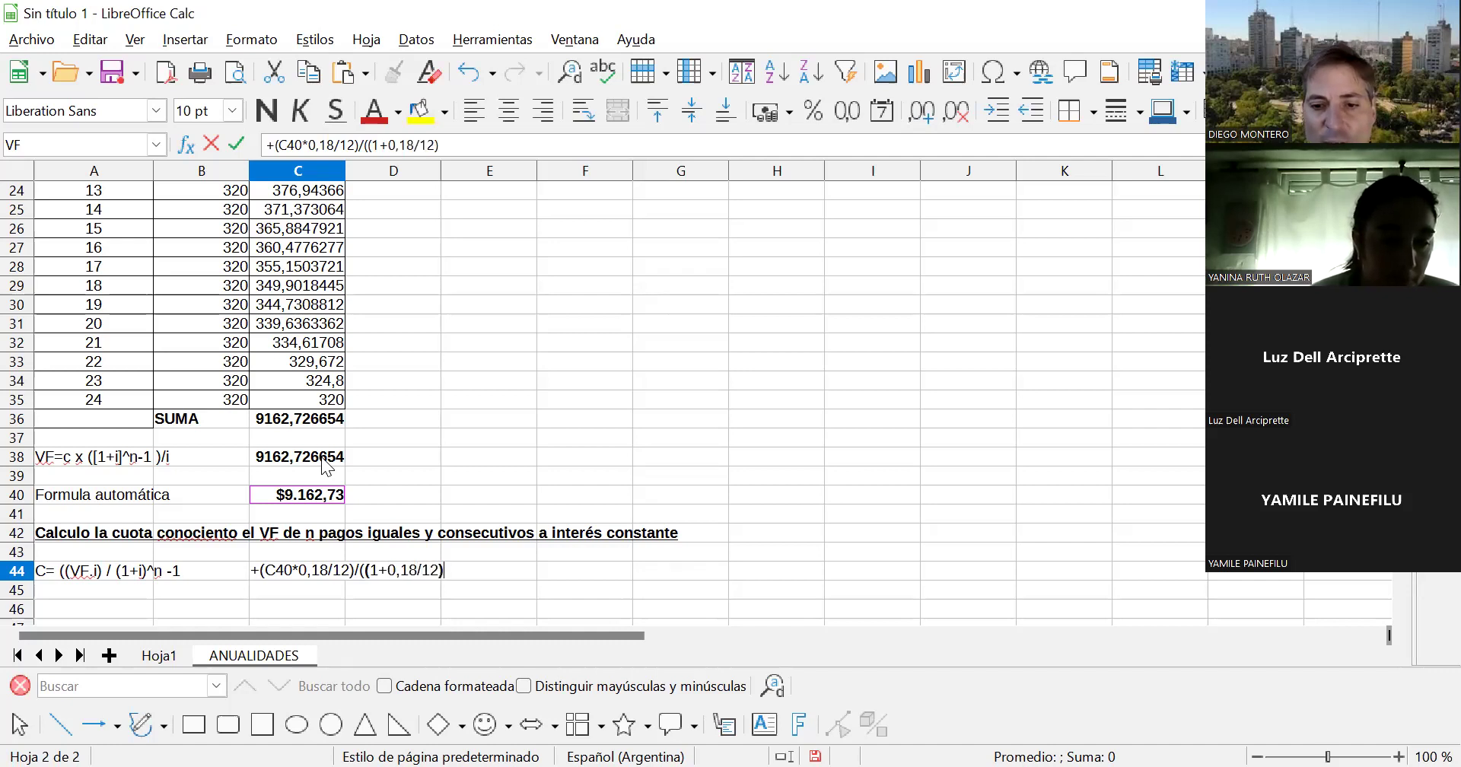
type("^")
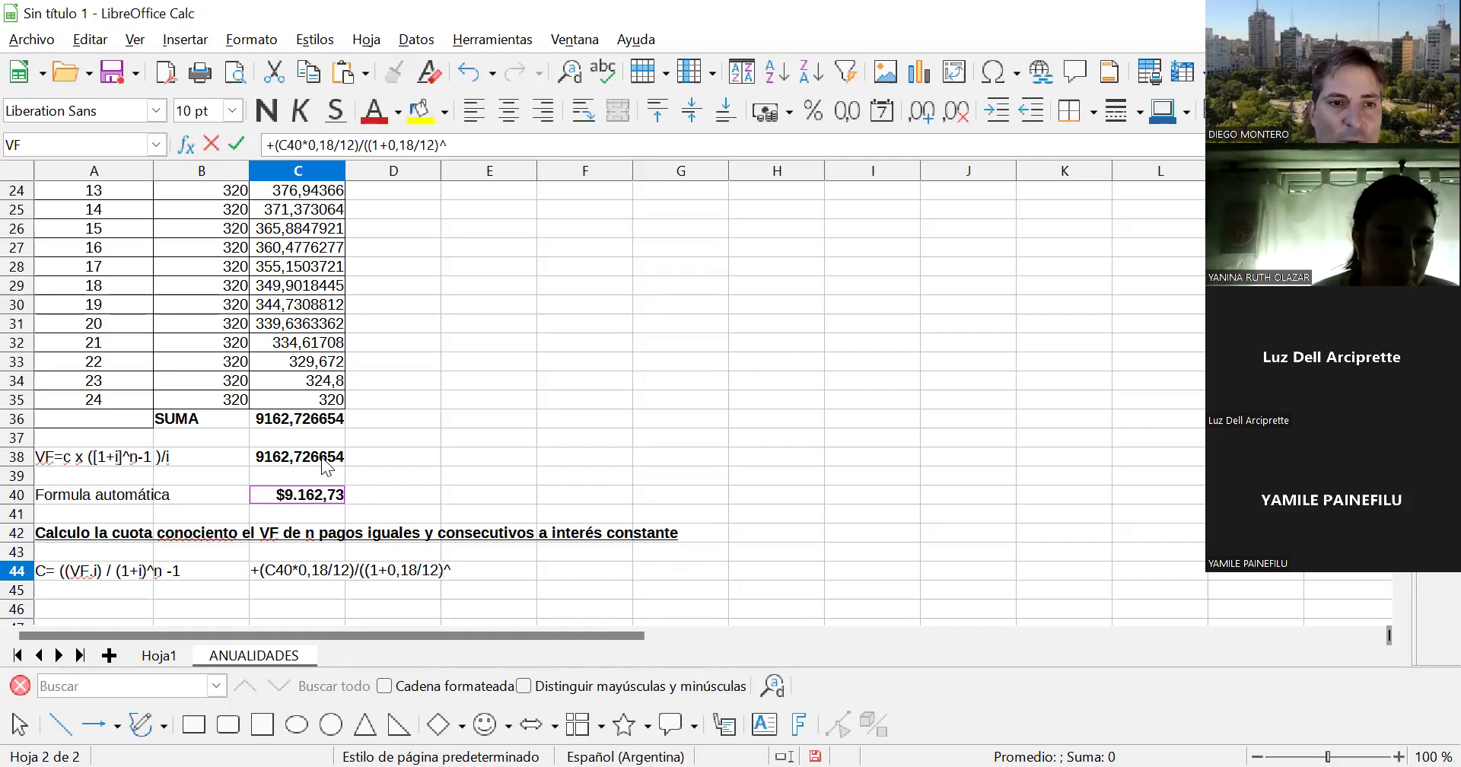
type("24")
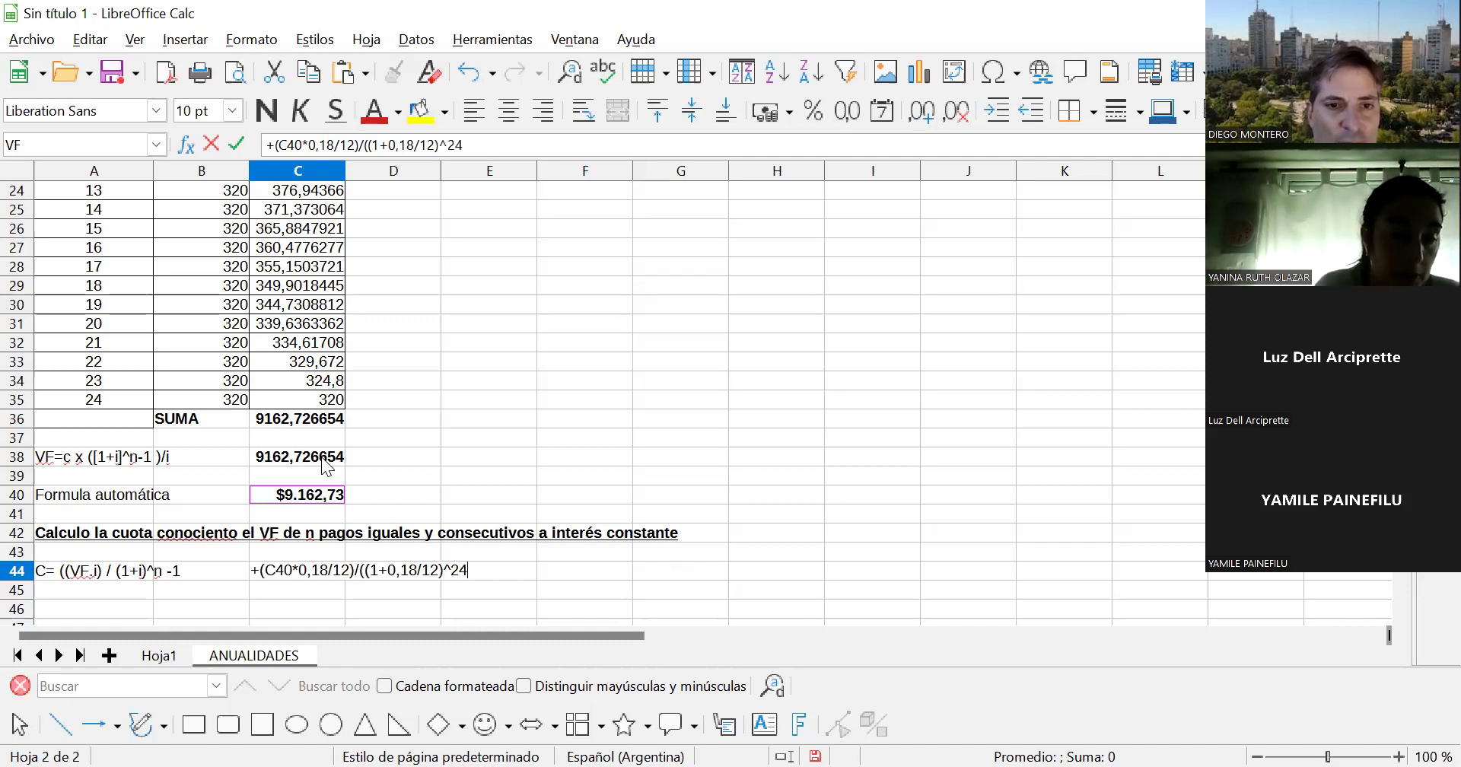
type(")")
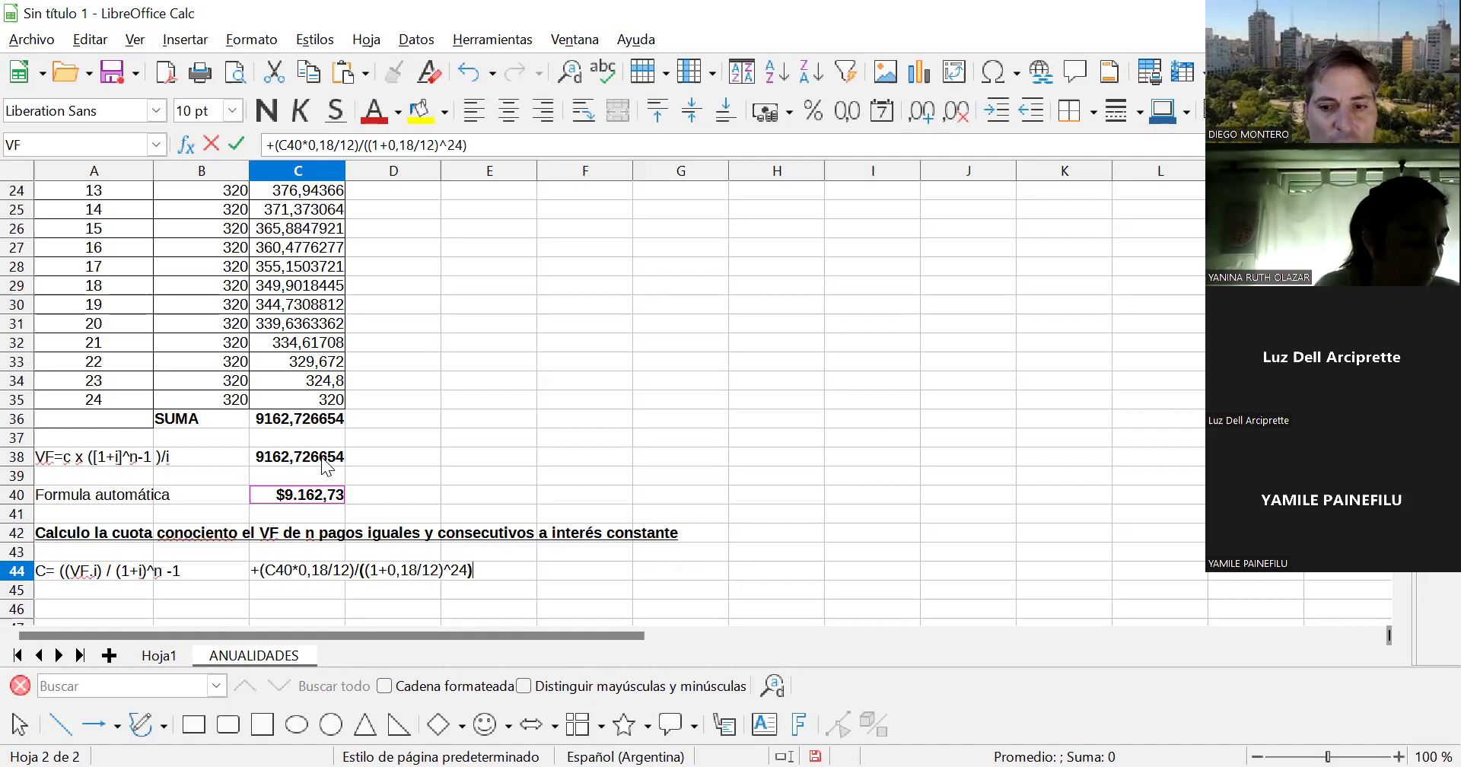
type("-1")
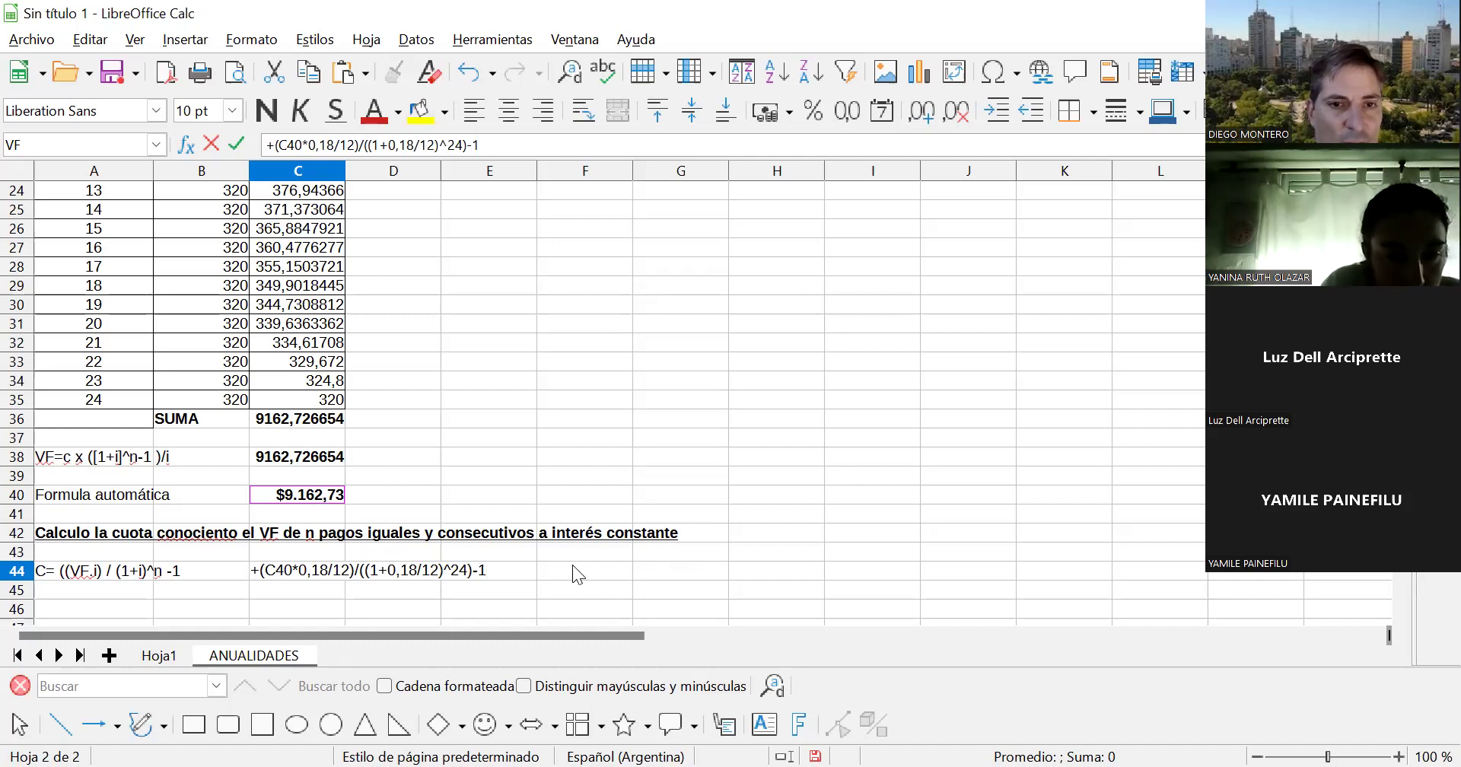
type(")")
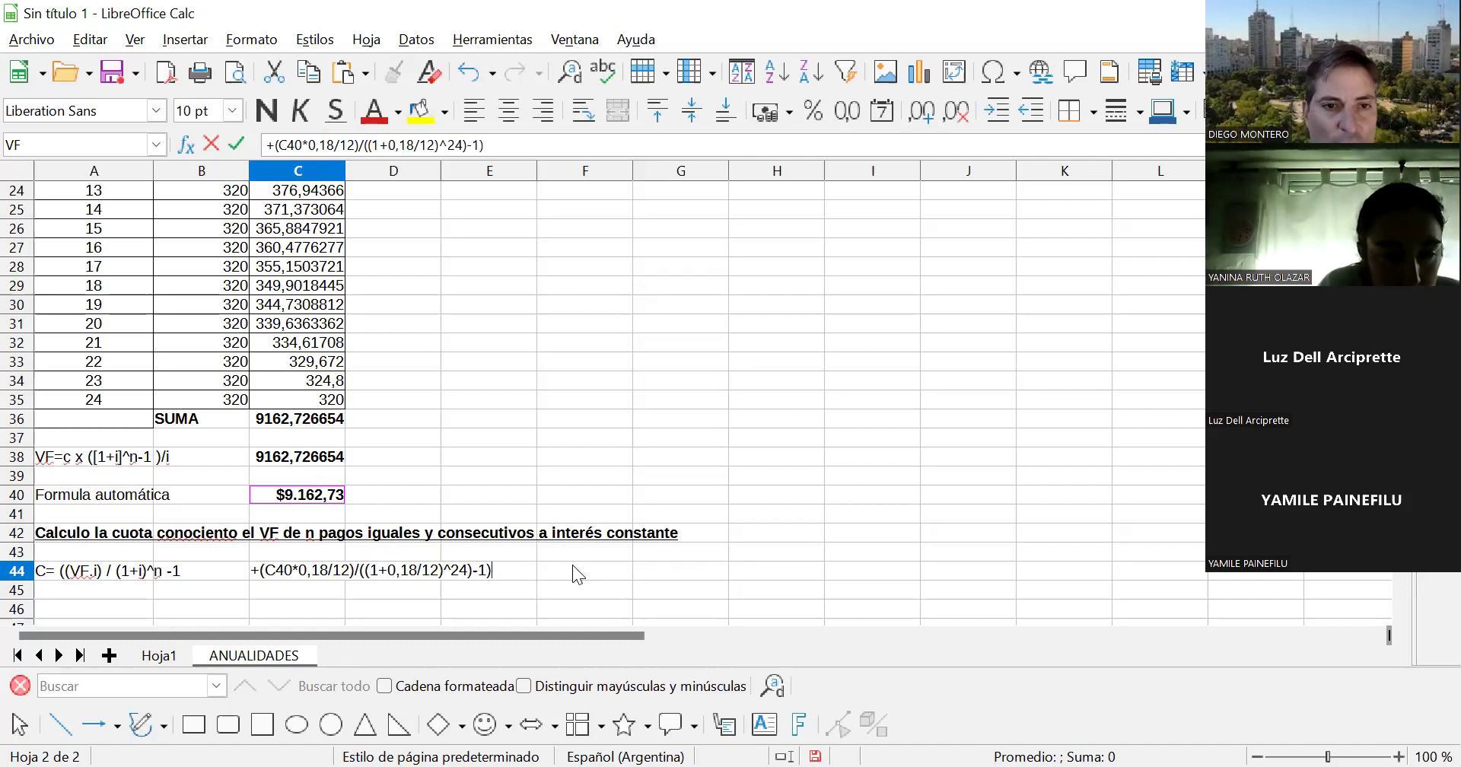
key("Return")
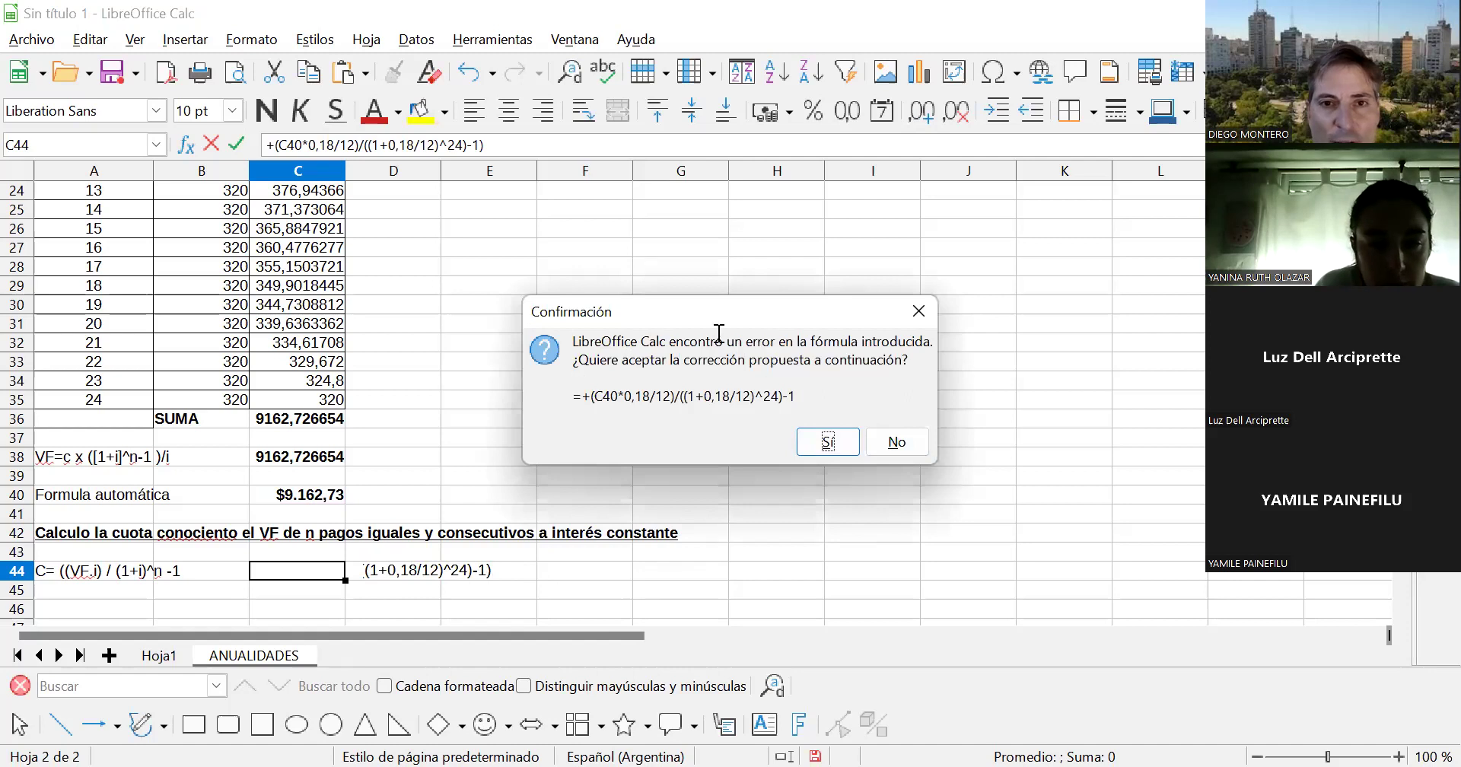
left_click(838, 441)
- Enclose the whole divisor of the C44 formula in parentheses so it reads =+(C40*0,18/12)/(((1+0,18/12)^24)-1)
key("Up")
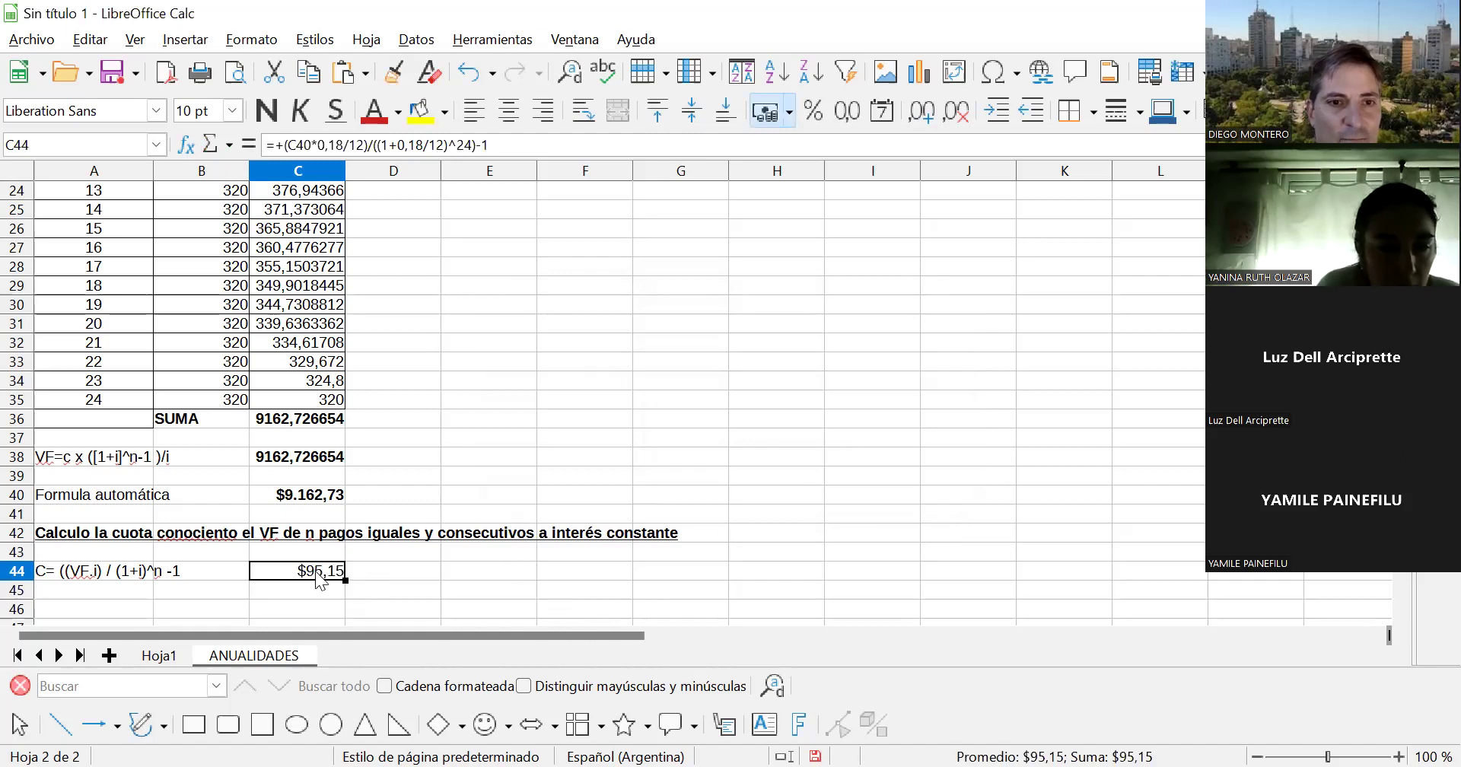
double_click(320, 580)
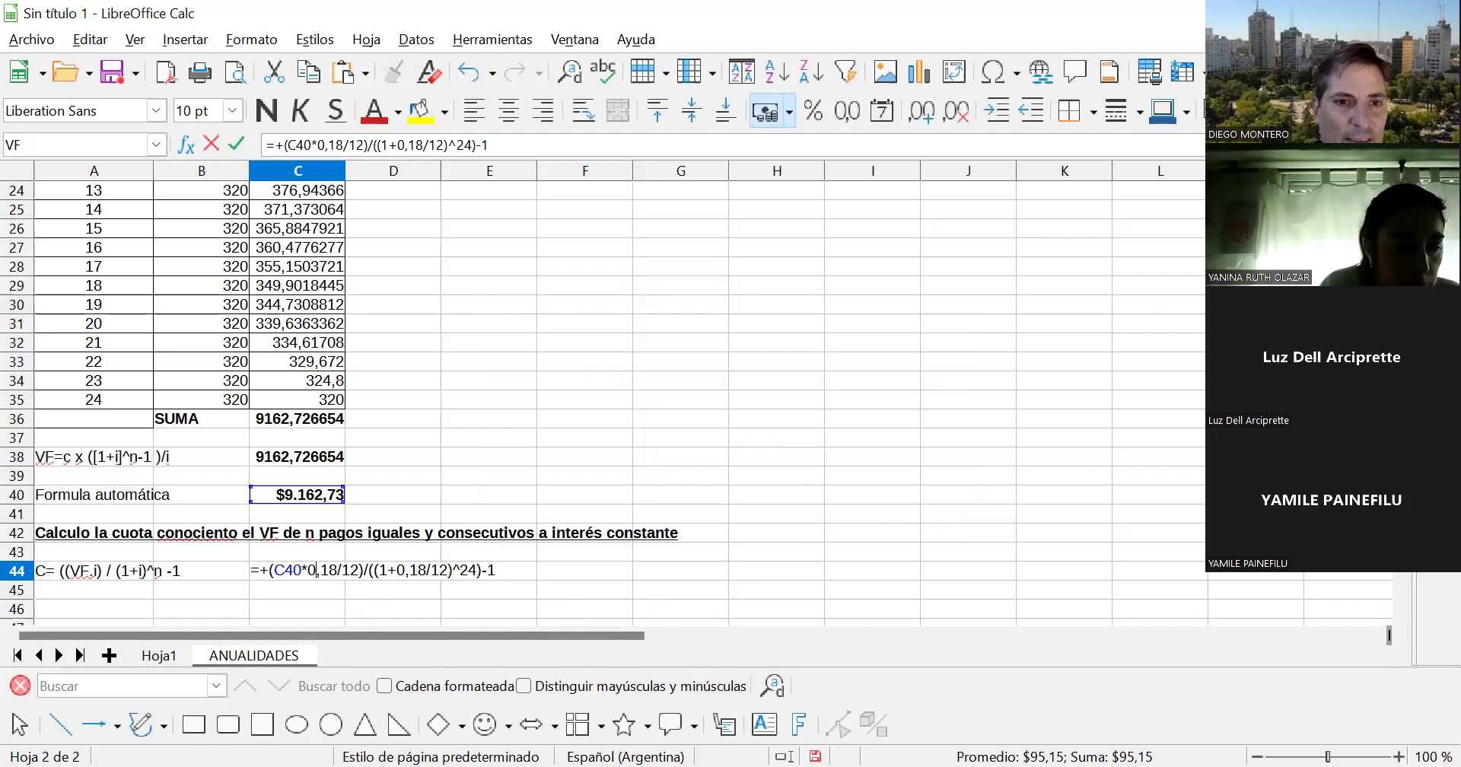
left_click(307, 570)
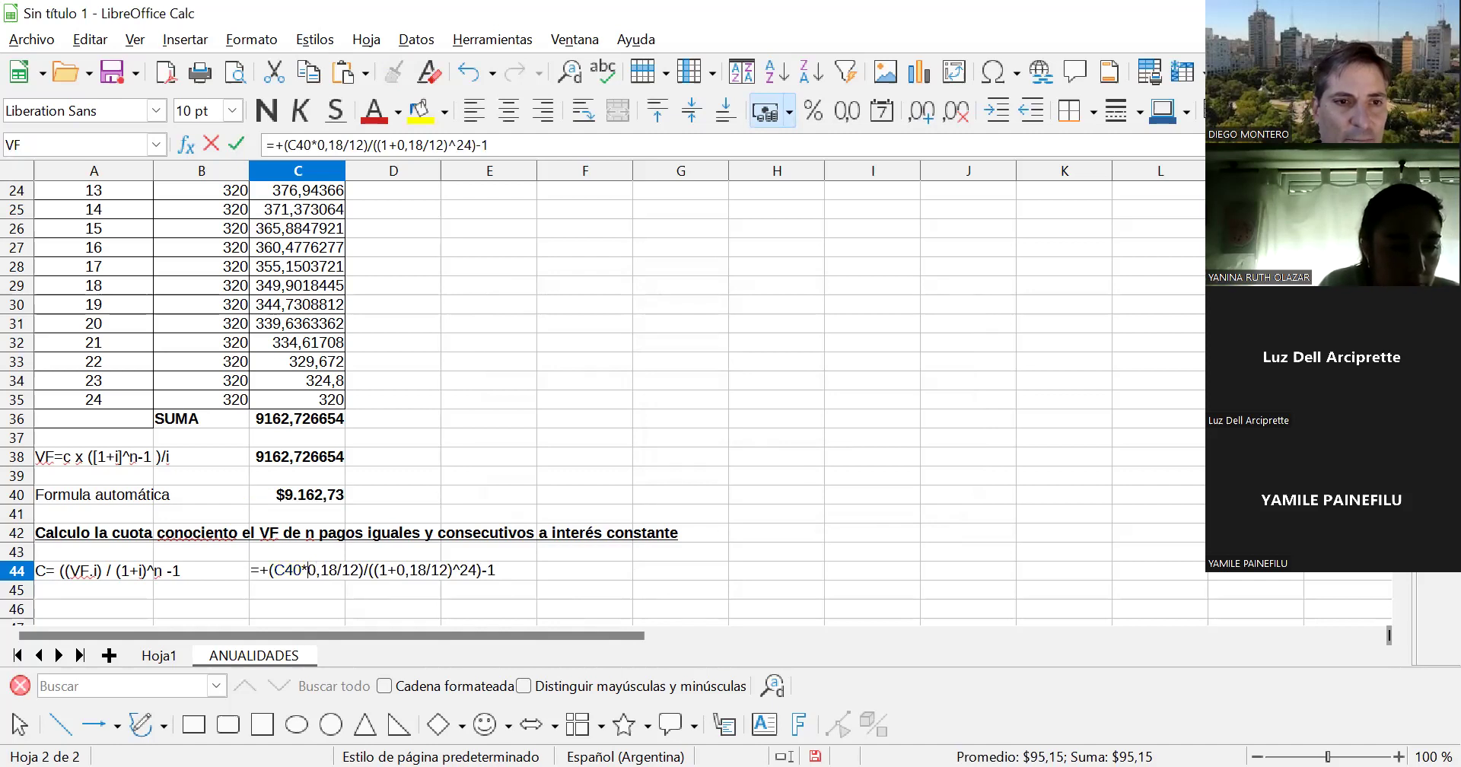
left_click(372, 570)
key("Right")
key("Right")
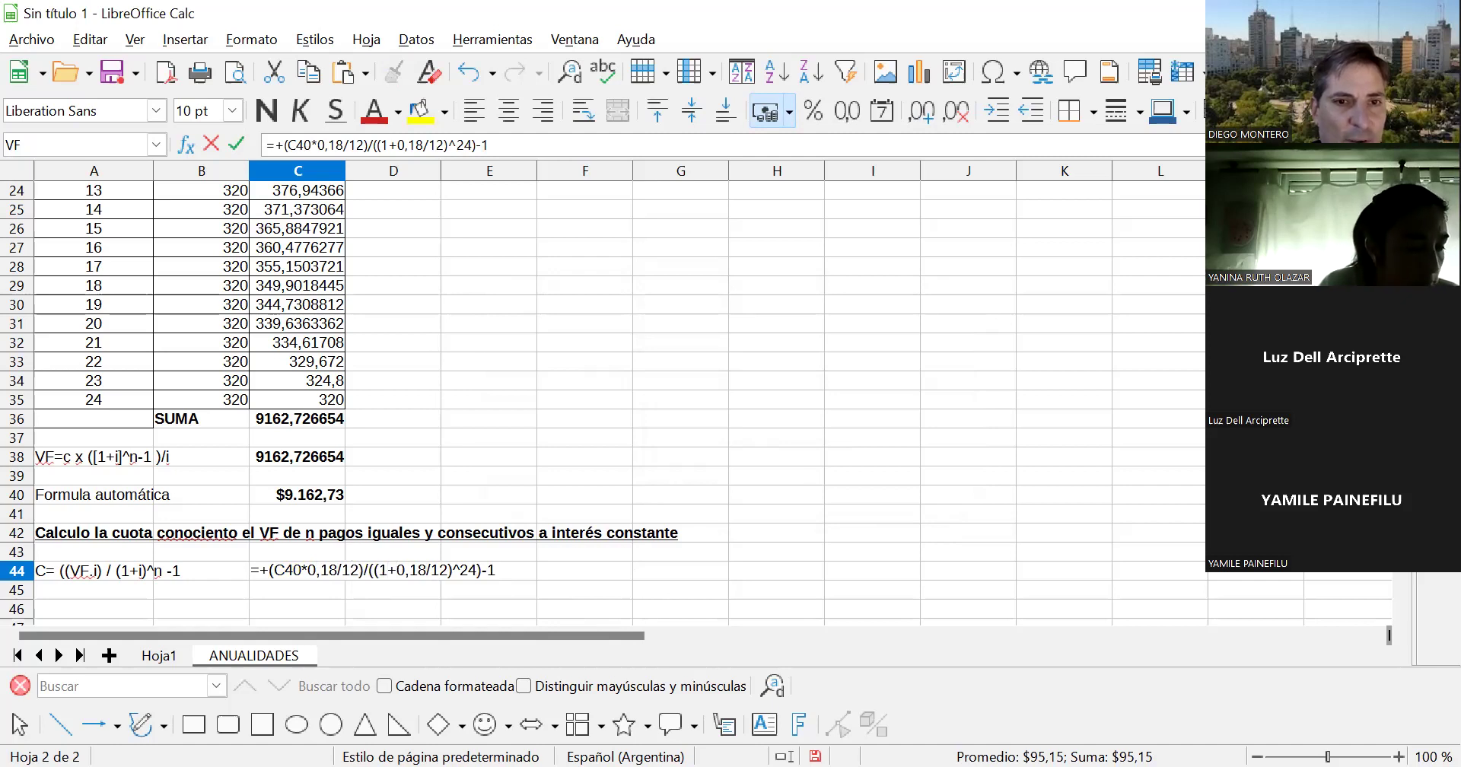
key("Right")
key("Right")
key("Right")
key("Right")
key("Right")
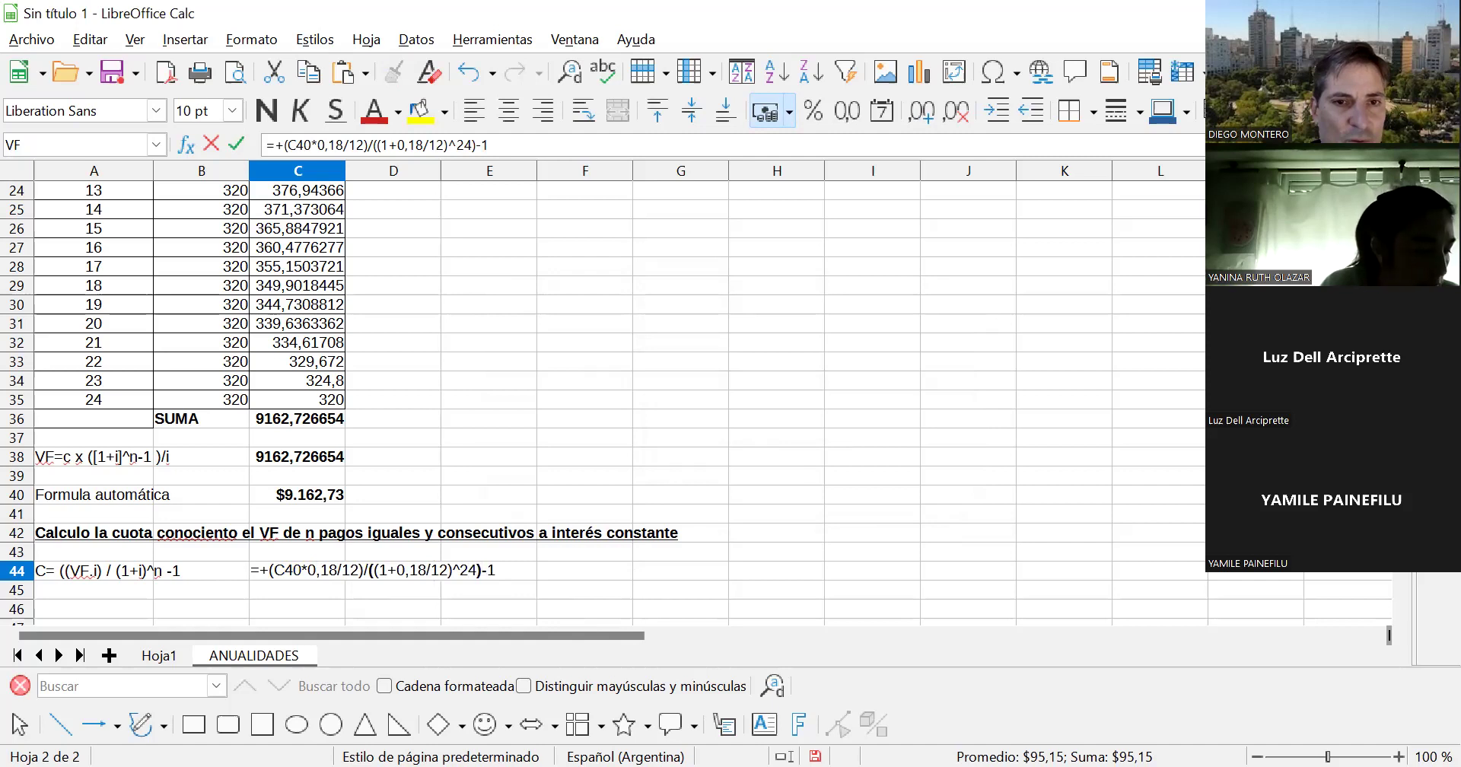
key("Left")
key("Left")
key("Left")
key("Left")
key("Left")
key("Left")
key("Left")
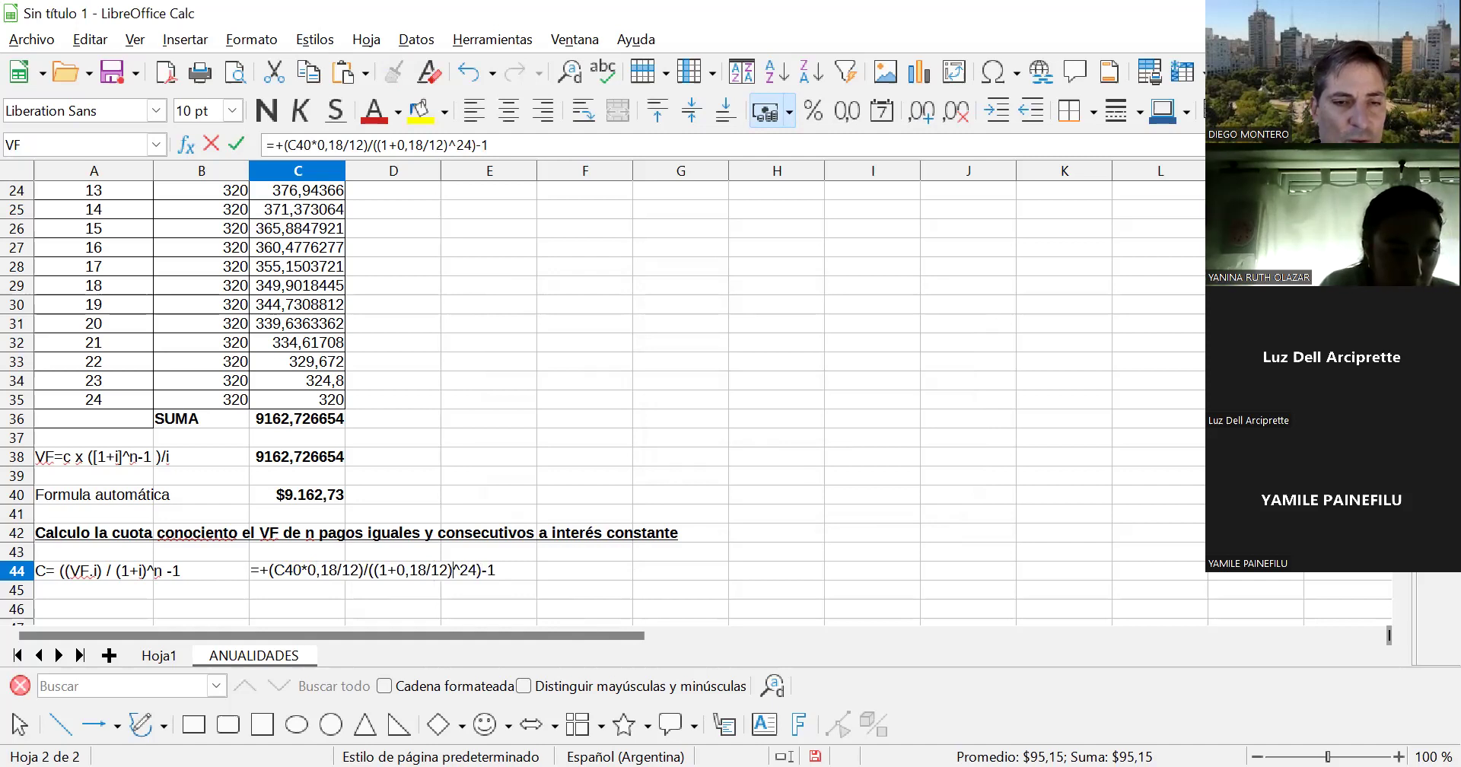
key("Left")
key("Left")
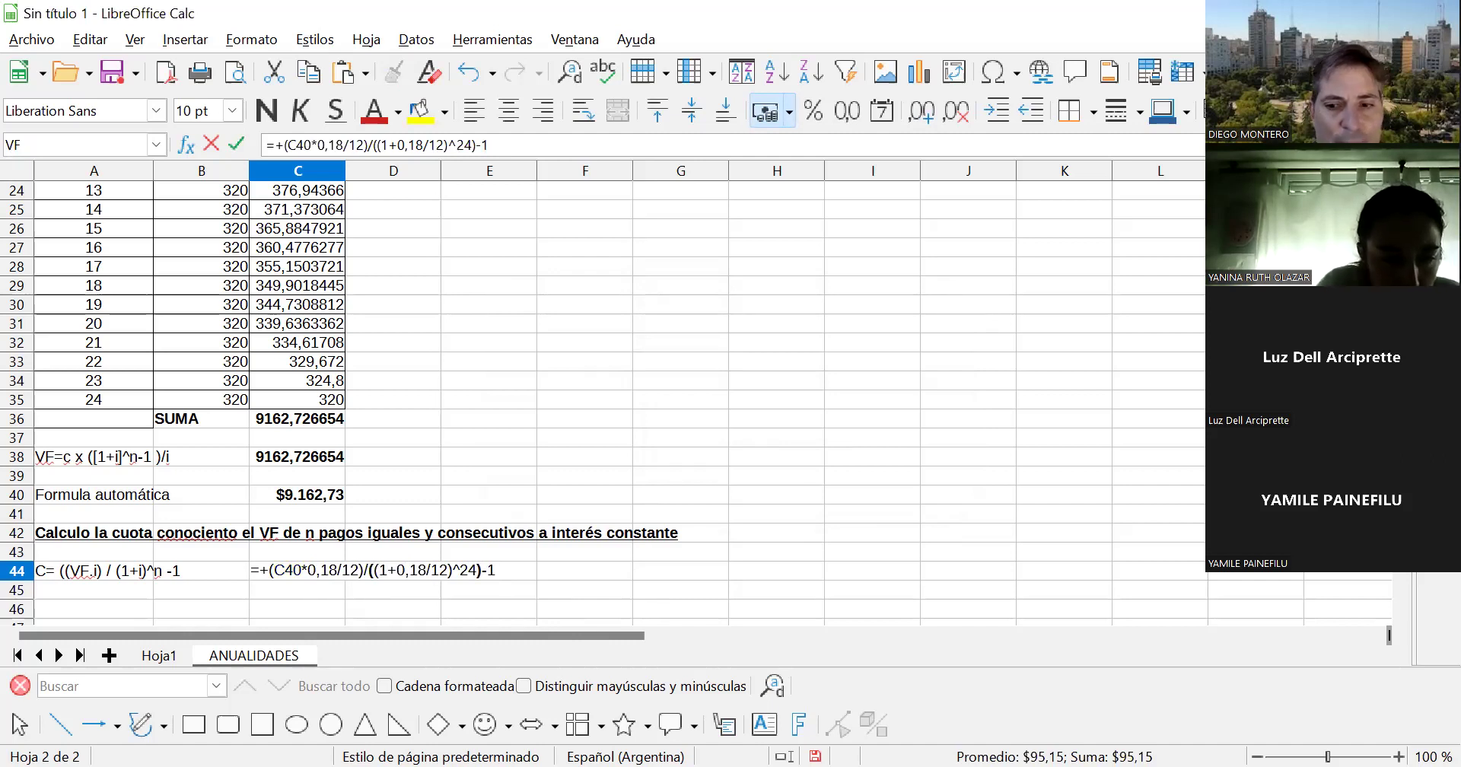
type("(")
left_click(495, 570)
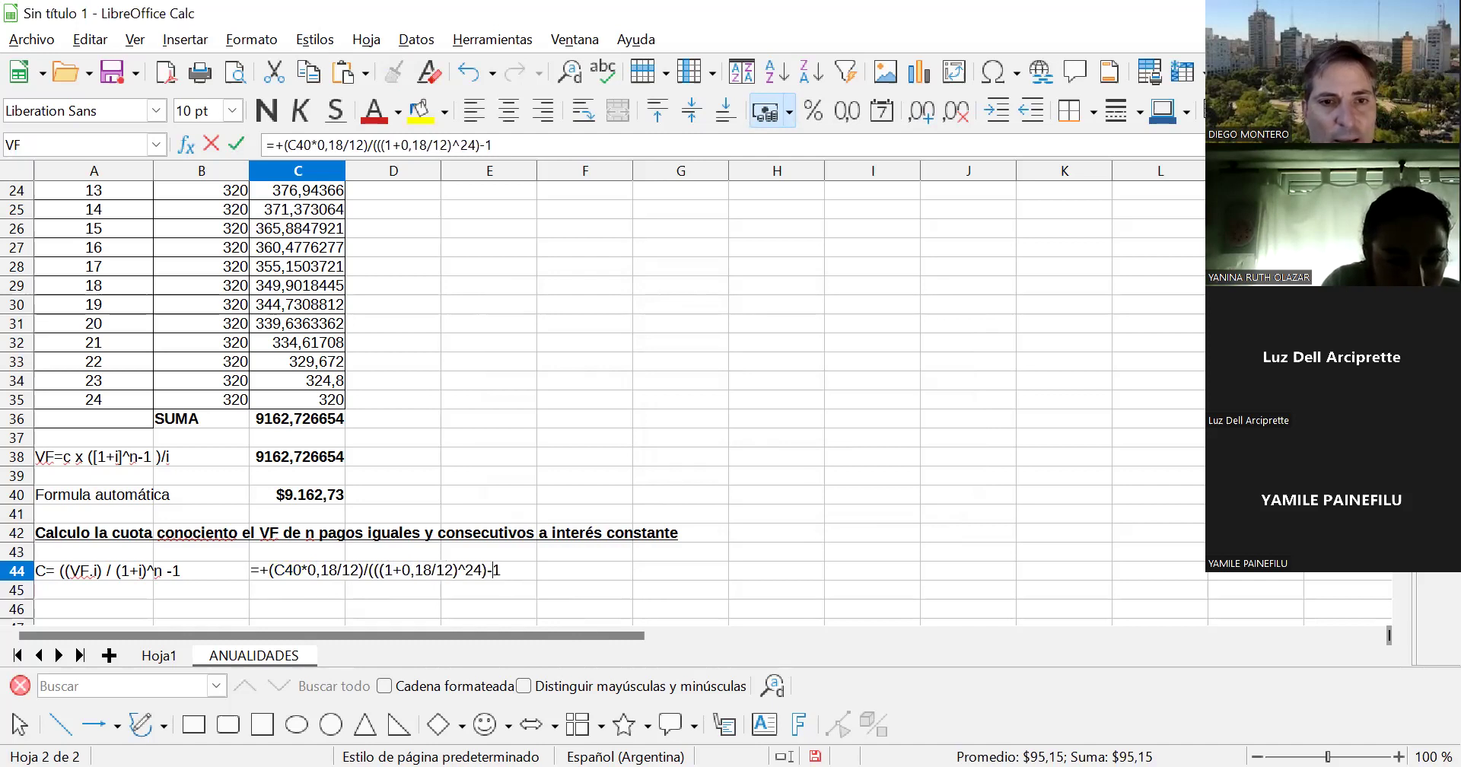
type(")")
key("Return")
key("Up")
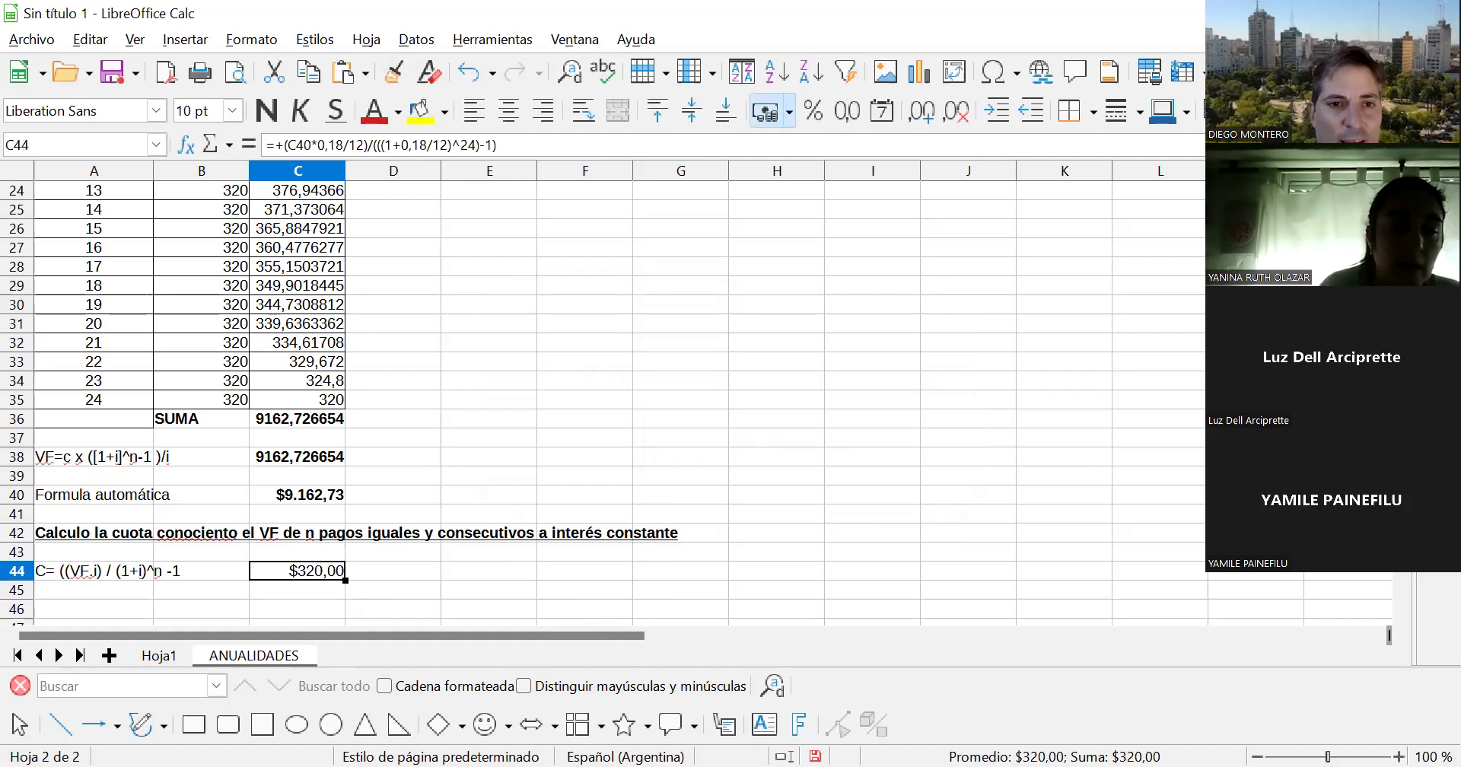
double_click(307, 569)
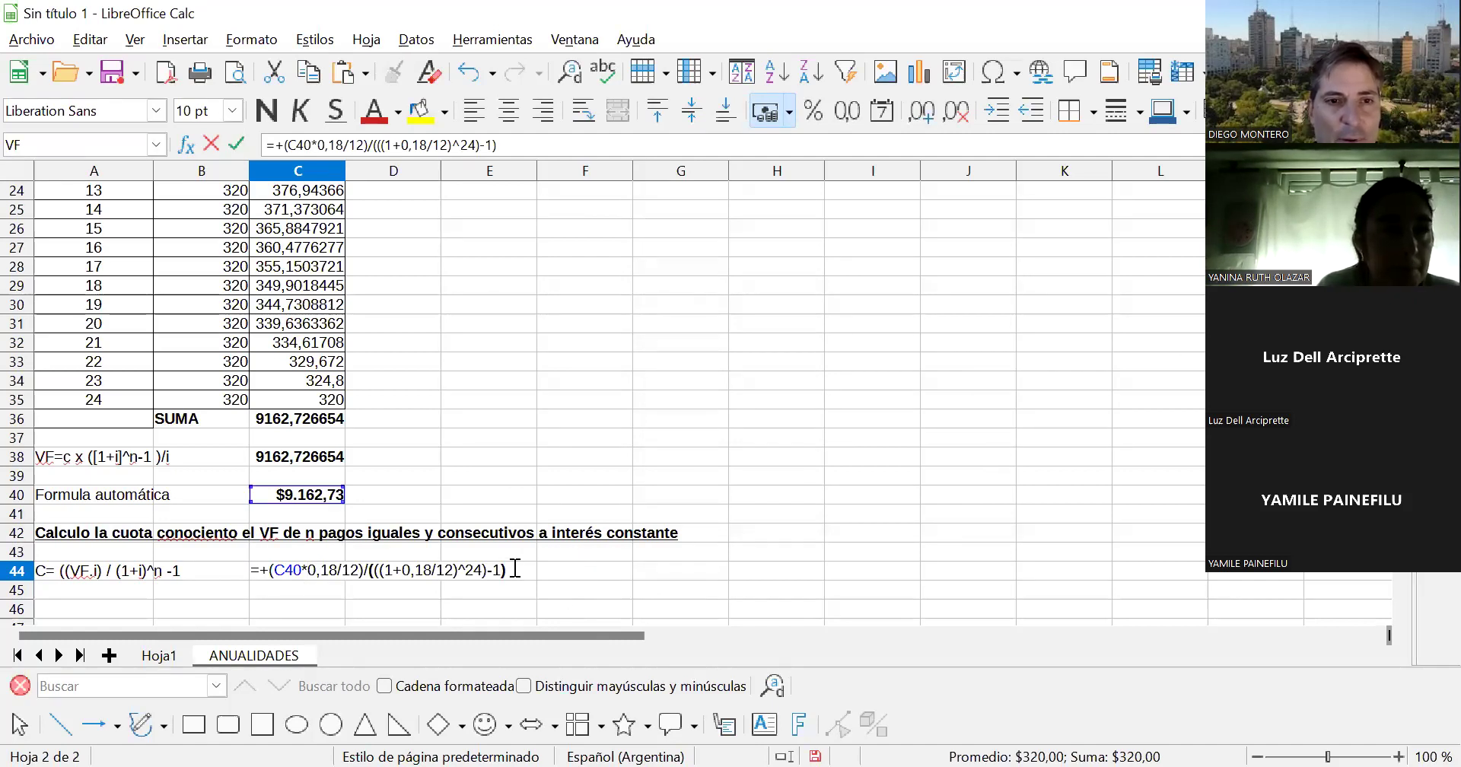
key("Escape")
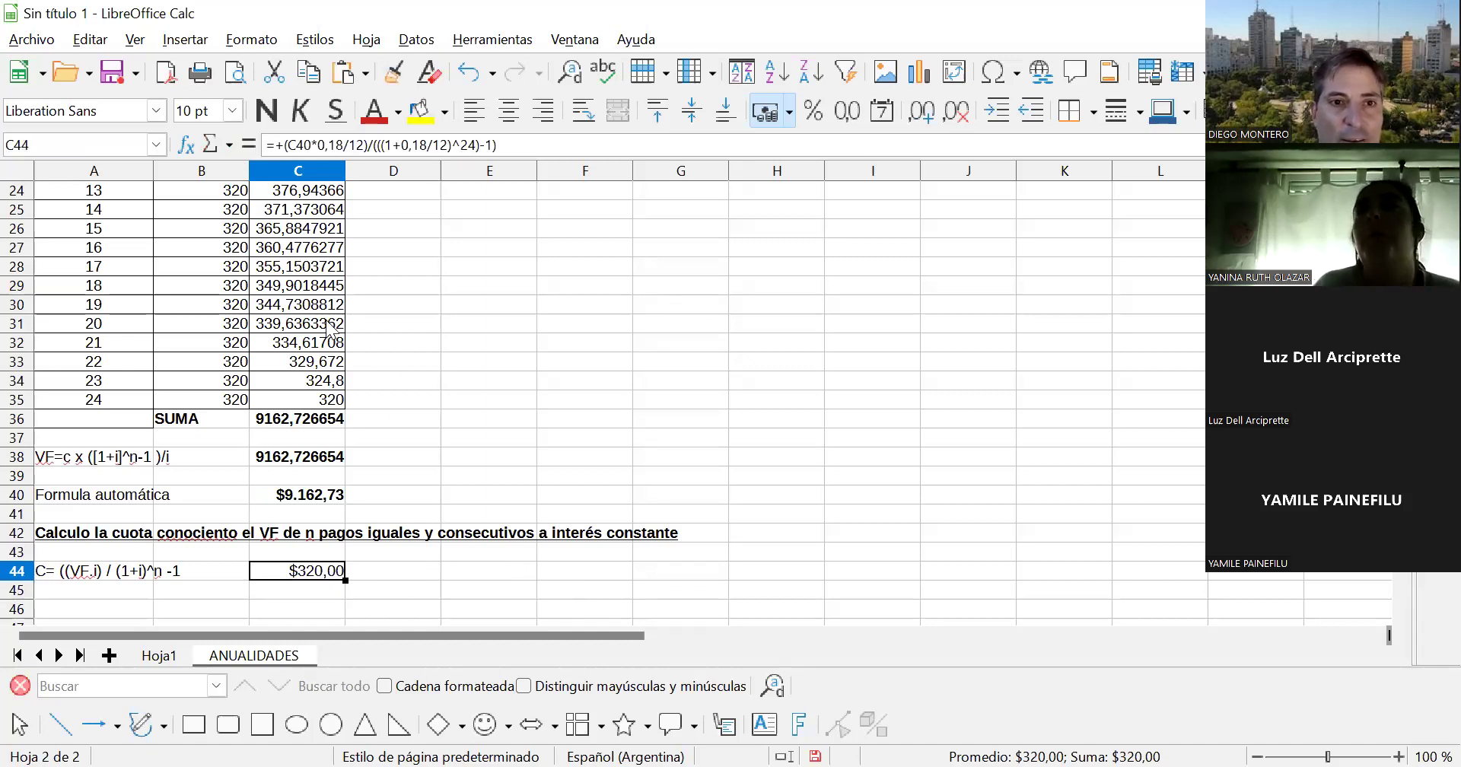
- Enter the label Formula automática in A46, two rows below the written payment formula
left_click(319, 590)
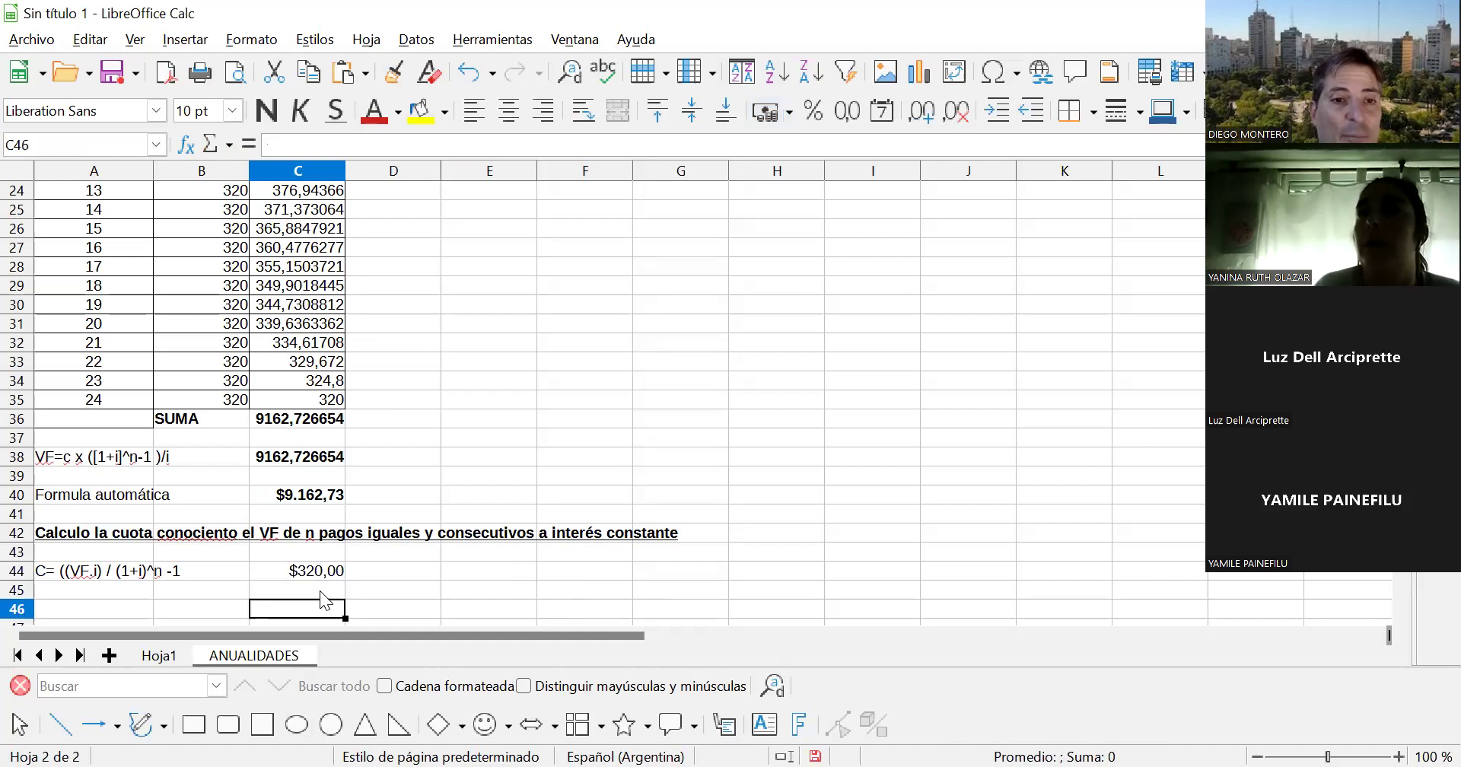
key("Left")
left_click(320, 591)
key("Down")
key("Left")
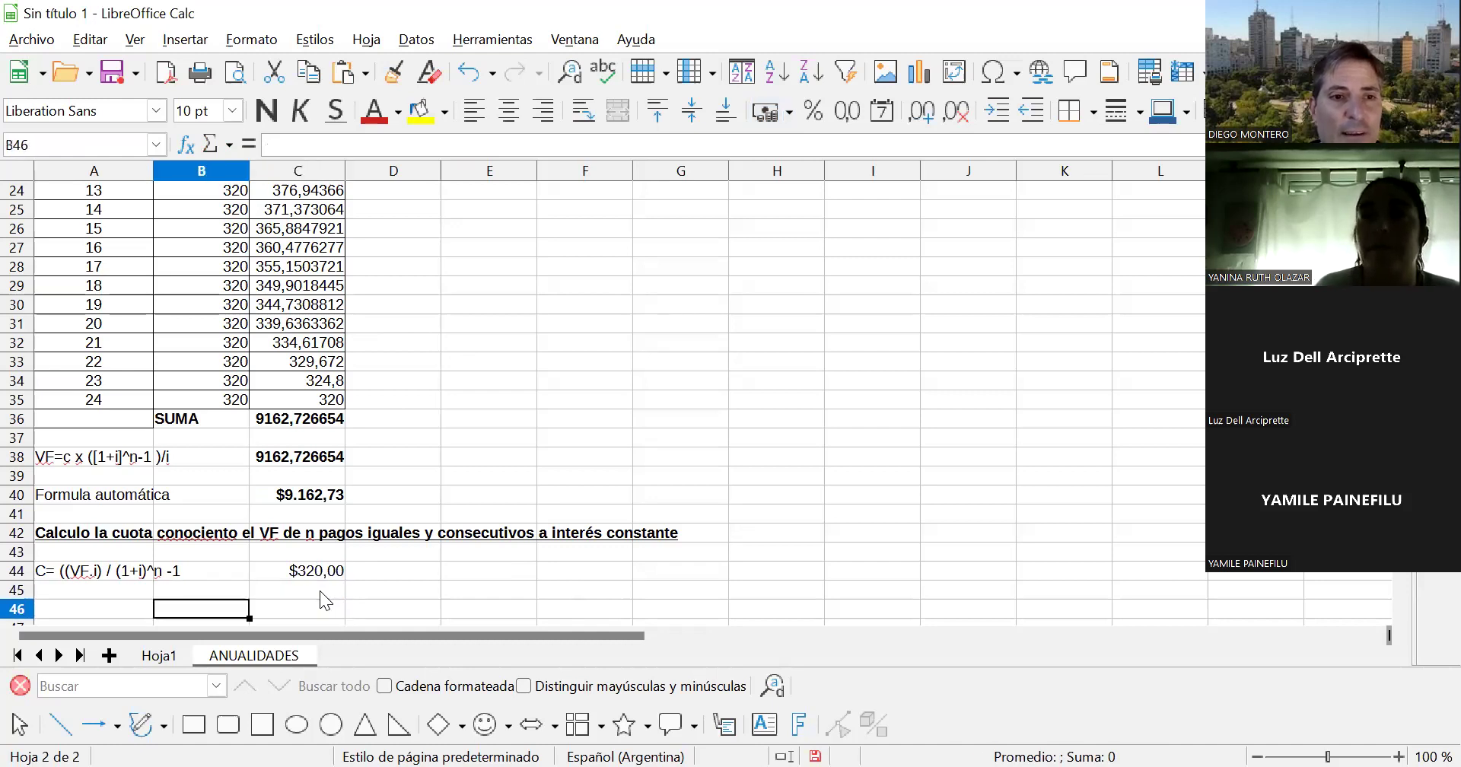
key("Left")
type("F")
key("Return")
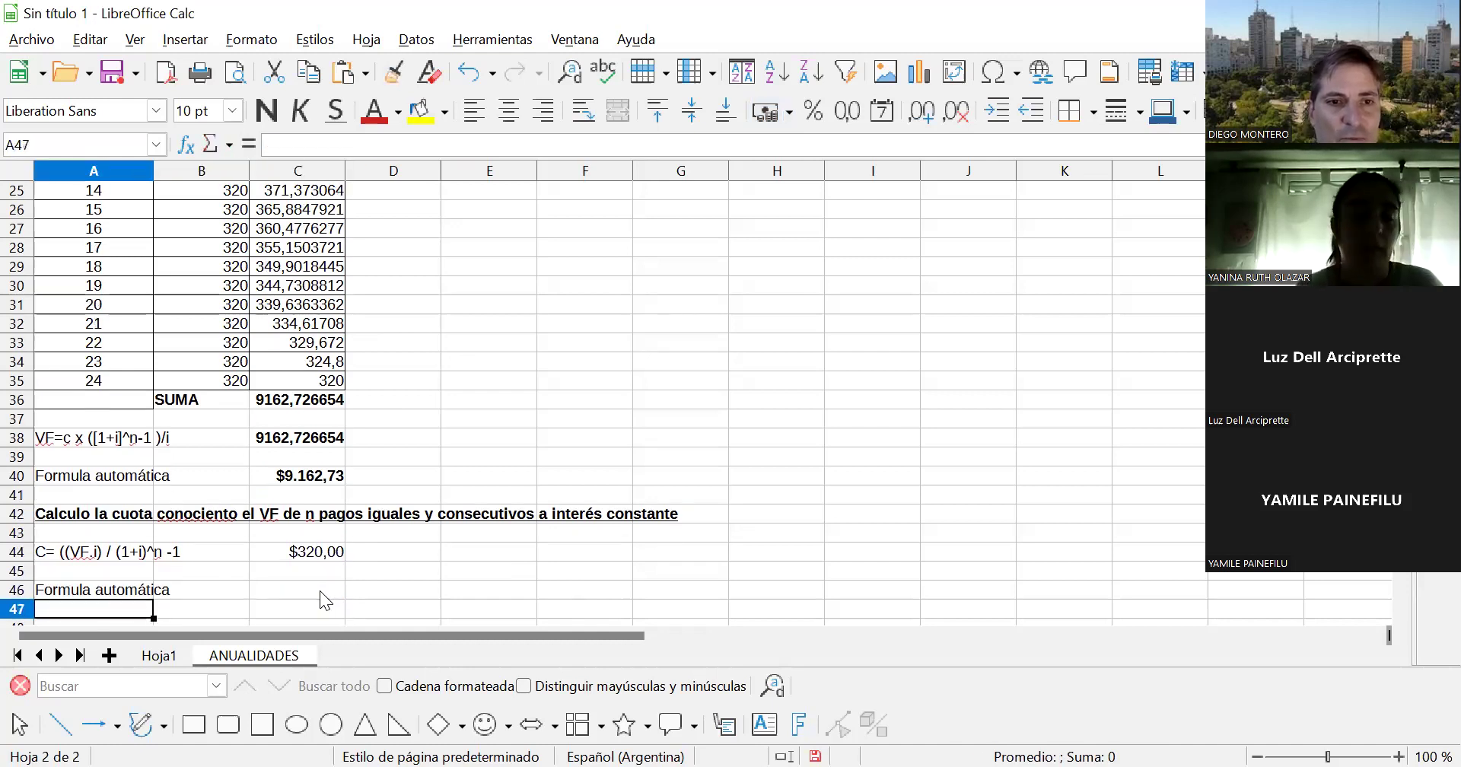
- Begin a PAGO function in C46 with rate 0,18/12, 24 periods and present value 0
left_click(319, 591)
type("+")
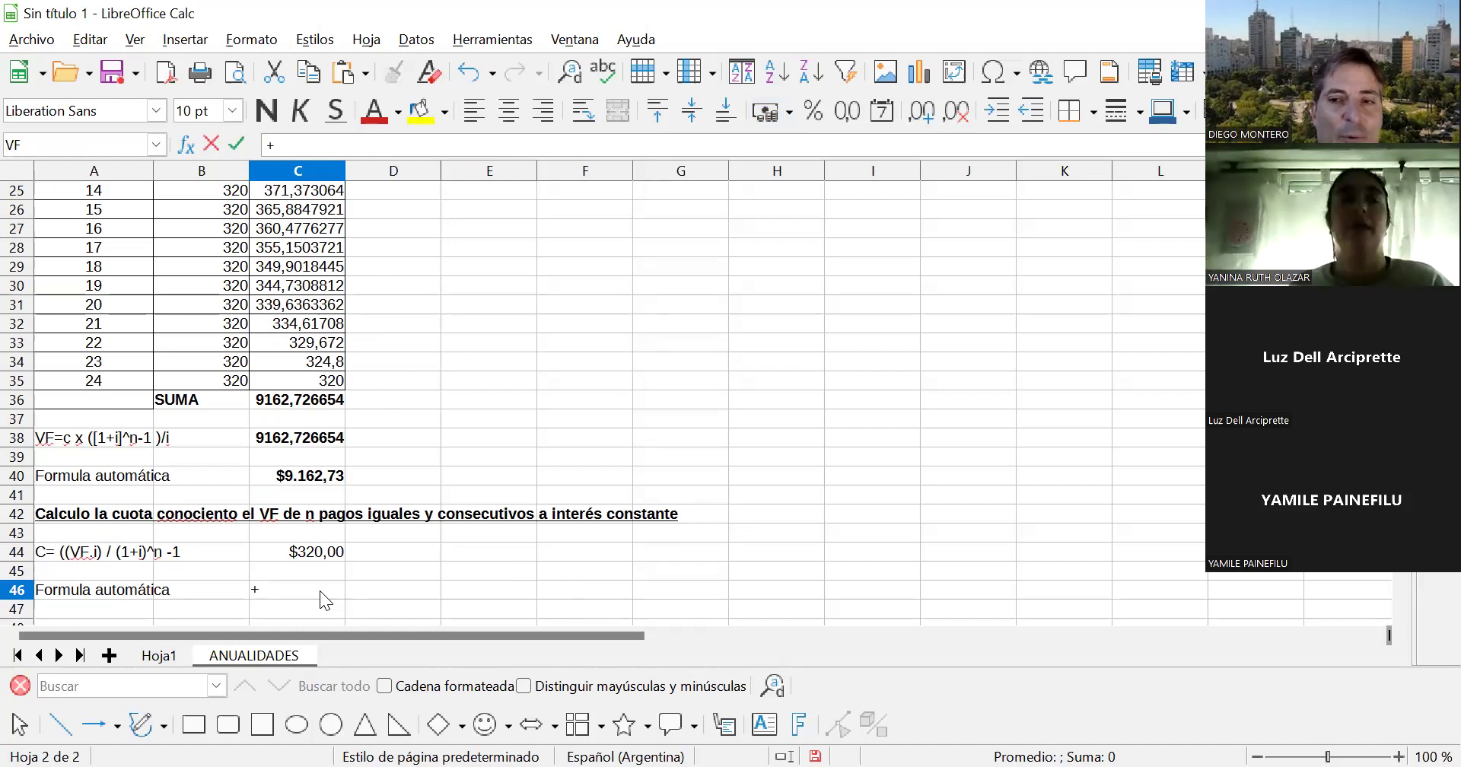
type("pago")
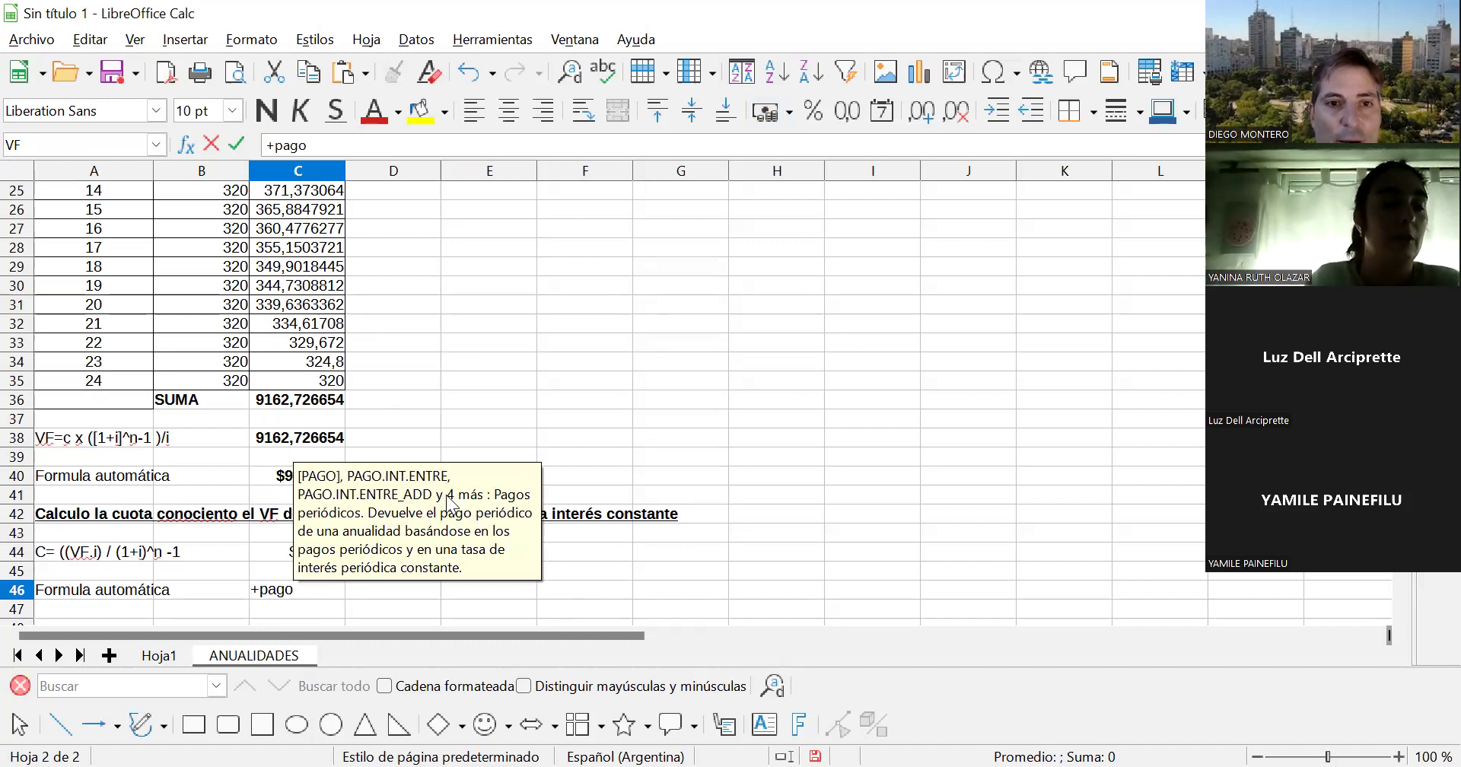
type("(")
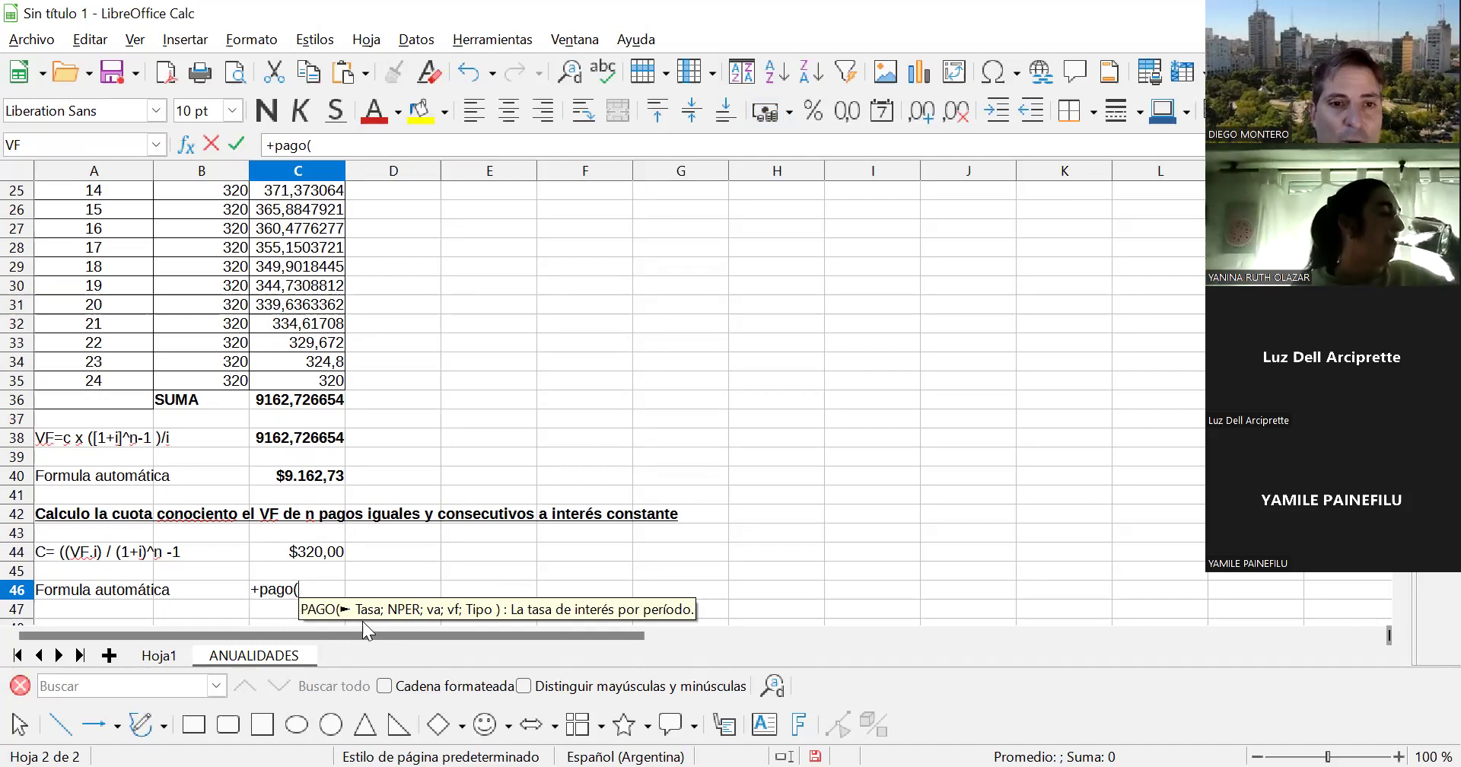
type("0,18/1")
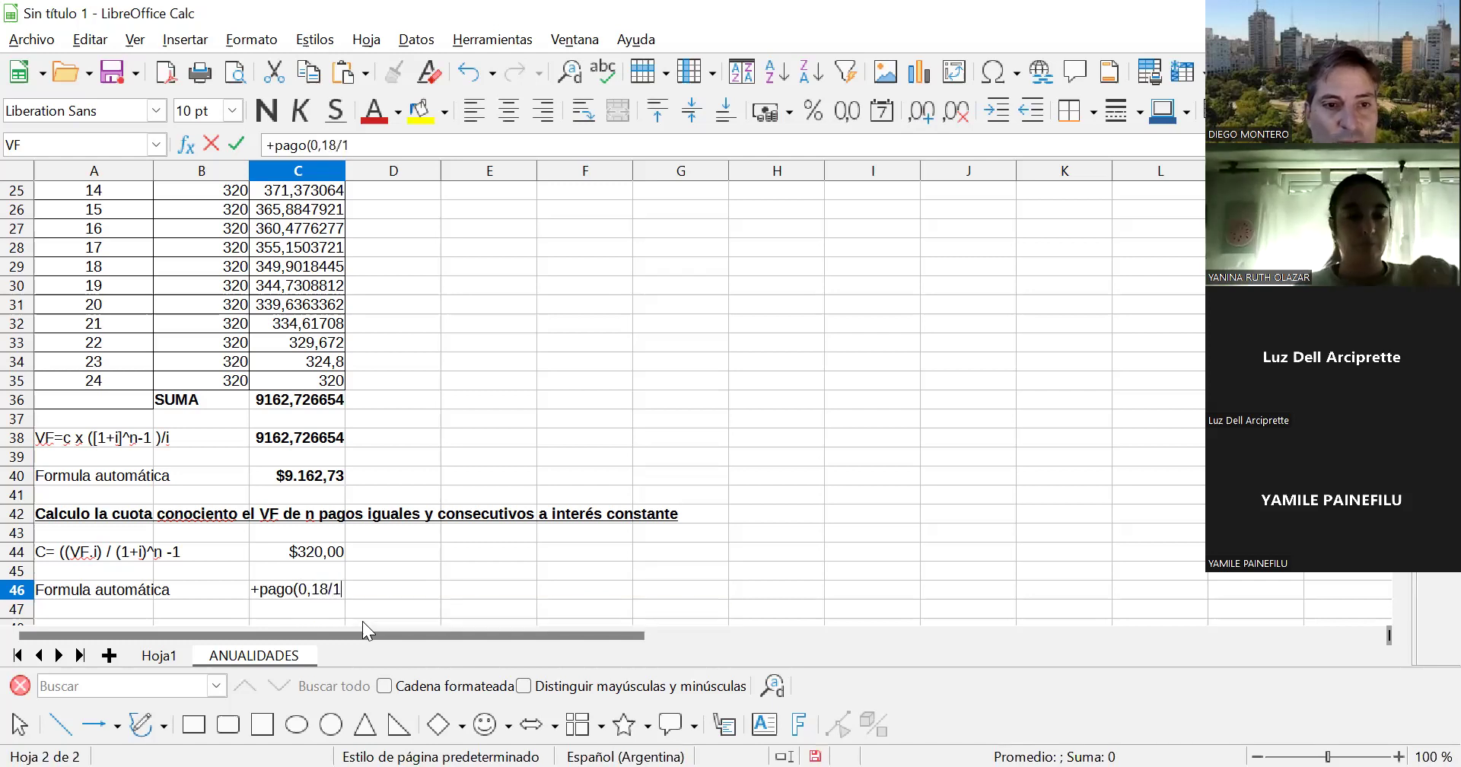
type("2;")
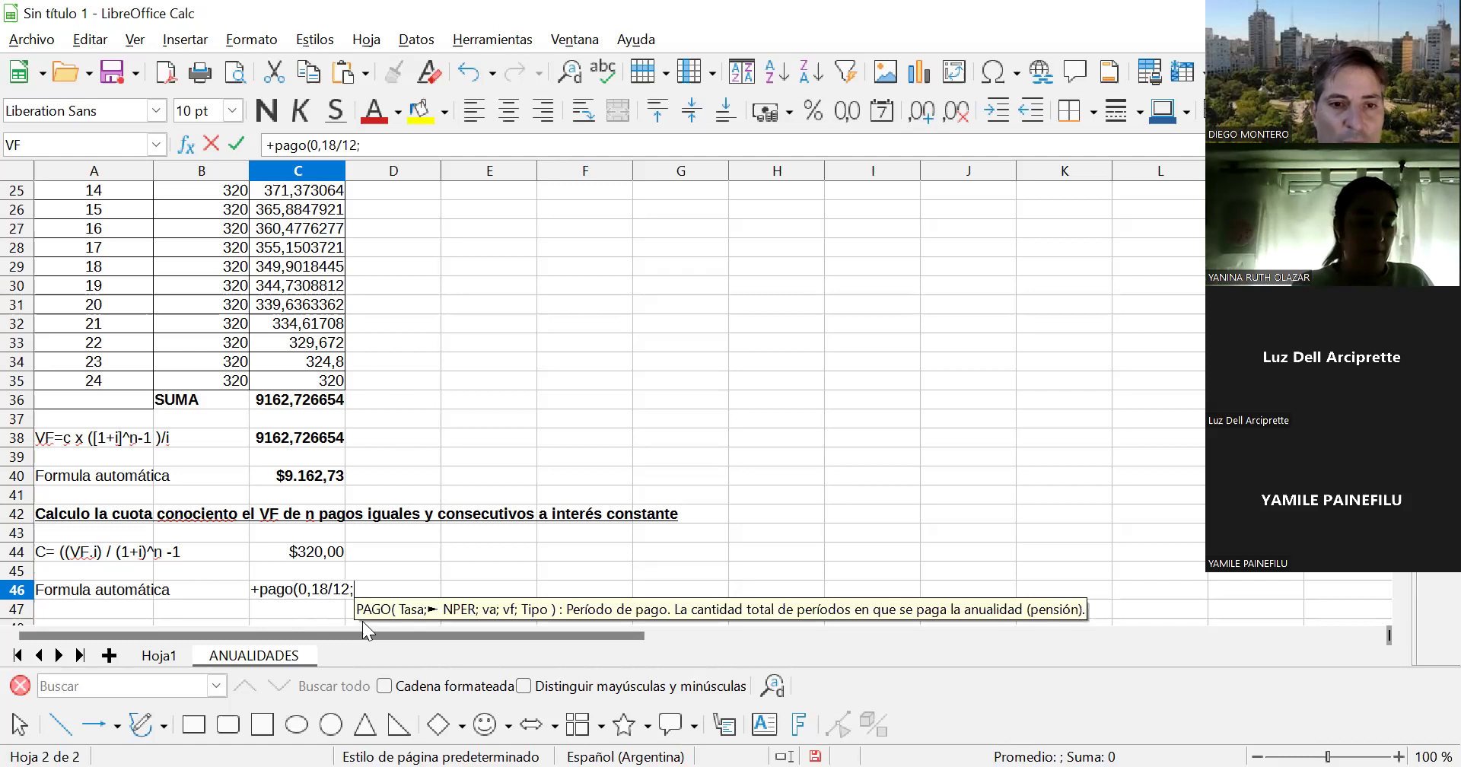
type("24;")
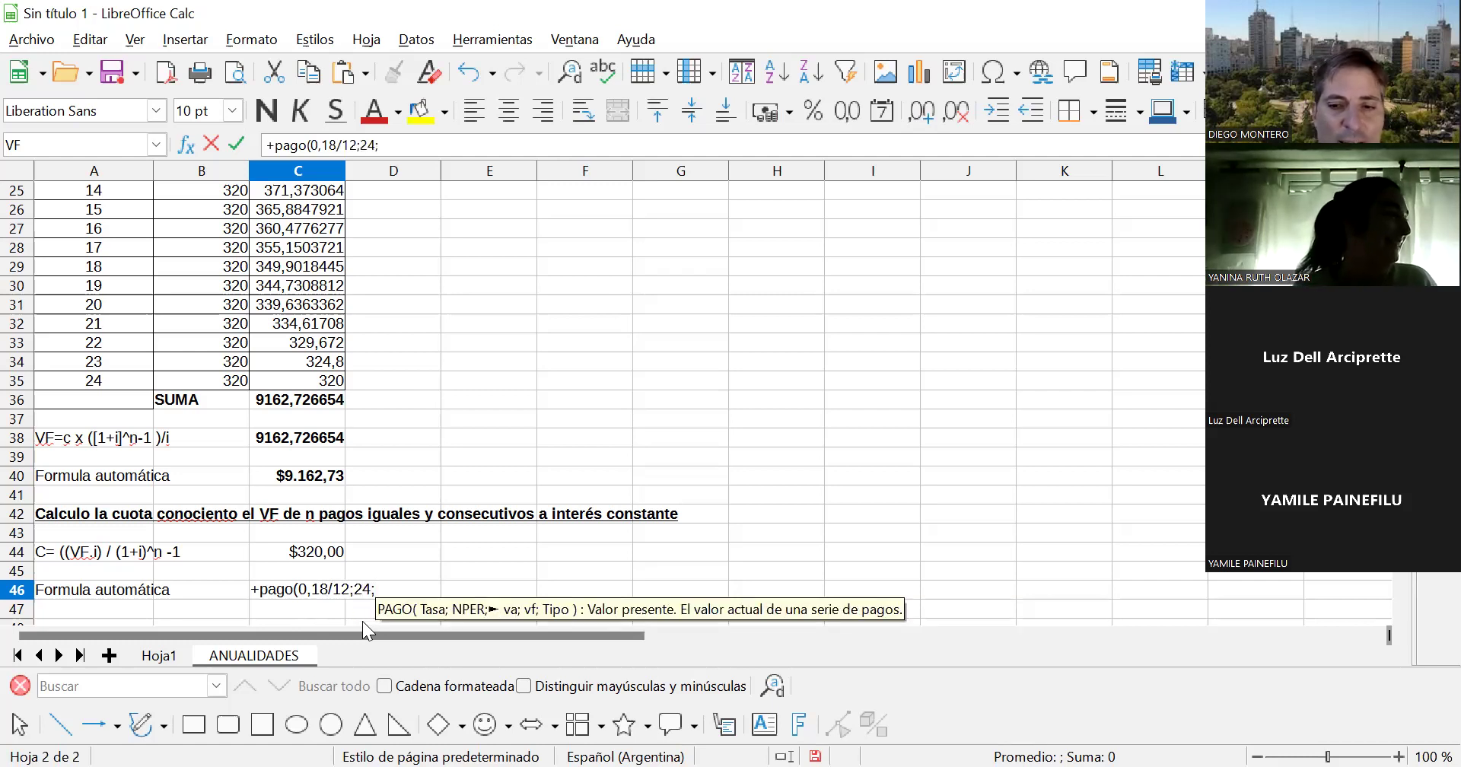
type("0;")
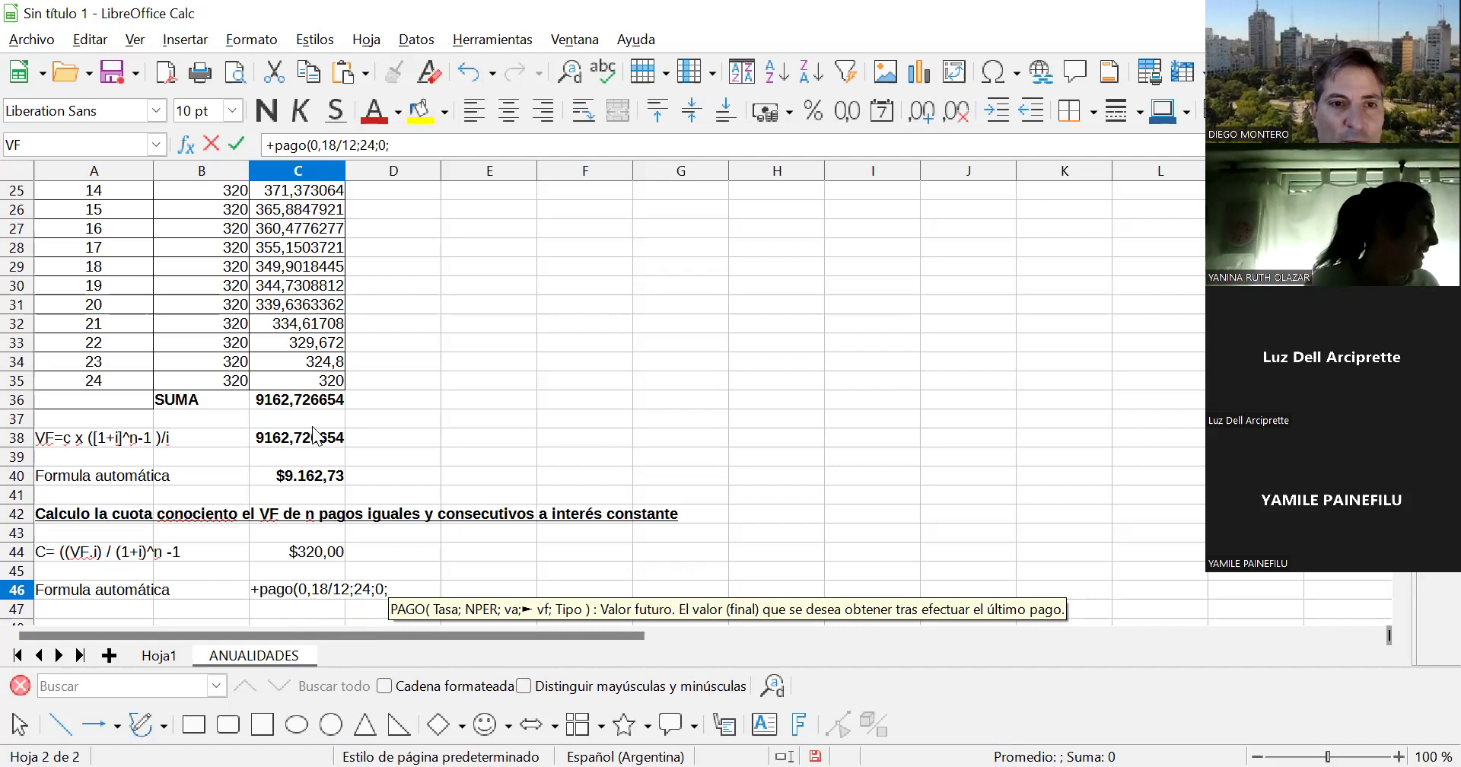
- Complete the PAGO formula in C46 with C40 as the future value and type 0
left_click(312, 477)
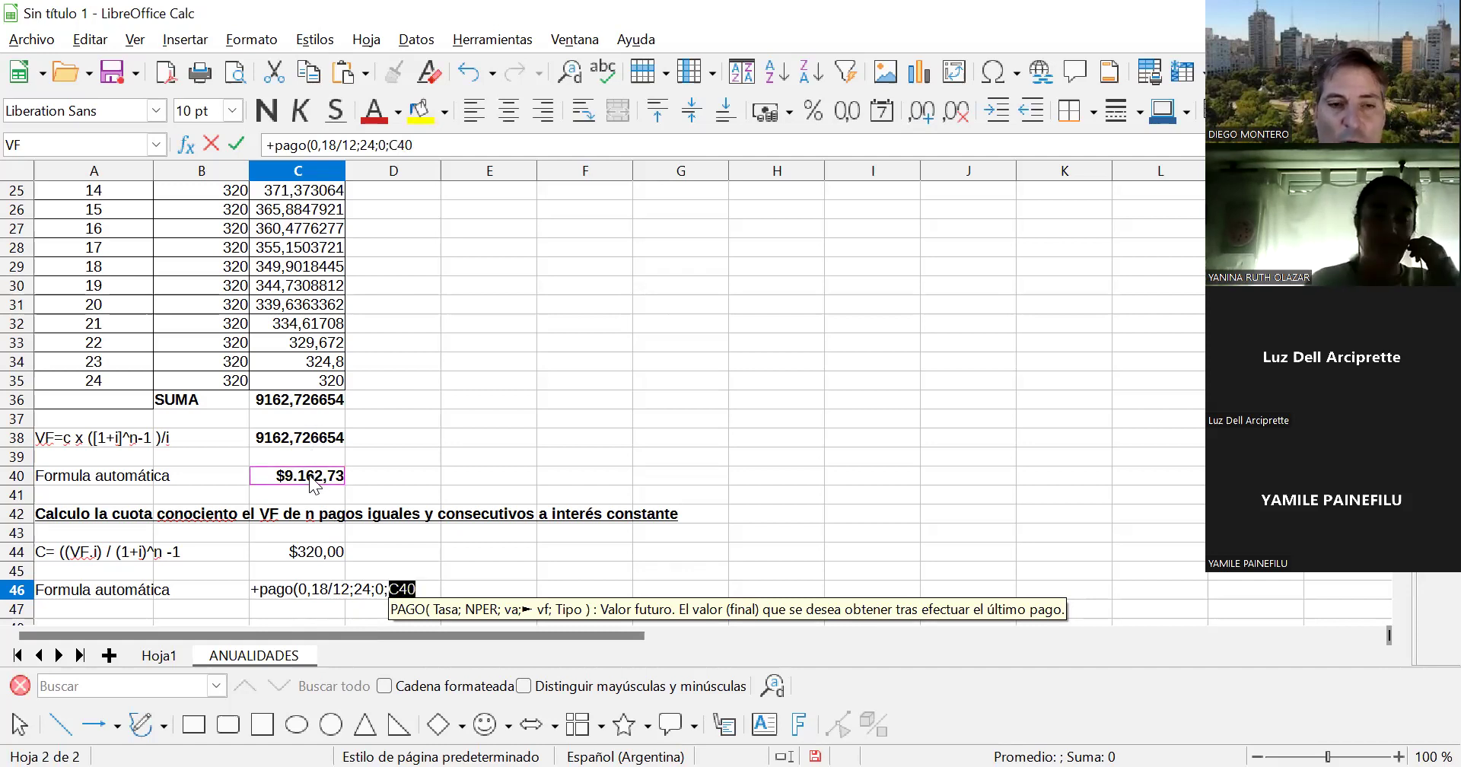
type(";0)")
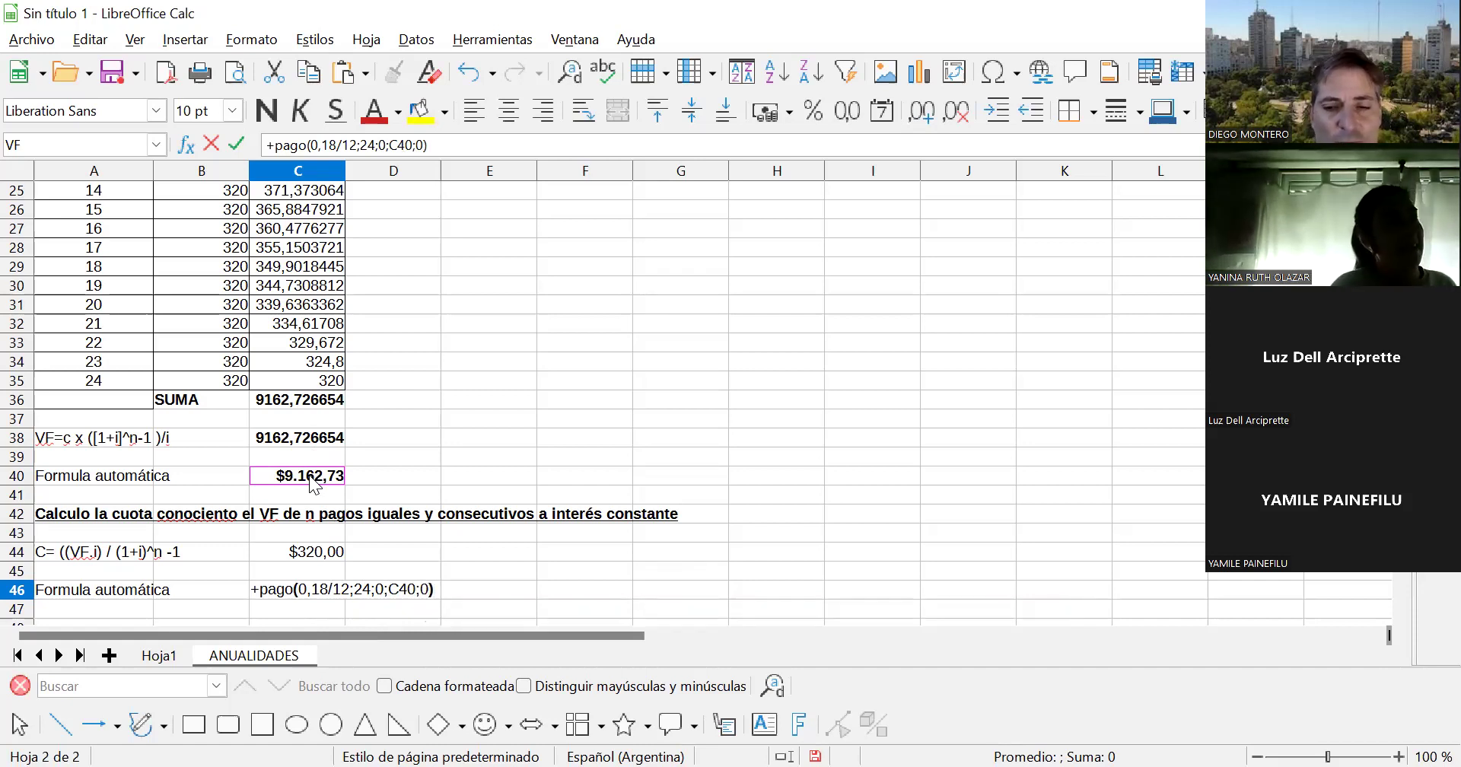
key("Return")
key("Up")
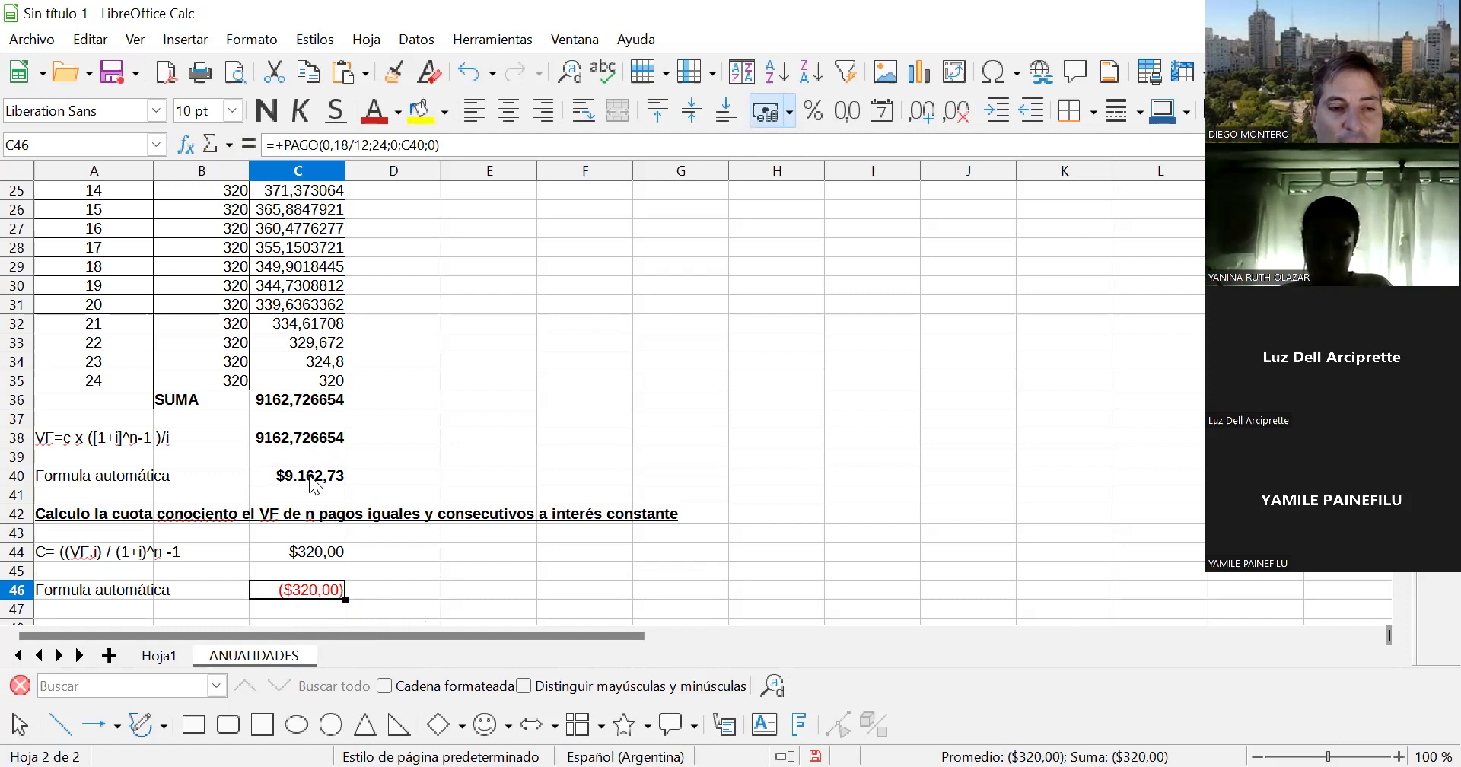
double_click(283, 590)
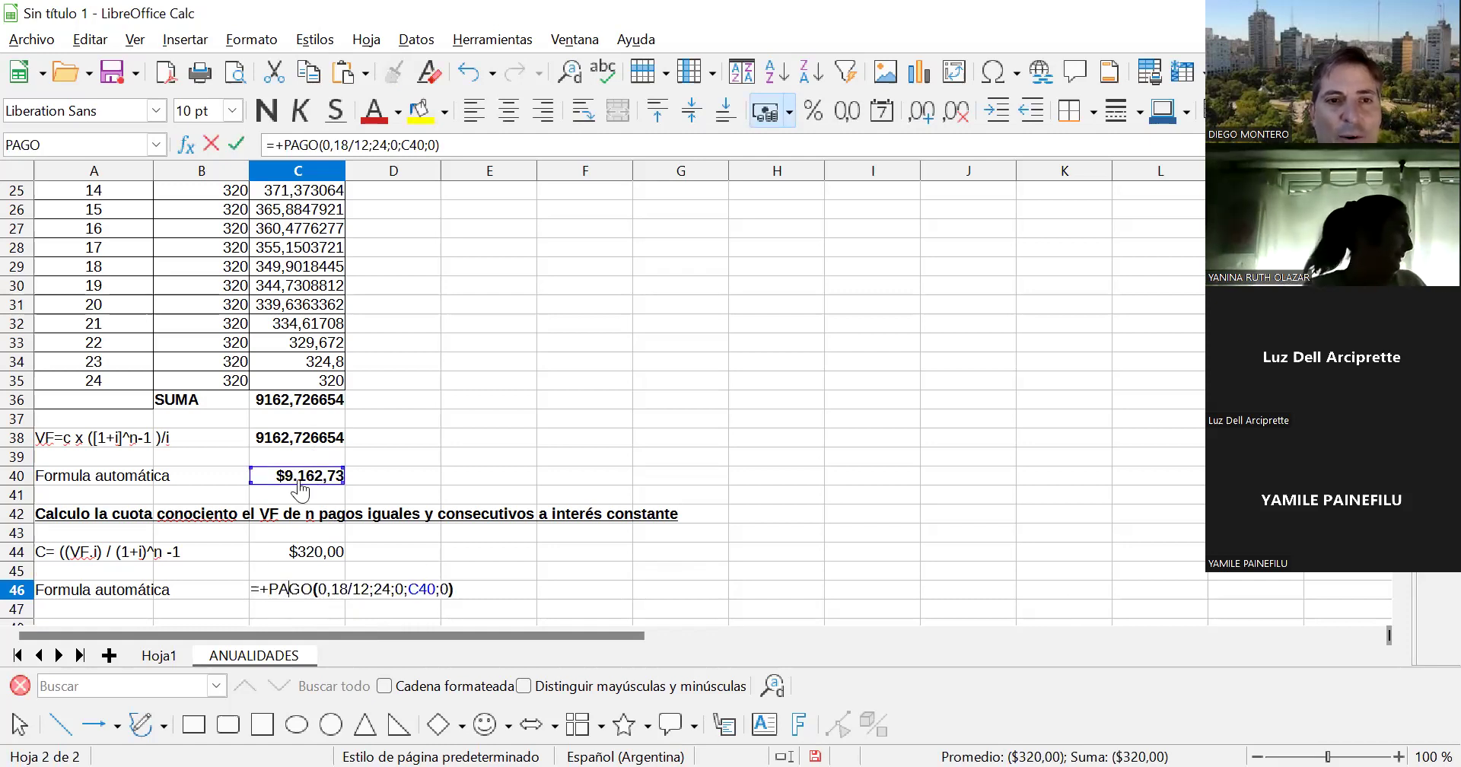
key("Return")
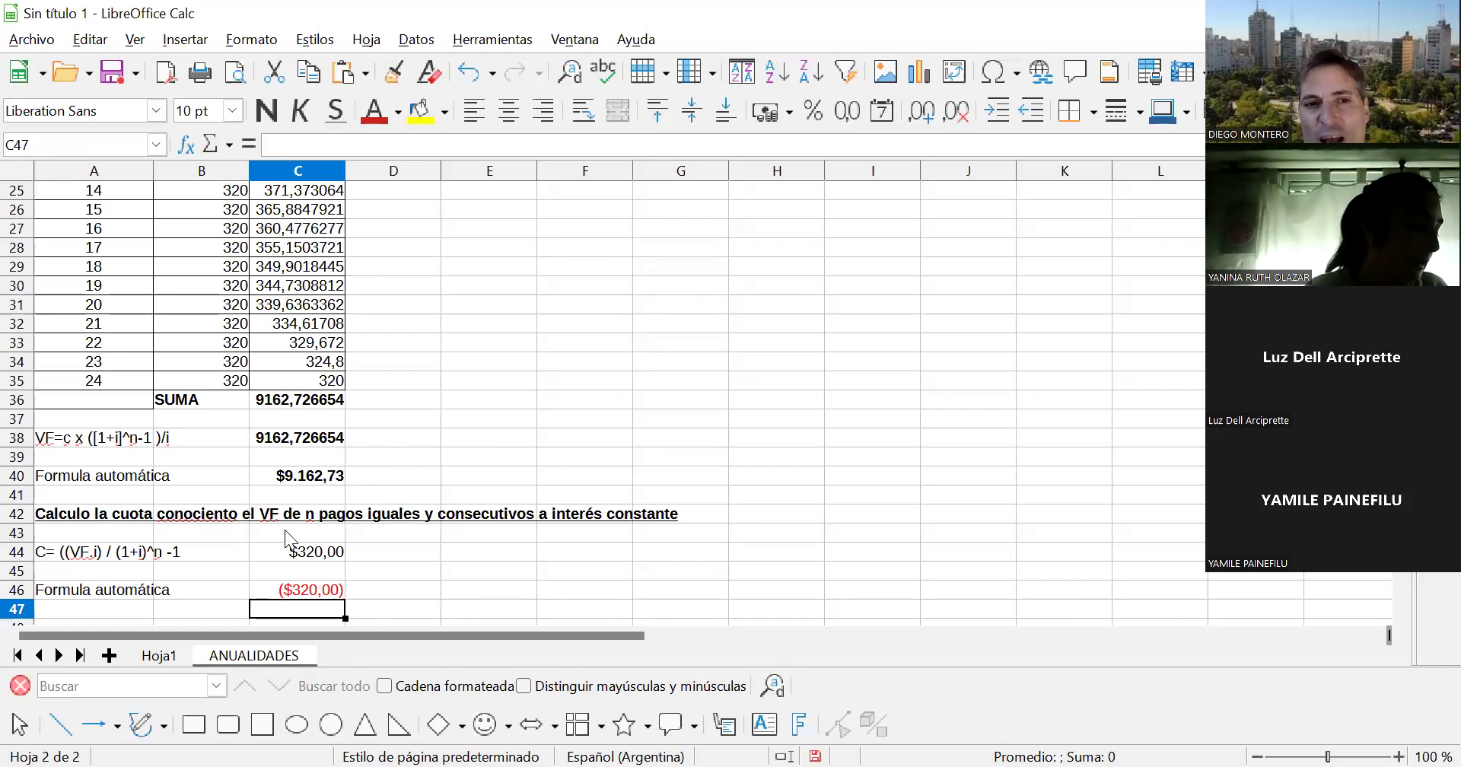
- Negate the future value in the C46 formula so it reads =+PAGO(0,18/12;24;0;-C40;0)
left_click(320, 588)
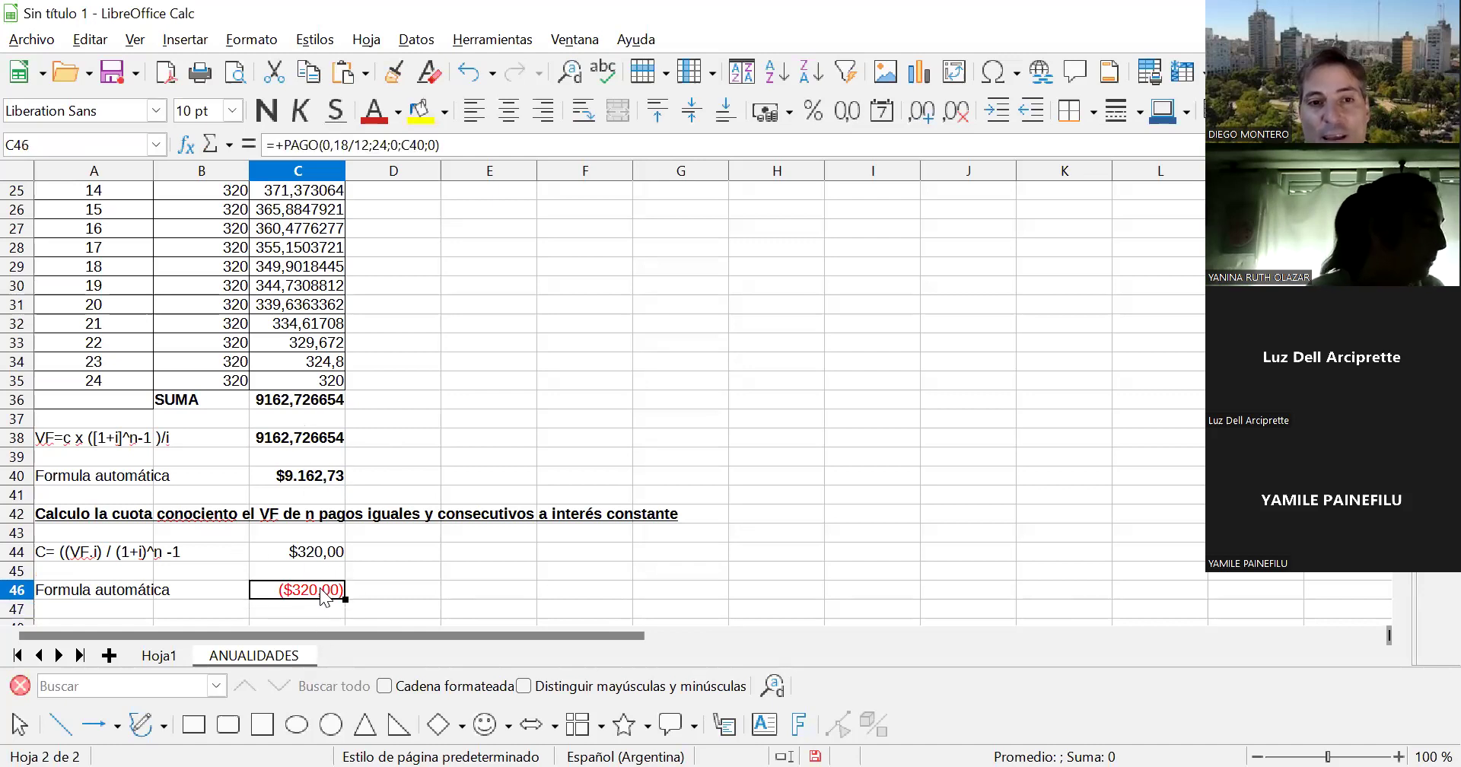
double_click(320, 587)
key("Right")
key("Right")
key("Right")
key("Right")
key("Right")
key("Right")
key("Right")
key("Right")
key("Right")
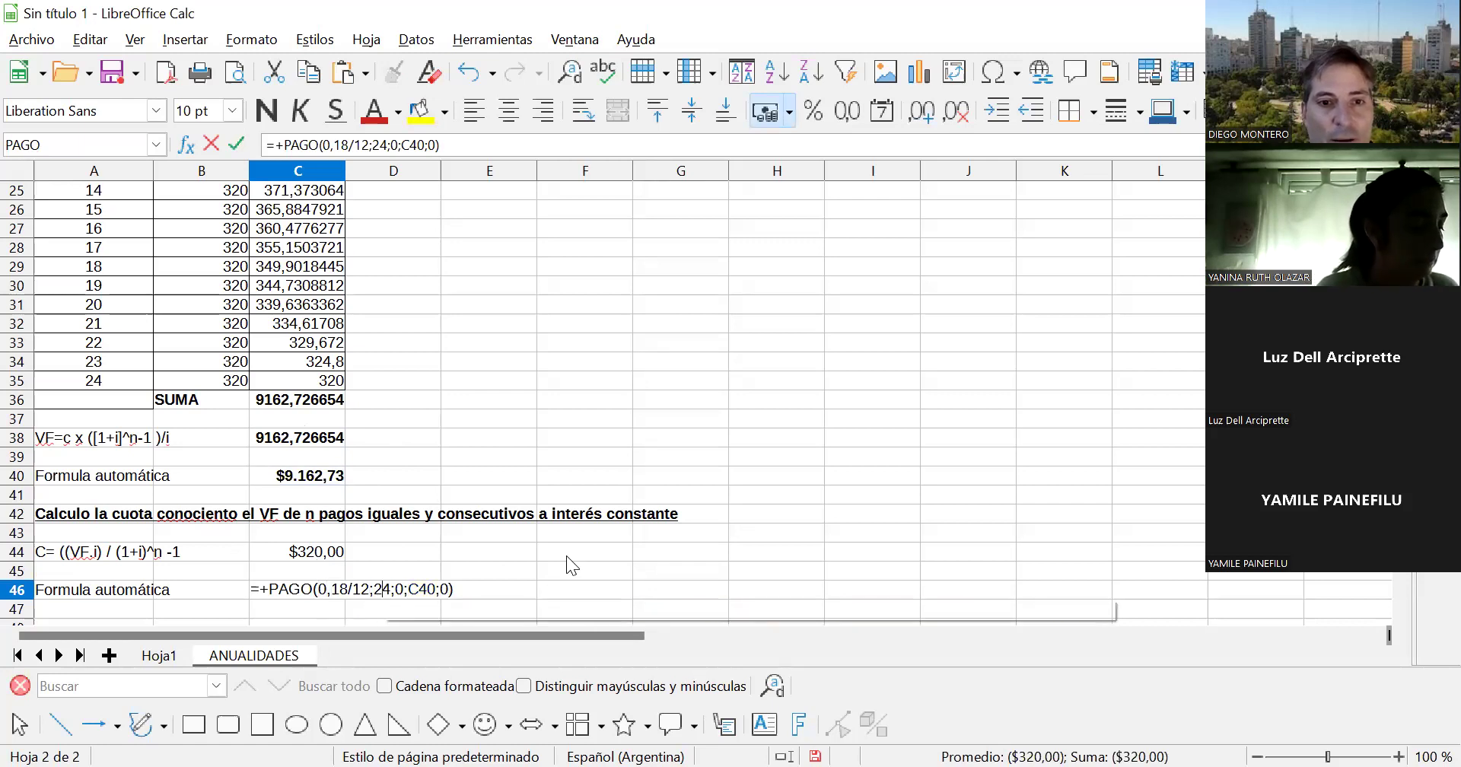
key("Right")
key("Right")
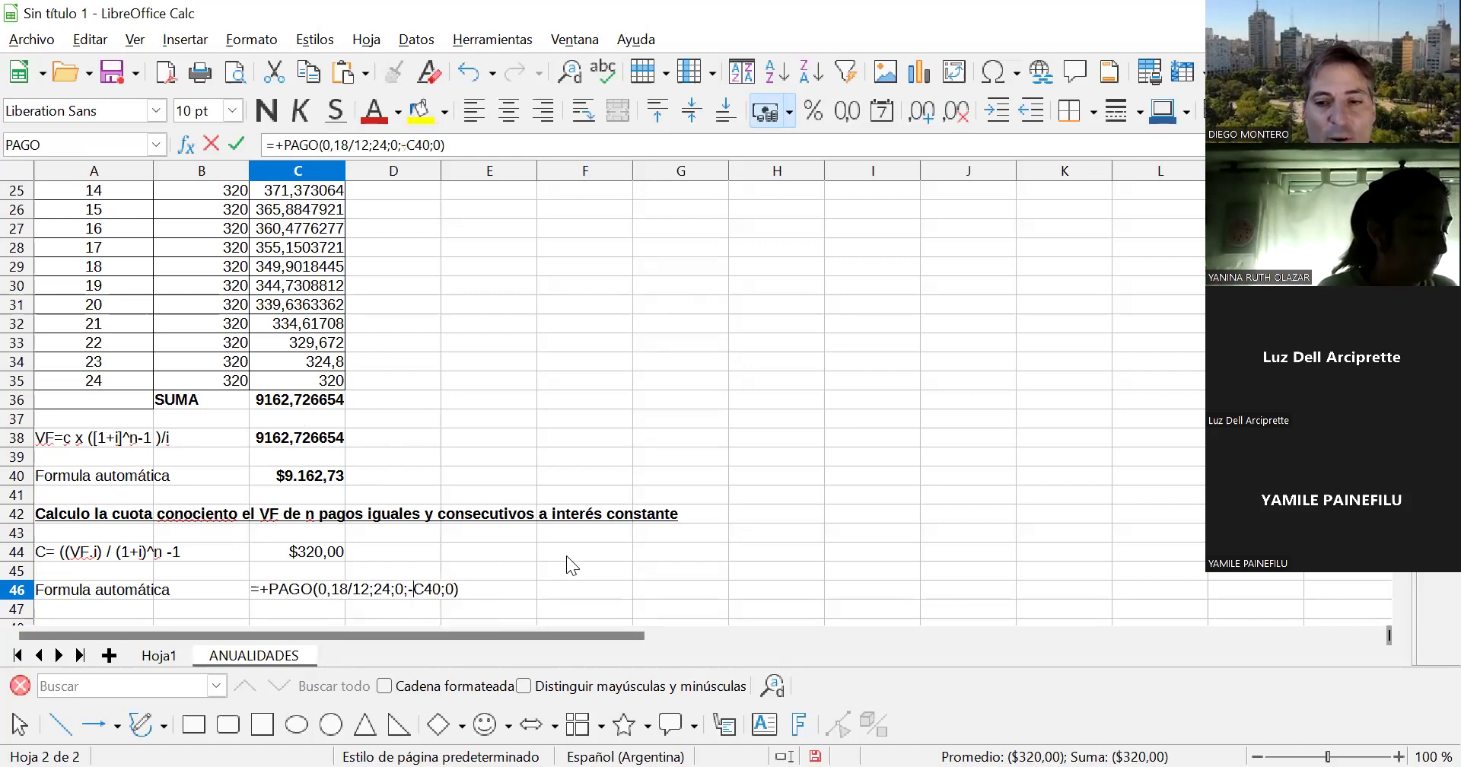
key("Return")
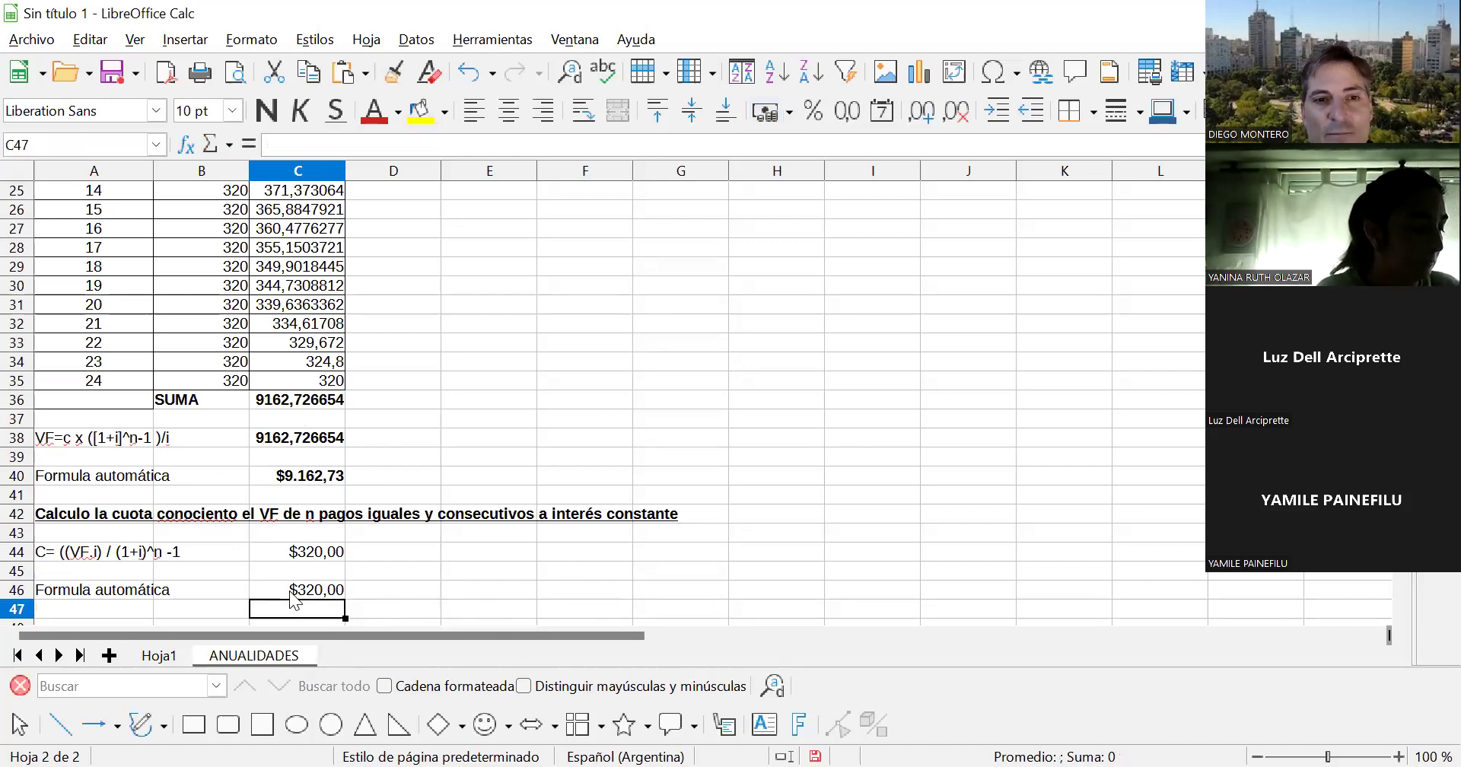
left_click(289, 590)
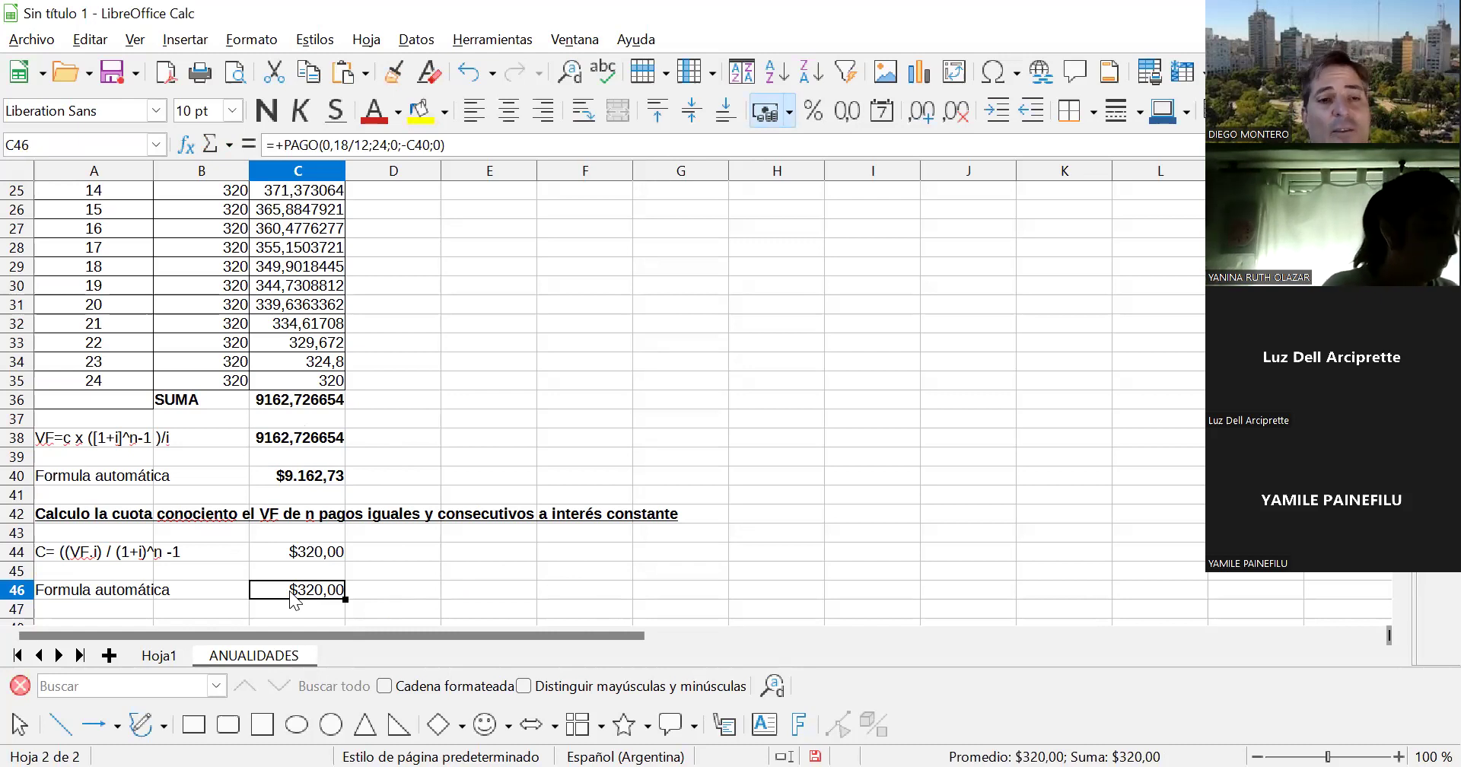
key("Up")
key("Up")
key("Down")
key("Down")
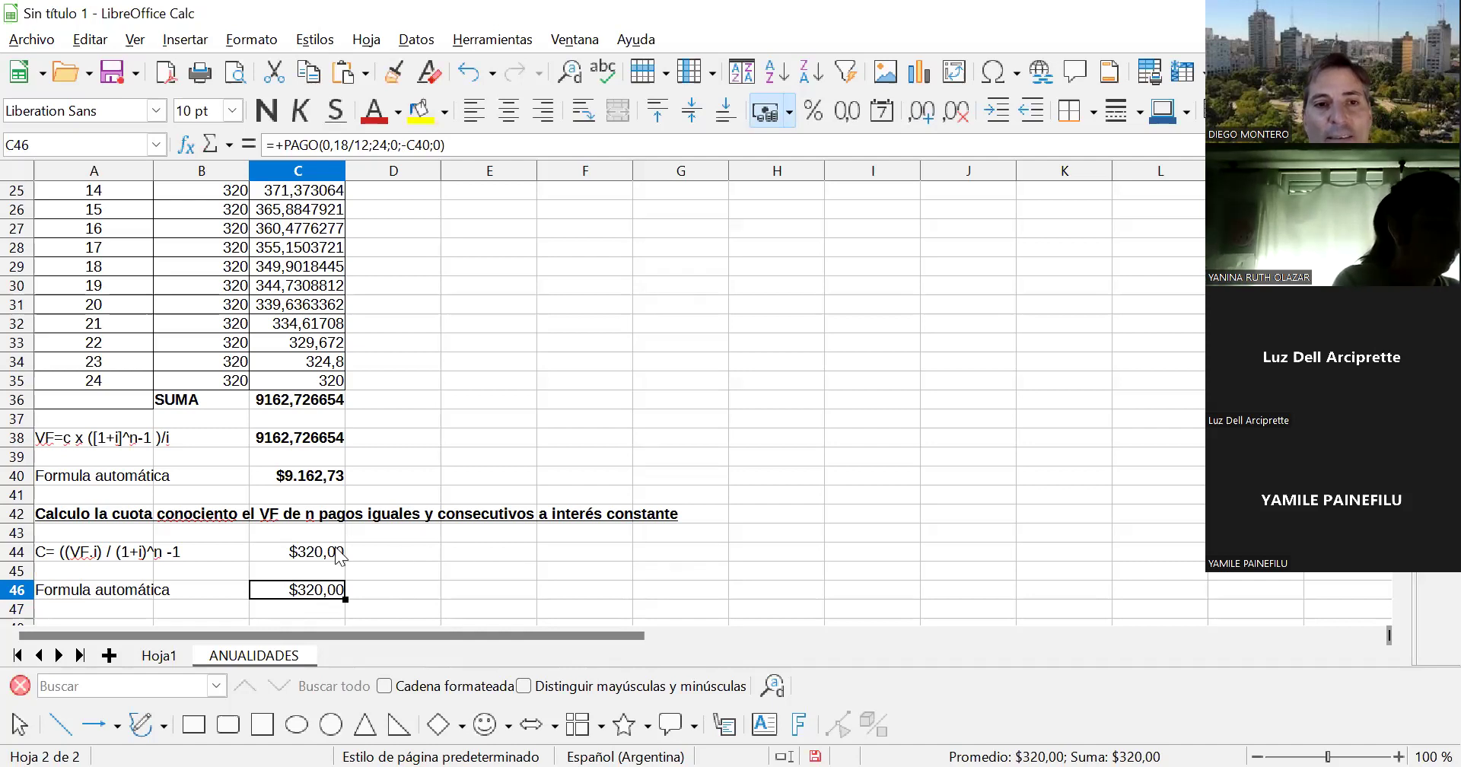
left_click(433, 570)
key("Down")
key("Down")
key("Down")
key("Down")
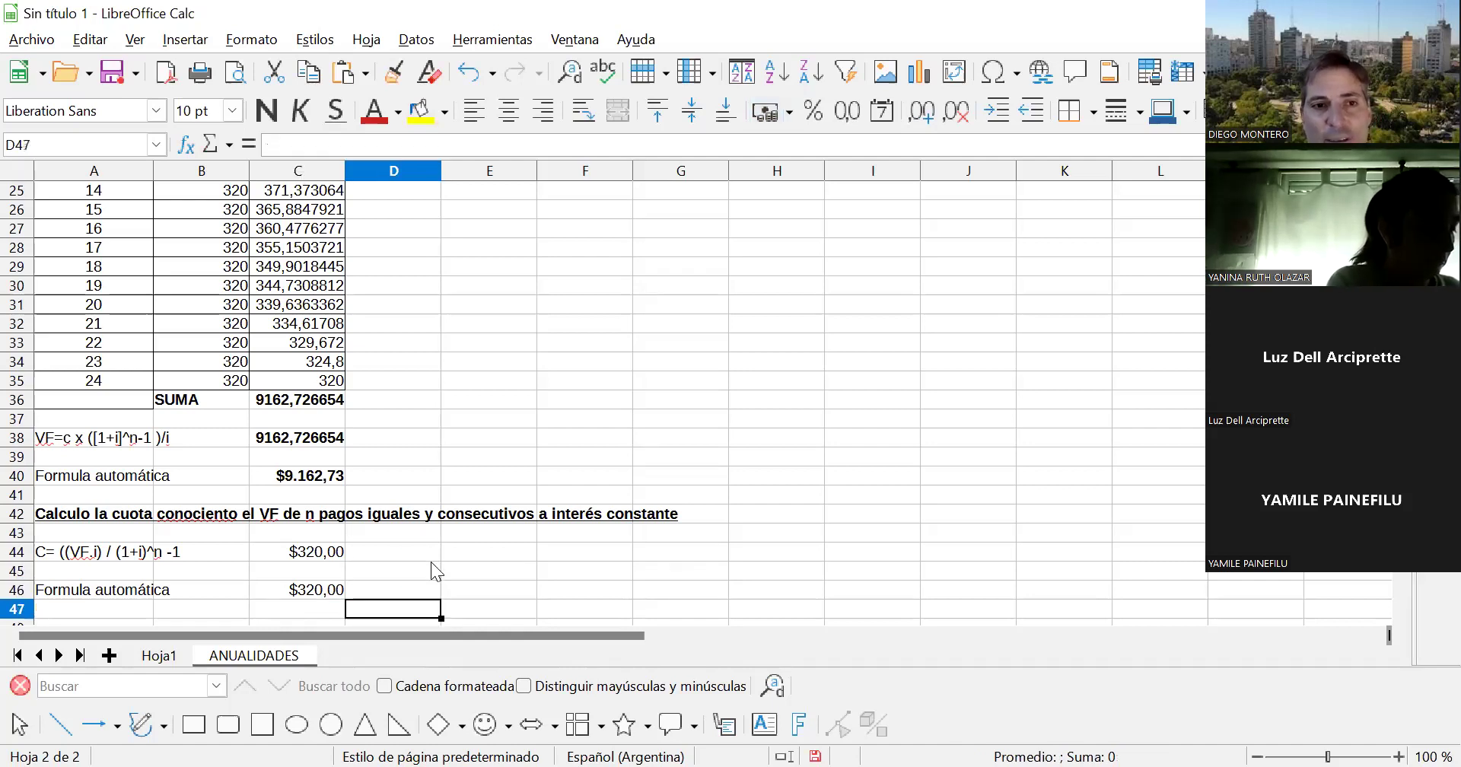
key("Up")
key("Up")
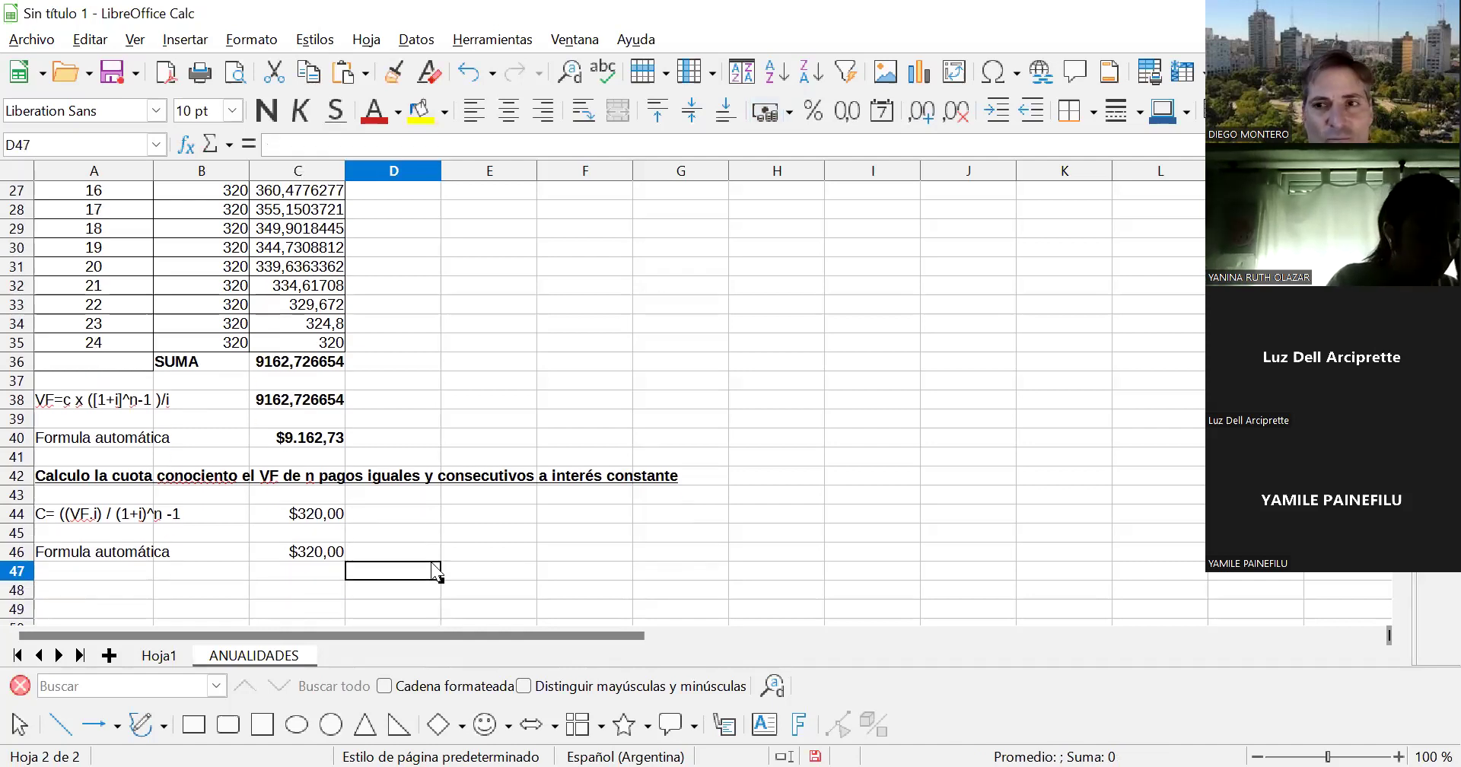
key("Down")
key("Down")
key("Down")
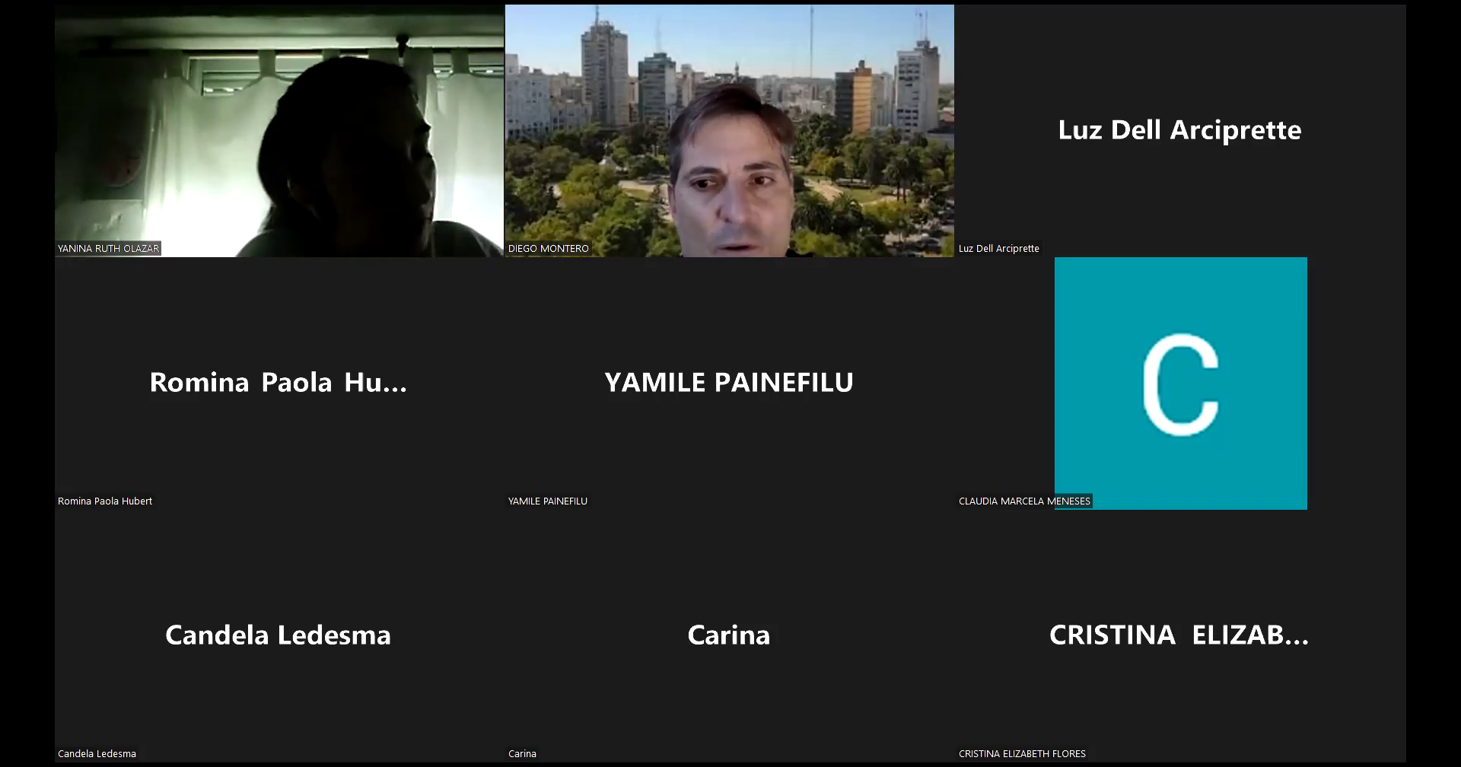
- Look up in the Foxit PDF notes the formula for the payment when the present value is known
scroll(904, 659, "down", 3)
scroll(867, 662, "down", 1)
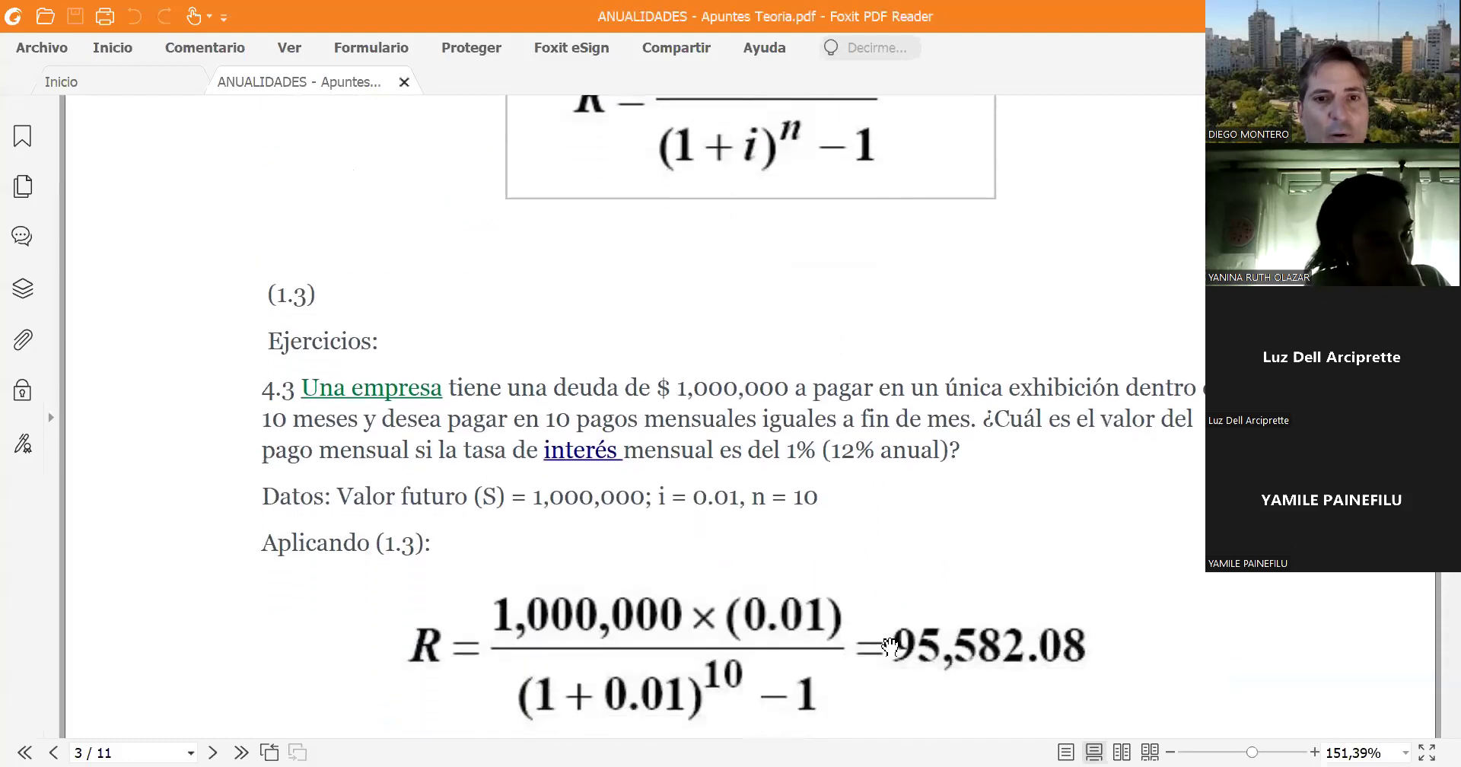
scroll(887, 522, "up", 2)
scroll(875, 532, "down", 2)
scroll(873, 538, "down", 5)
scroll(869, 428, "down", 5)
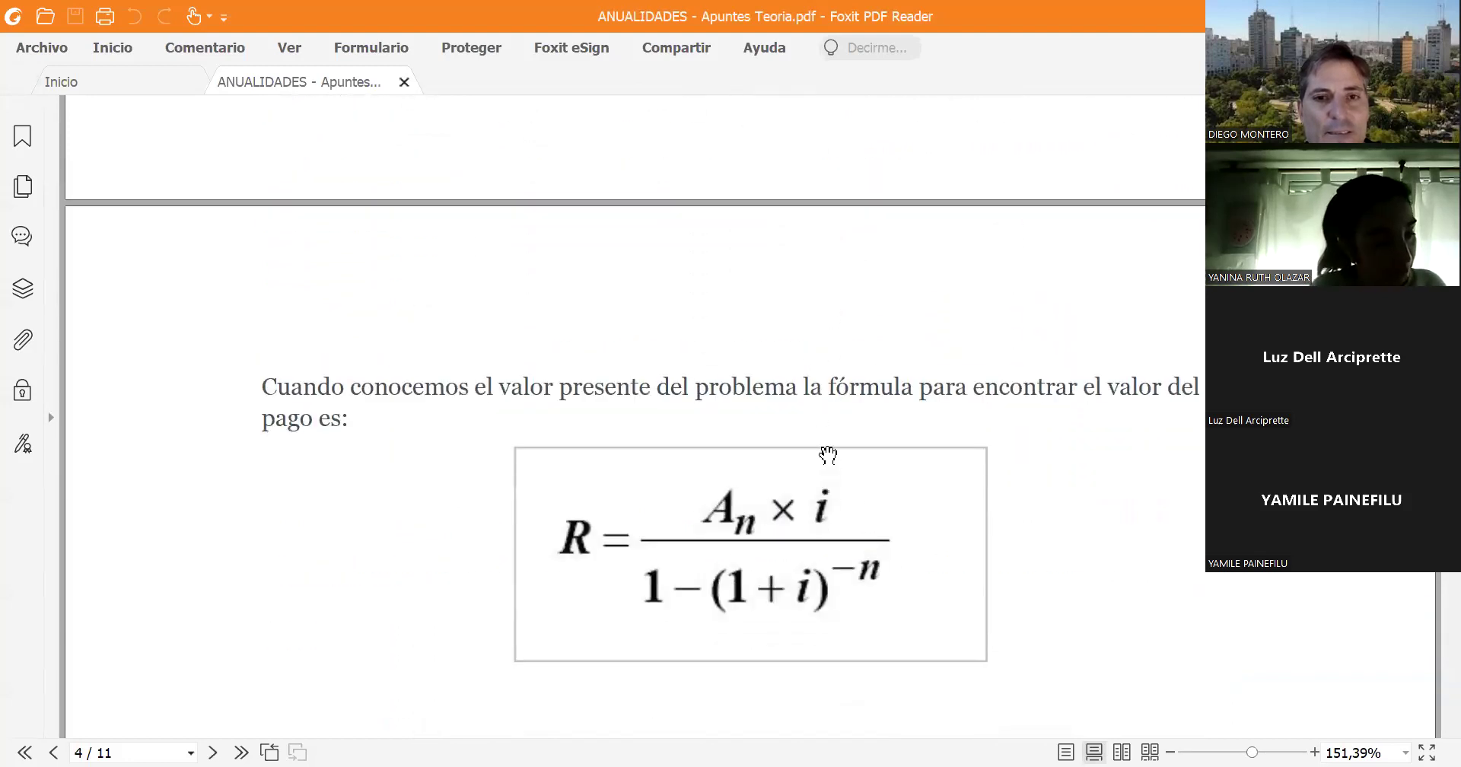
scroll(825, 465, "down", 1)
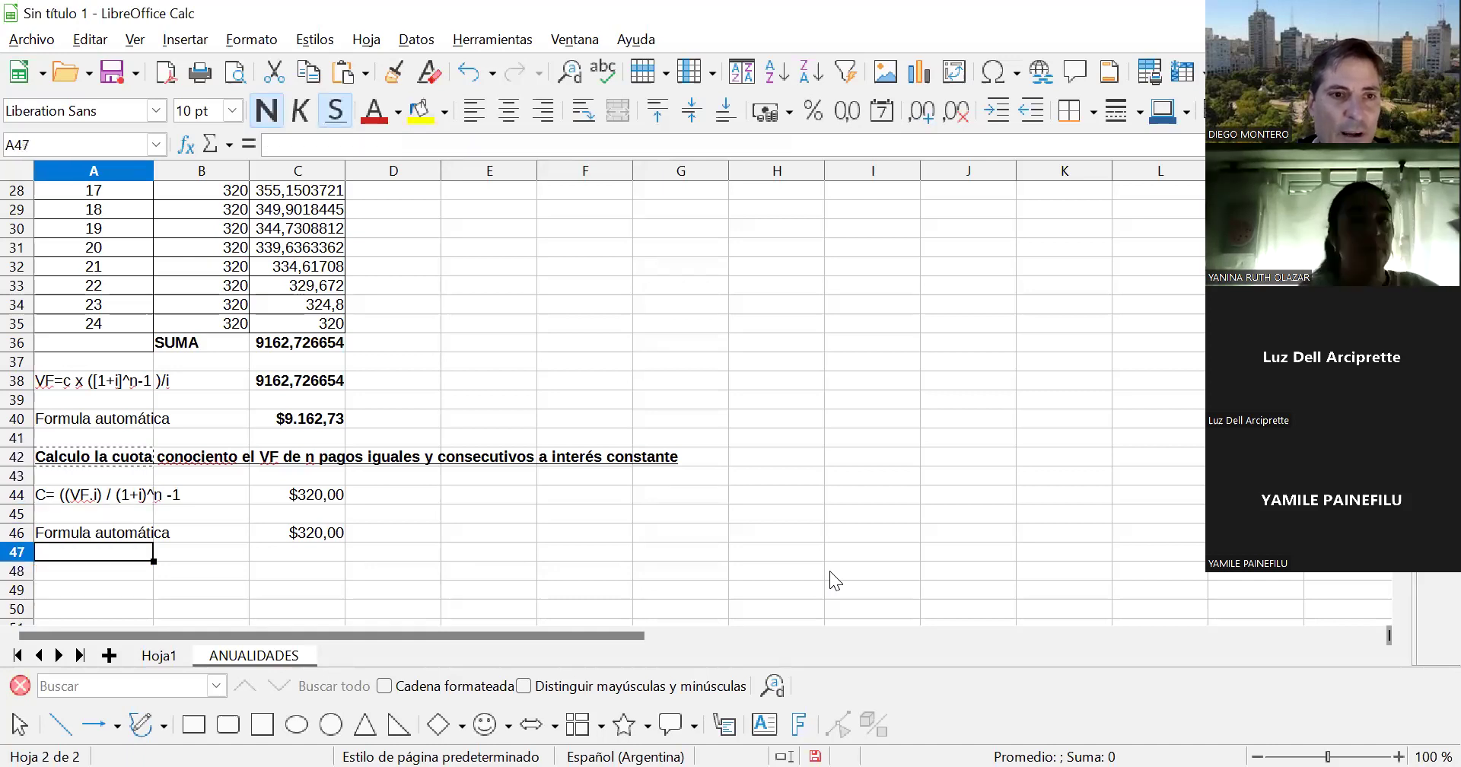
- In LibreOffice Calc, copy the A42 heading to A49 and change VF to VA in the copy
type("Calculo la cuota conociento el VF de n pagos iguales y consecutivos a interés constante")
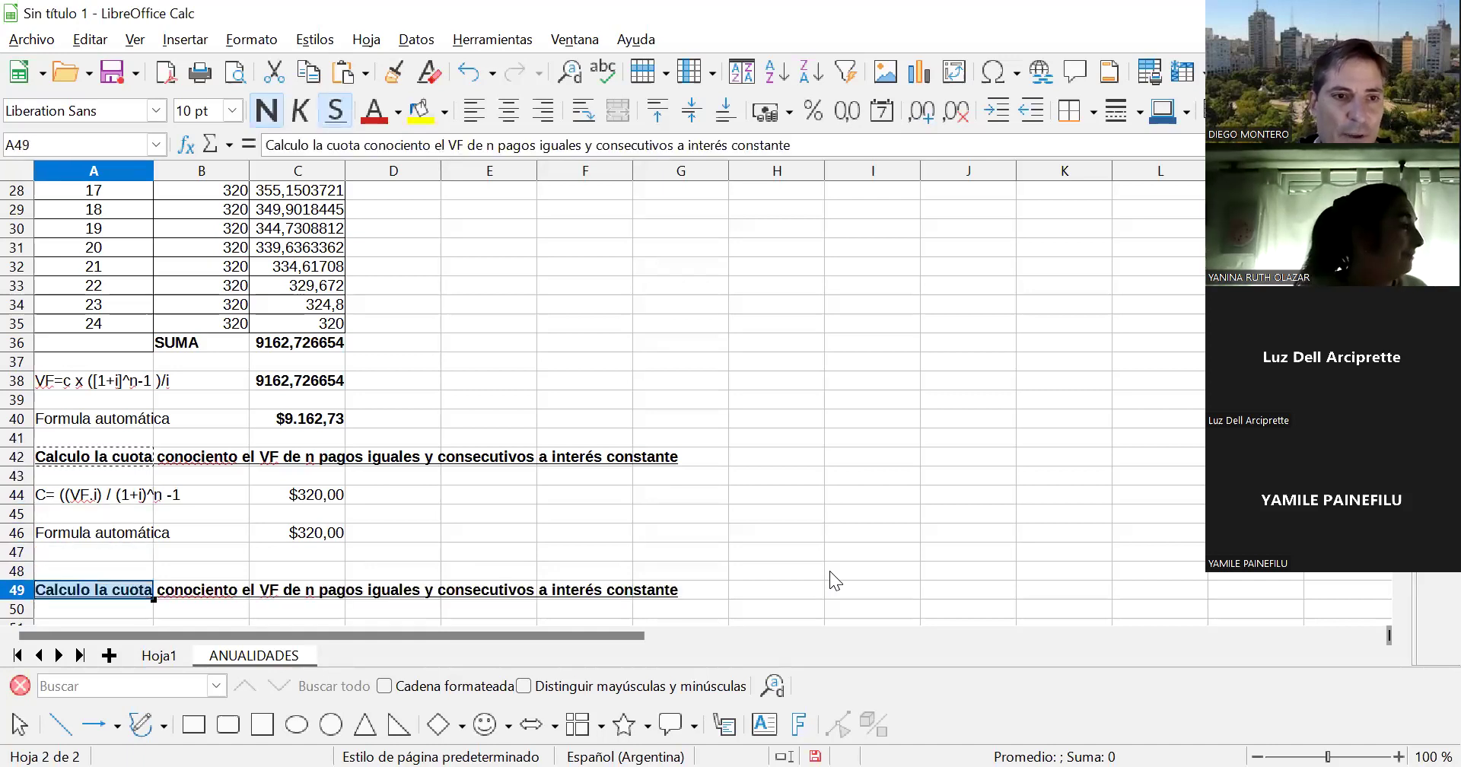
double_click(60, 588)
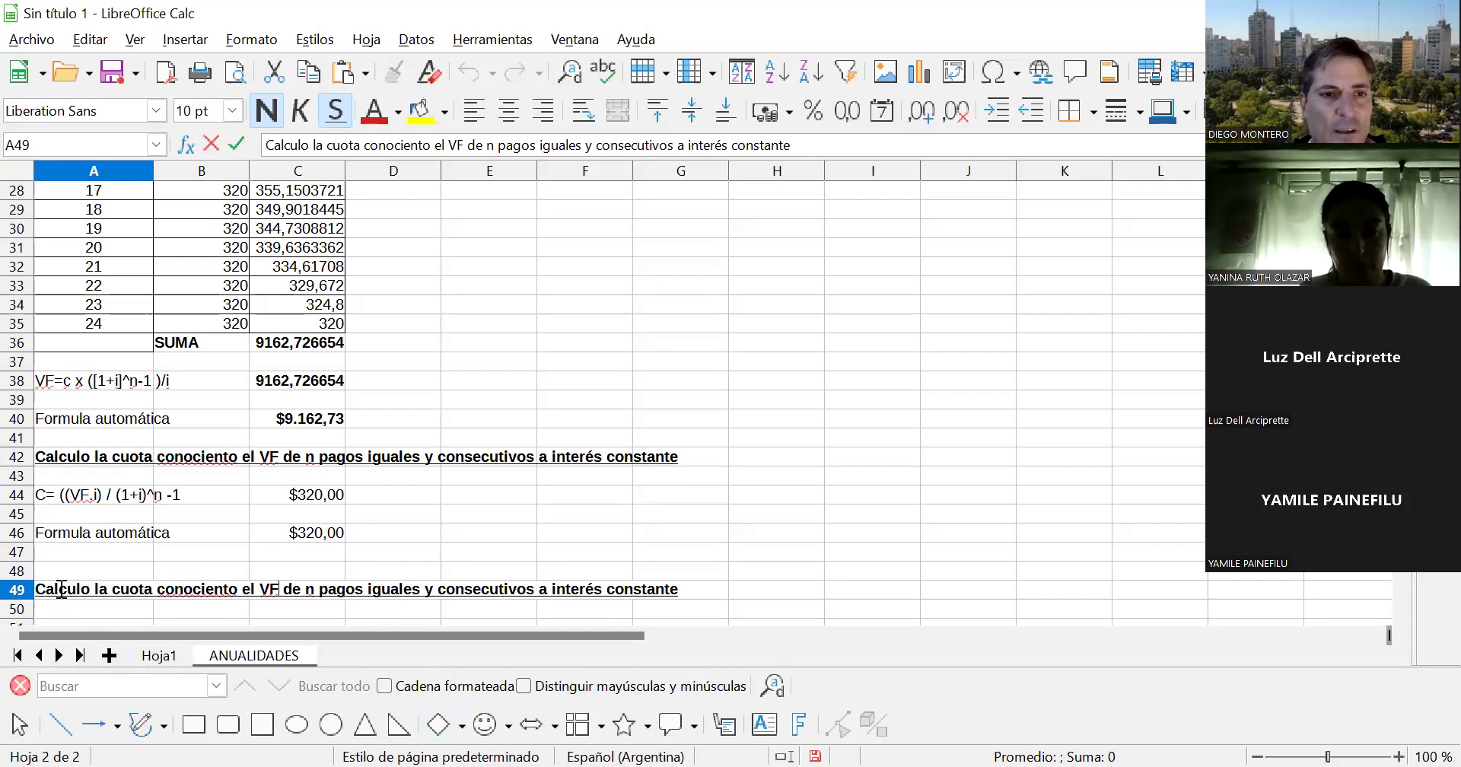
key("shift+Right")
type("A")
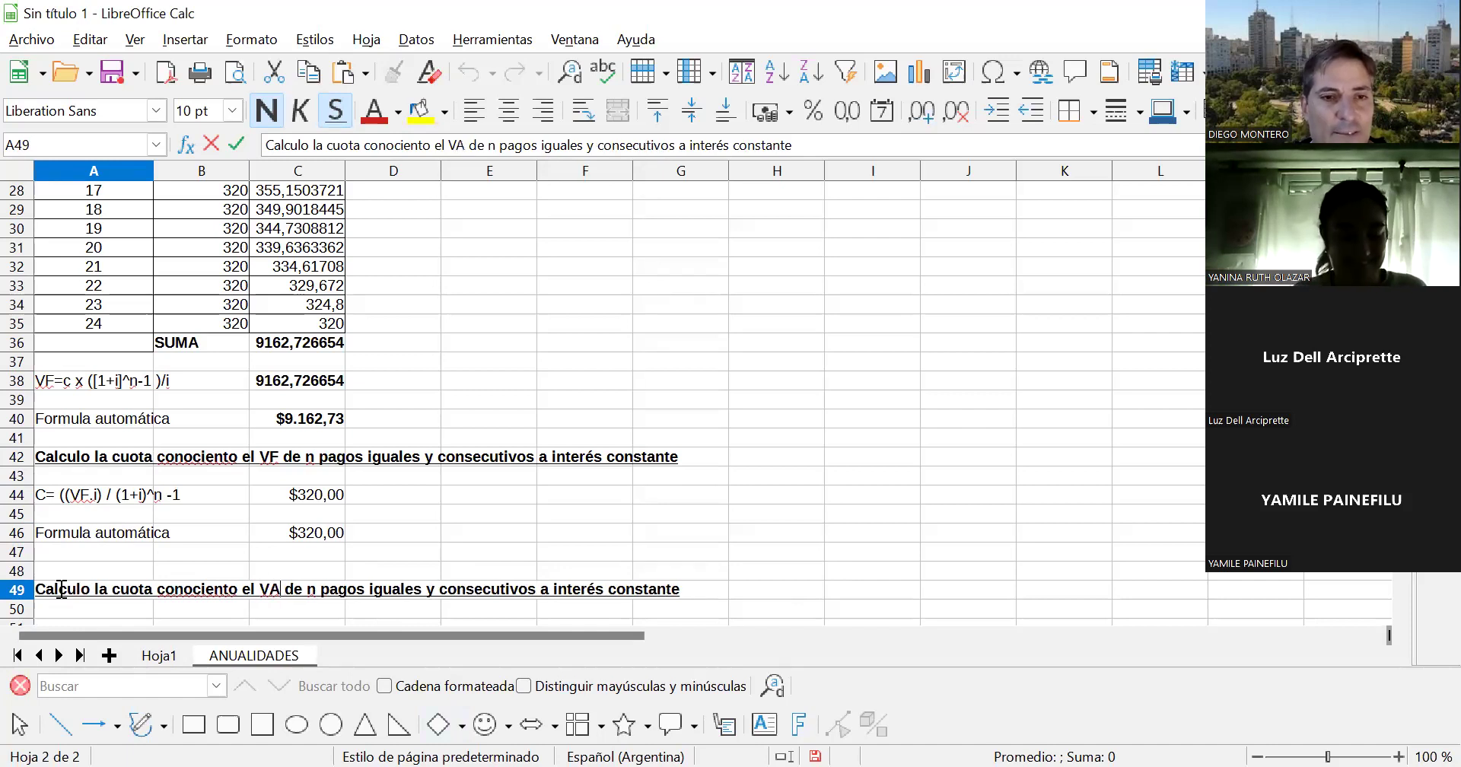
key("Return")
key("Return")
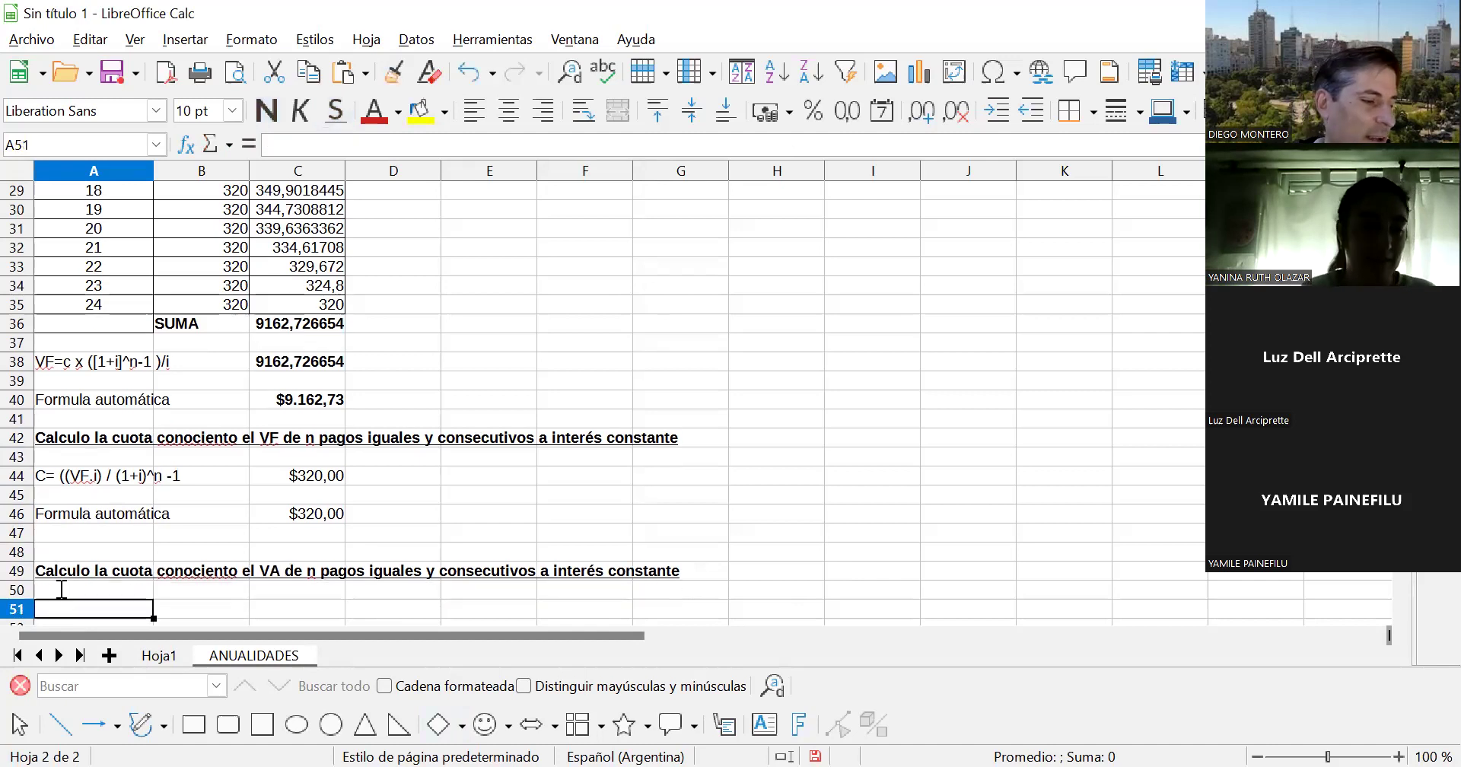
- Begin the written payment formula in A51 with the numerator C=((VA.i)
type("C")
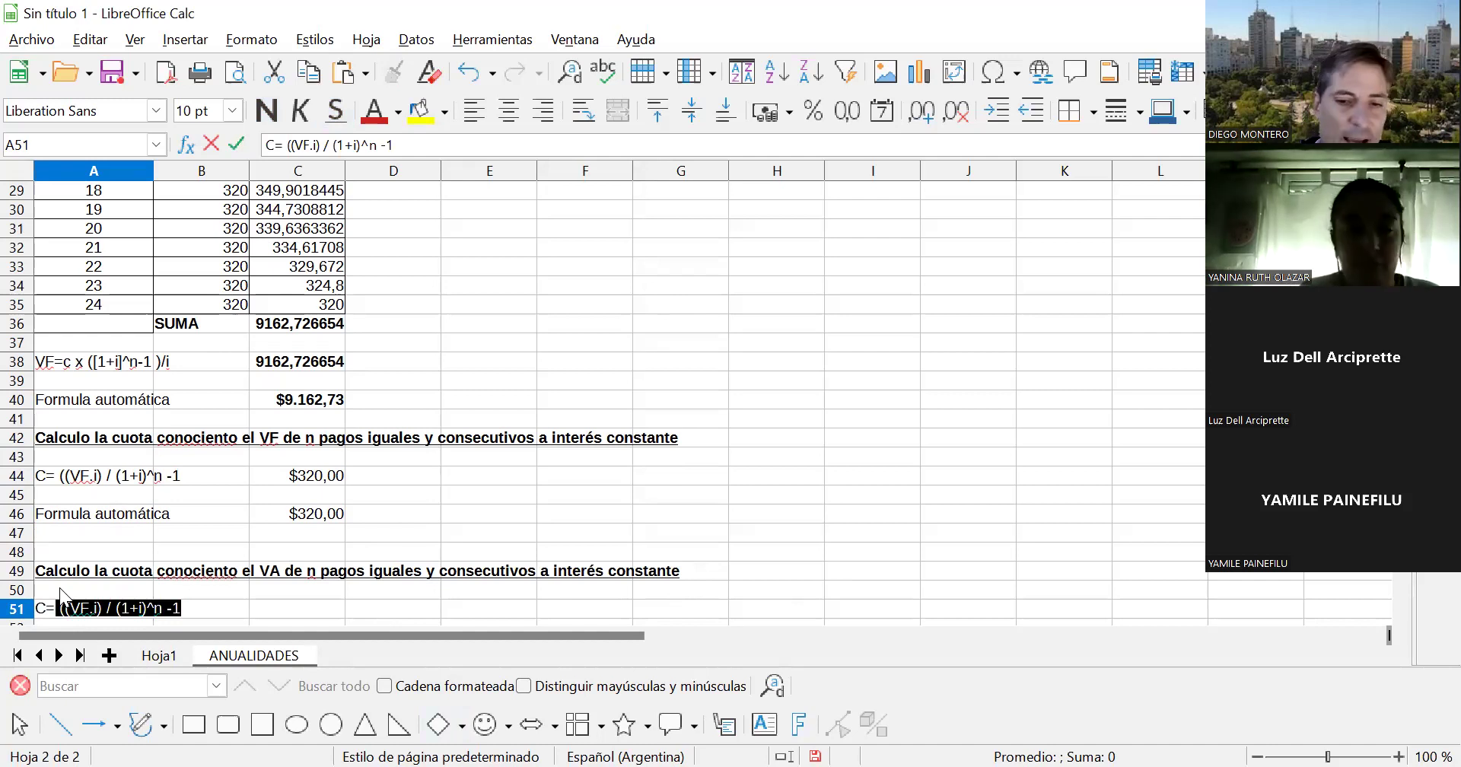
type("=((")
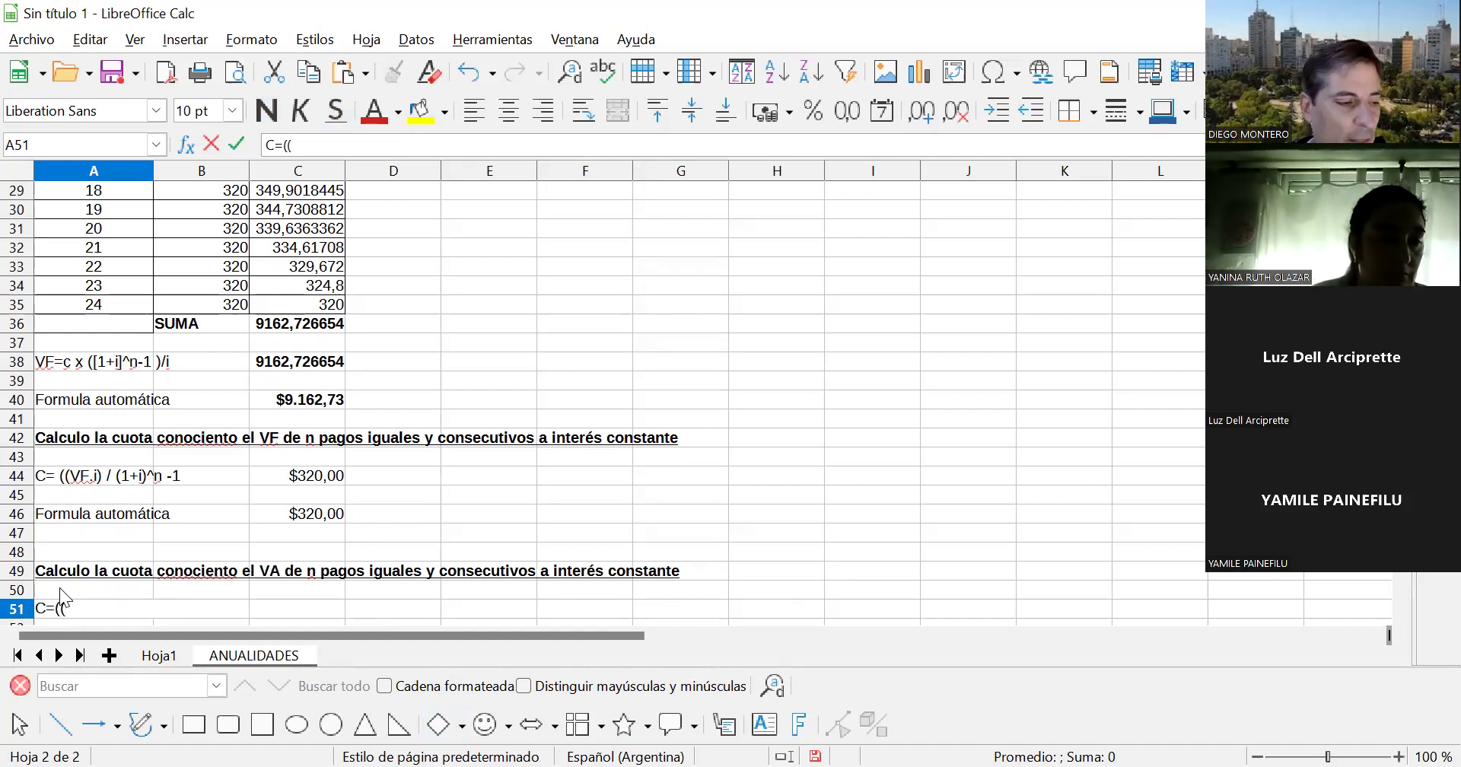
type("VA")
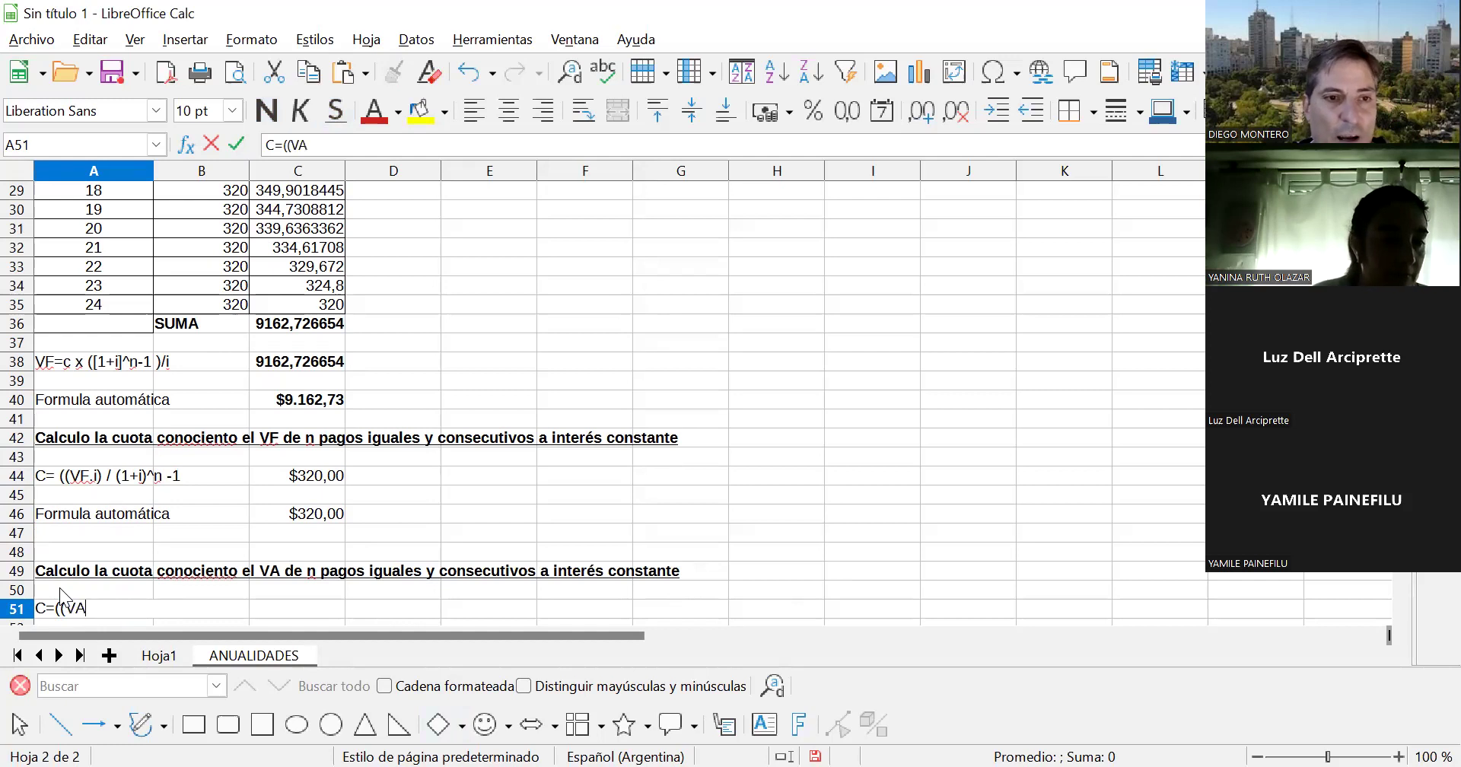
type(".i)")
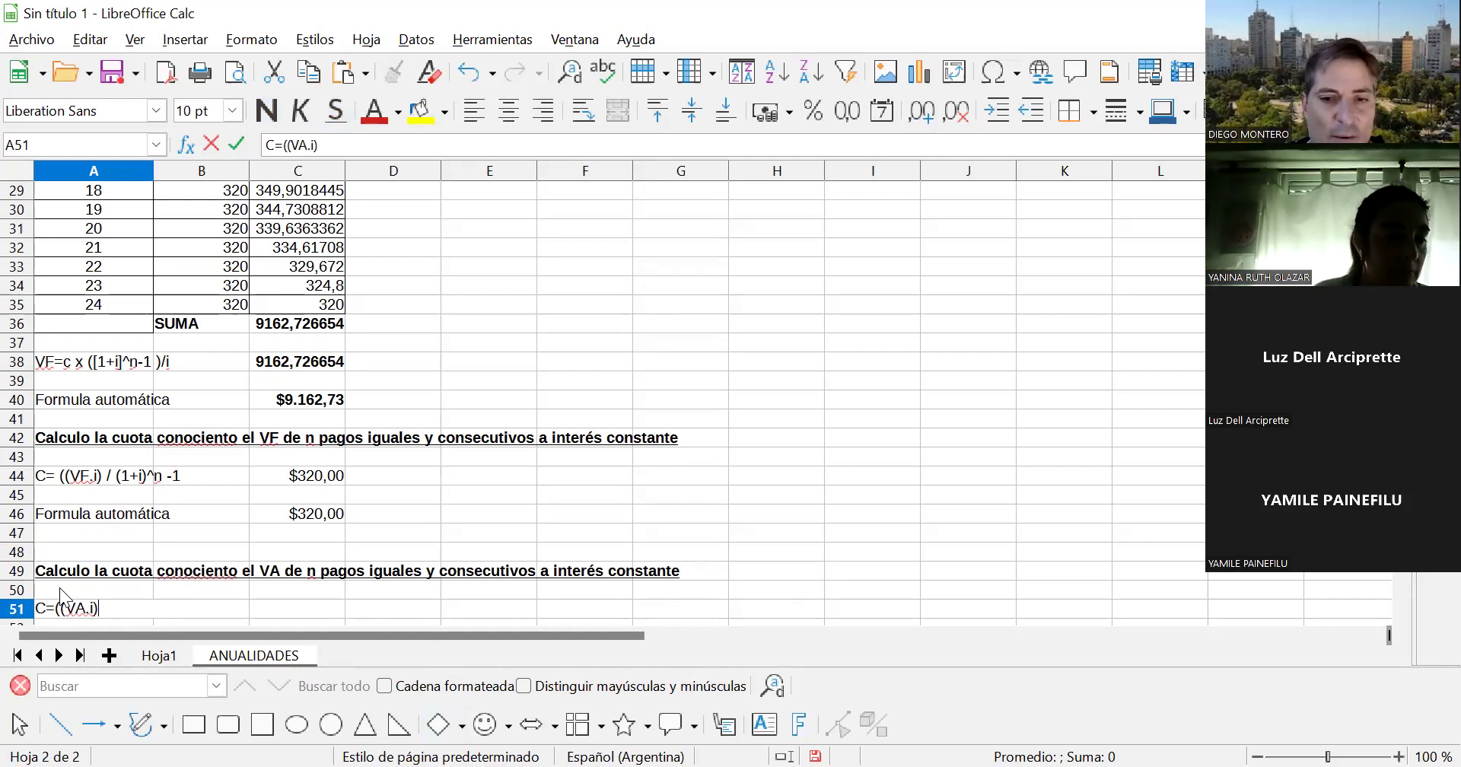
type("/")
key("BackSpace")
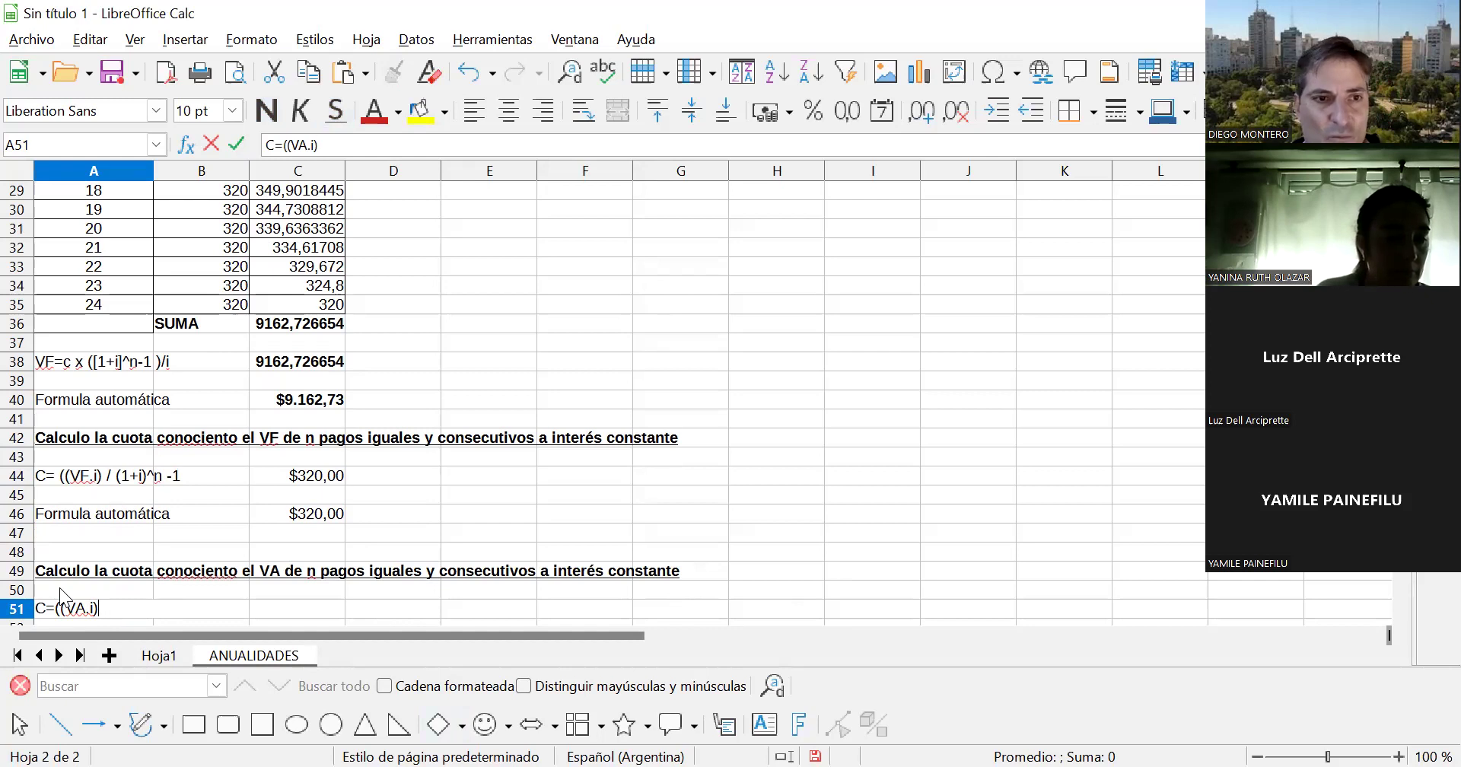
- Complete the written formula in A51 with the denominator so it reads C=((VA.i) / (((1-(+i)^(-n))
type("/ (")
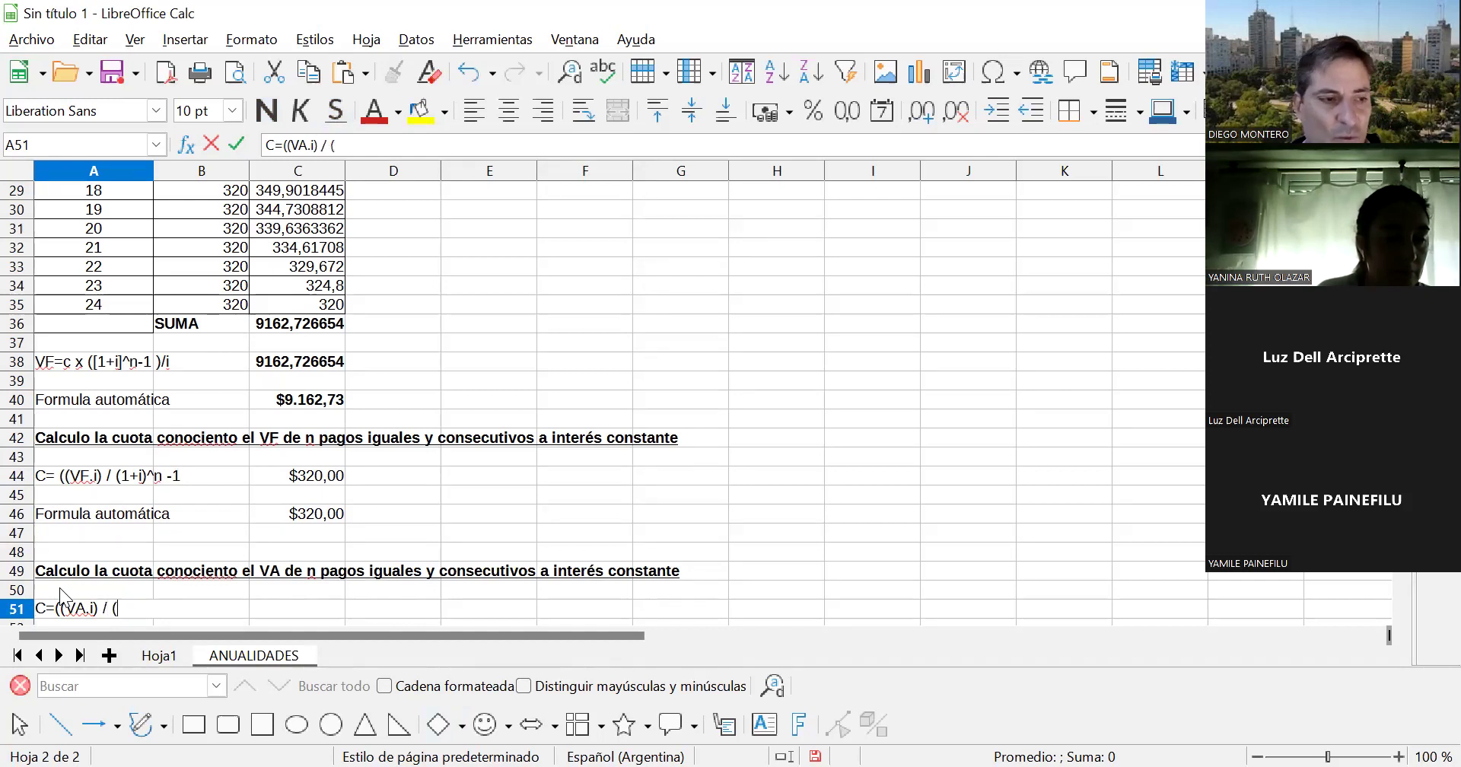
type("((")
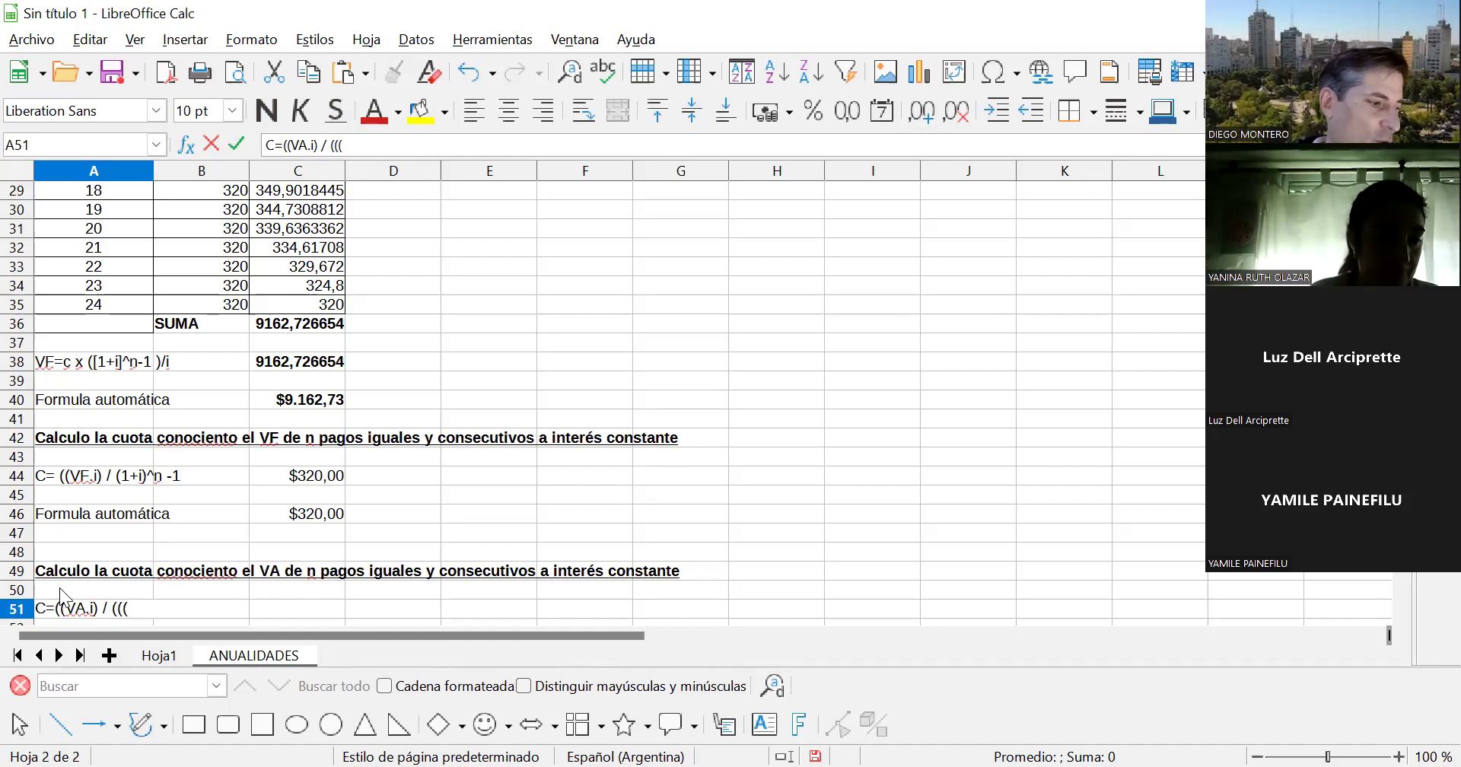
type("1-")
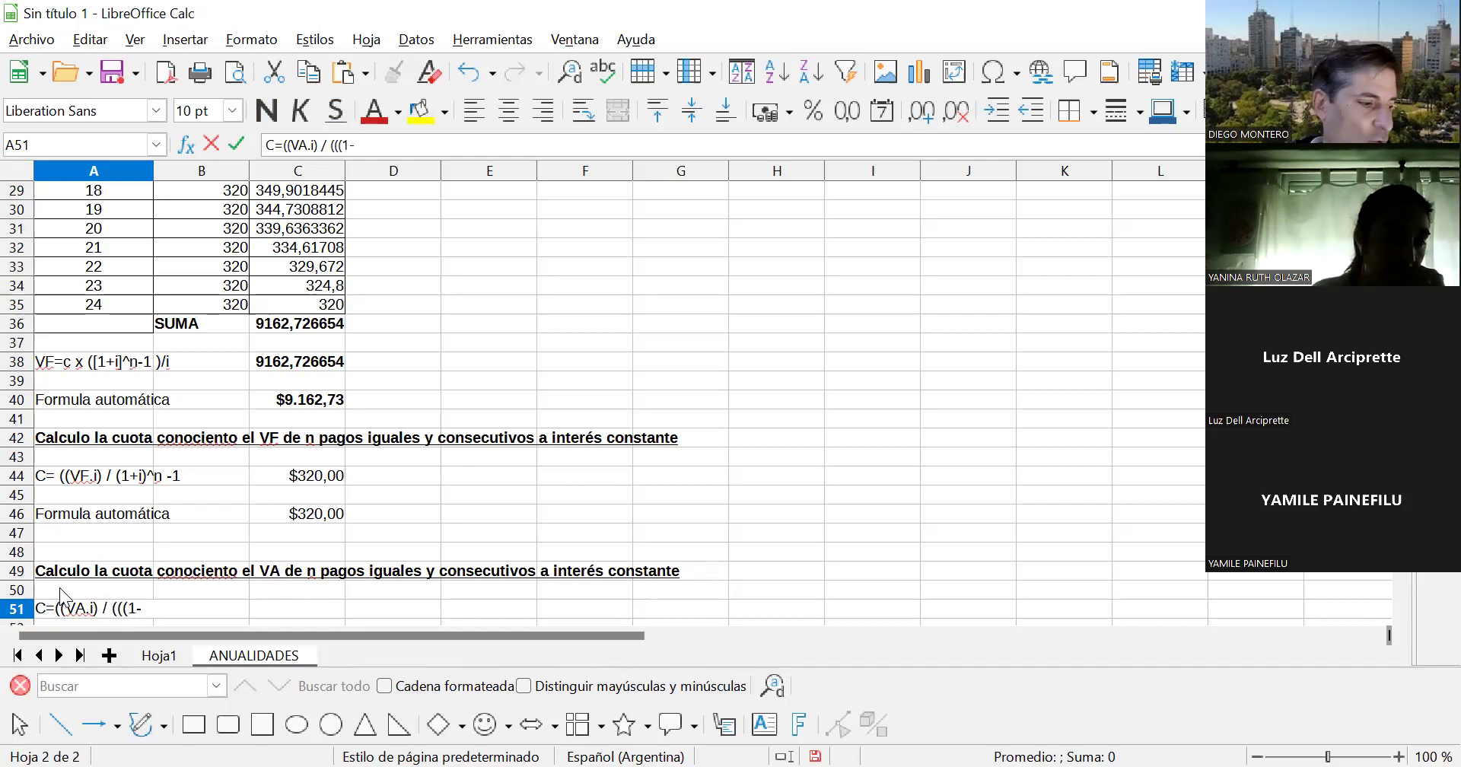
type("(")
type("+")
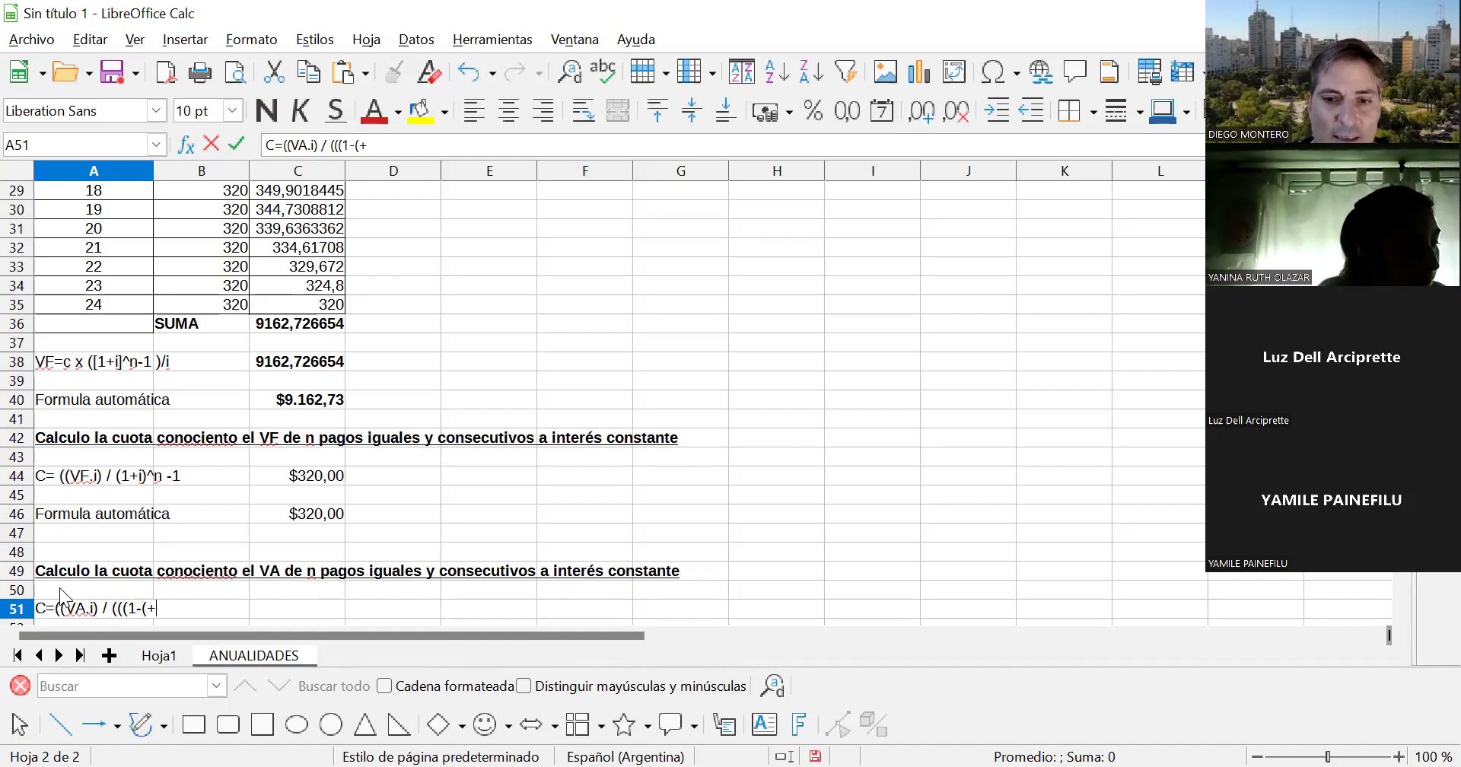
type("i)^(-")
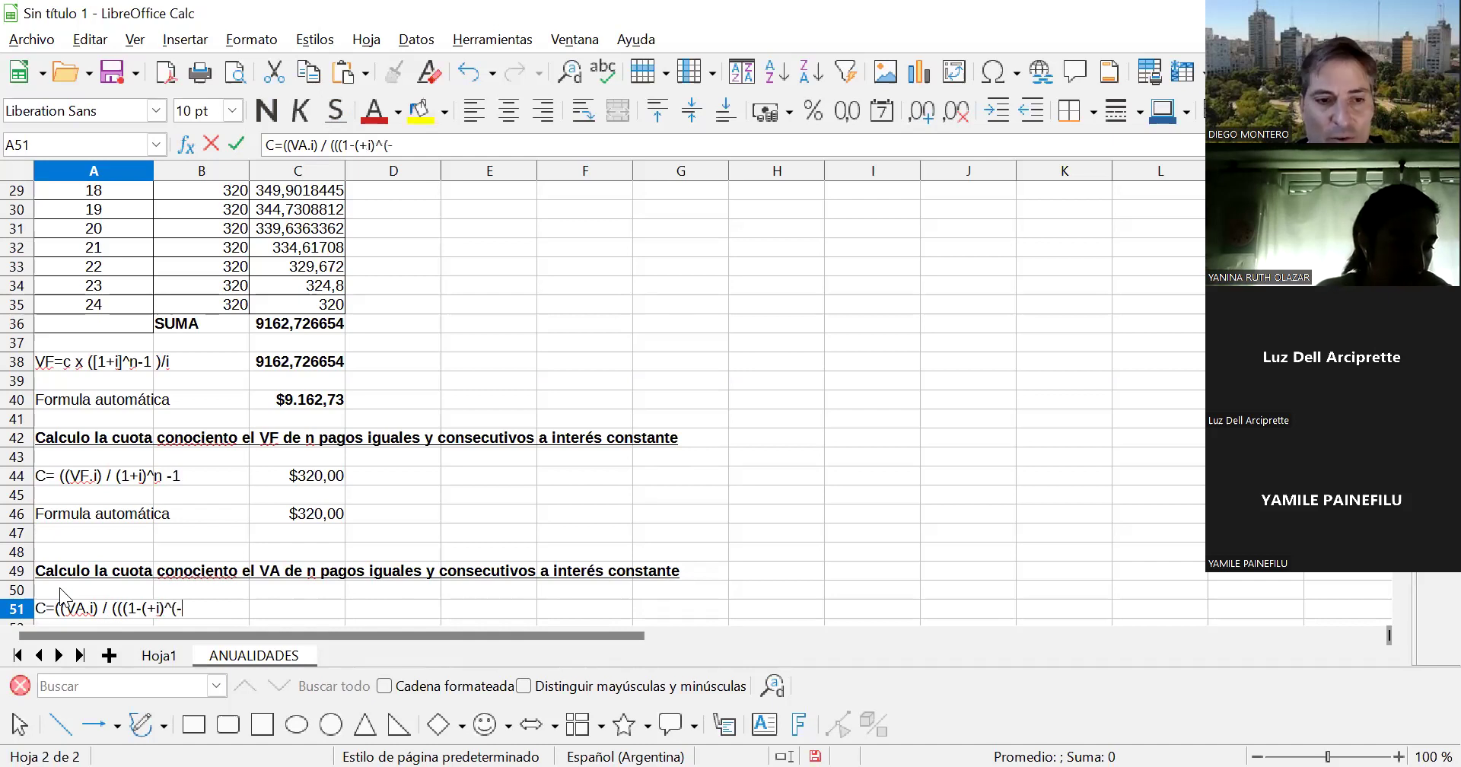
type("n")
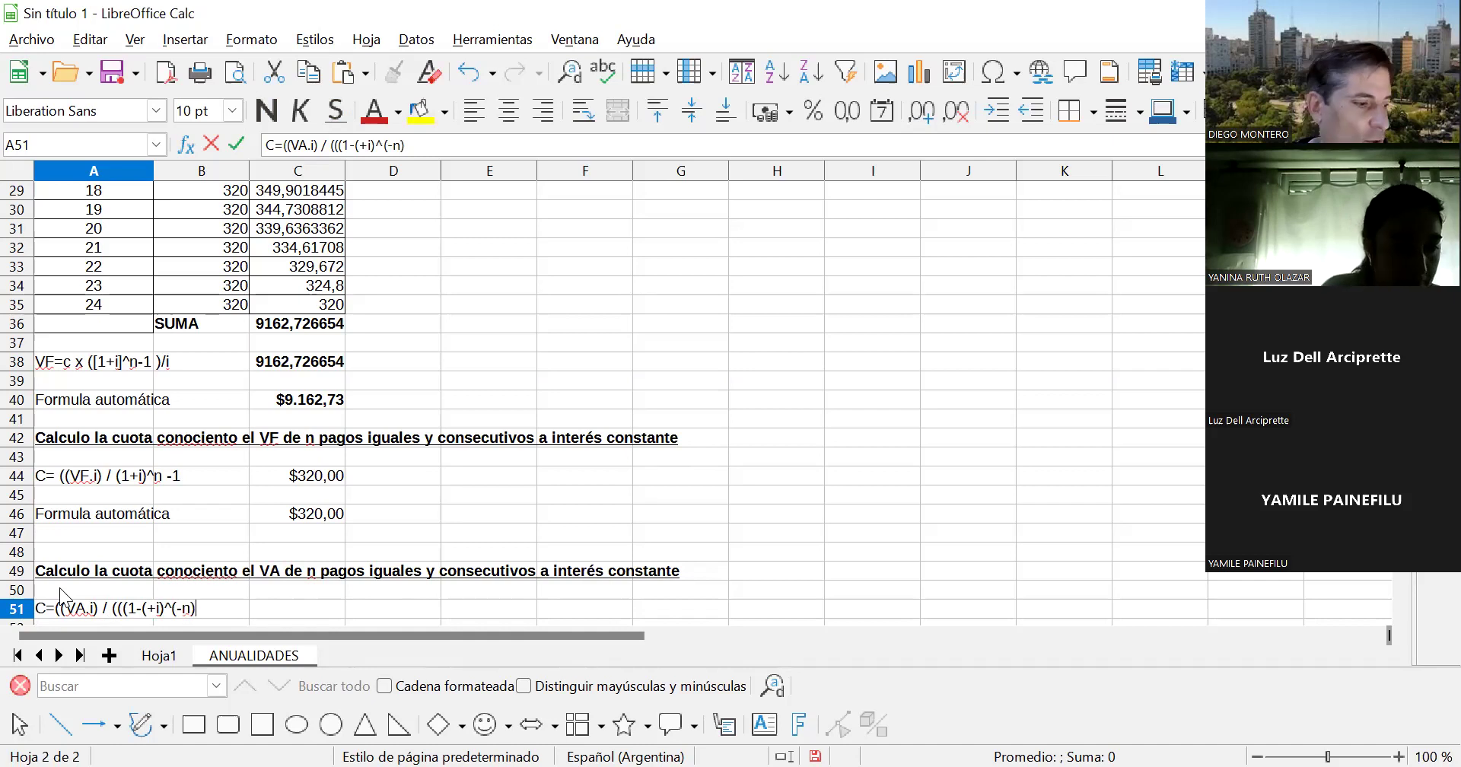
type(")")
key("Return")
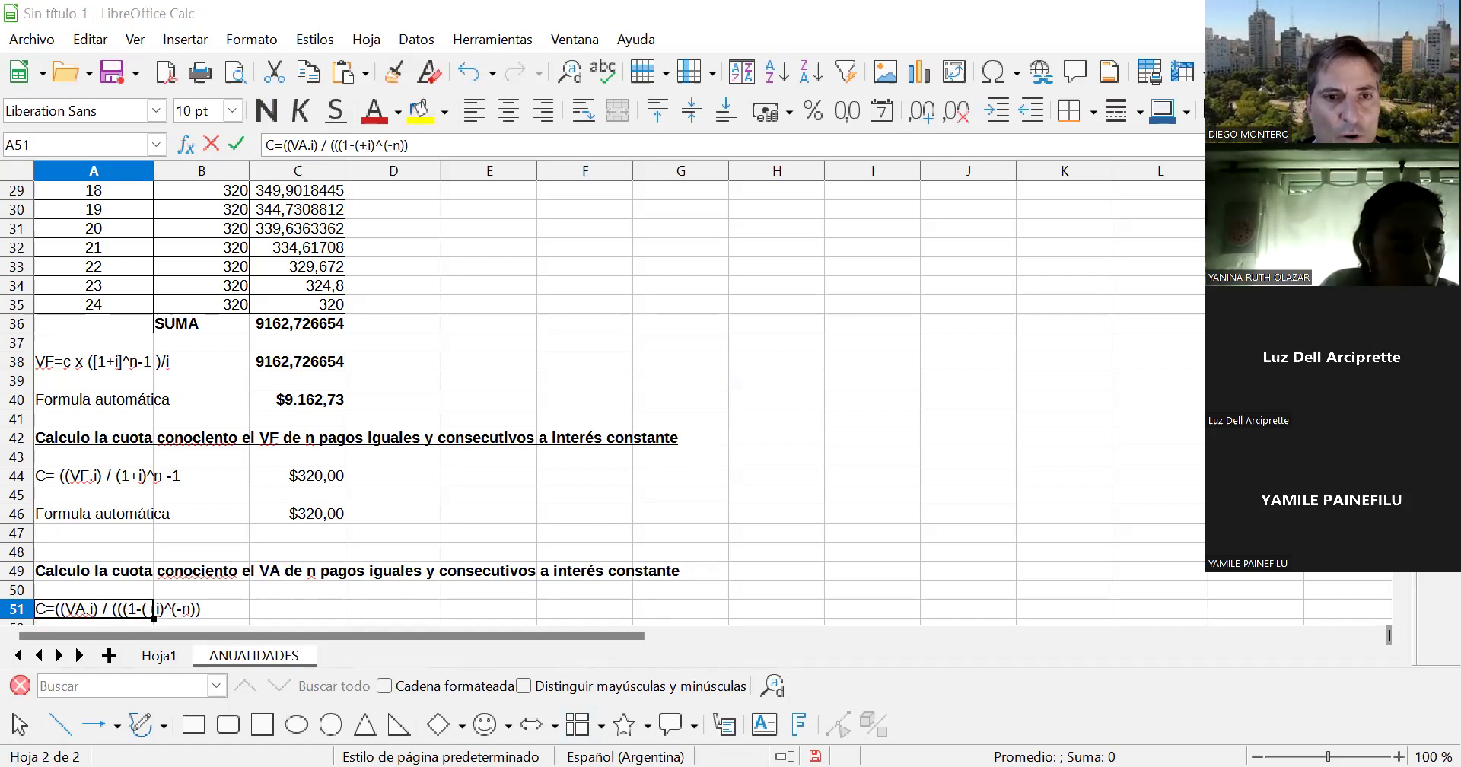
key("Escape")
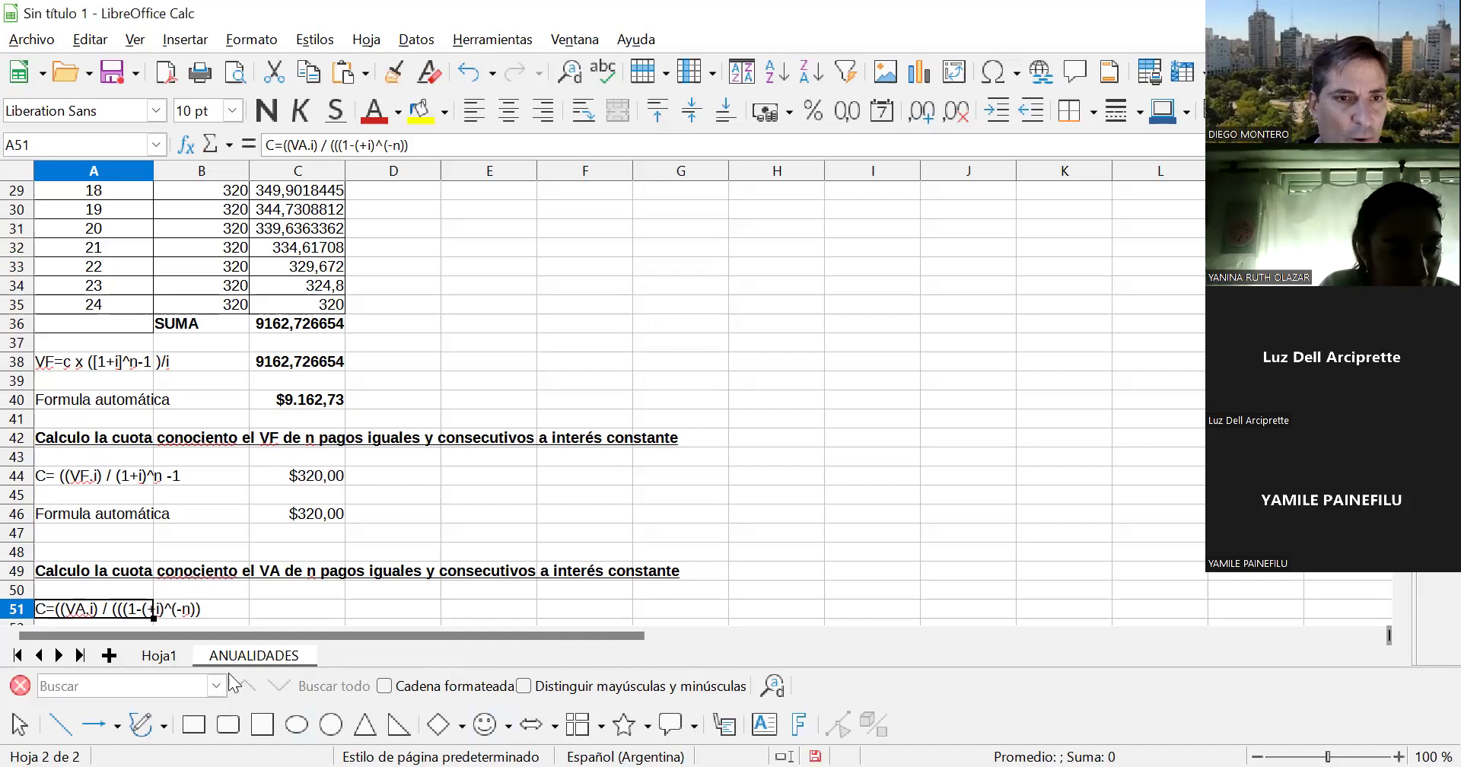
- Insert the missing 1 before +i in A51 so the formula reads C=((VA.i) / (((1-(1+i)^(-n))
double_click(141, 613)
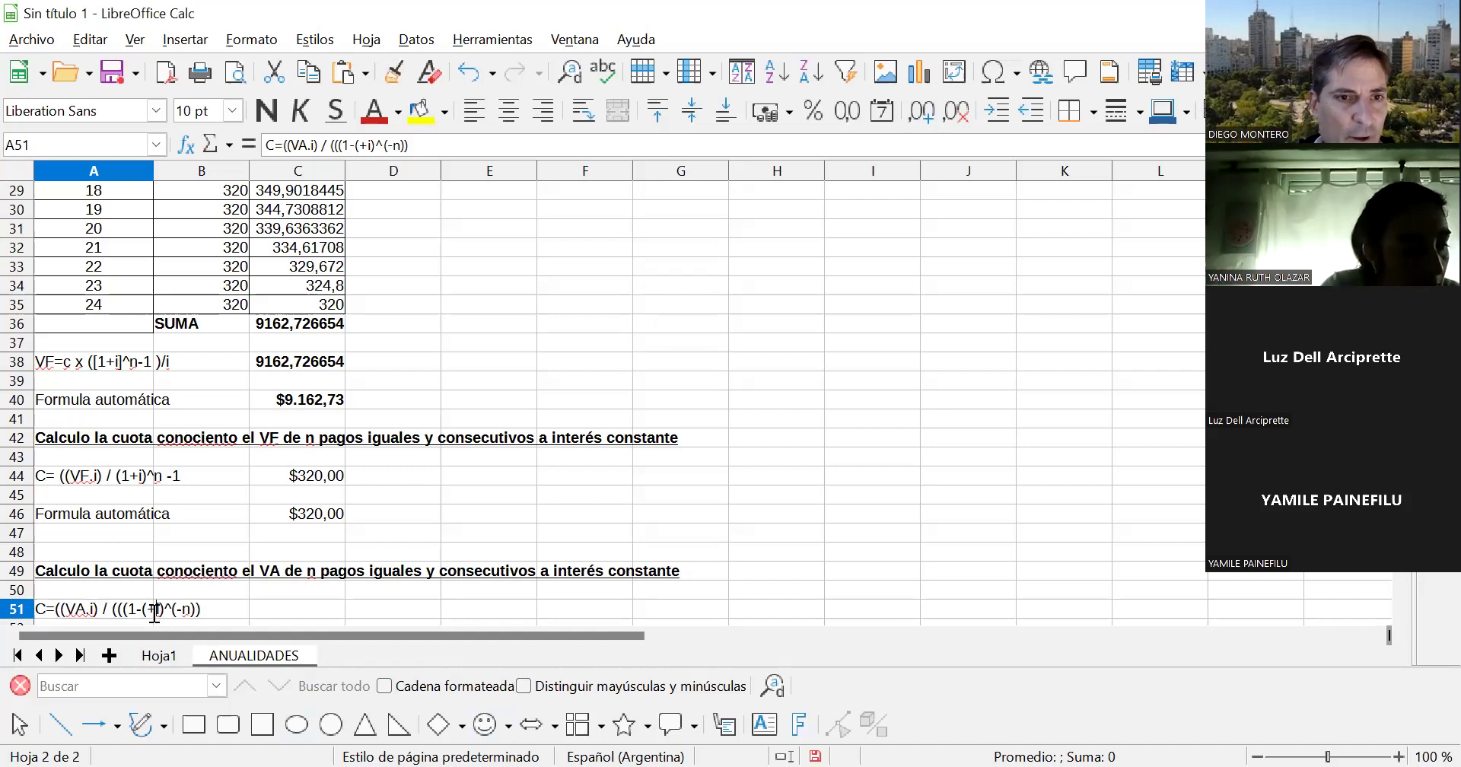
left_click(107, 609)
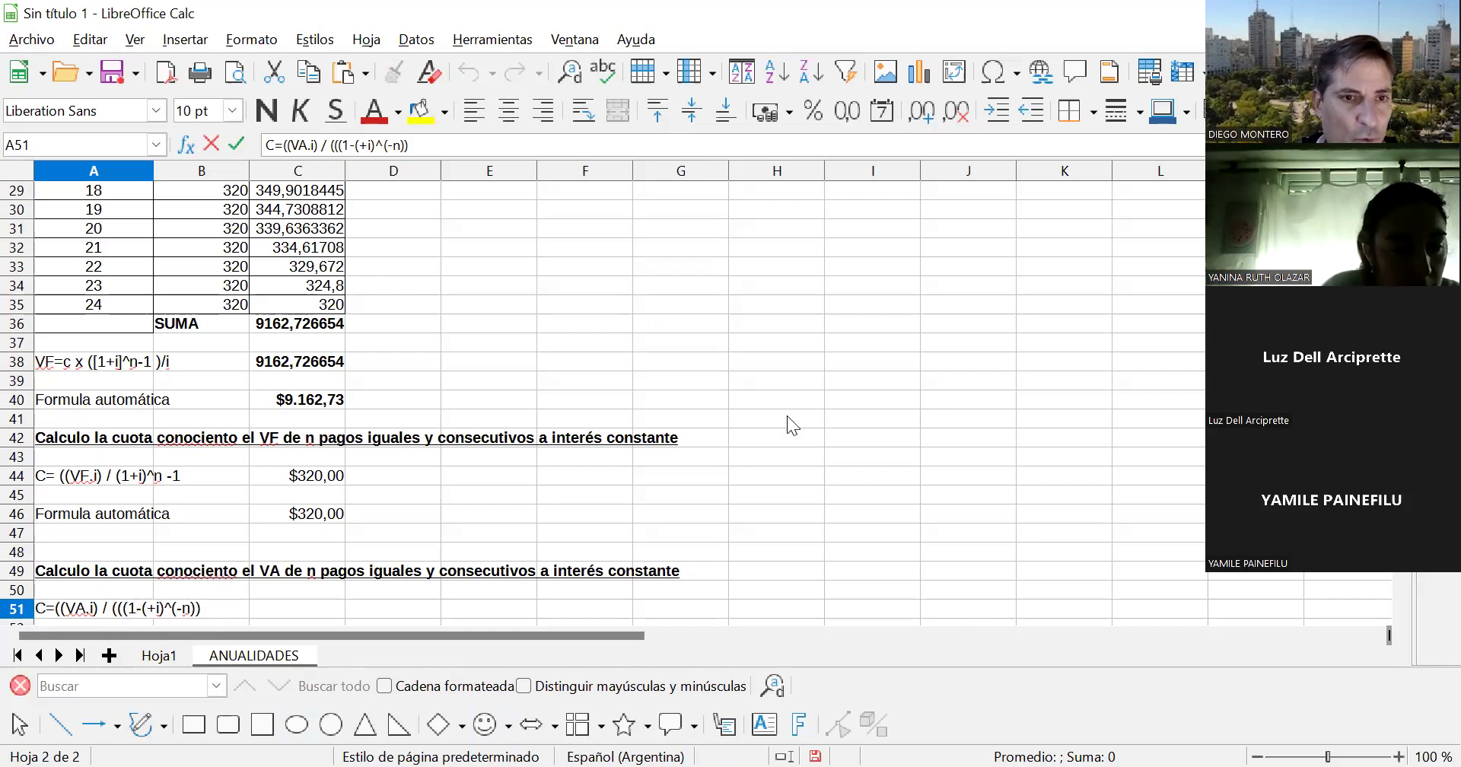
type("1")
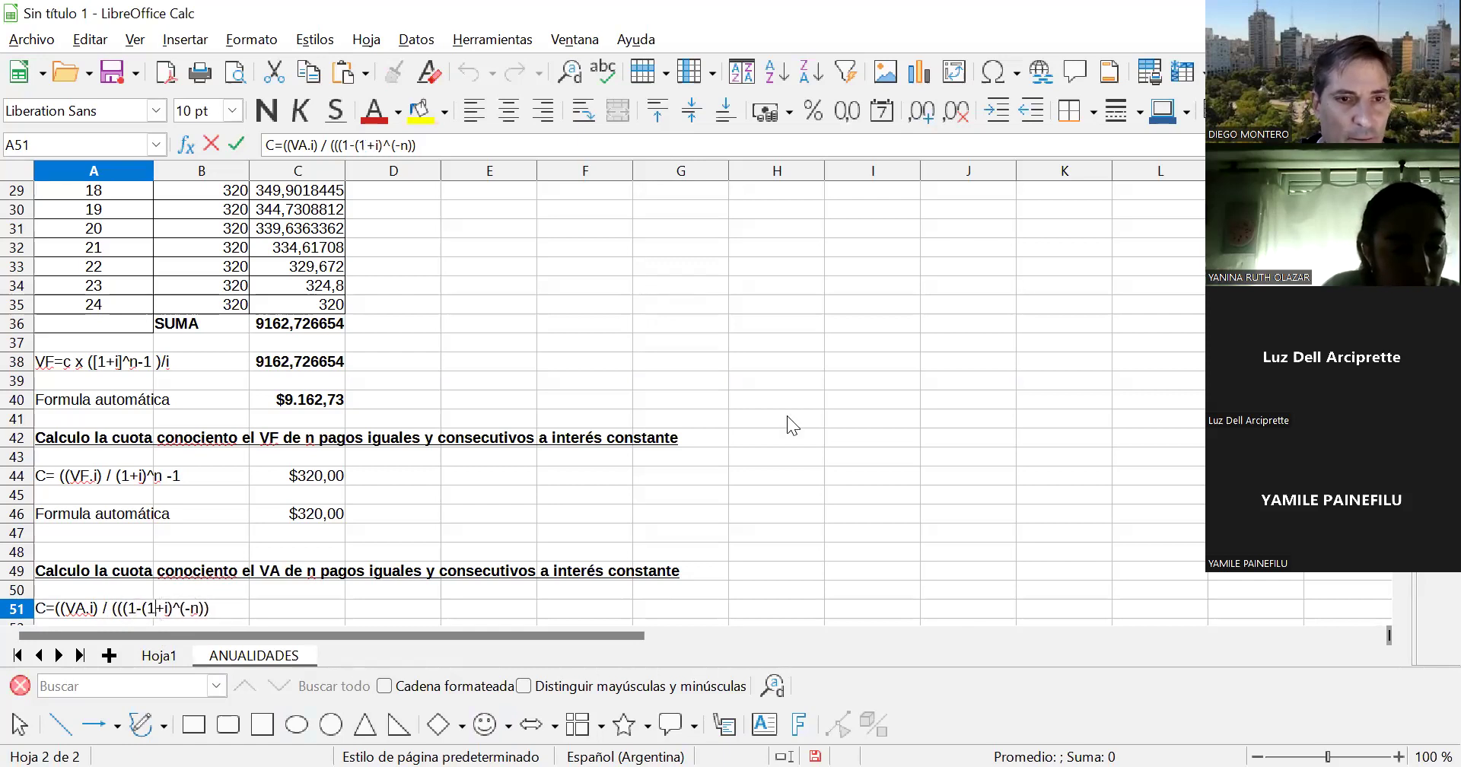
key("Return")
key("Up")
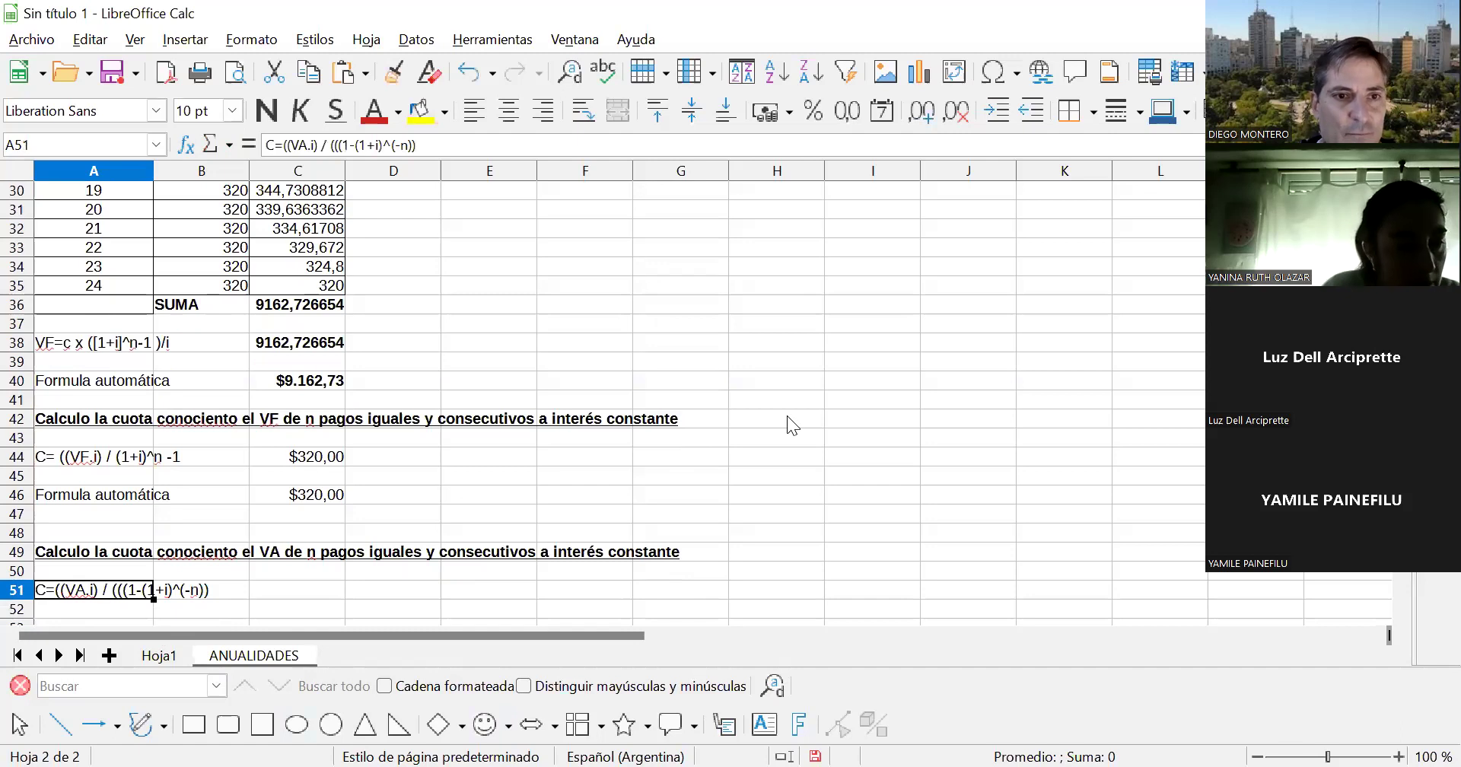
key("Right")
key("Right")
key("Right")
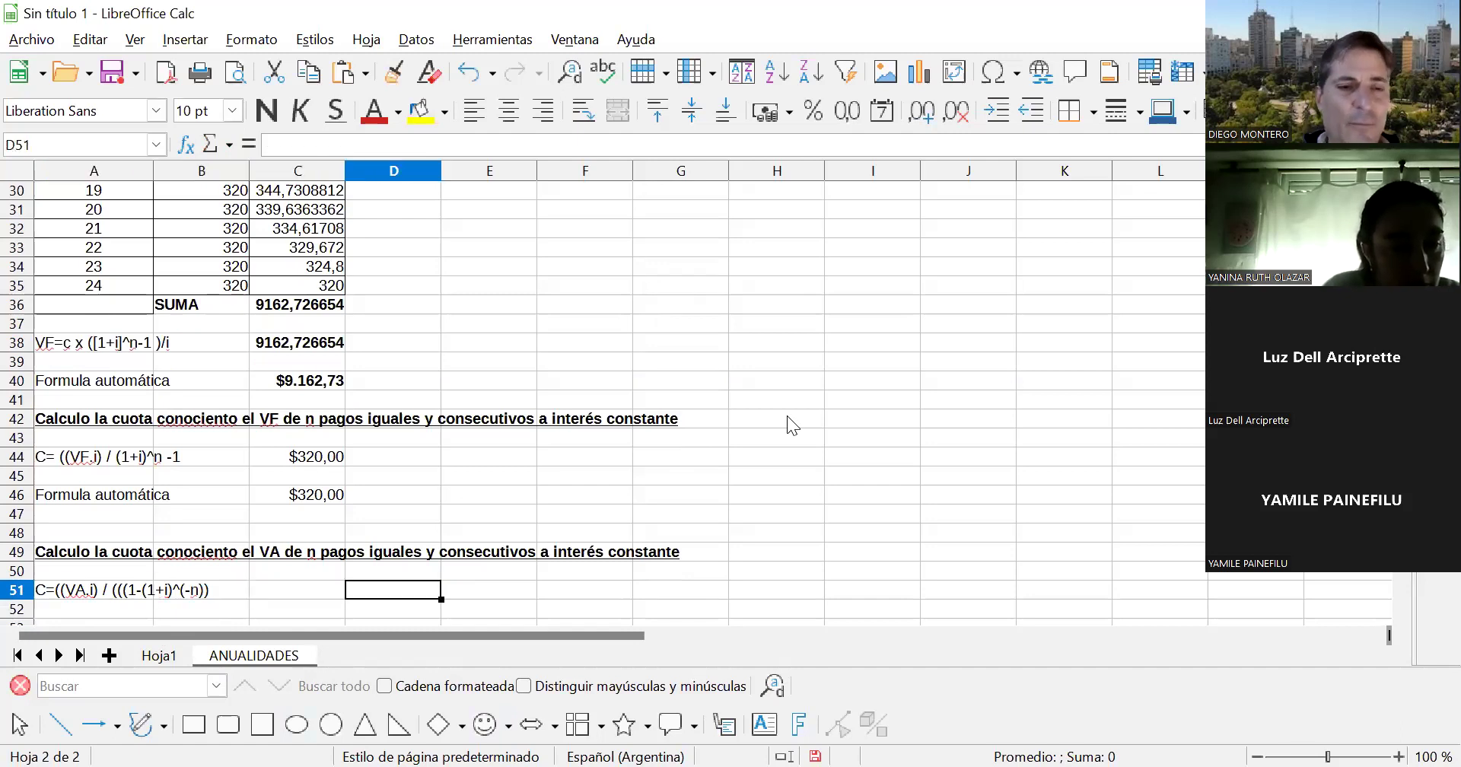
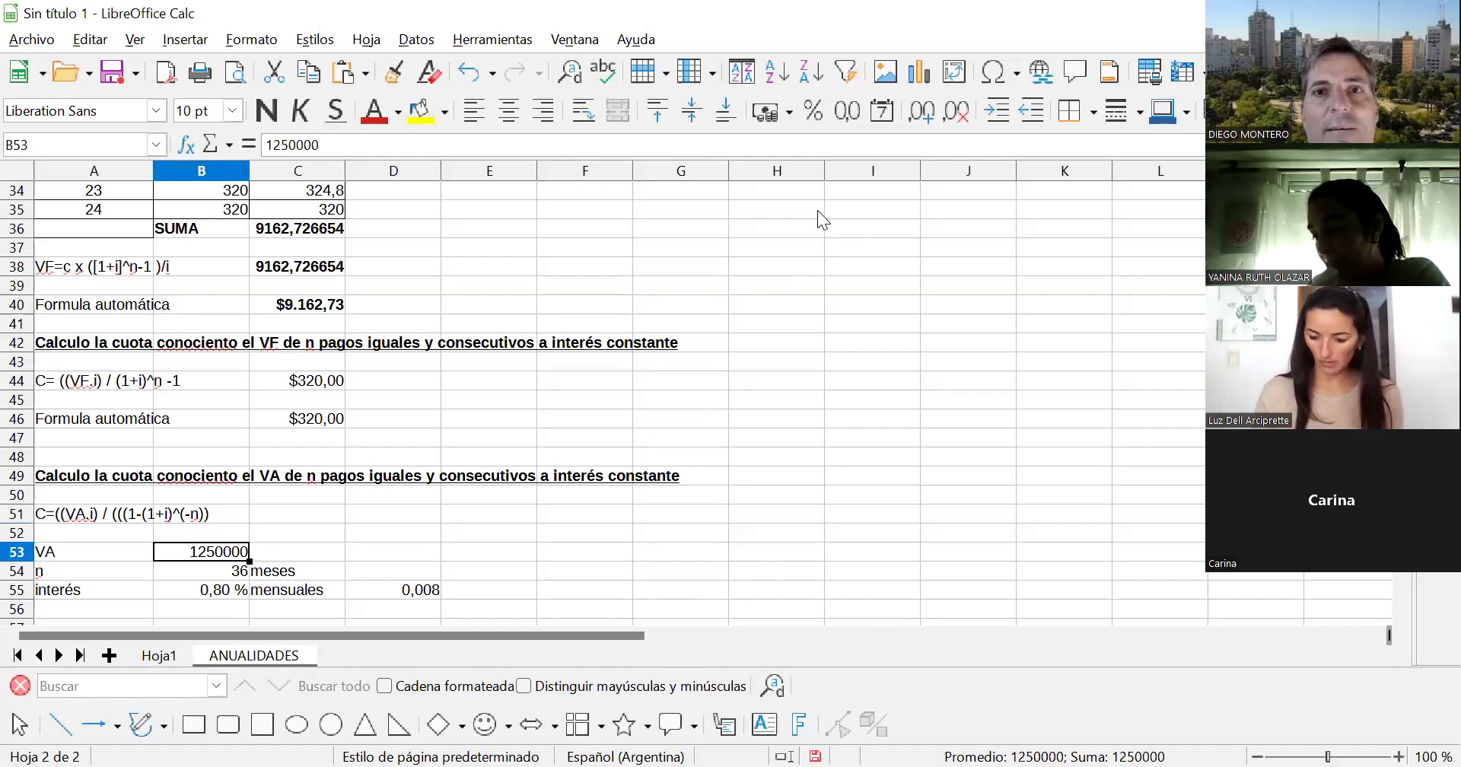
- Format the VA amount in B53 as currency without decimals
left_click(761, 113)
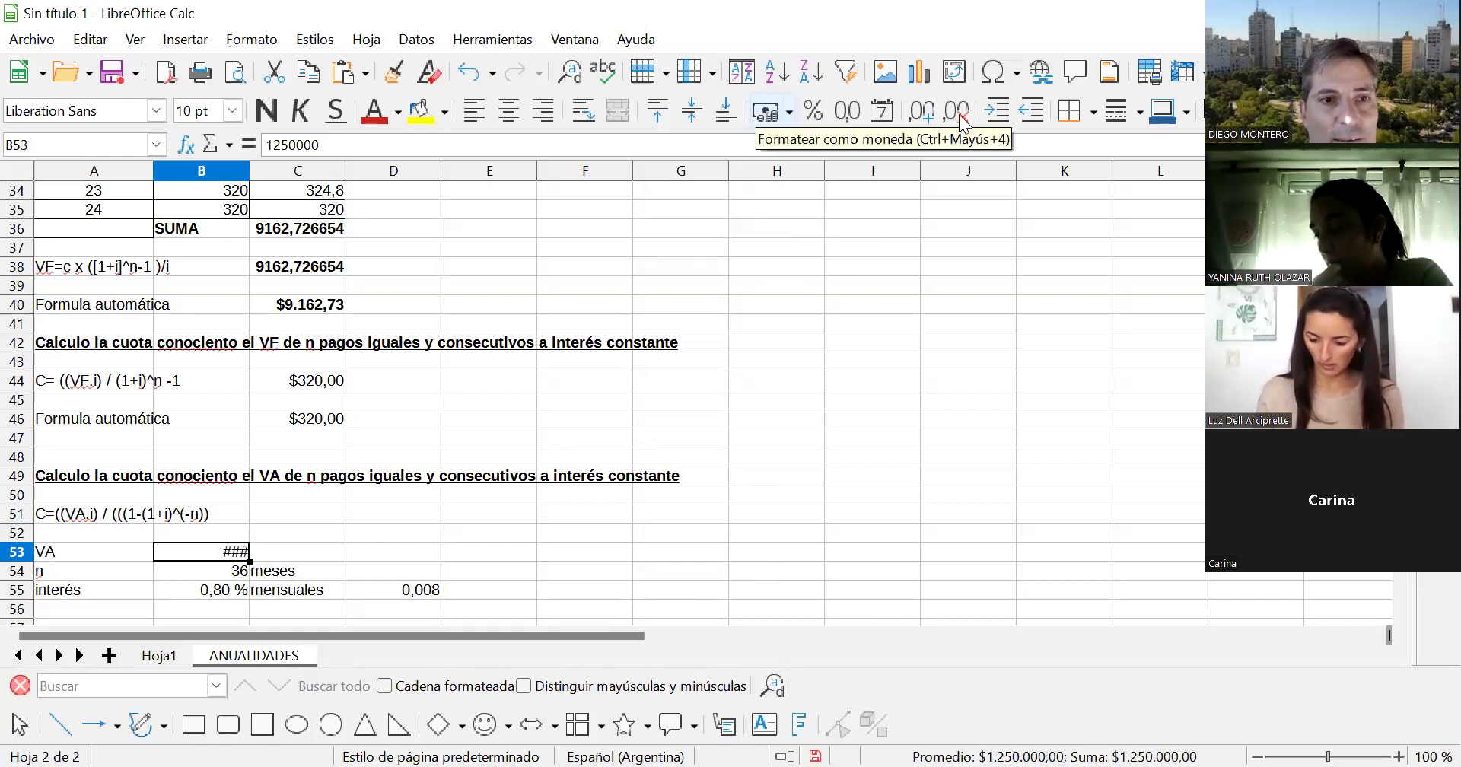
left_click(410, 535)
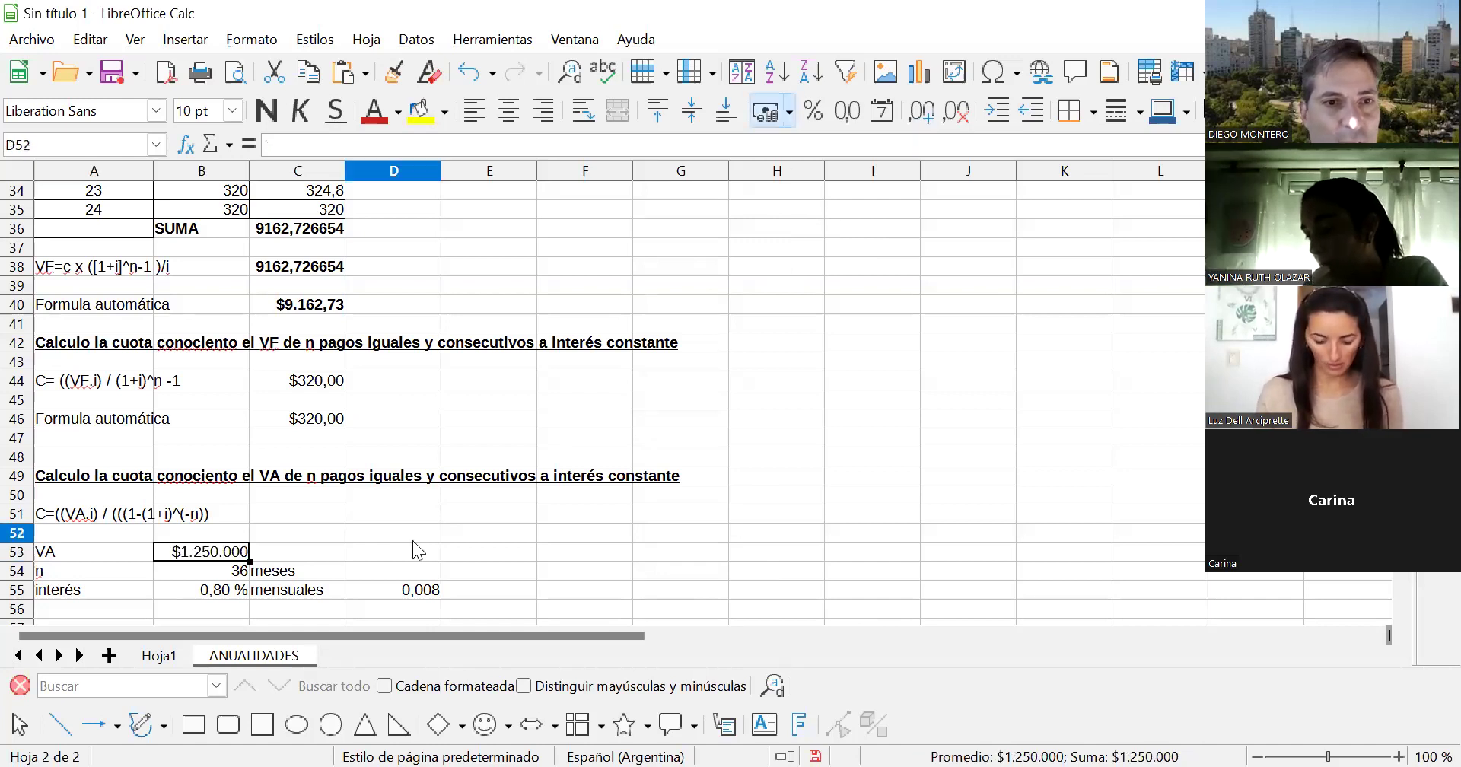
left_click(230, 597)
key("Right")
key("Right")
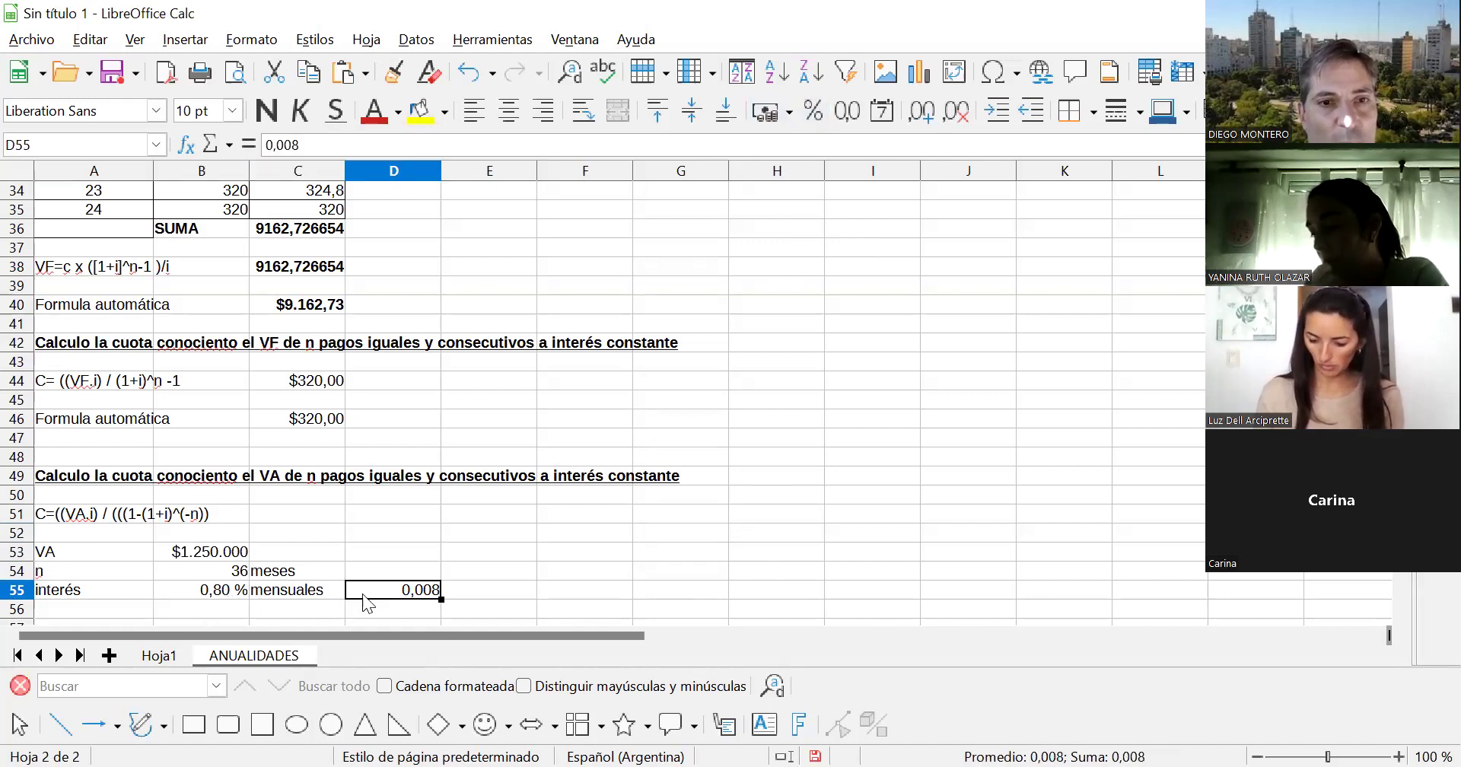
- Apply borders around every cell of the data block A53:B55
left_click_drag(91, 551, 203, 559)
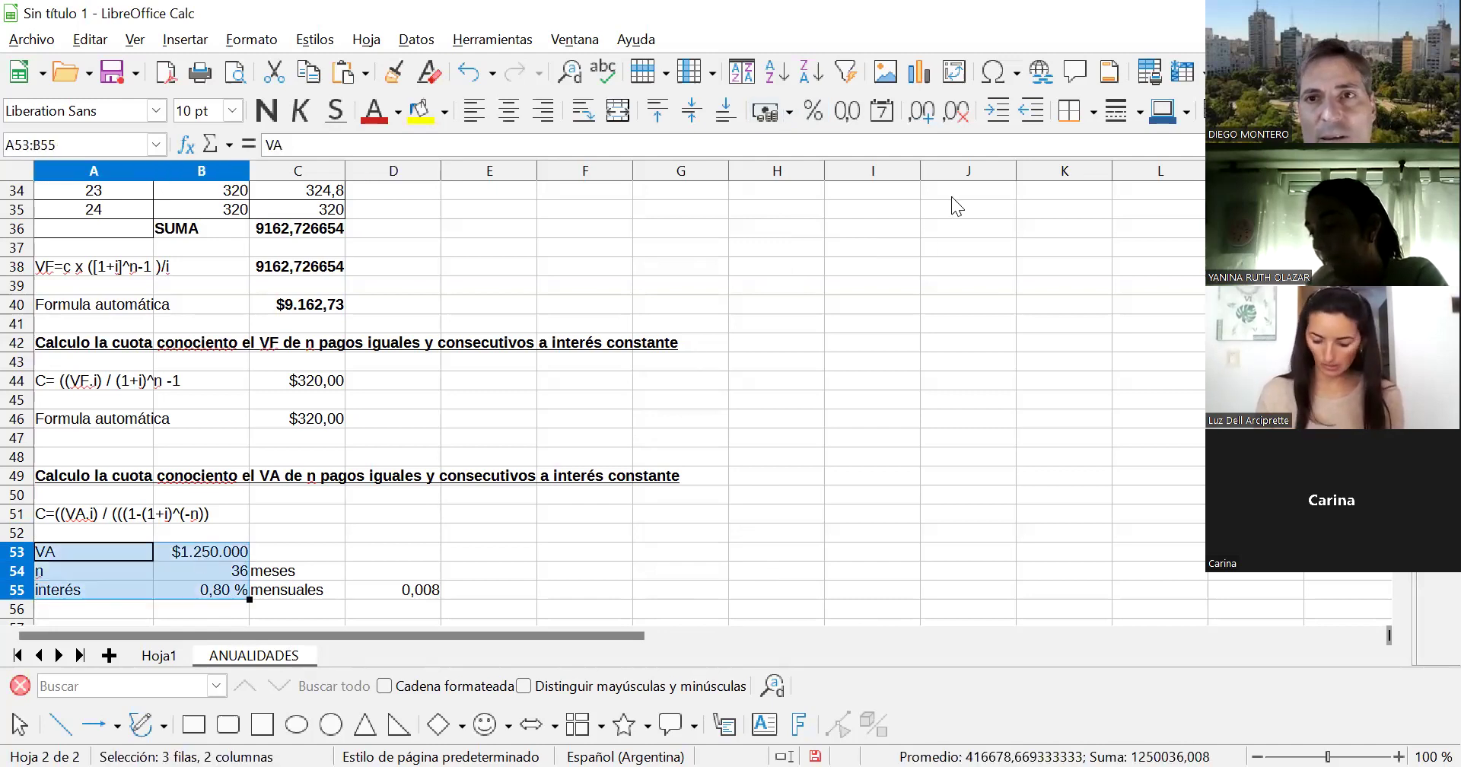
left_click(1094, 110)
left_click(1156, 223)
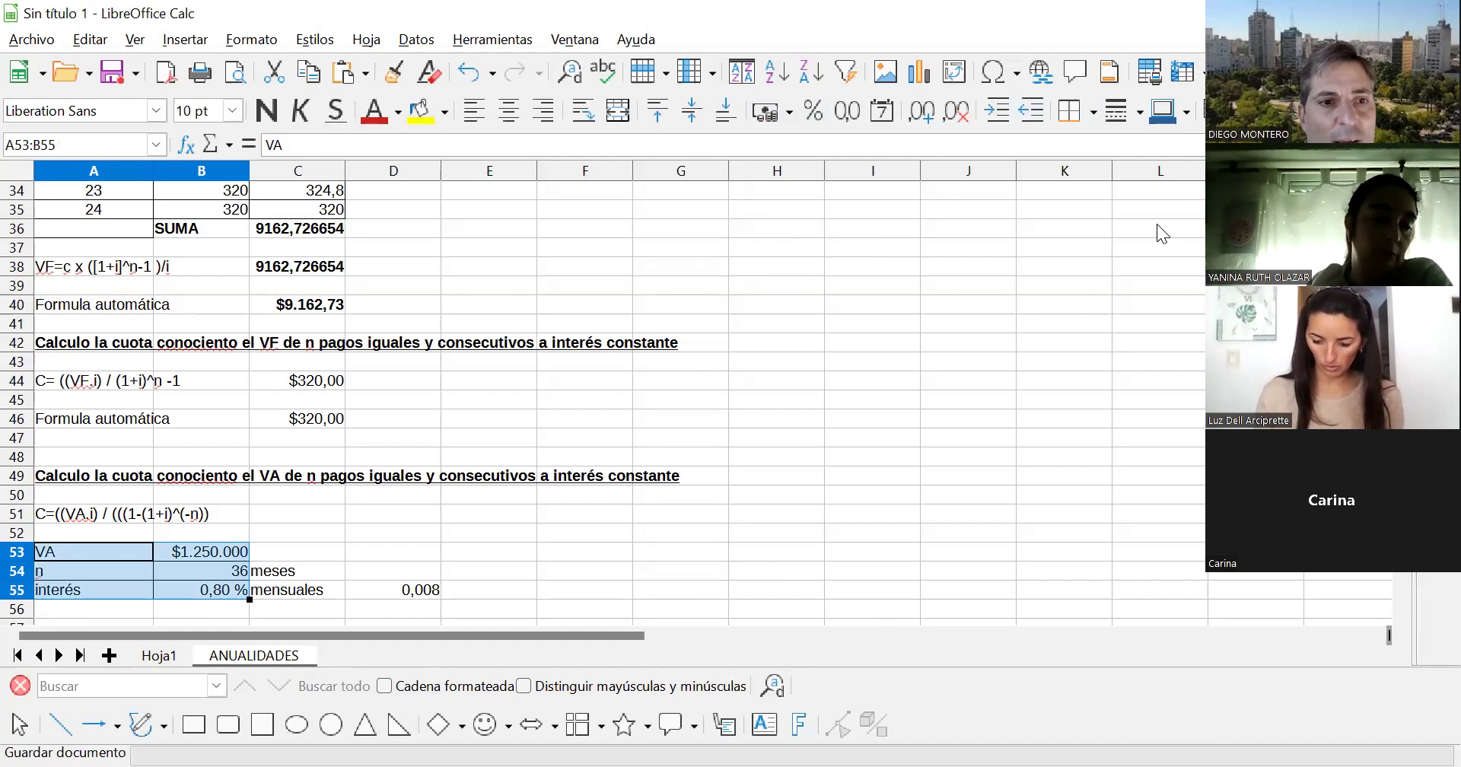
- Enter the label Cuota in A56 and the placeholder ¿? beside it in B56
key("Down")
type("Cuota")
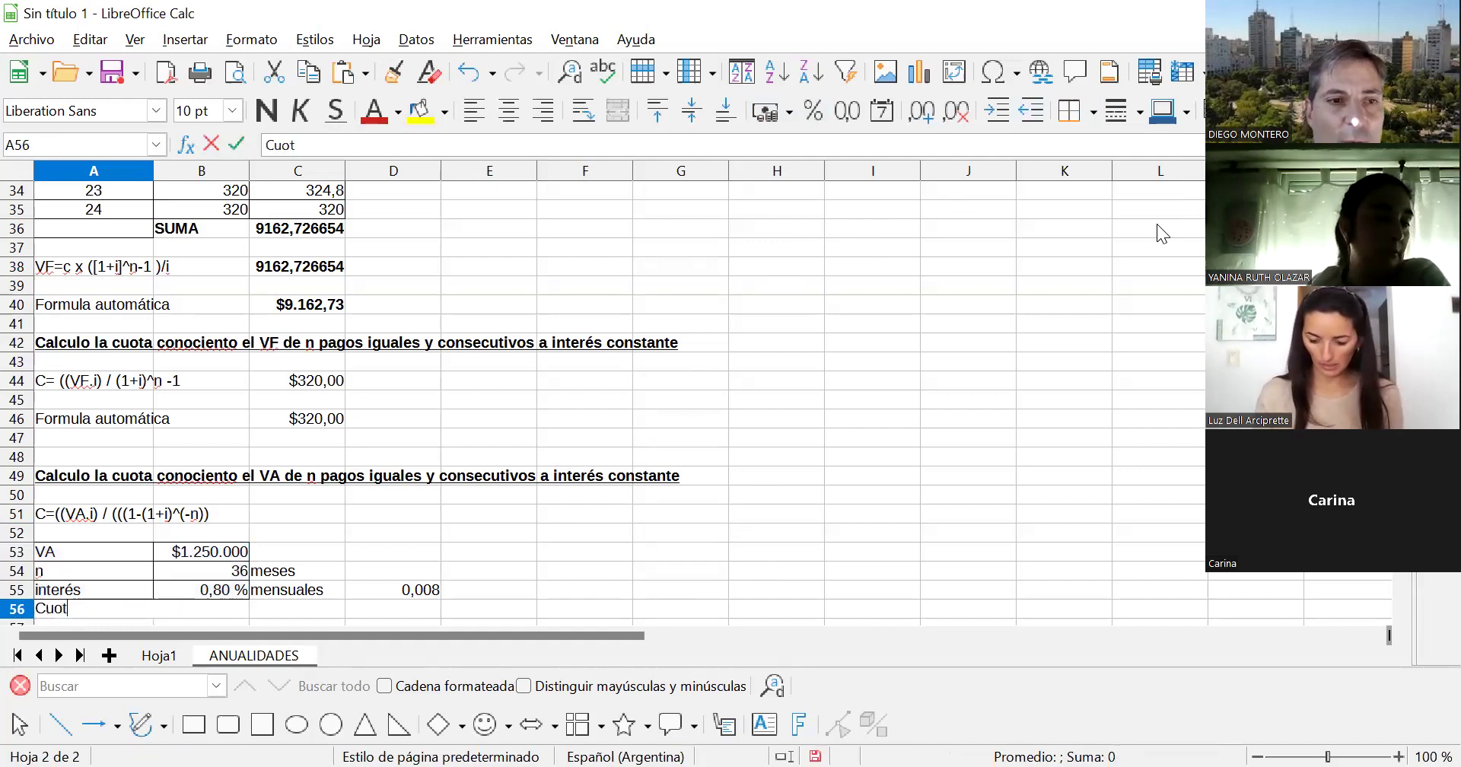
key("Tab")
type("=(")
key("BackSpace")
key("BackSpace")
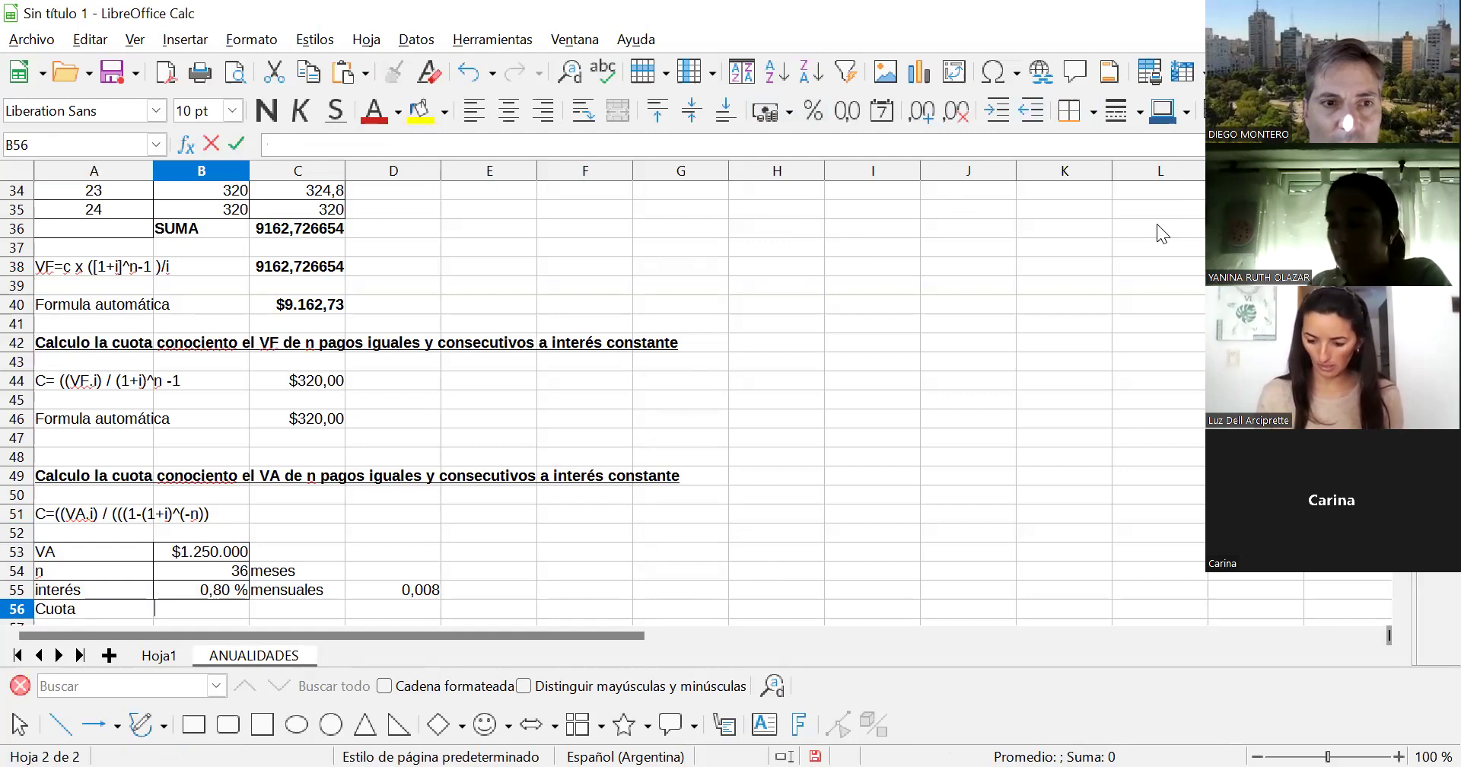
type("¿?")
key("Return")
key("Up")
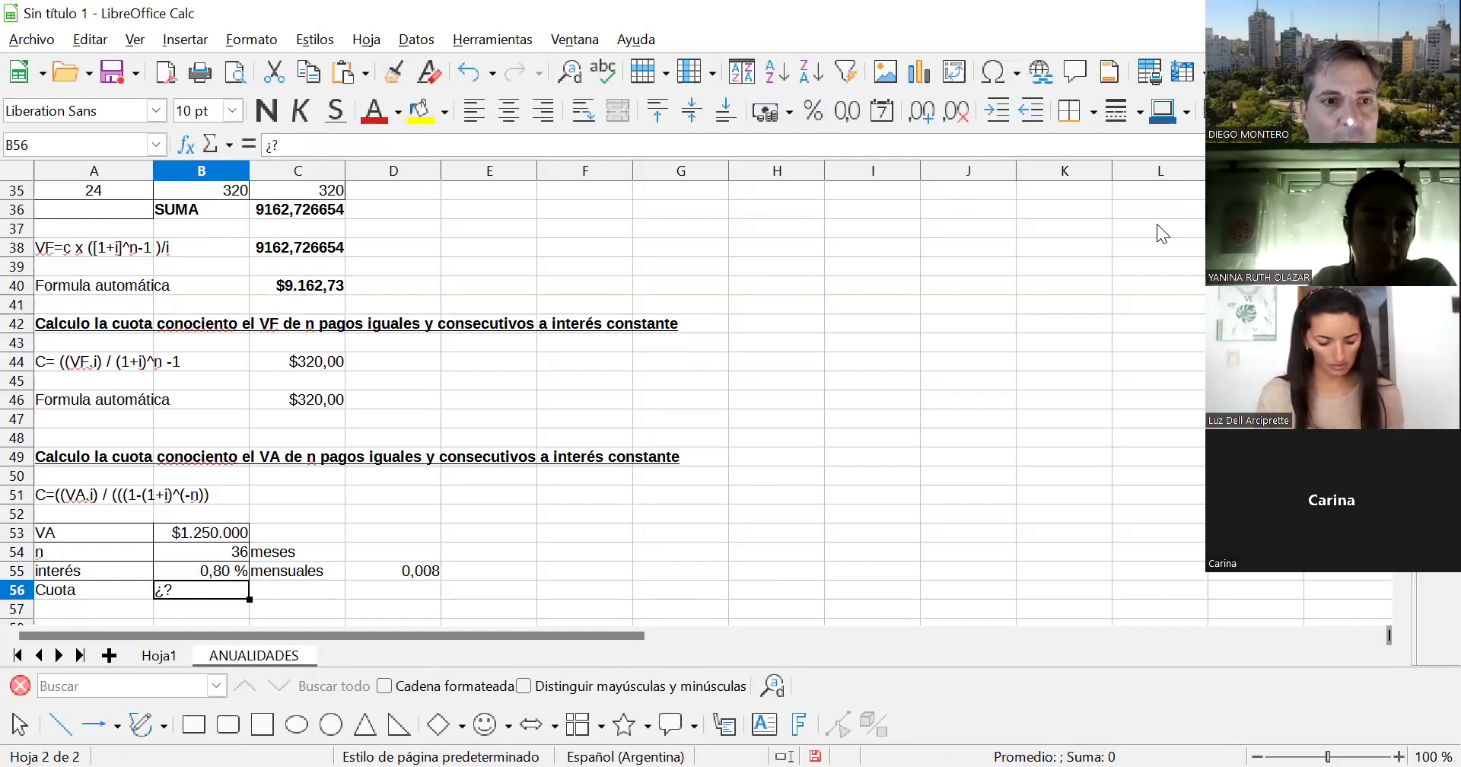
- Apply borders around both cells of A56:B56 and center their contents horizontally
key("shift+Left")
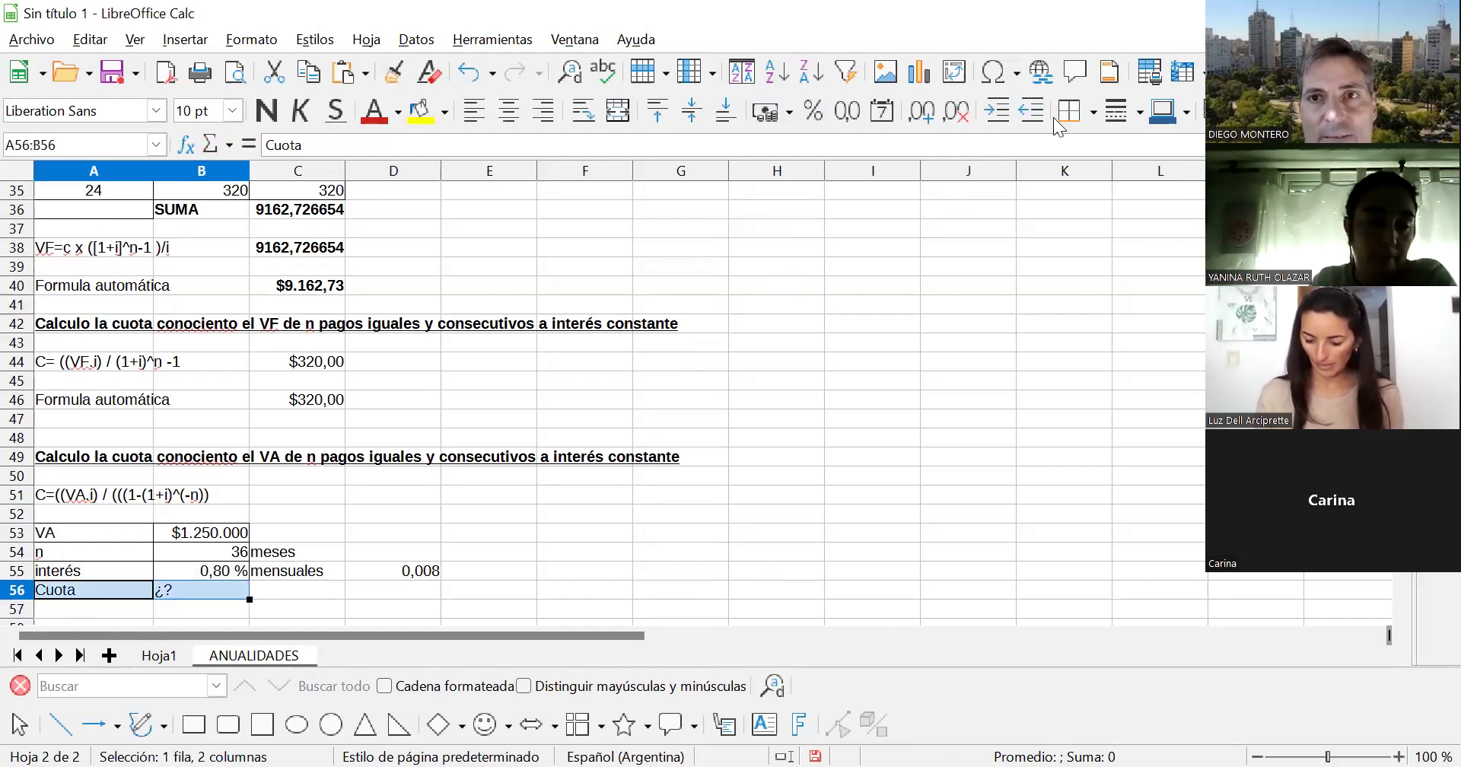
left_click(1068, 118)
key("Escape")
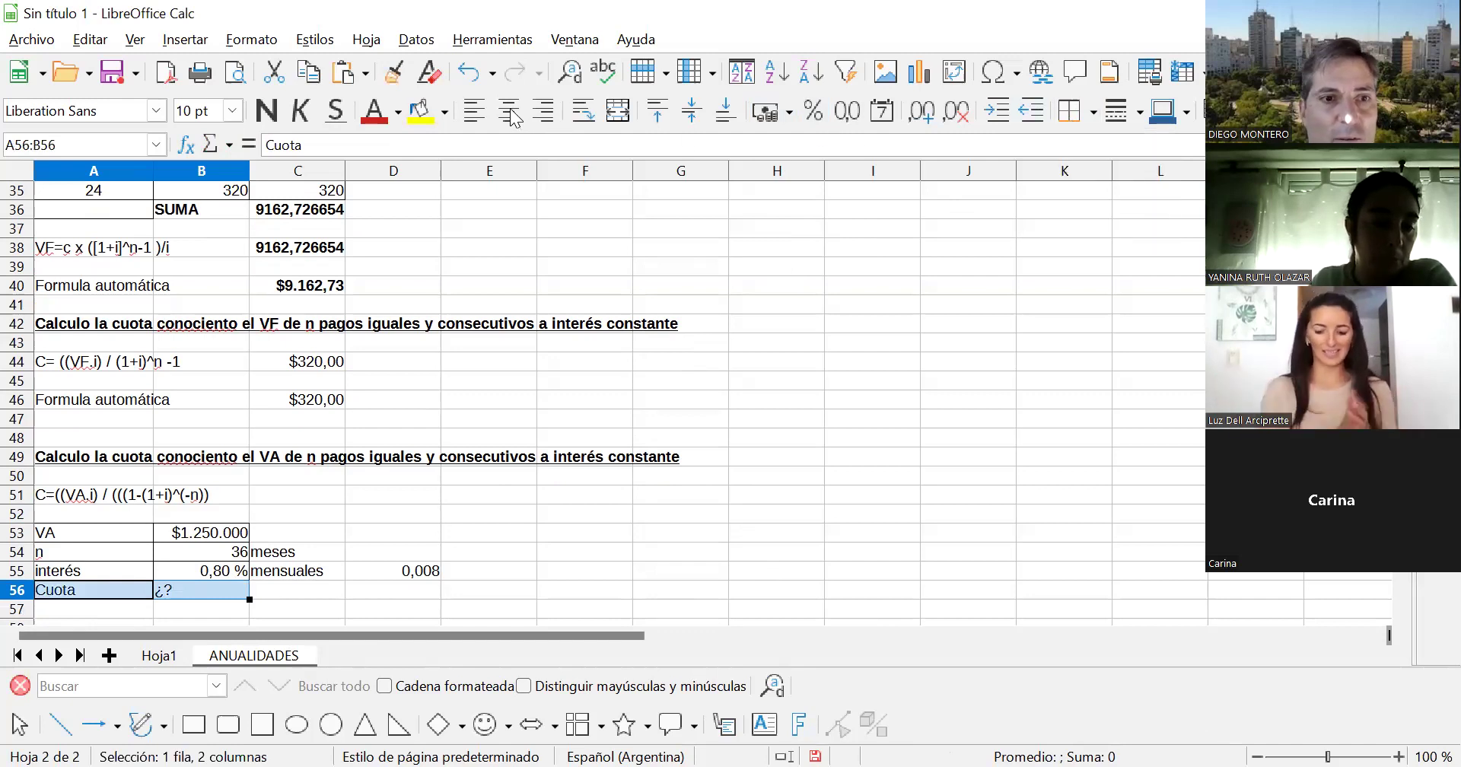
key("Down")
key("Up")
key("shift+Right")
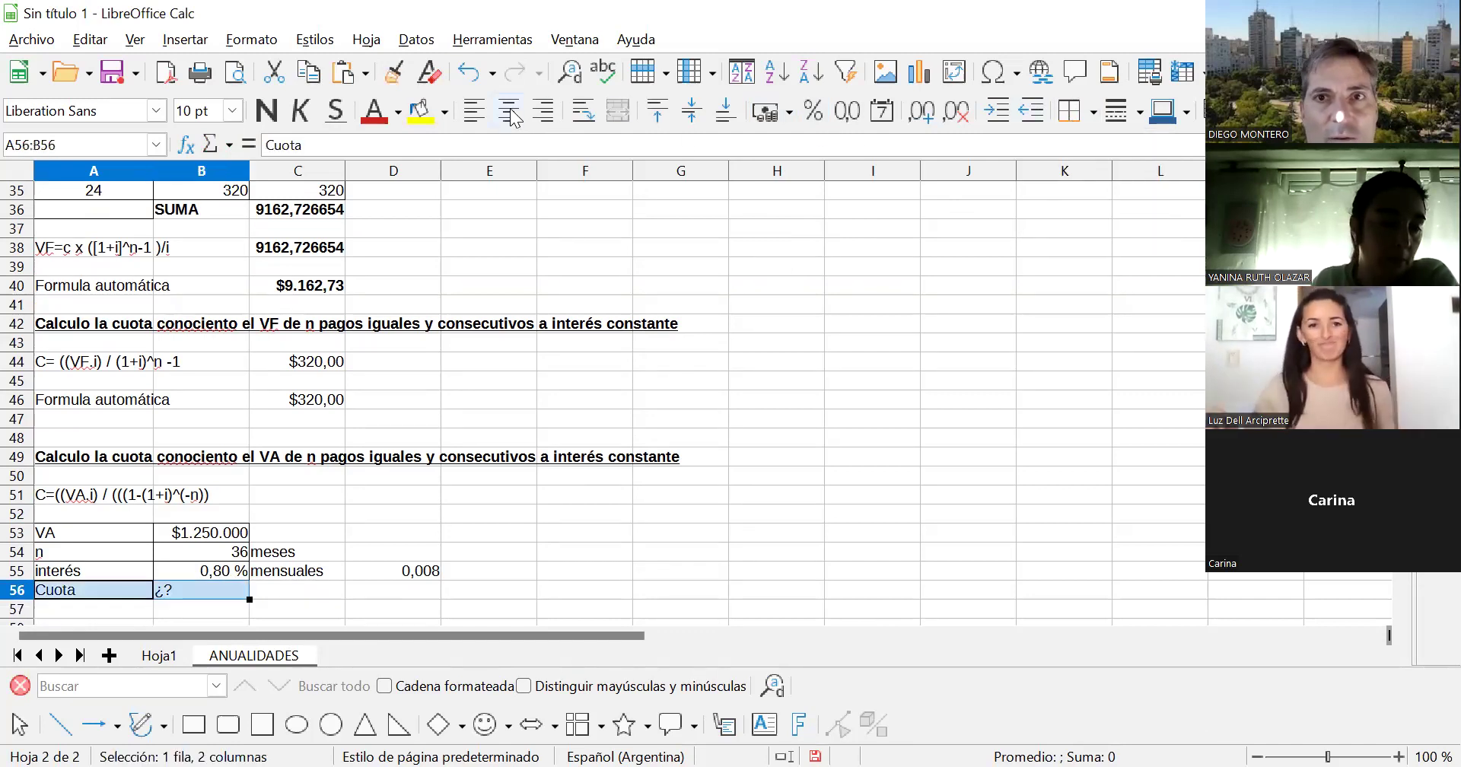
left_click(1069, 115)
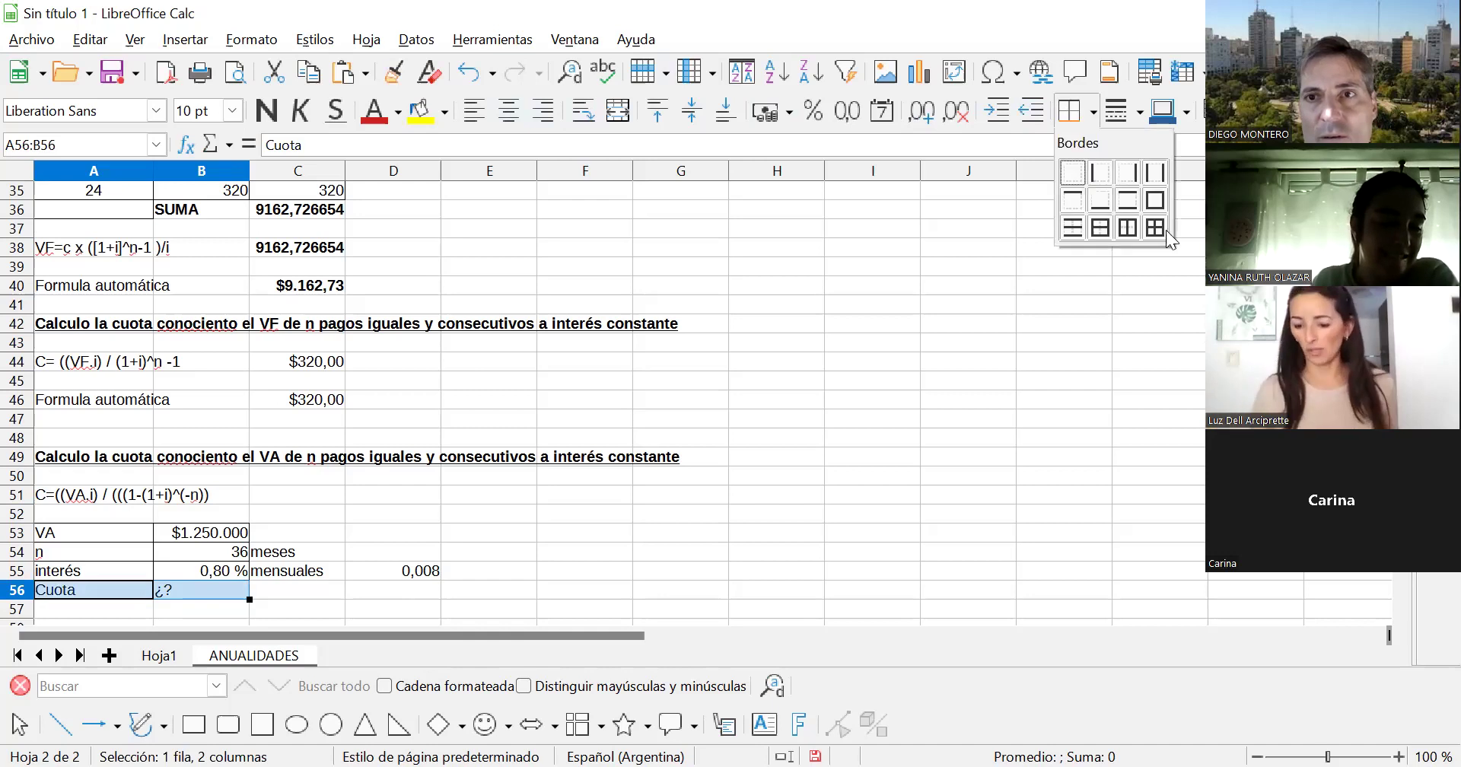
key("Escape")
left_click(503, 113)
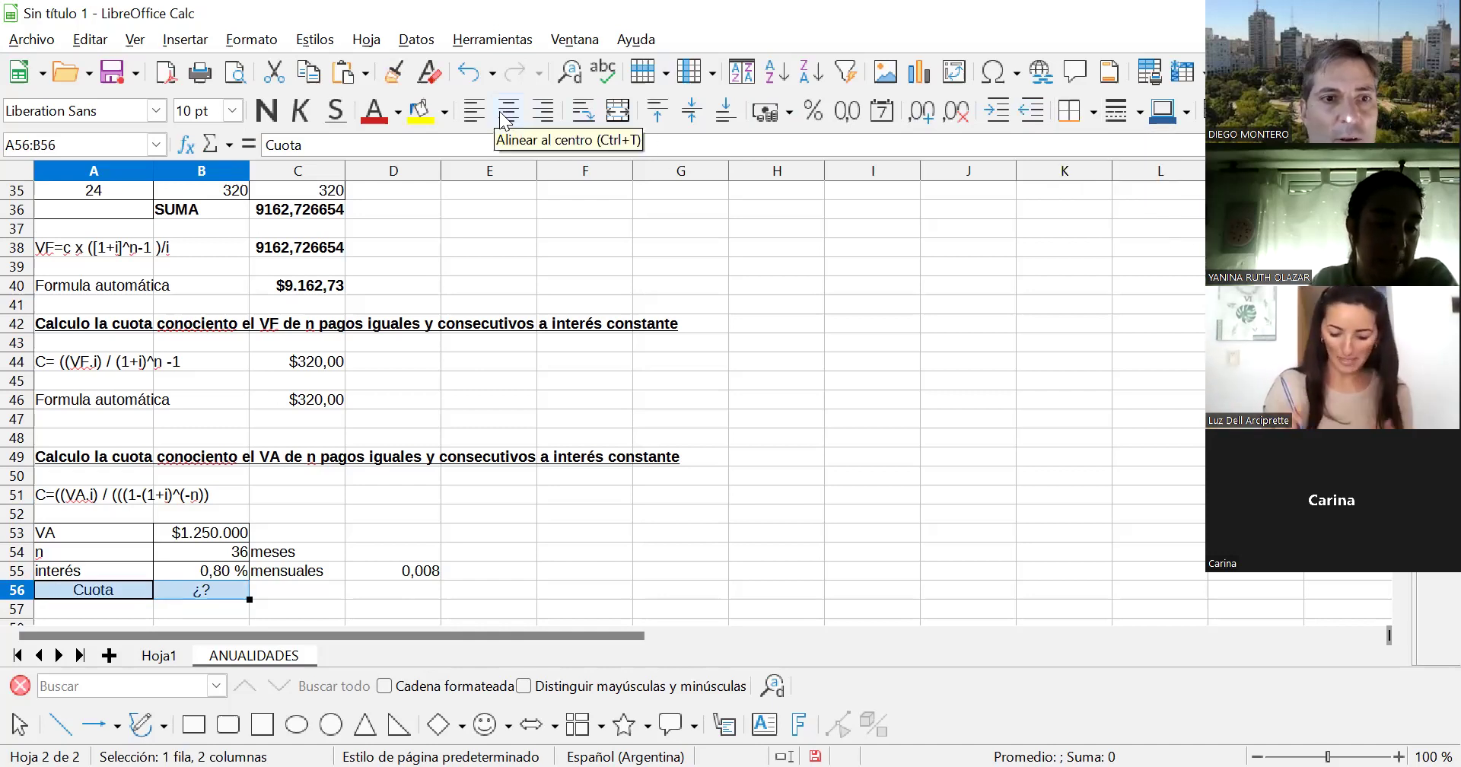
- Enter the label Cuota in A58, below the bordered data block
key("Down")
key("Down")
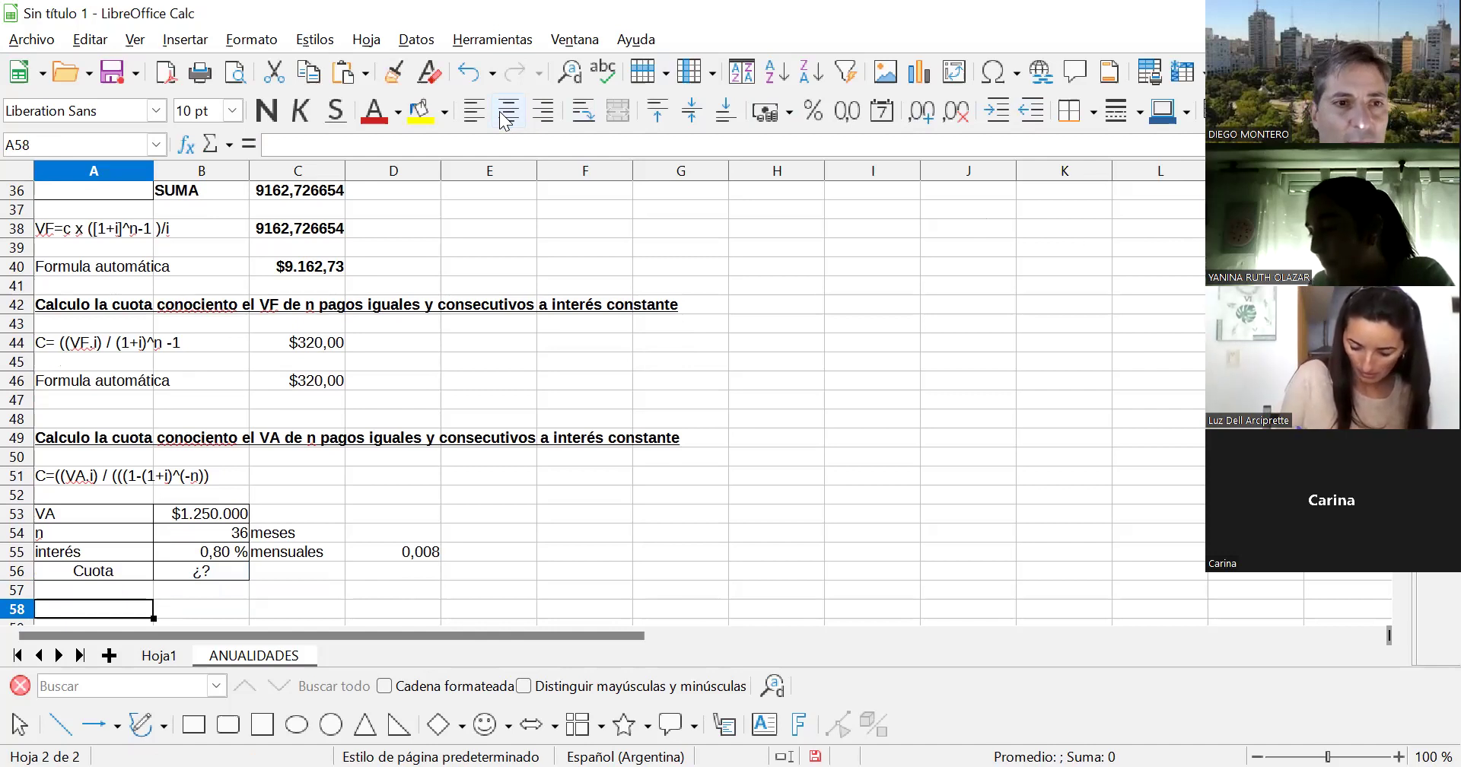
type("c")
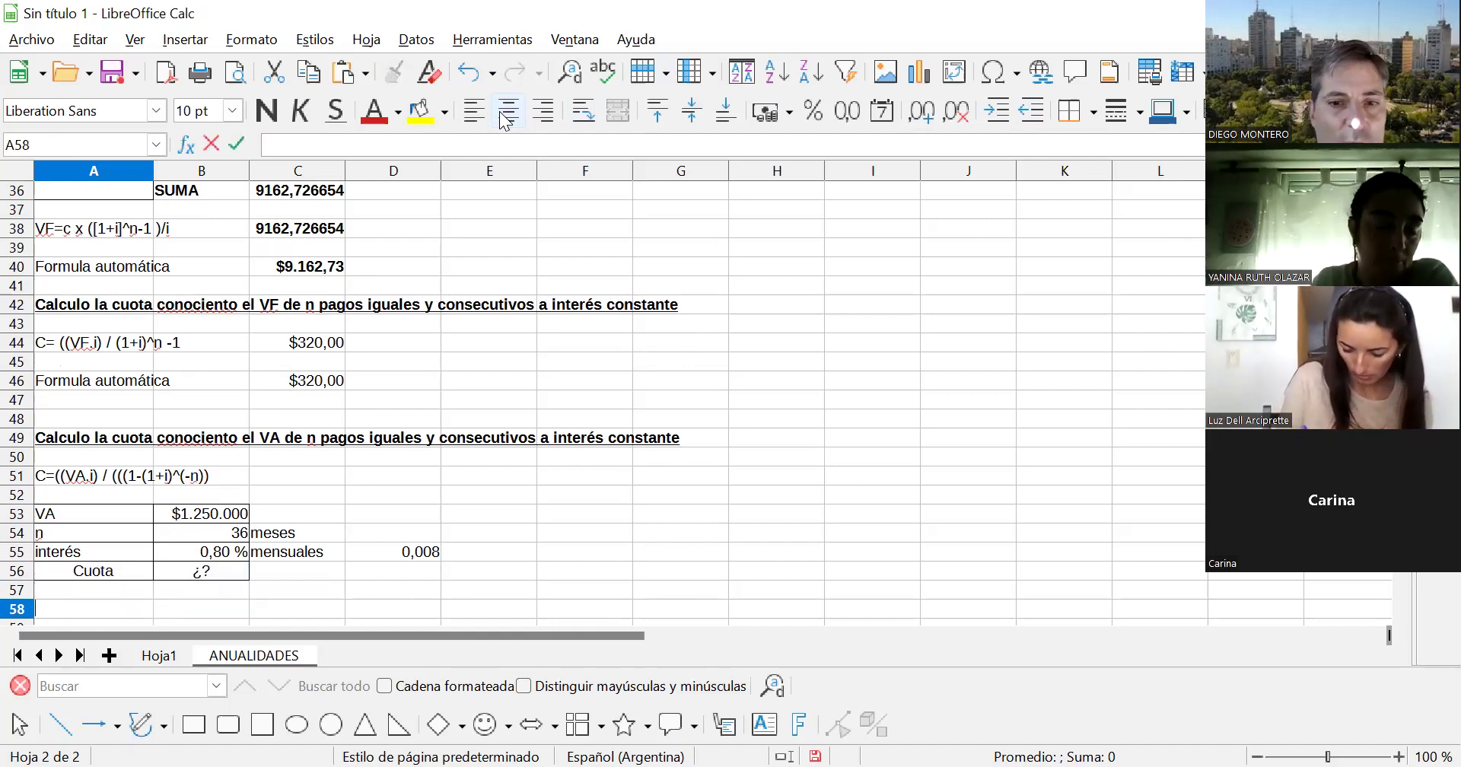
type("UOT")
key("Tab")
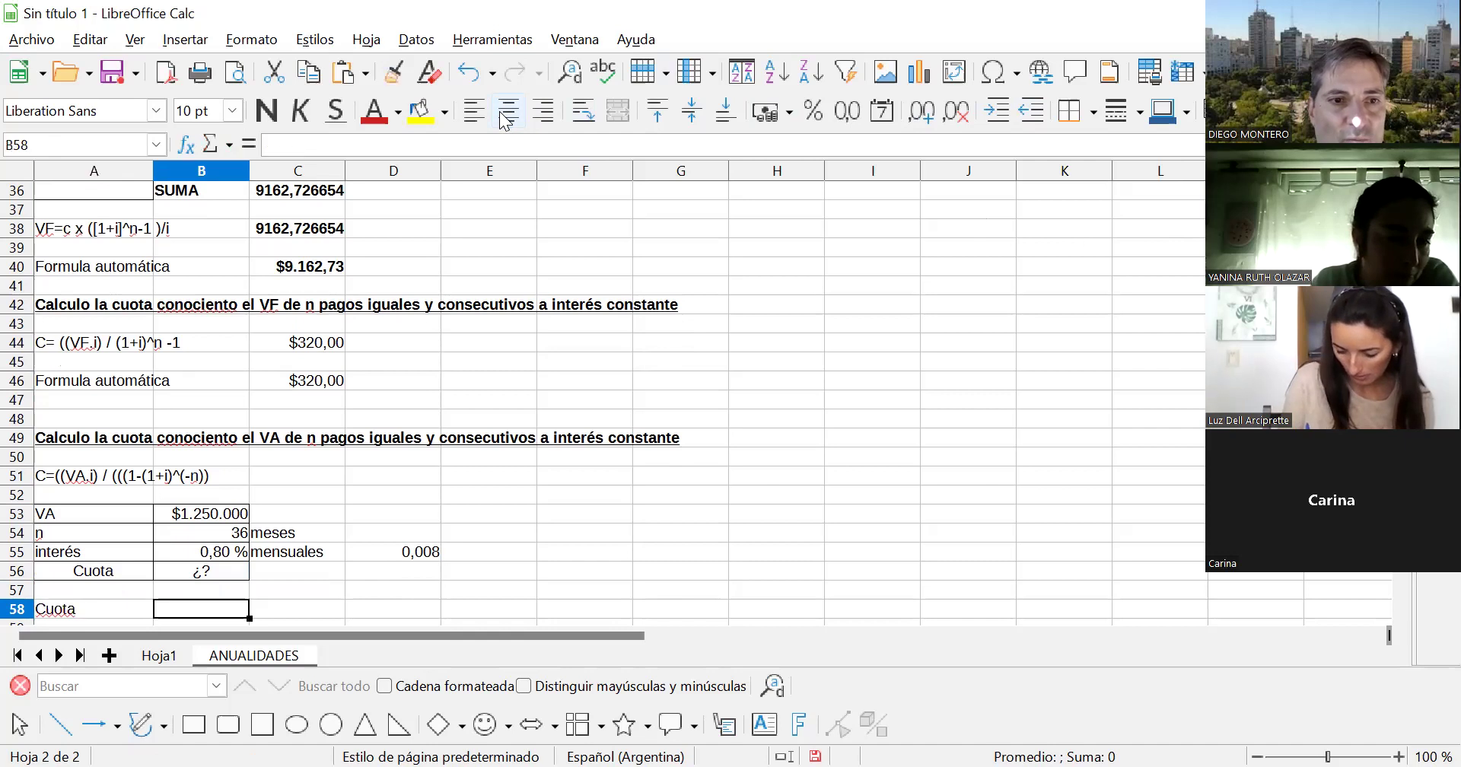
- Calculate the payment in B58 with the formula +(1250000*0,008)/(((1-(1+0,008)^(-36))))
type("+")
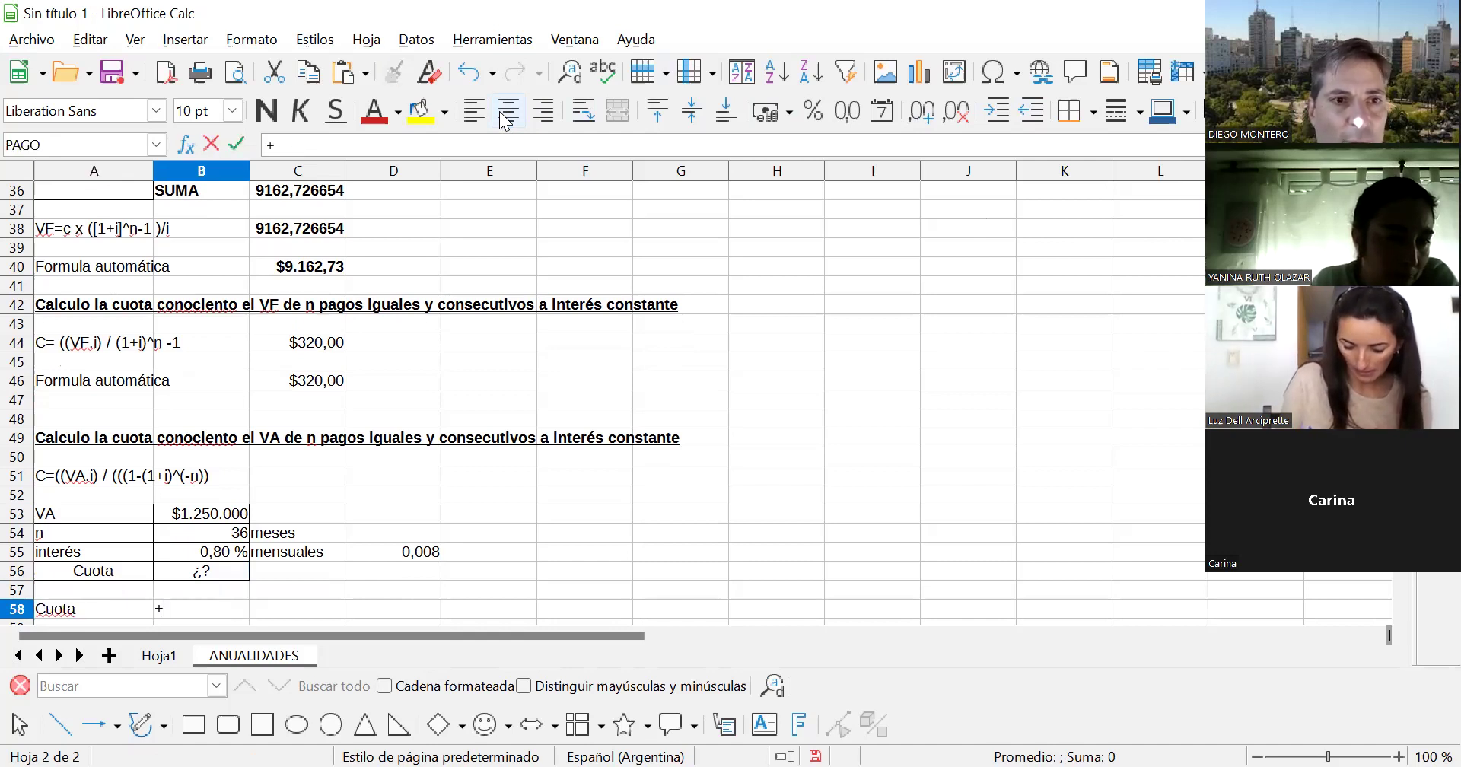
type("(")
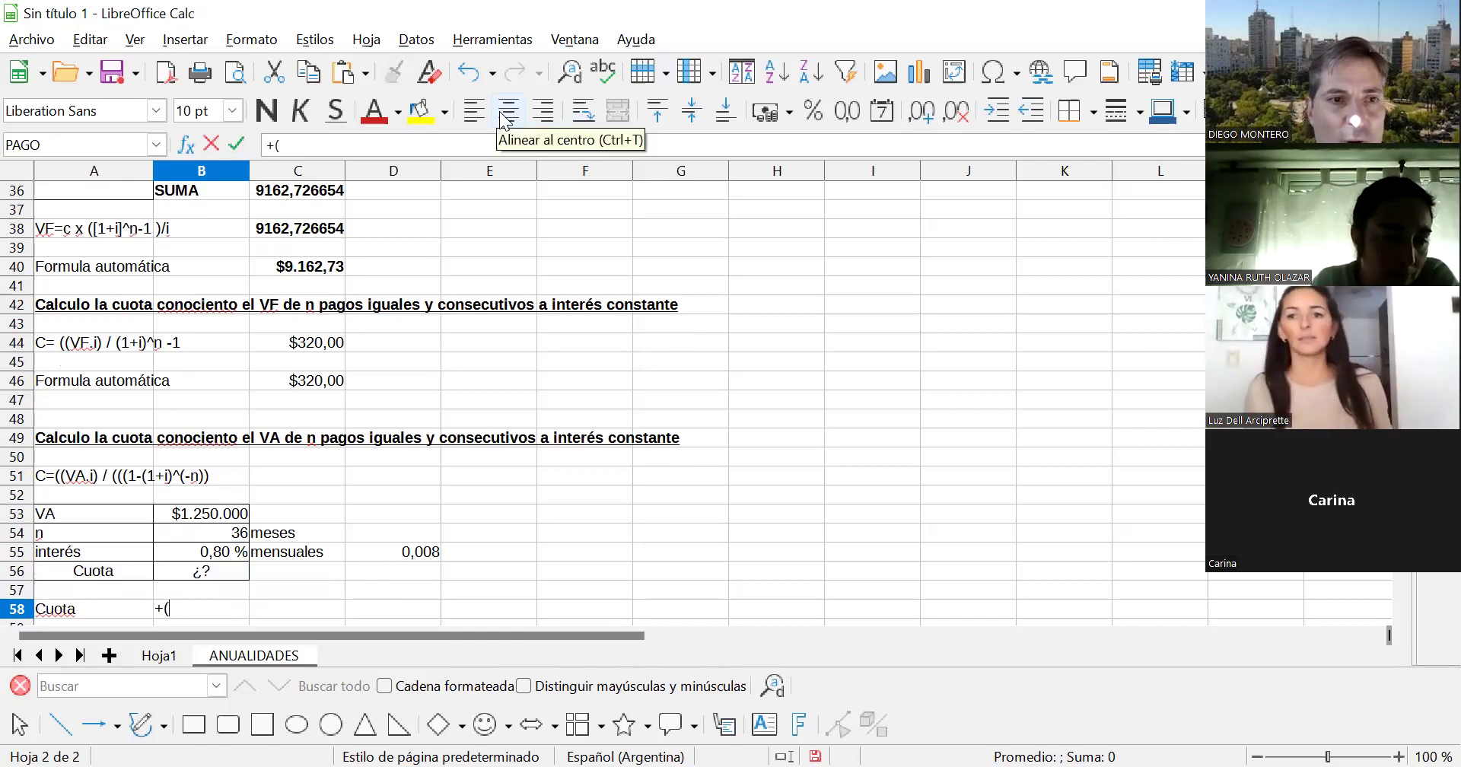
type("1250")
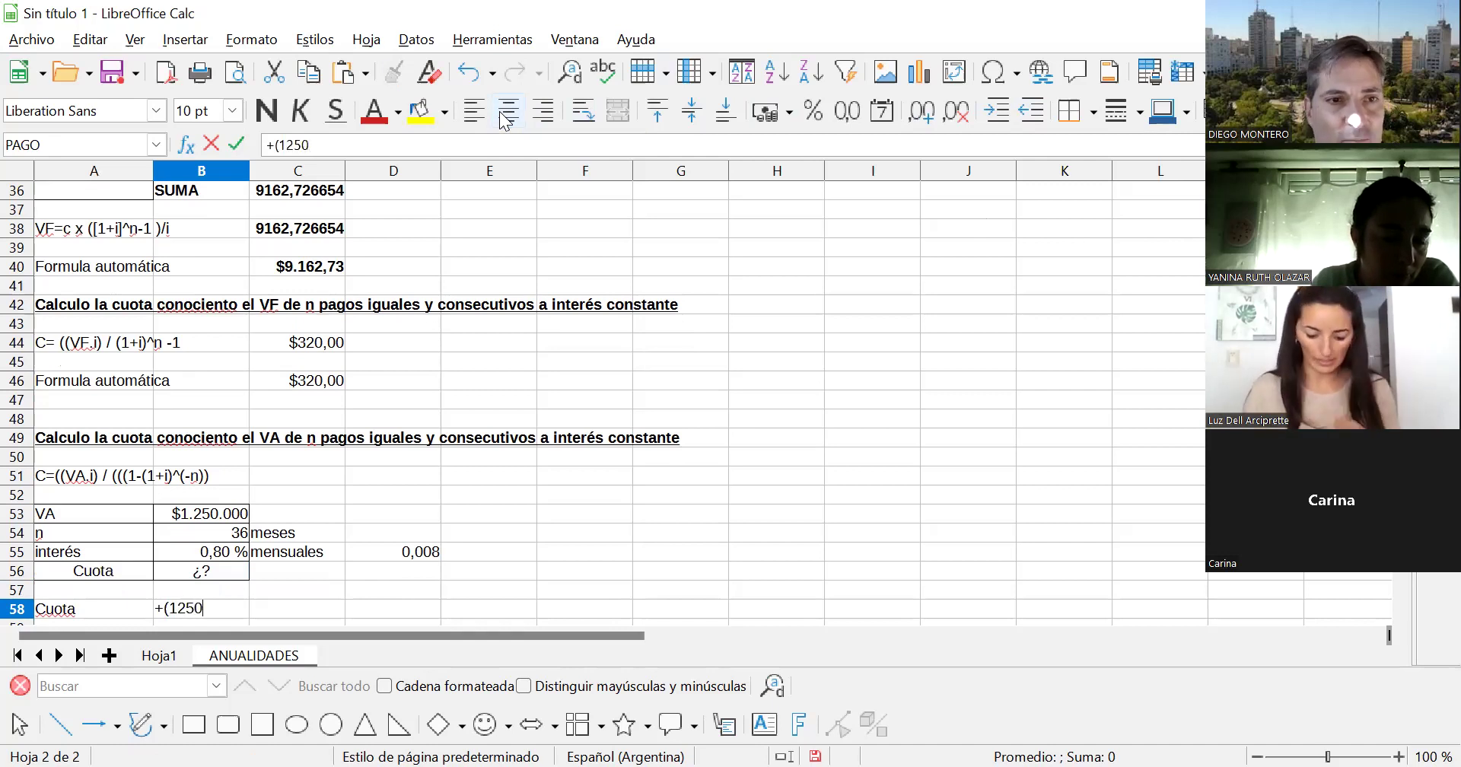
type("000*")
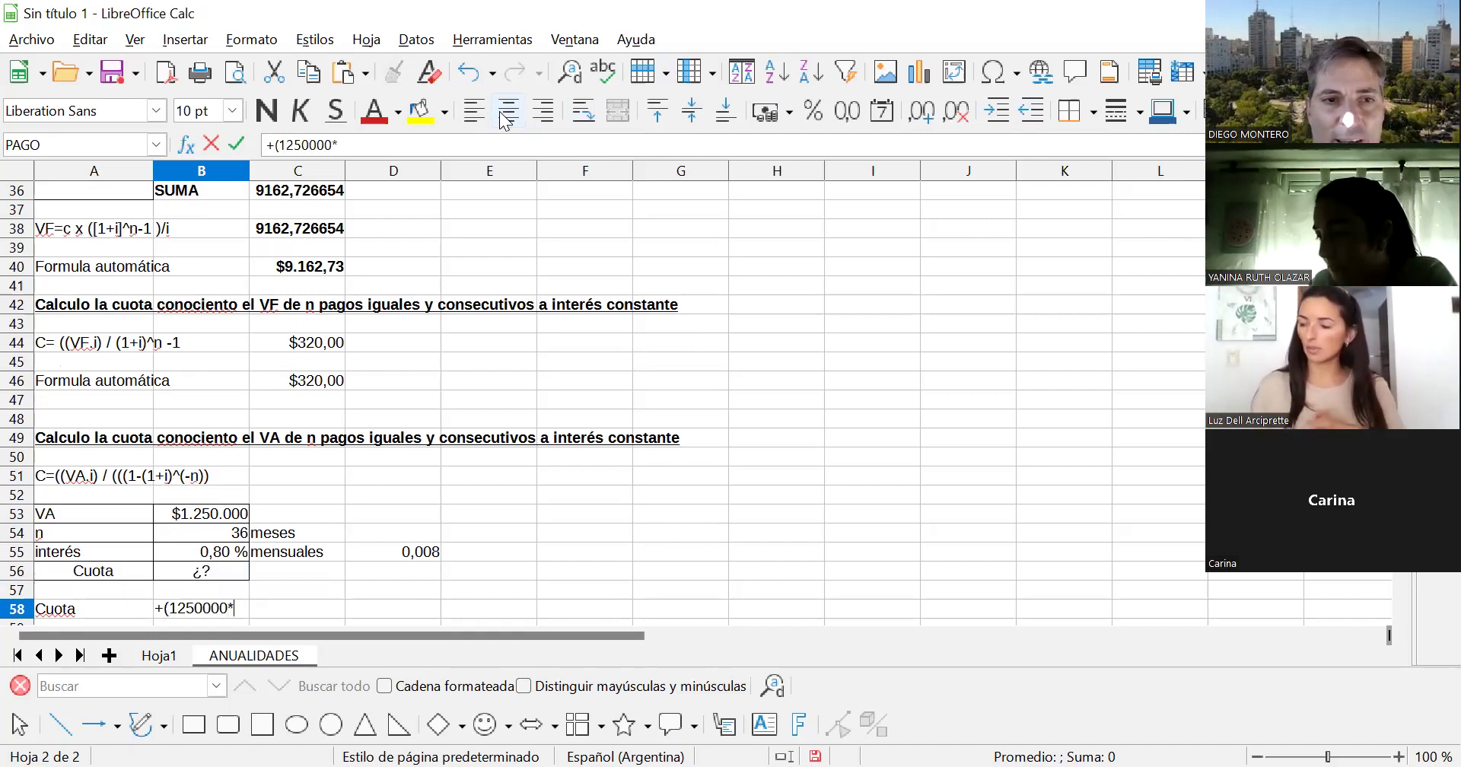
type("0,")
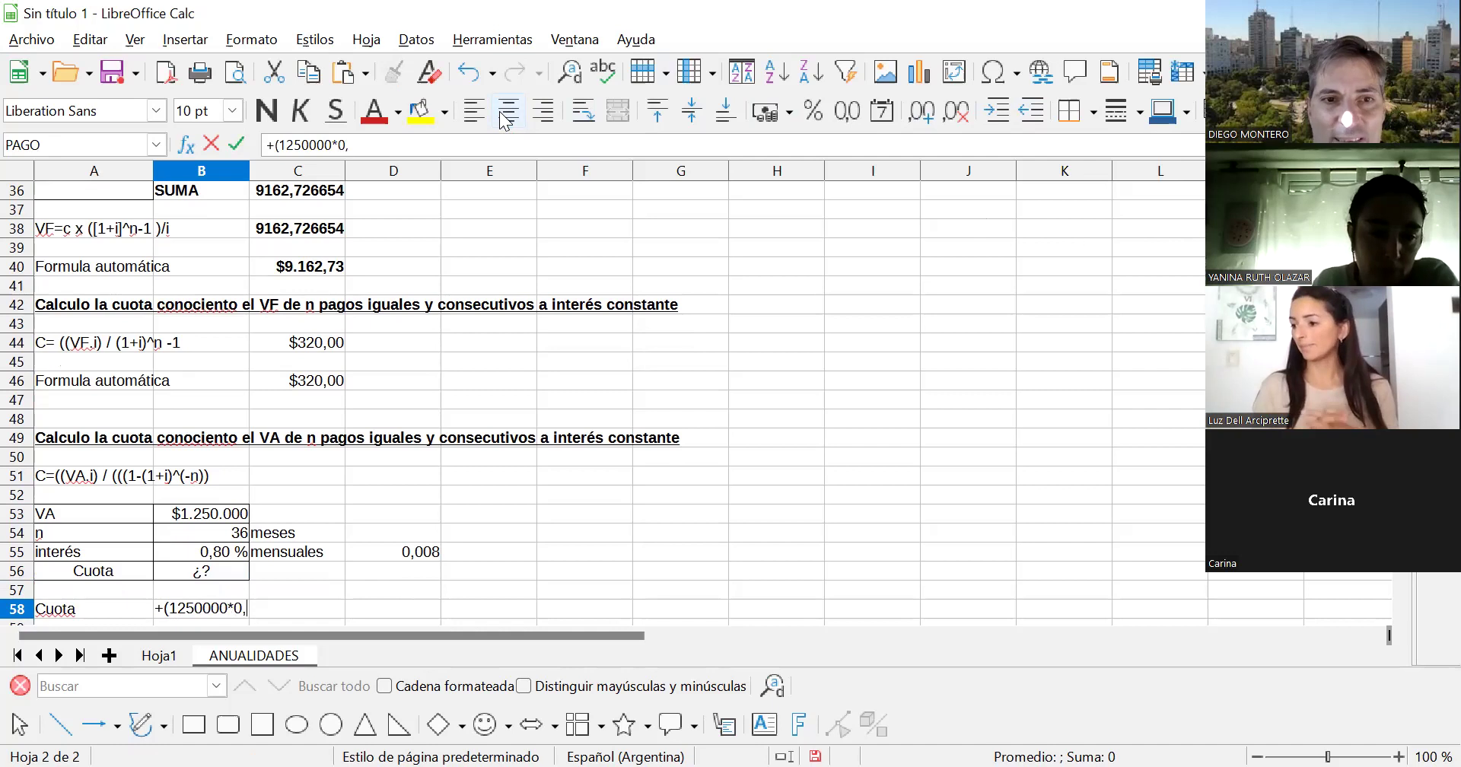
type("008")
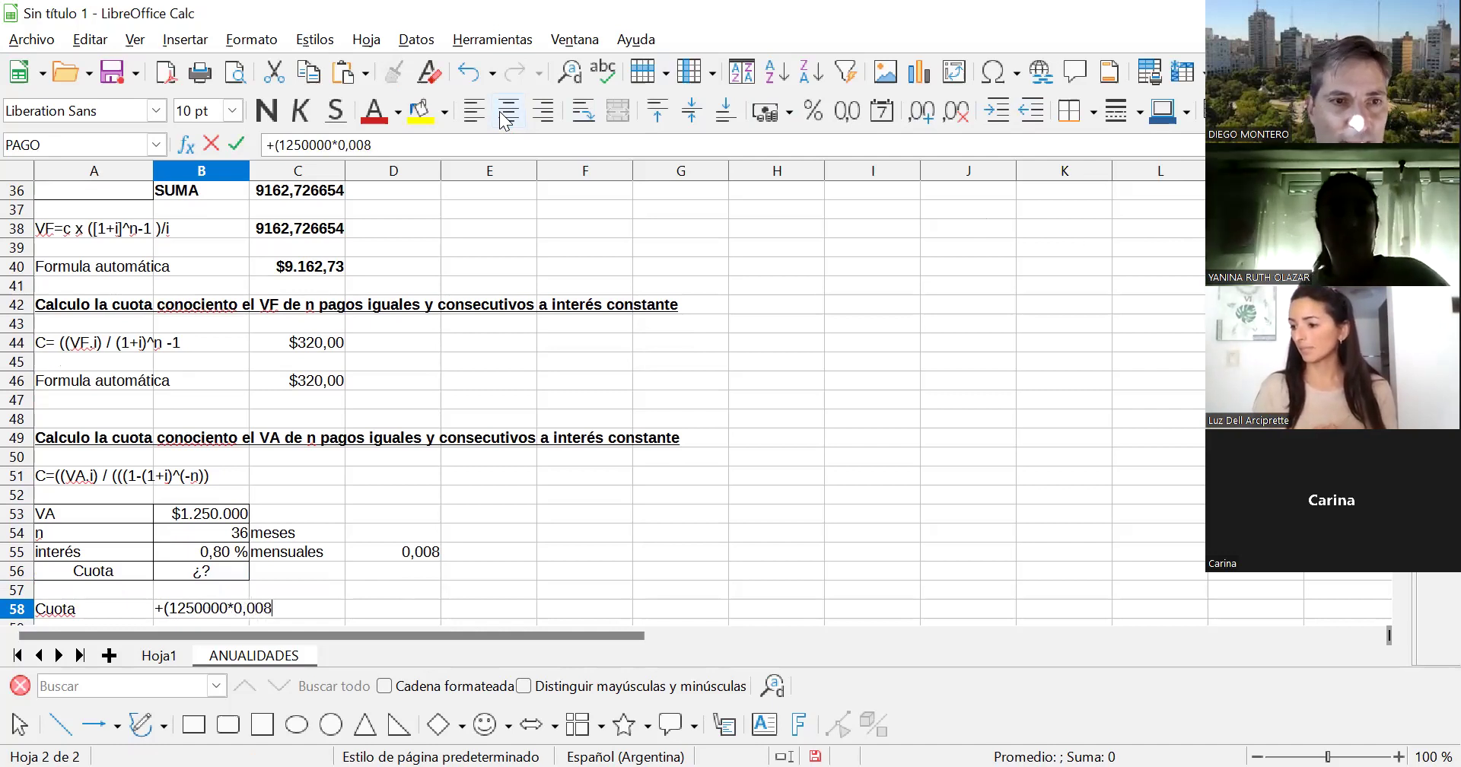
type(")")
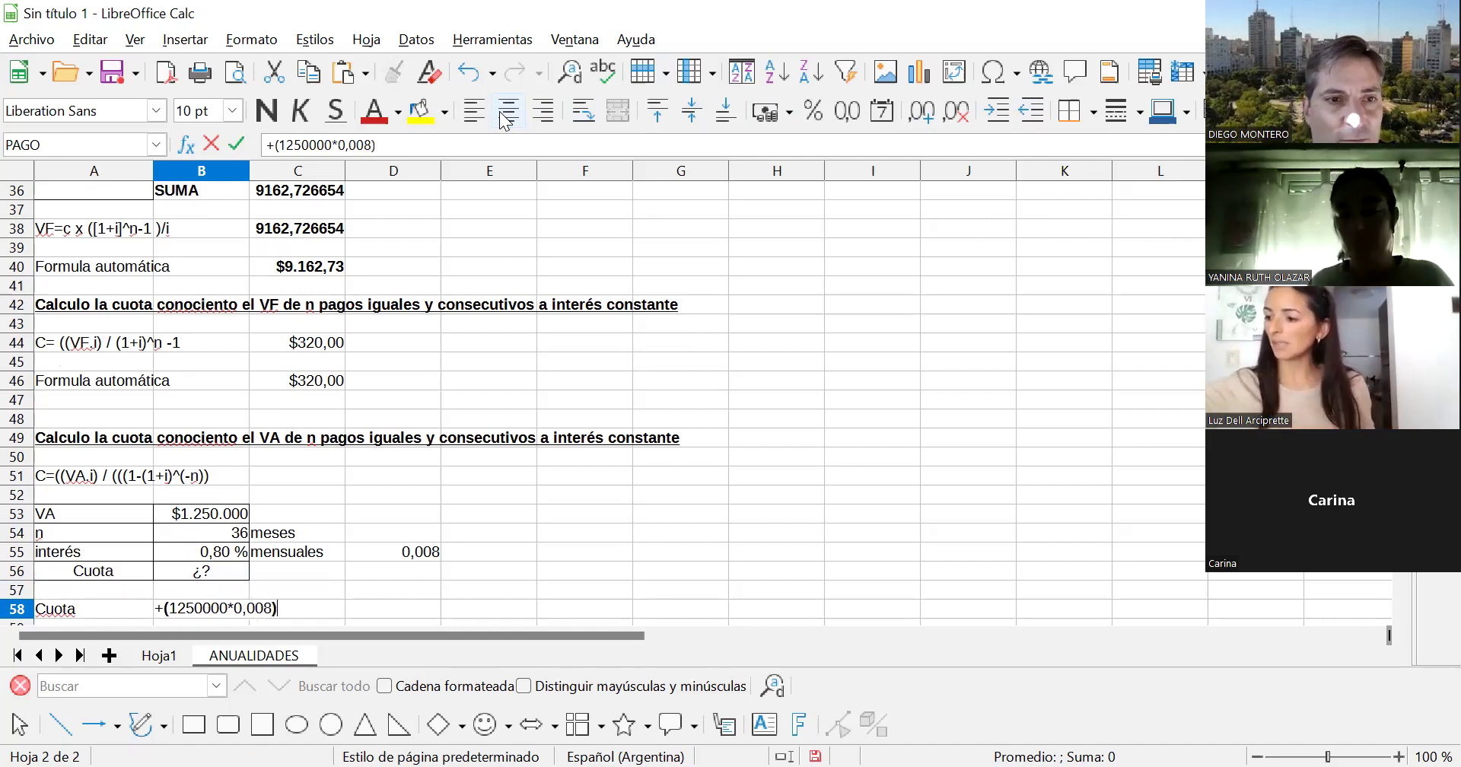
type("/")
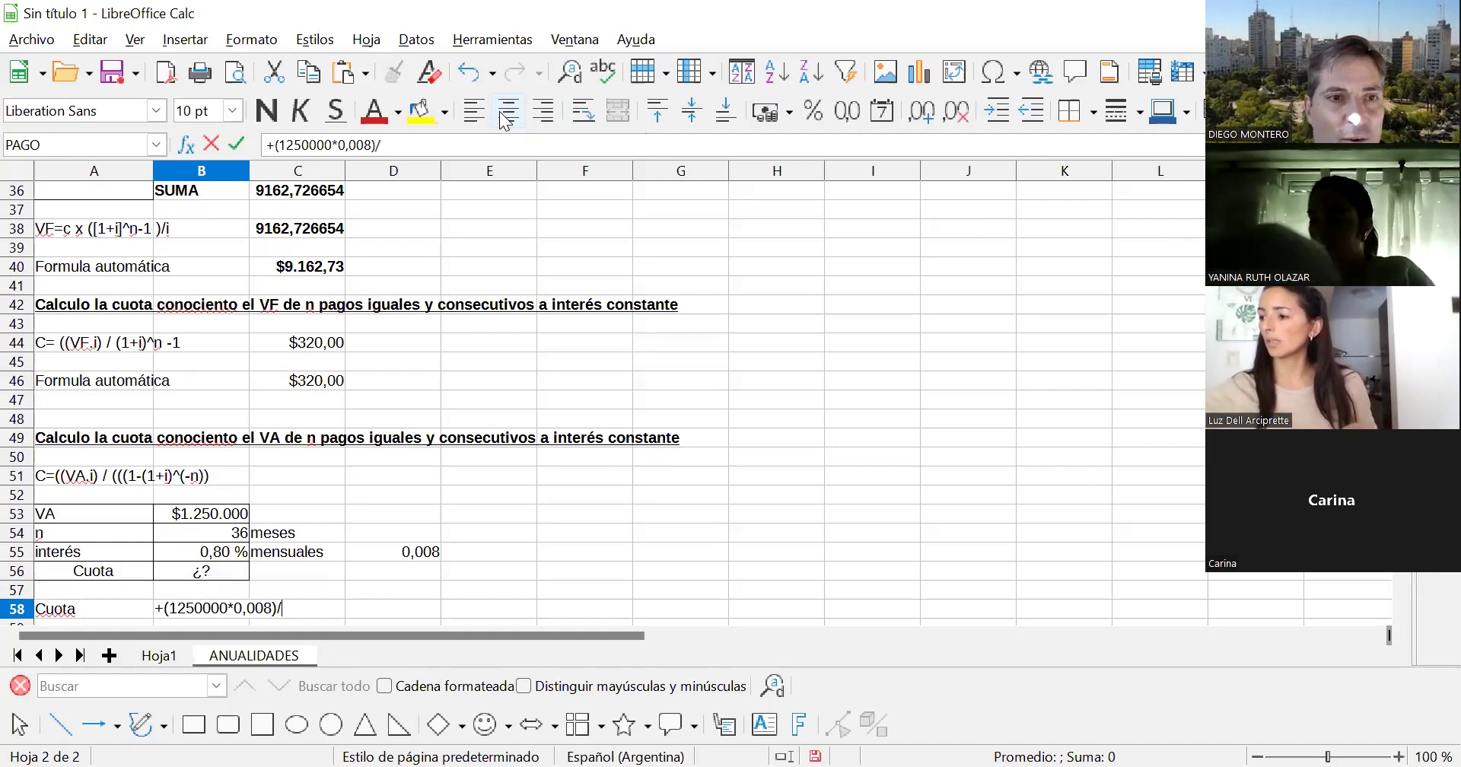
type("(((1-")
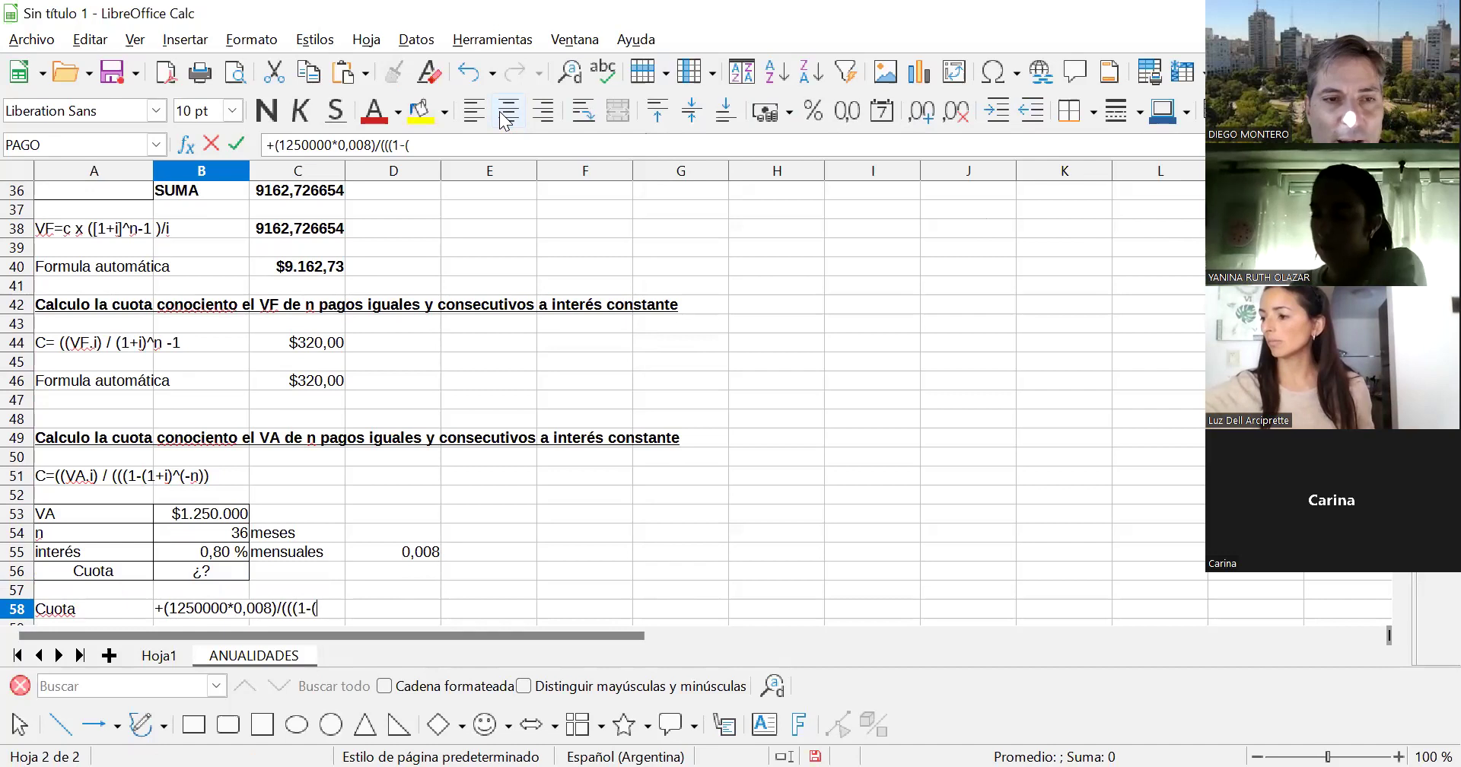
type("(1")
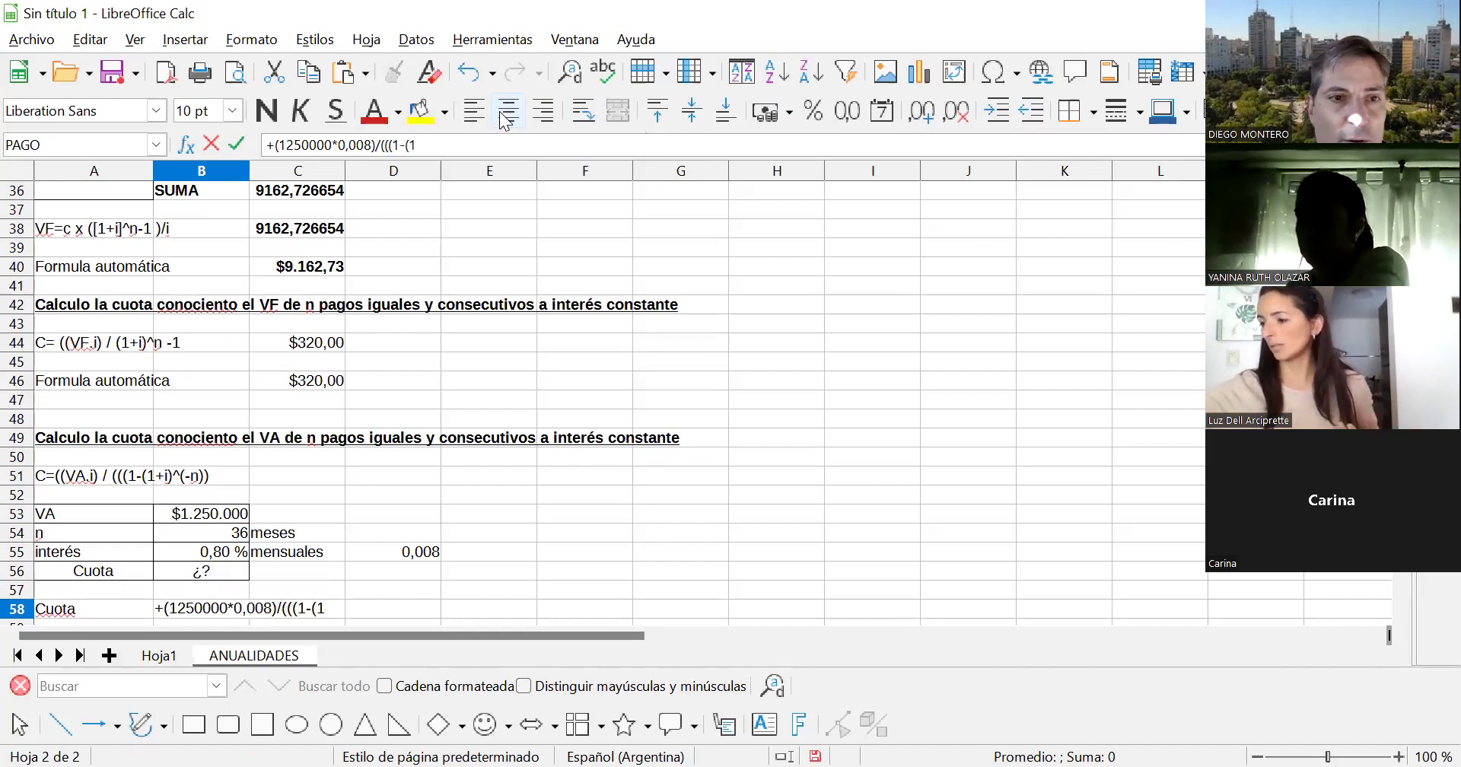
type("+0,00")
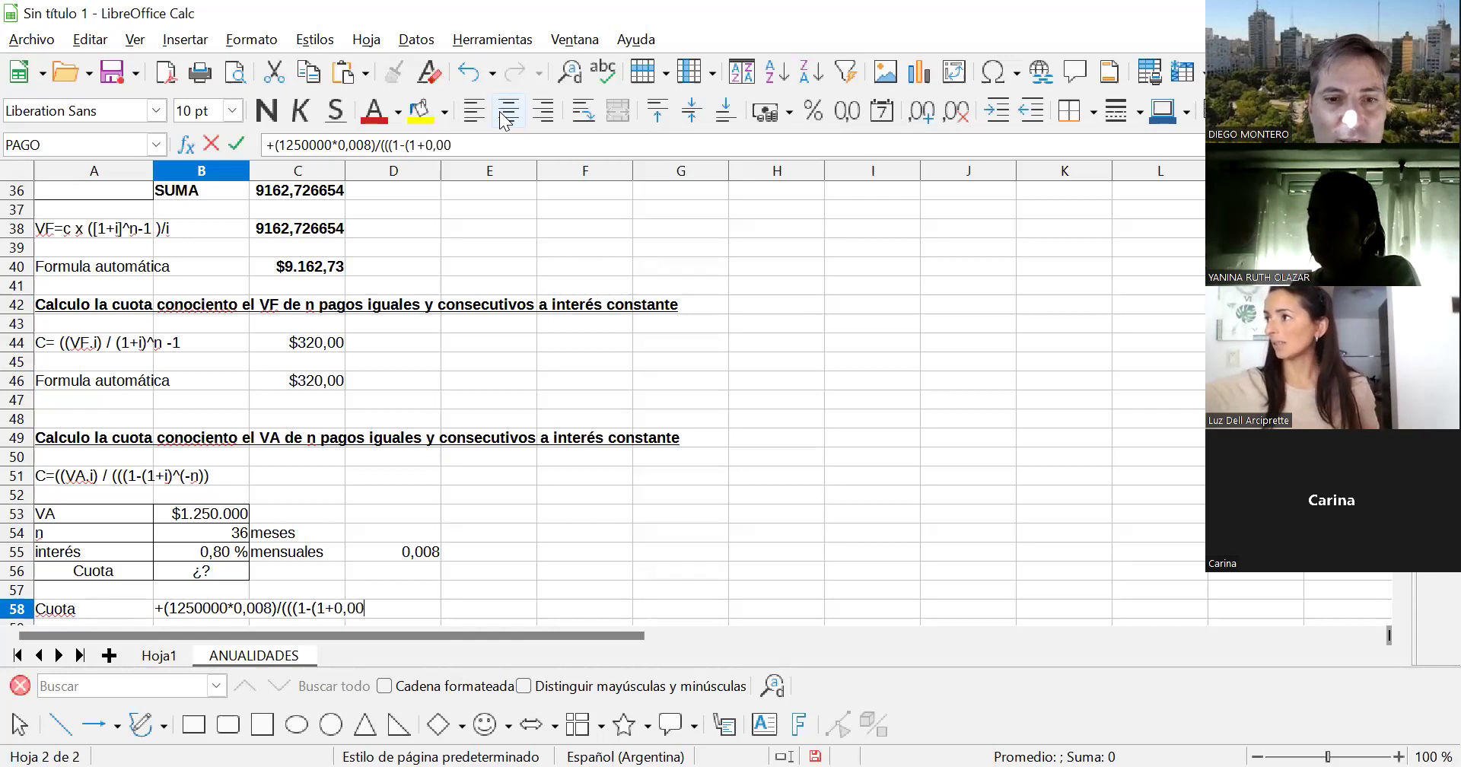
type("8")
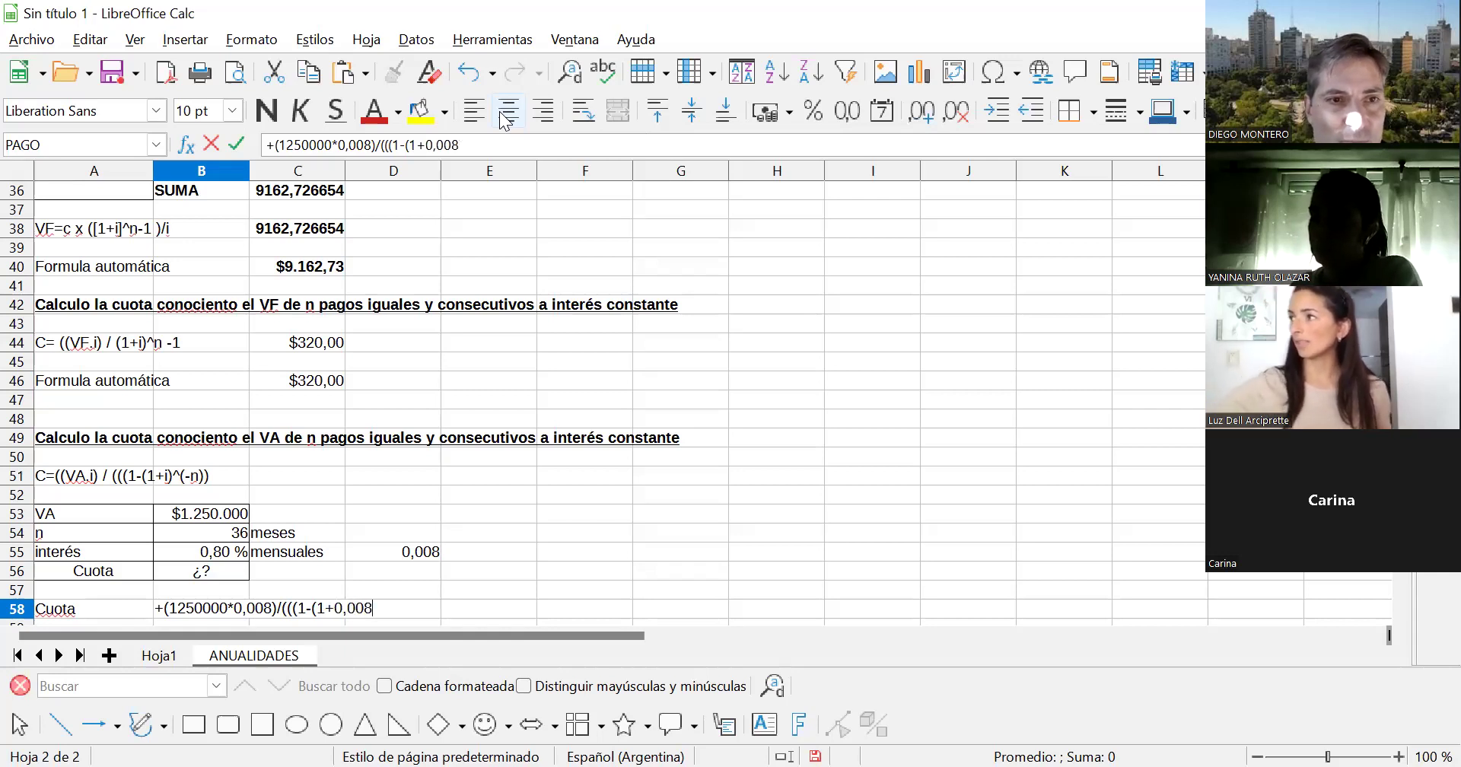
type(")")
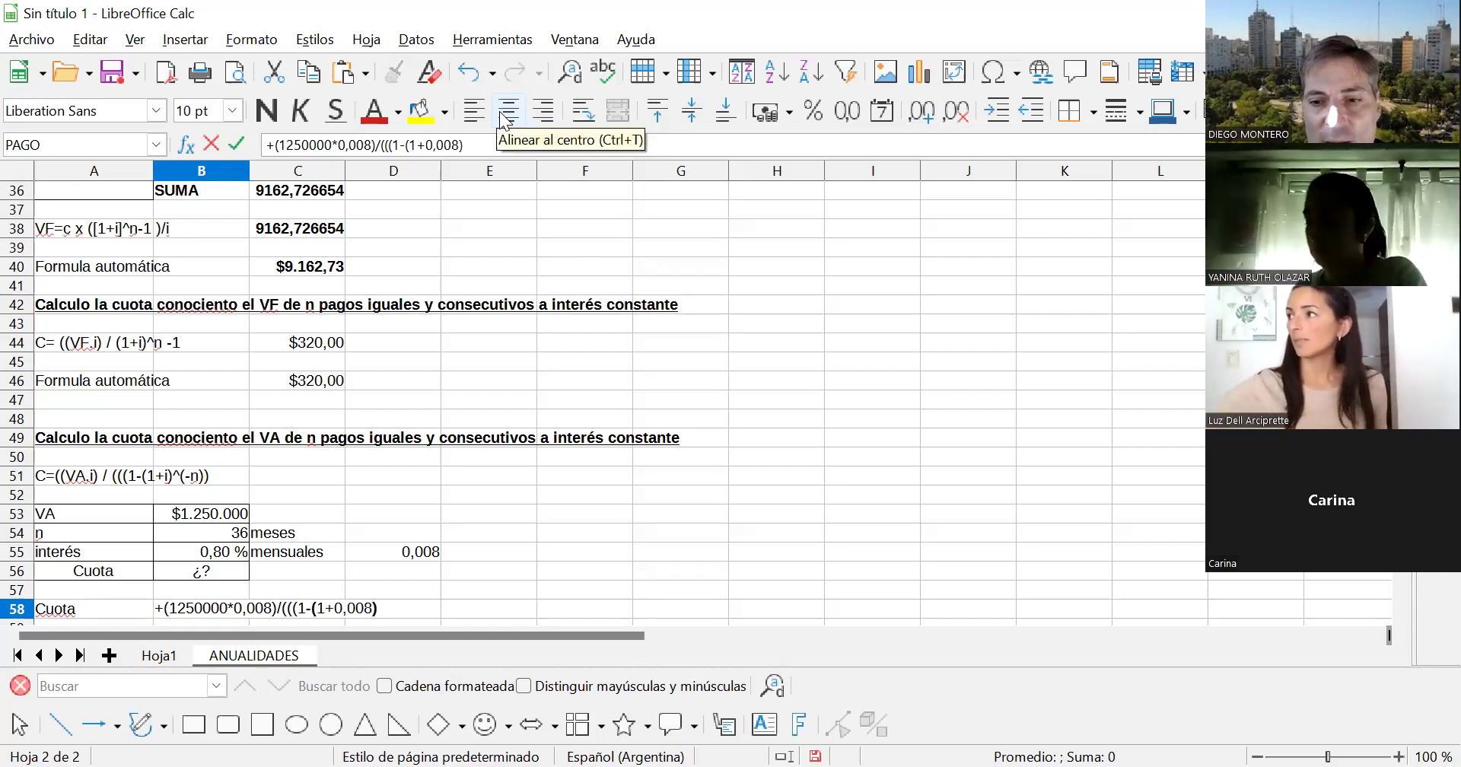
type("^")
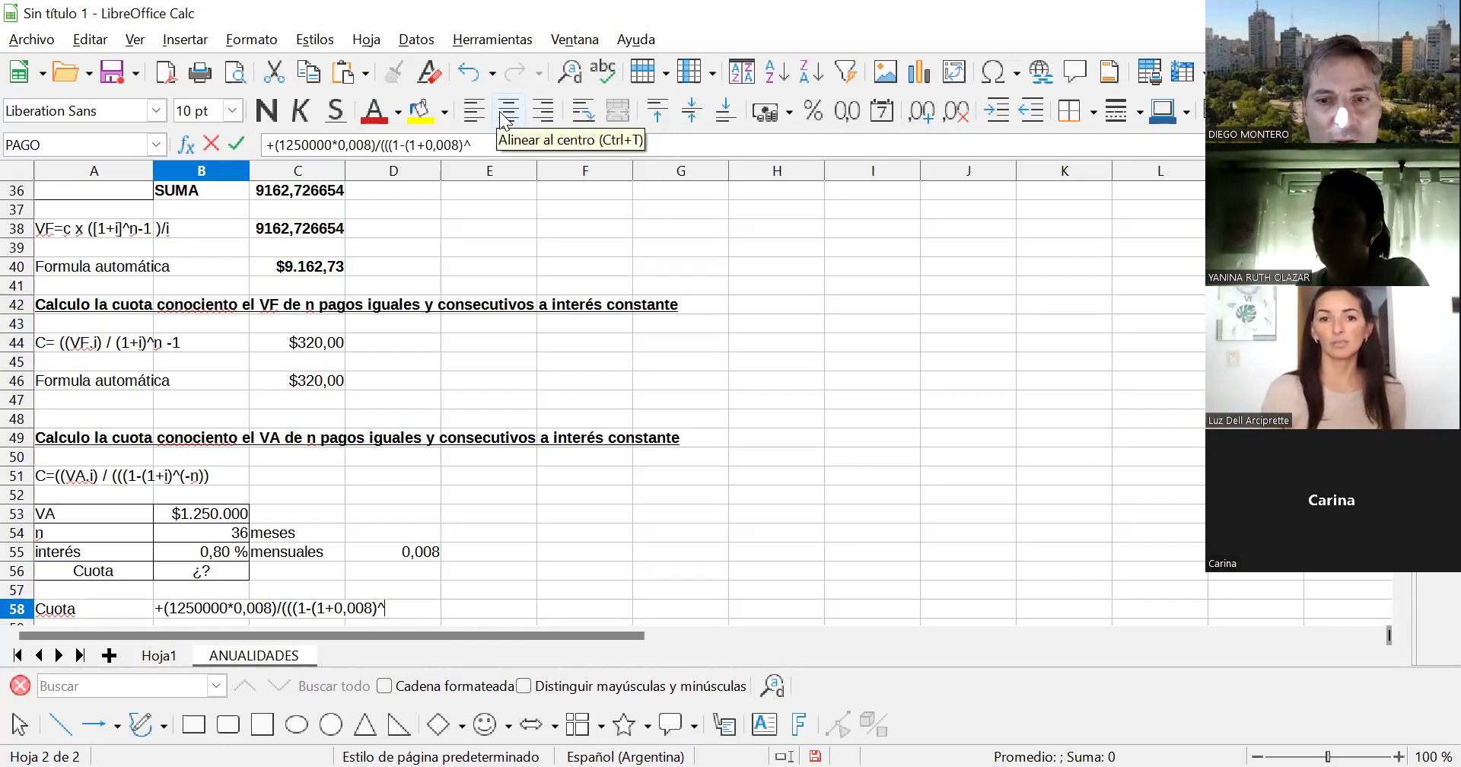
type("(")
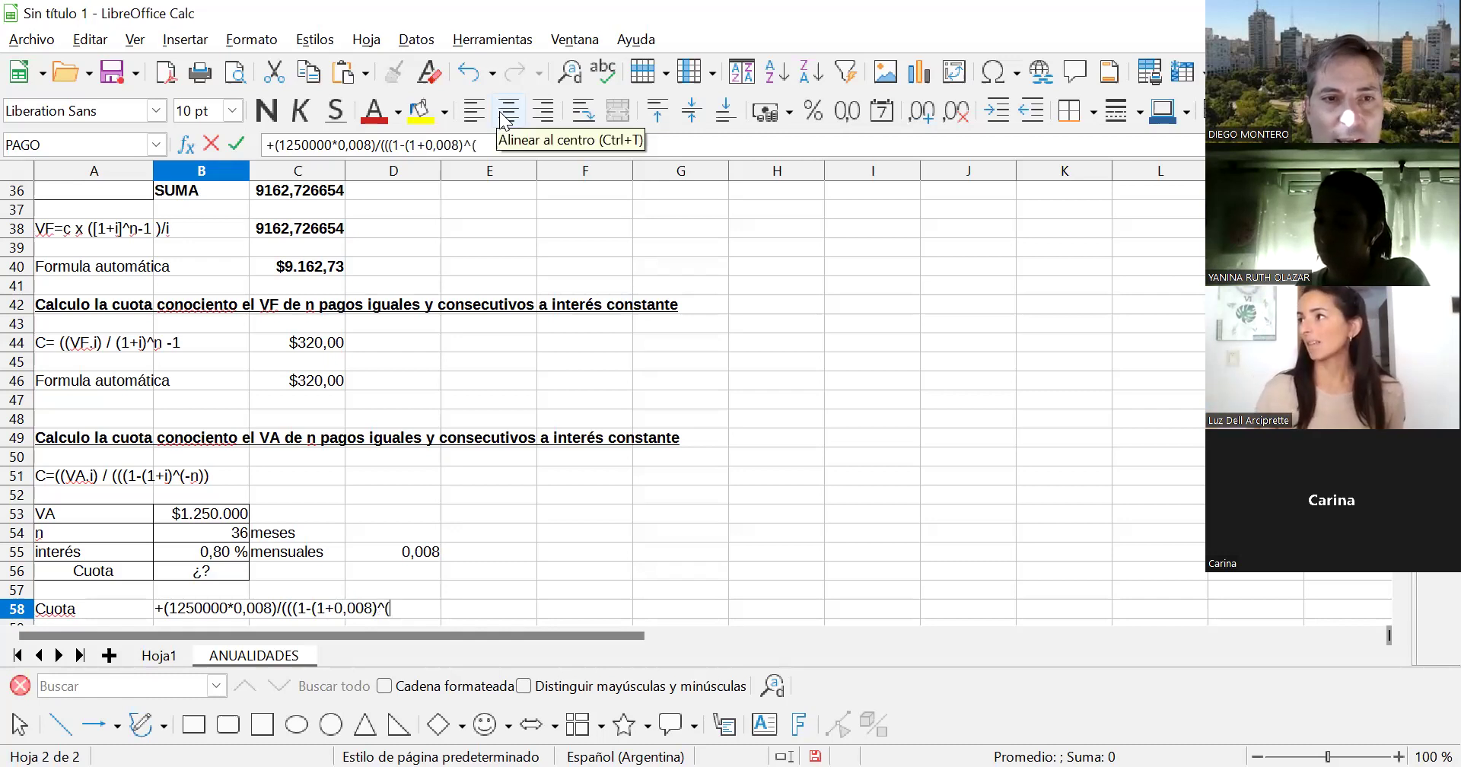
type("-36")
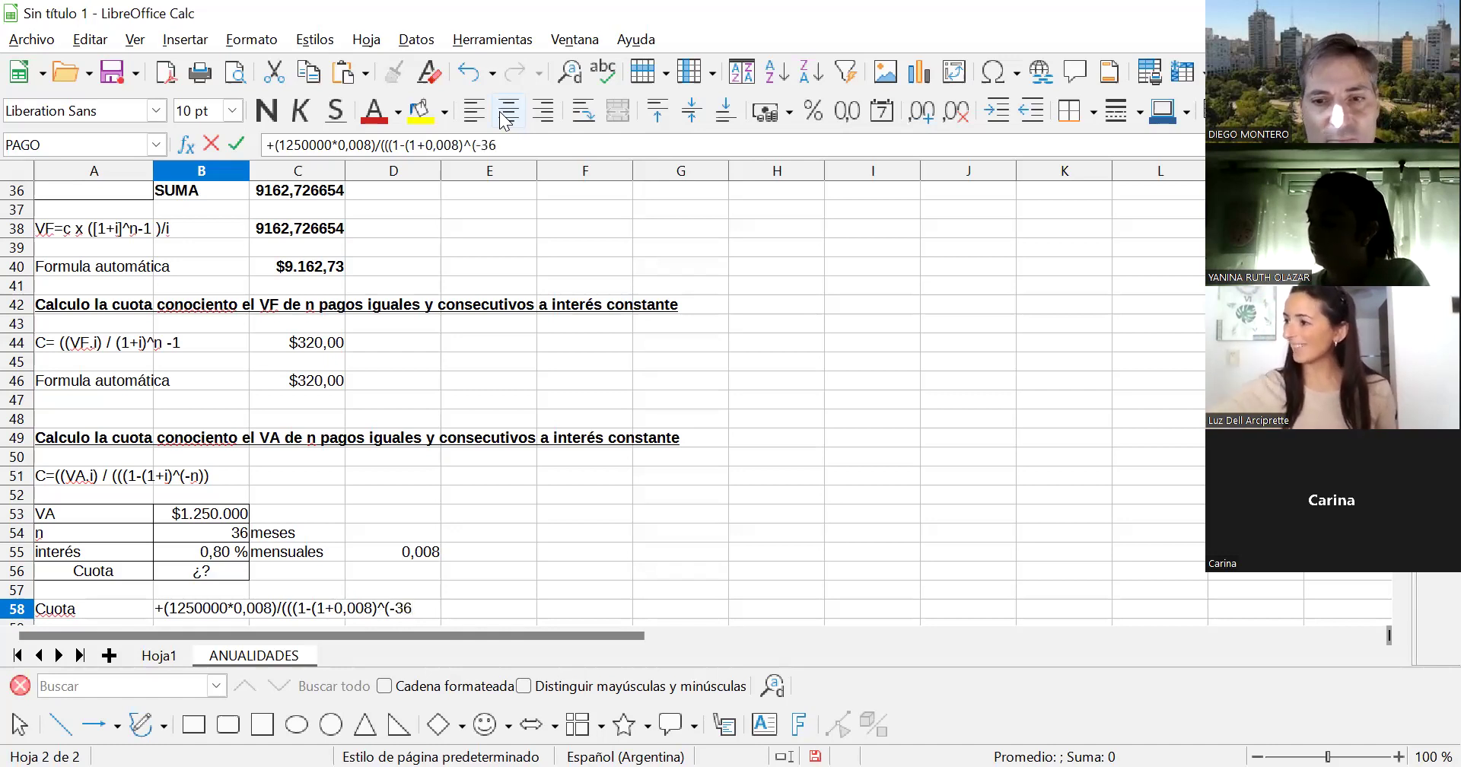
type("))")
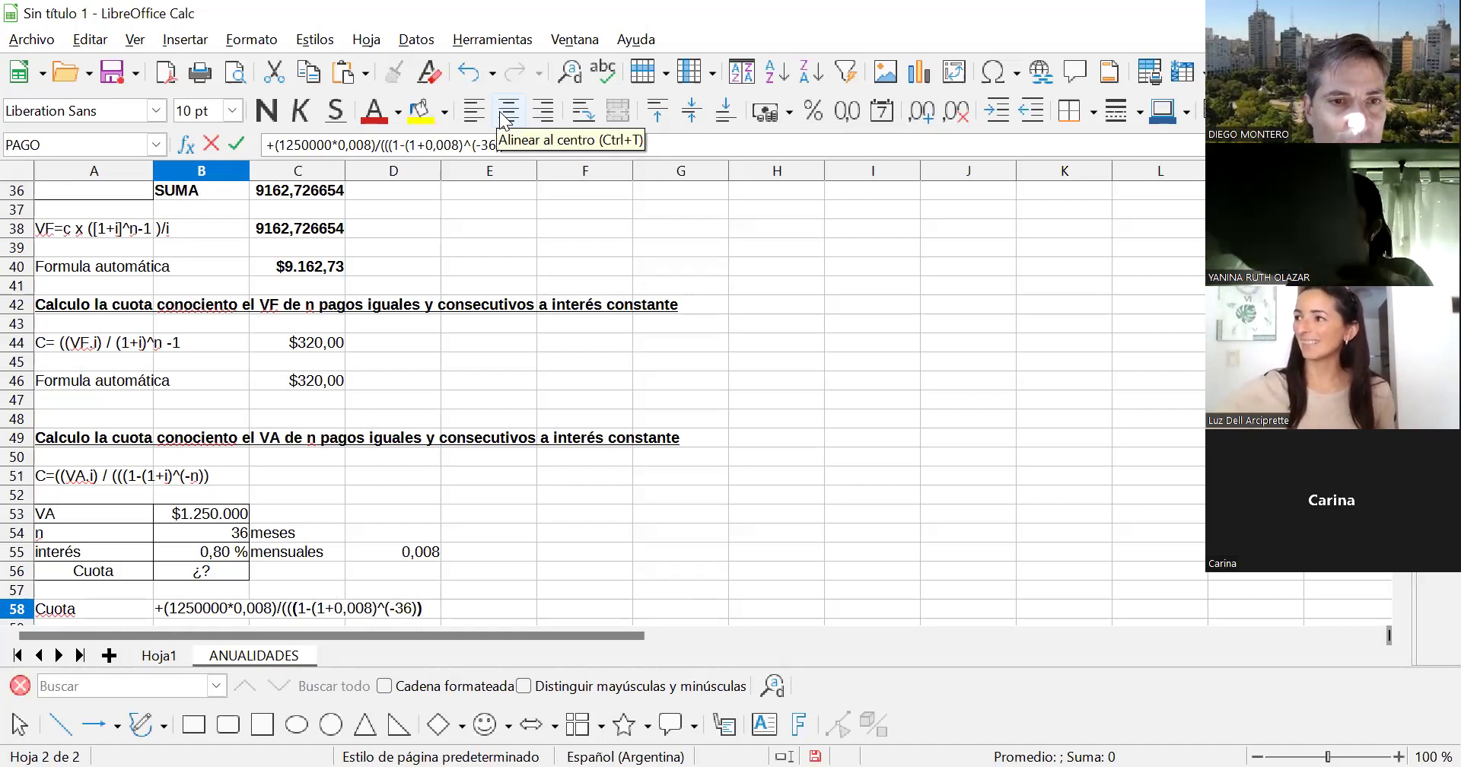
type(")")
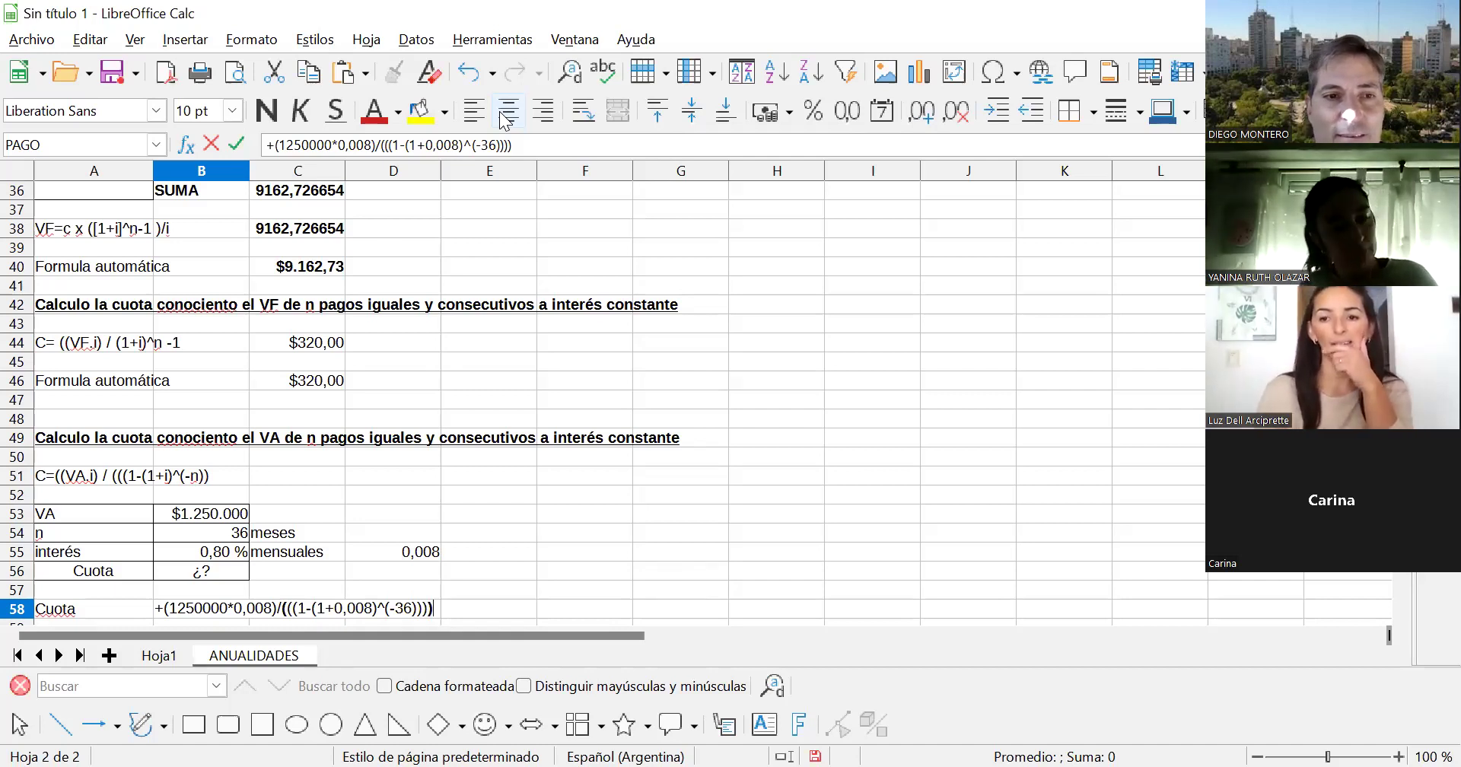
key("Return")
key("Up")
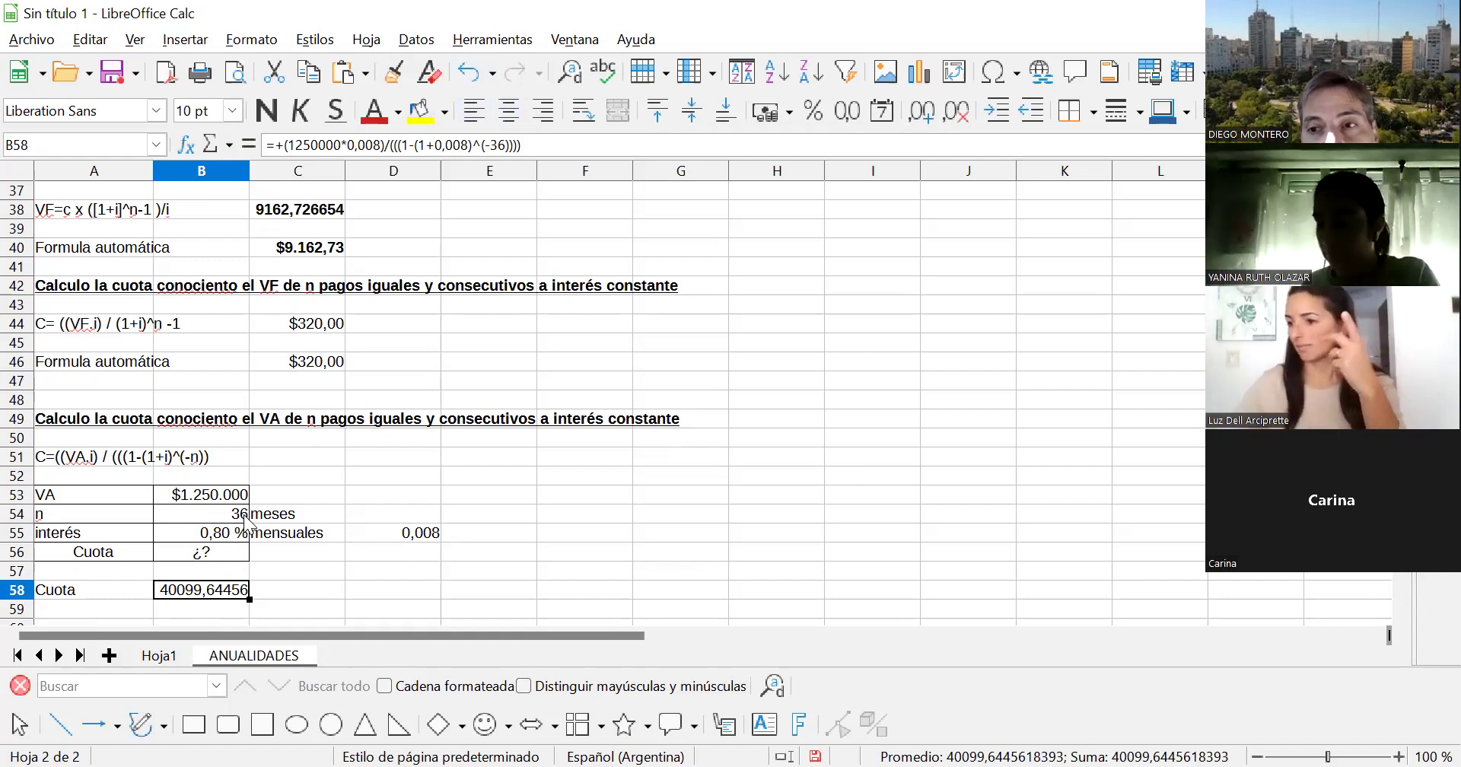
left_click(330, 578)
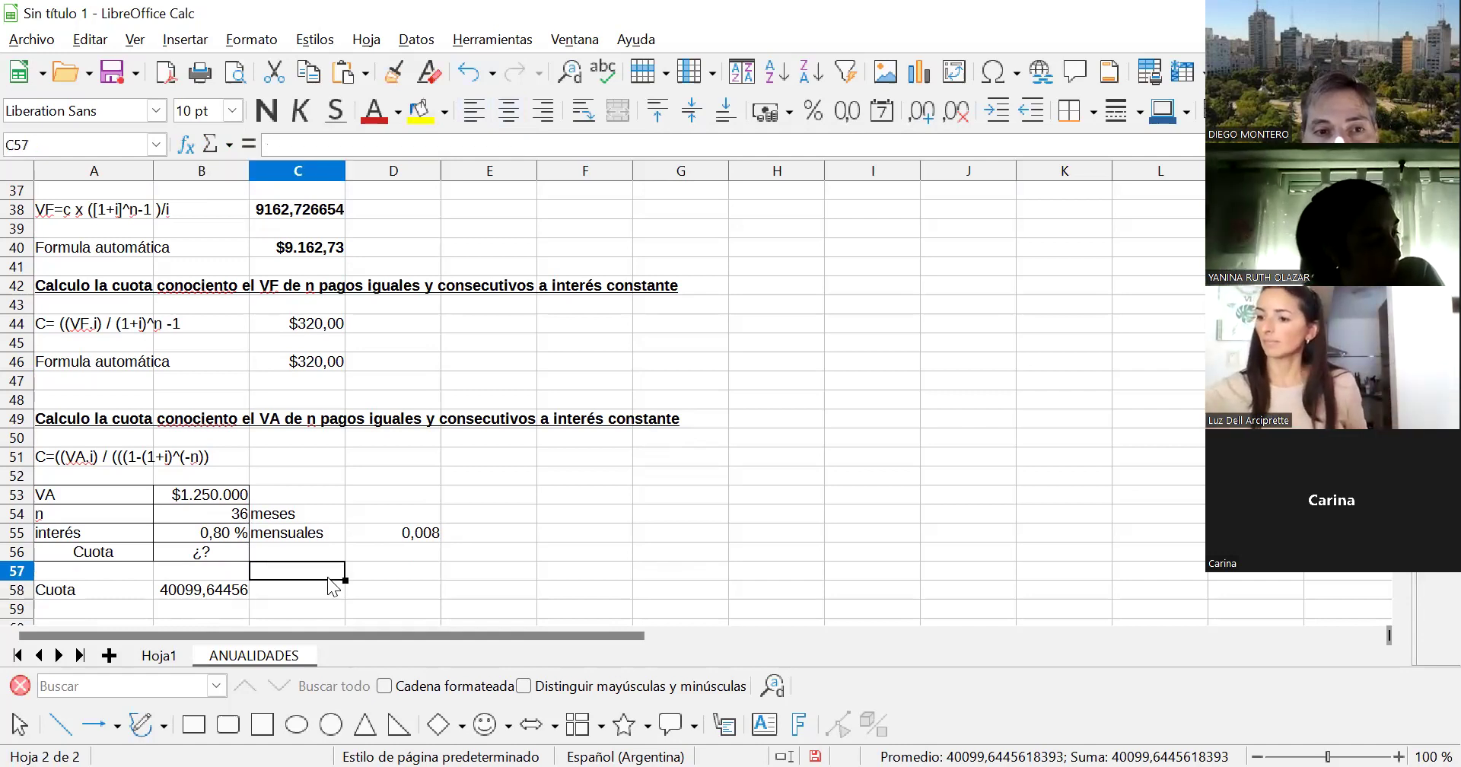
key("Down")
key("Up")
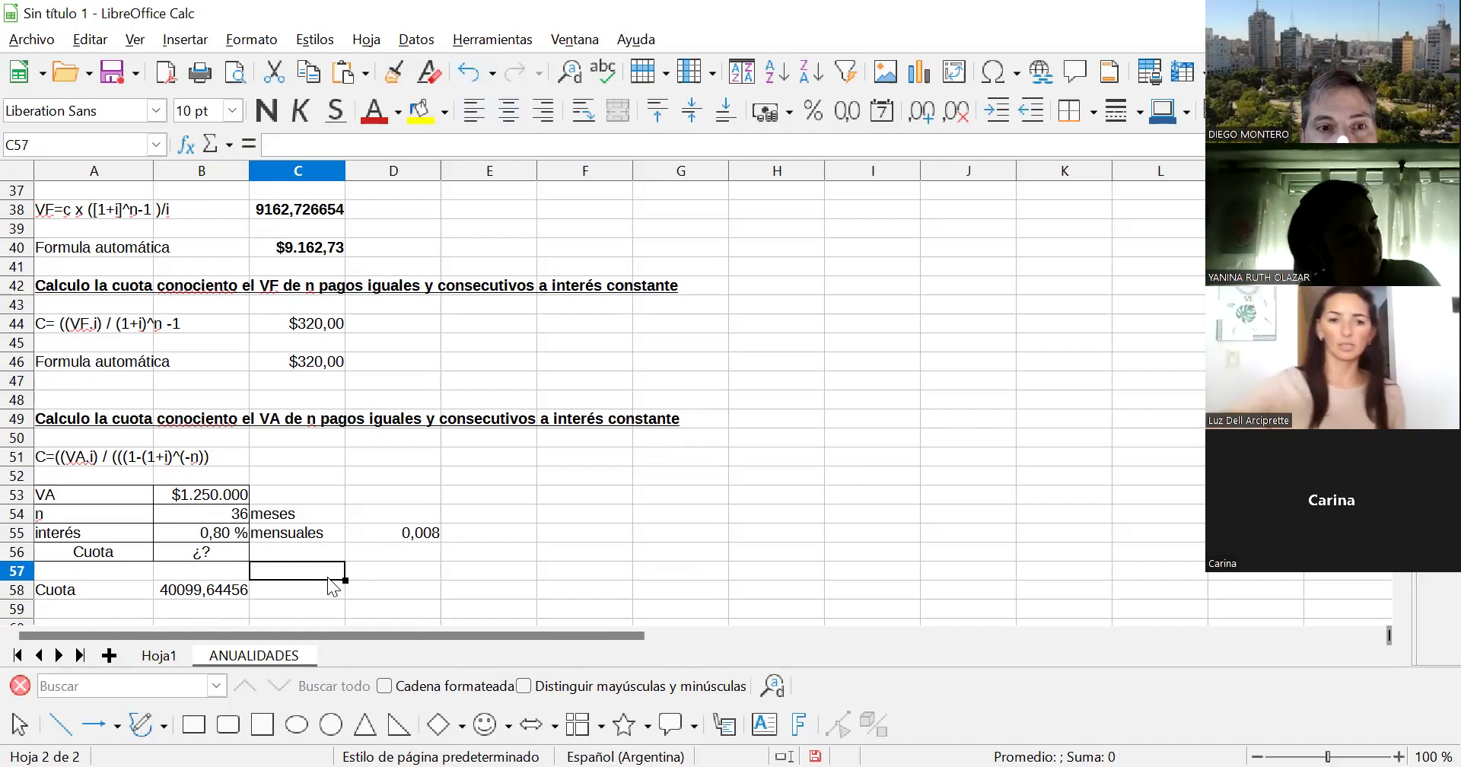
key("Up")
key("Down")
key("Down")
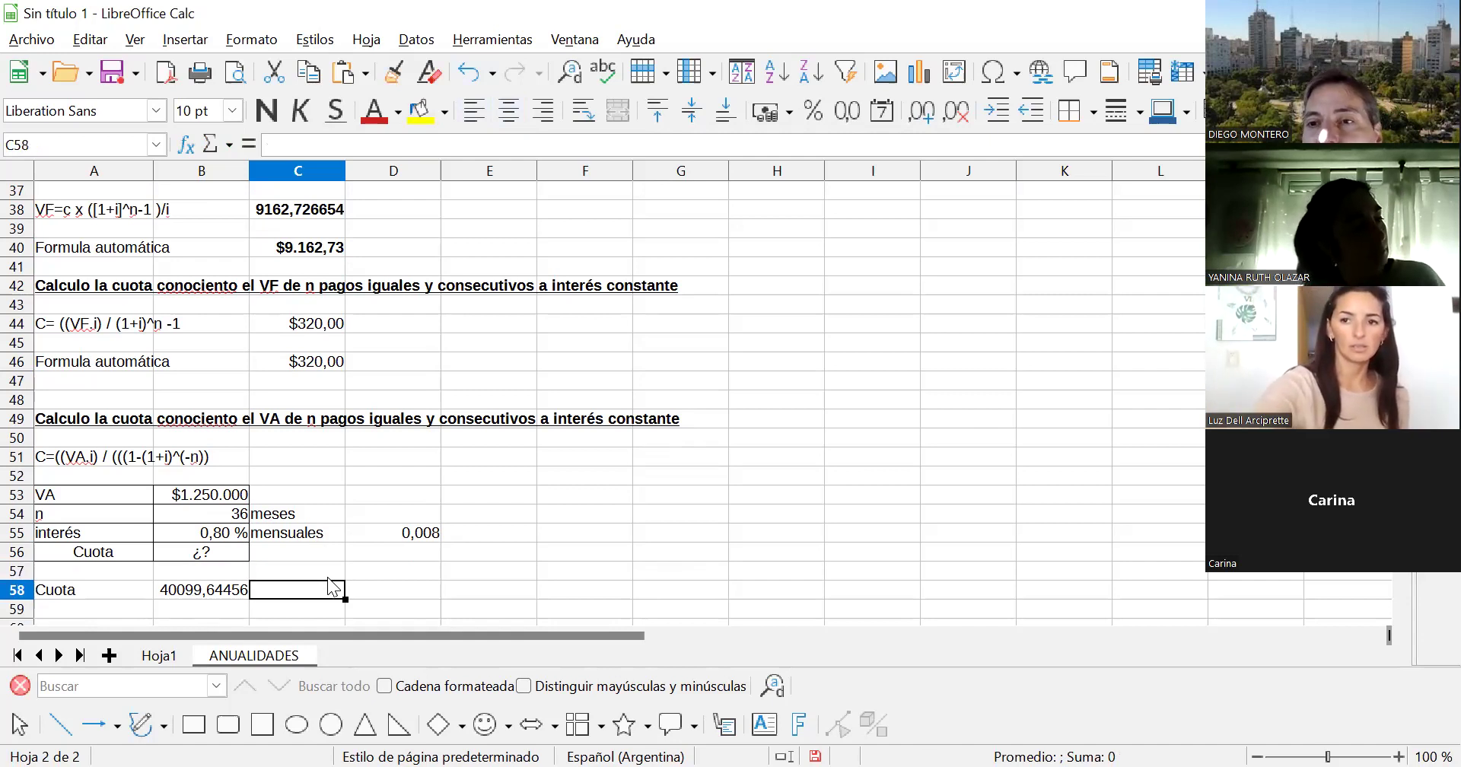
- Enter the label Formula automática in A59, directly below the Cuota label
left_click(212, 498)
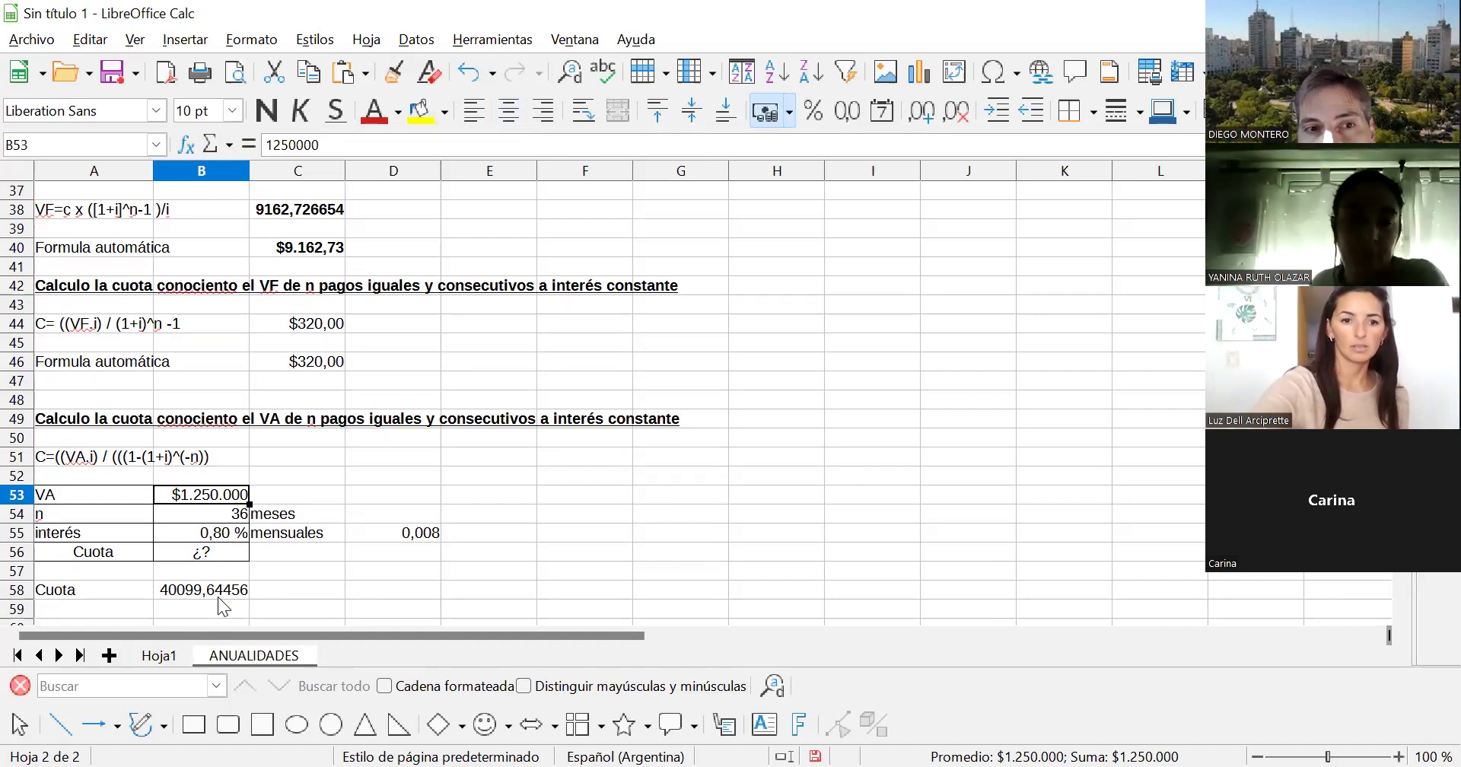
key("Down")
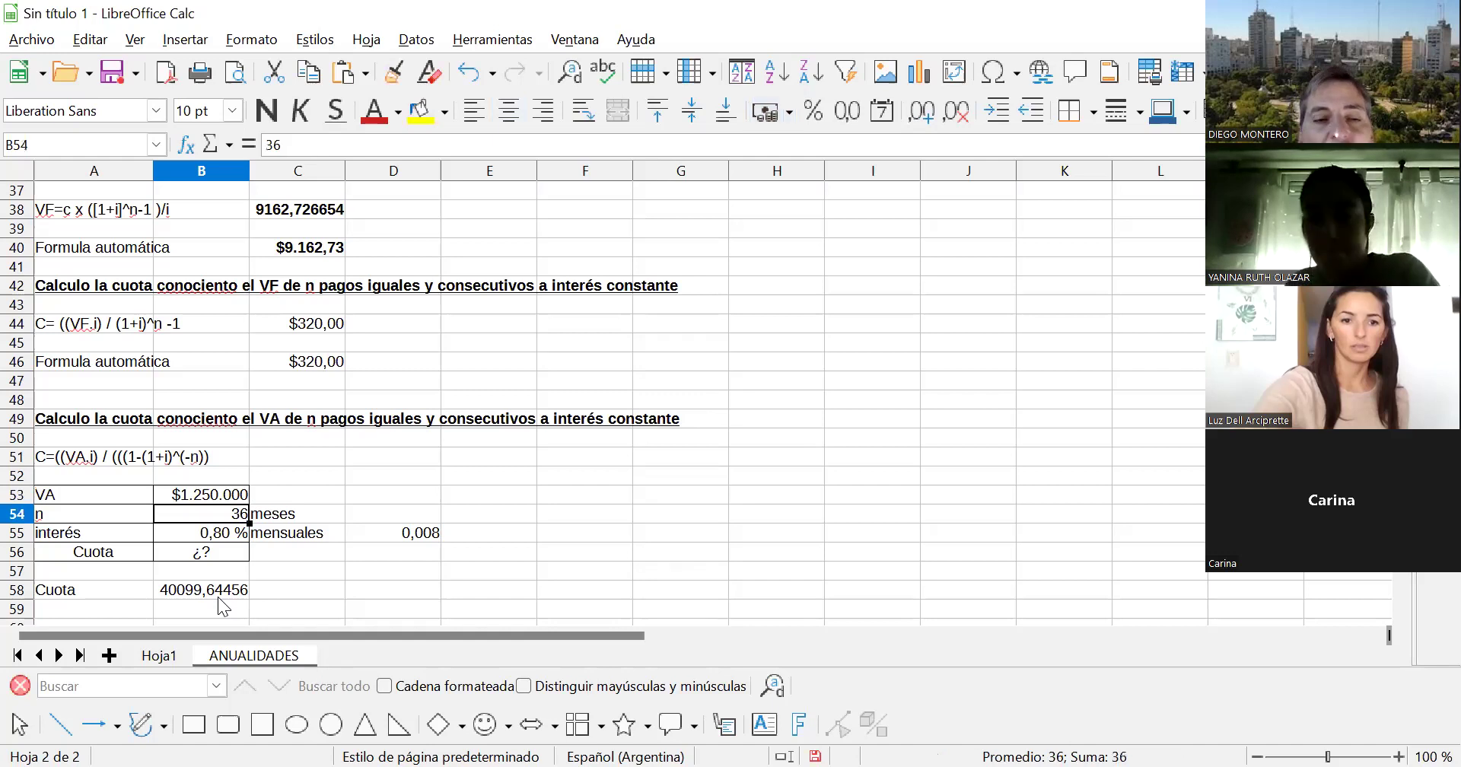
key("Down")
key("Down")
key("Down")
key("Down")
key("Down")
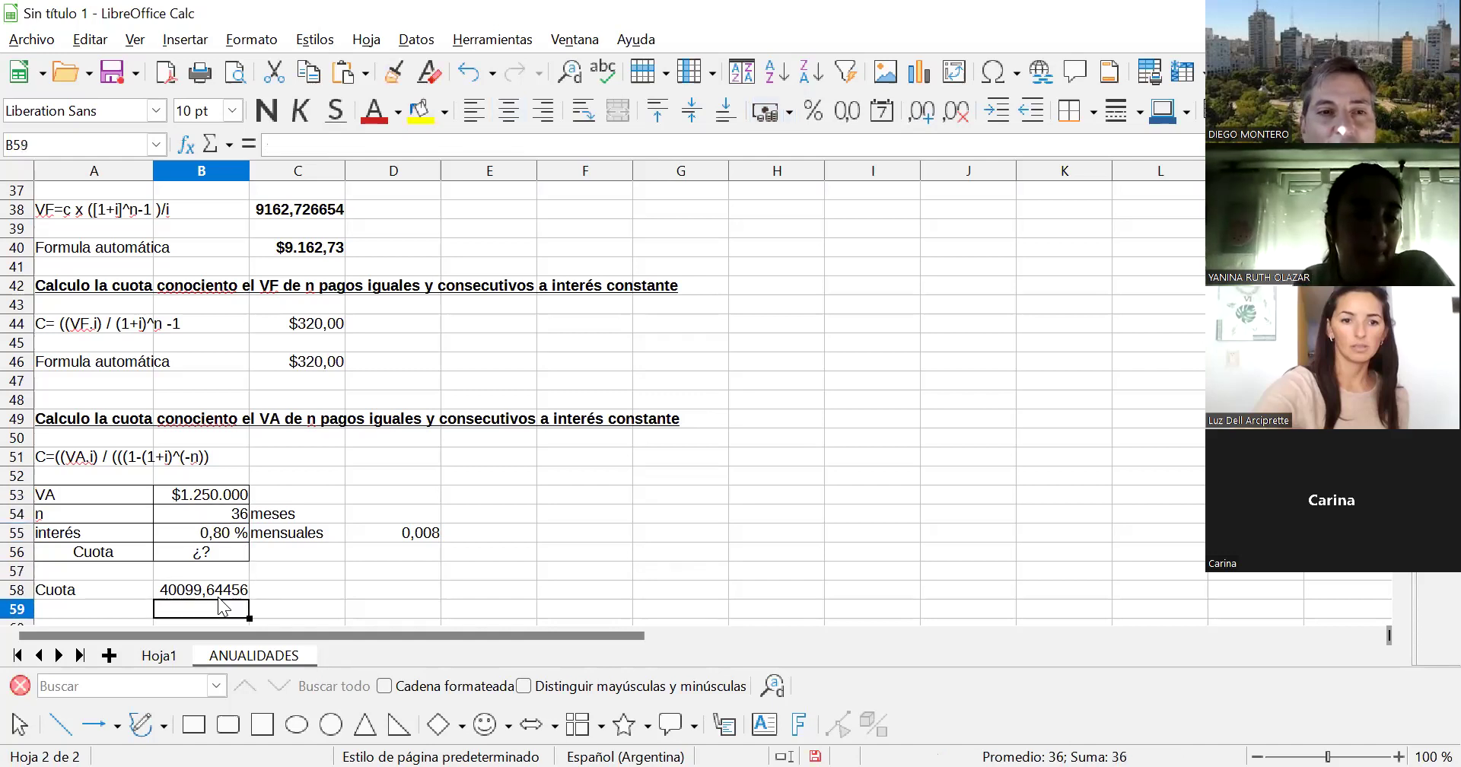
key("Left")
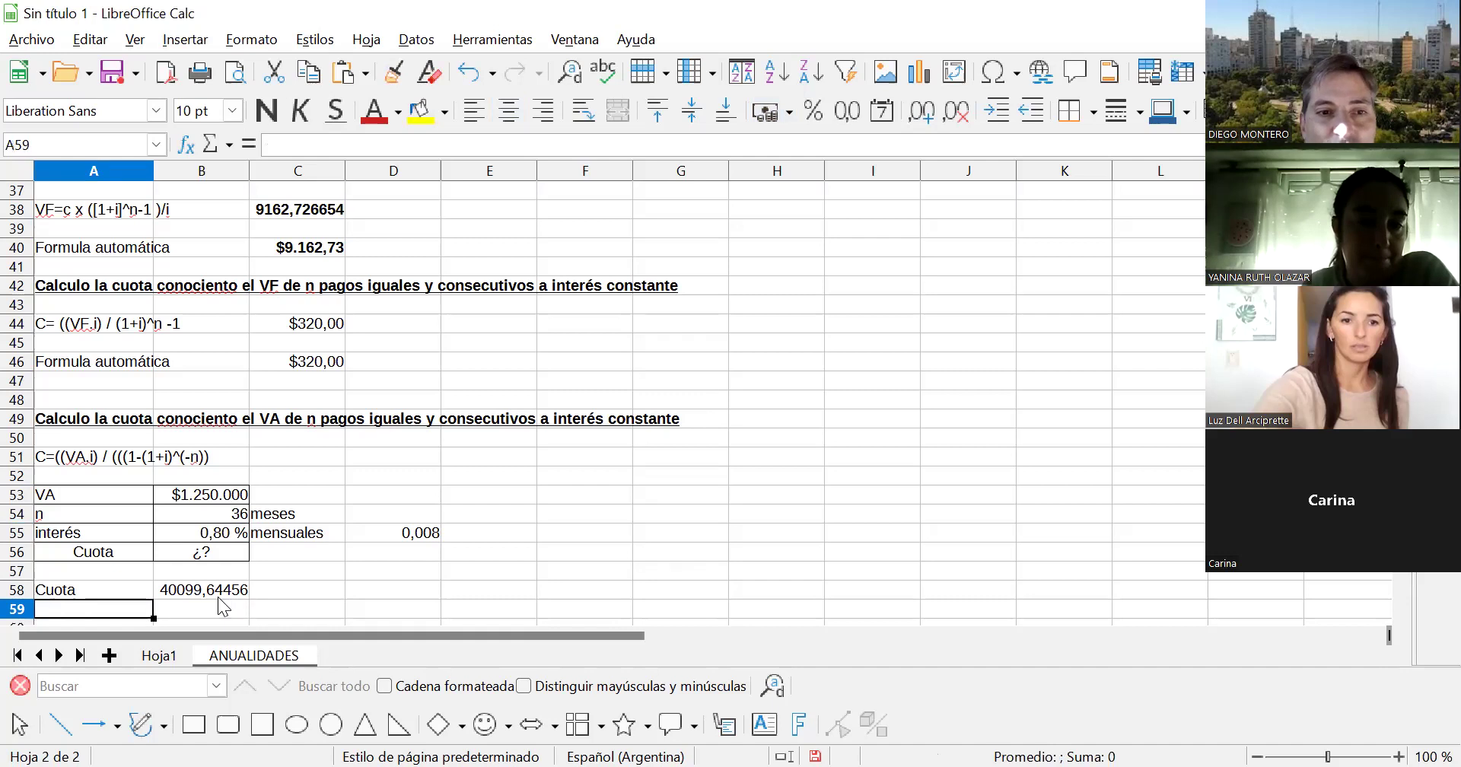
type("fO")
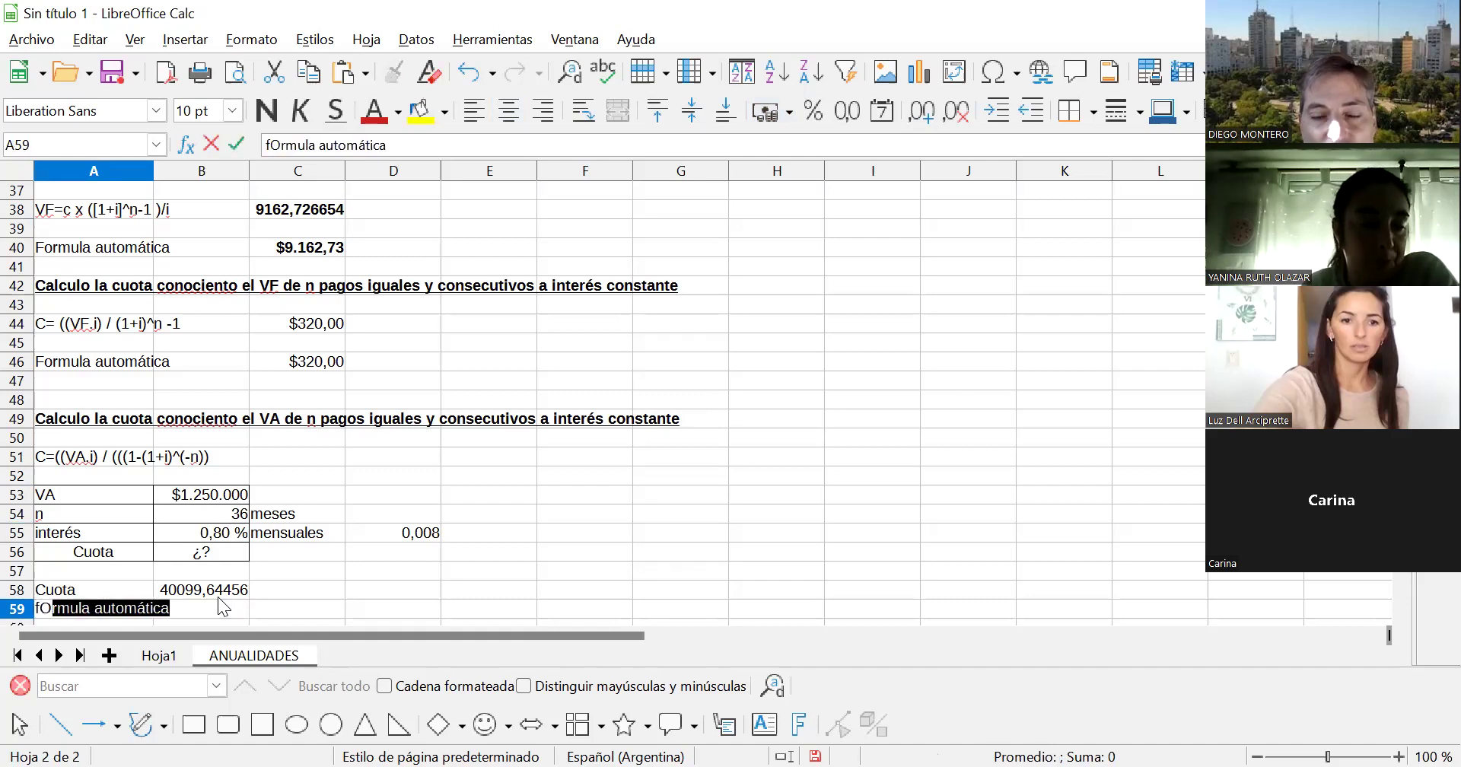
key("Tab")
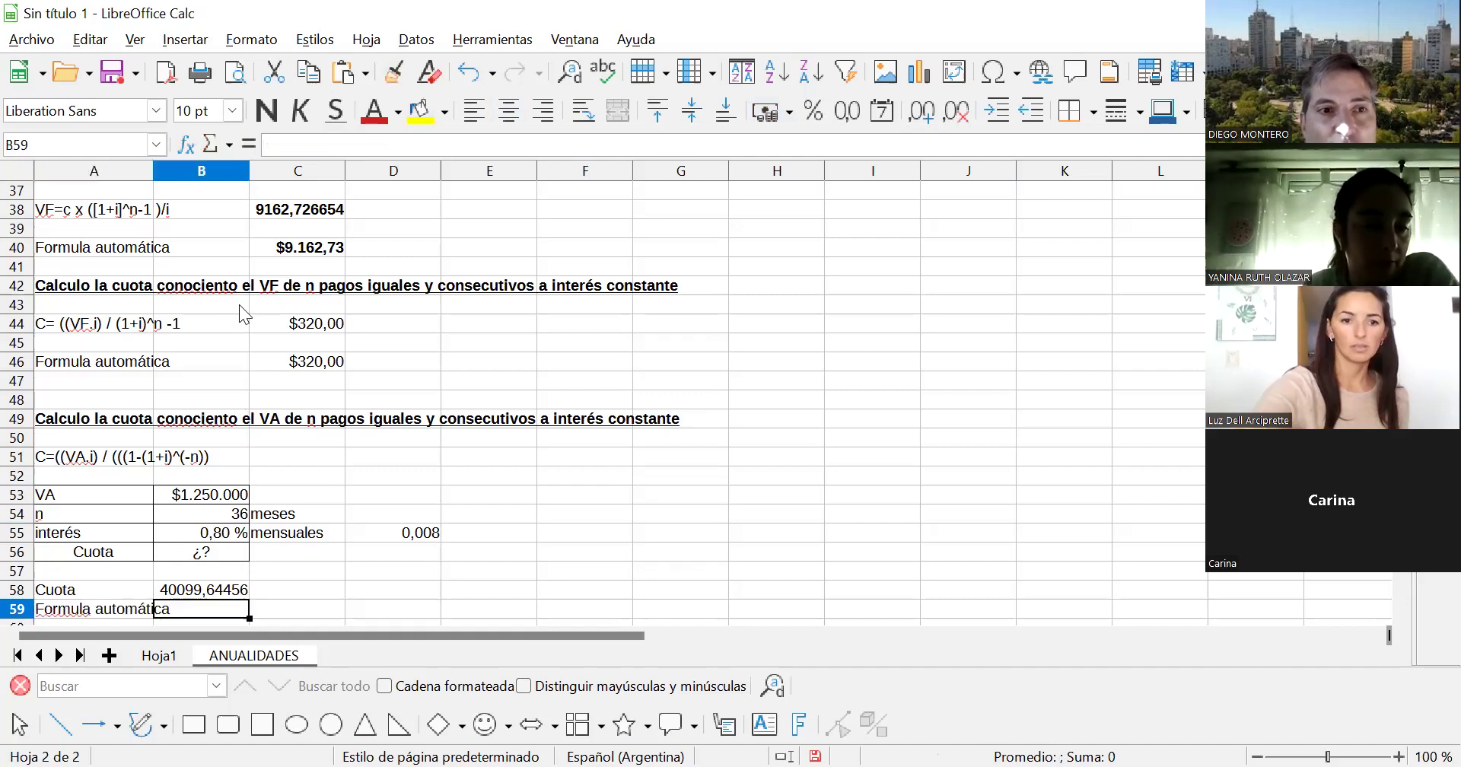
- Begin a VA function formula in C59 with the rate 0,008 and 36 periods
left_click(321, 604)
type("+")
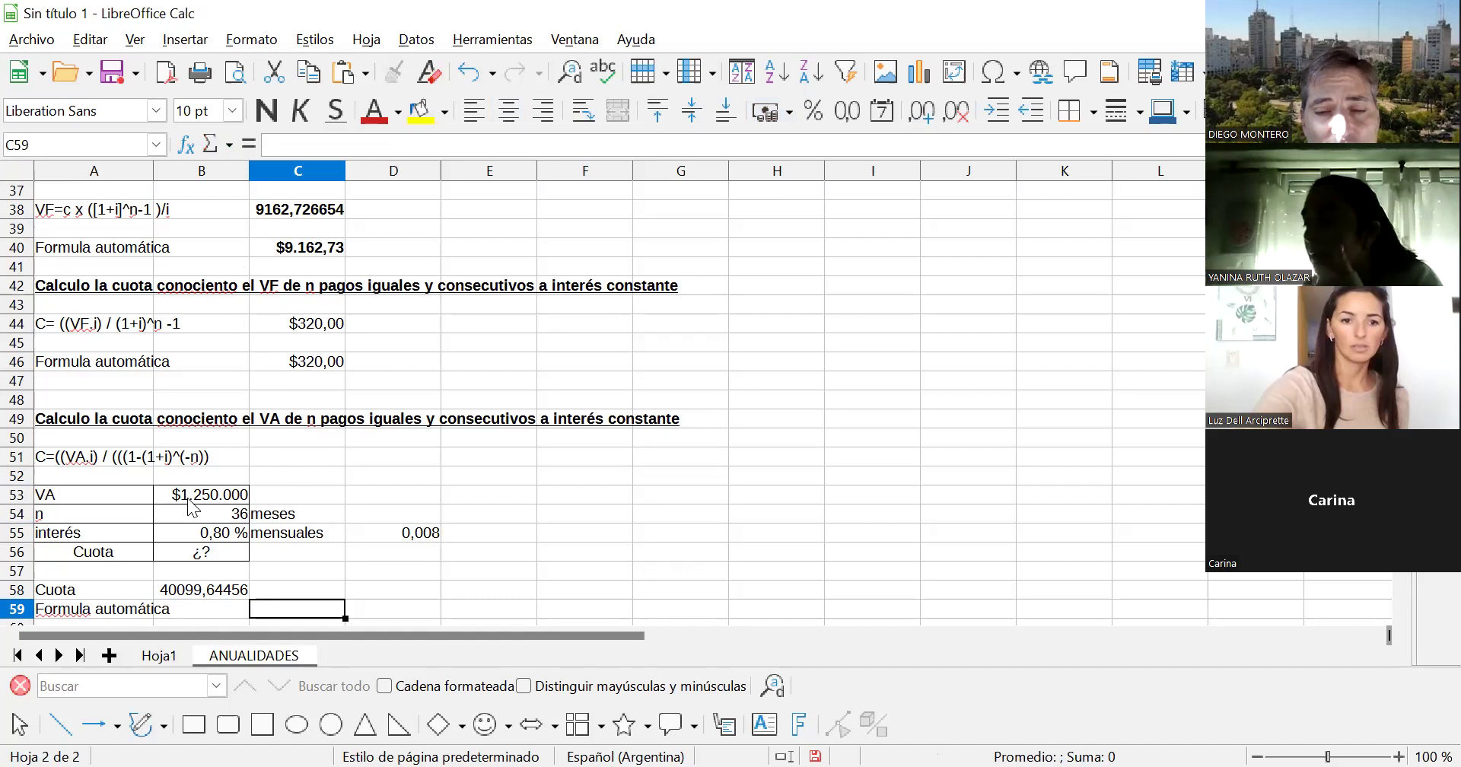
type("+")
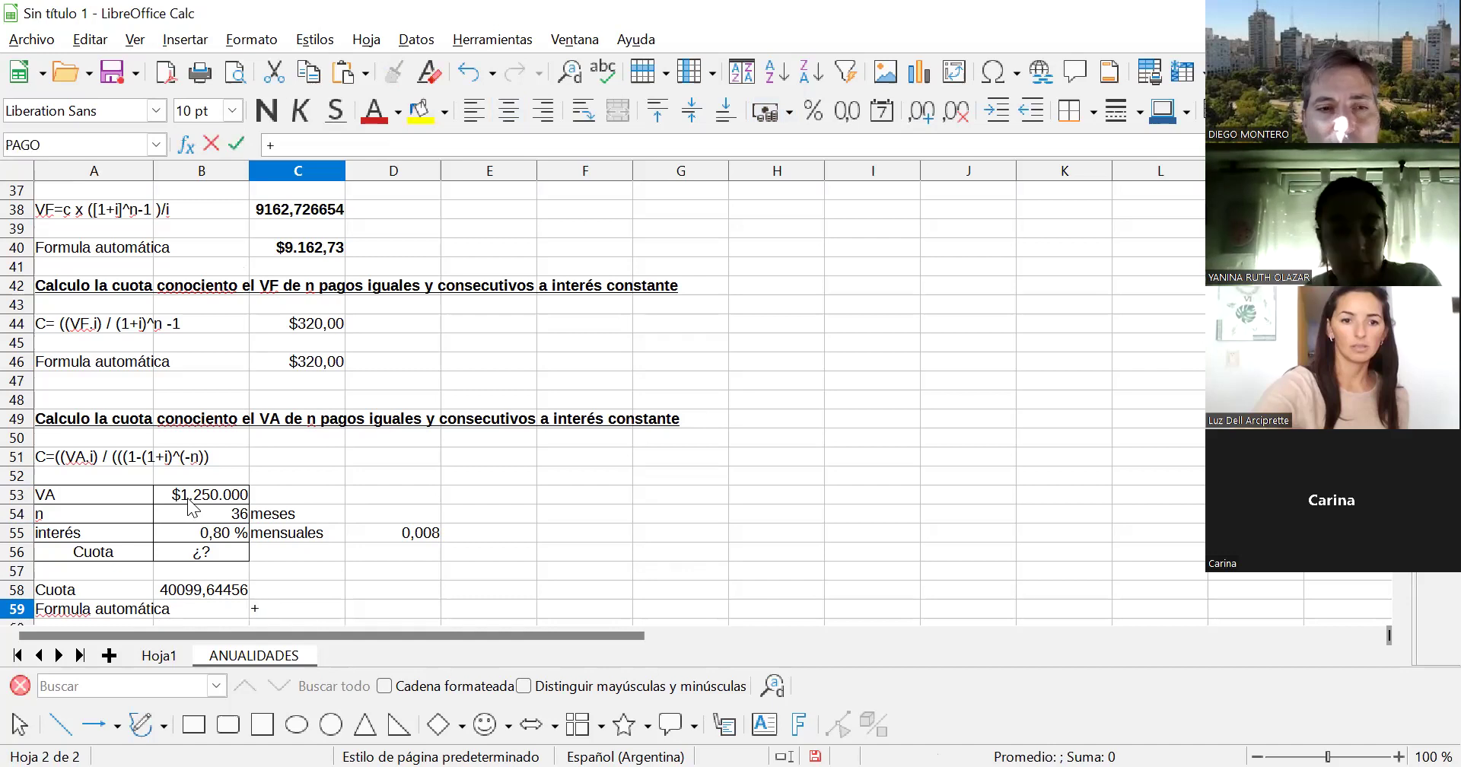
type("VA(")
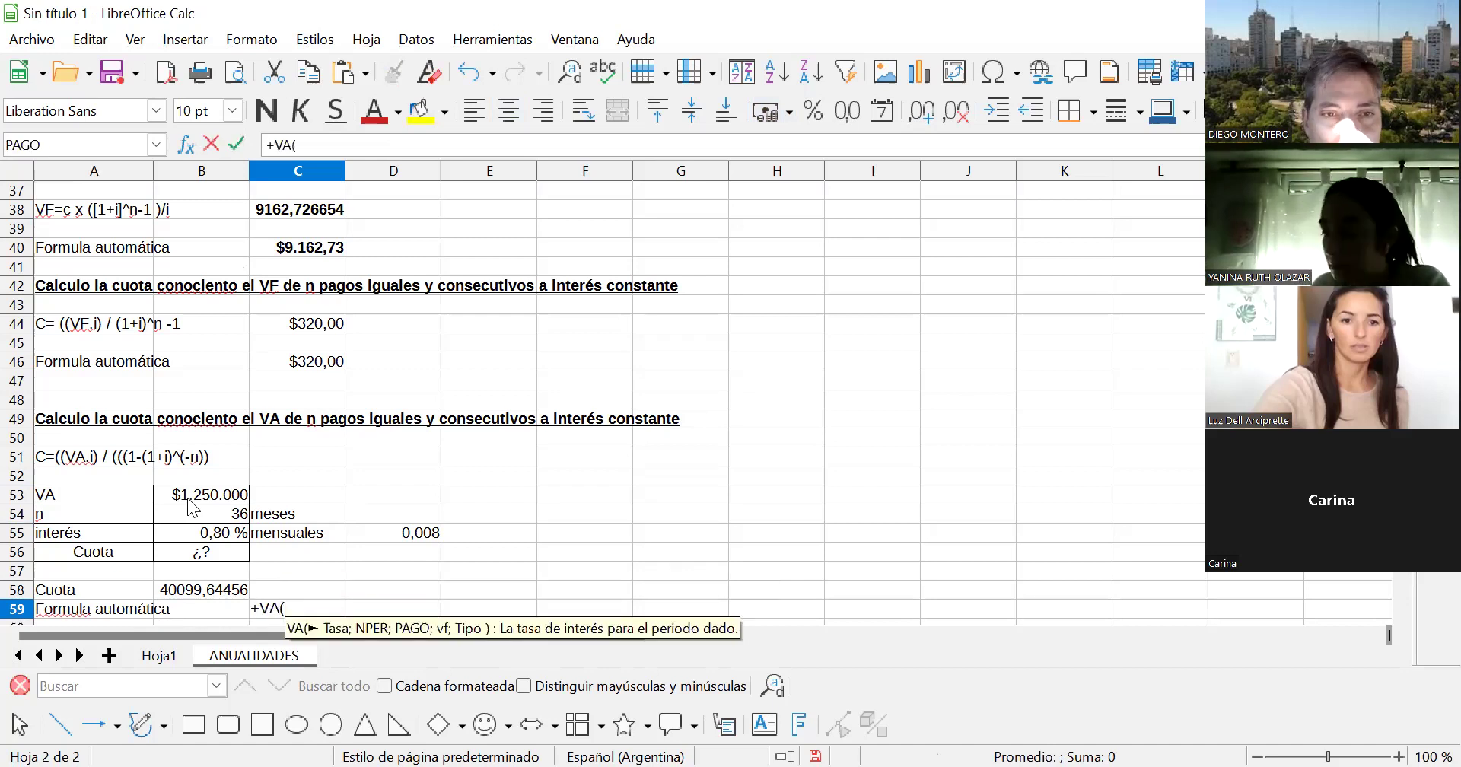
type("0,008")
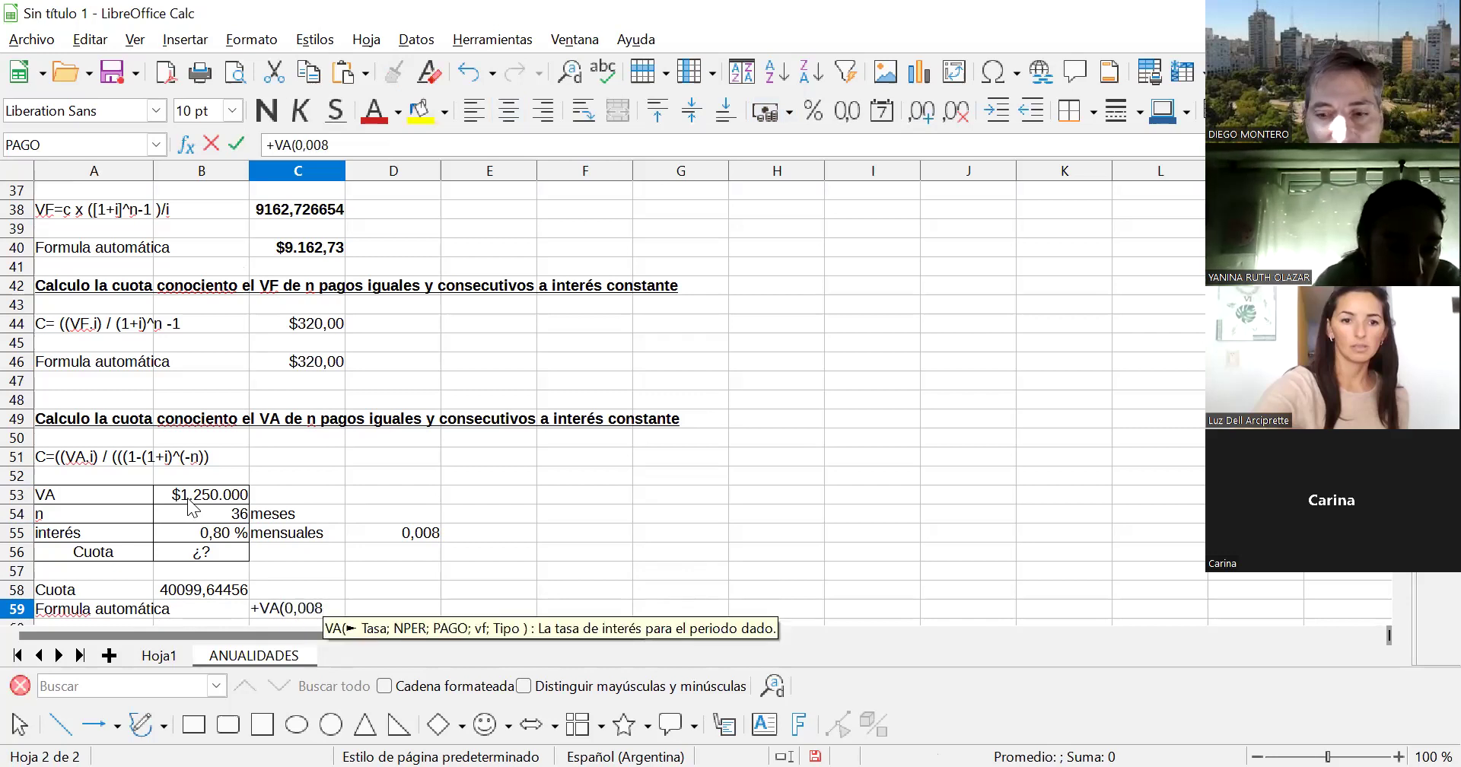
type(";")
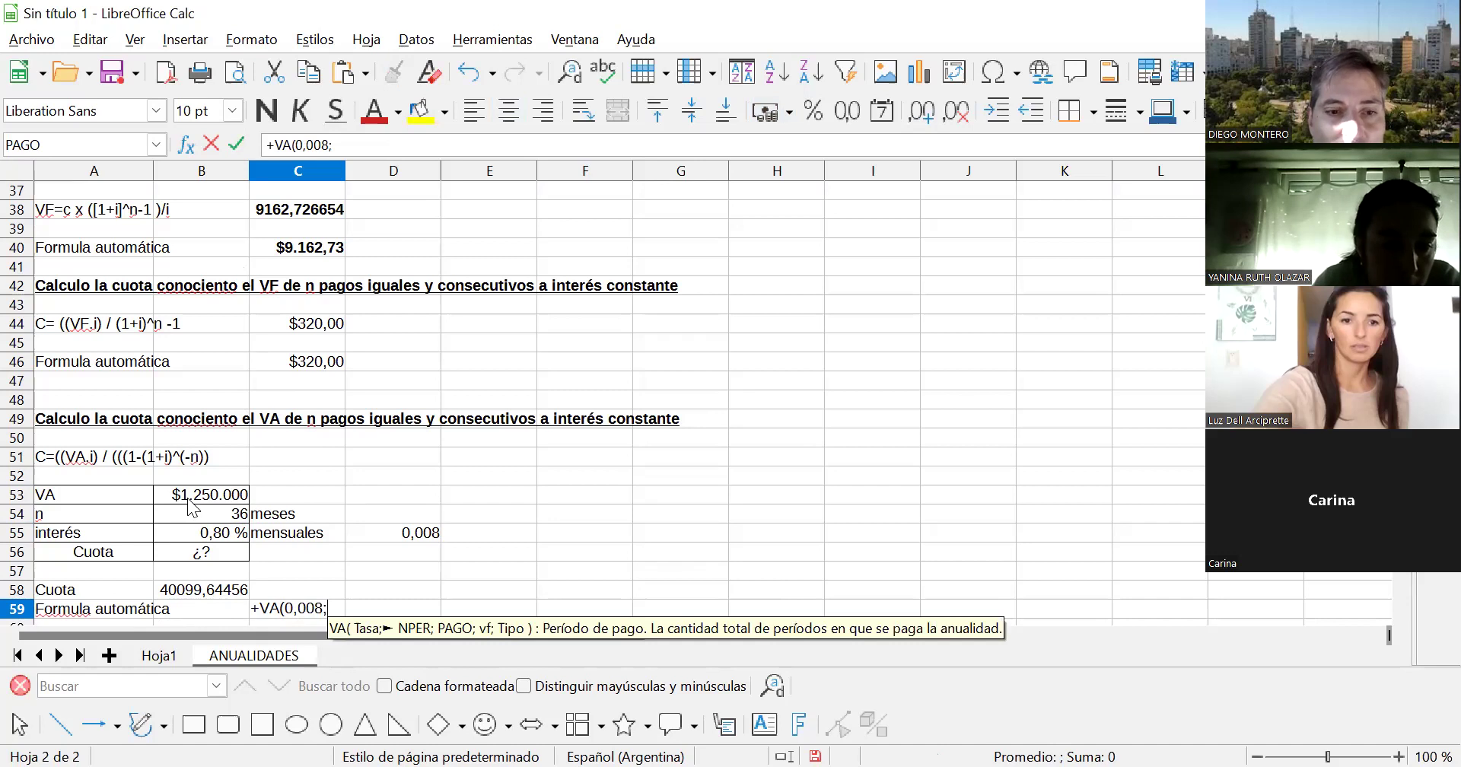
type("36;")
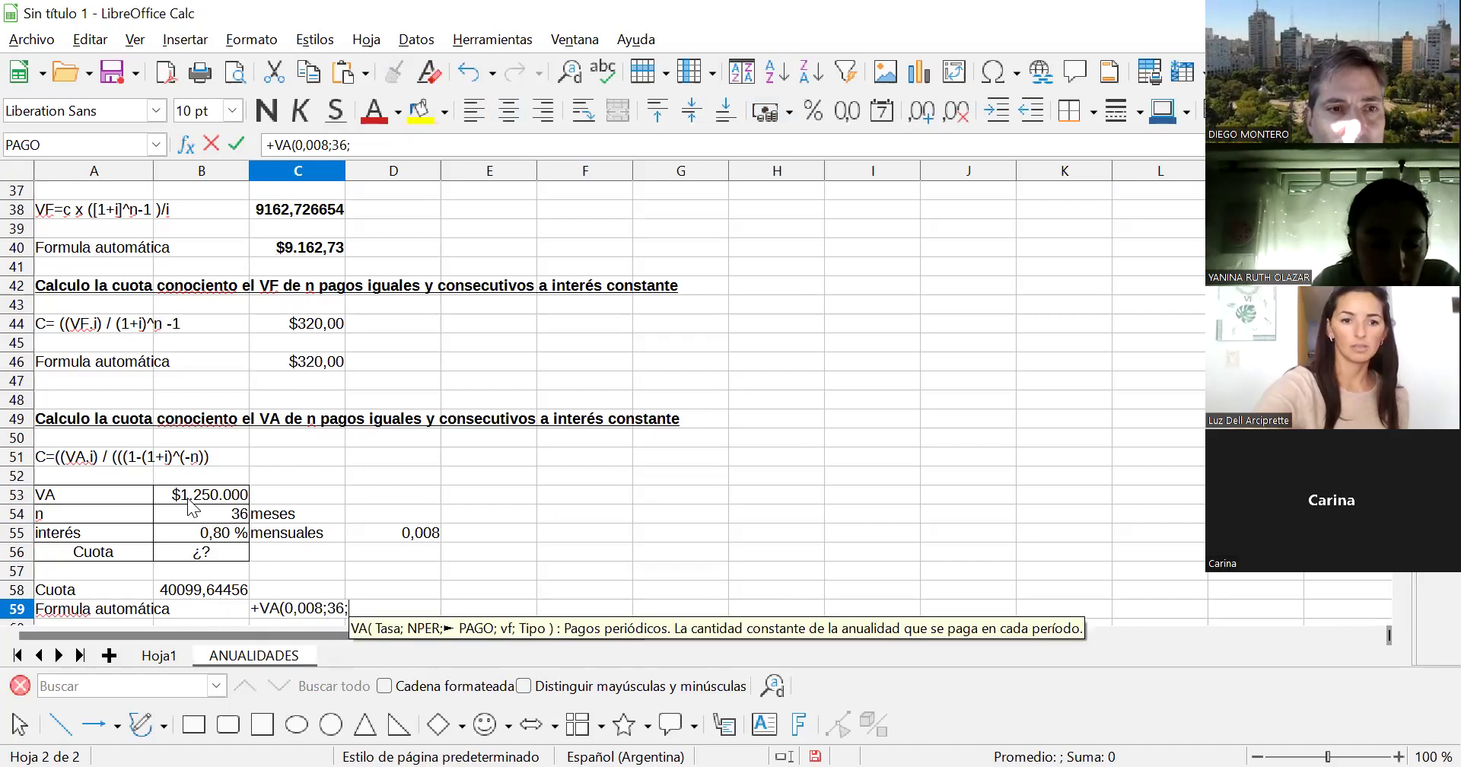
type("125")
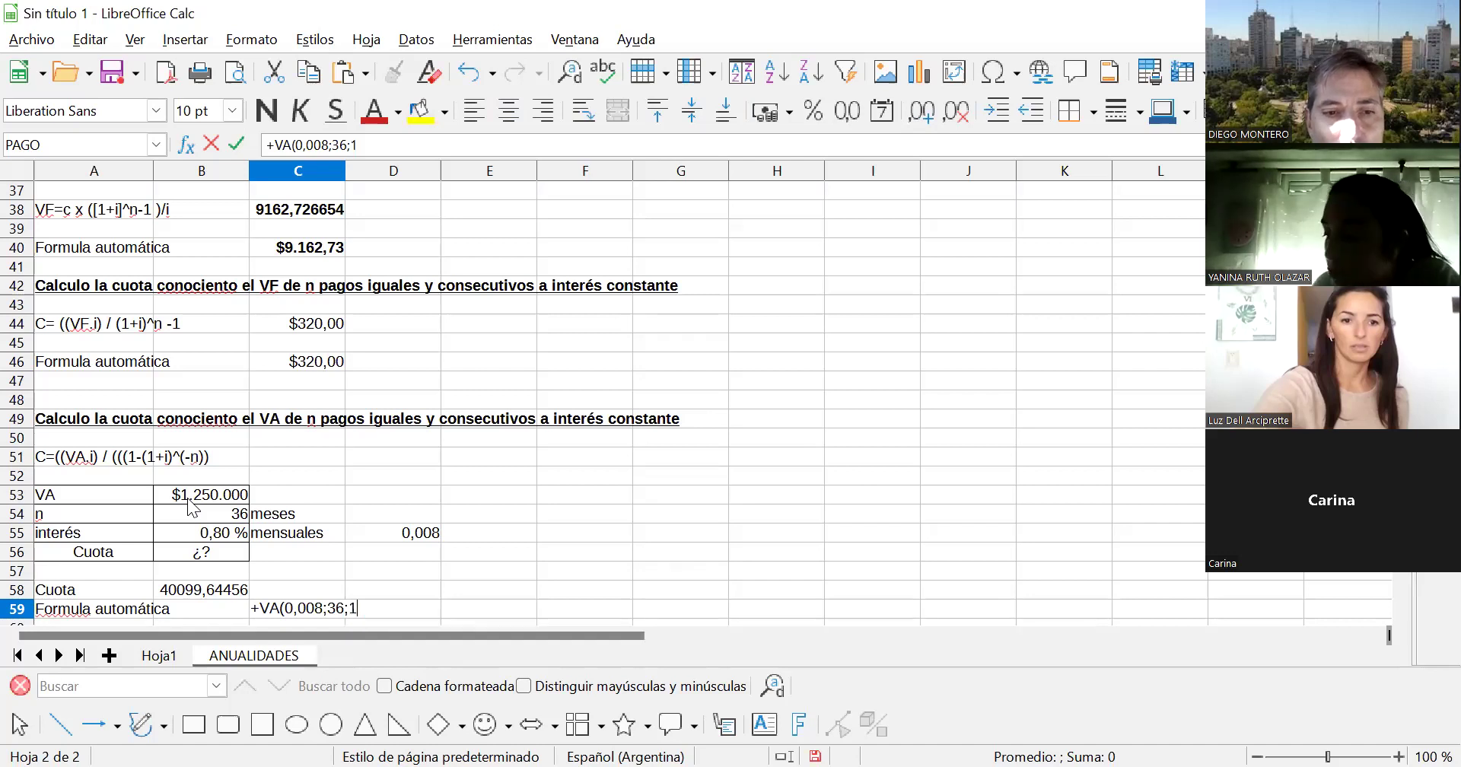
key("BackSpace")
key("BackSpace")
key("BackSpace")
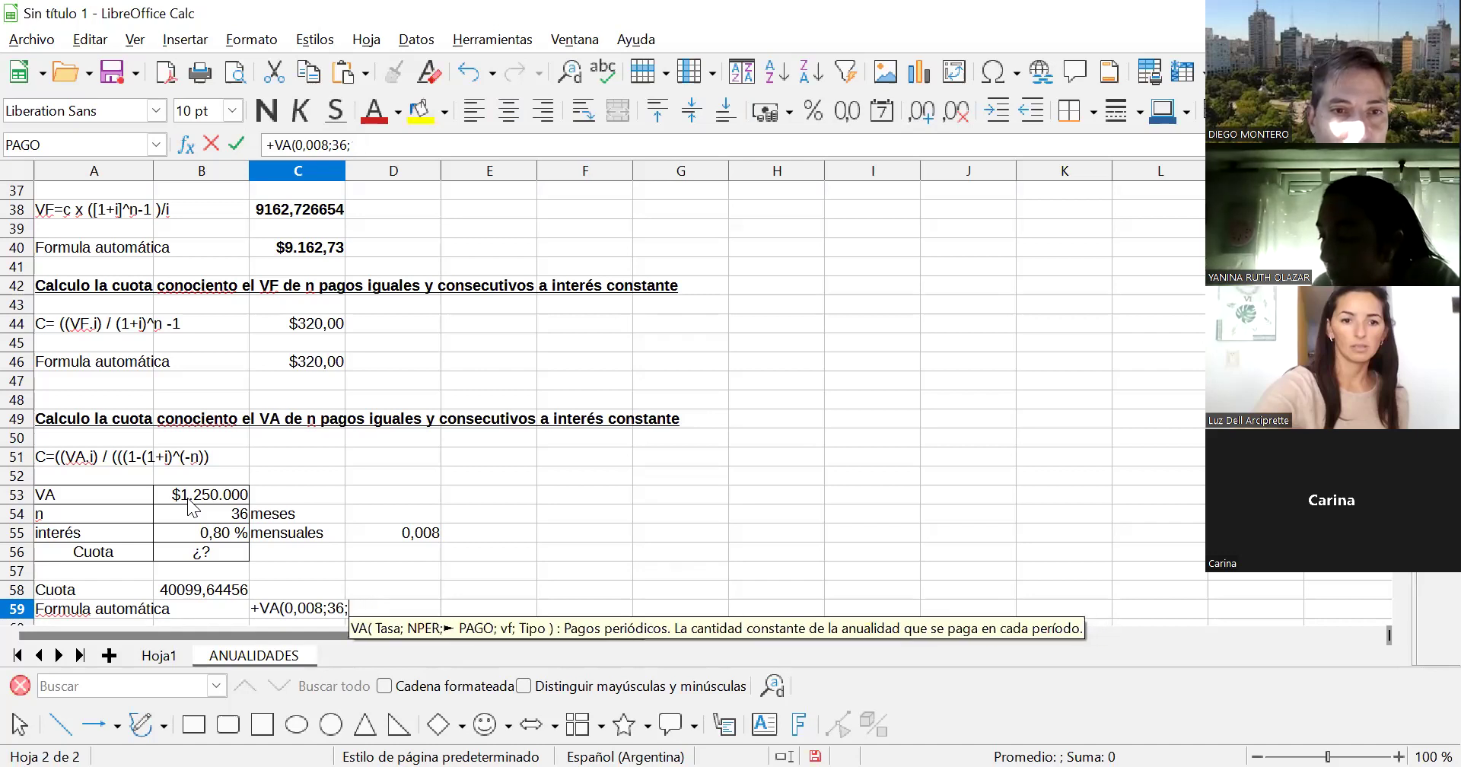
type("-12")
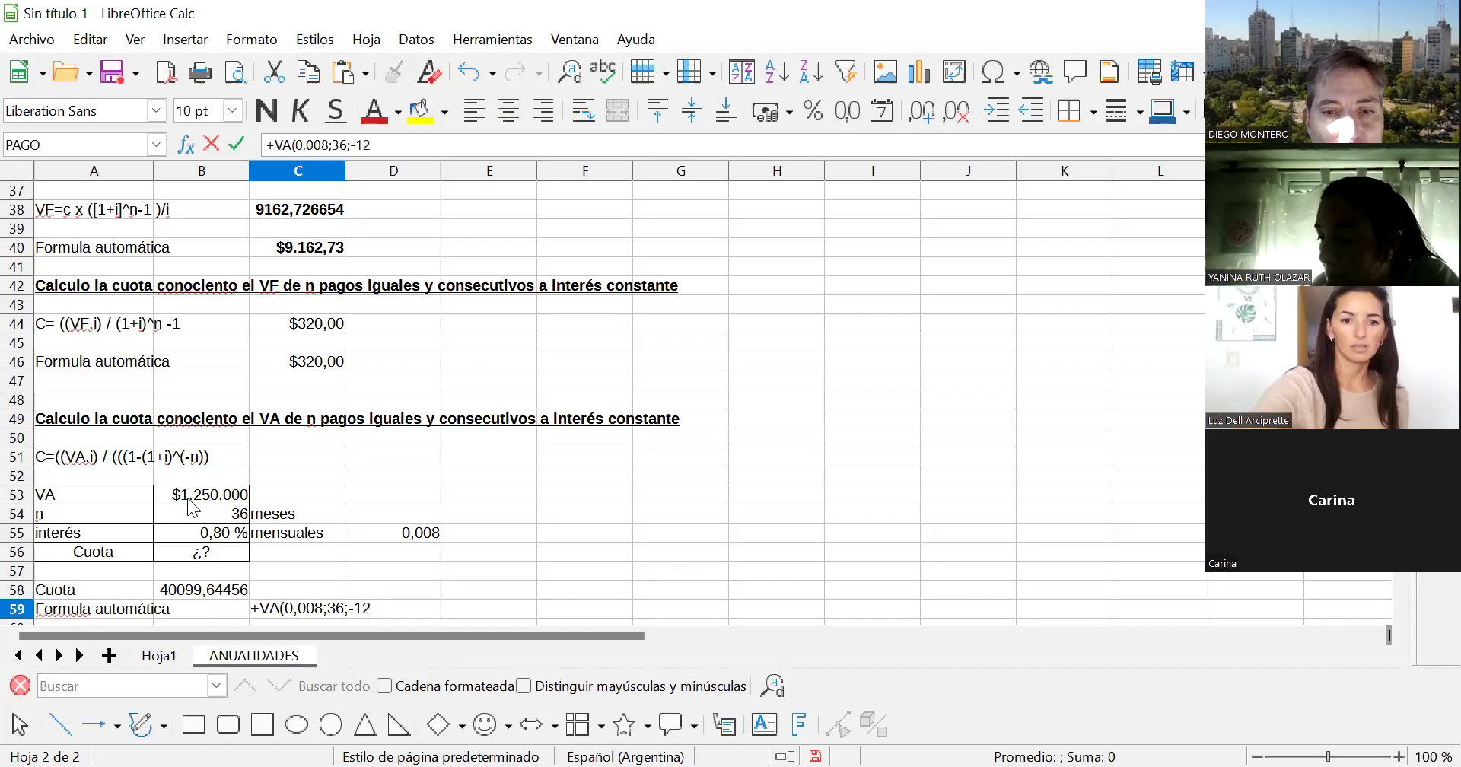
type("5000")
key("BackSpace")
key("BackSpace")
key("BackSpace")
key("BackSpace")
key("BackSpace")
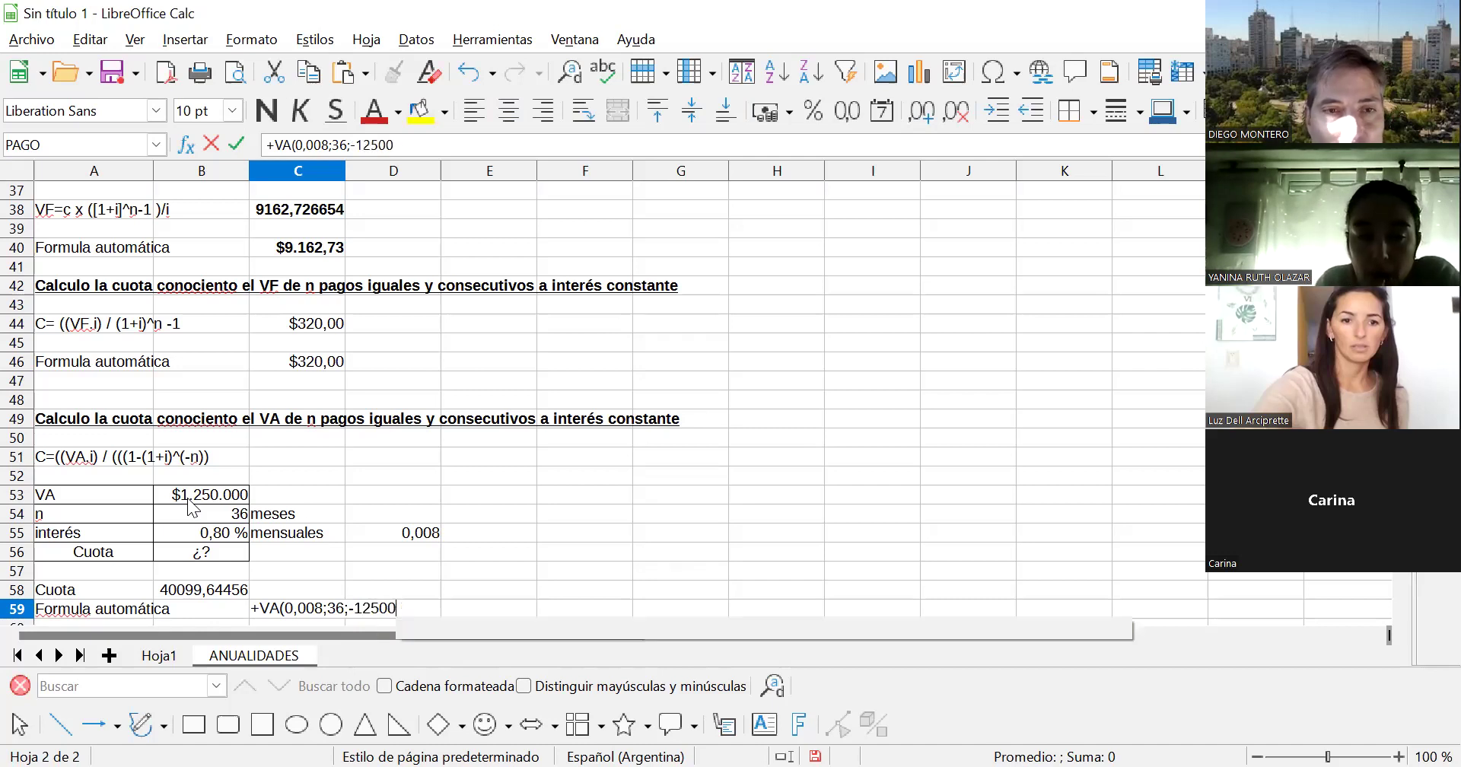
type("25")
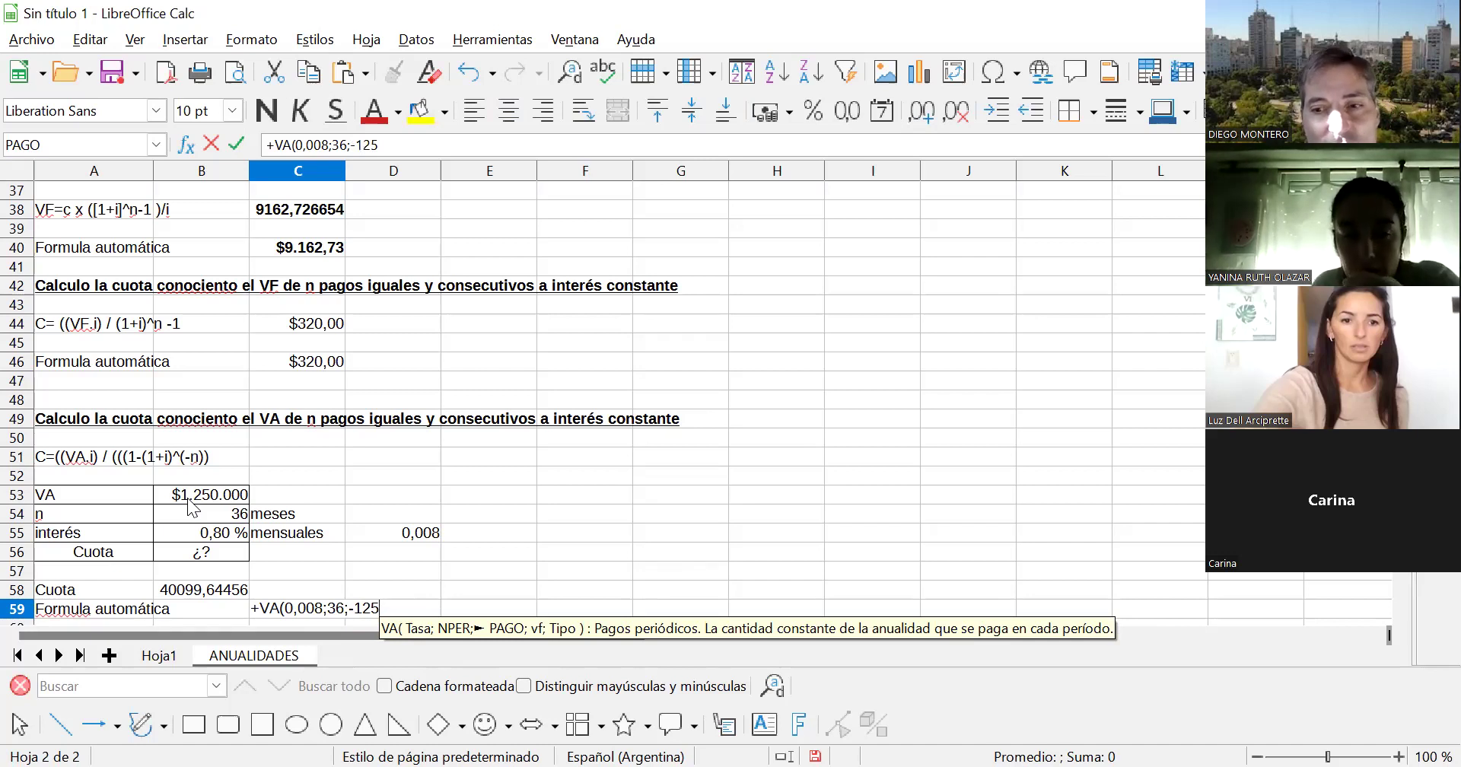
key("BackSpace")
key("BackSpace")
type("2")
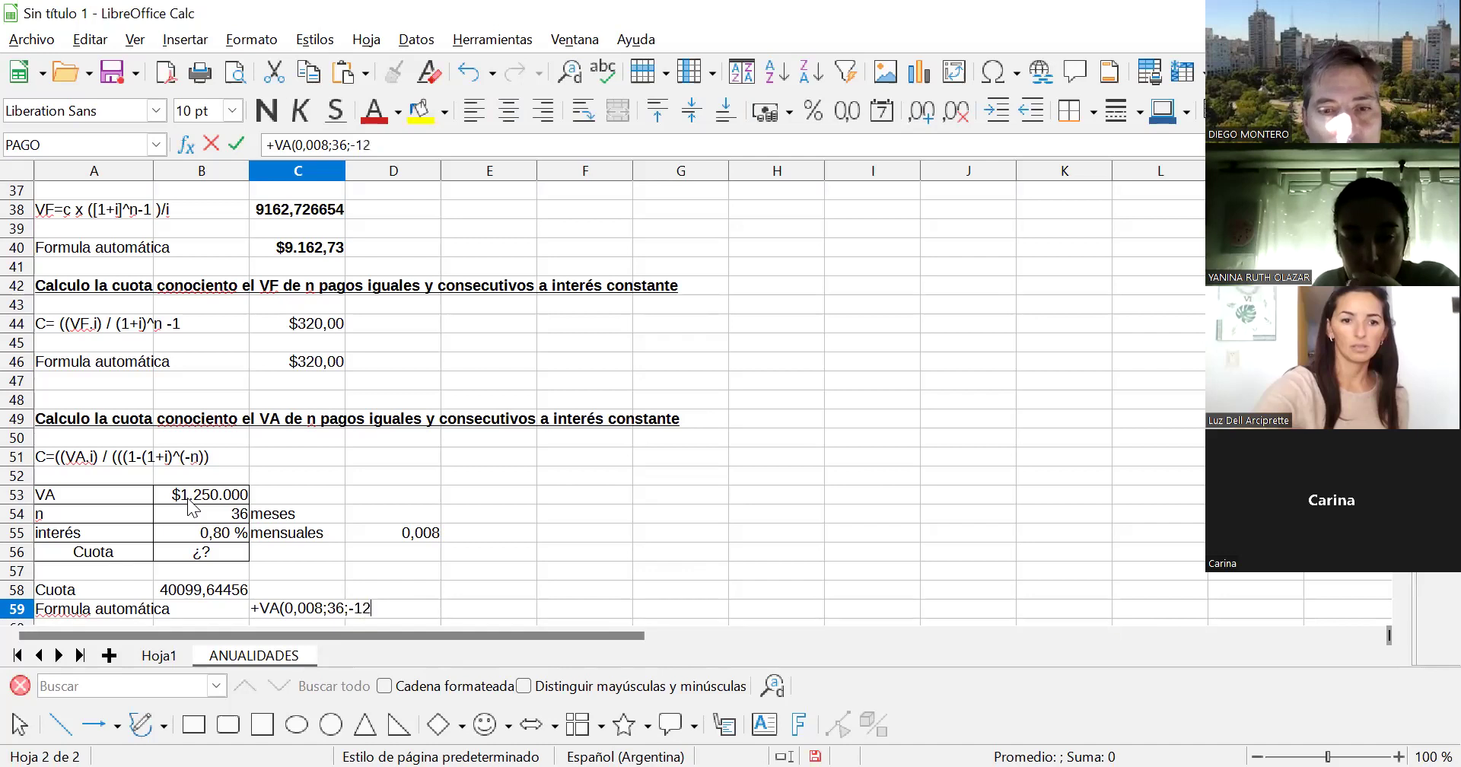
type("50000")
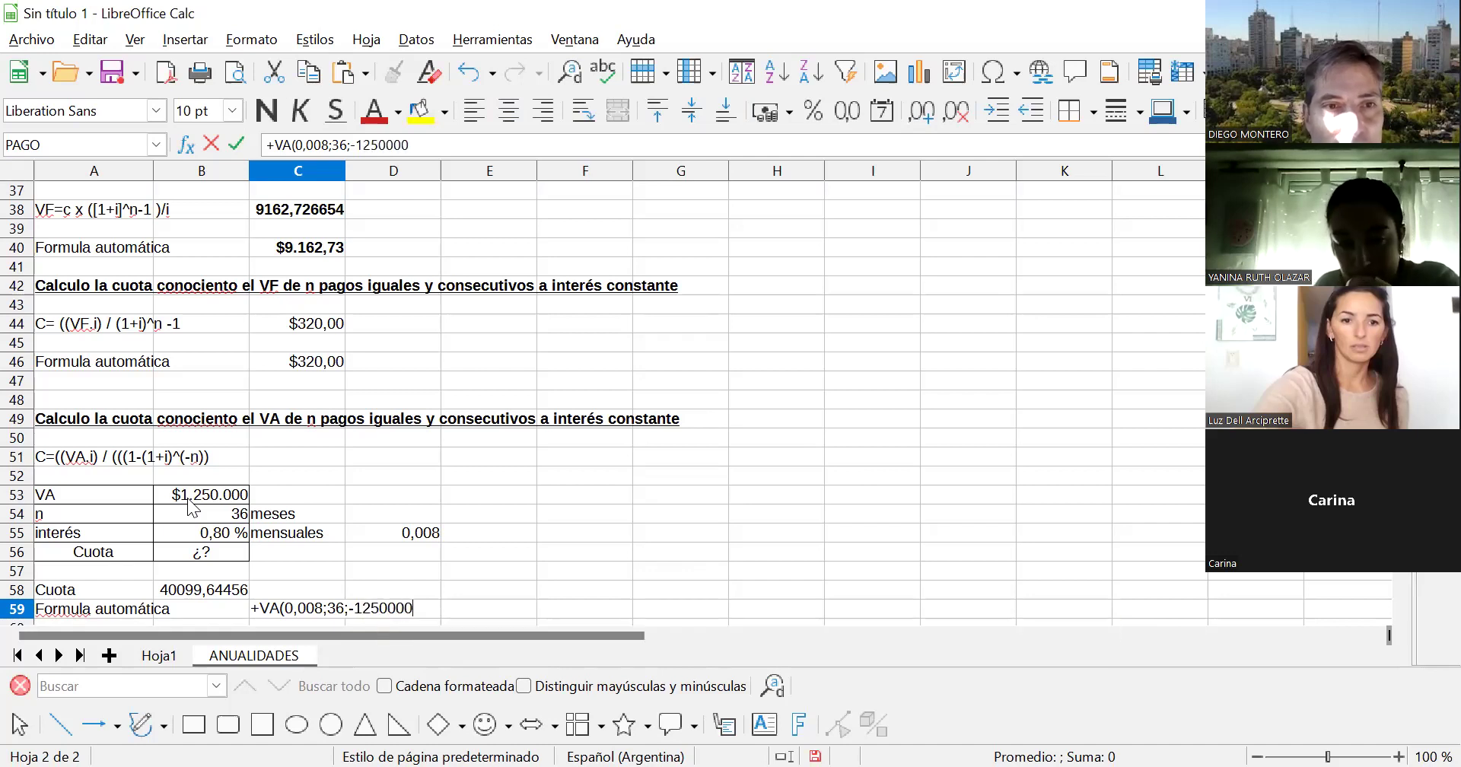
type(";")
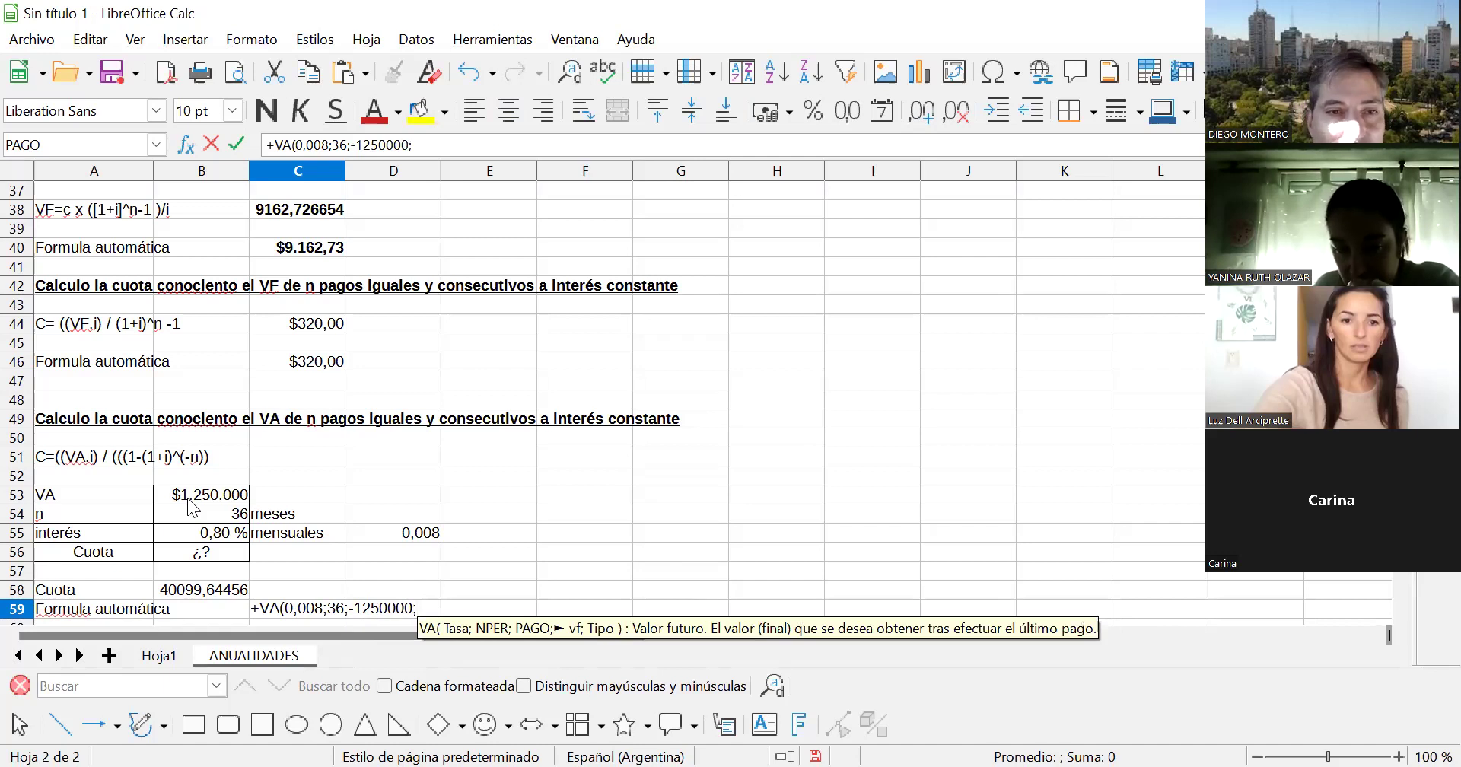
type("0;")
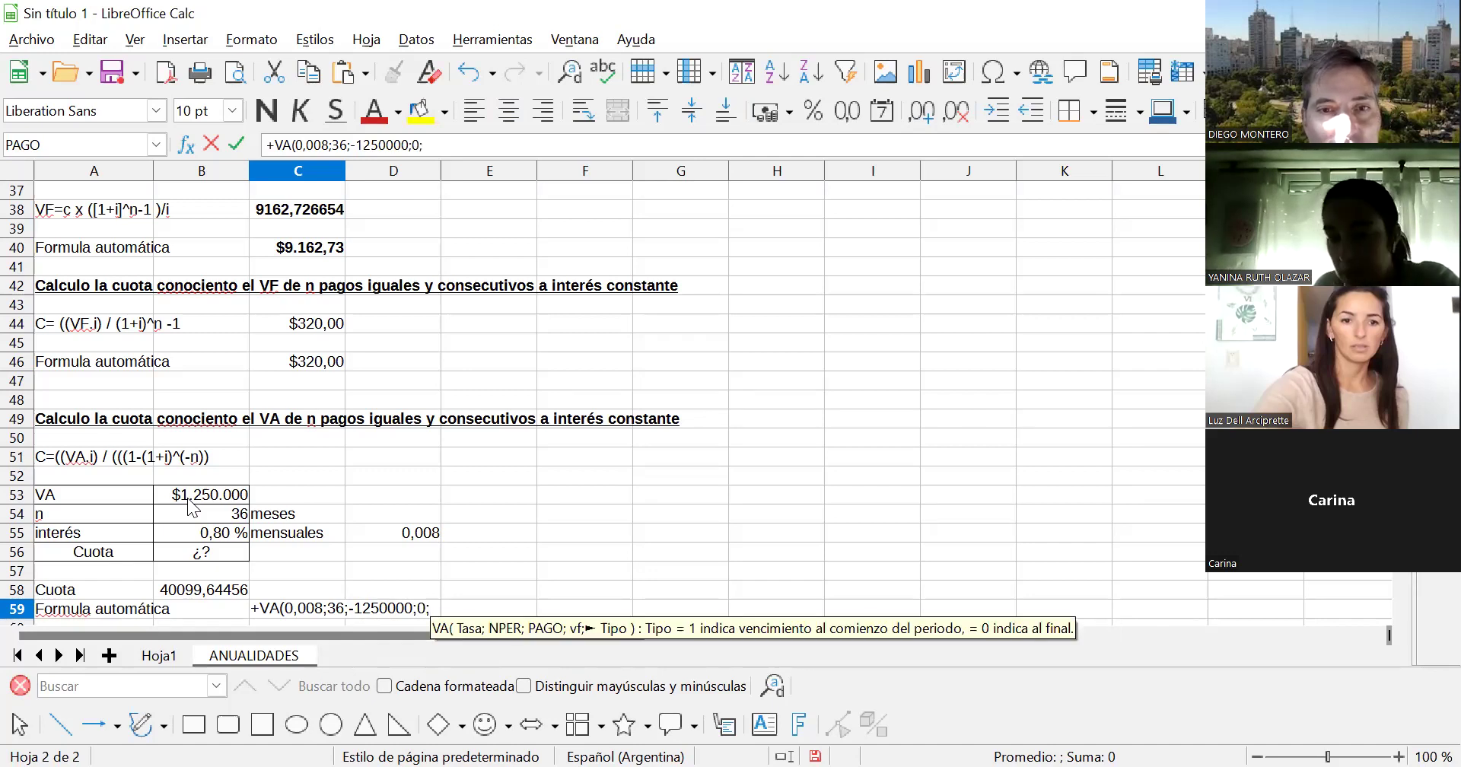
type("0")
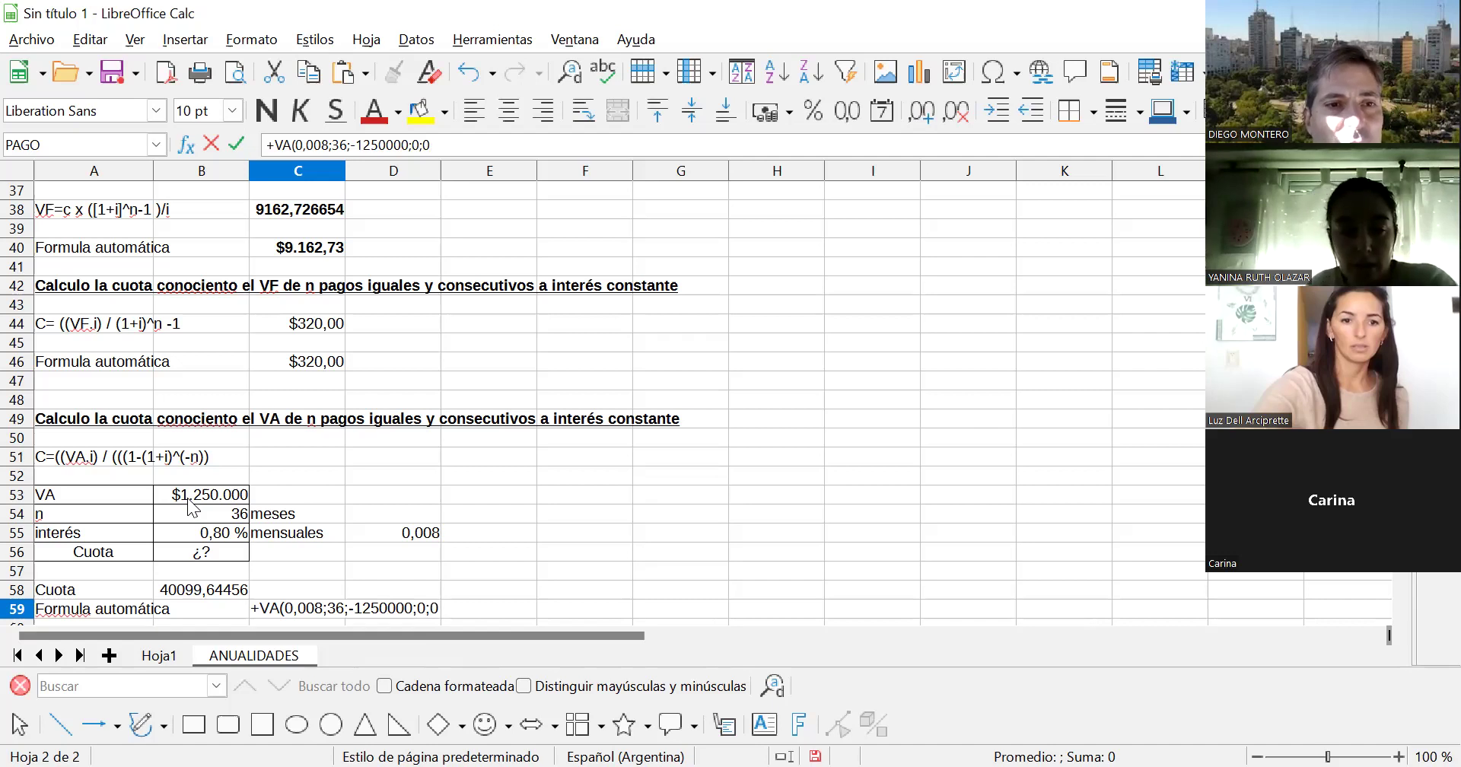
key("BackSpace")
key("BackSpace")
key("BackSpace")
key("BackSpace")
key("BackSpace")
key("BackSpace")
key("BackSpace")
key("BackSpace")
key("BackSpace")
key("BackSpace")
key("BackSpace")
key("BackSpace")
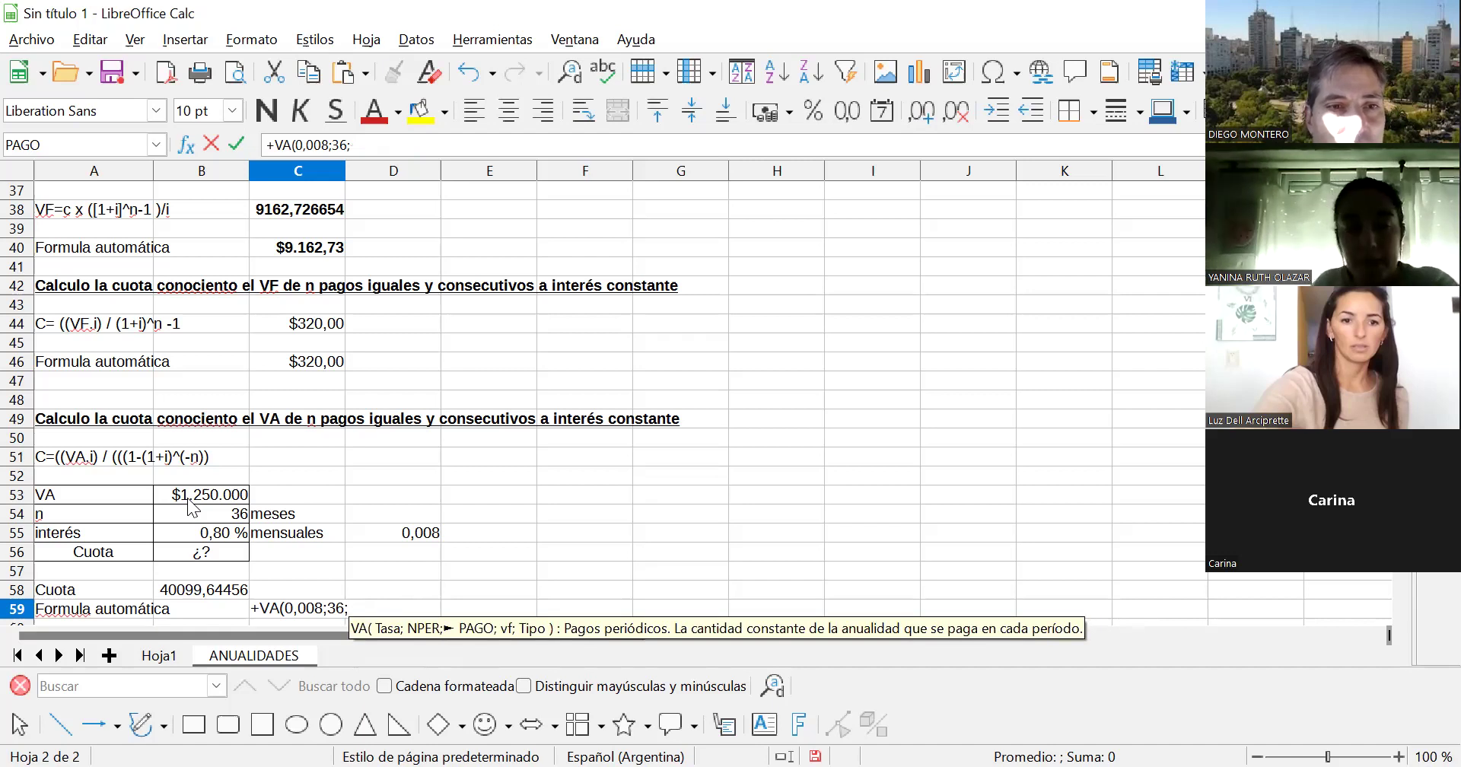
- Complete the VA formula in C59 with -B58 as the payment, 0 as future value and 0 as type
type("-")
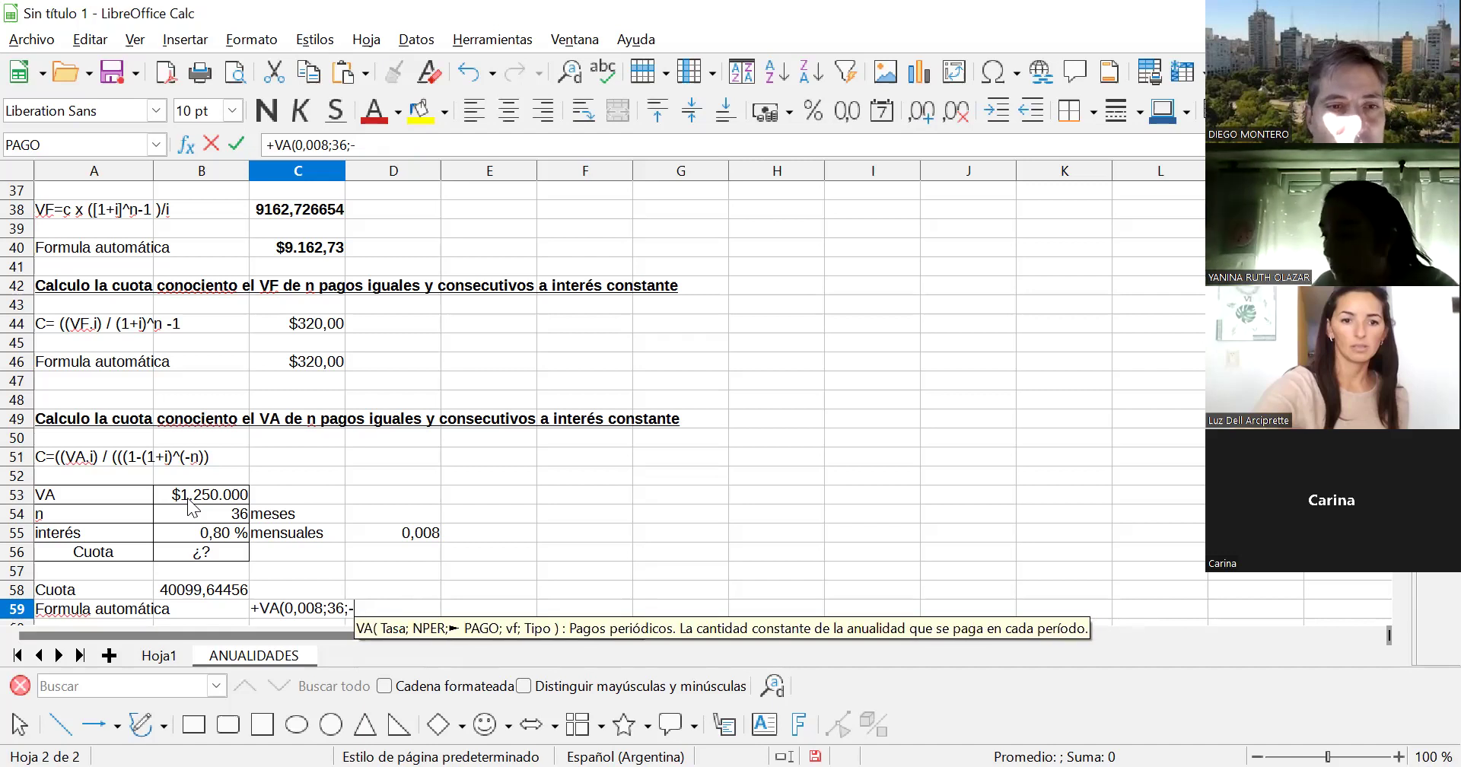
left_click(181, 594)
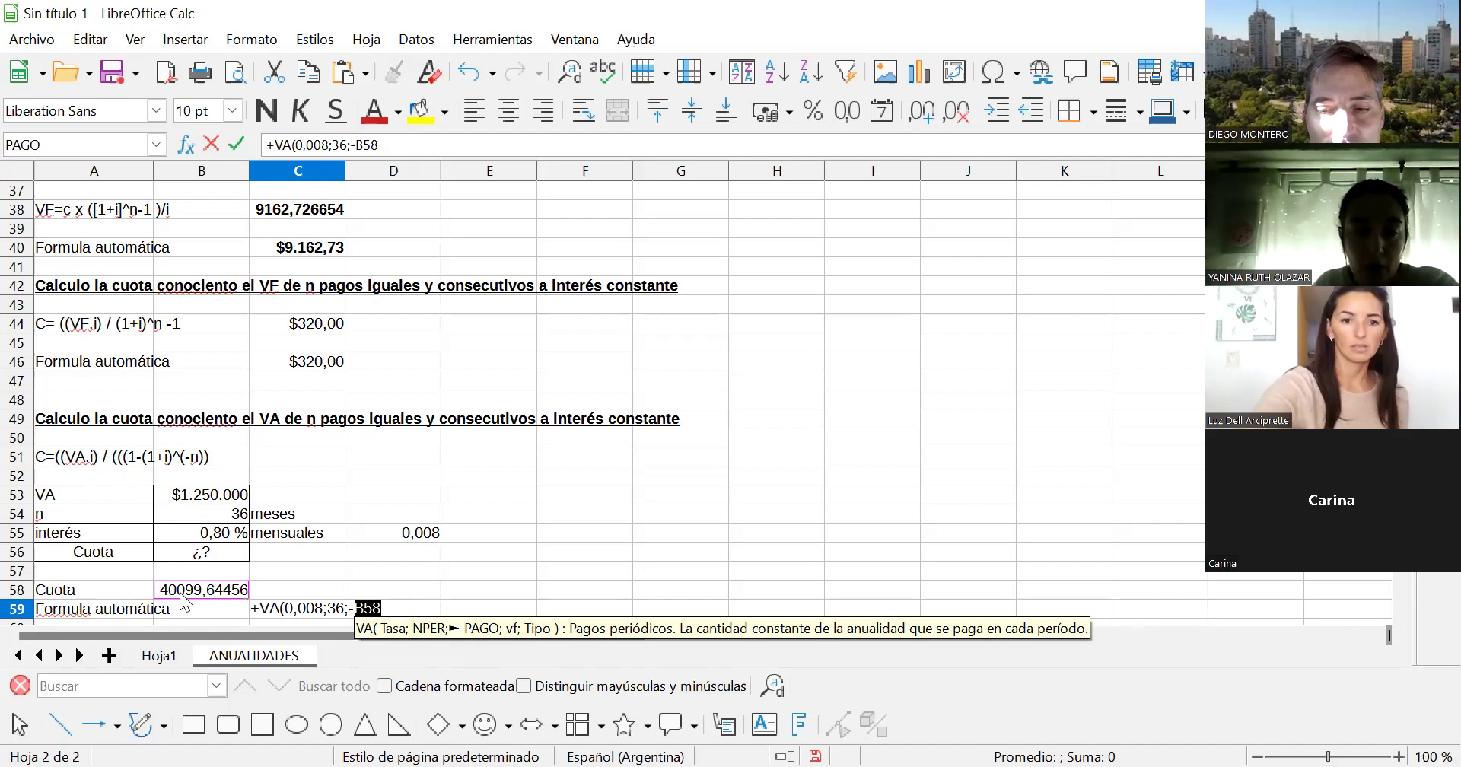
type(";")
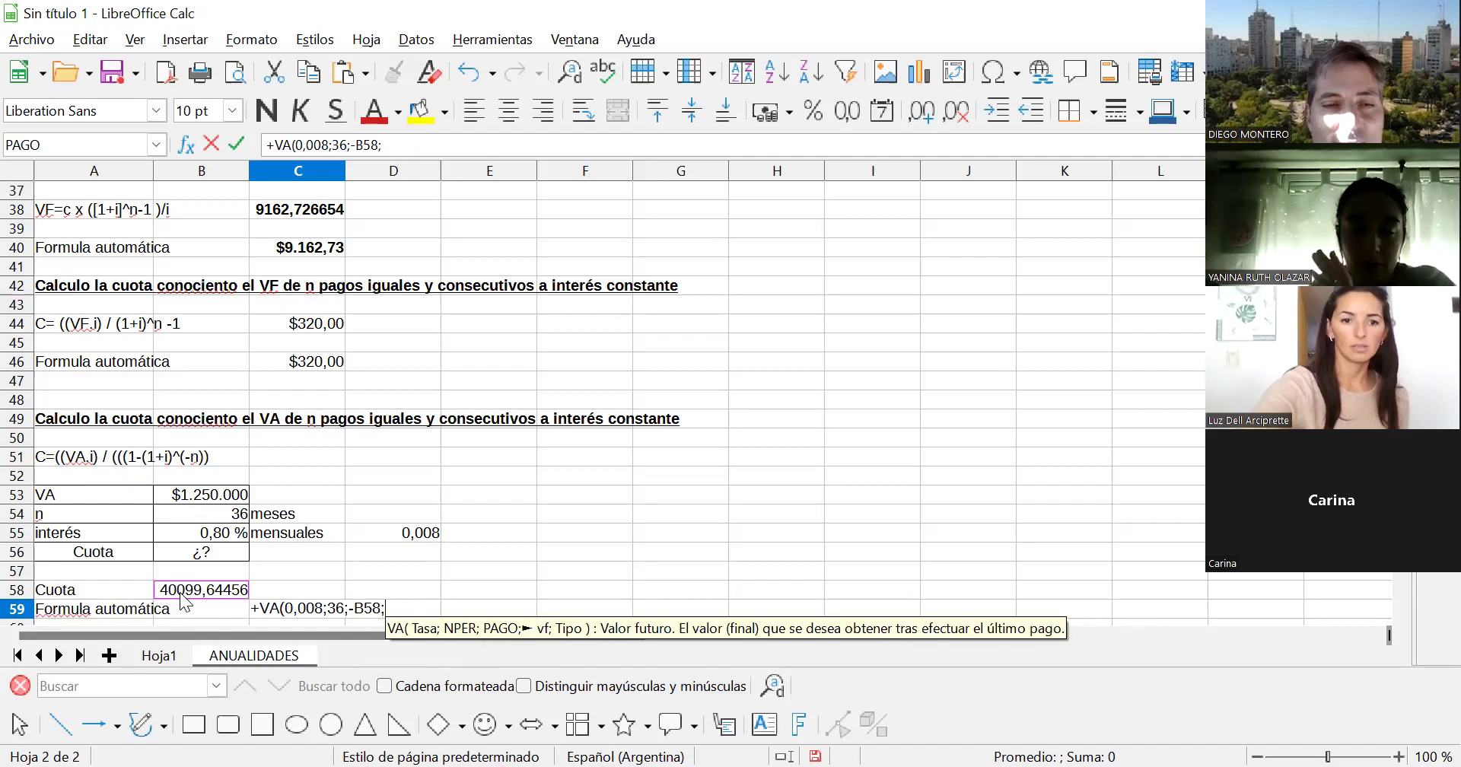
type("0")
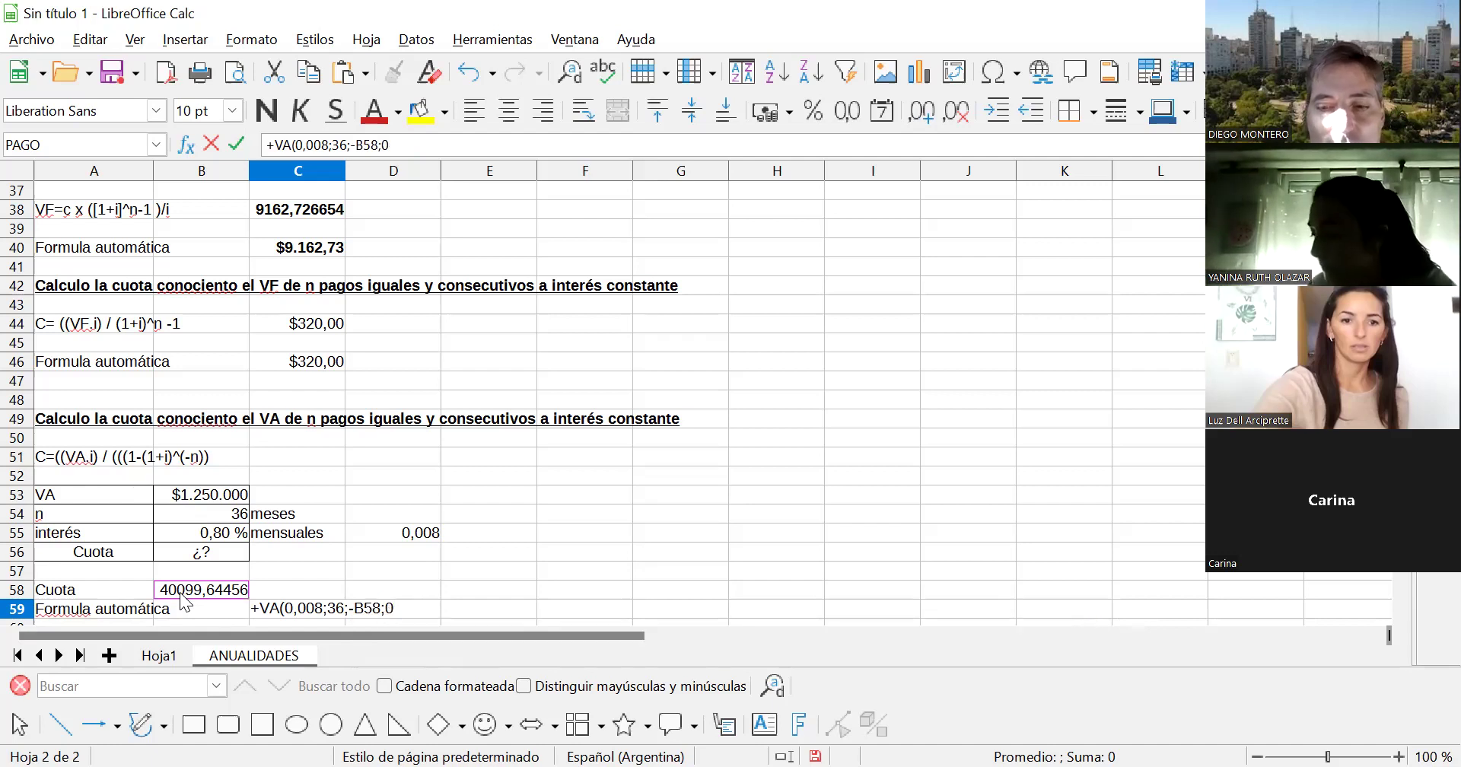
type(";0")
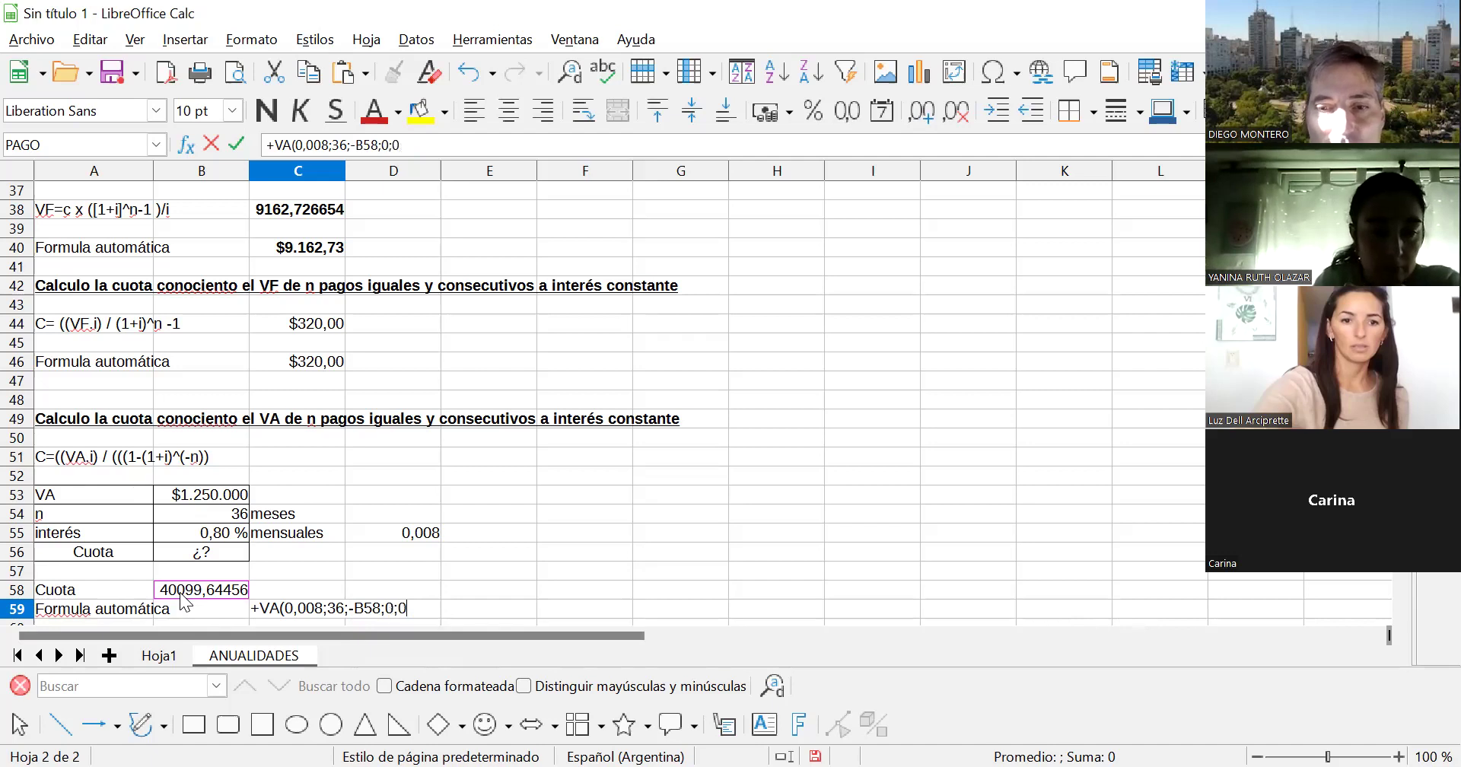
type(")")
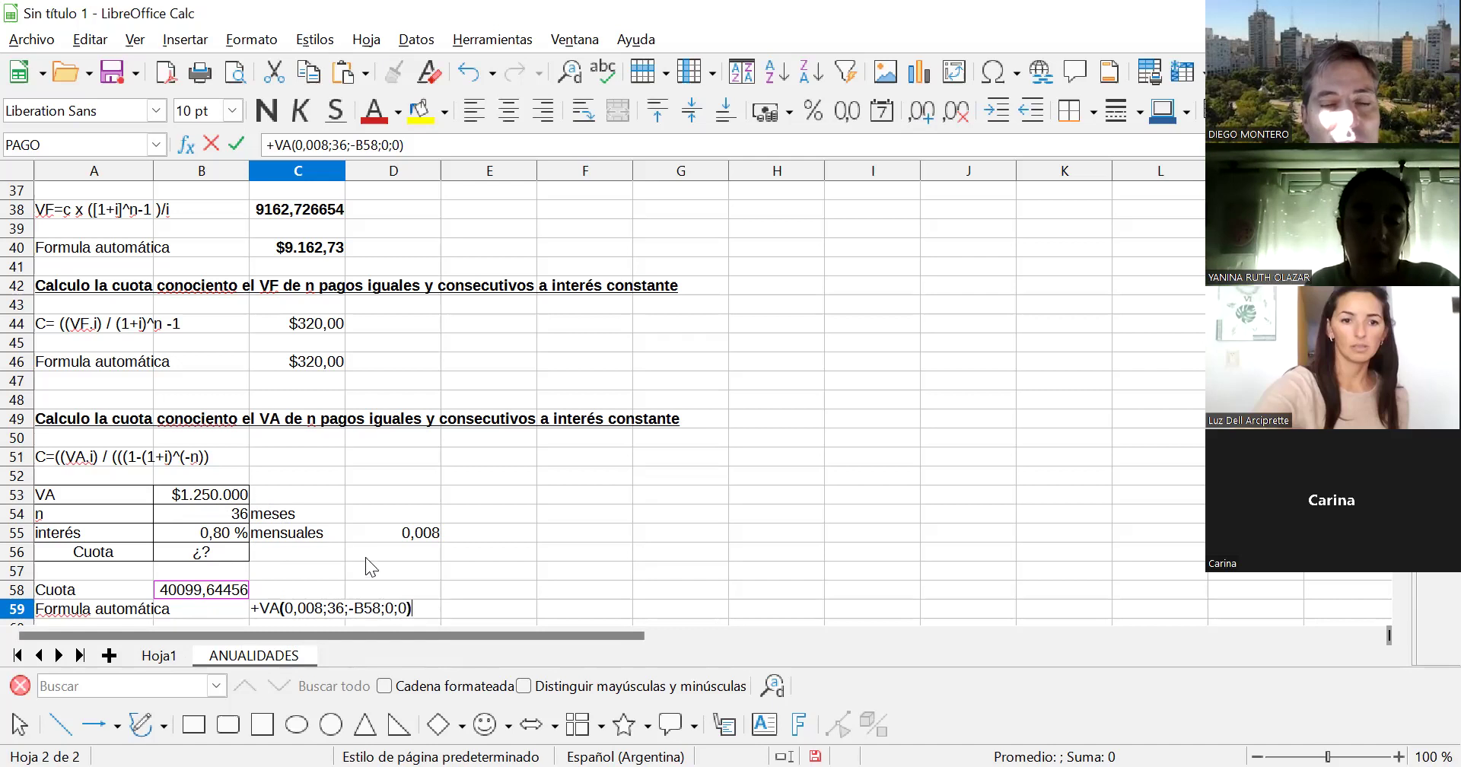
key("Return")
key("Up")
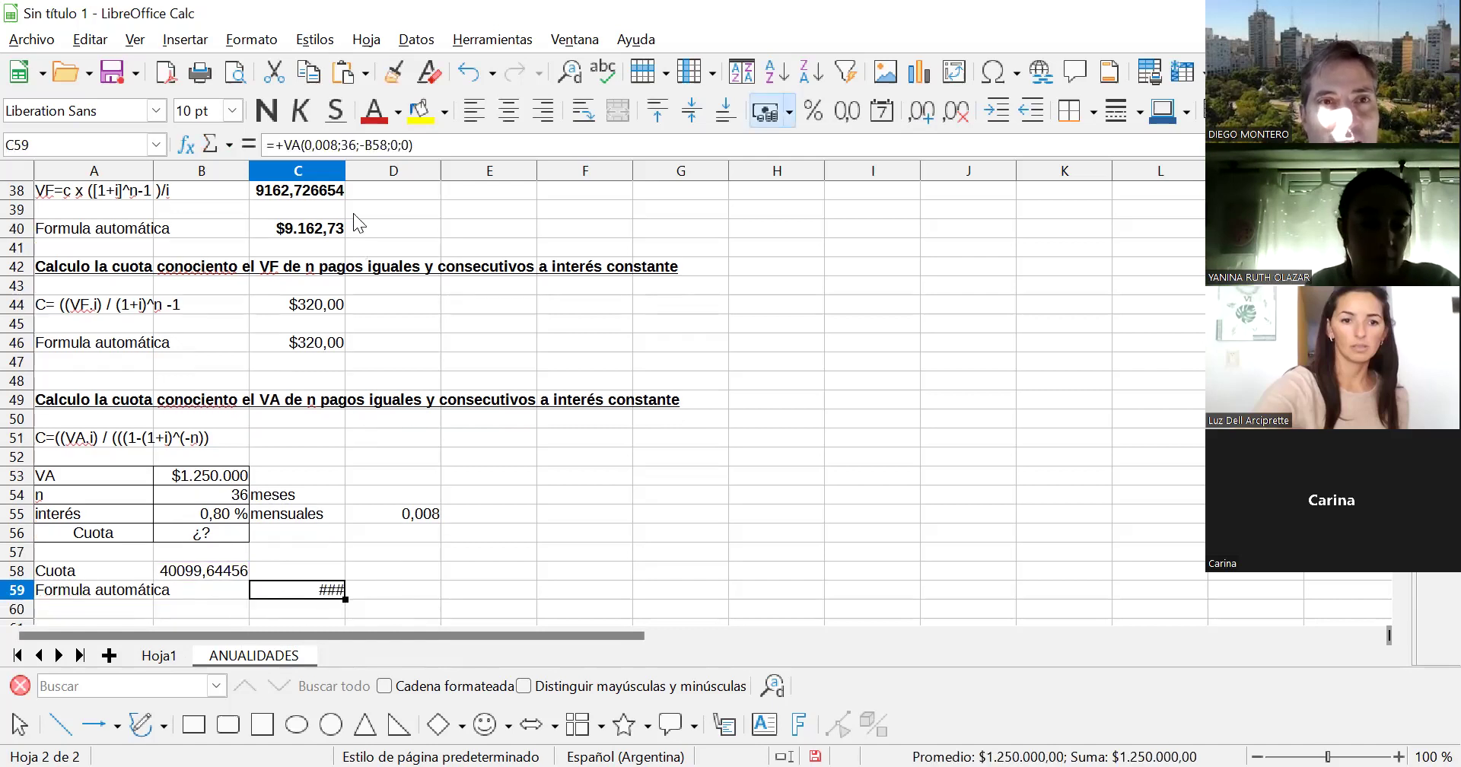
- Widen column C until the amount in C59 fits and give that cell a yellow background
left_click_drag(343, 180, 382, 177)
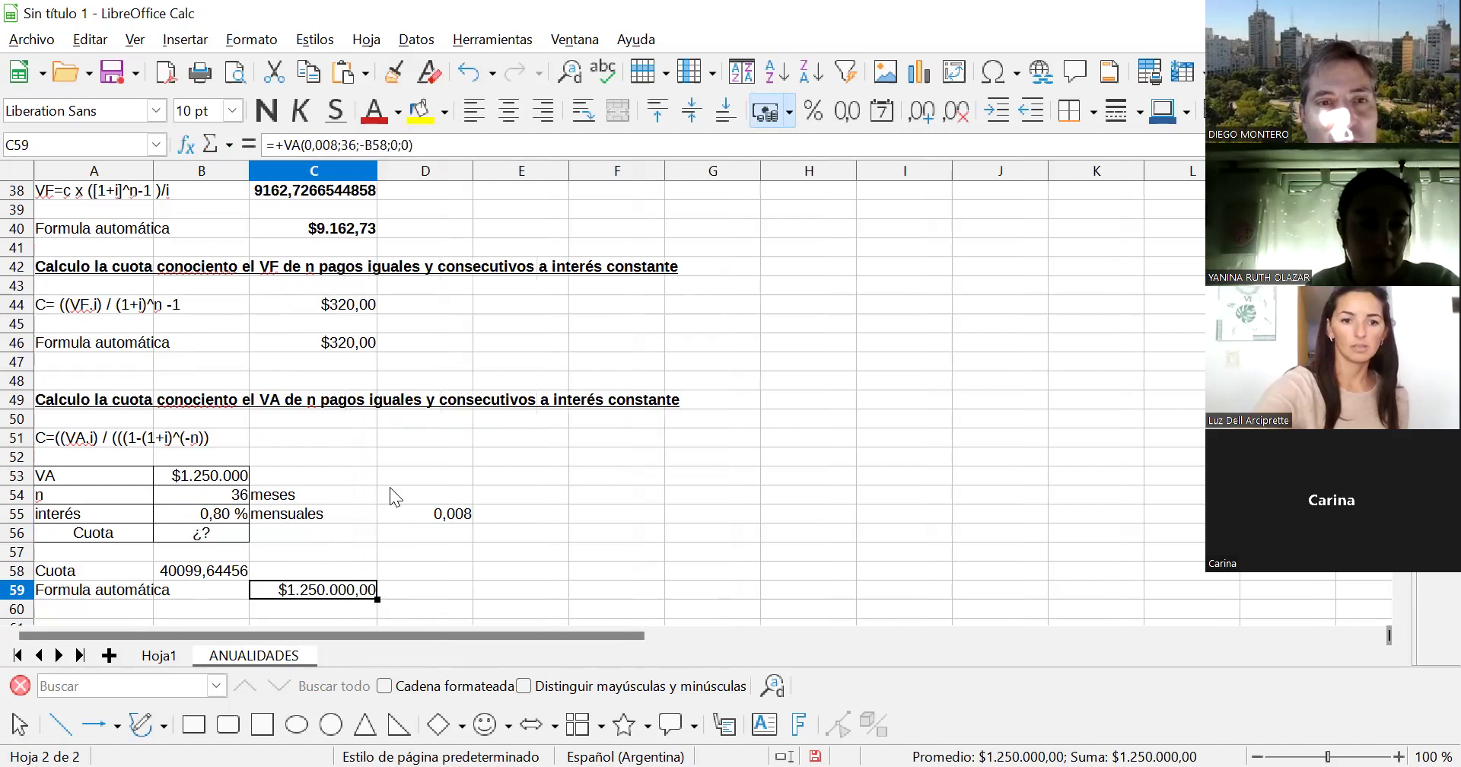
left_click(425, 112)
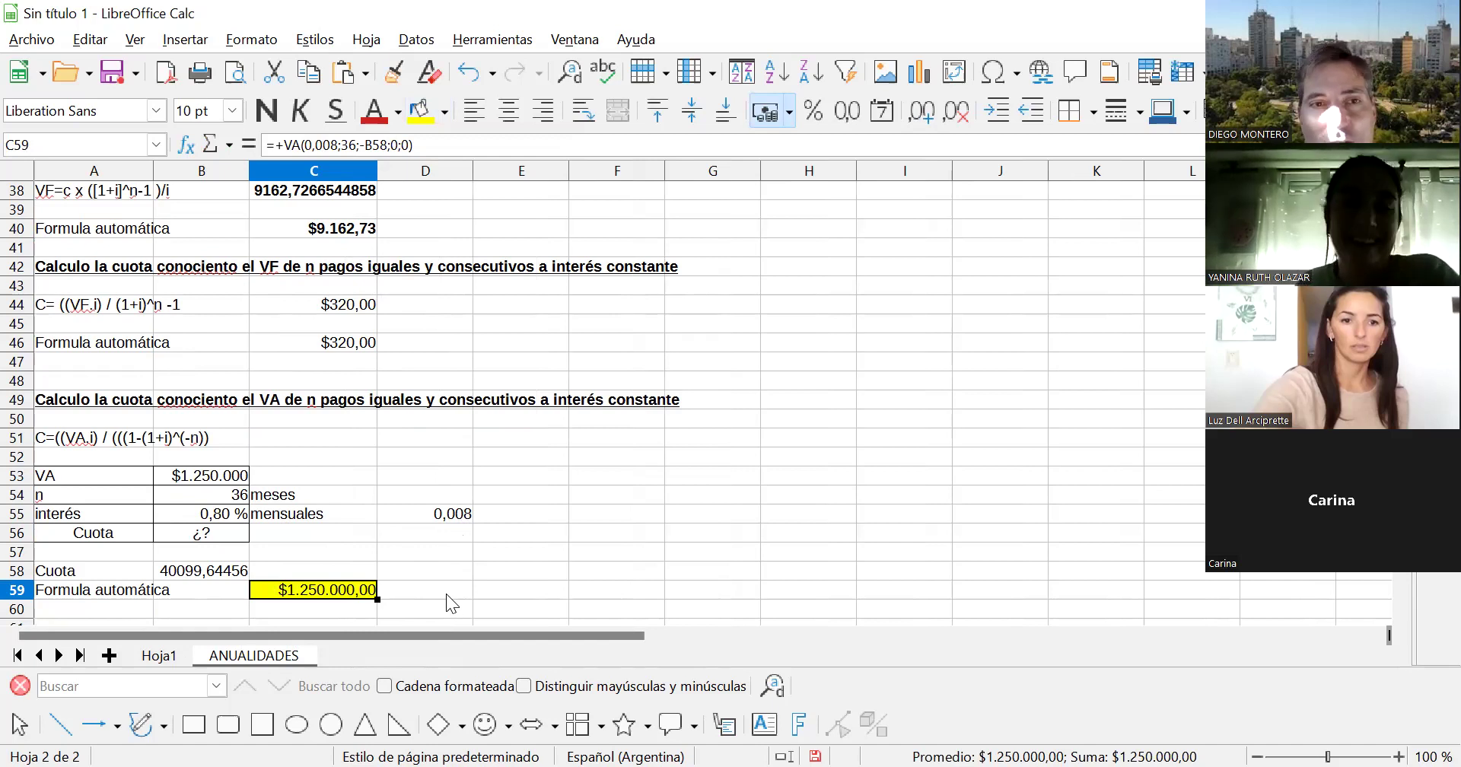
key("Down")
key("Down")
key("Up")
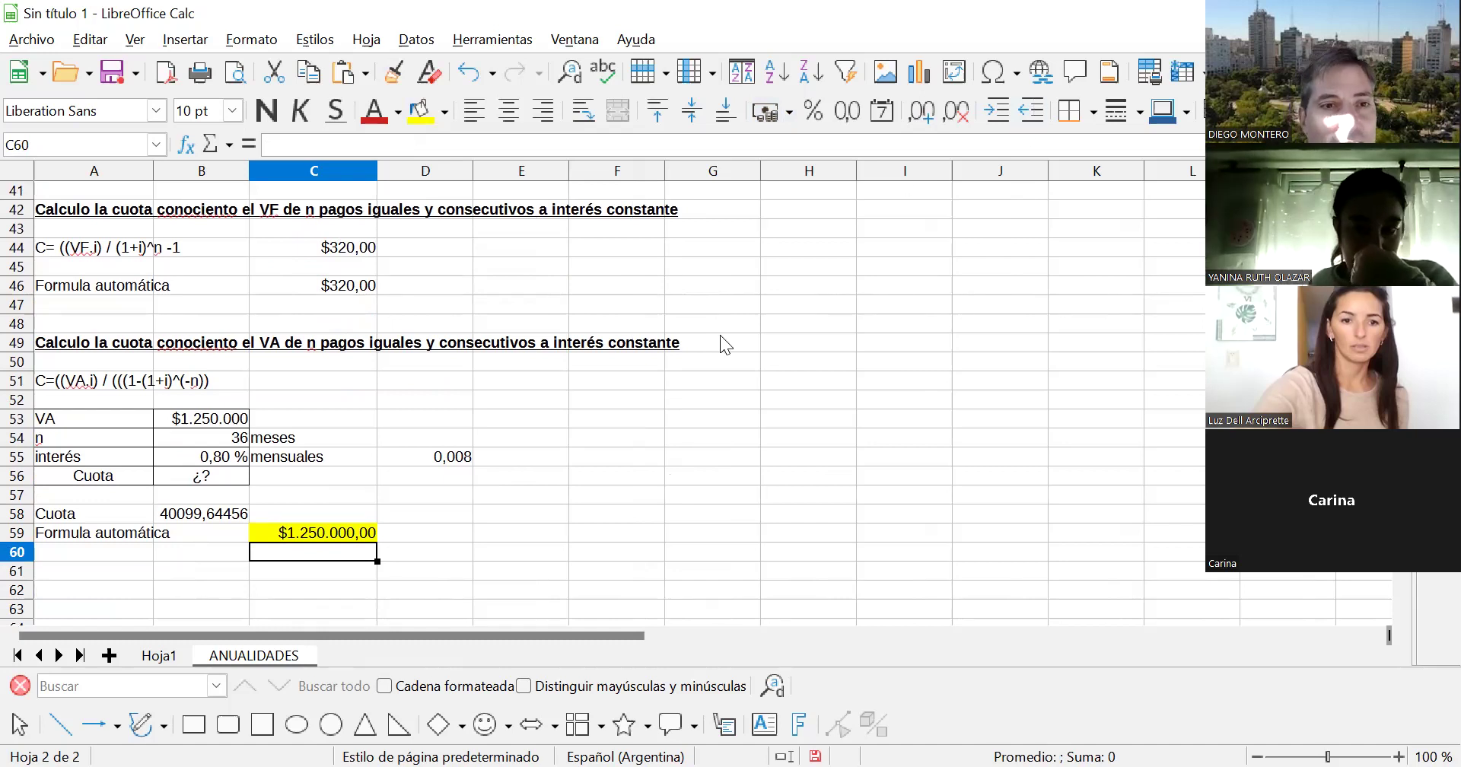
- Enter the label Formula automática in A60, below the existing automatic formula label
left_click(111, 552)
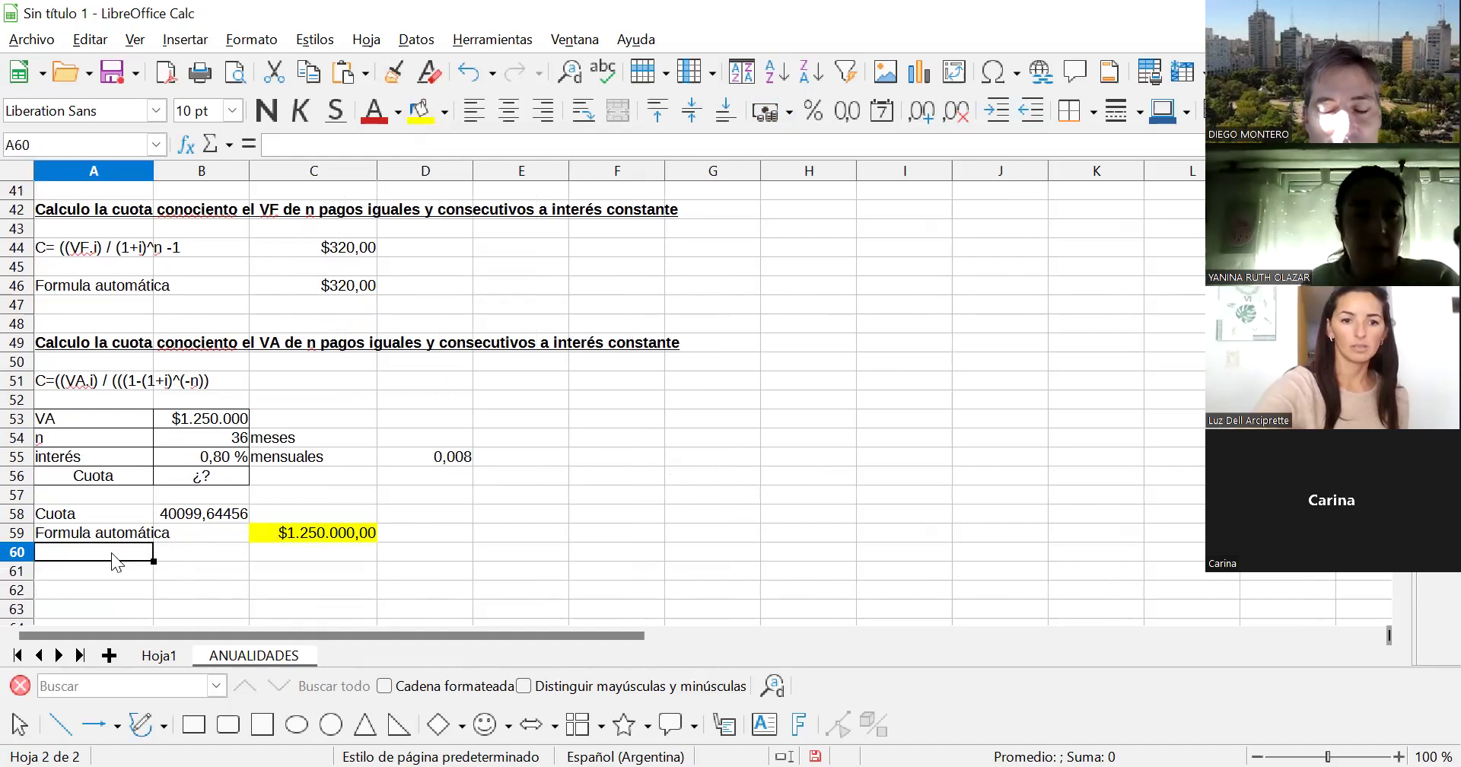
type("F")
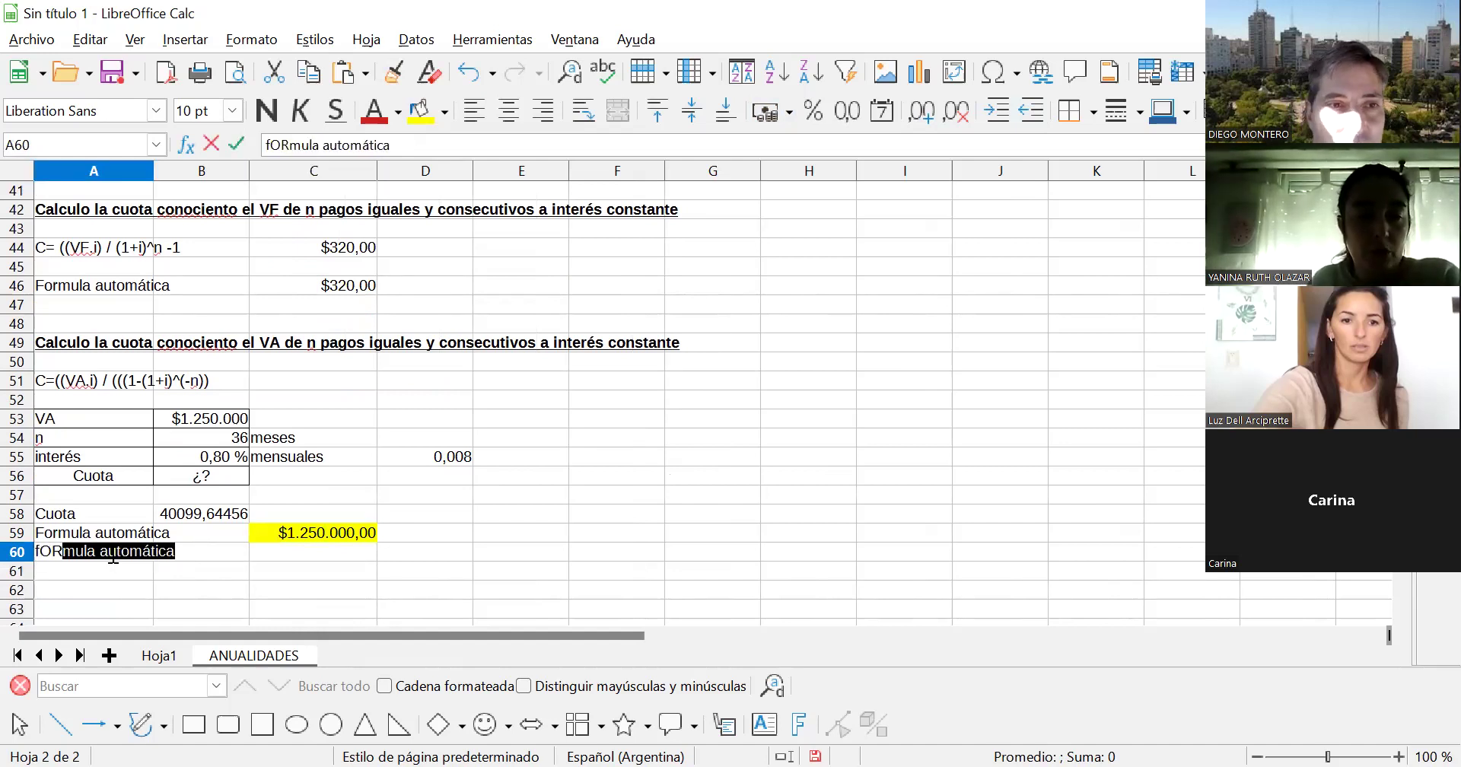
key("Tab")
key("Tab")
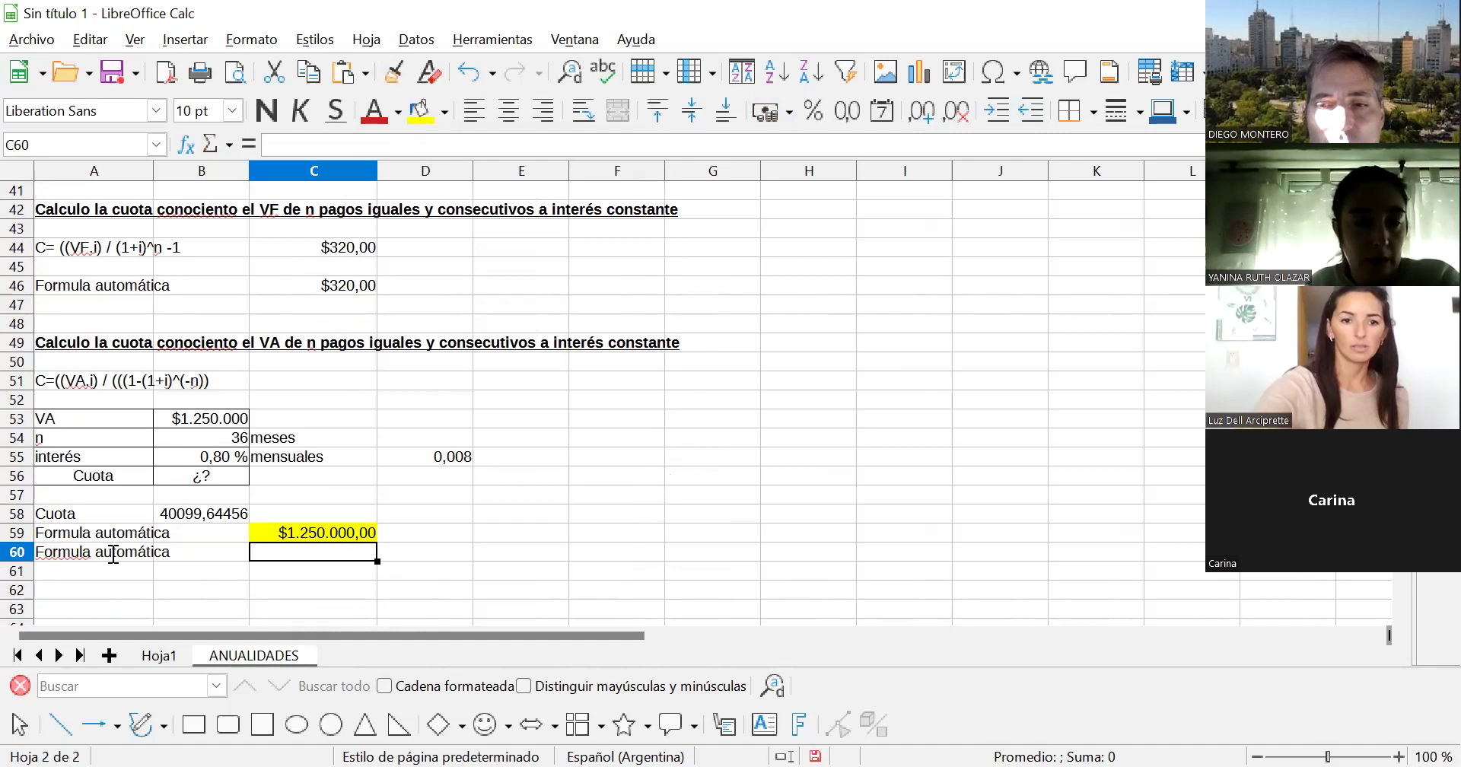
- Begin a PAGO function formula in C60 with the rate 0,008 and 36 periods
type("+")
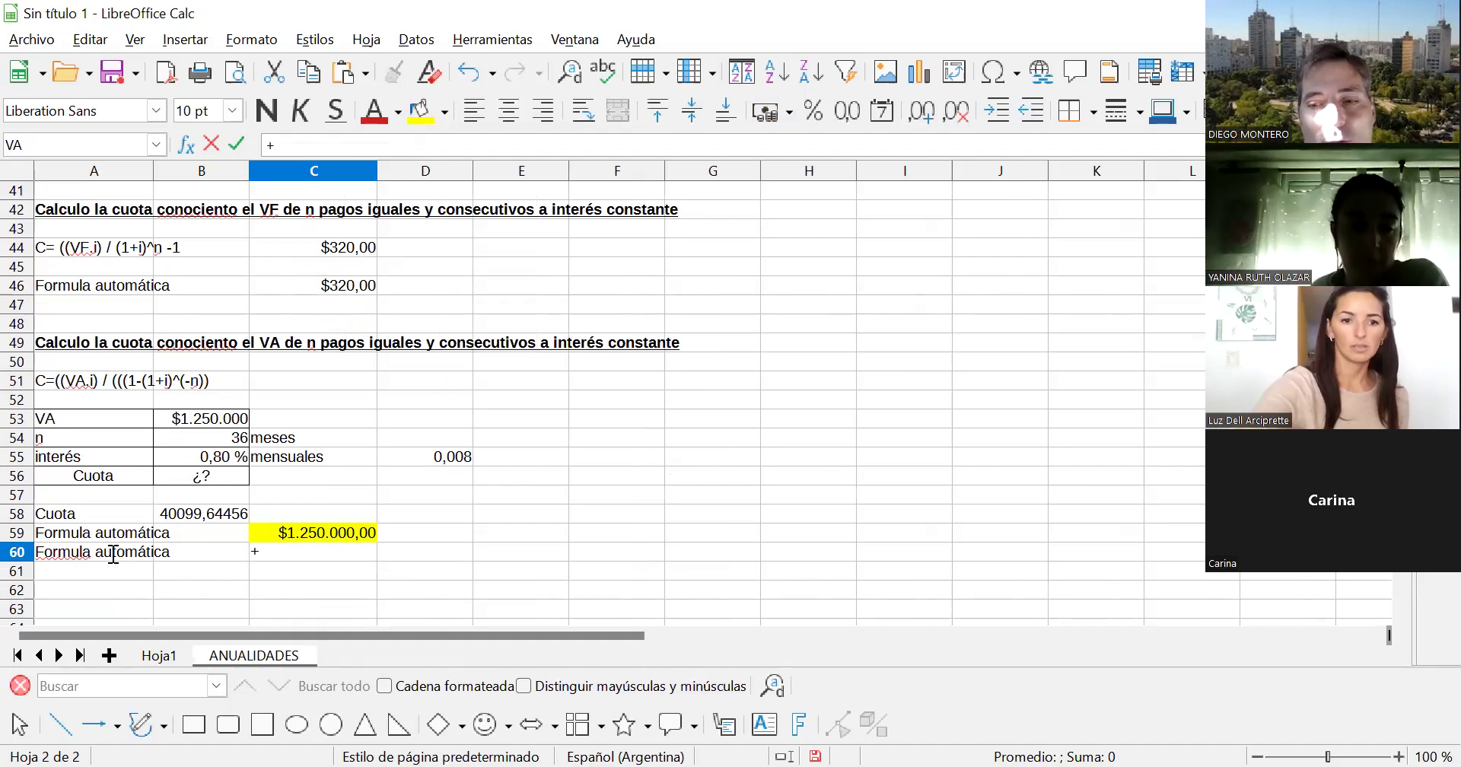
type("PAGO(0,")
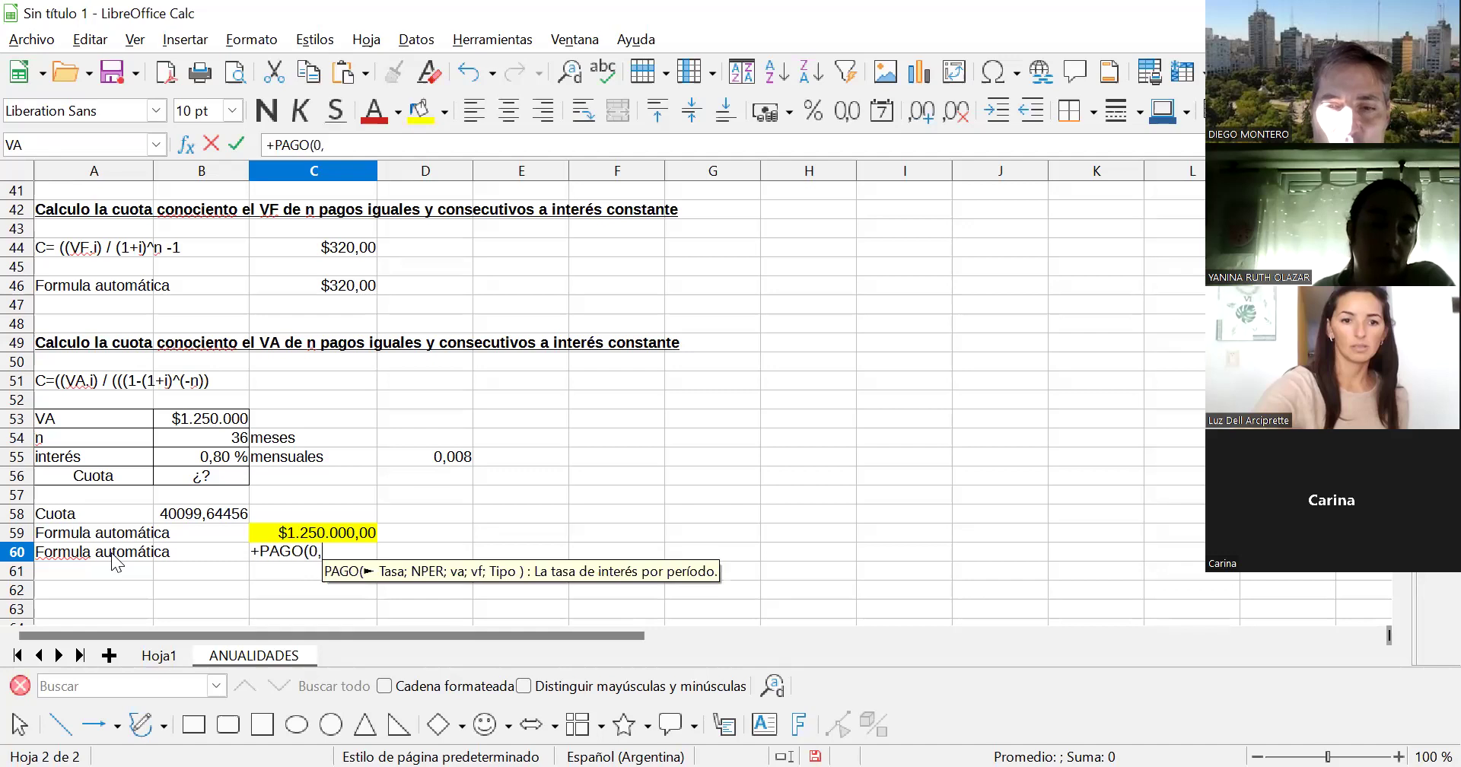
type("008")
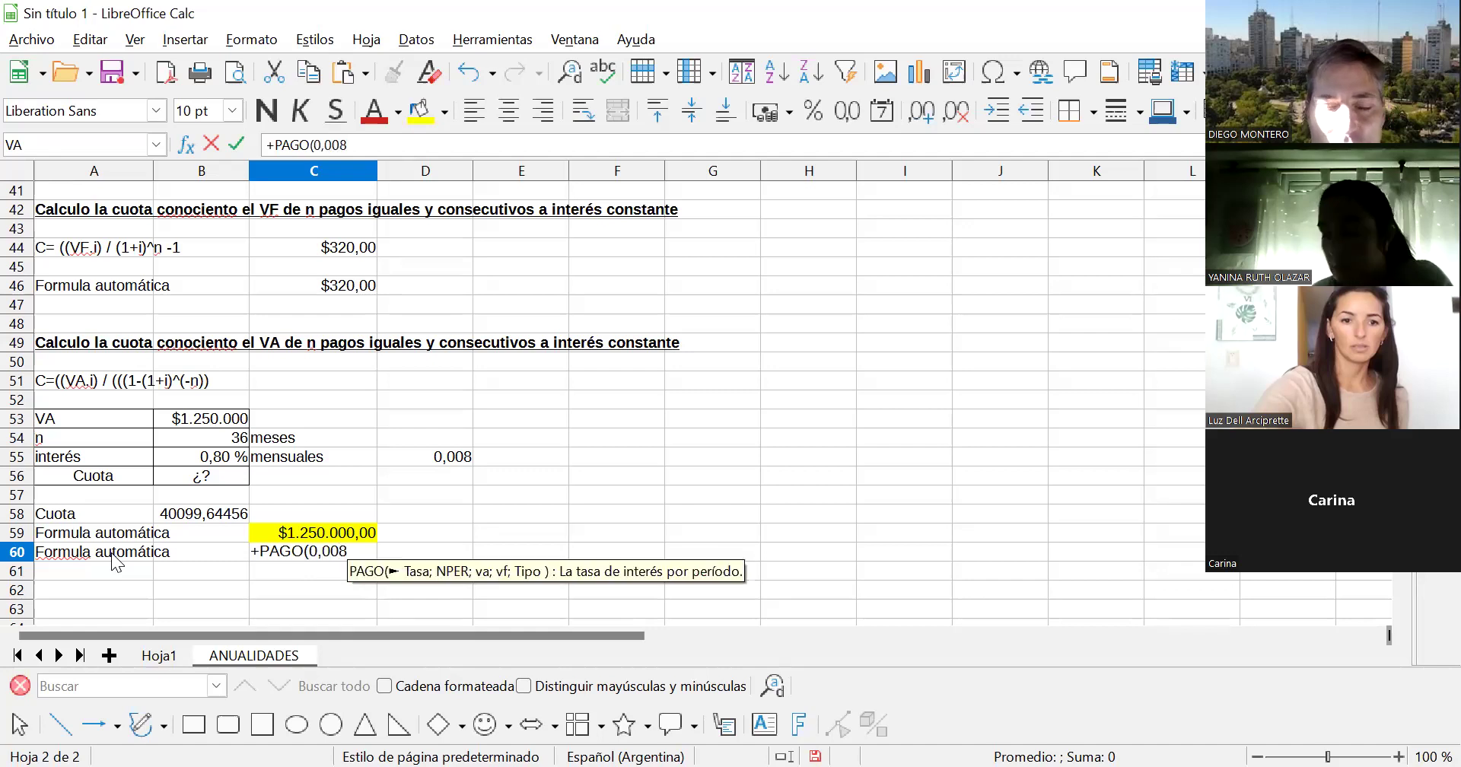
type(";36;")
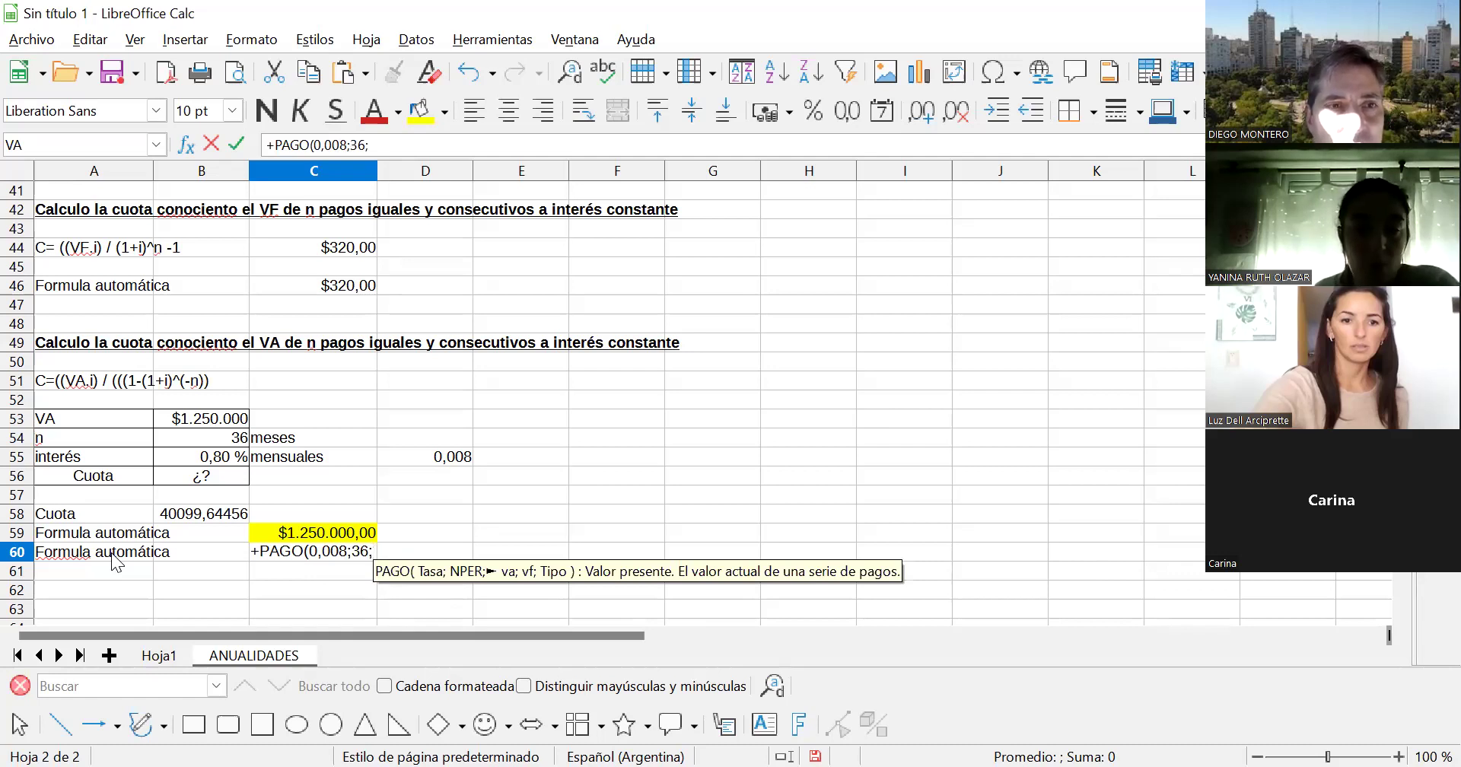
- Complete the PAGO formula in C60 with 1250000 as present value, 0 as future value and 0 as type
type("1")
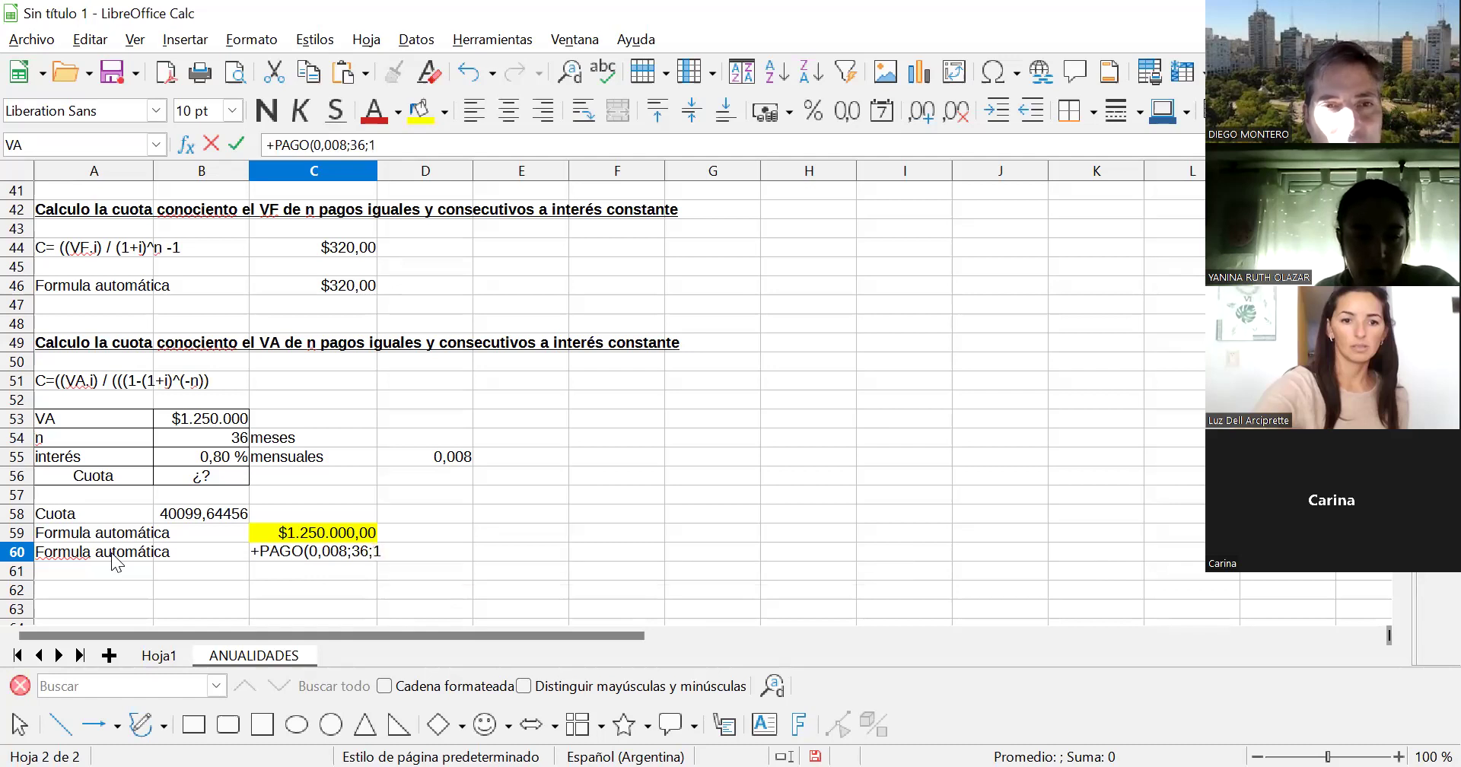
type("25")
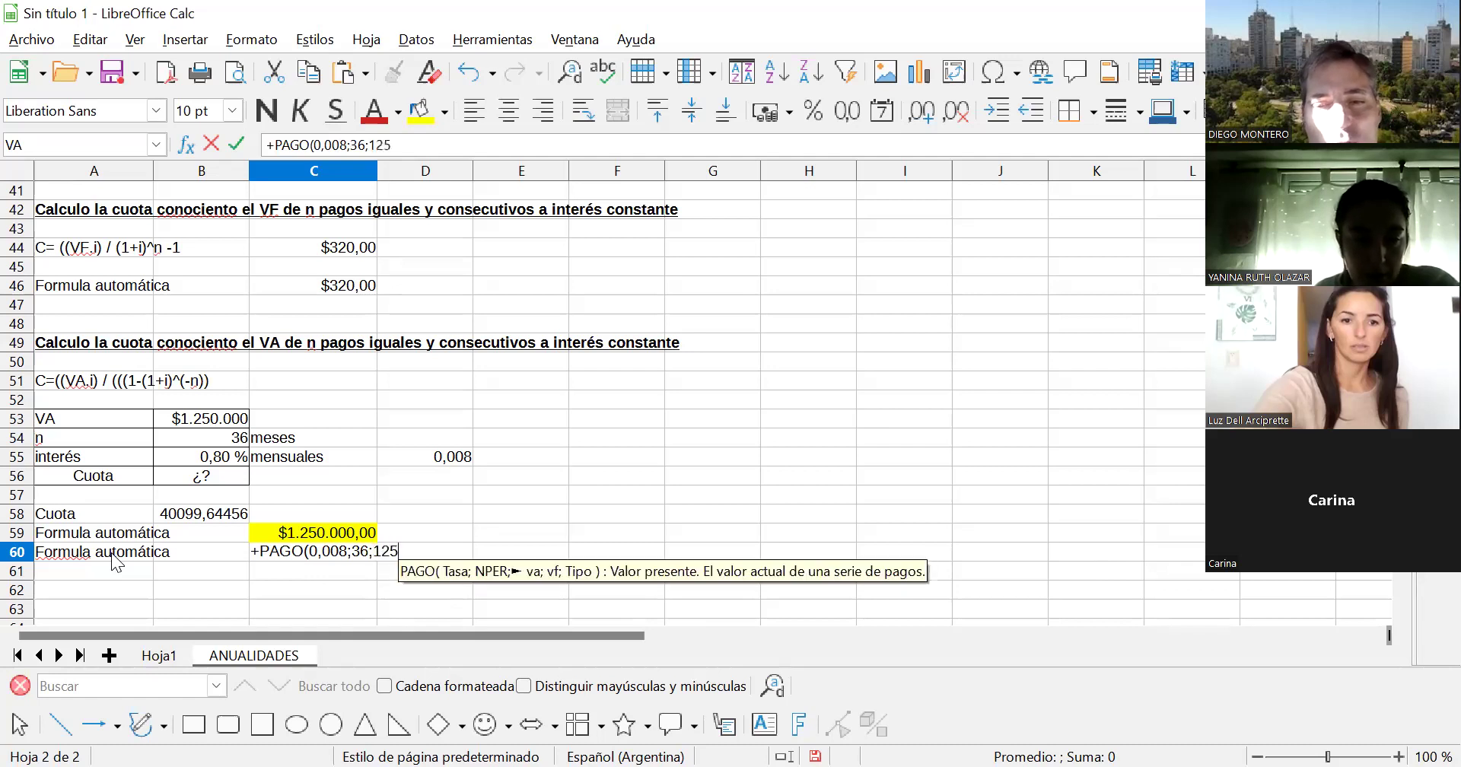
key("BackSpace")
key("BackSpace")
type("25000")
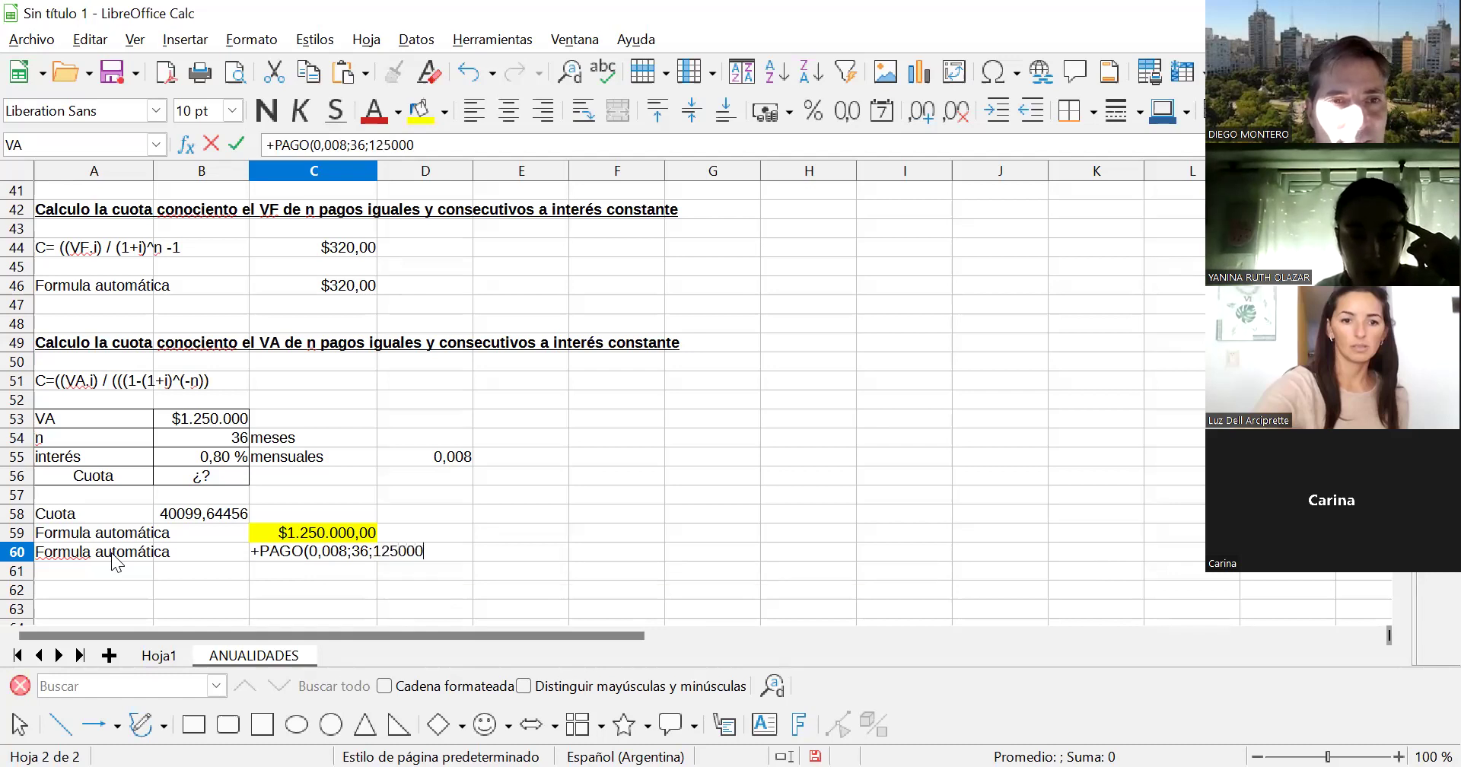
type("0;")
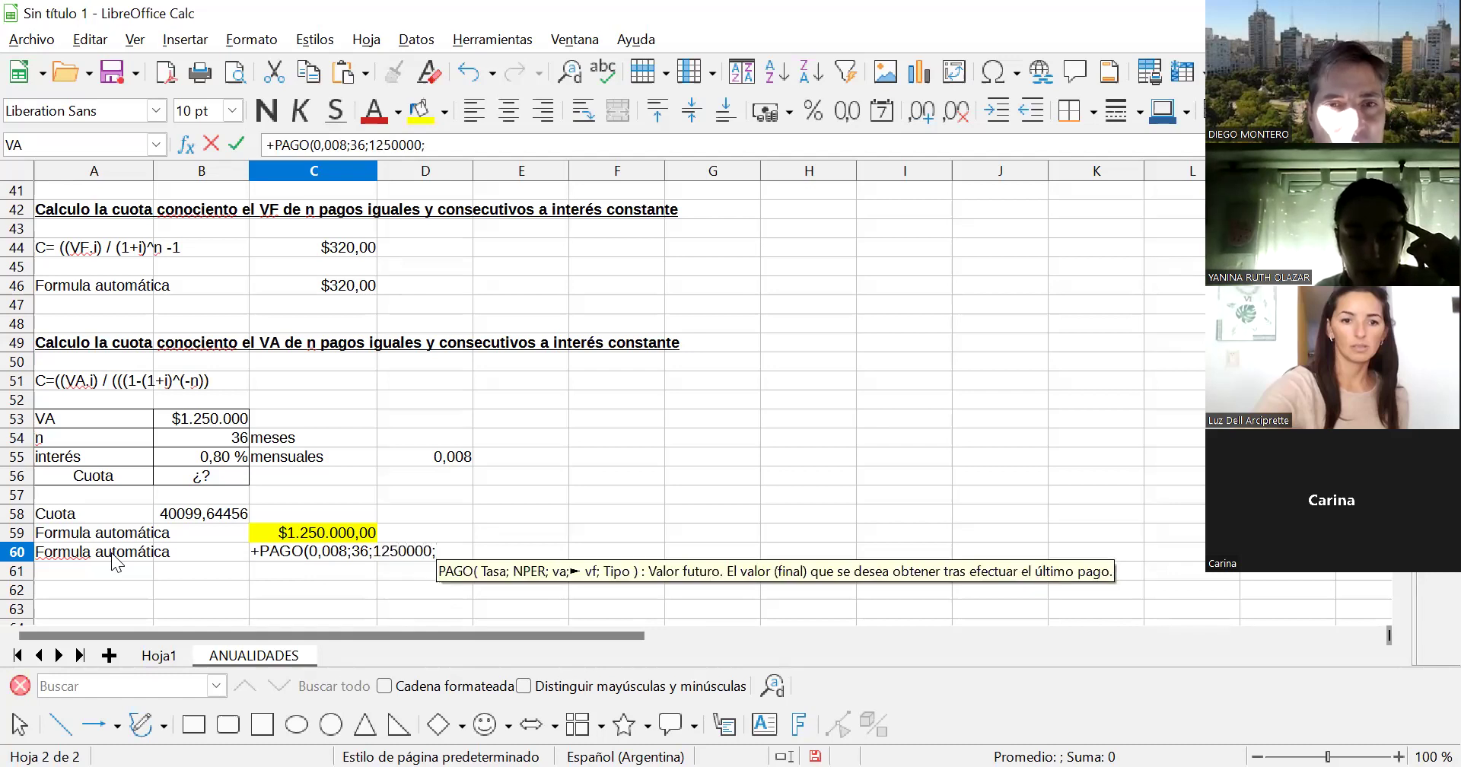
type("0")
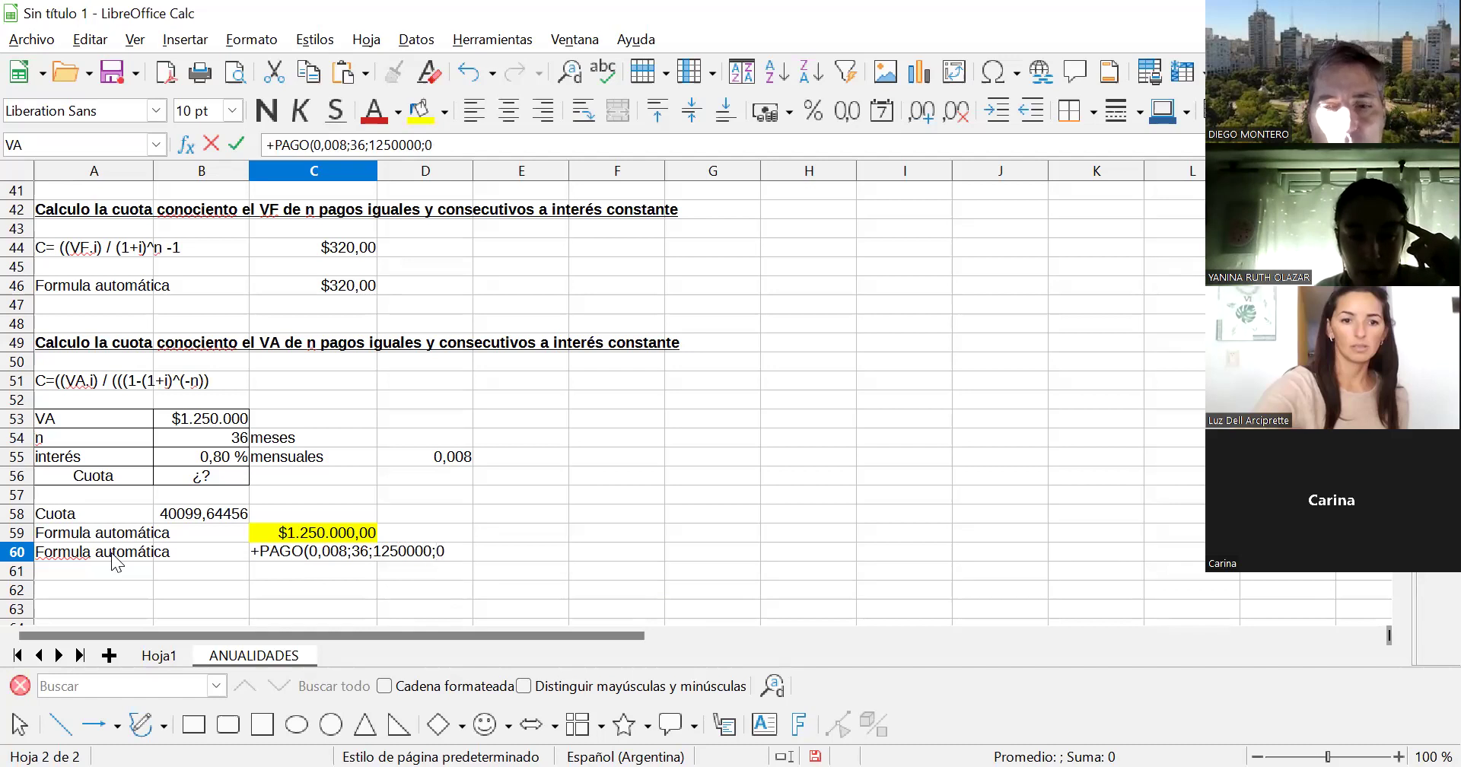
type(";")
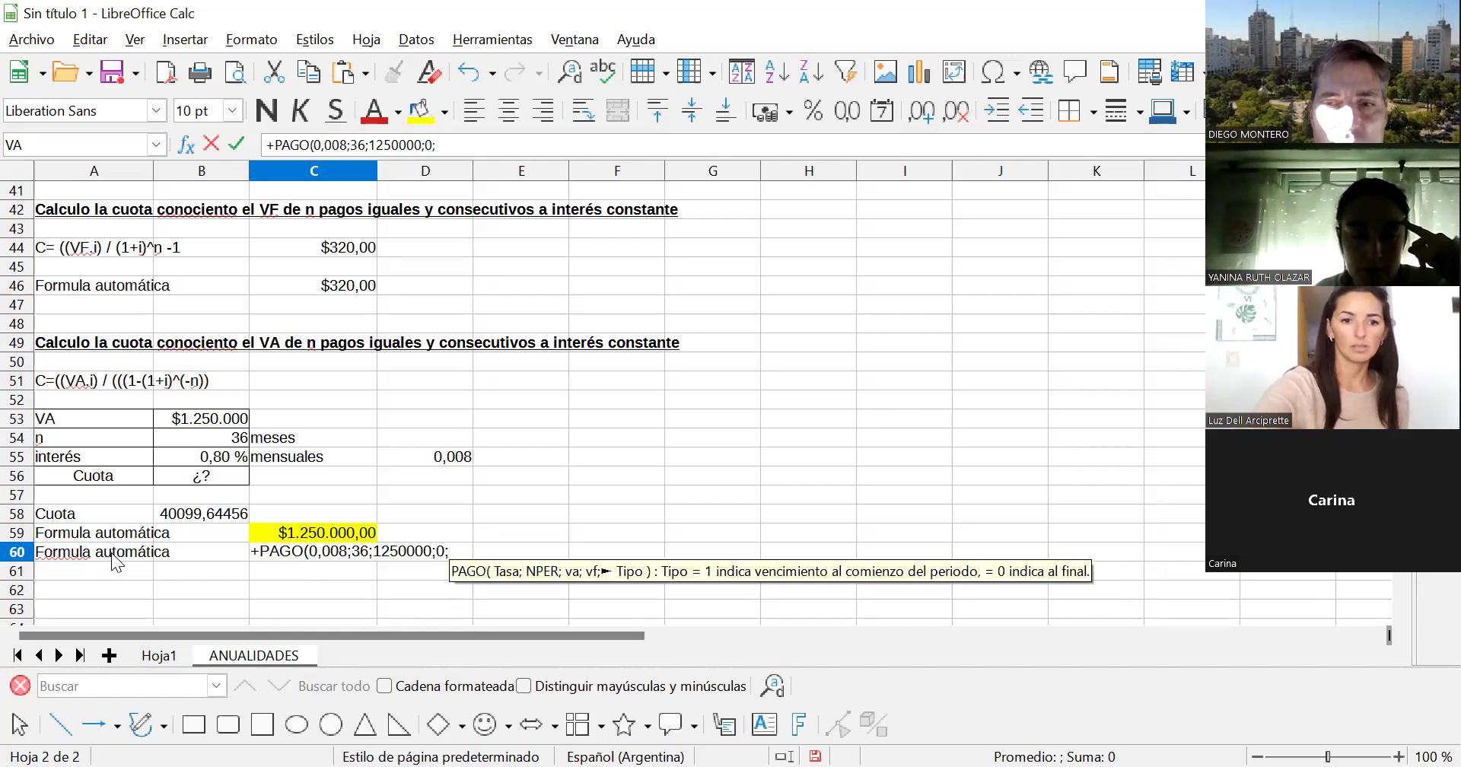
type("0)")
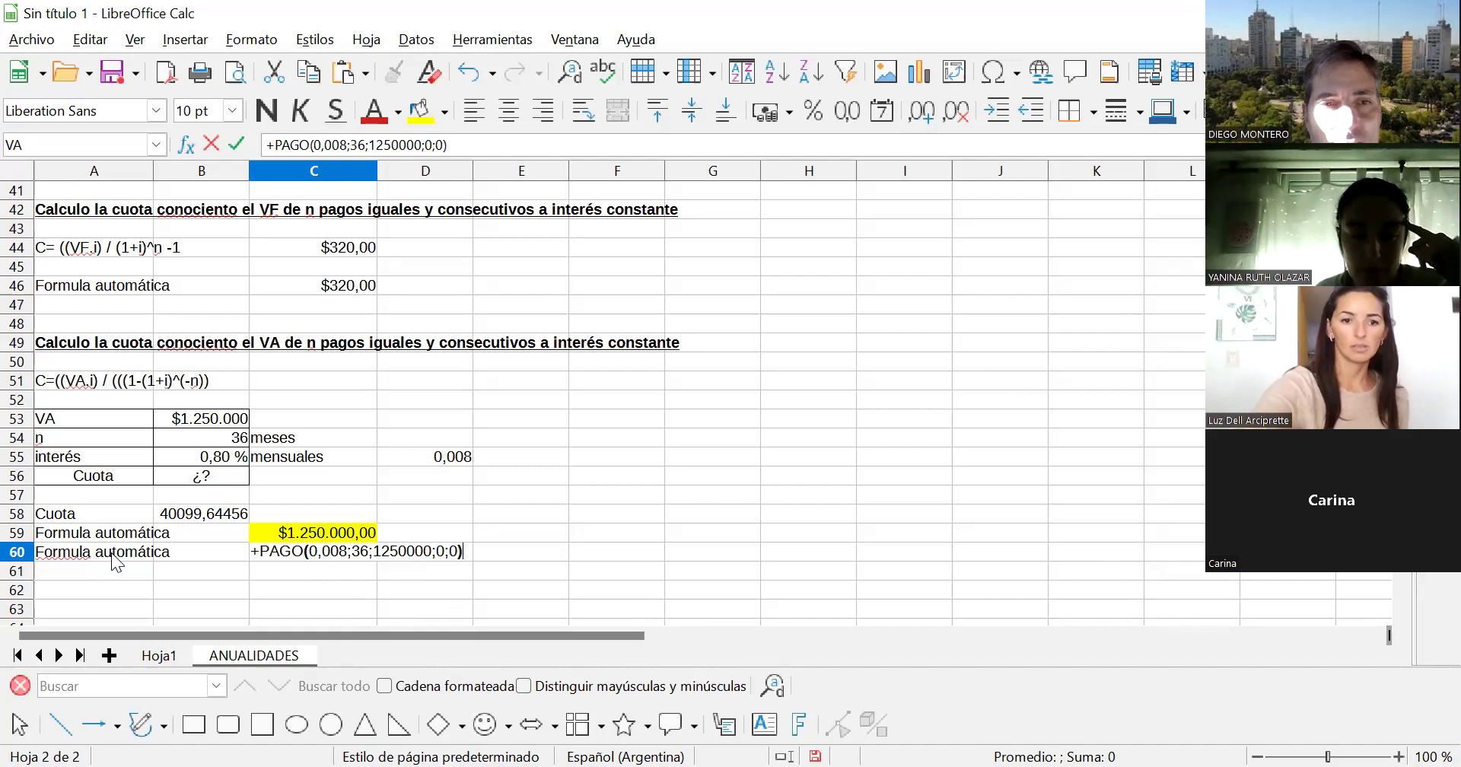
key("Return")
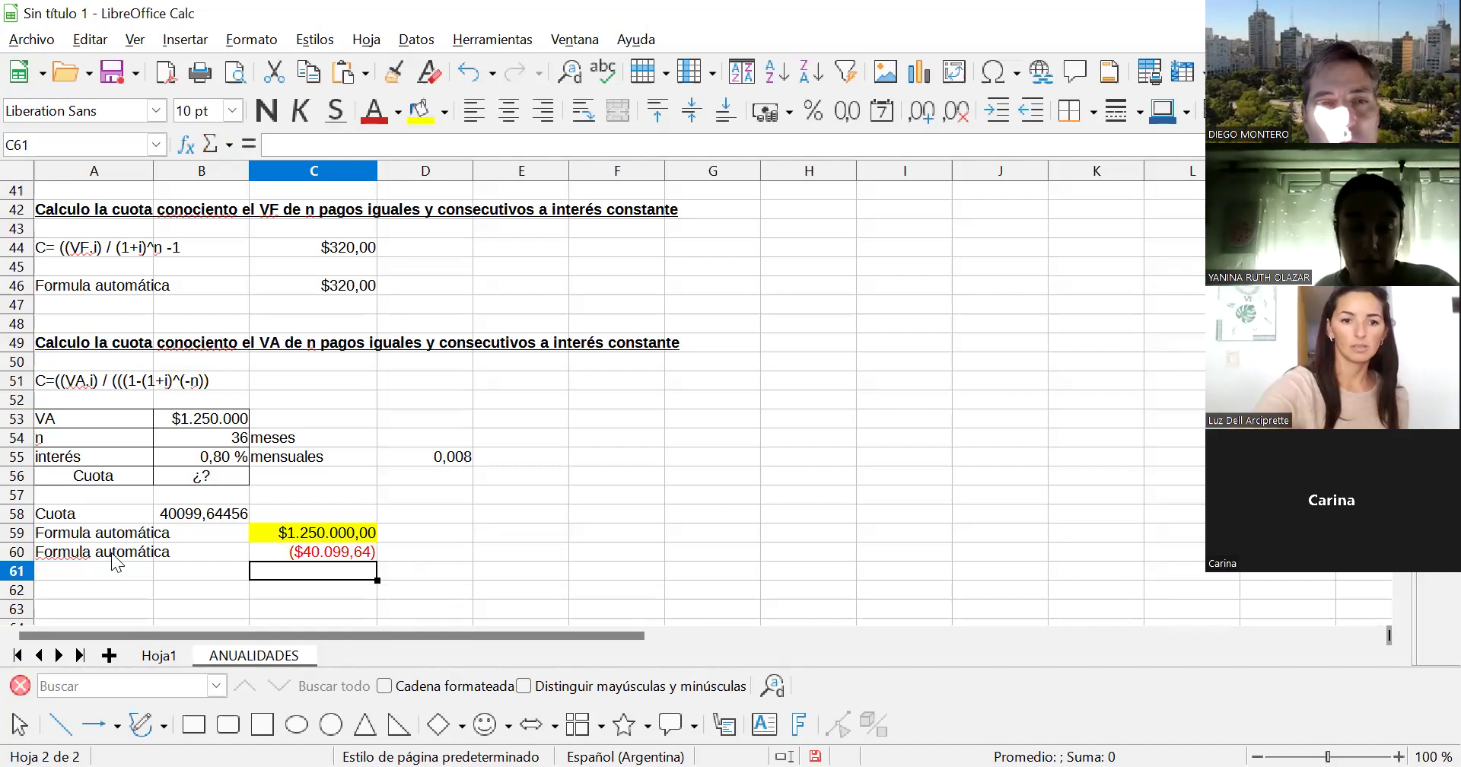
- Change the present value argument of the PAGO formula in C60 to -1250000
key("Up")
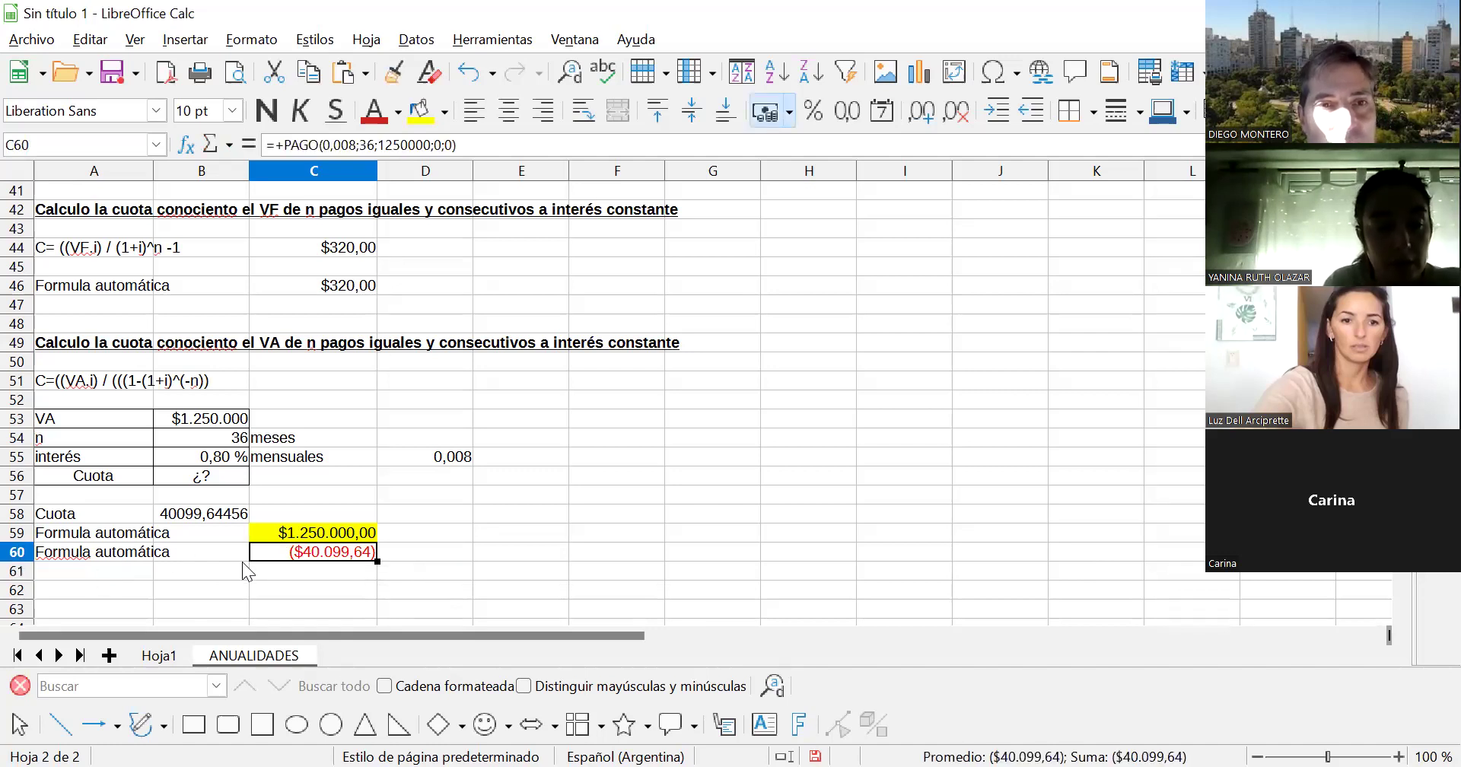
double_click(318, 554)
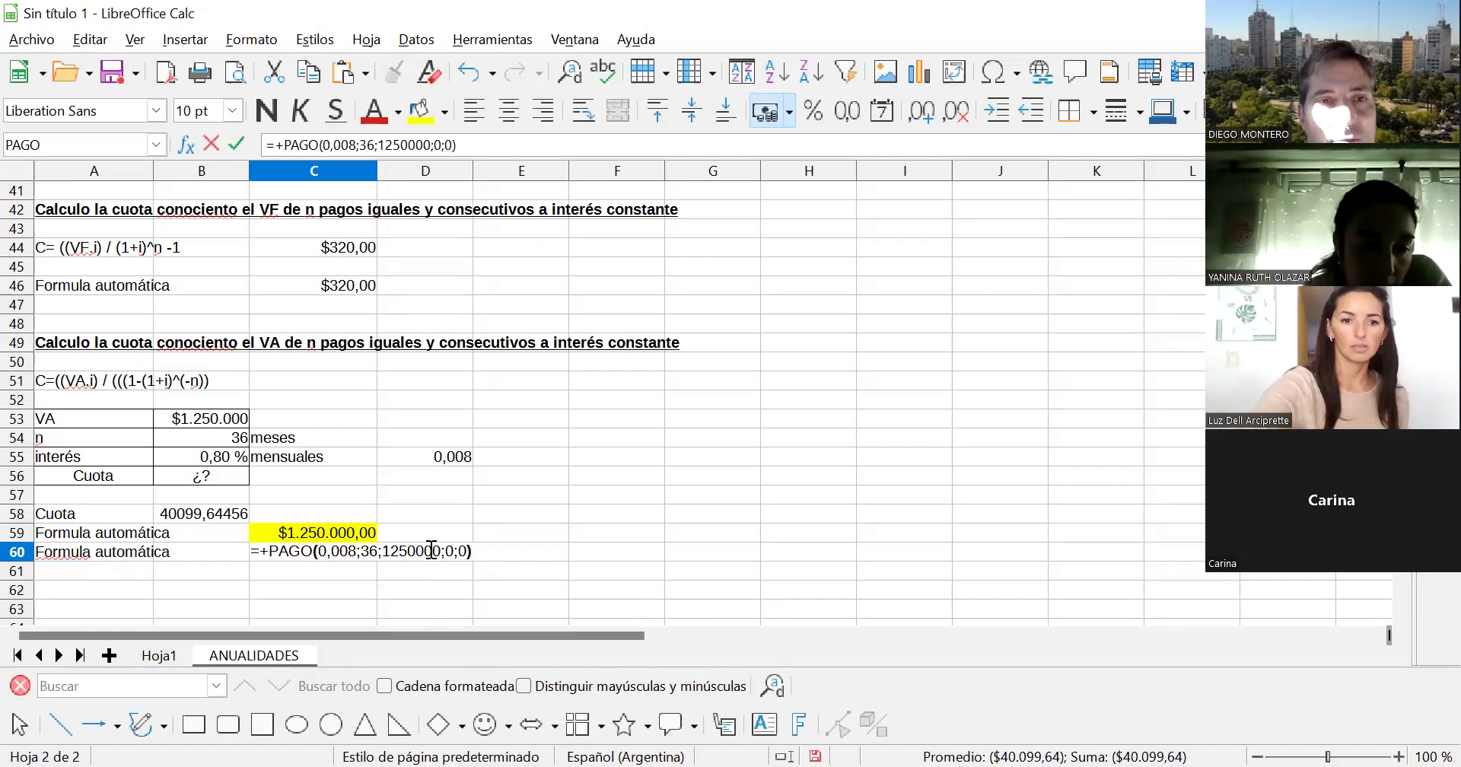
left_click(402, 549)
type("-")
key("Return")
key("Up")
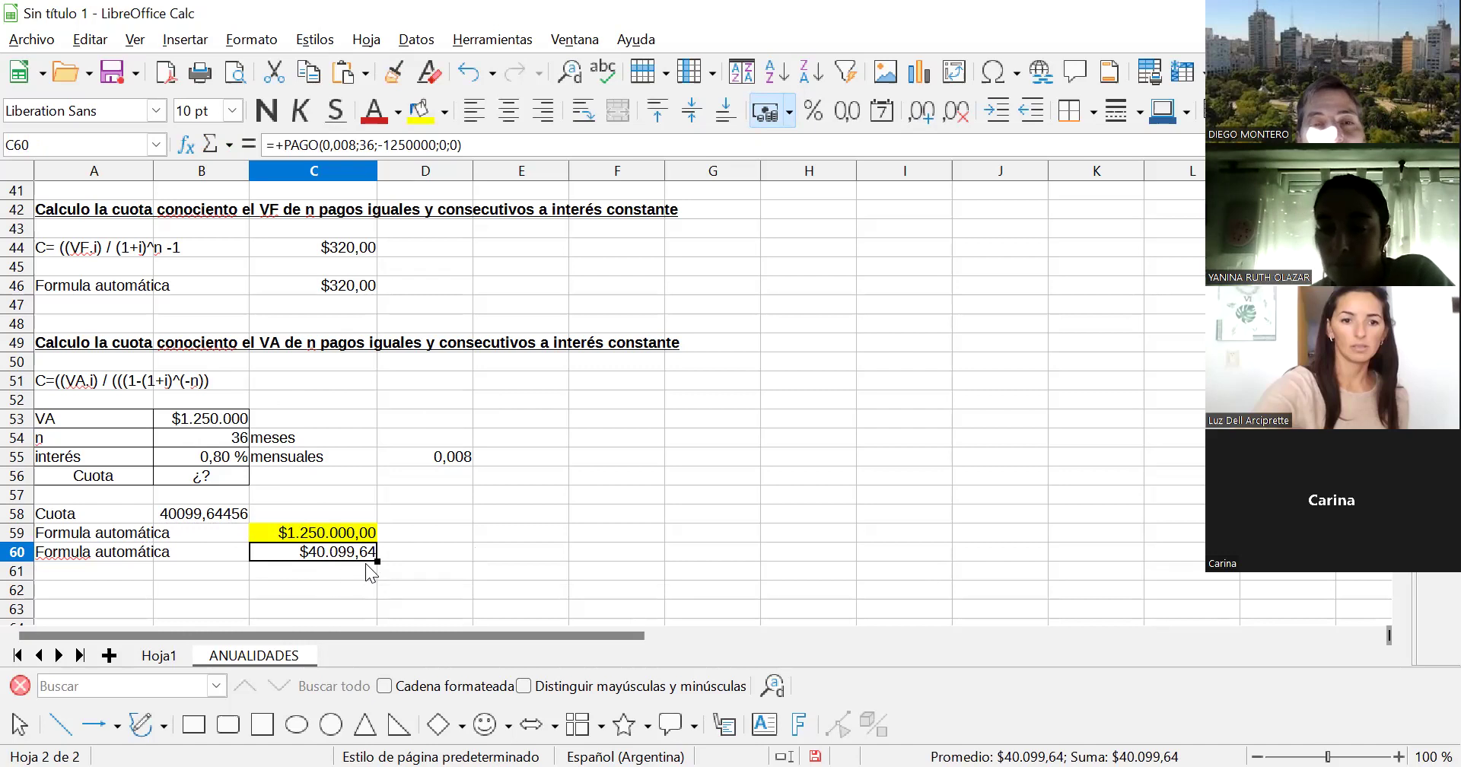
- Begin a new exercise statement in A63 with the text "Saco un crédito personal de 3.000.000"
left_click(419, 554)
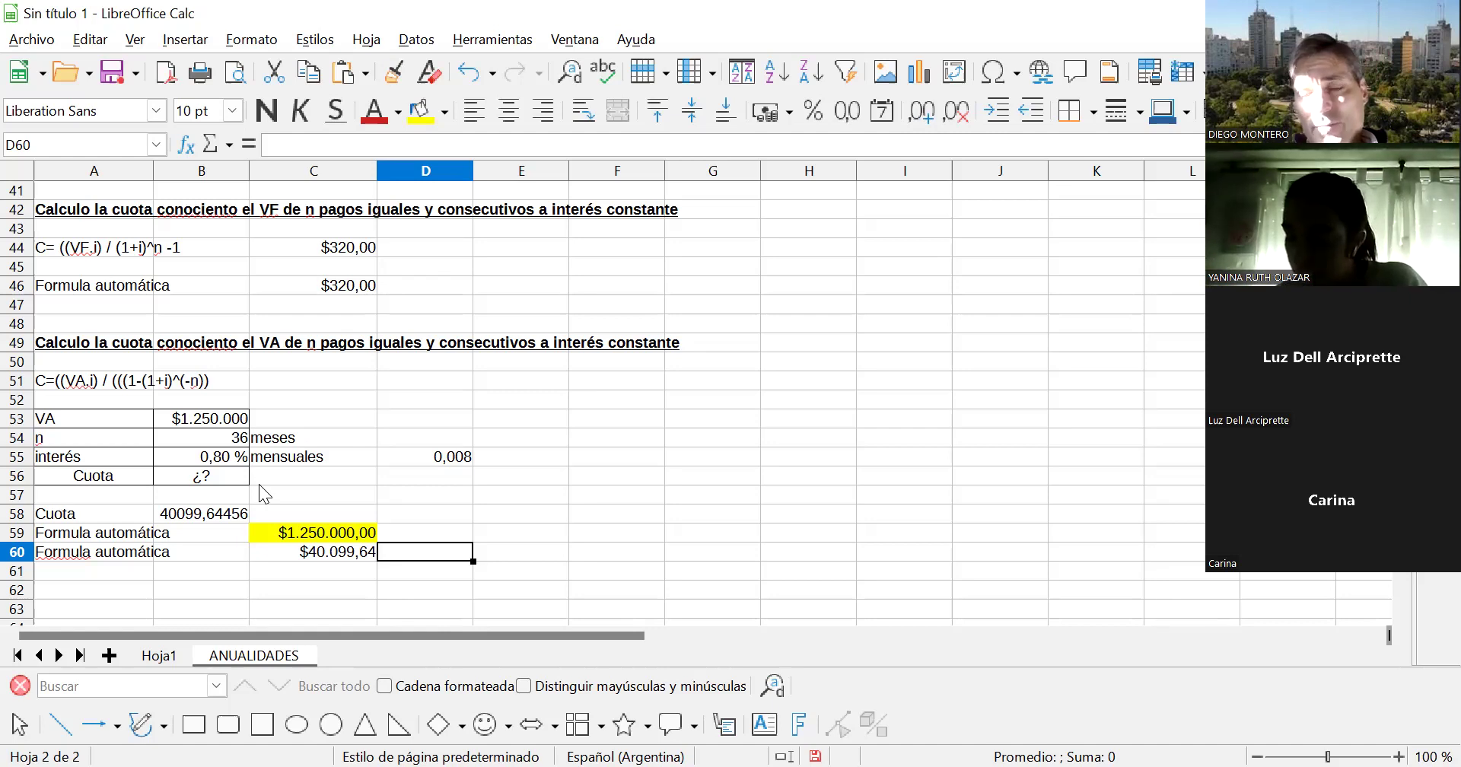
key("Down")
key("Down")
key("Down")
key("Left")
key("Left")
key("Left")
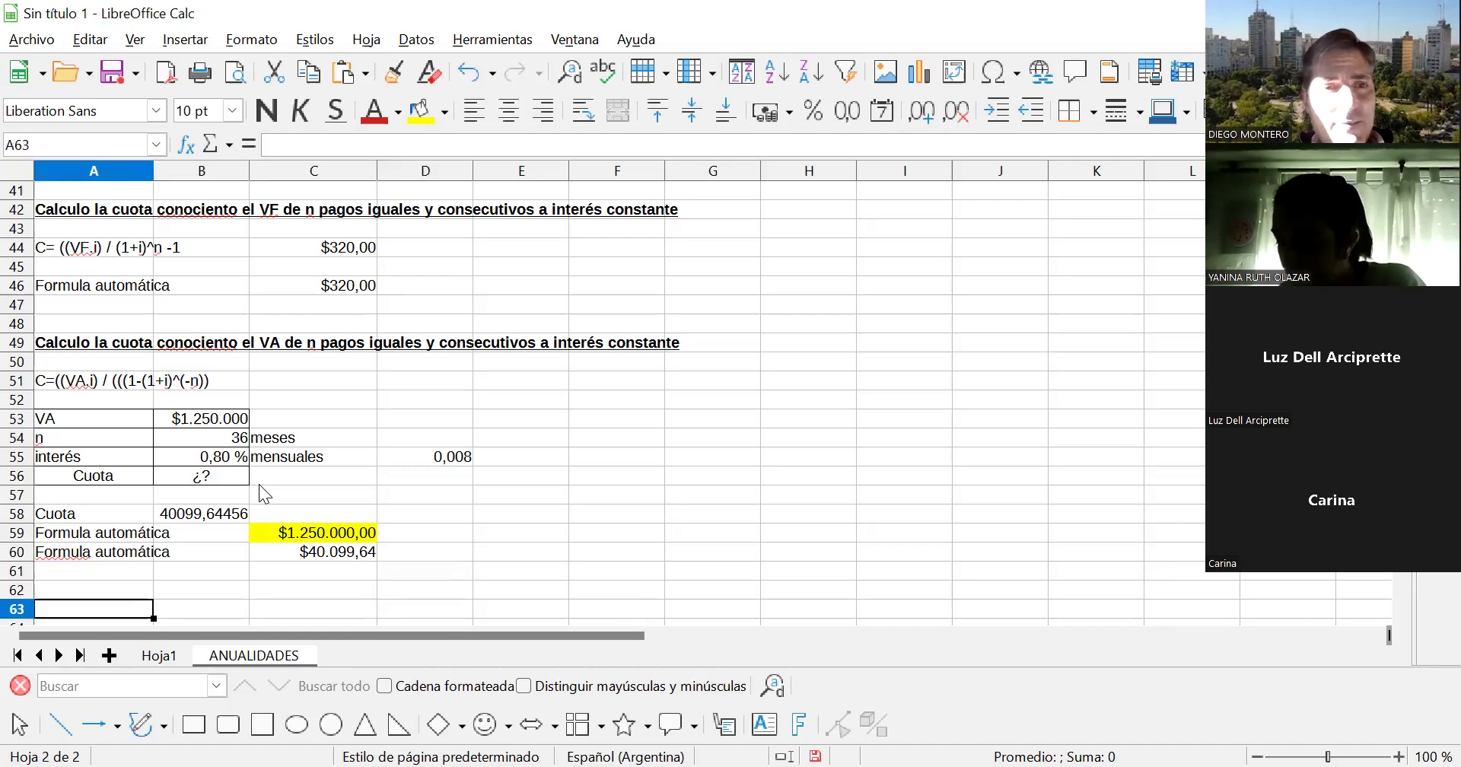
type("Saco ")
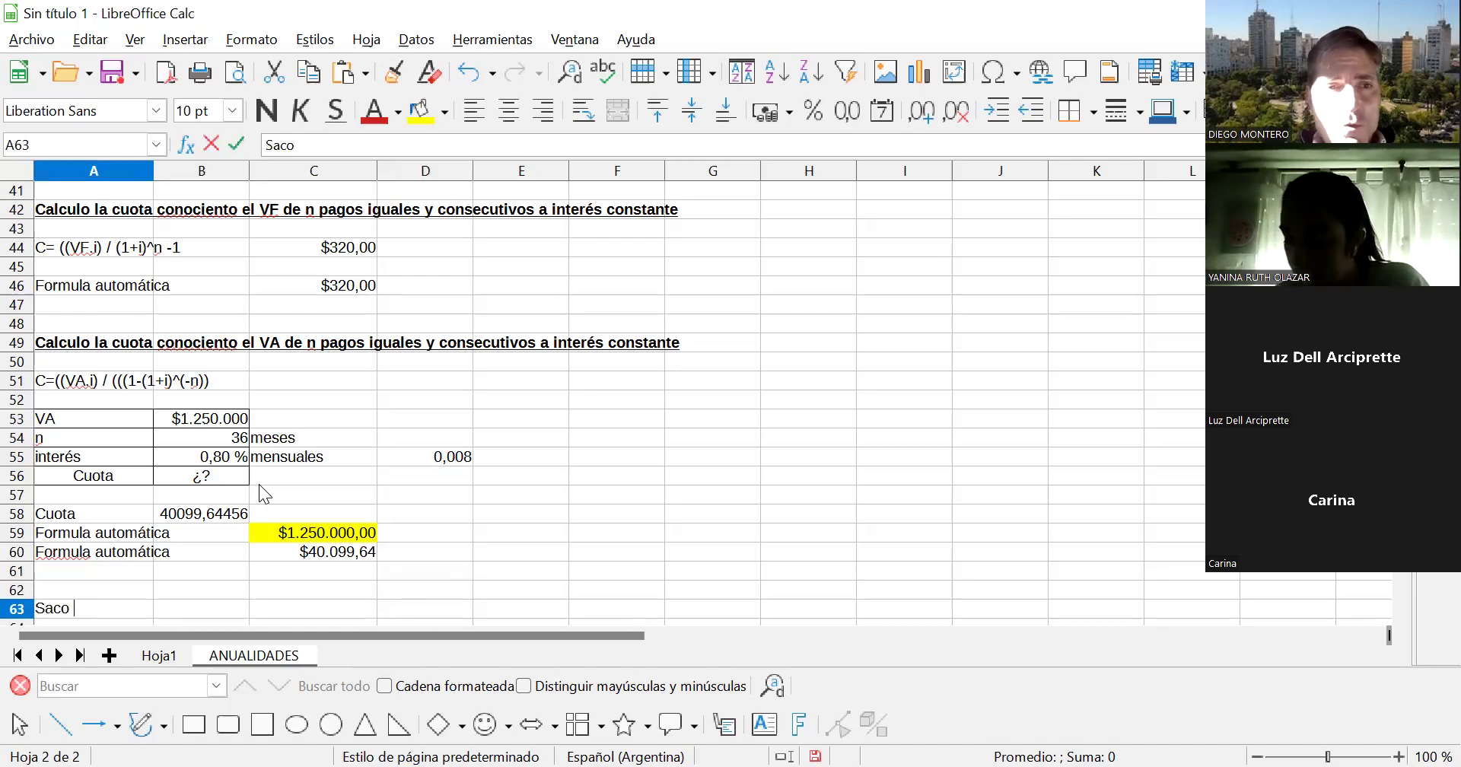
type("un cr")
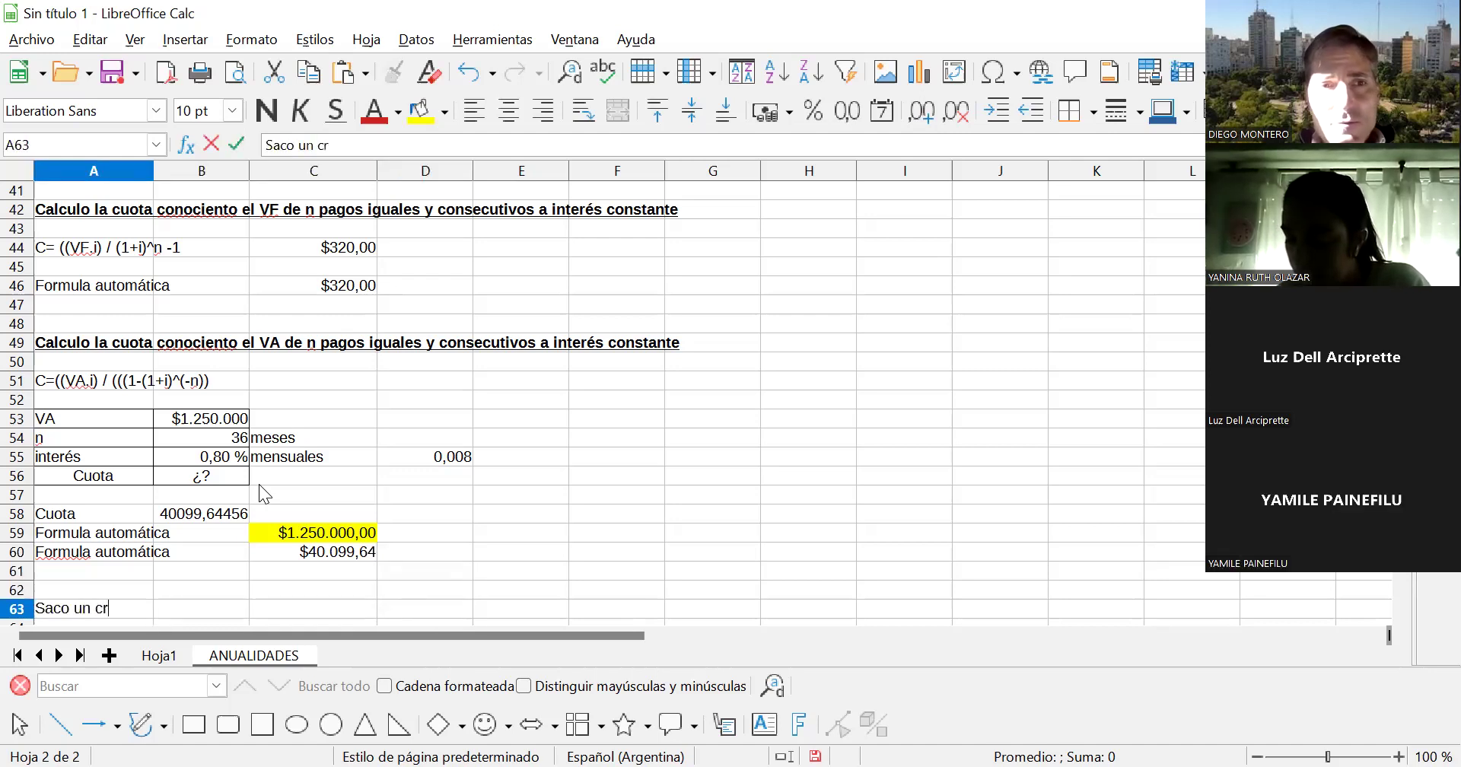
type("édito")
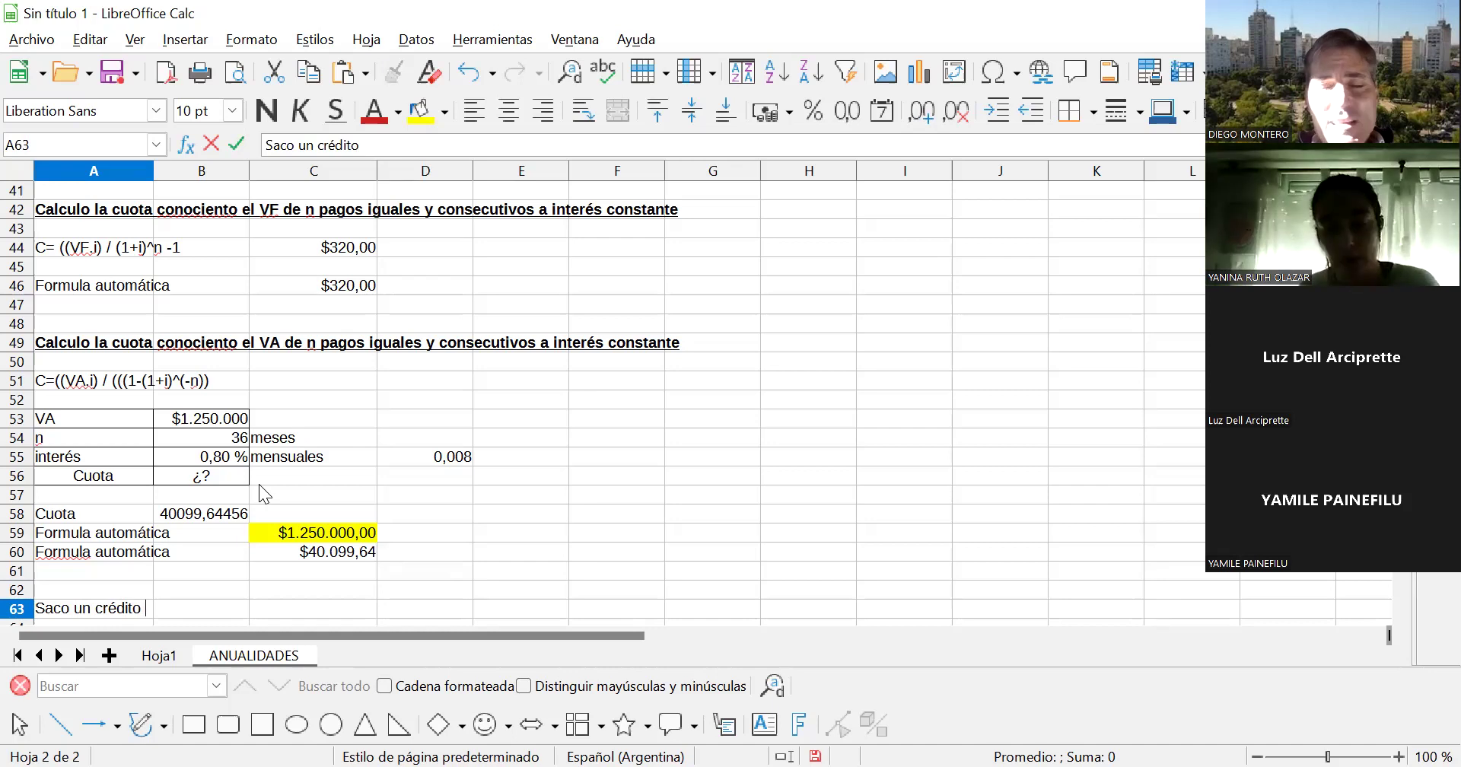
type(" hi")
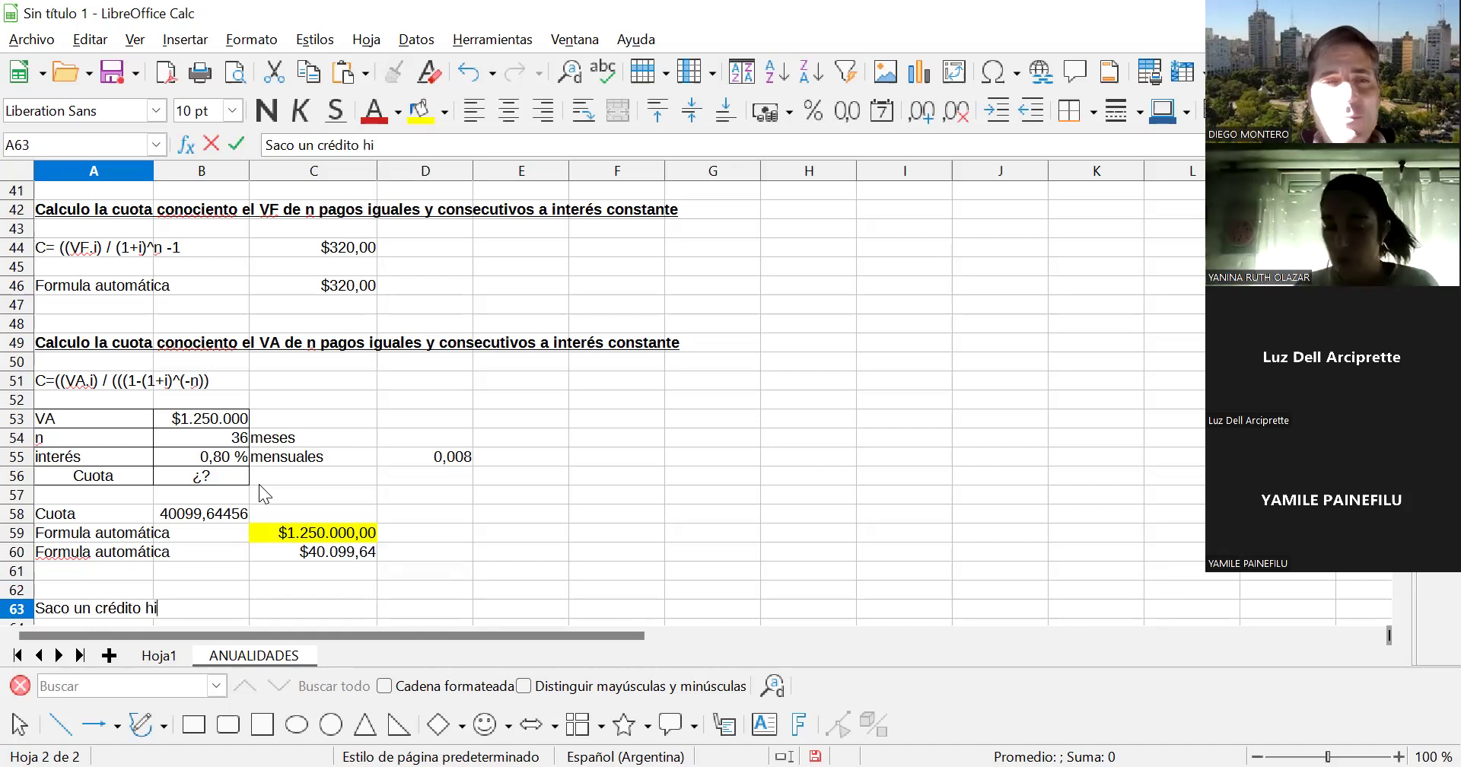
key("BackSpace")
type("personal de")
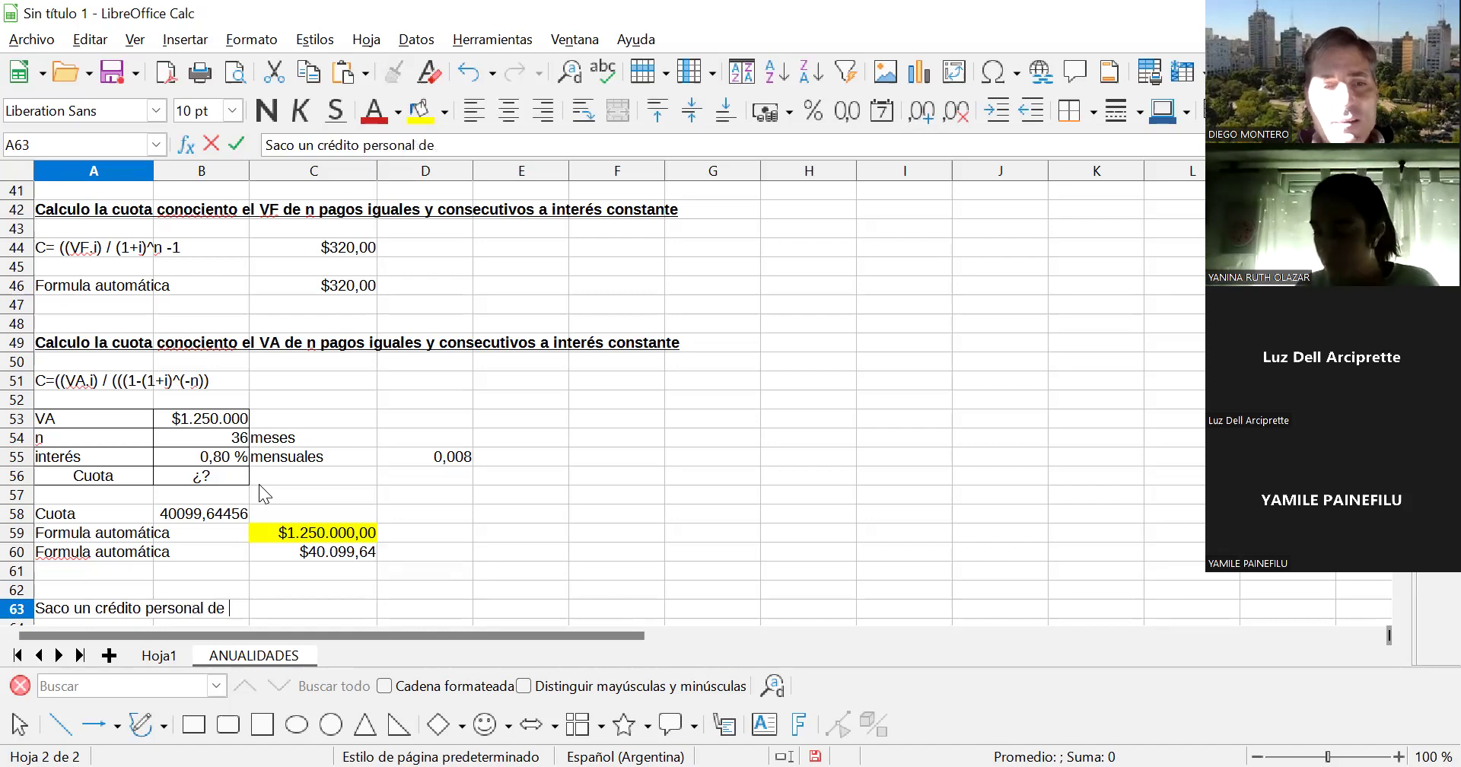
type(" 3.")
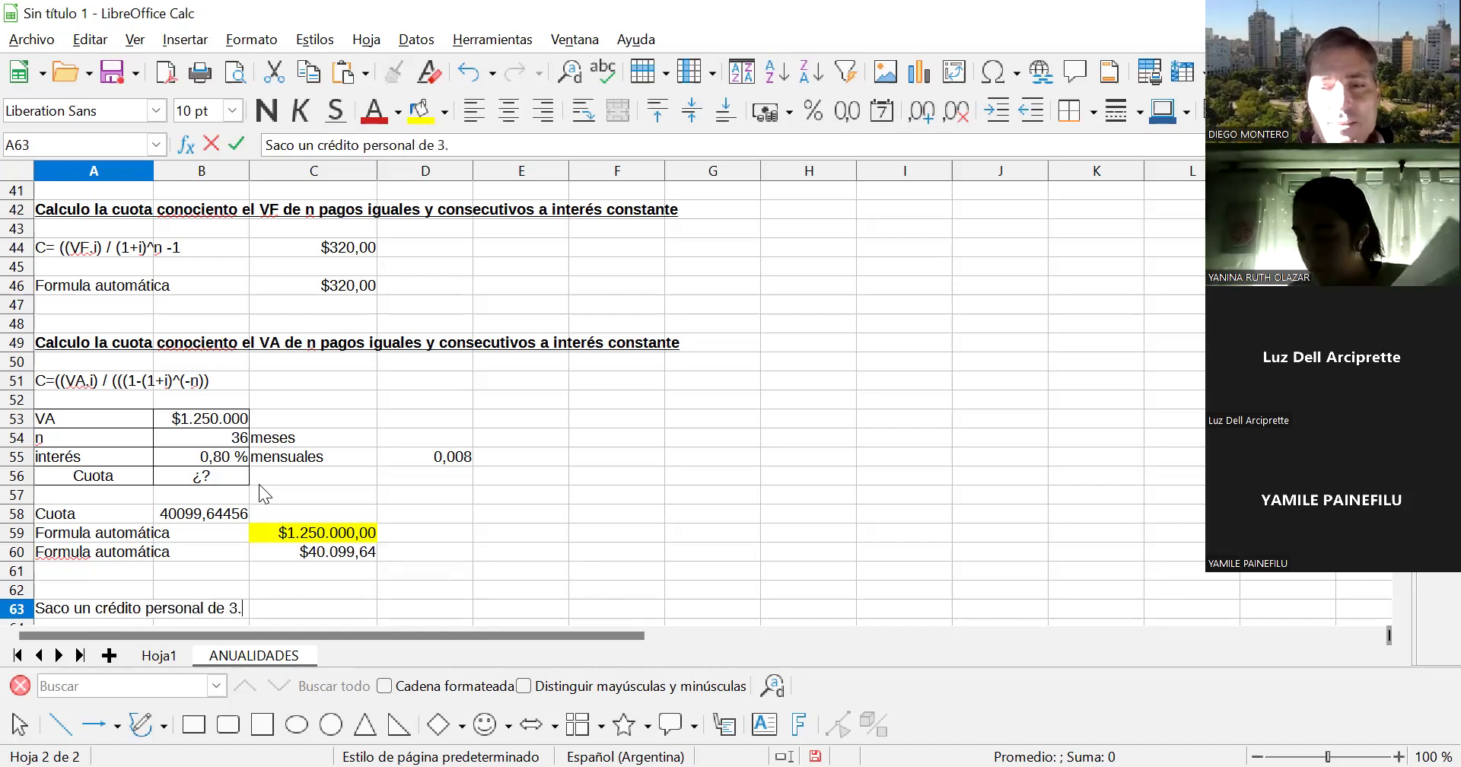
type("000.000")
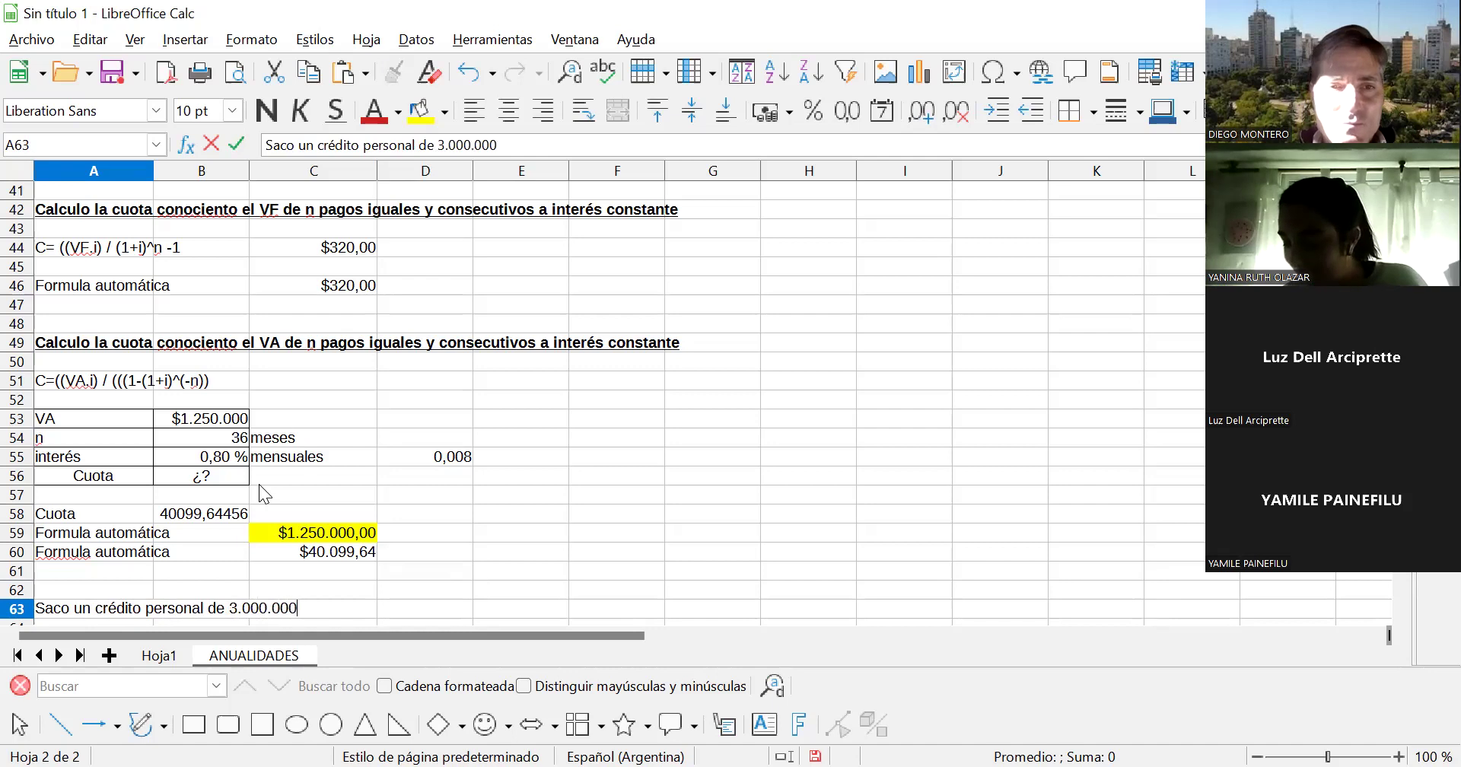
- Complete the exercise statement in A63 with "a 60 cuotas a un interes anual del 60% (5% mensual)."
type(" a 60 ")
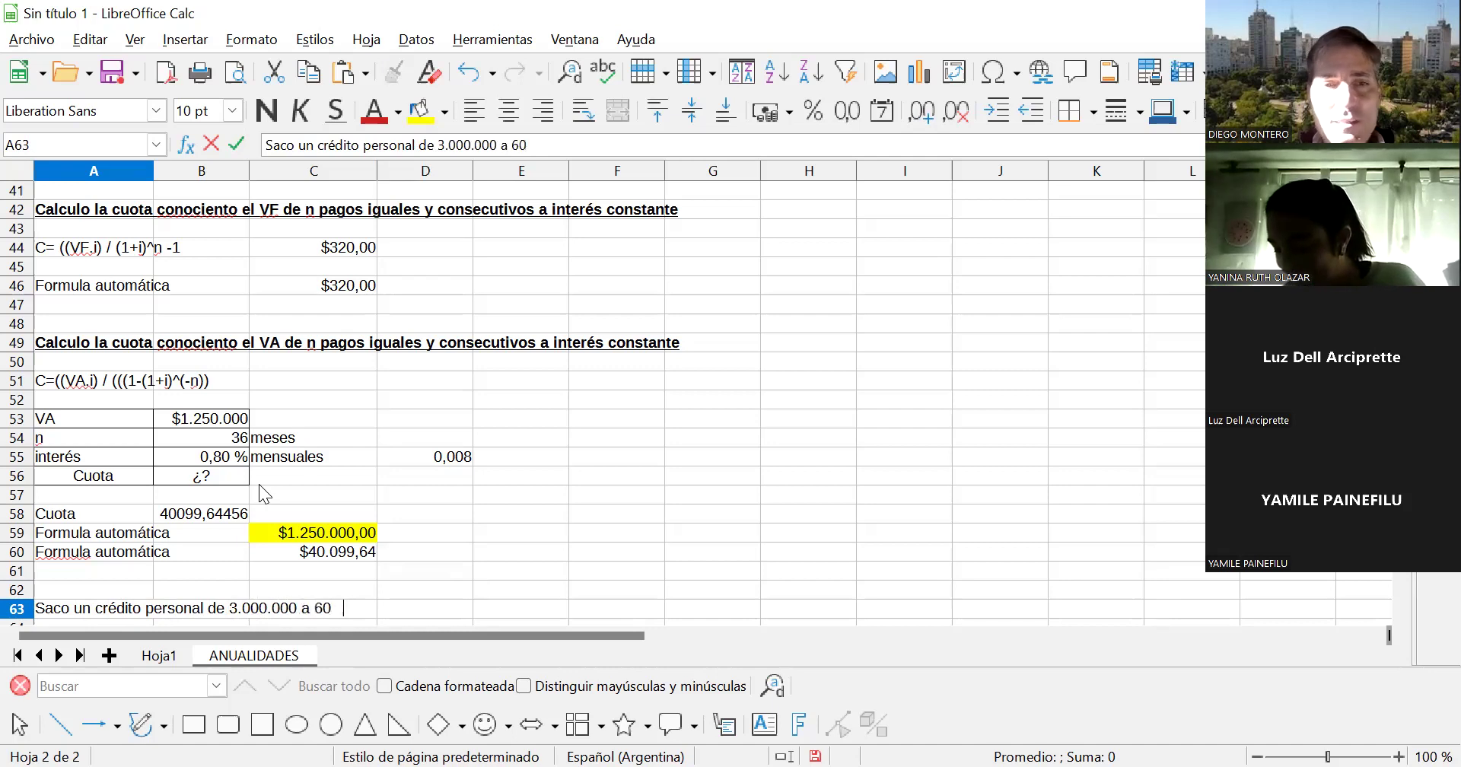
type("cuotas a un")
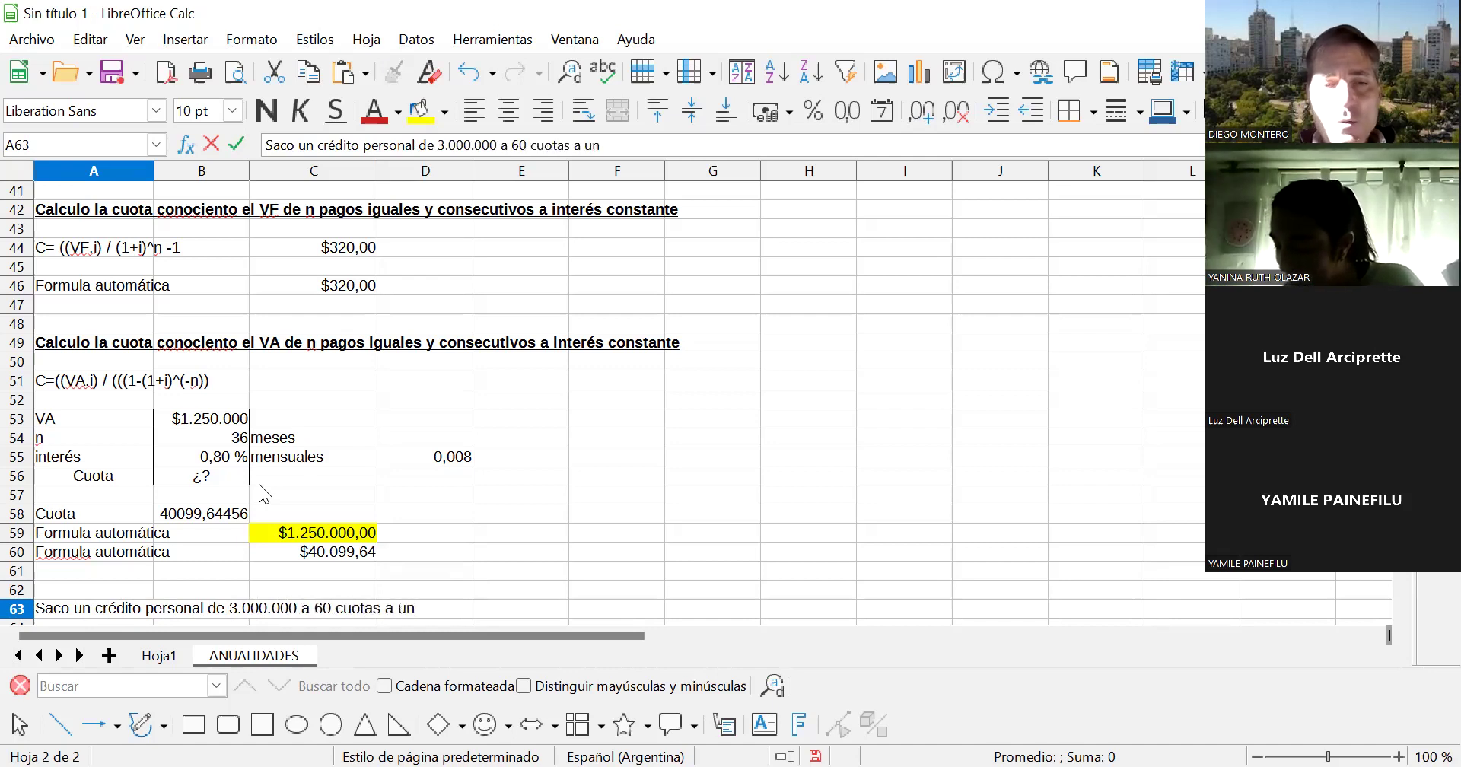
type(" interes ")
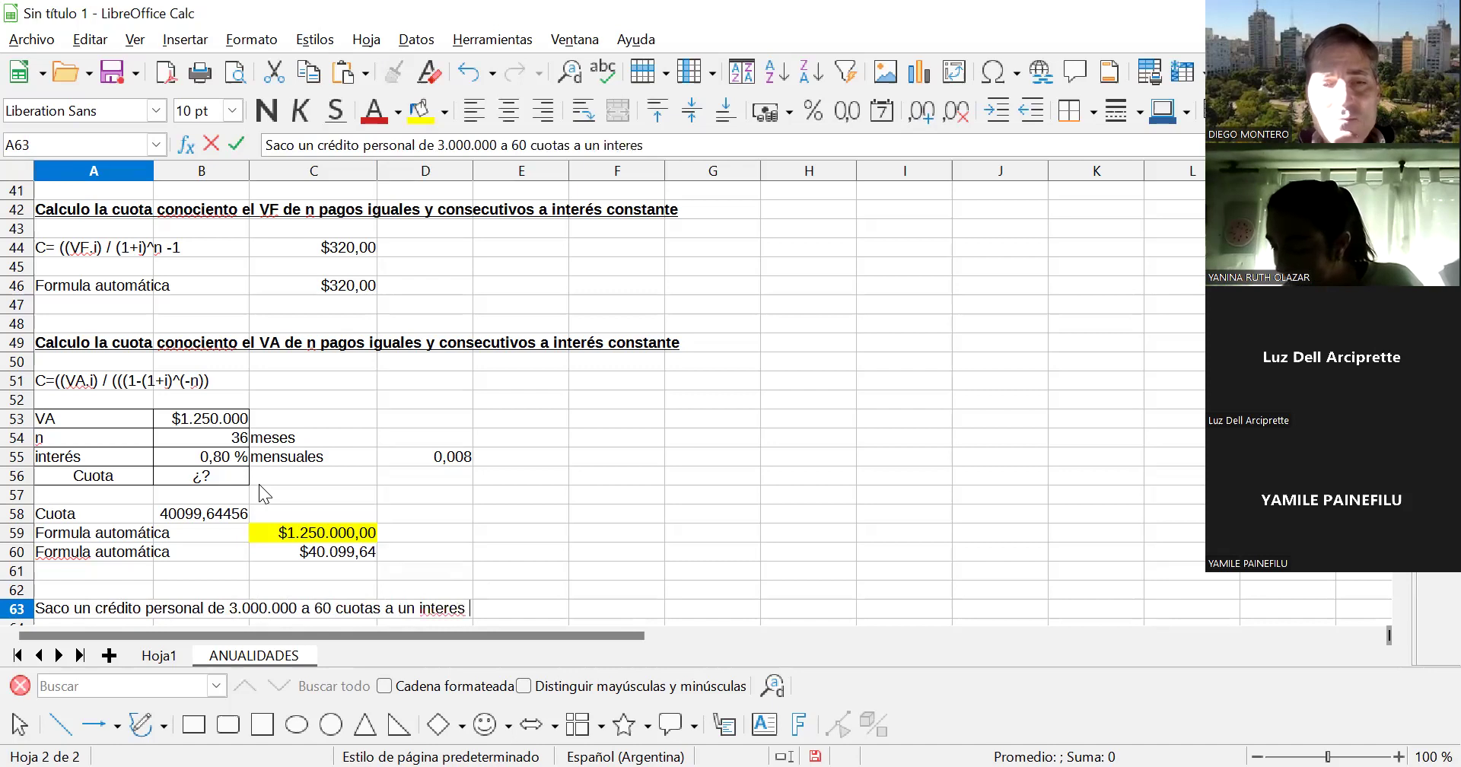
type("anual de")
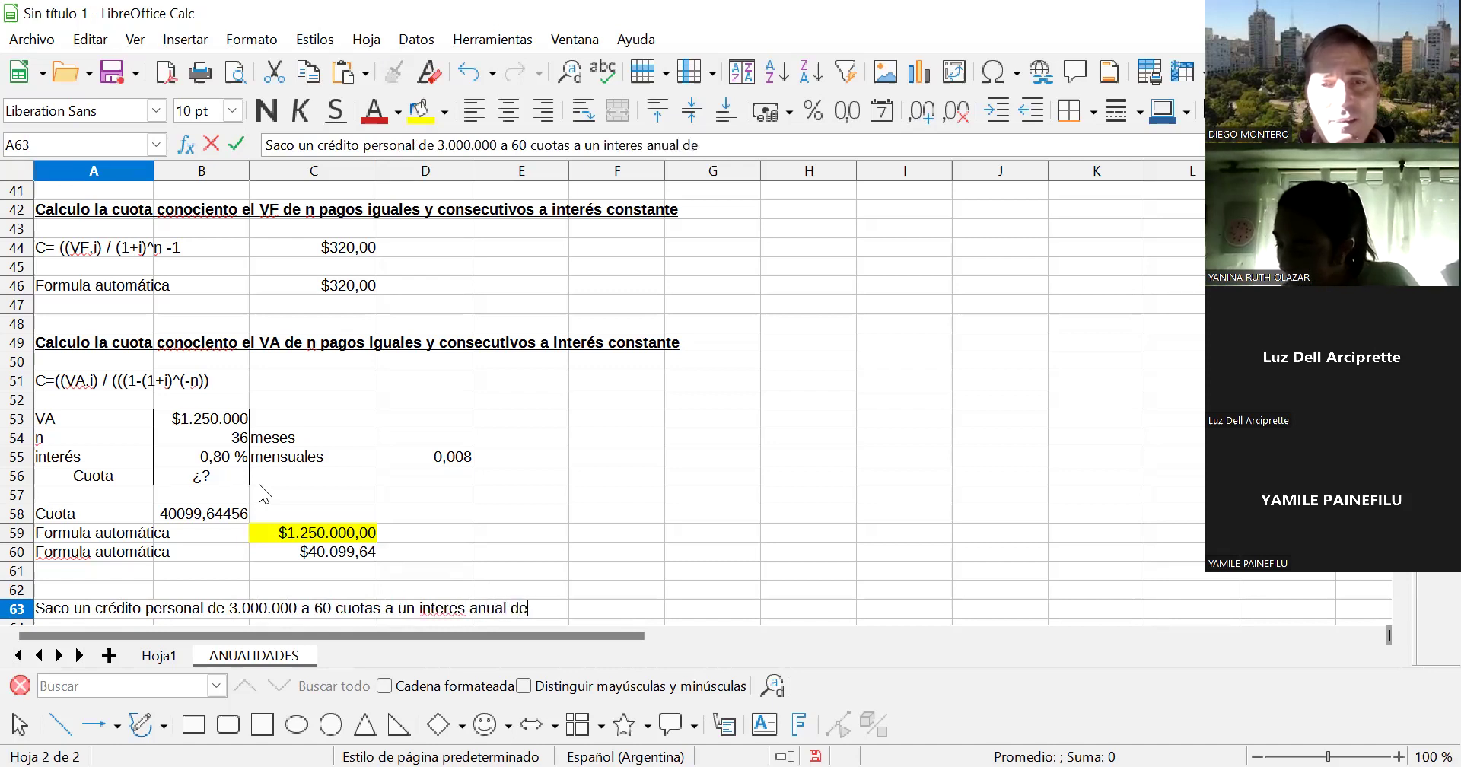
type("l 60%")
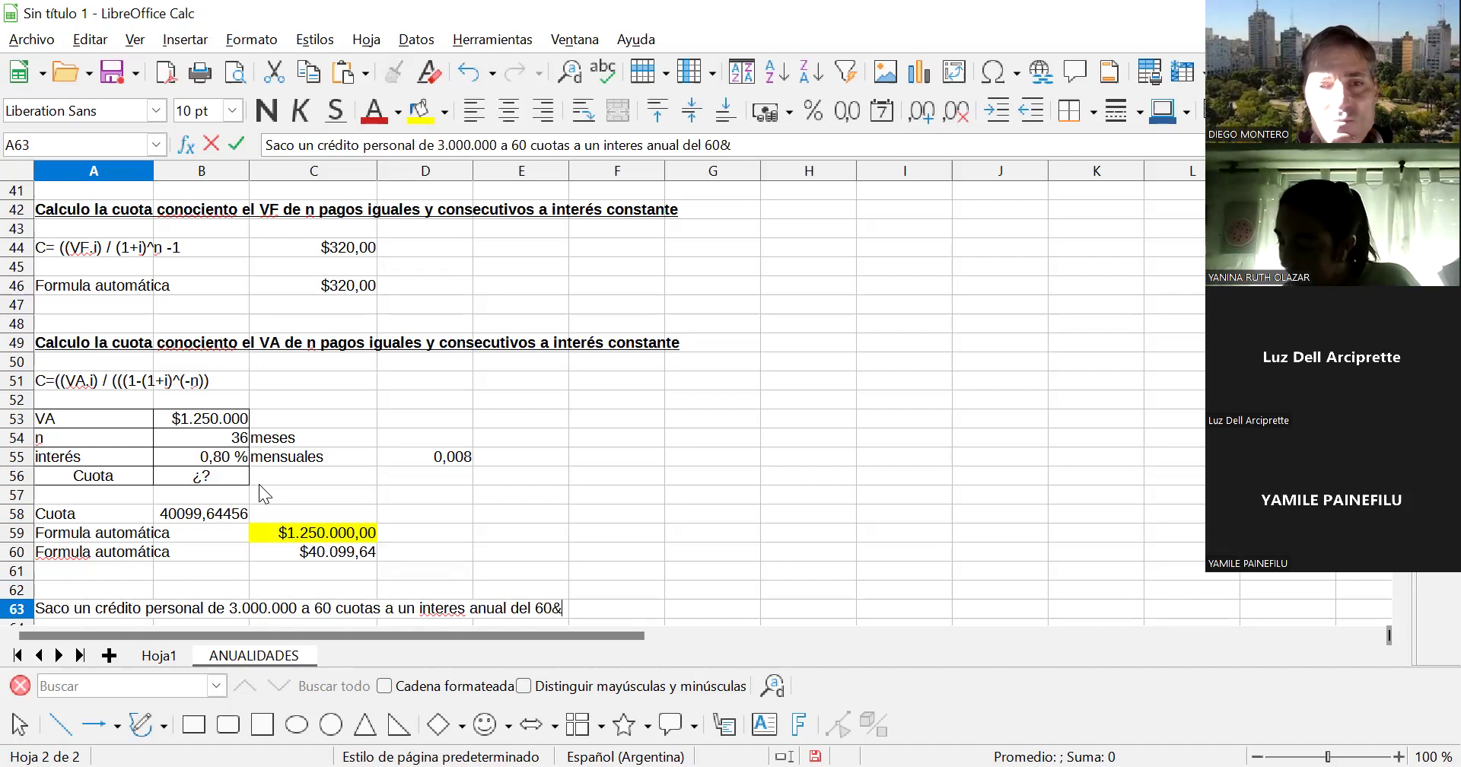
type(" (")
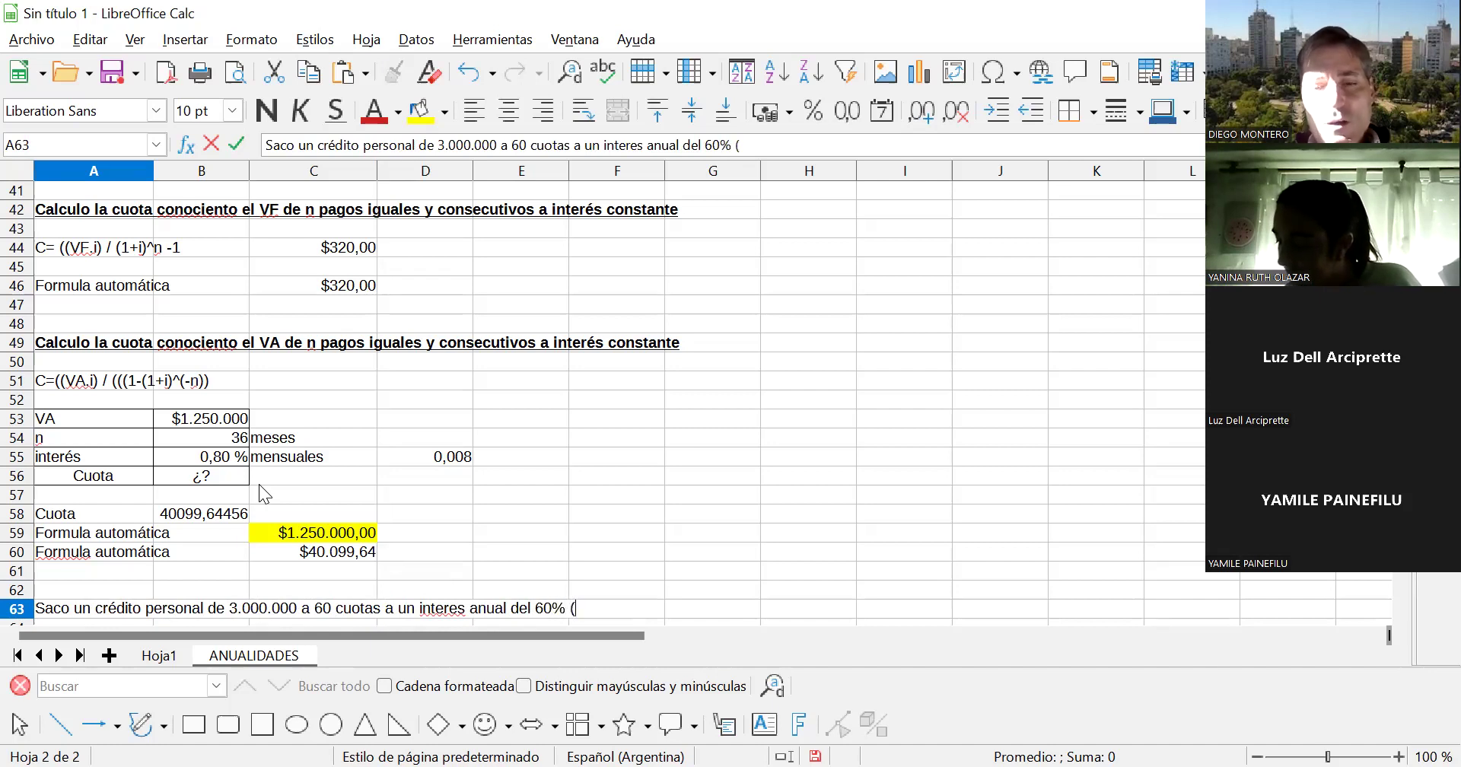
type("5")
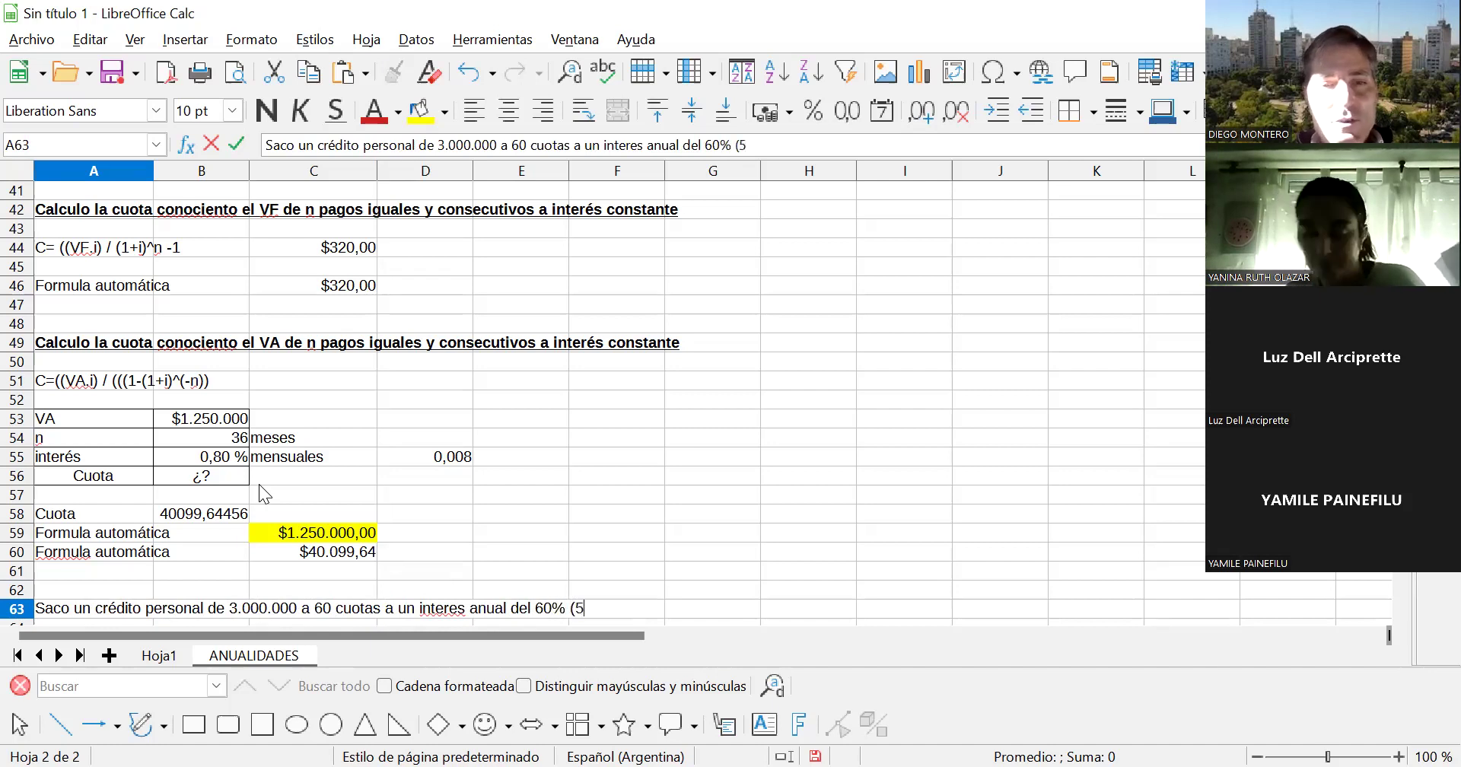
type("% mens")
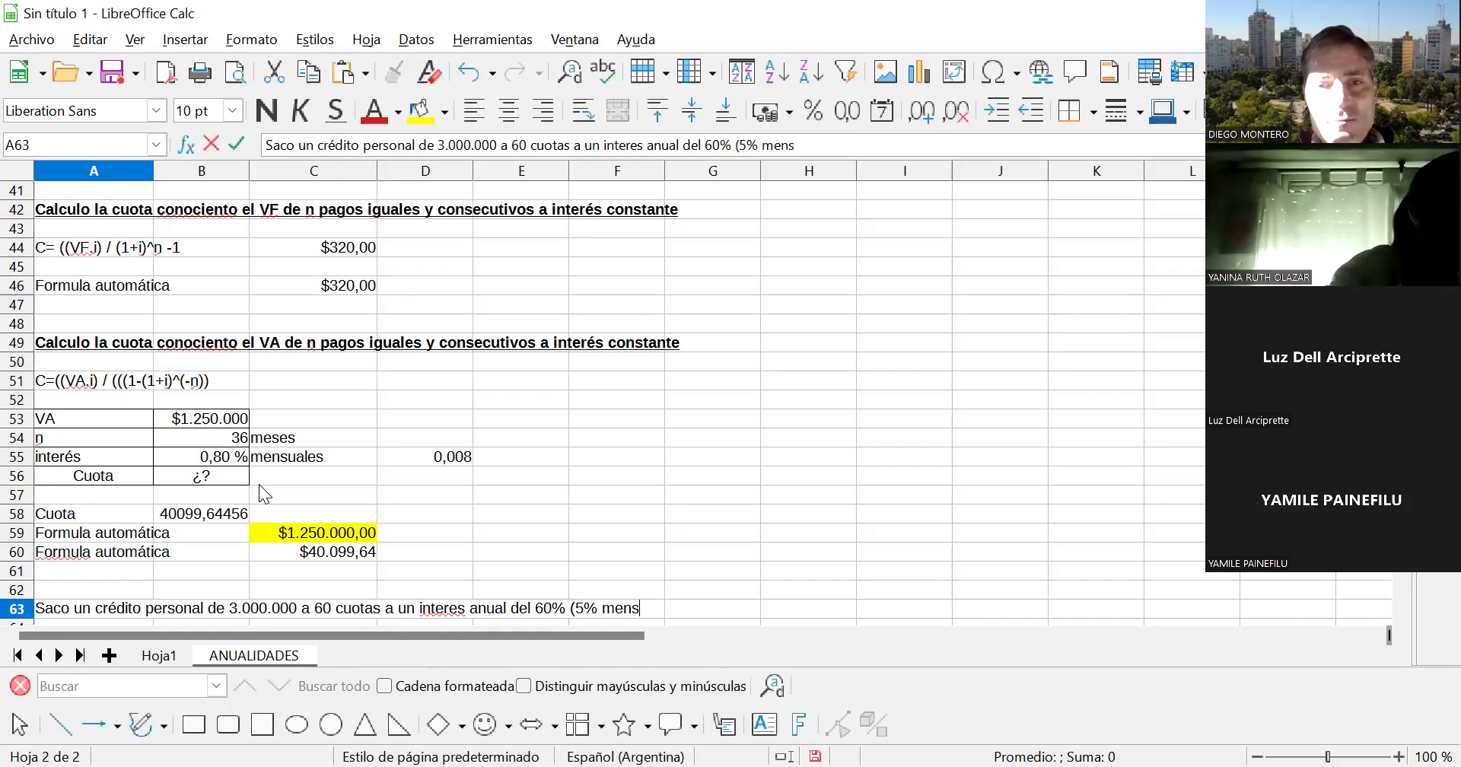
type("ual).")
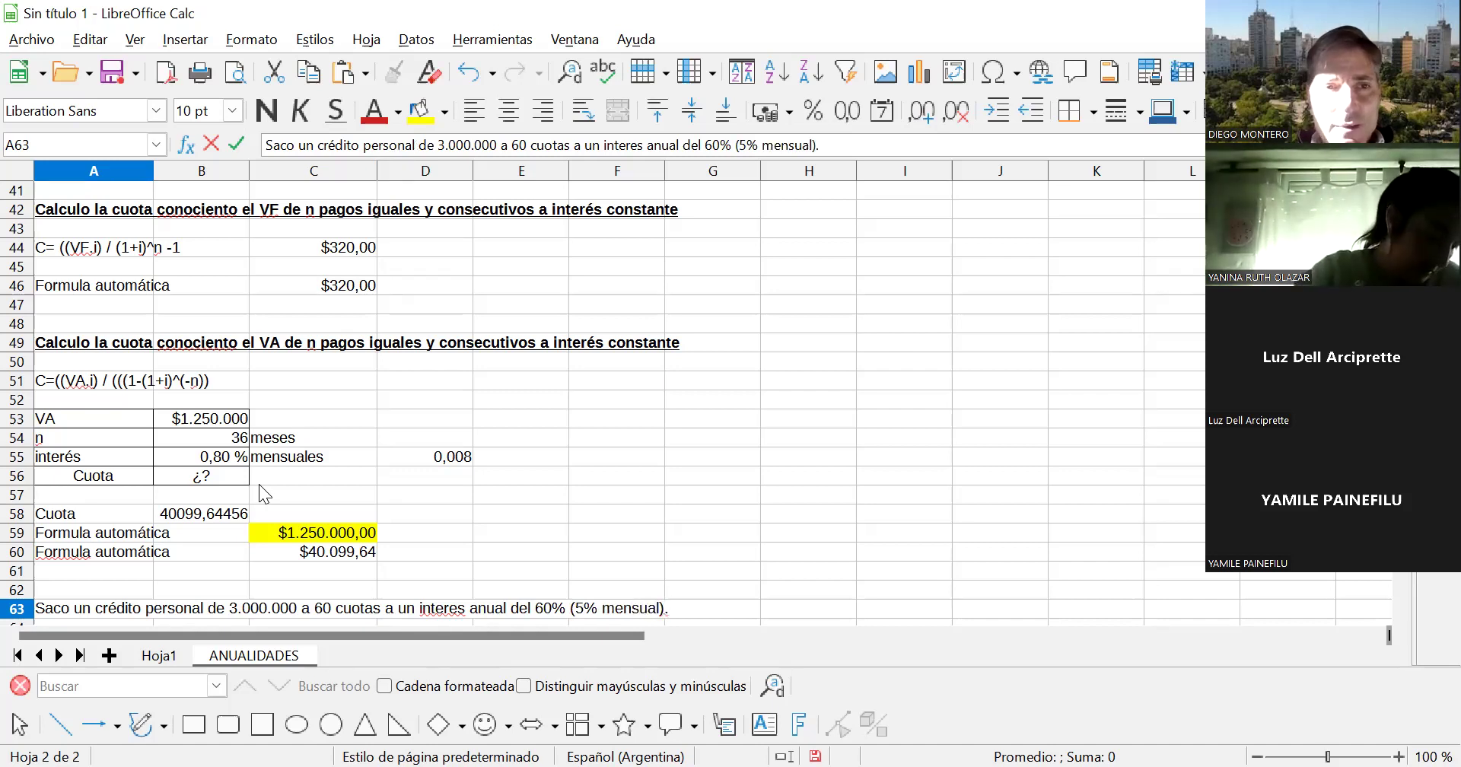
key("Return")
- Enter "Calculo el importe de la cuota" in A64 and the label "Formula automática" in A66
type("Calculo ")
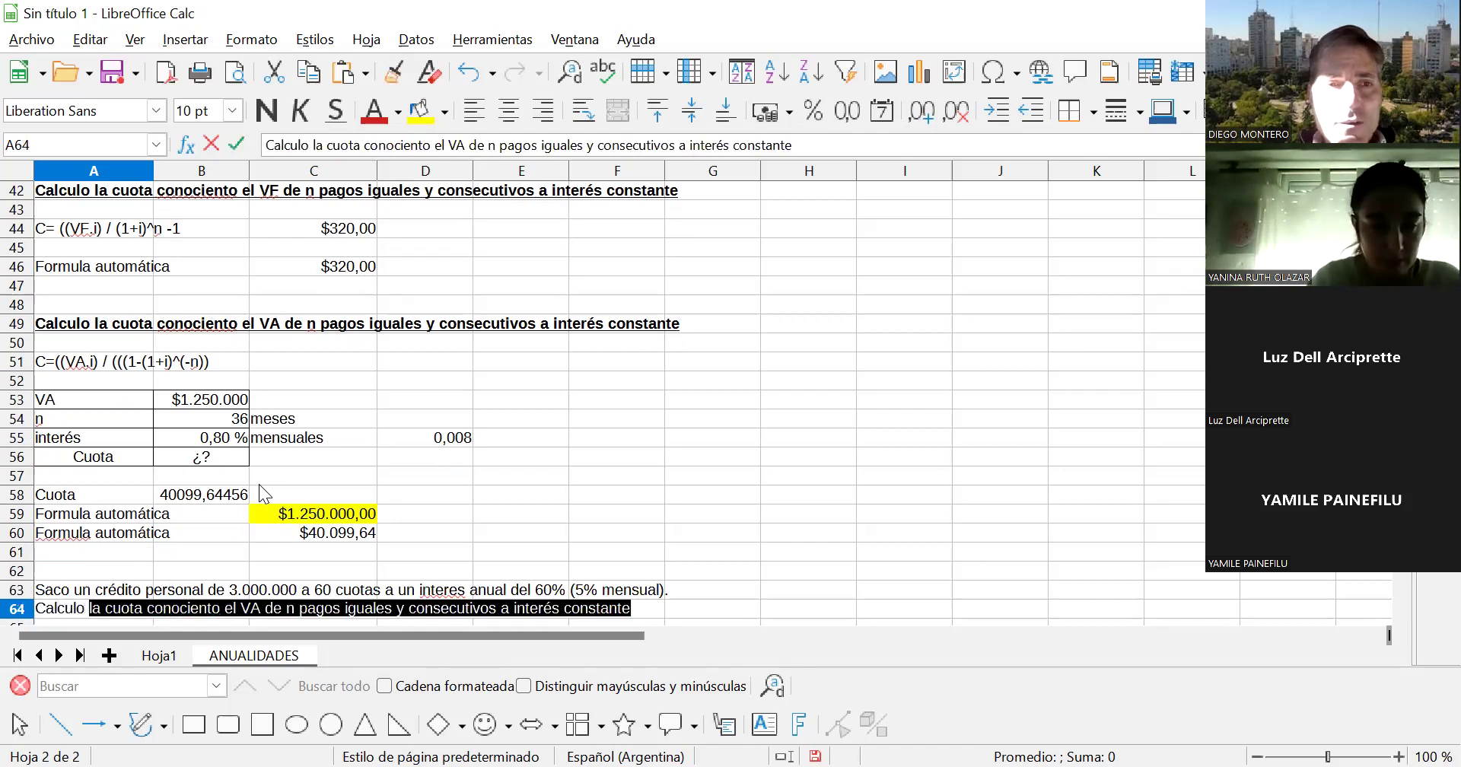
type("el importe de la cuota")
key("Return")
key("Return")
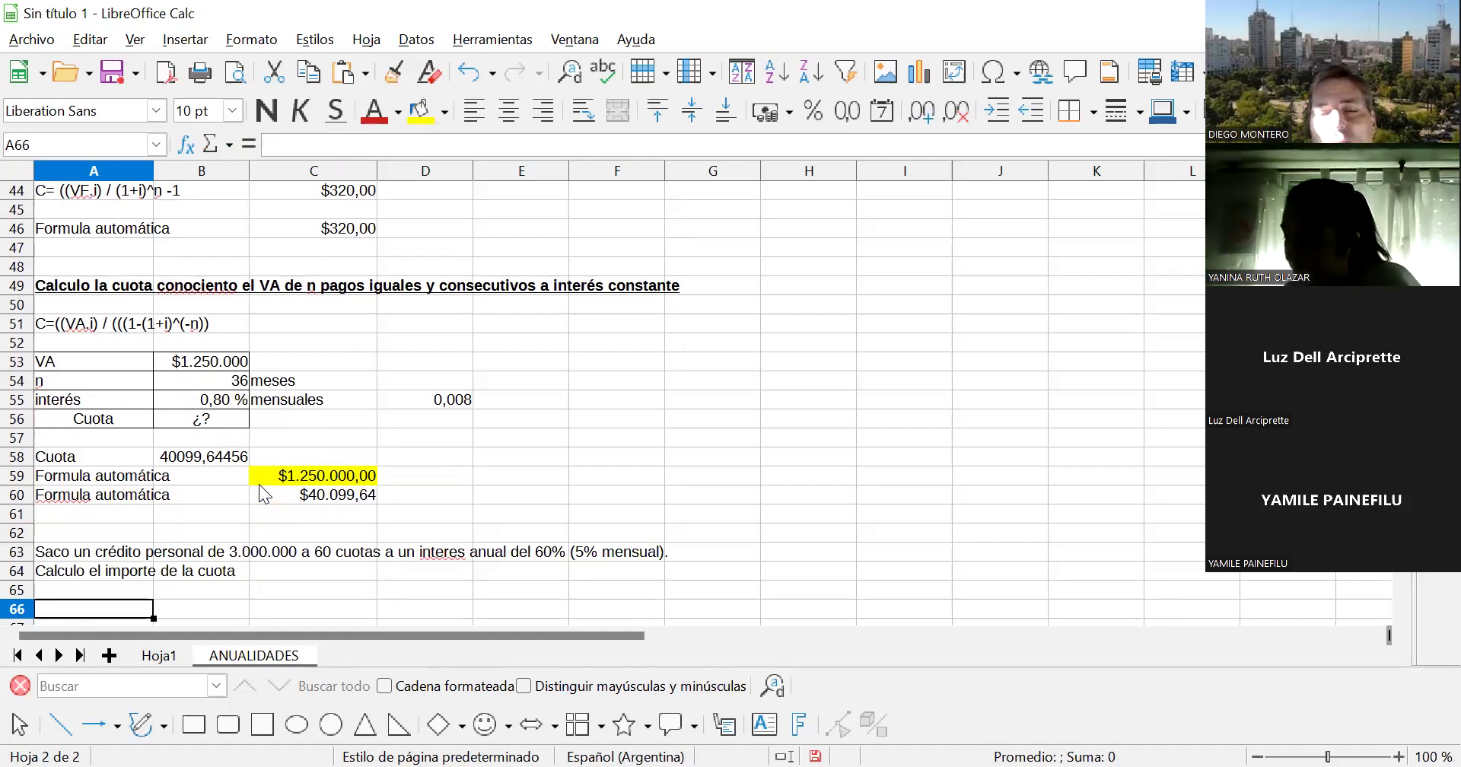
type("Formul")
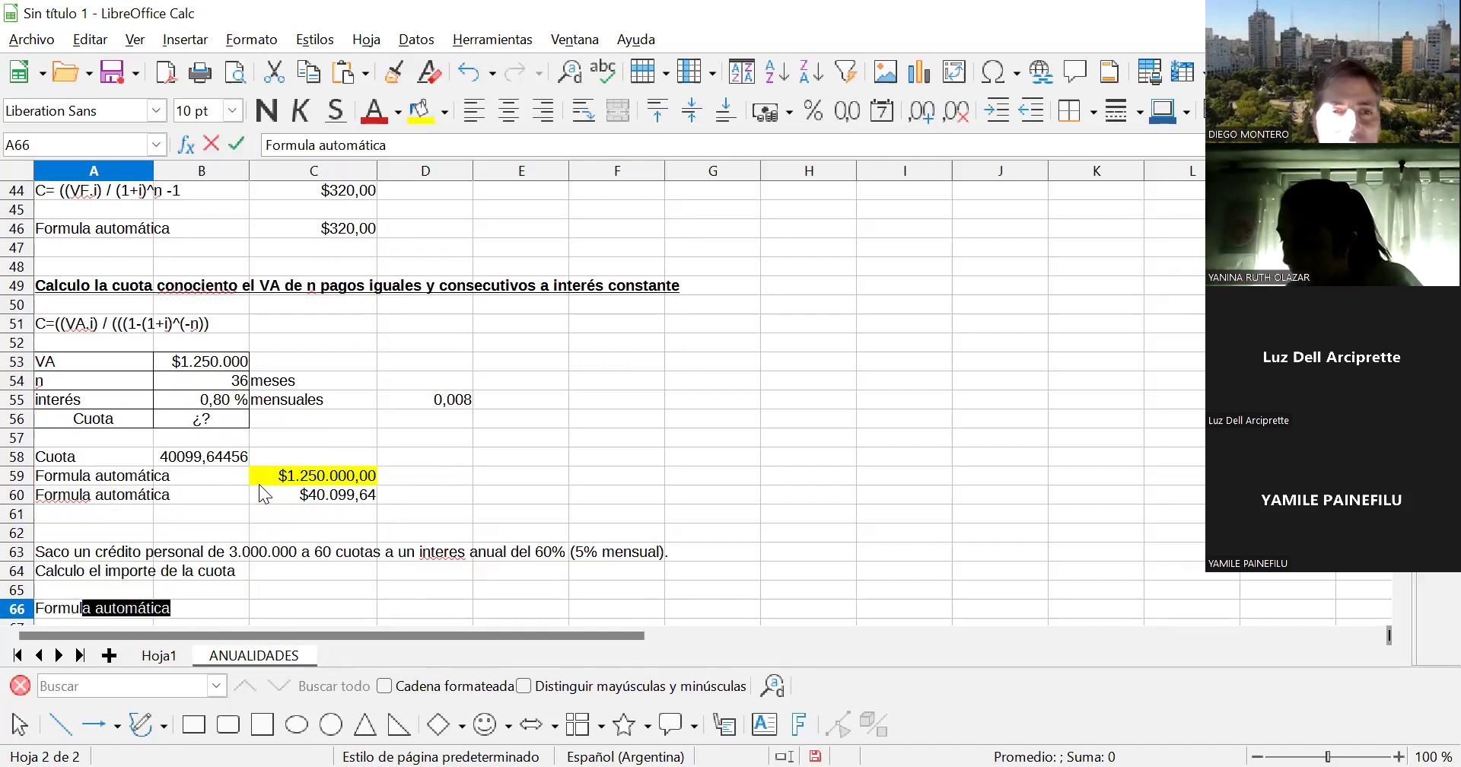
key("Tab")
key("Tab")
- Calculate the payment in C66 with PAGO, using rate 0,05, 60 periods, present value 3000000, future value 0 and type 0
type("+")
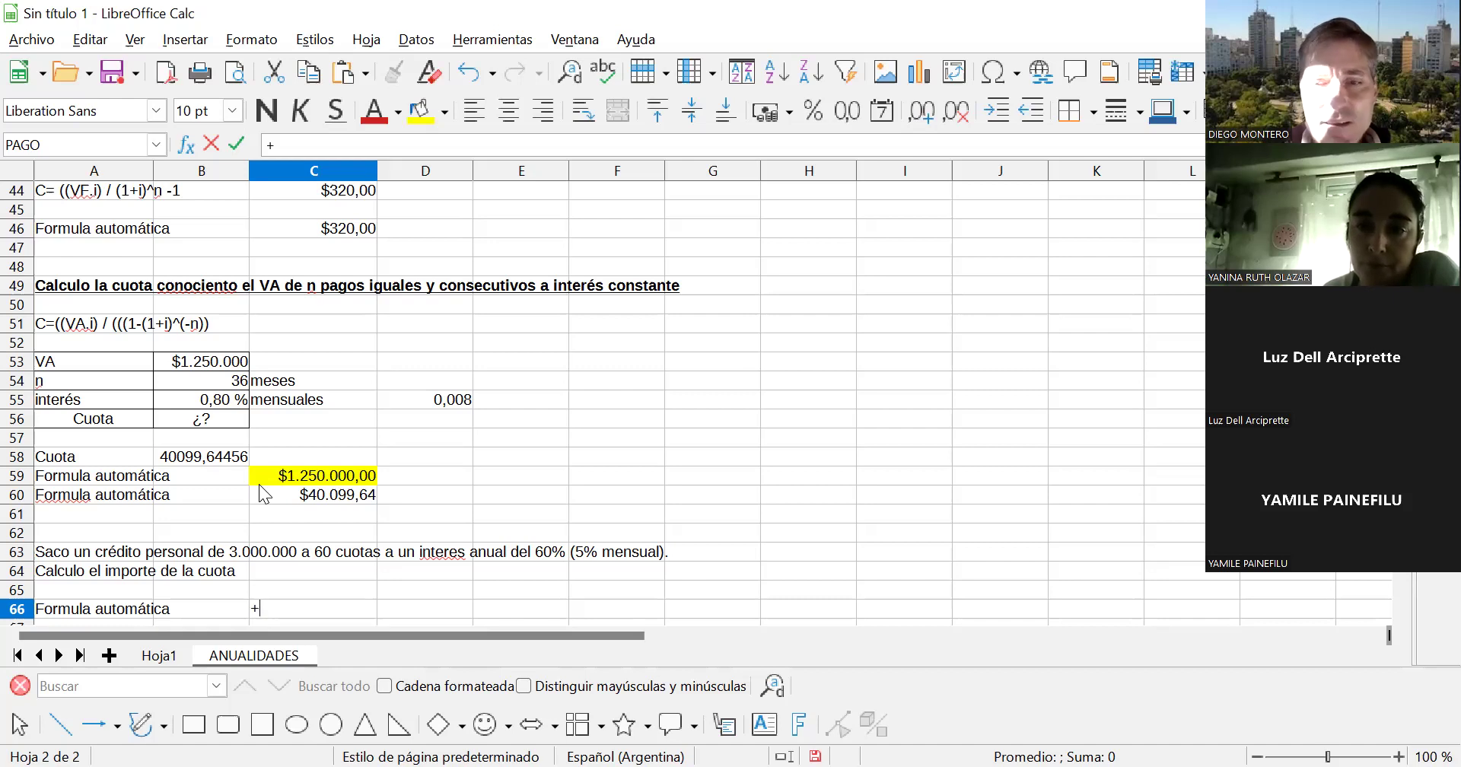
type("pago(")
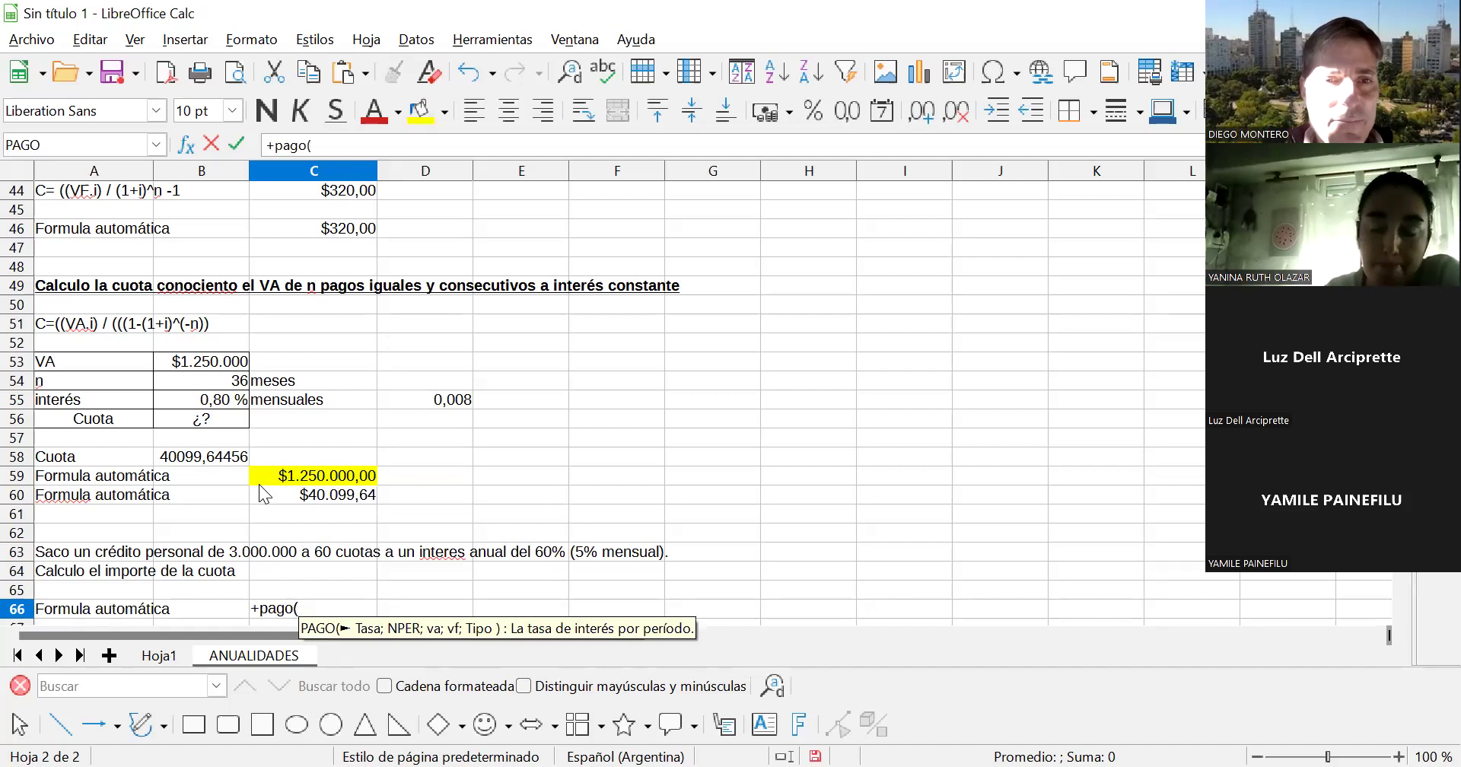
type("0,05")
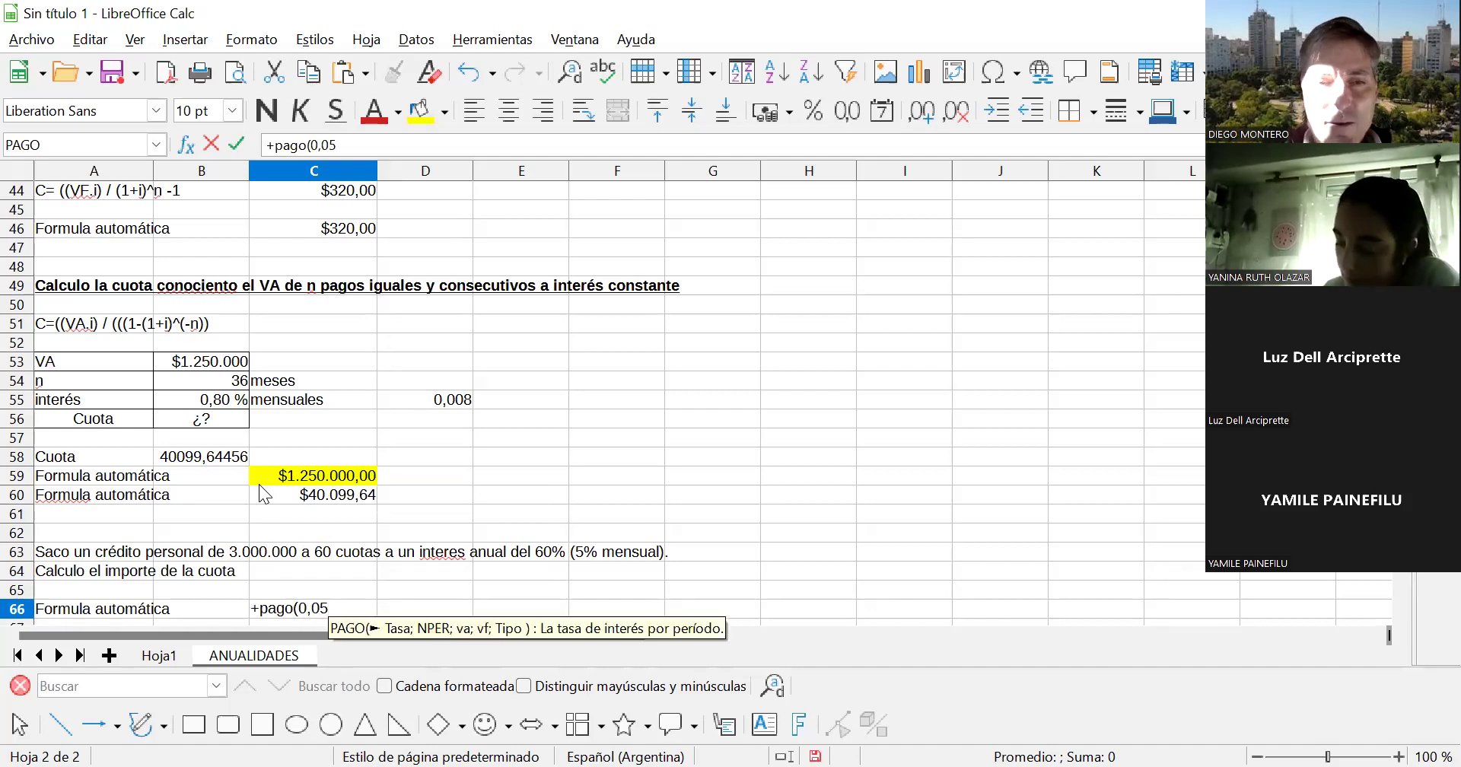
type(";")
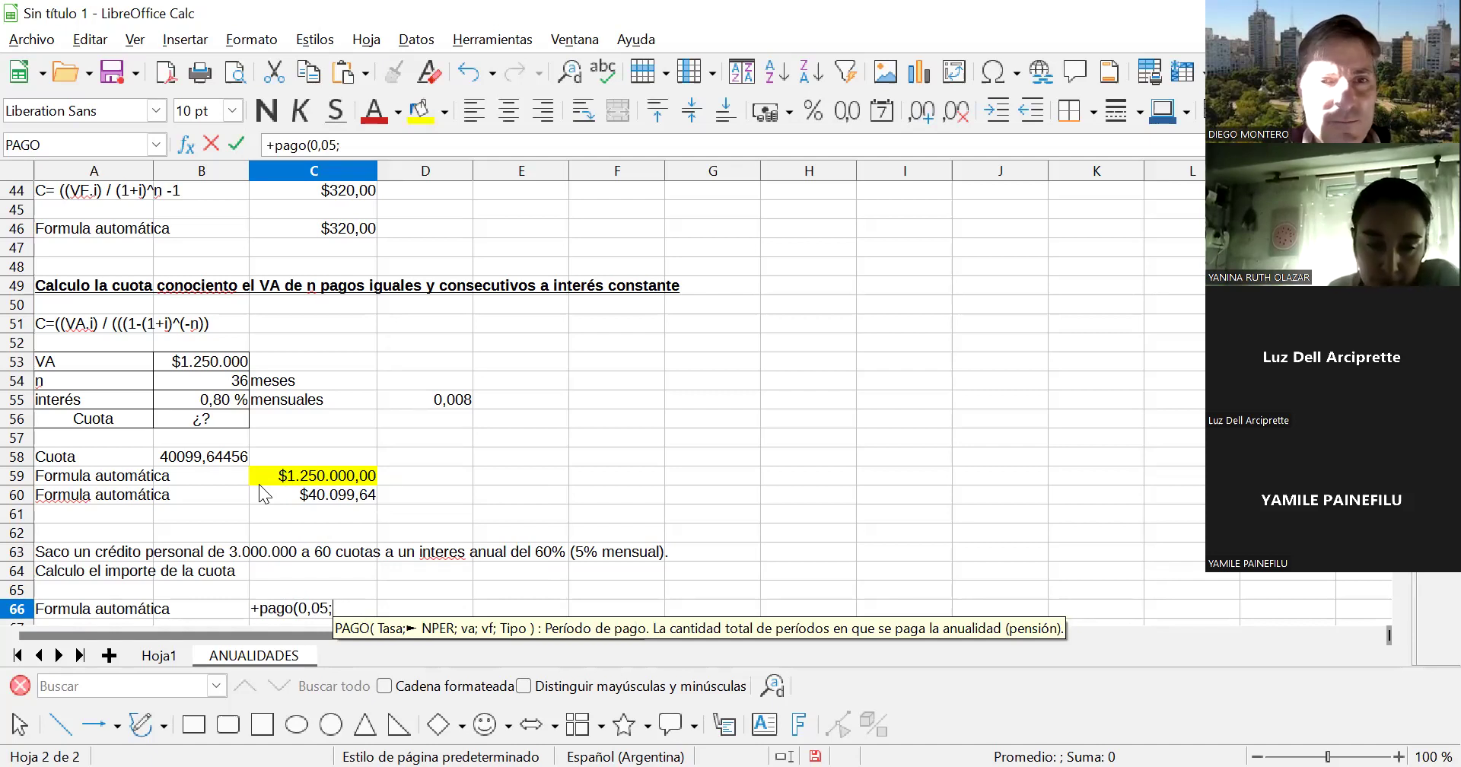
type("60")
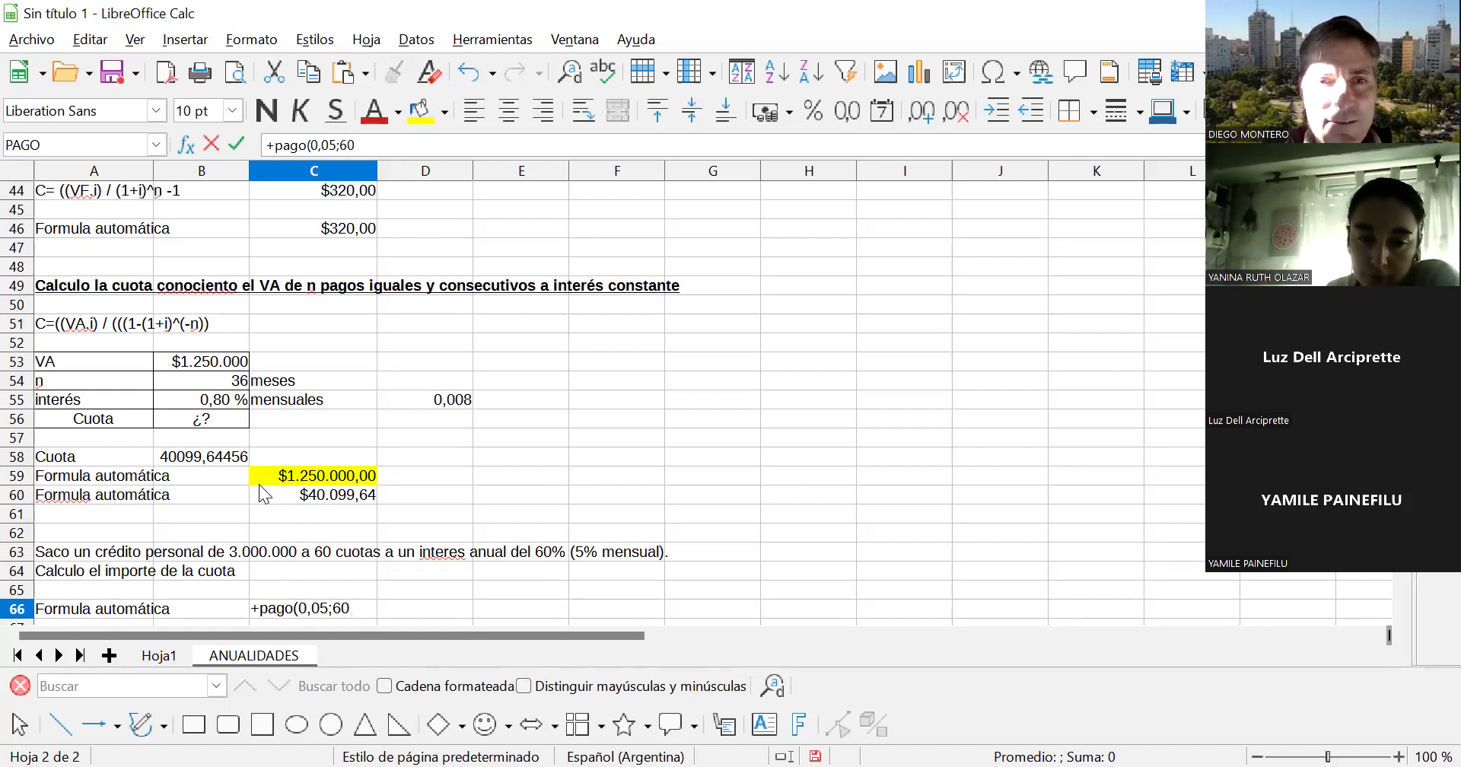
type(";")
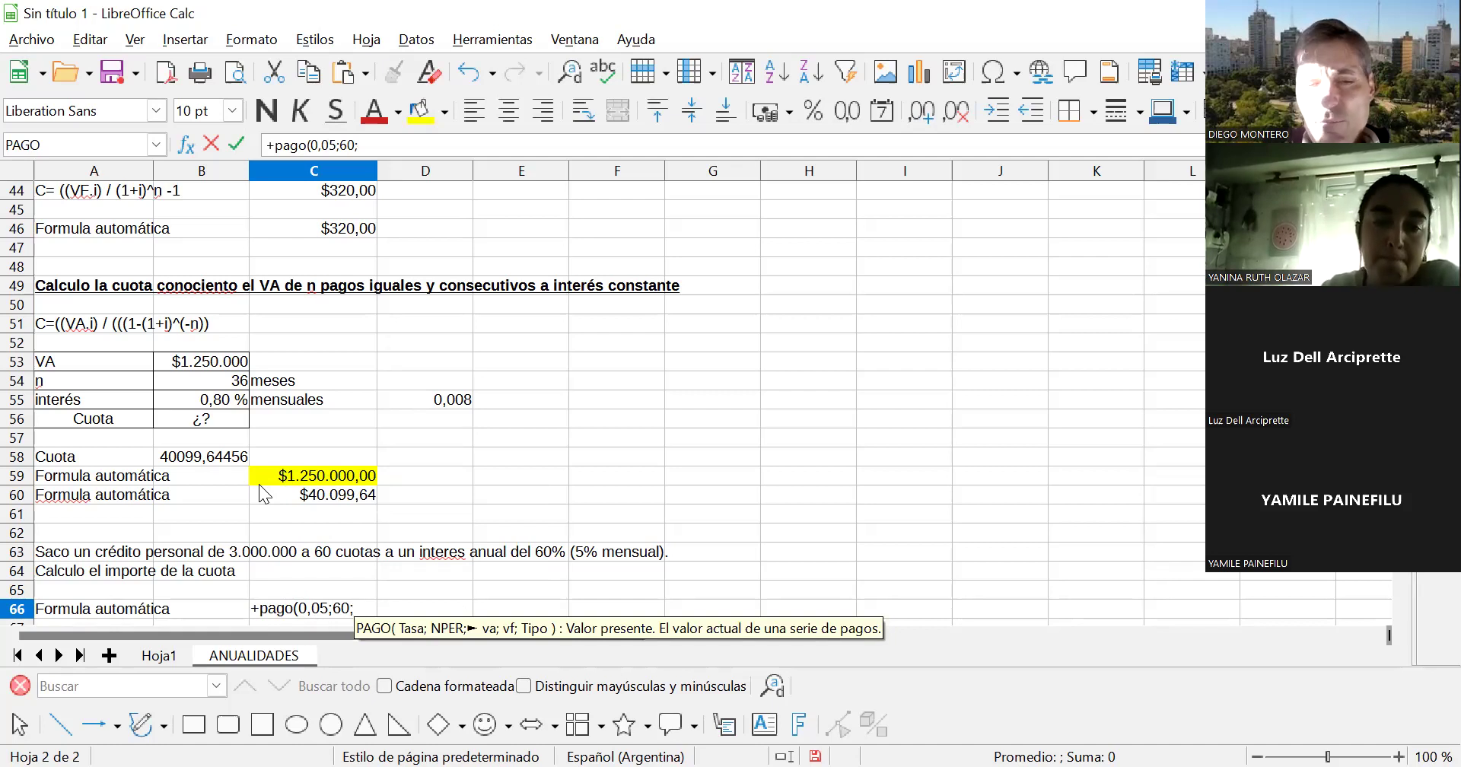
type("300")
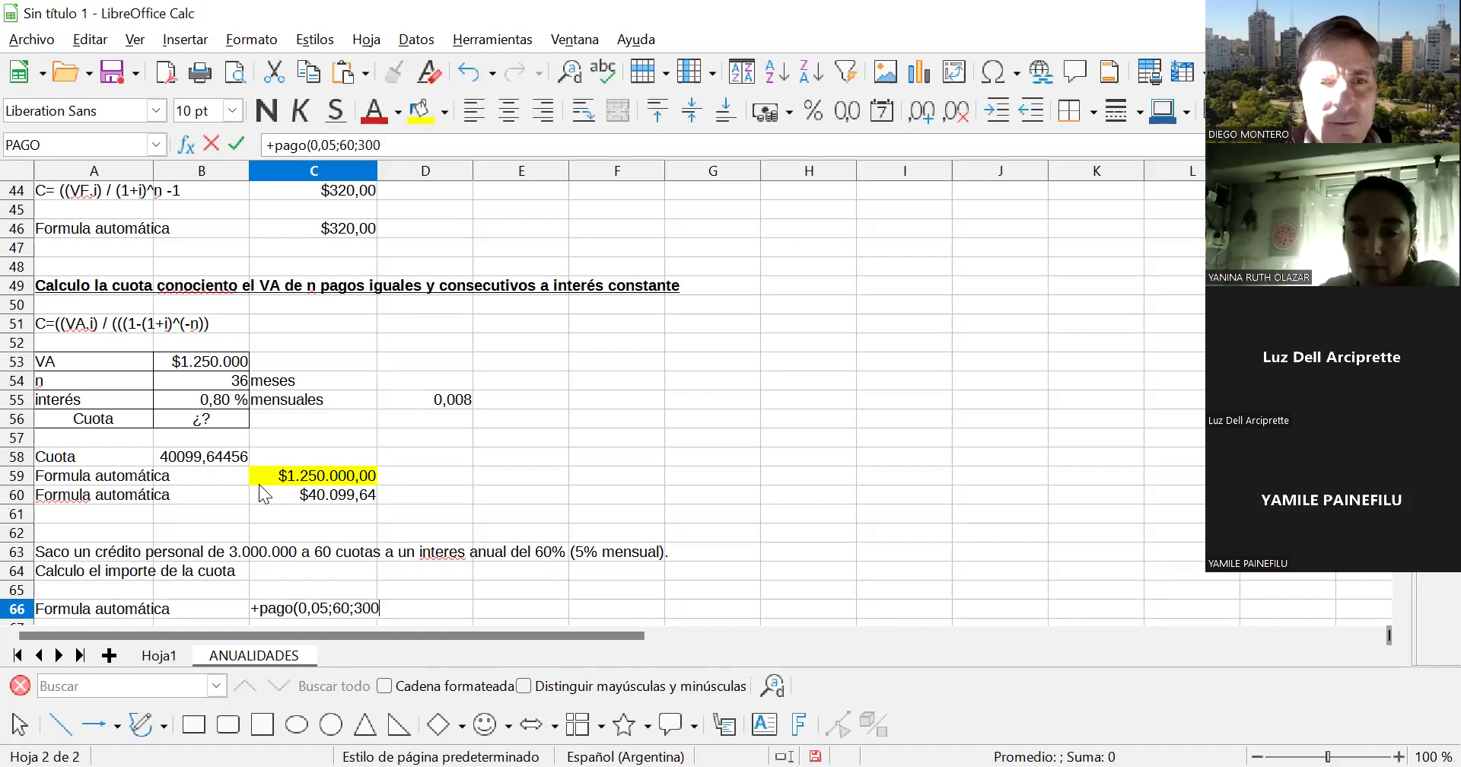
type("0000")
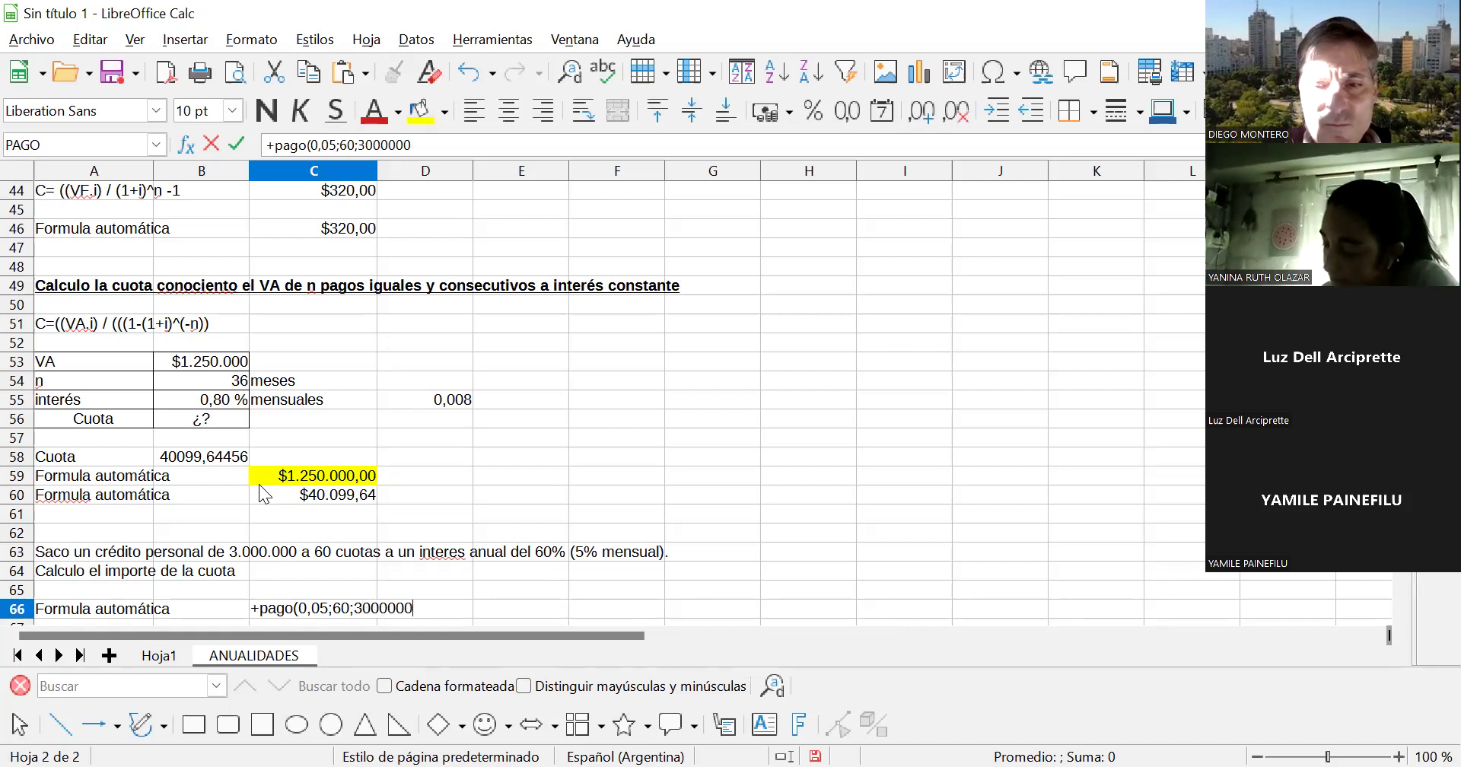
type(";")
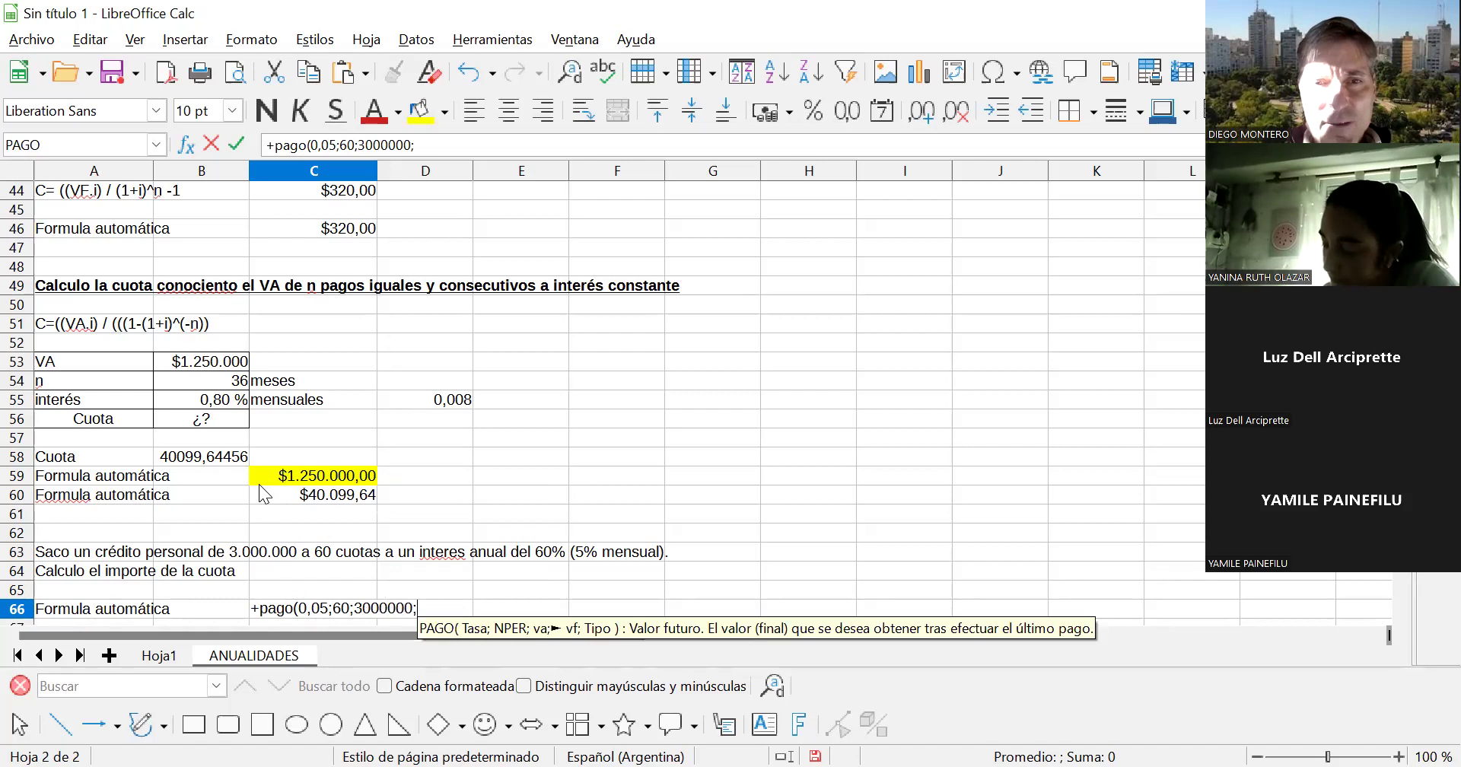
type("0")
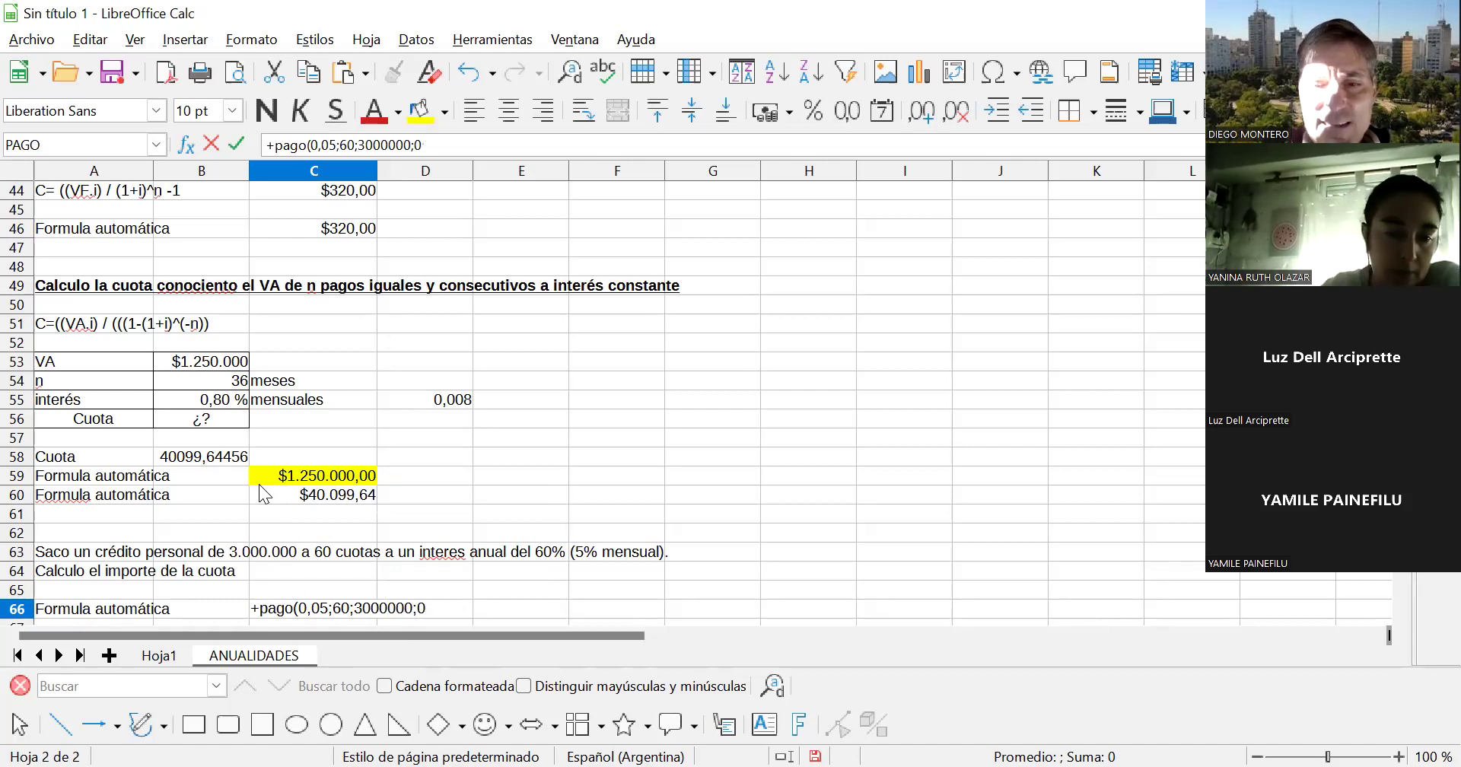
type(";0")
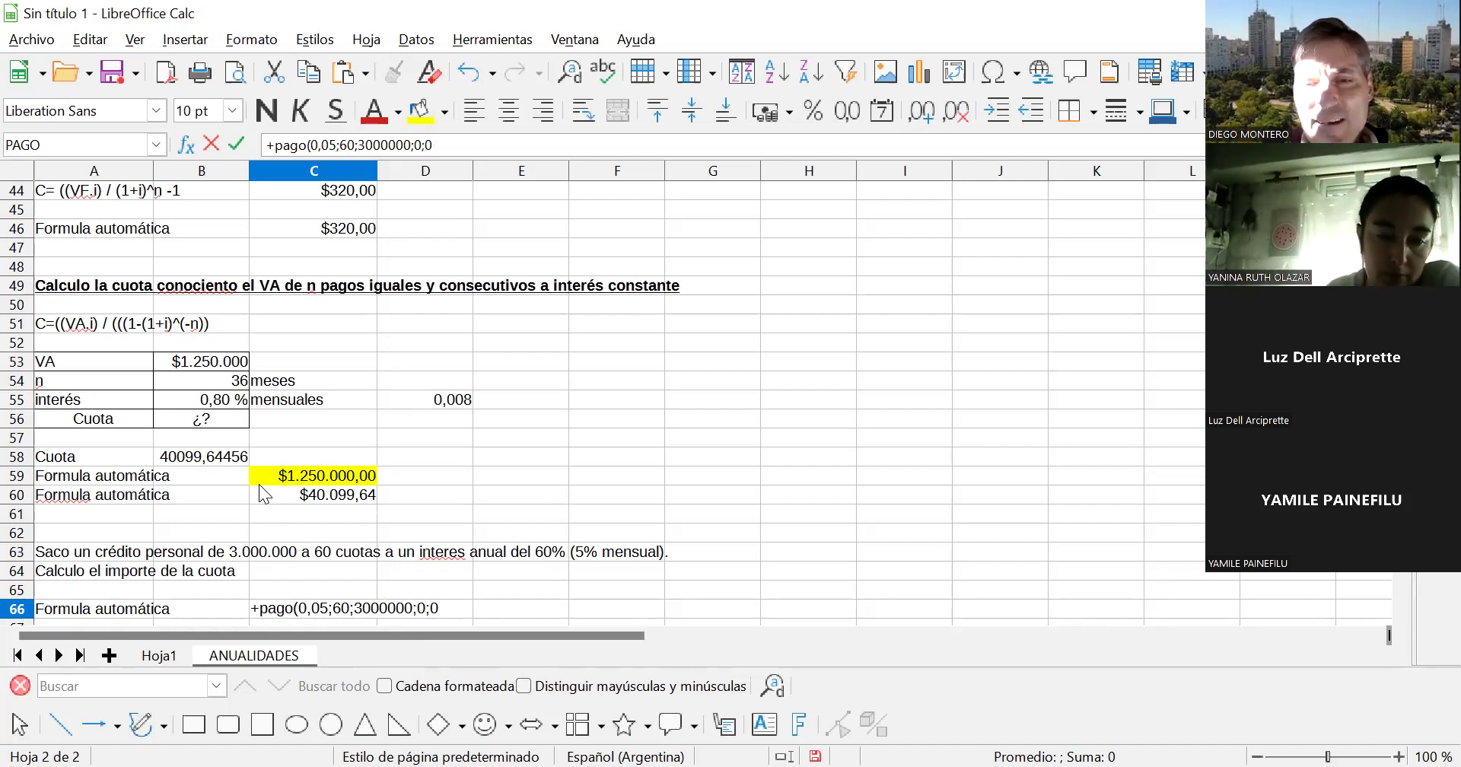
type(")")
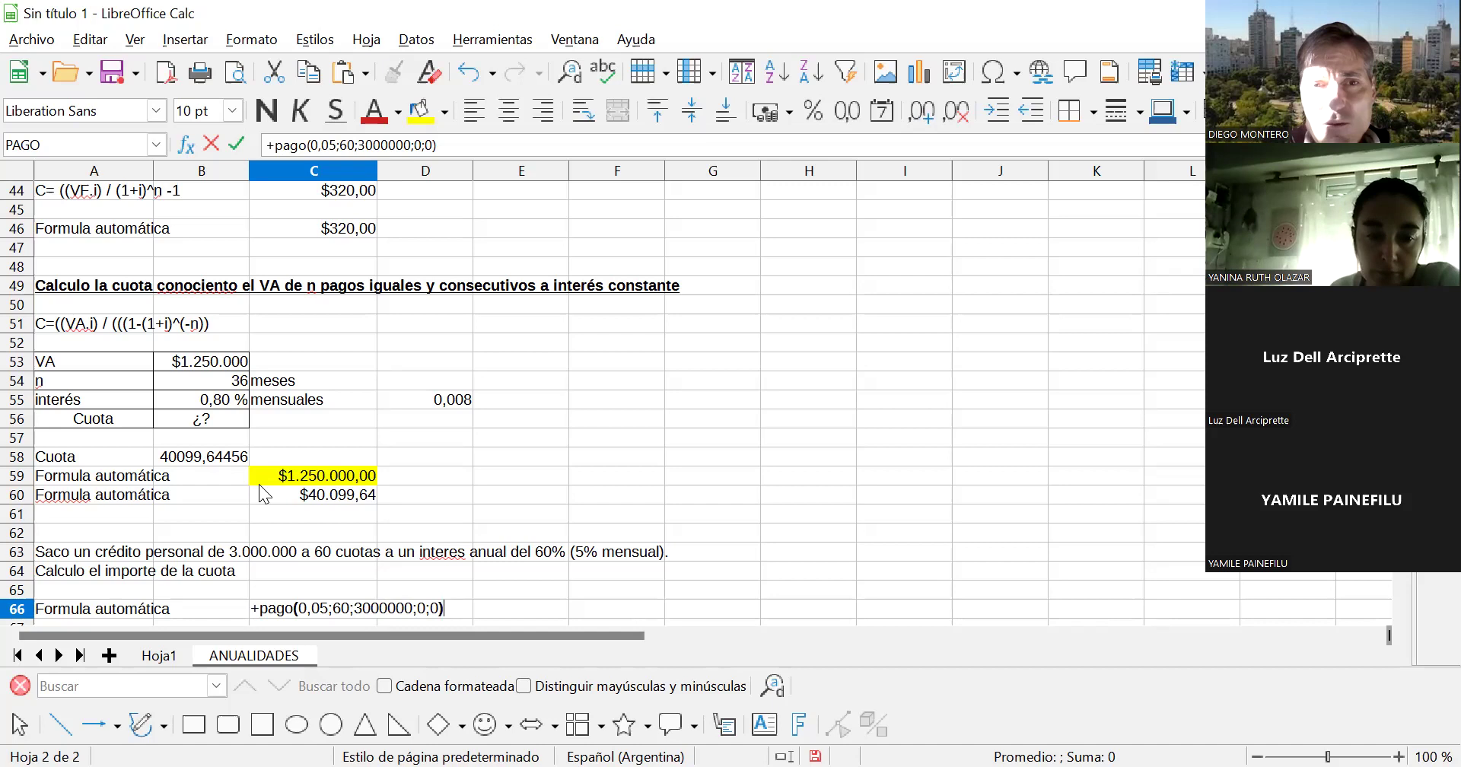
key("Return")
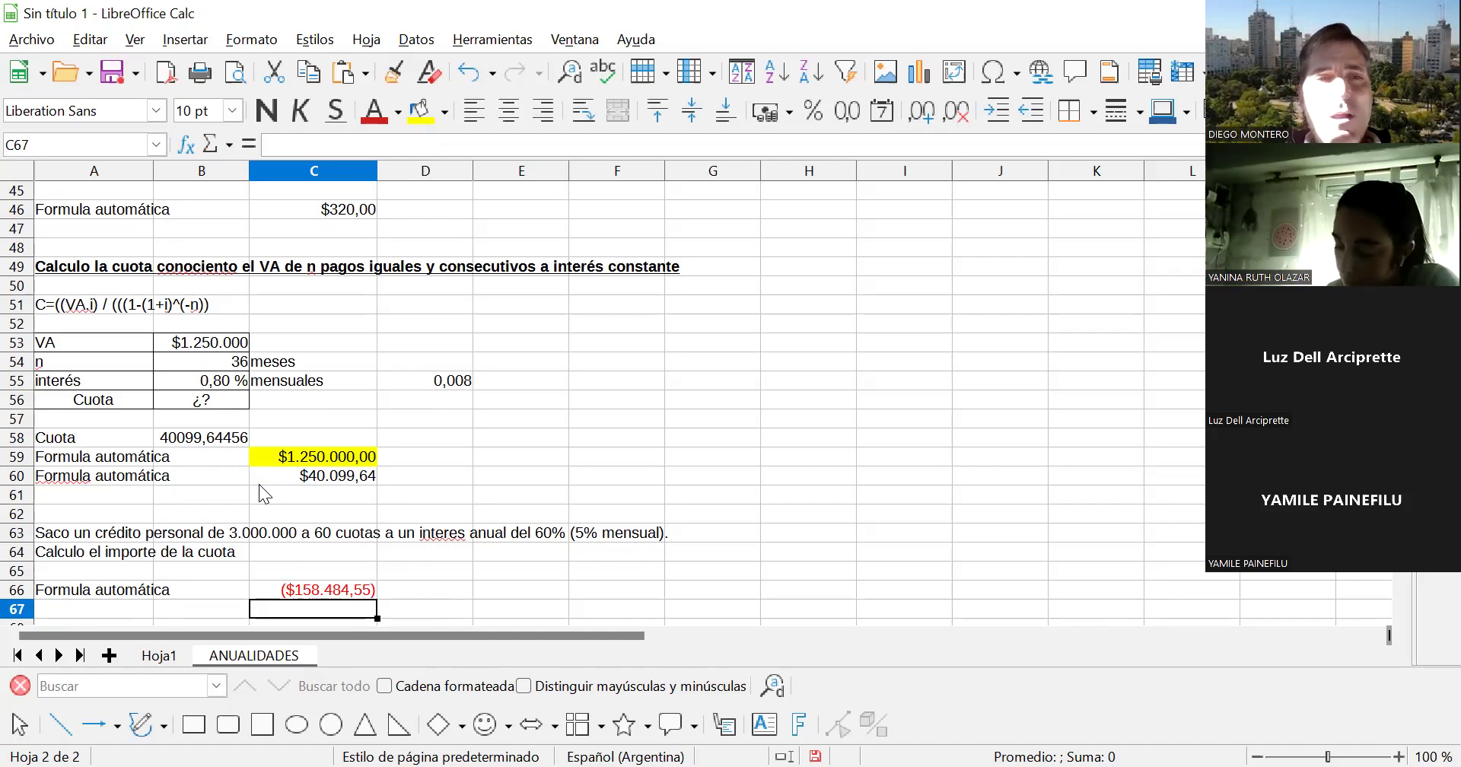
- Copy the written payment formula C=((VA.i) / (((1-(1+i)^(-n)) from A51 into A67
key("Left")
key("Left")
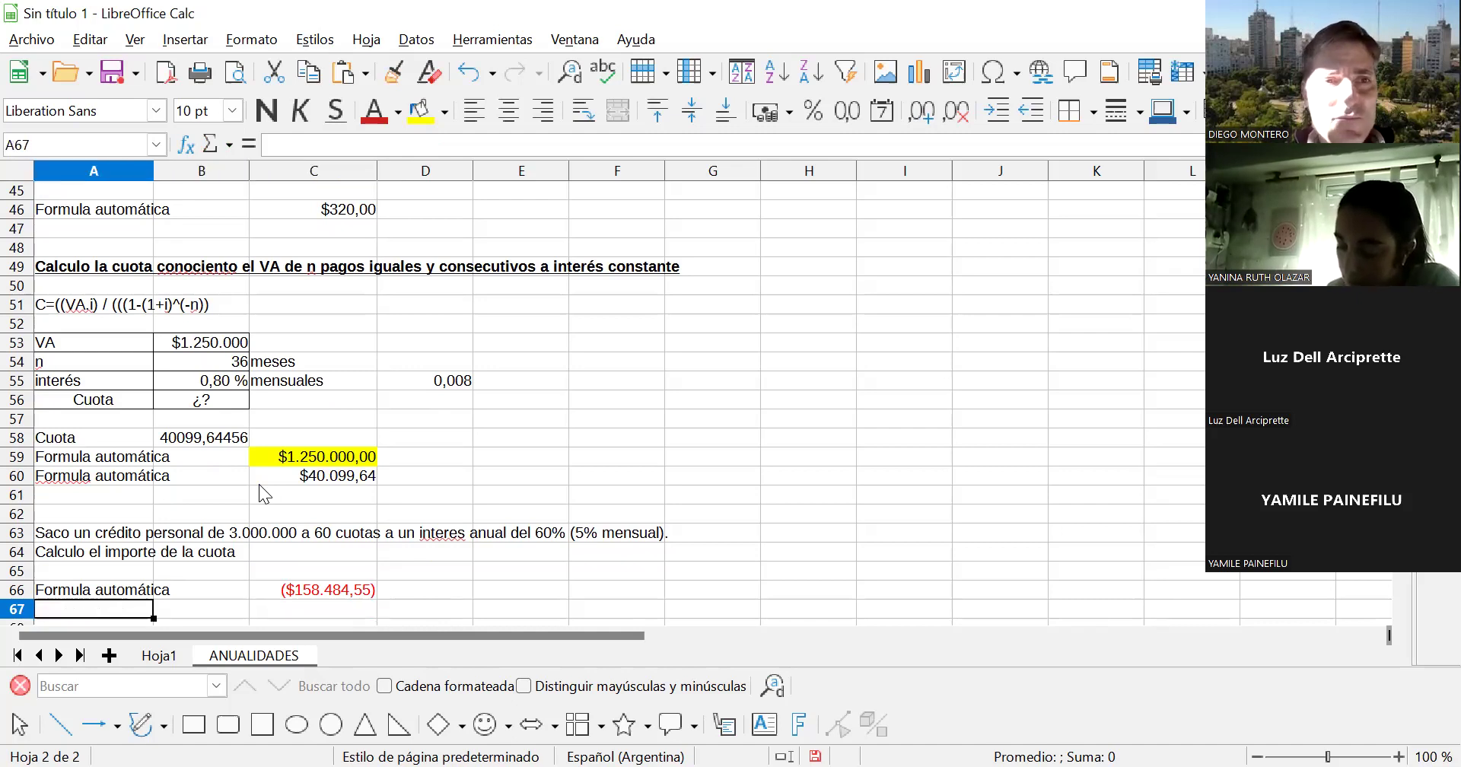
key("Up")
key("Up")
key("Up")
key("Up")
key("Up")
key("Up")
key("Up")
key("Up")
key("Up")
key("Up")
key("Up")
key("Up")
key("Up")
key("Up")
key("Up")
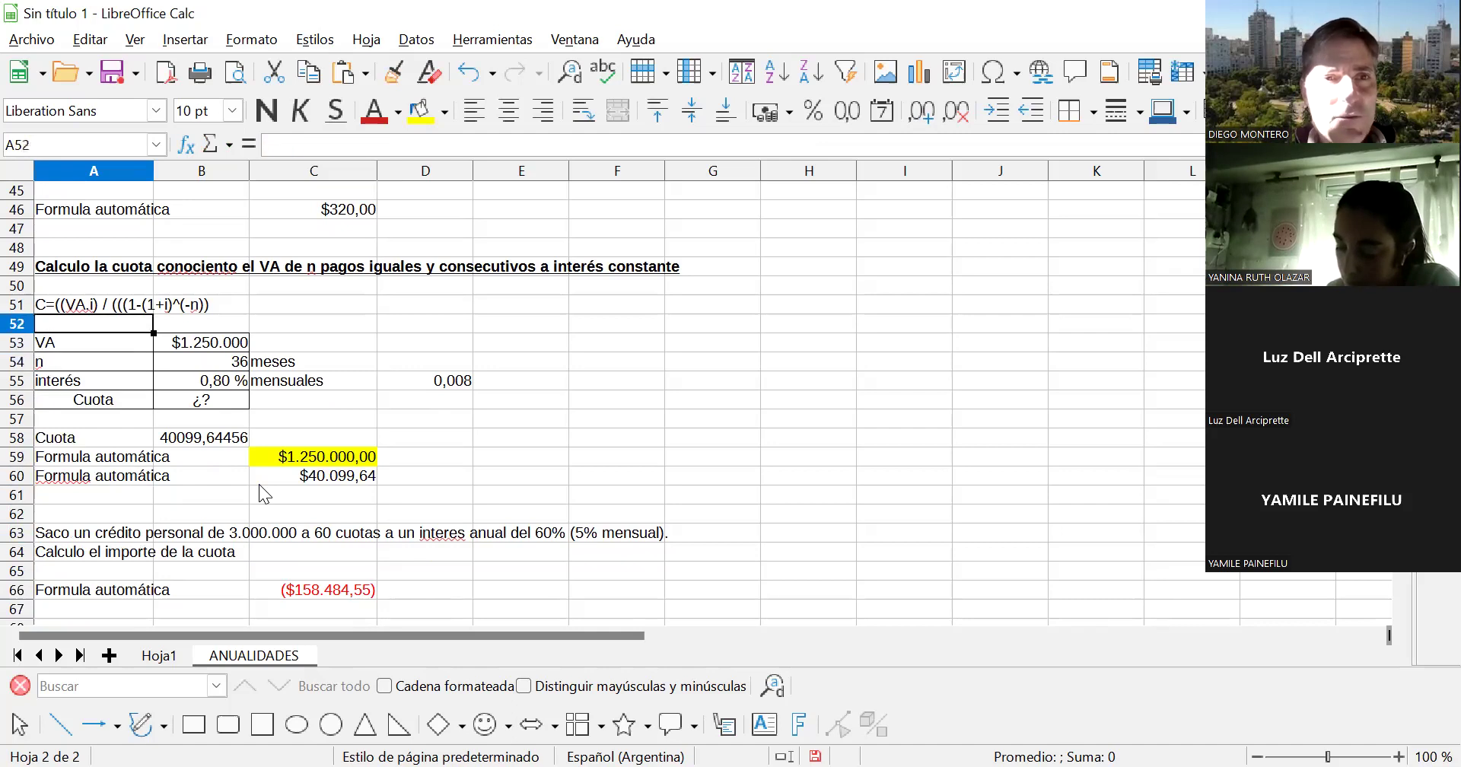
key("Up")
key("ctrl+c")
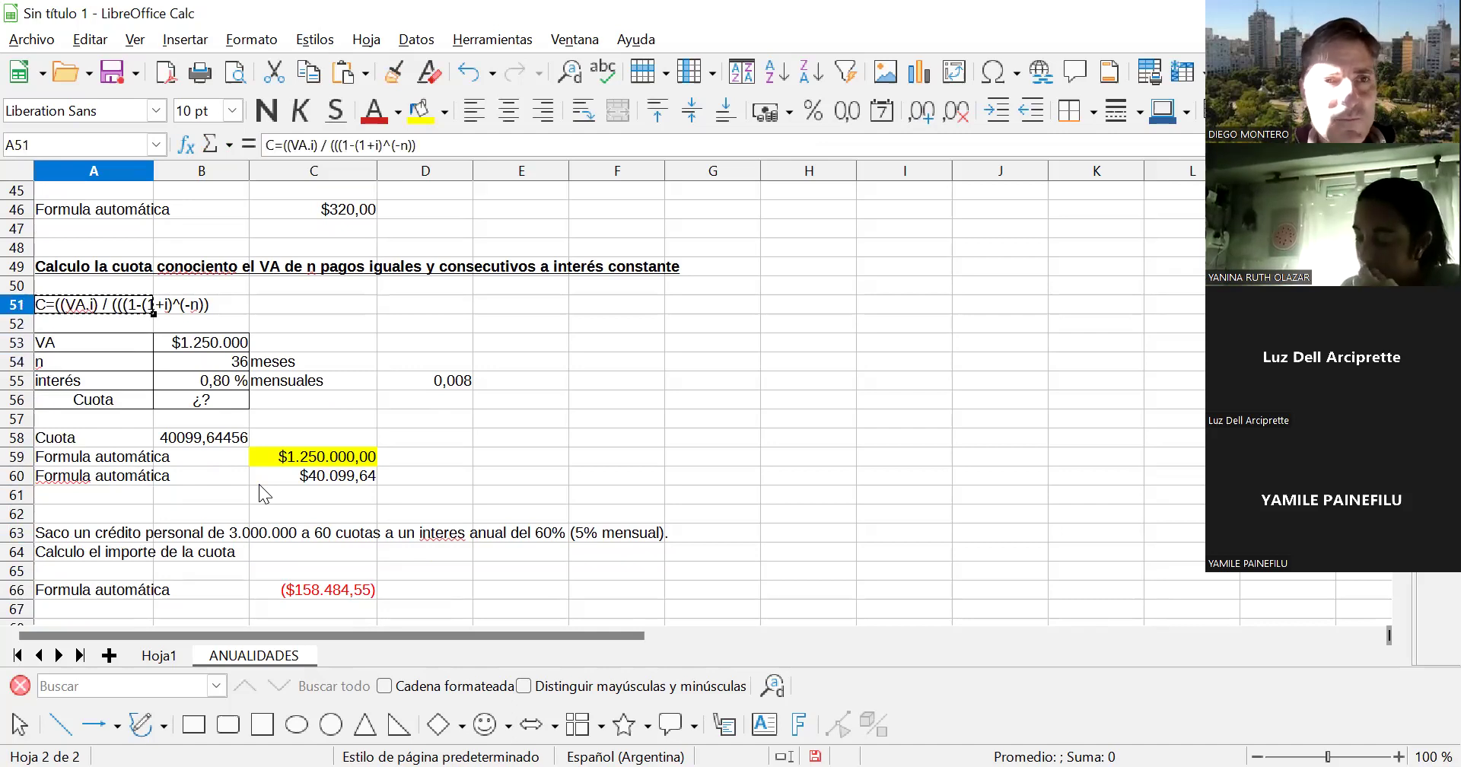
key("Down")
key("Down")
key("Down")
key("Down")
key("Down")
key("Down")
key("Down")
key("Down")
key("Down")
key("Down")
key("Down")
key("Down")
key("Down")
key("Down")
key("Down")
key("Down")
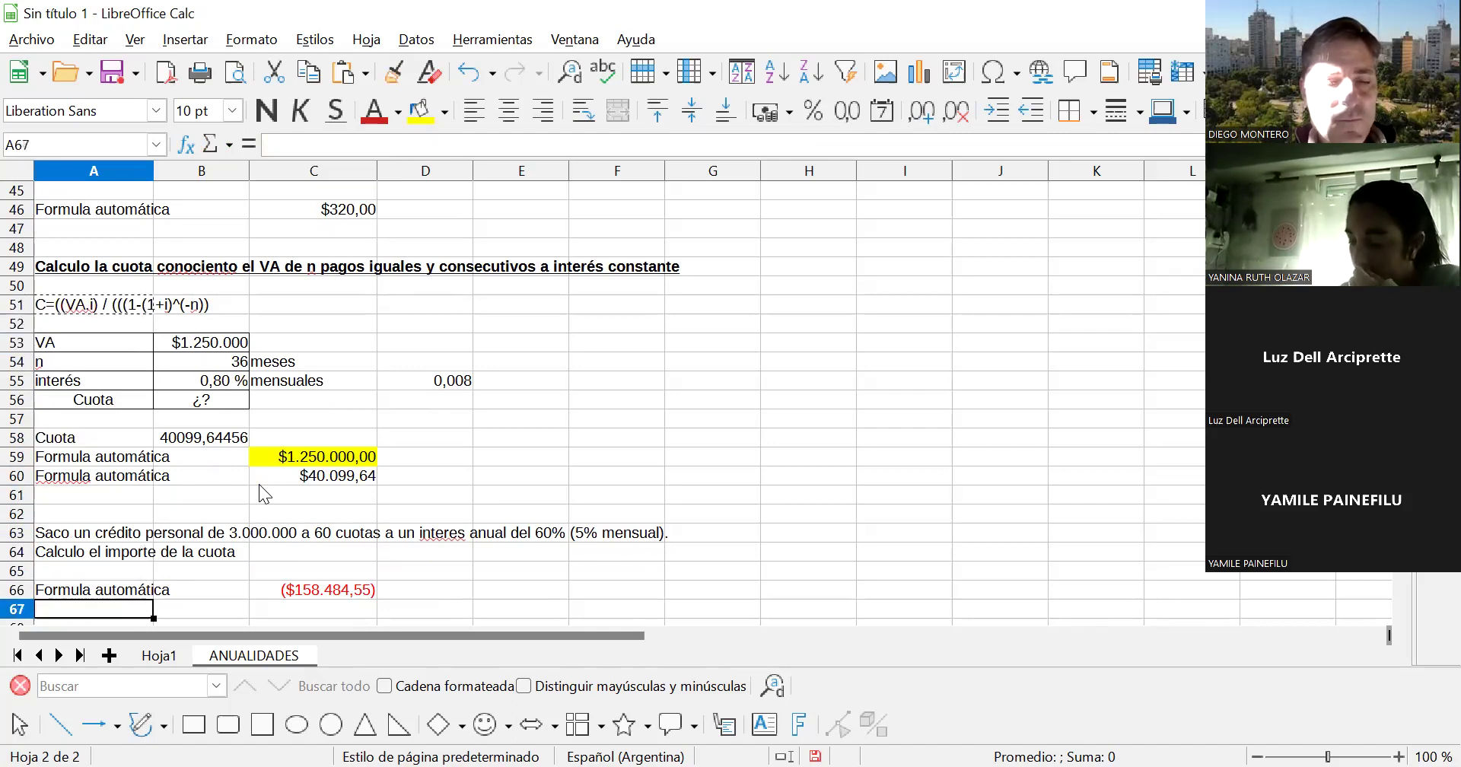
key("ctrl+v")
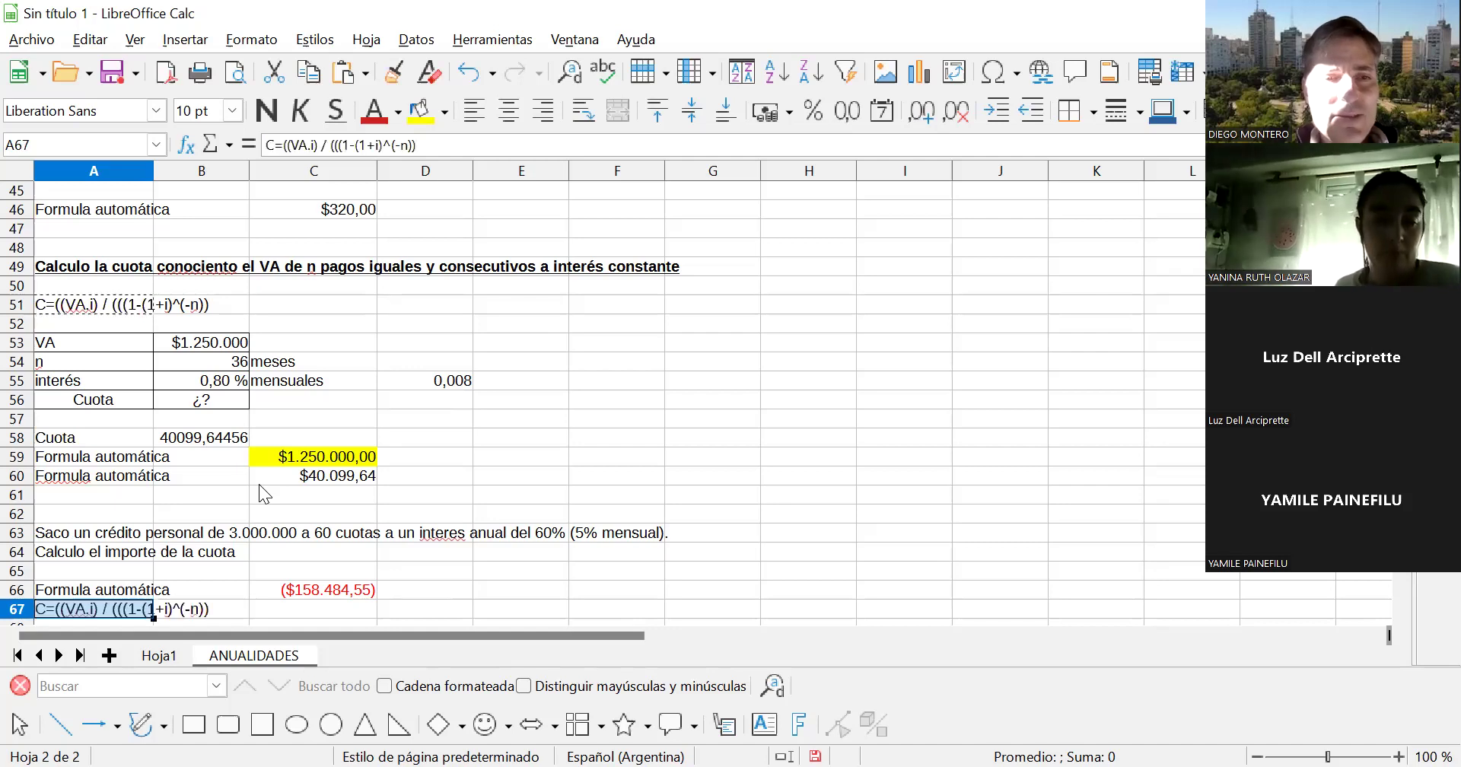
key("Down")
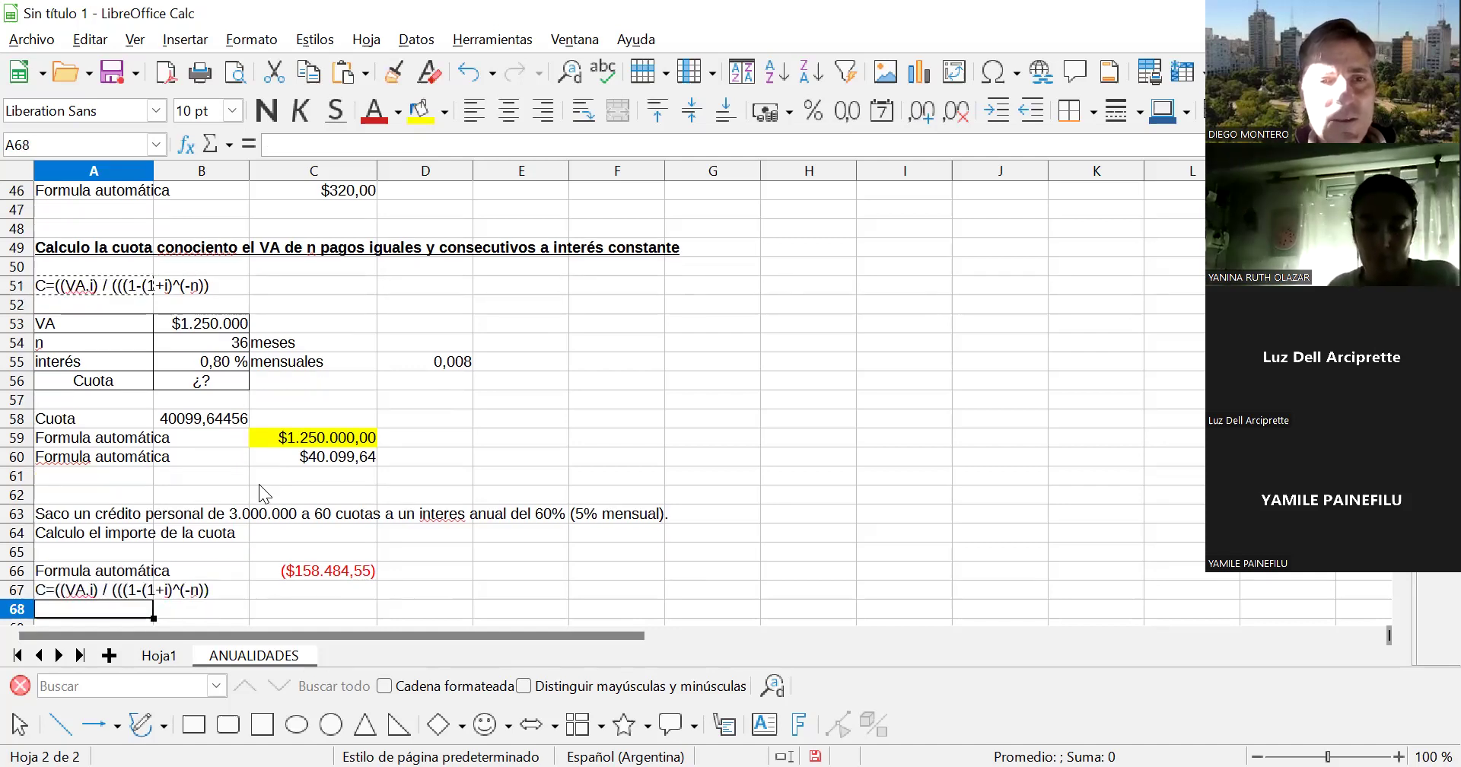
- Review the arguments of the PAGO formula in C66 without changing them
left_click(324, 576)
double_click(316, 575)
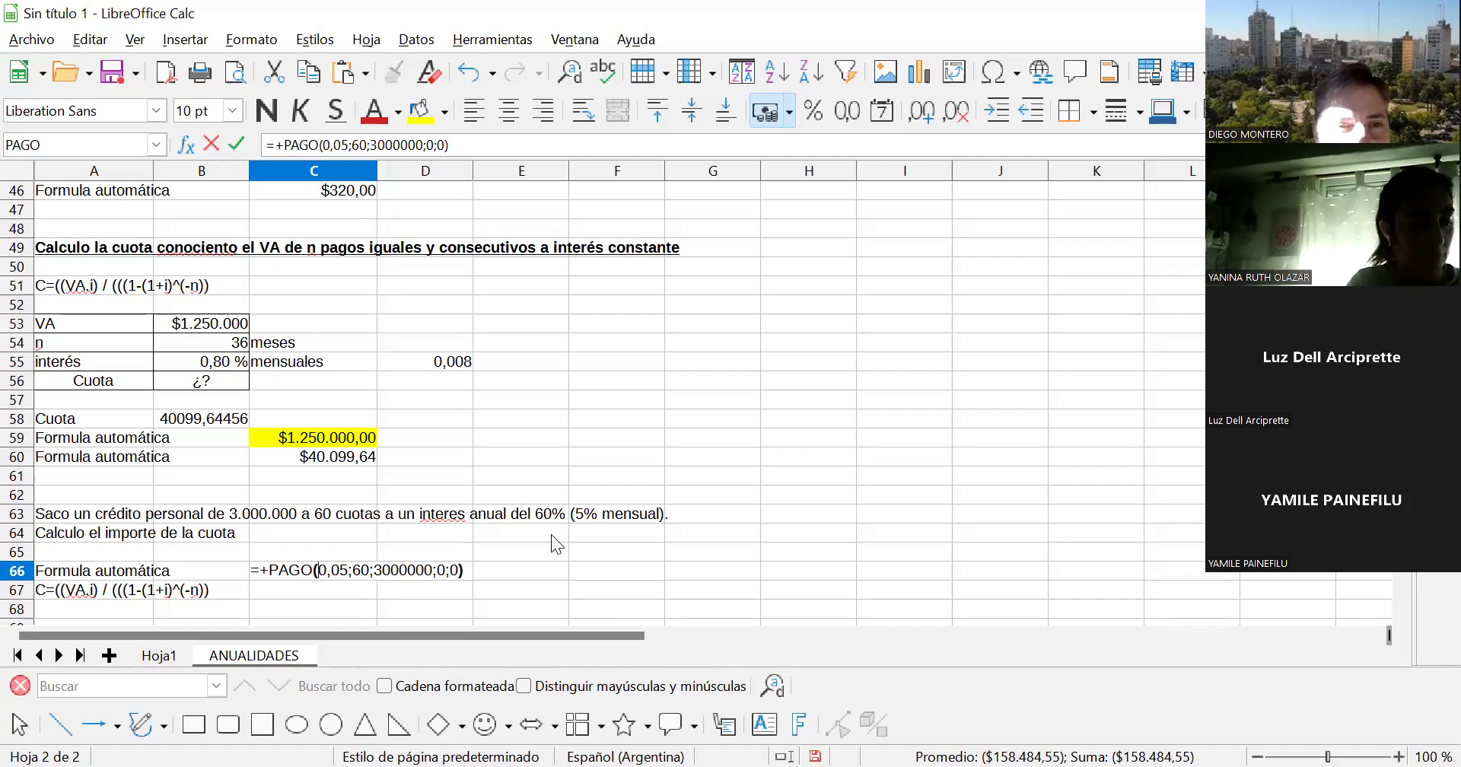
key("Return")
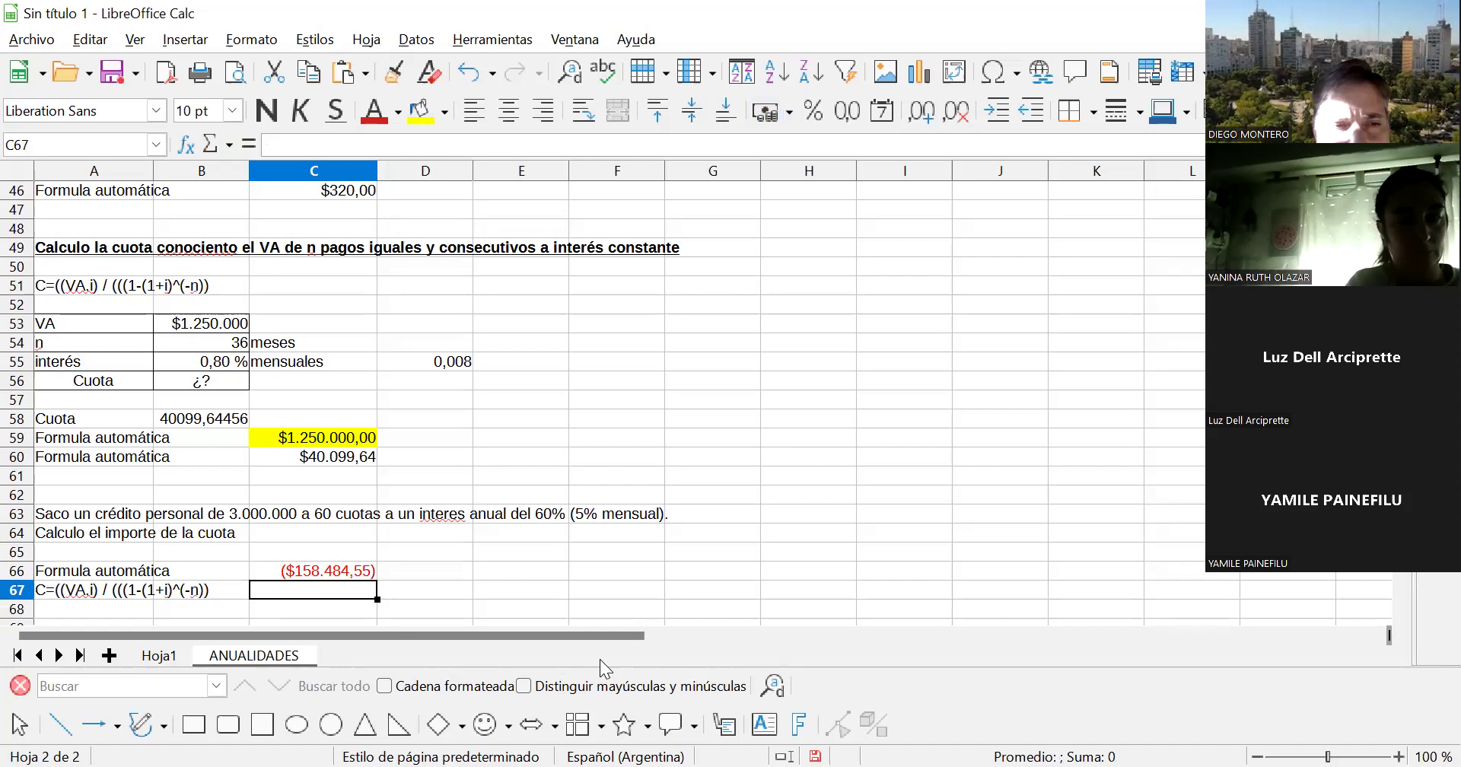
- Calculate the payment in C67 with the manual formula +((3000000*0,05)/(((1-(1+0,05)^(-60))))) and format the cell as currency
type("+")
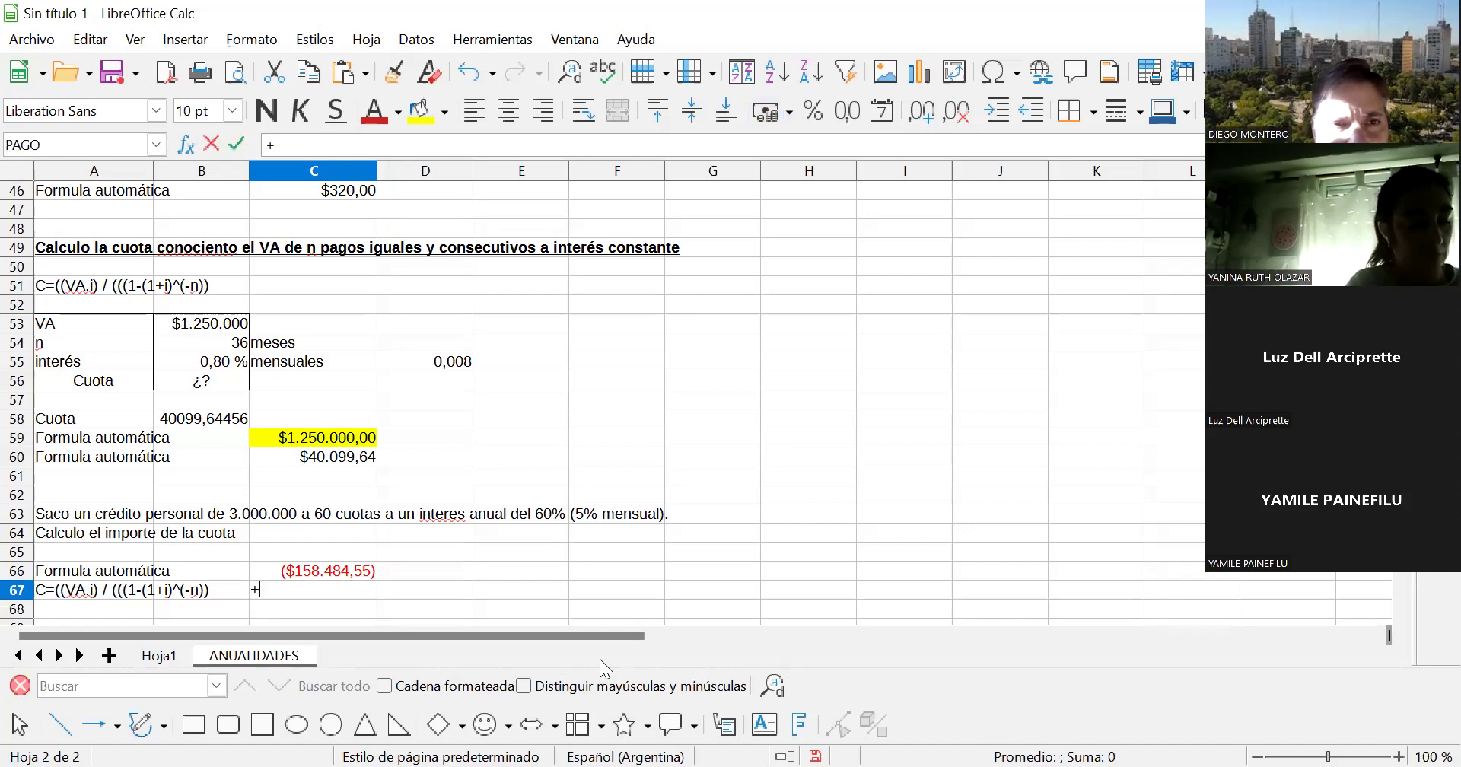
type("((")
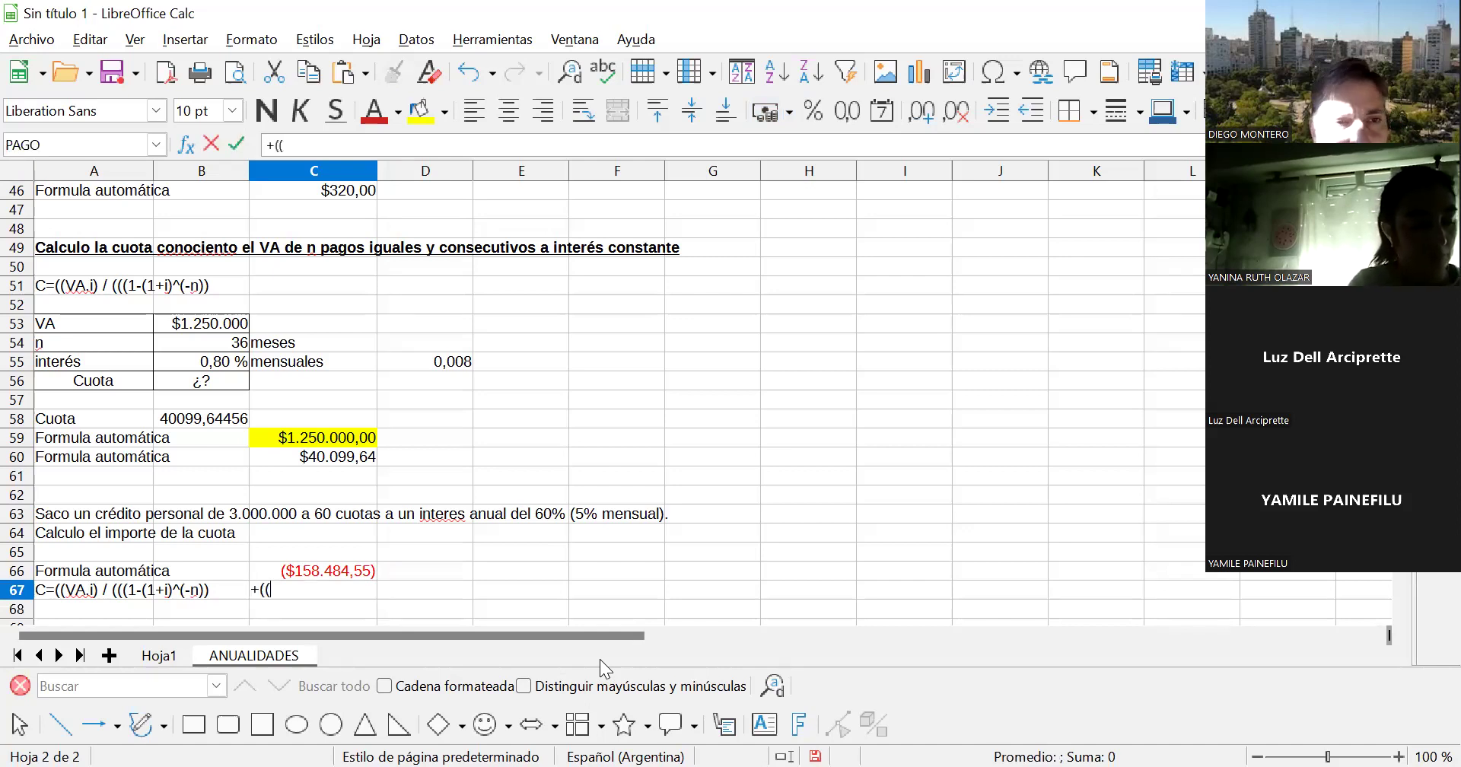
type("3000000*")
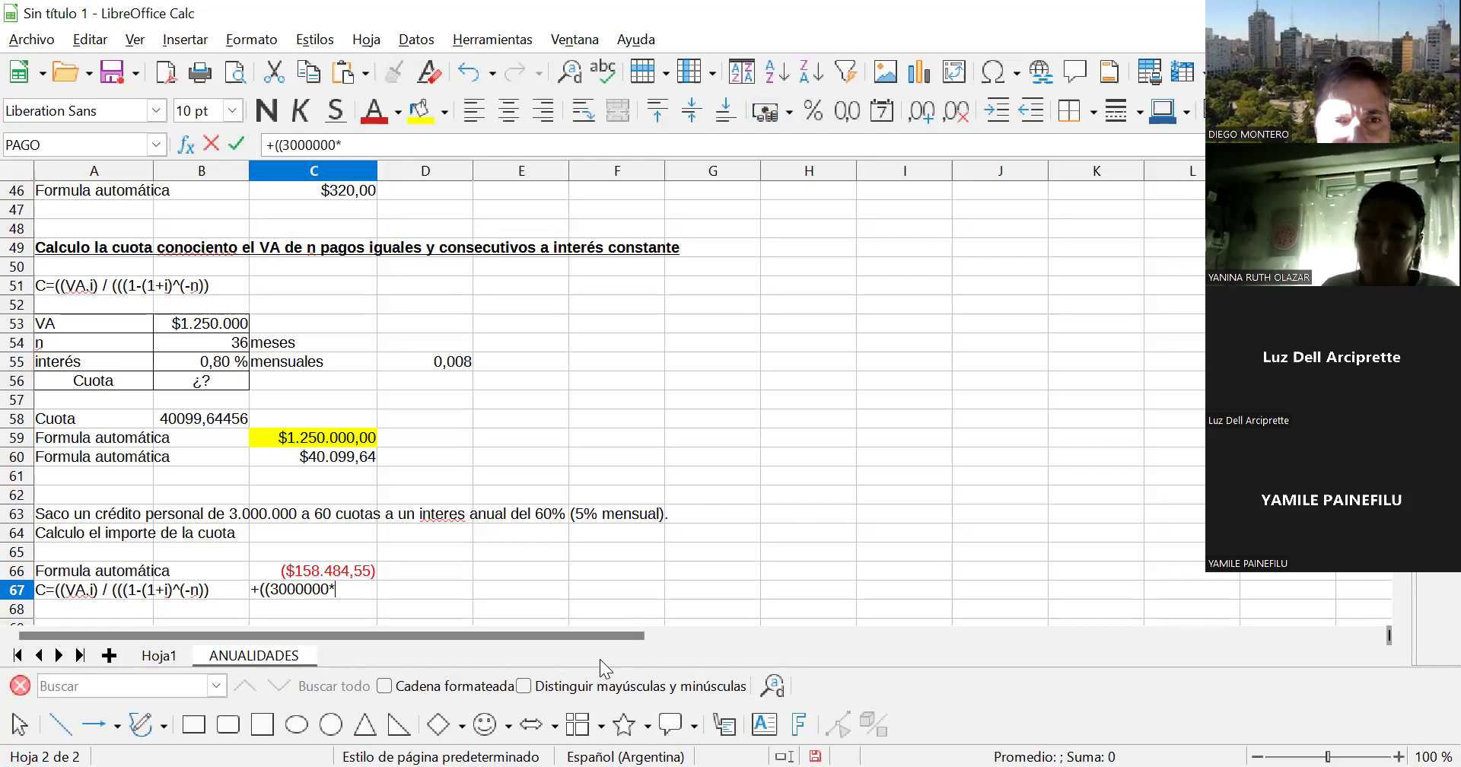
type("0,05")
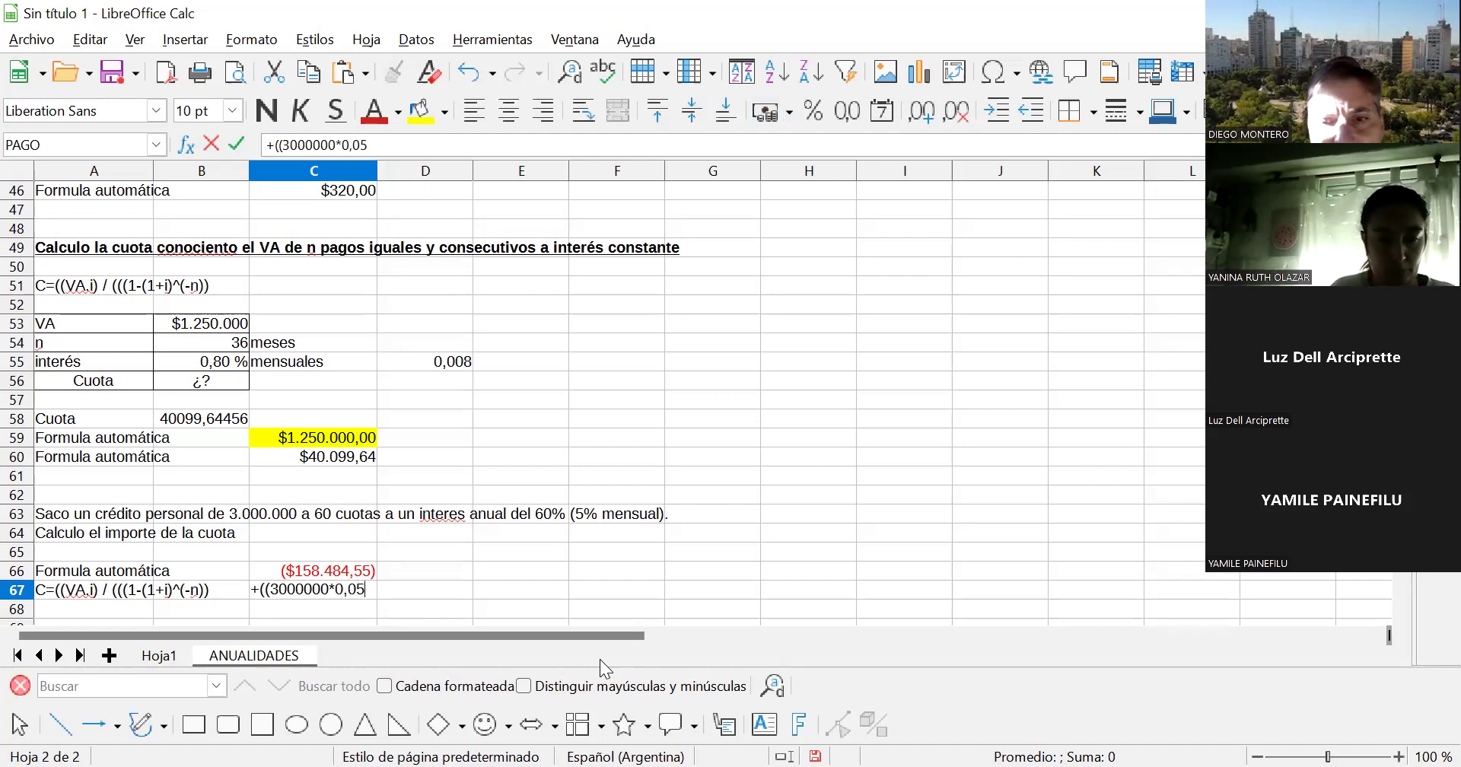
type(")/")
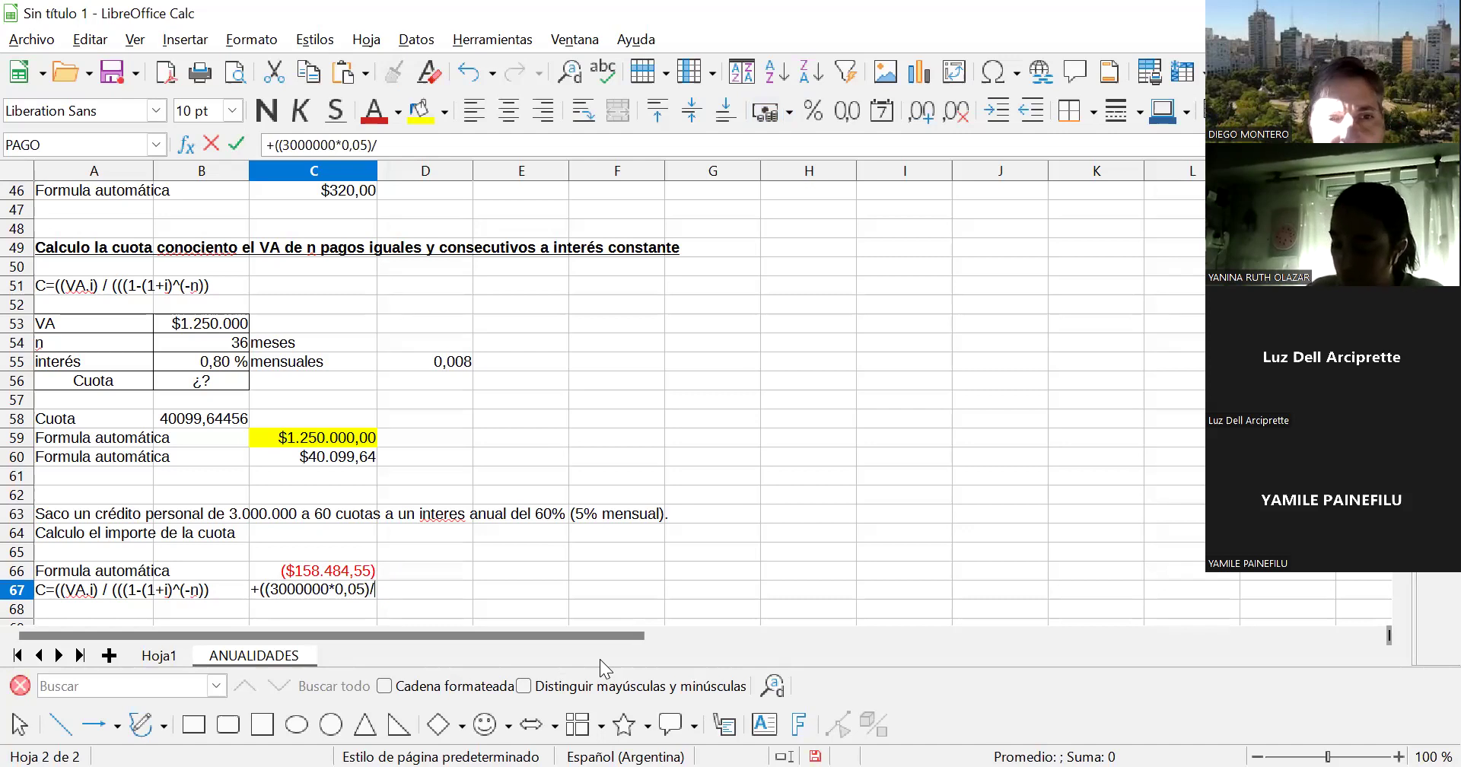
type("(((1-")
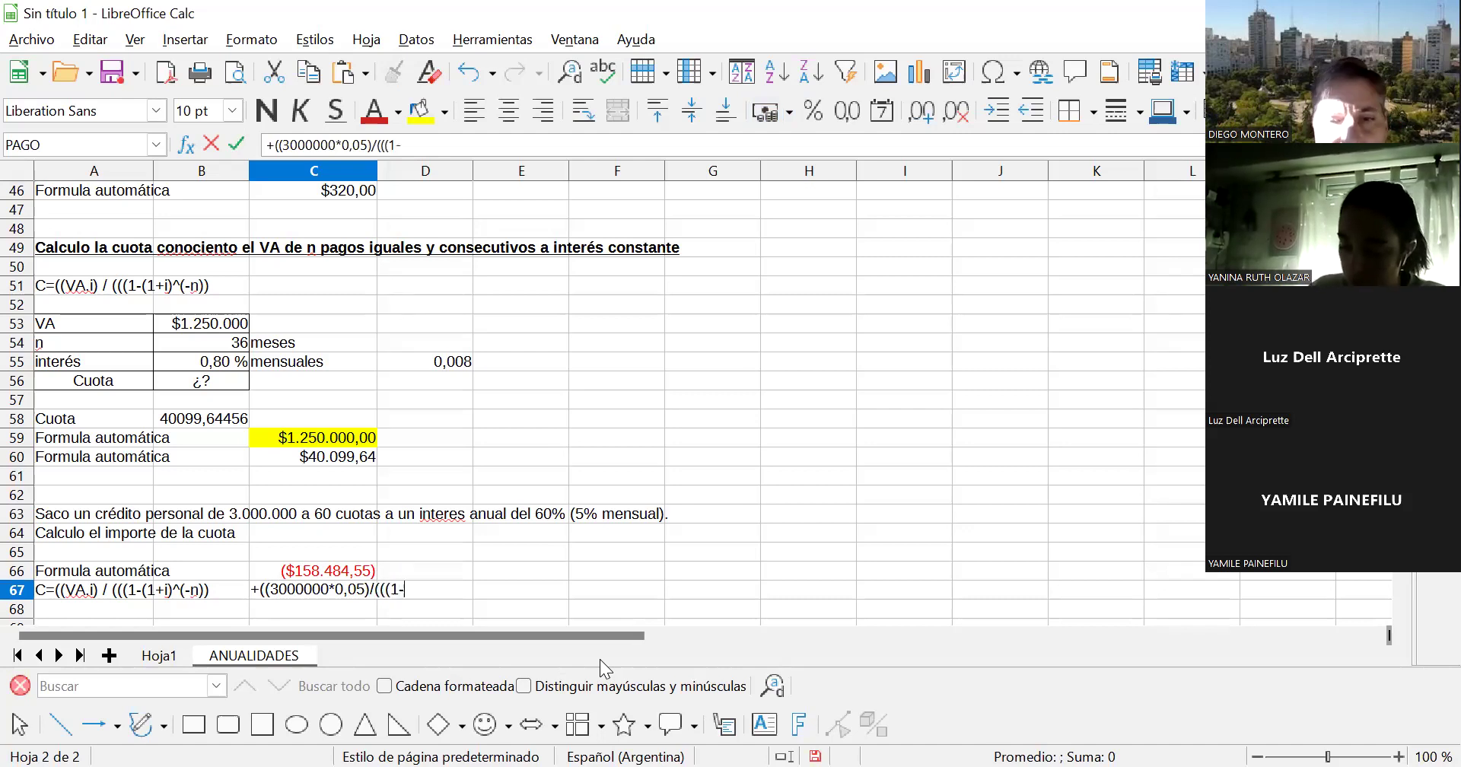
type("(1+")
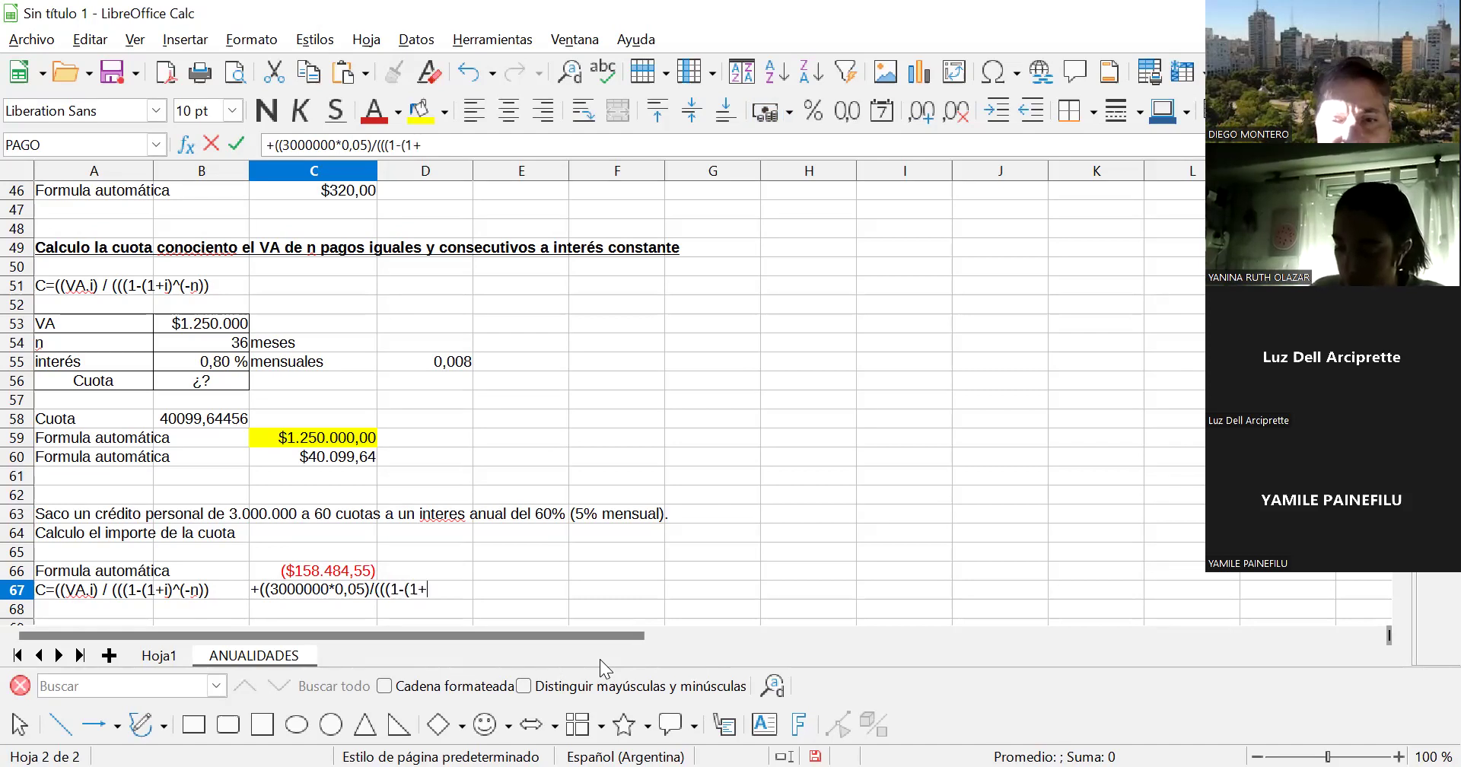
type("0,05")
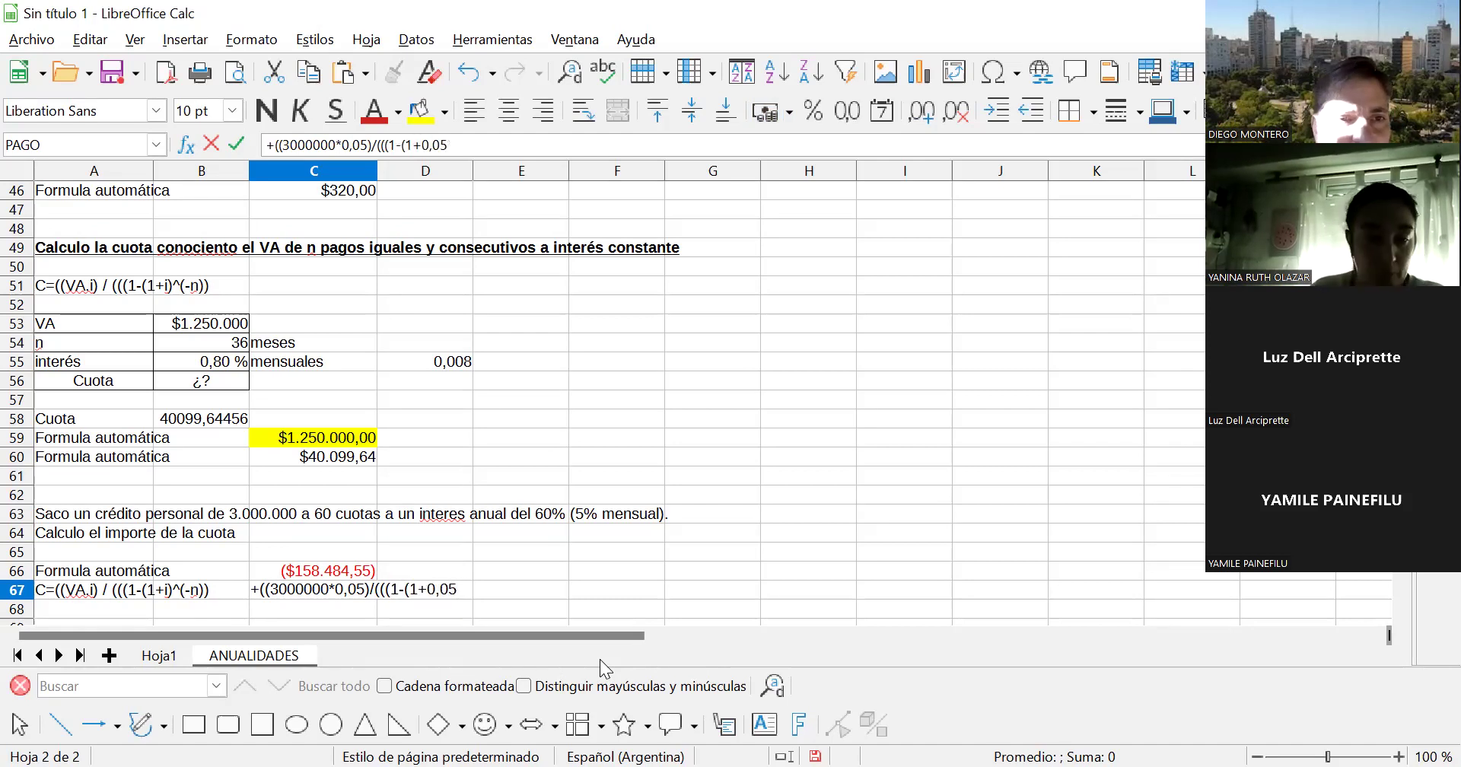
type(")")
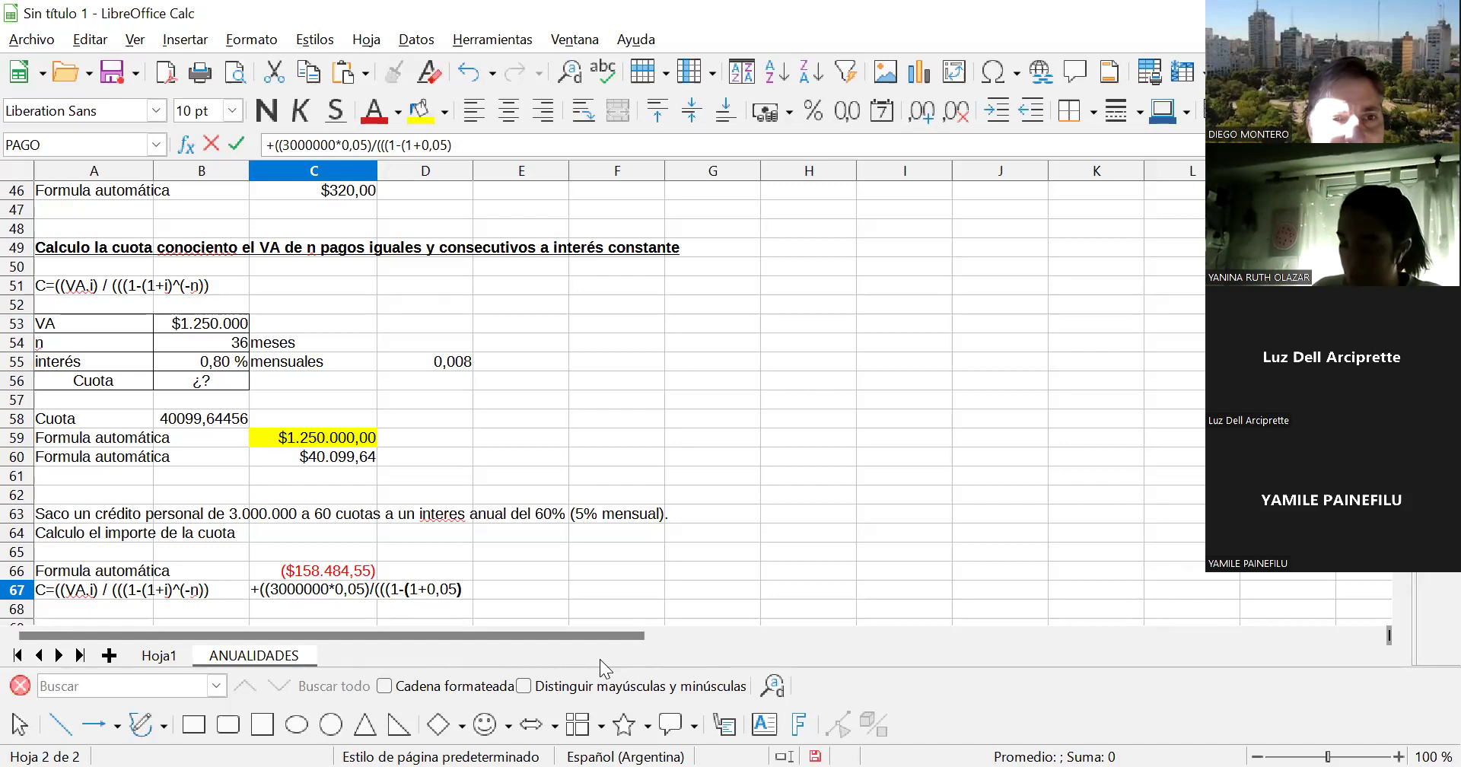
type("^(-60")
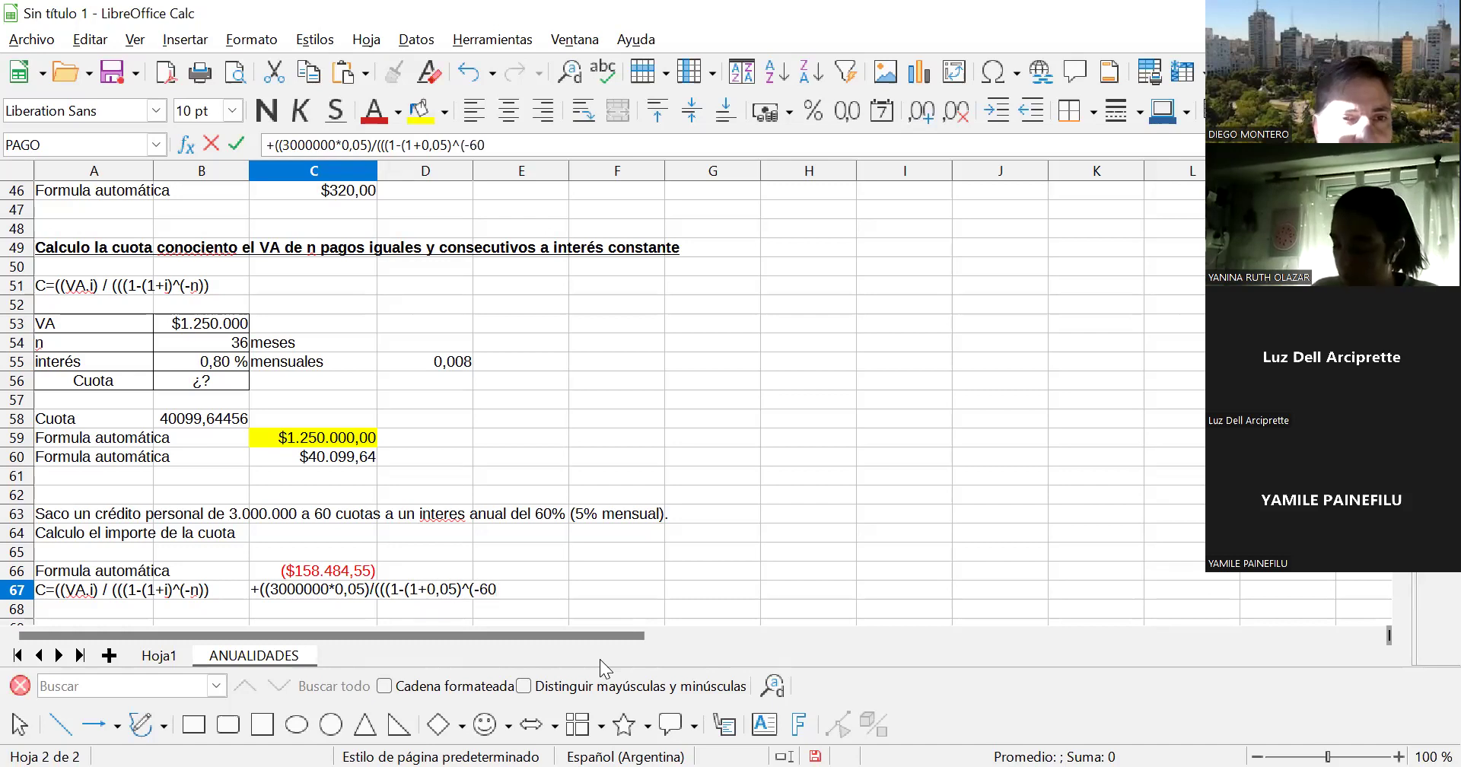
type(")")
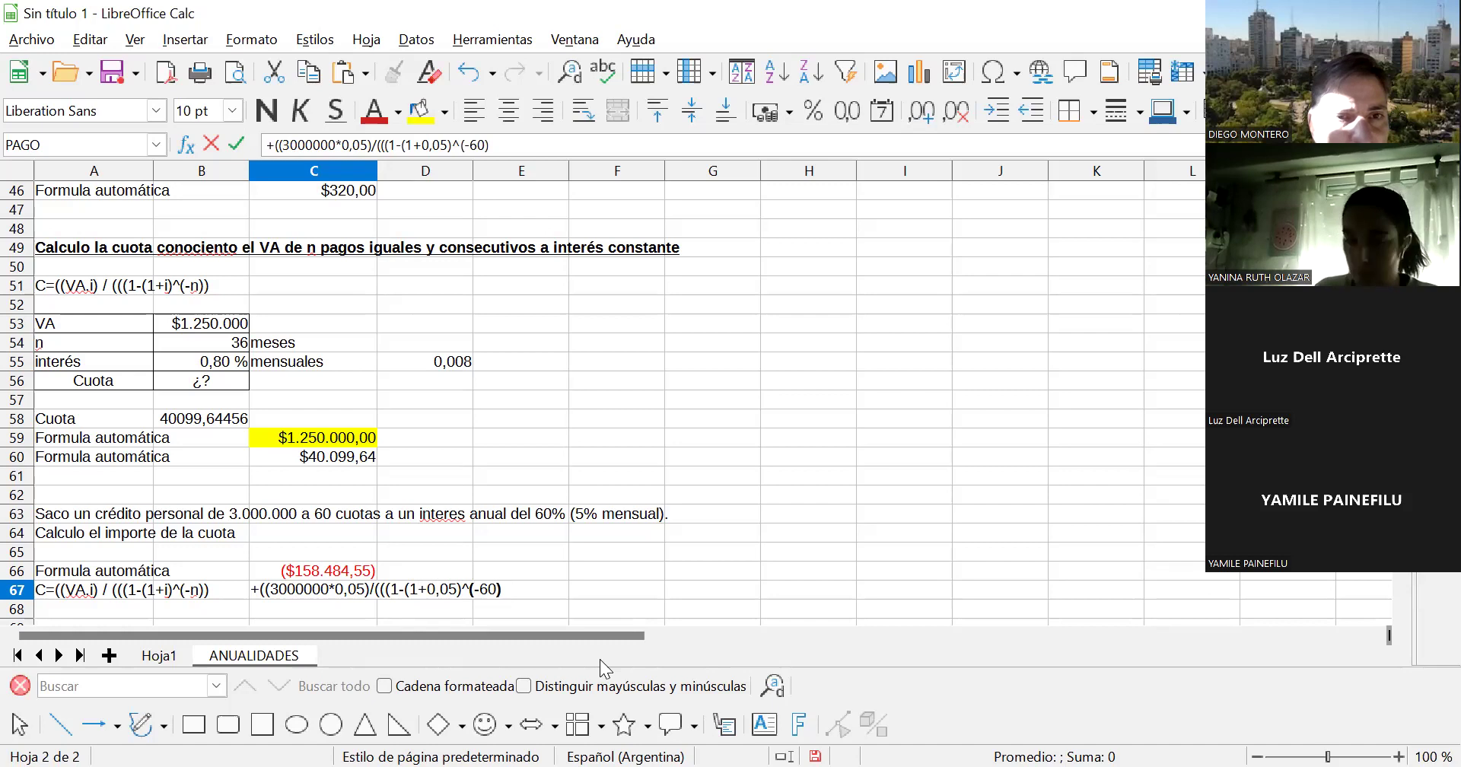
type("))")
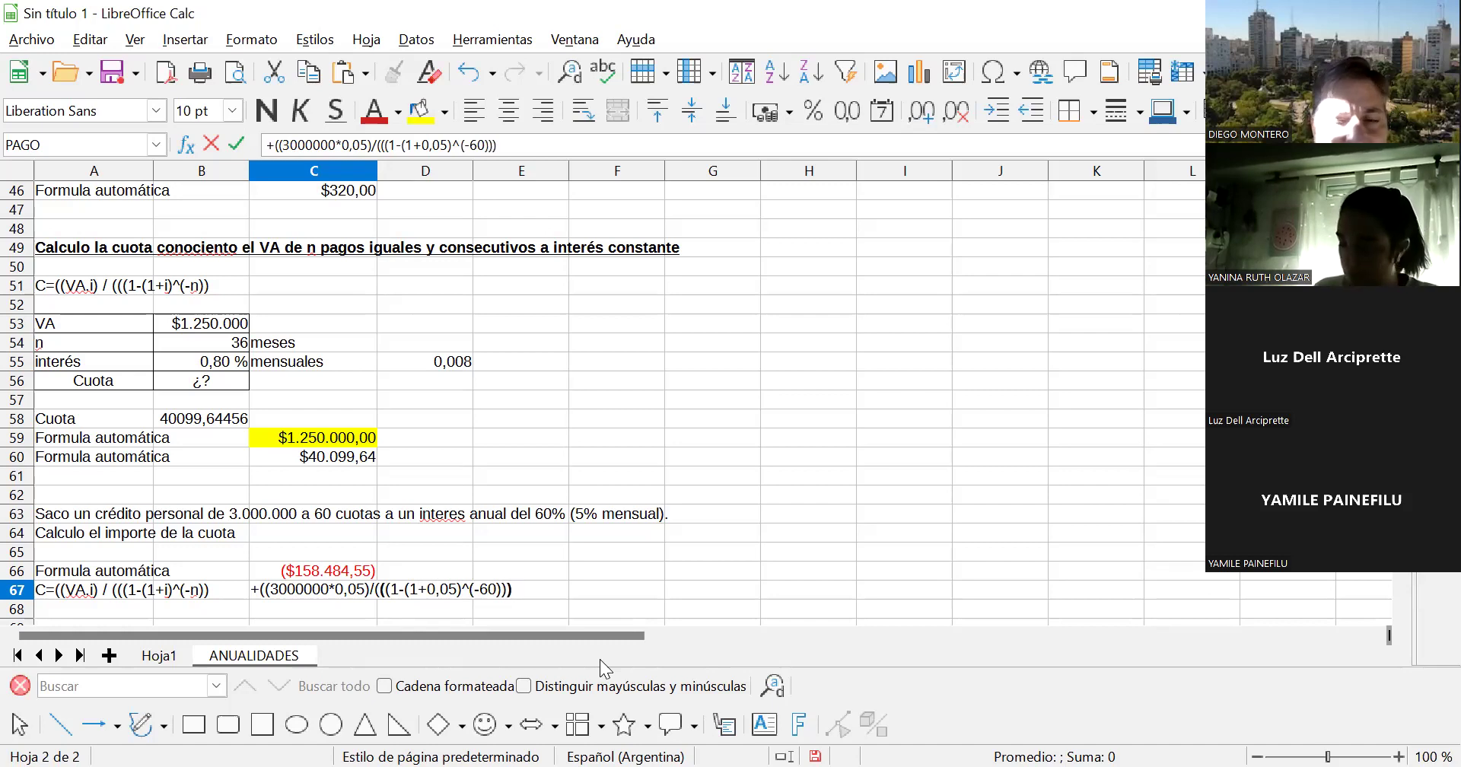
key("Return")
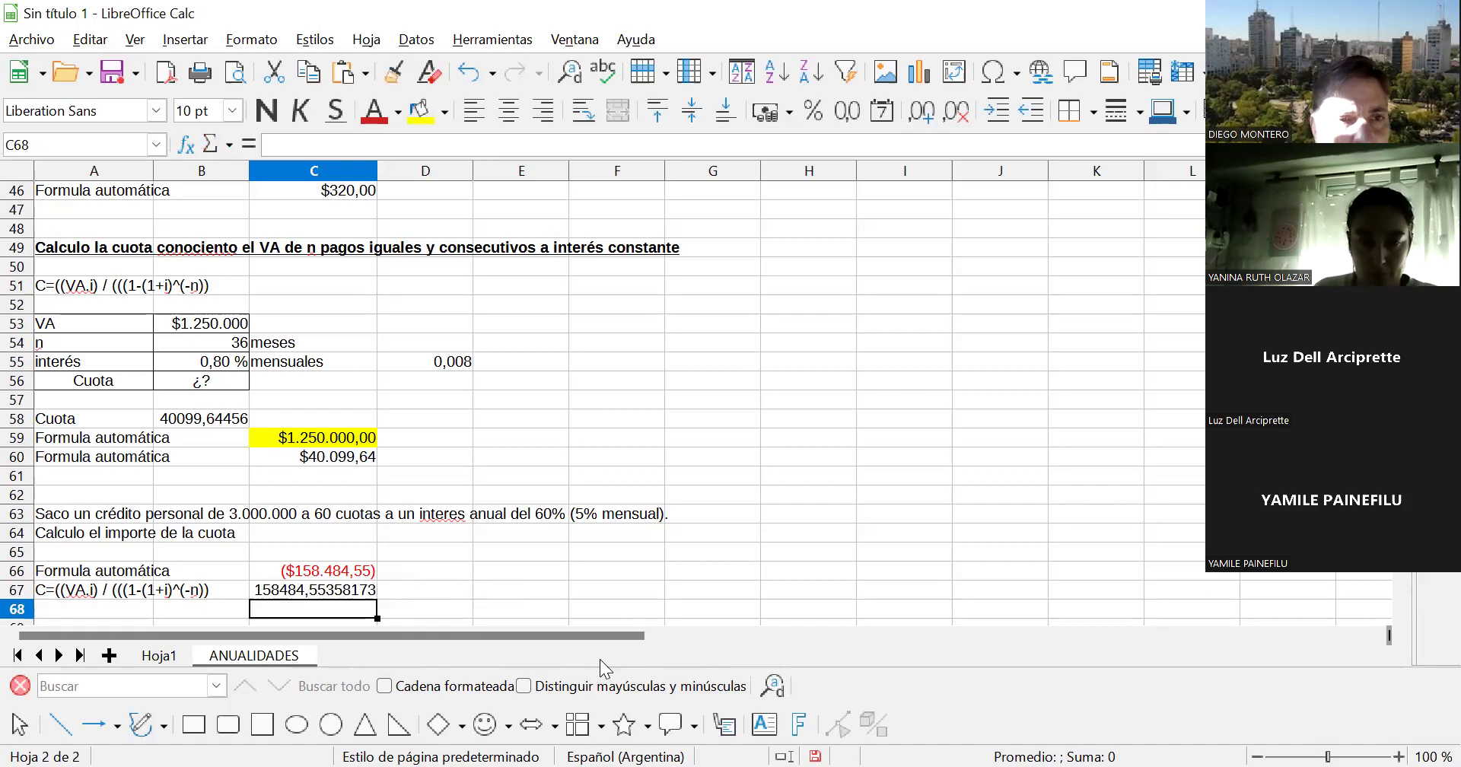
left_click(315, 595)
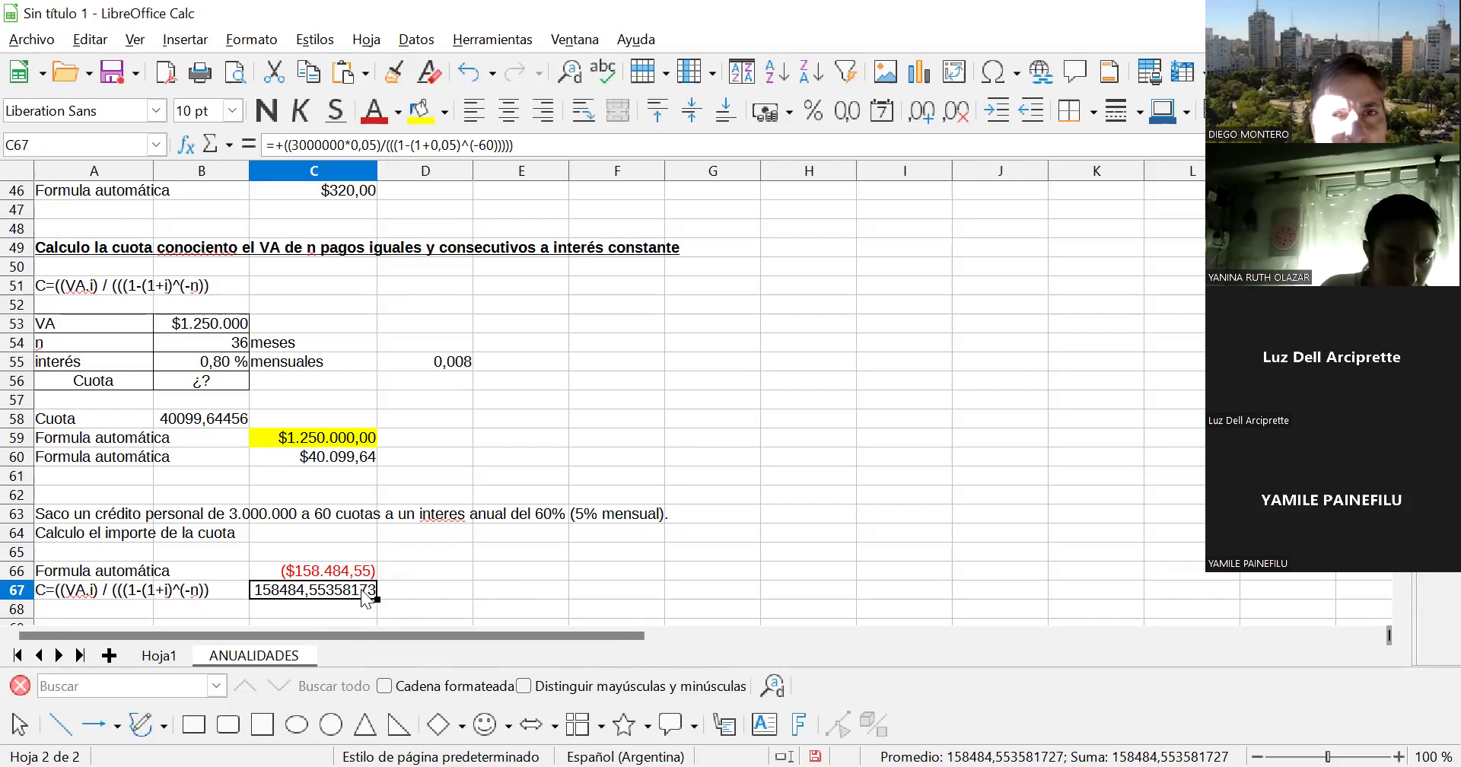
left_click(772, 120)
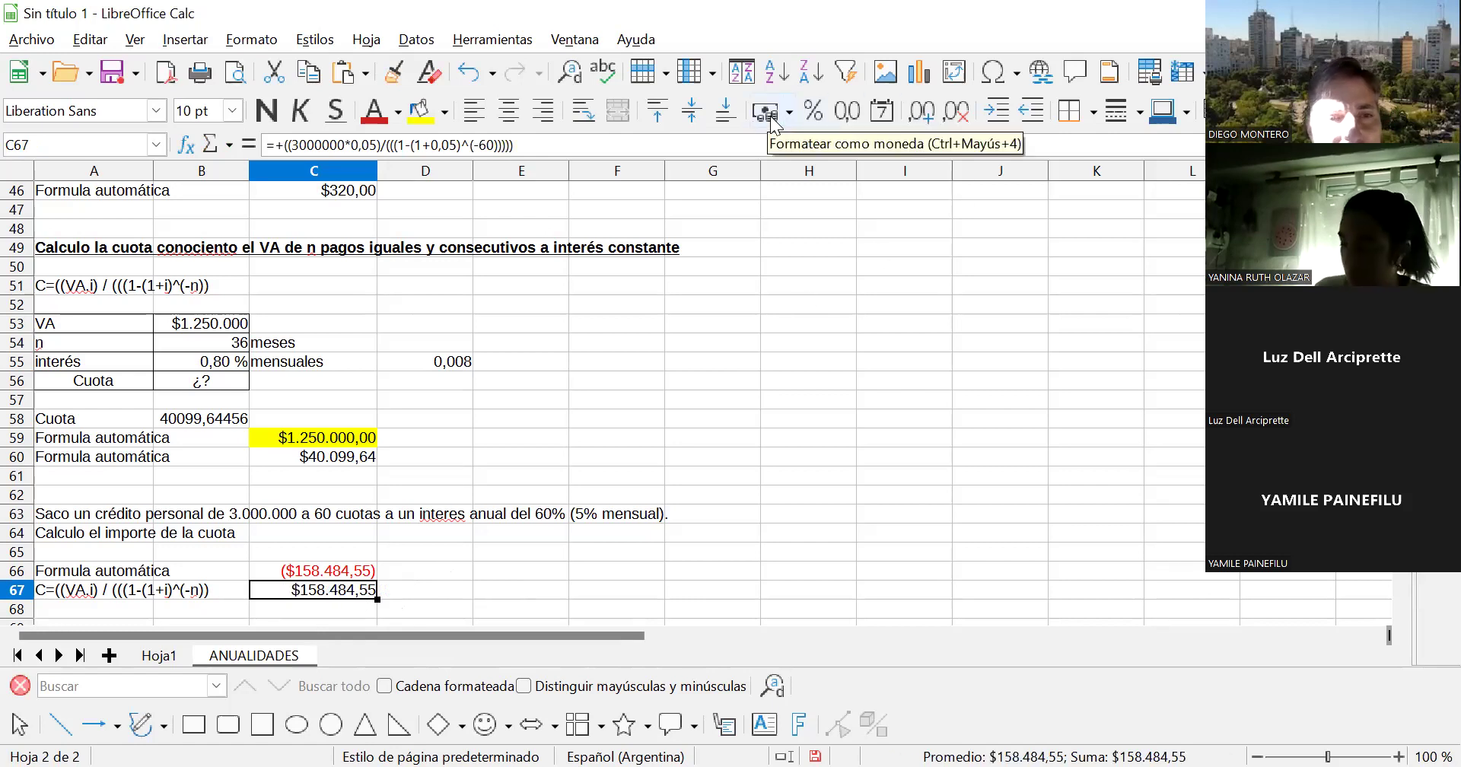
- Mark both payment calculations as checked by entering "ok" in D66 and D67
key("Right")
key("Right")
key("Left")
type("ok")
key("Up")
type("ok")
key("Return")
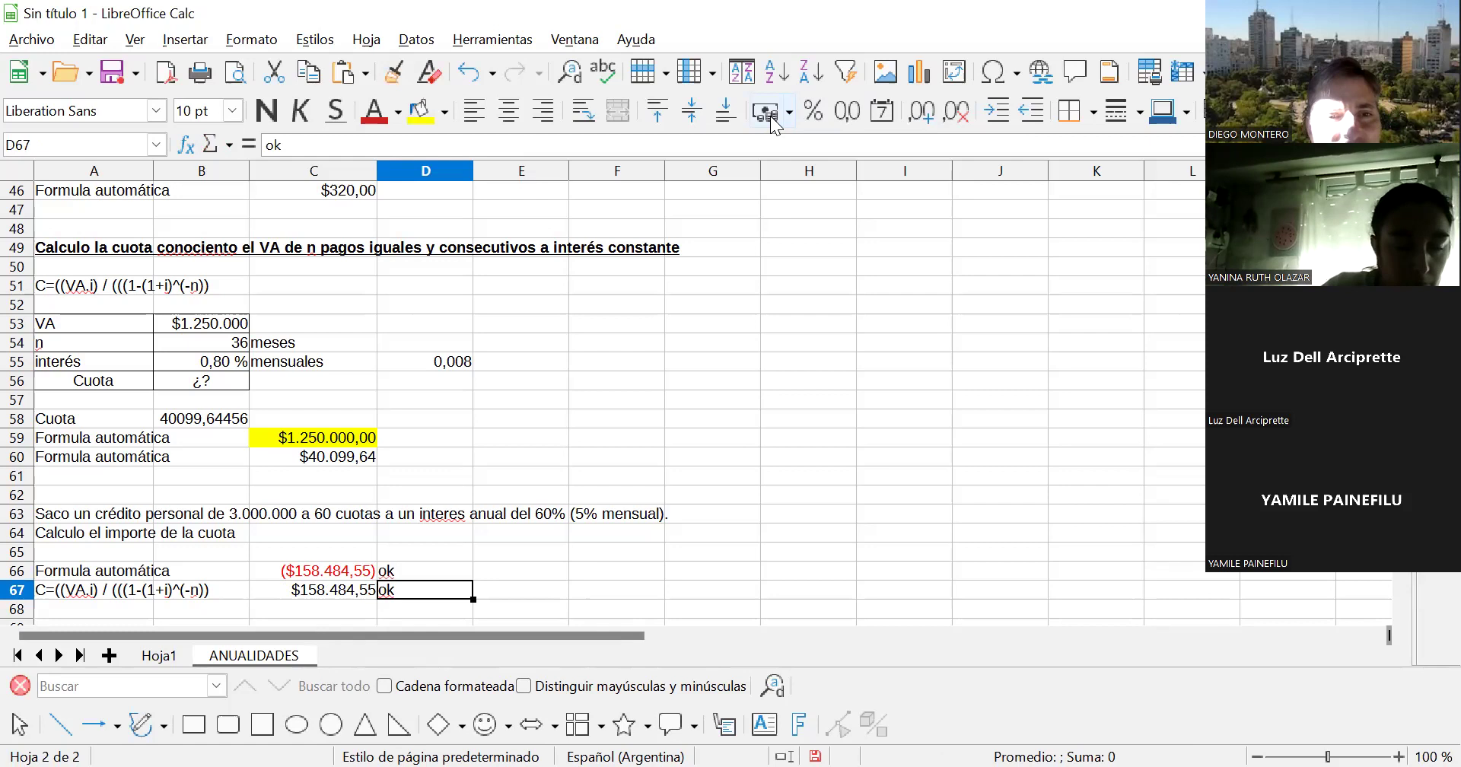